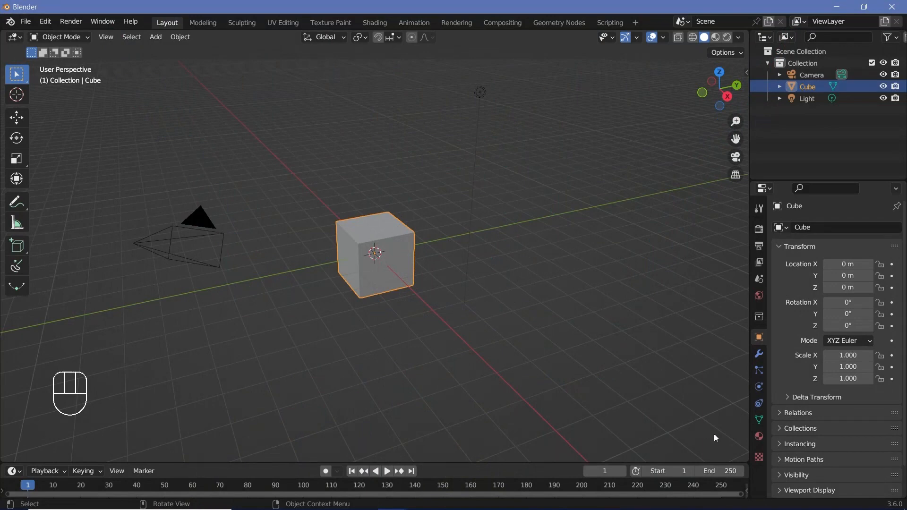
- Split the 3D viewport horizontally, make the lower area a Geometry Node Editor, and create a new node tree for the cube
left_click_drag(746, 460, 19, 277)
left_click(15, 284)
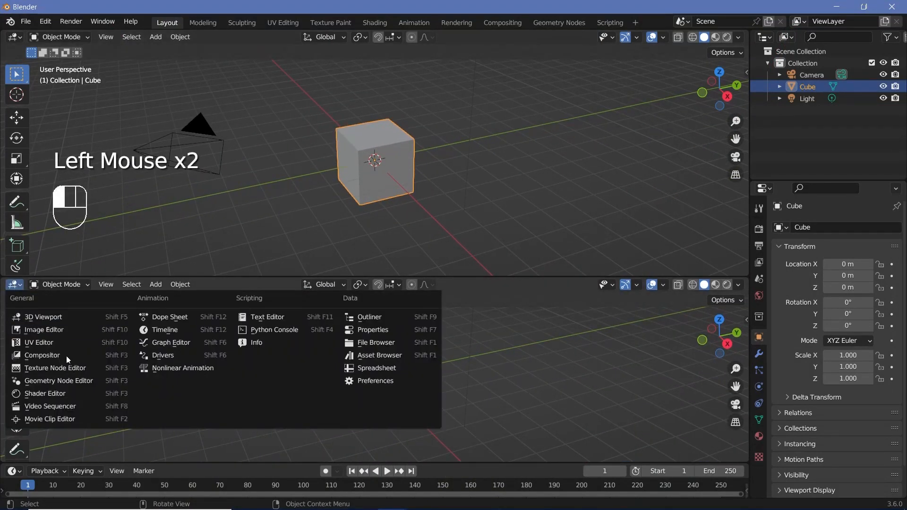
left_click(73, 380)
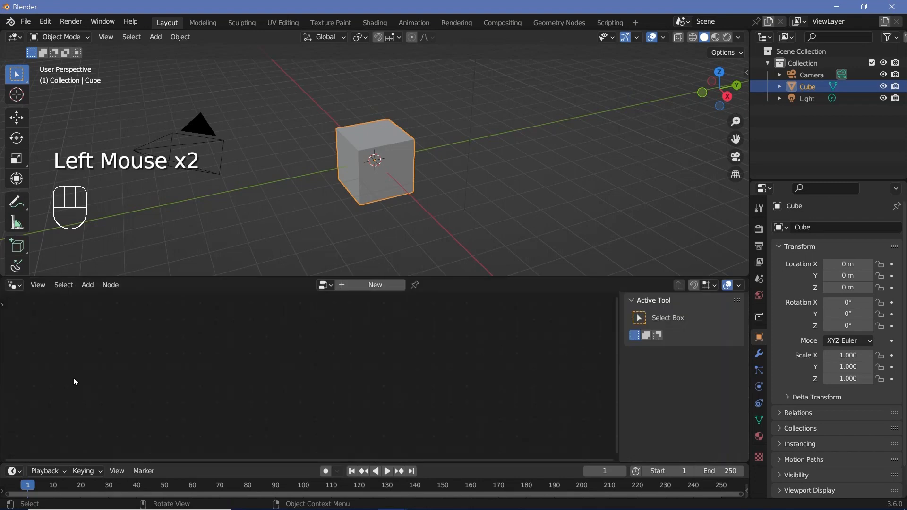
left_click(364, 286)
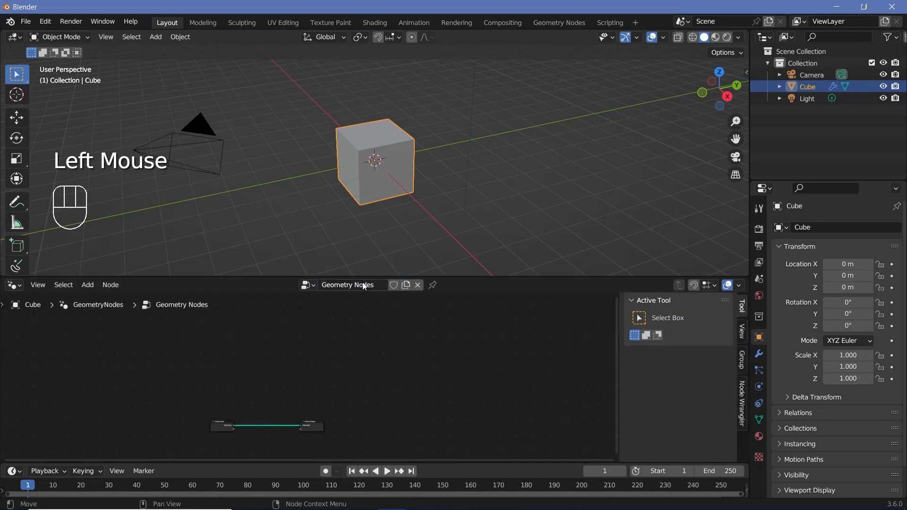
- Delete the Group Input node from the cube's geometry node tree
middle_click_drag(277, 399, 345, 354)
scroll(342, 356, "up", 9)
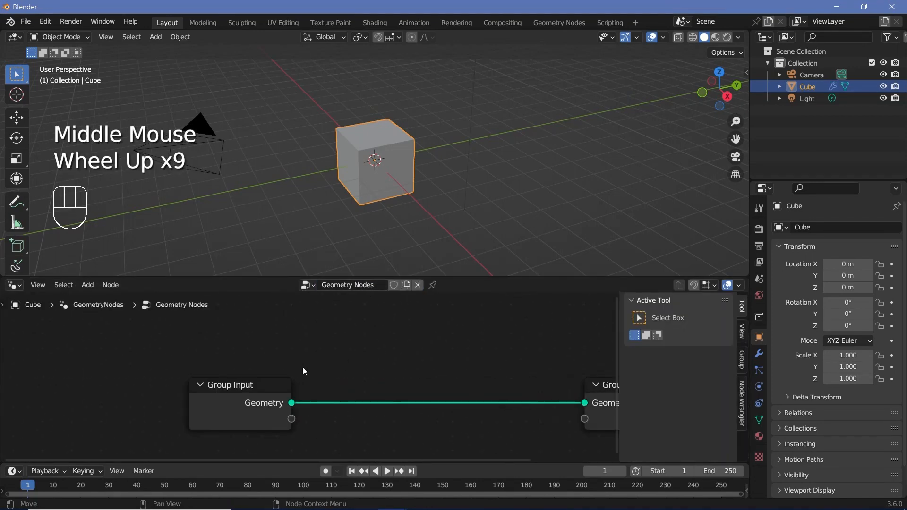
left_click(253, 412)
left_click(254, 412)
key("x")
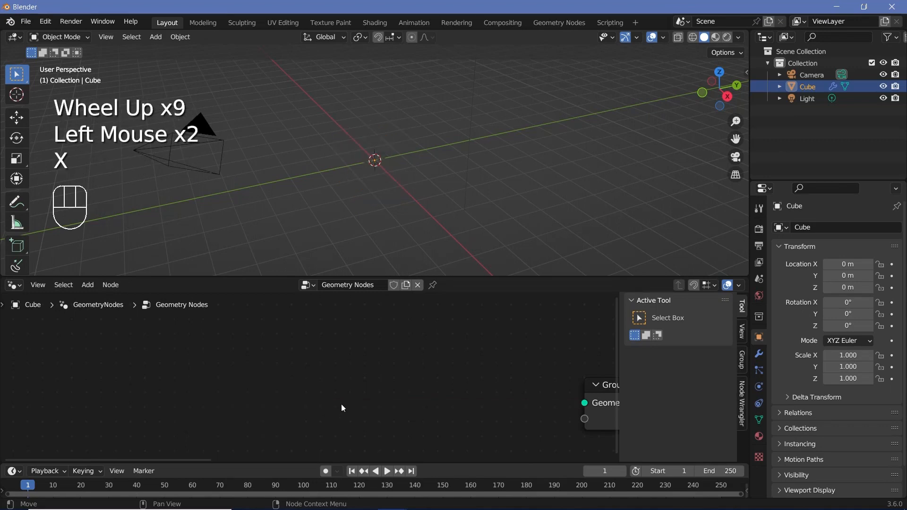
- Add a Curve Circle node and connect its Curve output to the Group Output's Geometry input
middle_click_drag(363, 175, 393, 160)
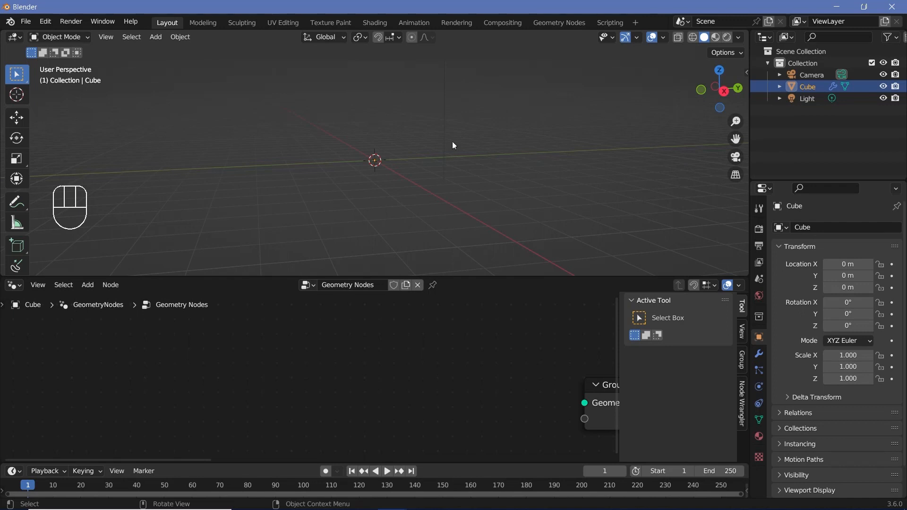
middle_click_drag(409, 142, 426, 88)
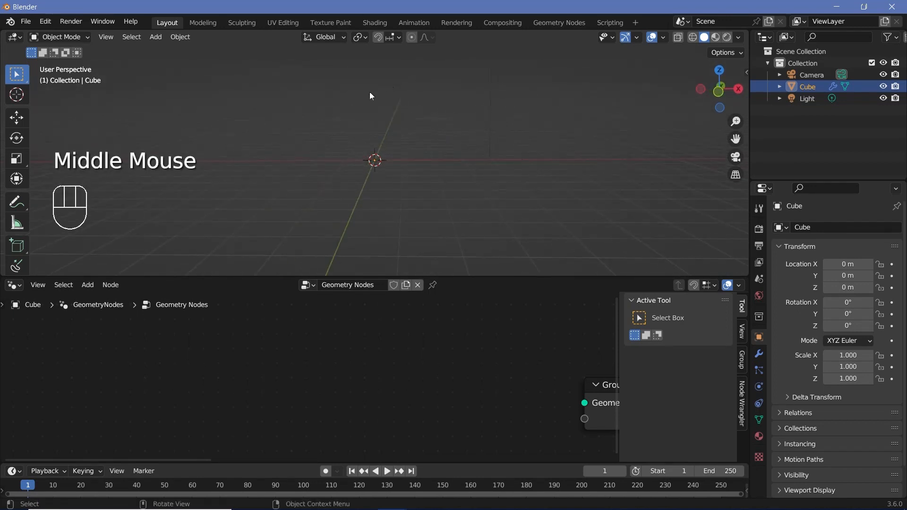
middle_click_drag(374, 302, 359, 263)
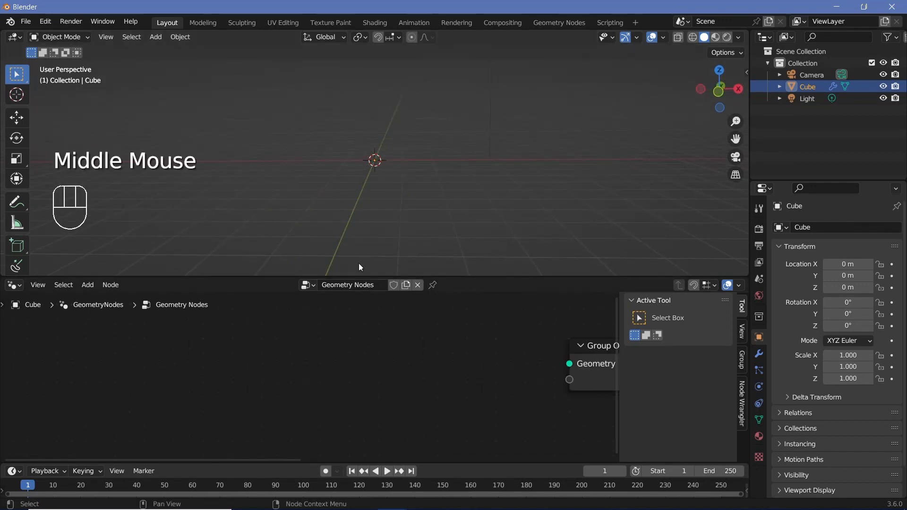
key("shift+a")
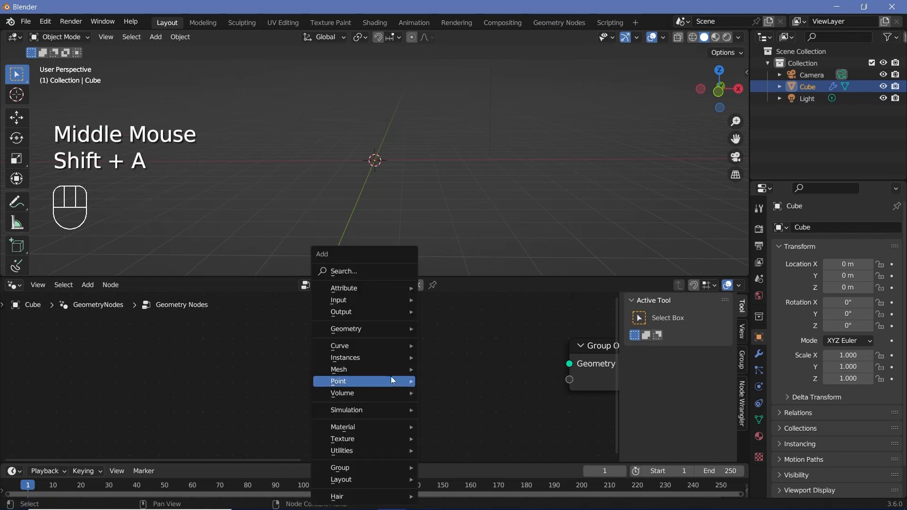
left_click(371, 272)
type("cur")
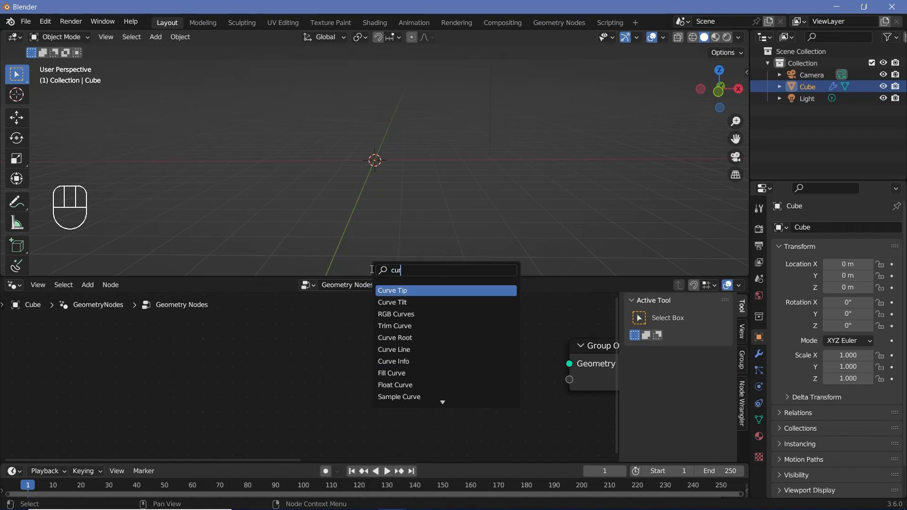
type("ve circle")
key("Return")
left_click(275, 370)
left_click_drag(329, 356, 579, 369)
- Set the Curve Circle's resolution to 6 and its radius to 5 m
scroll(364, 192, "up", 5)
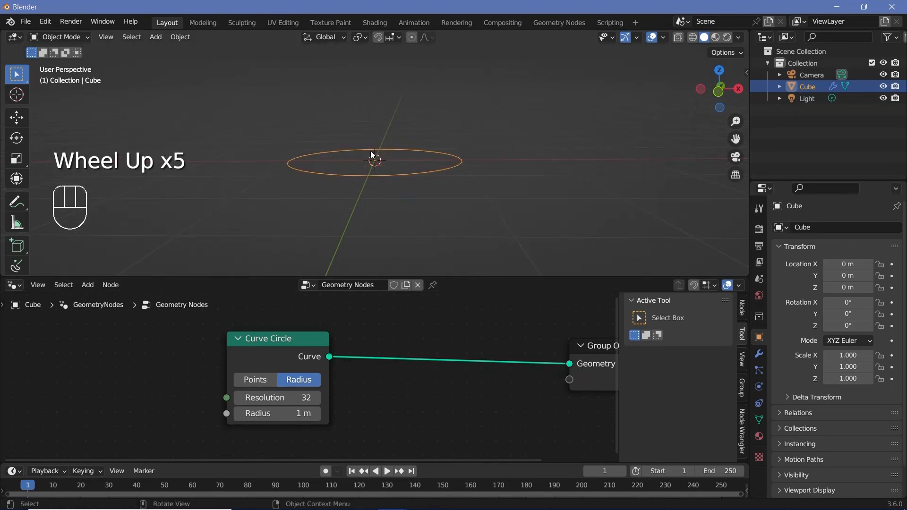
middle_click_drag(370, 151, 390, 220)
left_click(285, 402)
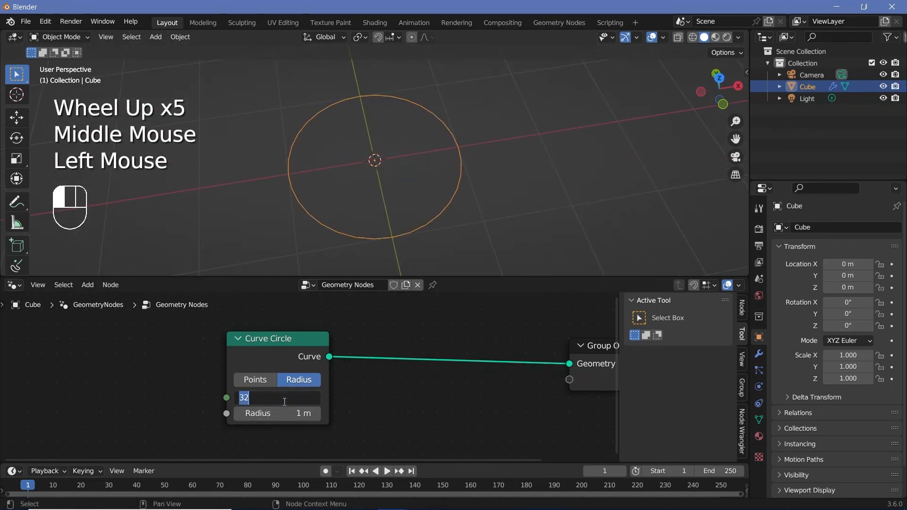
type("6")
key("Return")
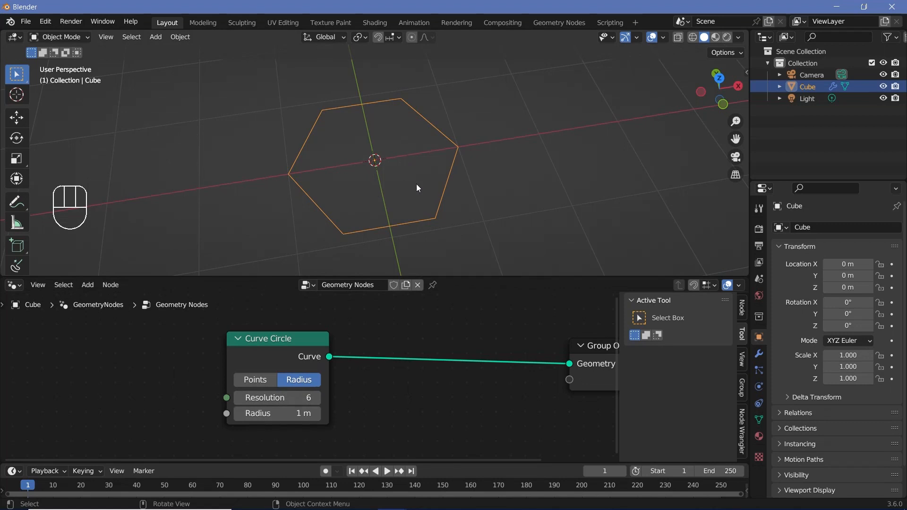
scroll(423, 172, "down", 2)
middle_click(357, 364)
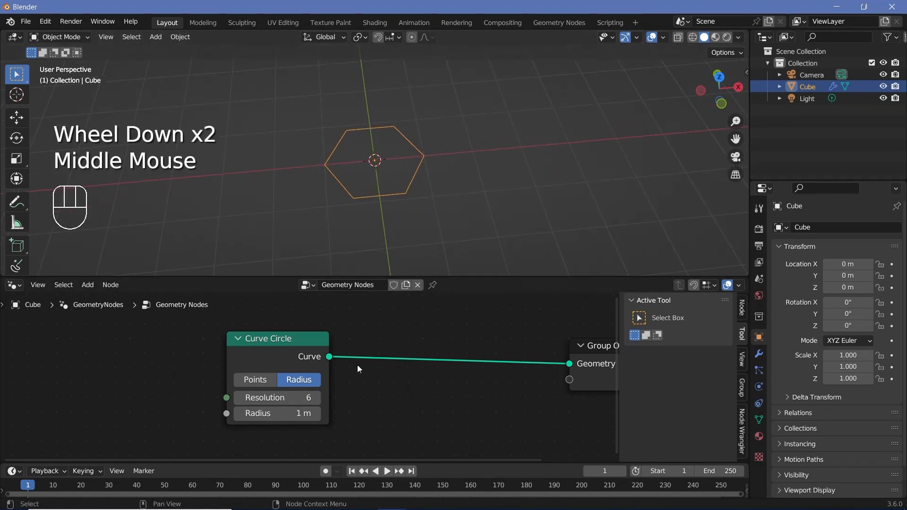
left_click(292, 414)
type("5")
key("Return")
scroll(394, 165, "down", 3)
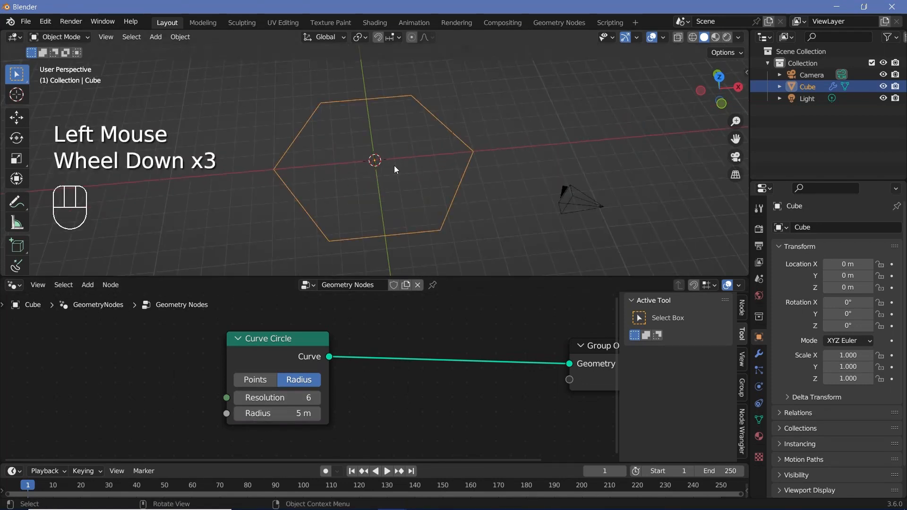
- Insert a Transform Geometry node on the link between Curve Circle and Group Output
middle_click_drag(393, 165, 198, 159)
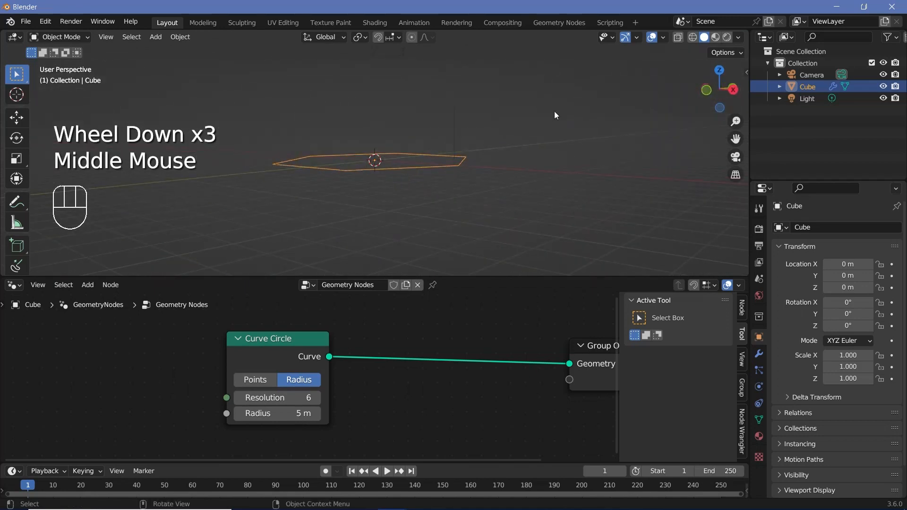
key("shift+a")
left_click(378, 265)
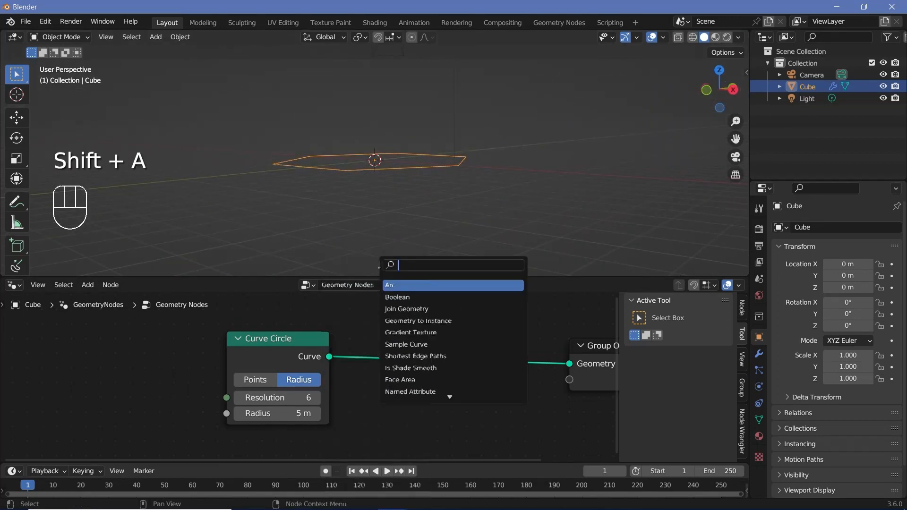
type("tra")
key("Return")
left_click(375, 347)
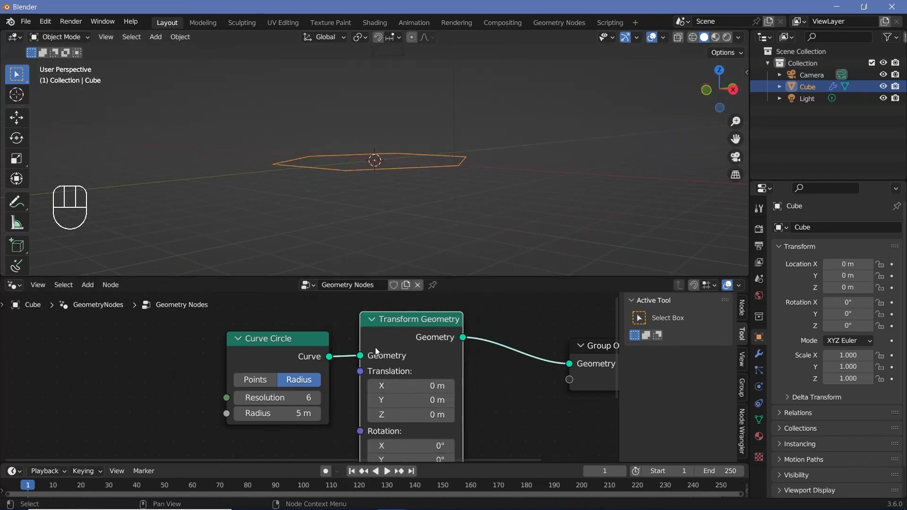
left_click_drag(416, 339, 396, 354)
- Set the Transform Geometry node's X rotation to 90° so the hexagon stands upright
middle_click_drag(525, 422, 480, 304)
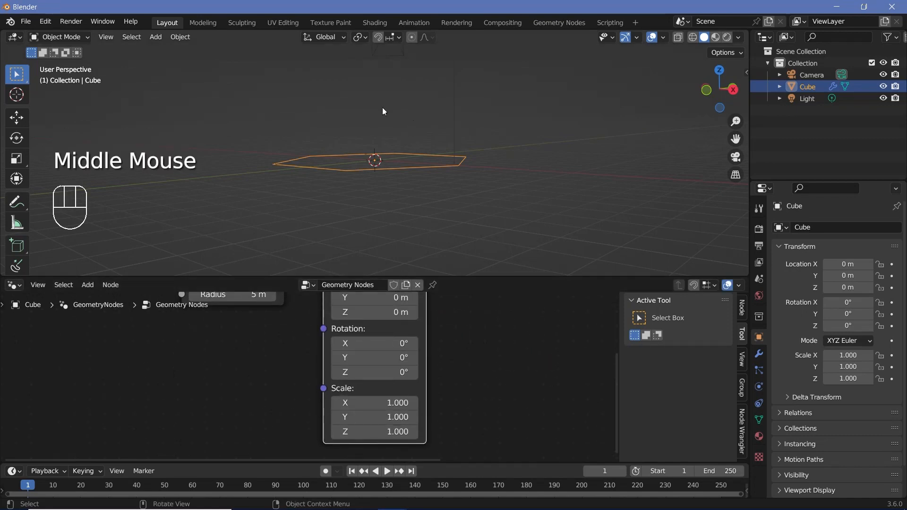
left_click(379, 348)
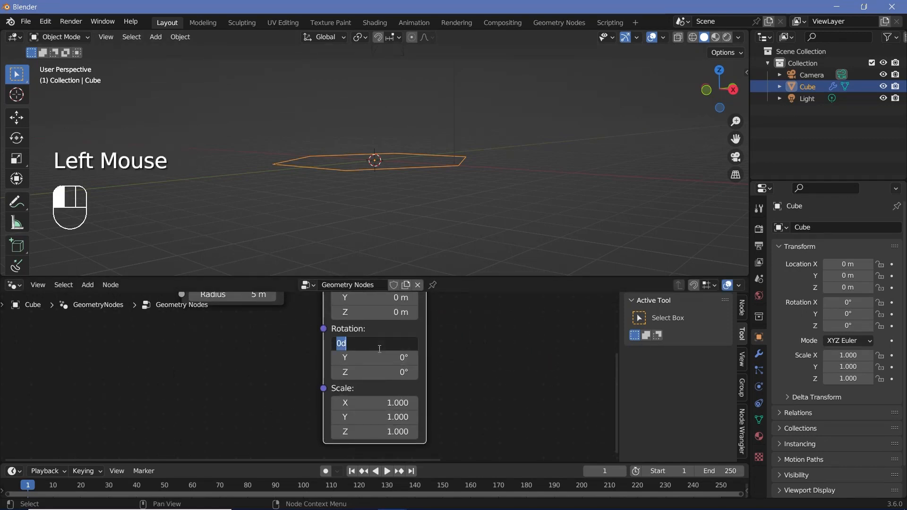
key("Return")
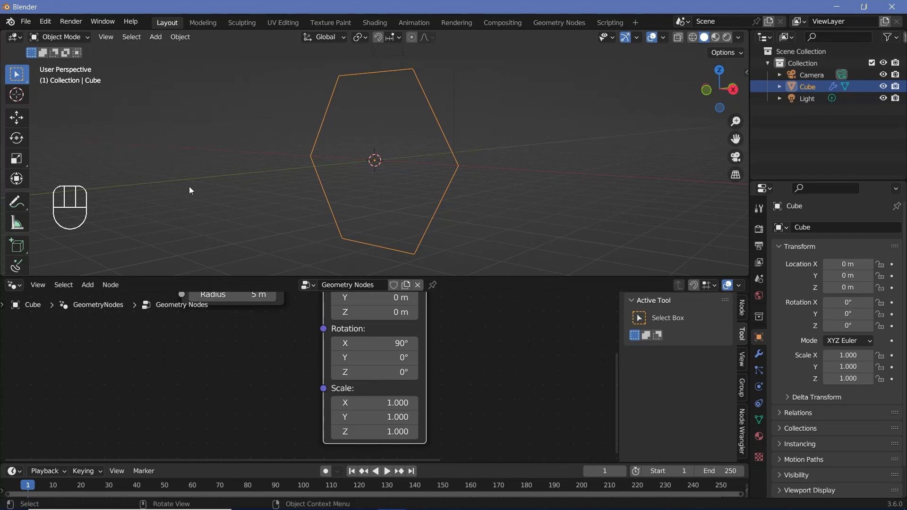
scroll(537, 131, "down", 3)
middle_click_drag(537, 131, 278, 181)
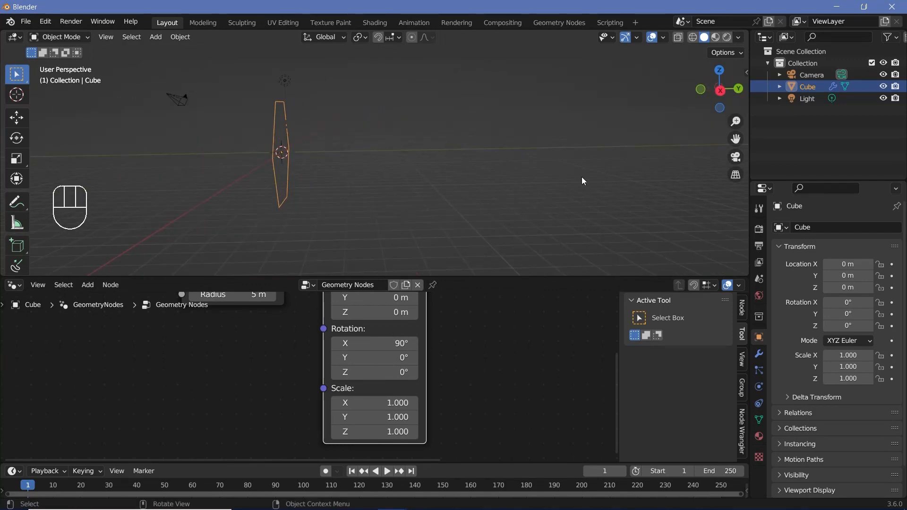
- Insert a Curve to Mesh node before the Group Output and shift the Curve Circle and Transform Geometry nodes away from it
scroll(356, 365, "down", 2)
middle_click_drag(355, 365, 310, 386)
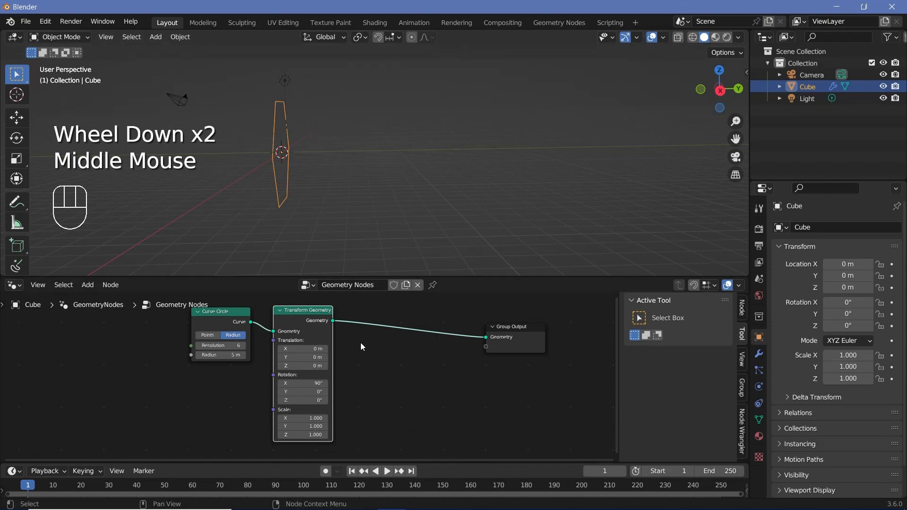
key("shift+a")
left_click(355, 272)
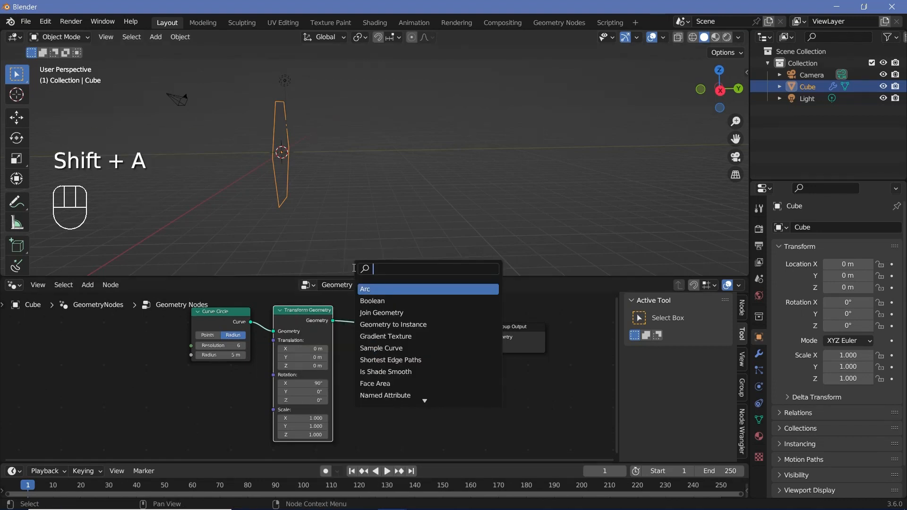
type("curve to")
left_click(391, 289)
left_click(430, 348)
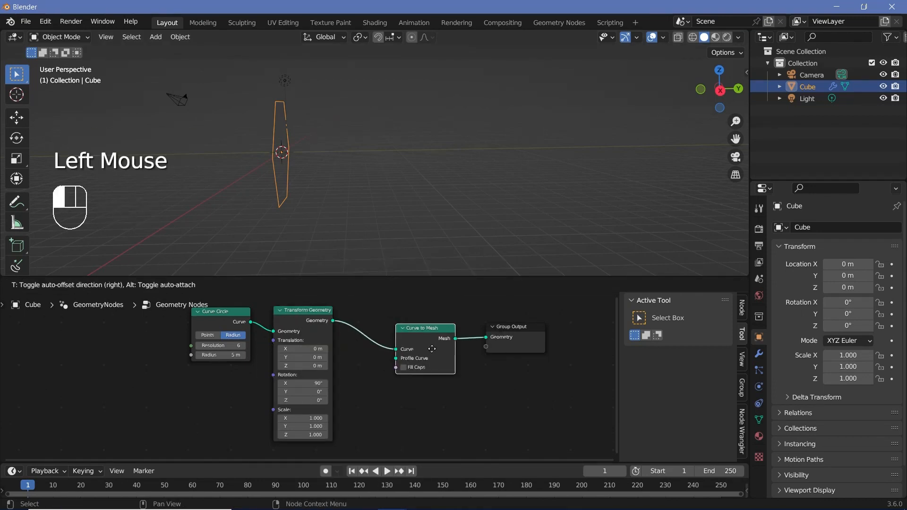
middle_click_drag(426, 364, 441, 336)
left_click(287, 311)
left_click_drag(316, 311, 229, 313)
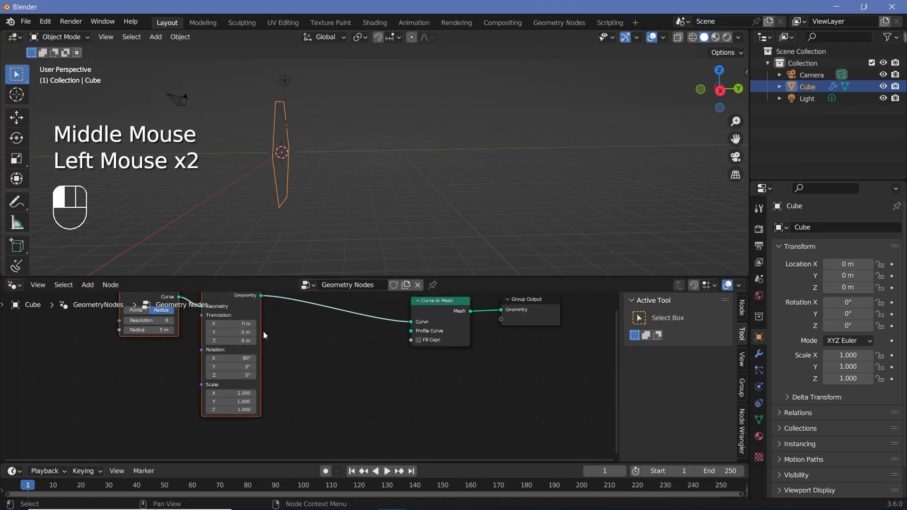
- Add a Curve Line node and connect its Curve output to the Profile Curve input of Curve to Mesh
key("shift+a")
type("curve")
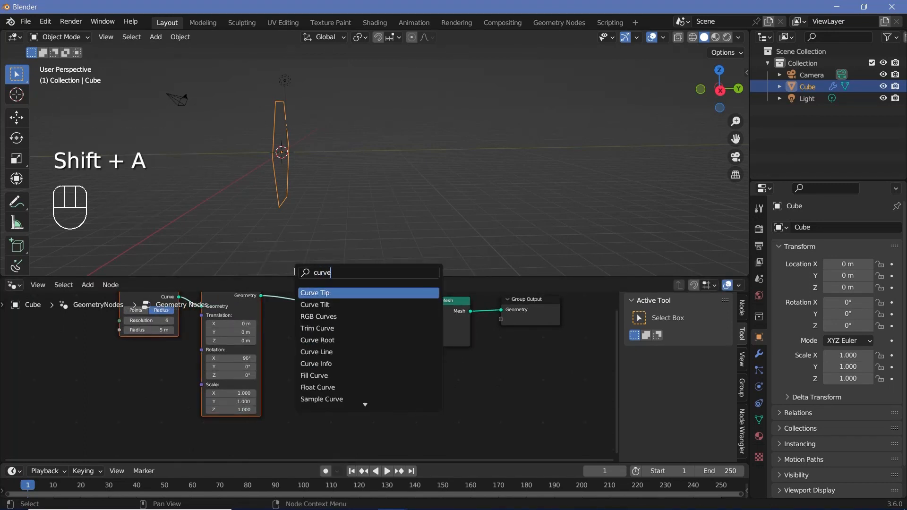
type(" line")
key("Return")
left_click(325, 360)
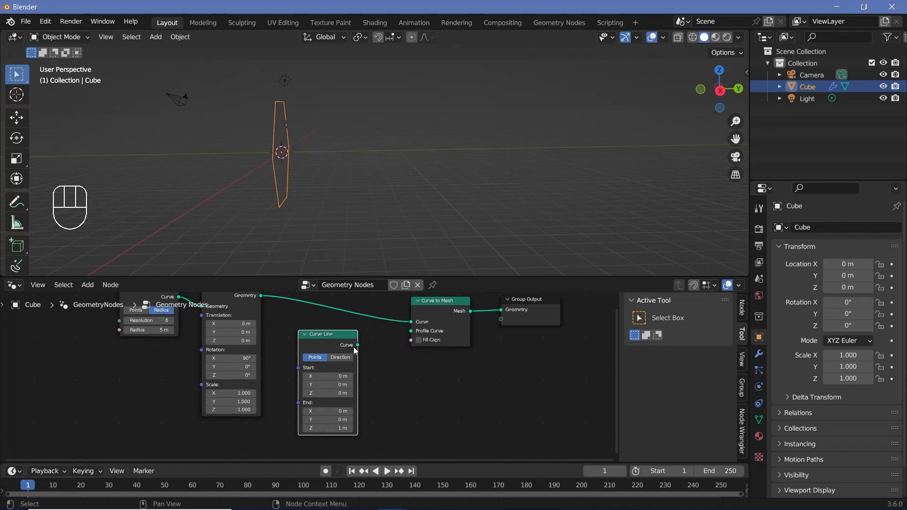
left_click_drag(355, 349, 424, 336)
middle_click_drag(321, 170, 350, 293)
scroll(371, 169, "up", 3)
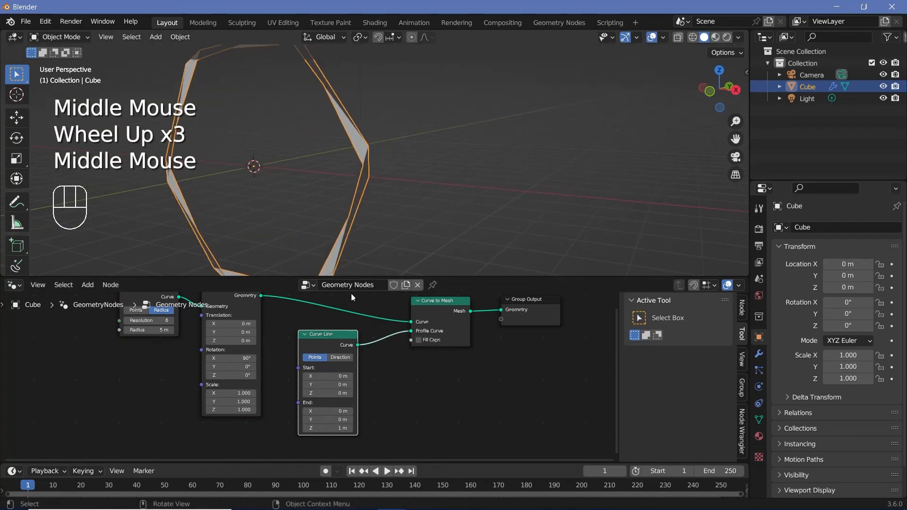
- Set the Curve Line's end point to Z 0 m and Y 20 m, extending the hexagon into a tunnel
middle_click_drag(378, 376, 381, 346, "shift")
scroll(324, 386, "up", 2)
middle_click_drag(331, 222, 225, 162)
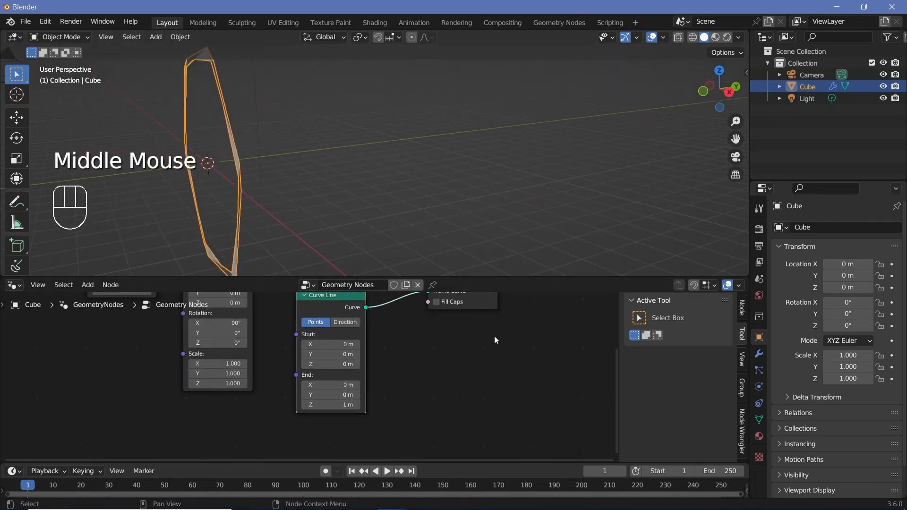
left_click(342, 405)
type("0")
key("Return")
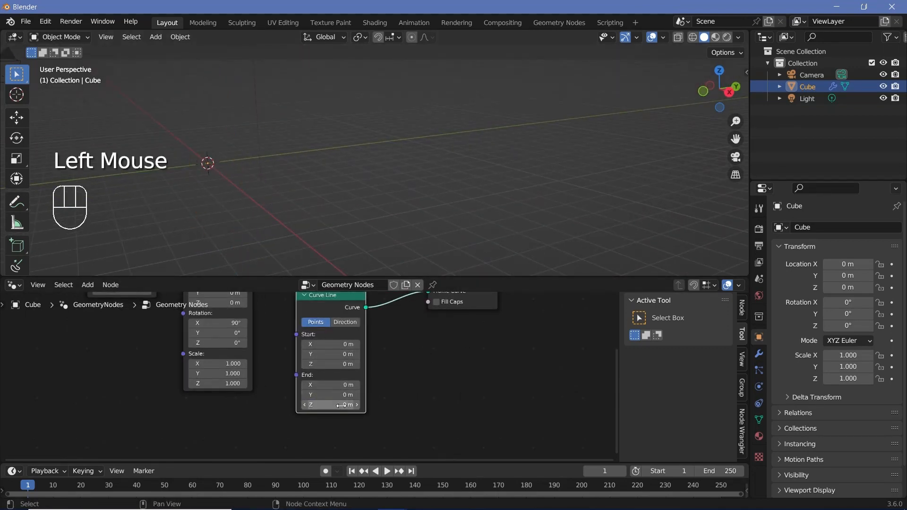
left_click(342, 395)
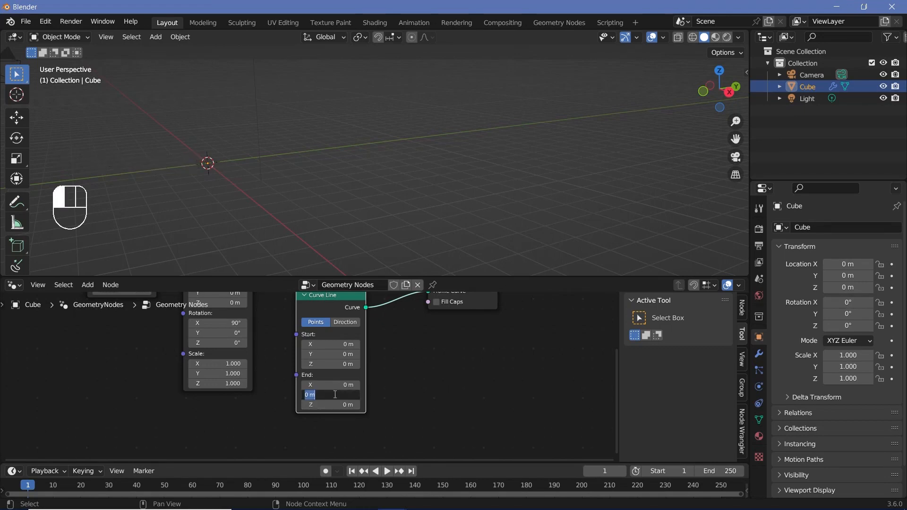
key("Return")
scroll(397, 137, "down", 2)
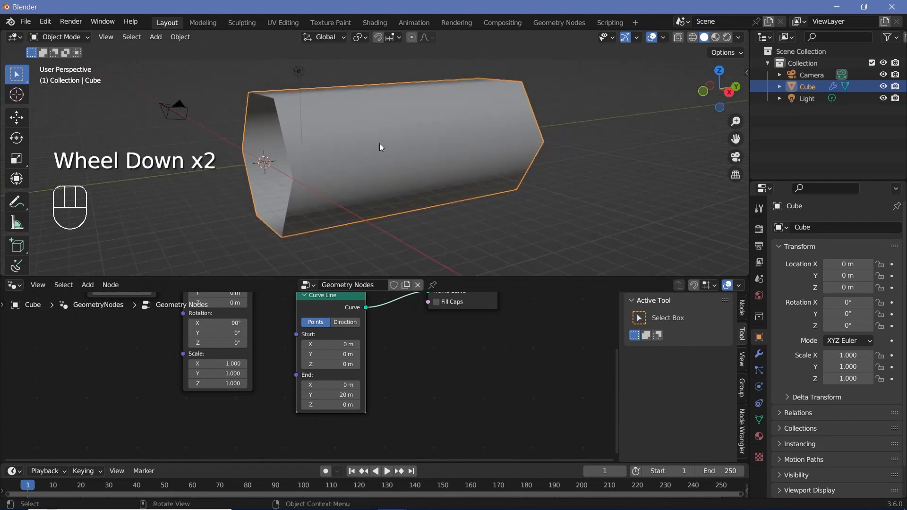
middle_click_drag(379, 143, 394, 181)
scroll(364, 212, "up", 2)
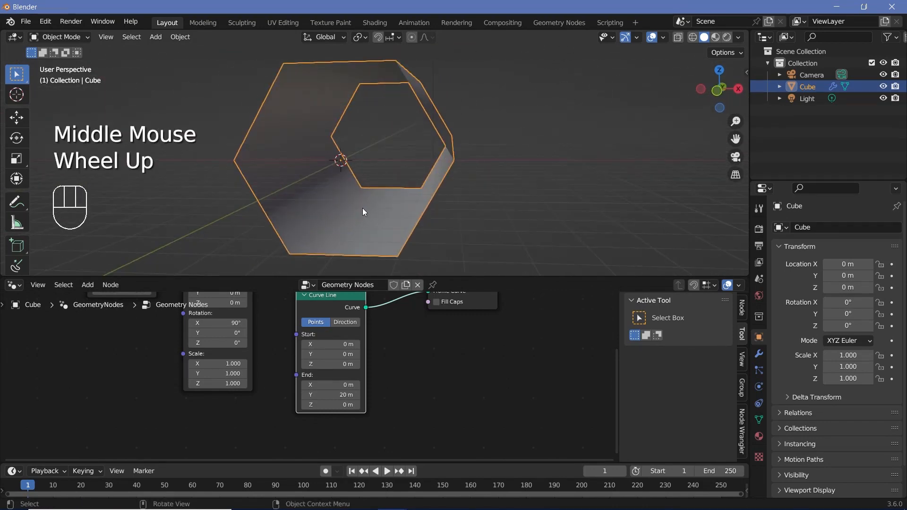
middle_click_drag(345, 232, 355, 228)
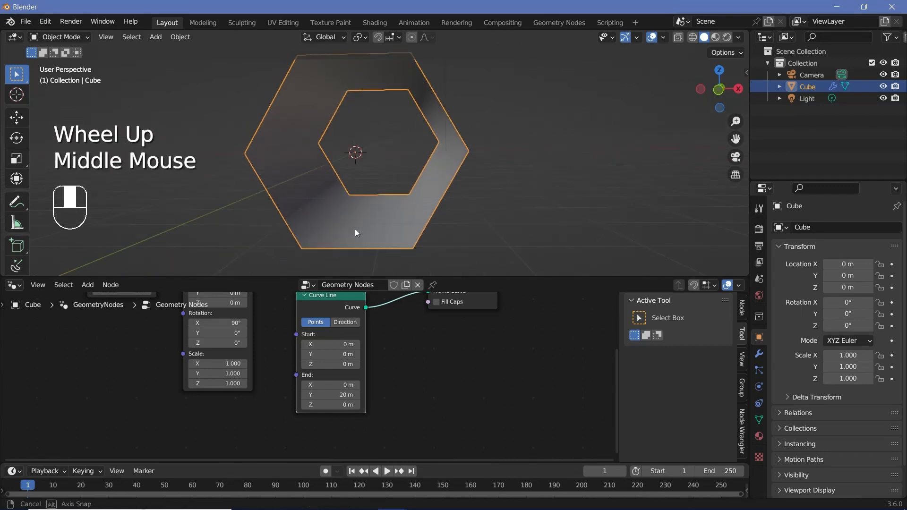
- Add a Set Shade Smooth node below the Group Output node
scroll(495, 362, "down", 2)
middle_click_drag(495, 362, 419, 404)
key("shift+a")
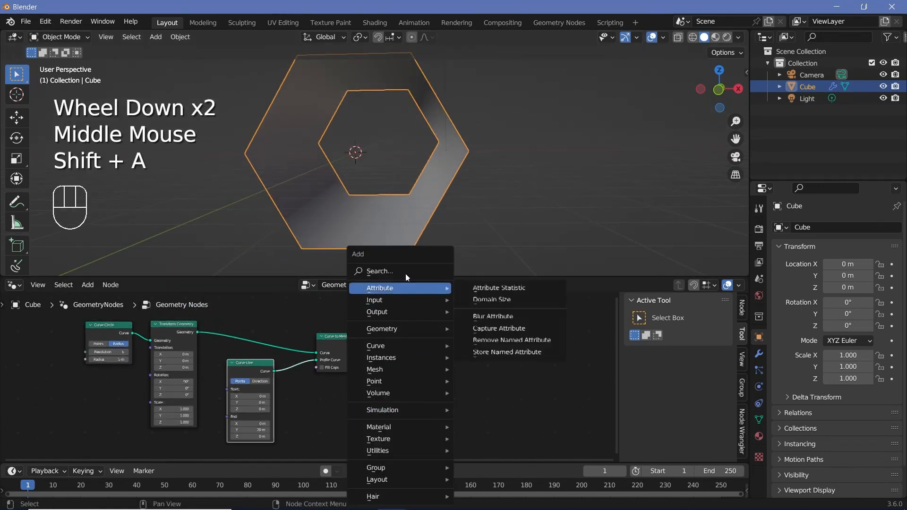
type("sets")
left_click(435, 306)
left_click(387, 350)
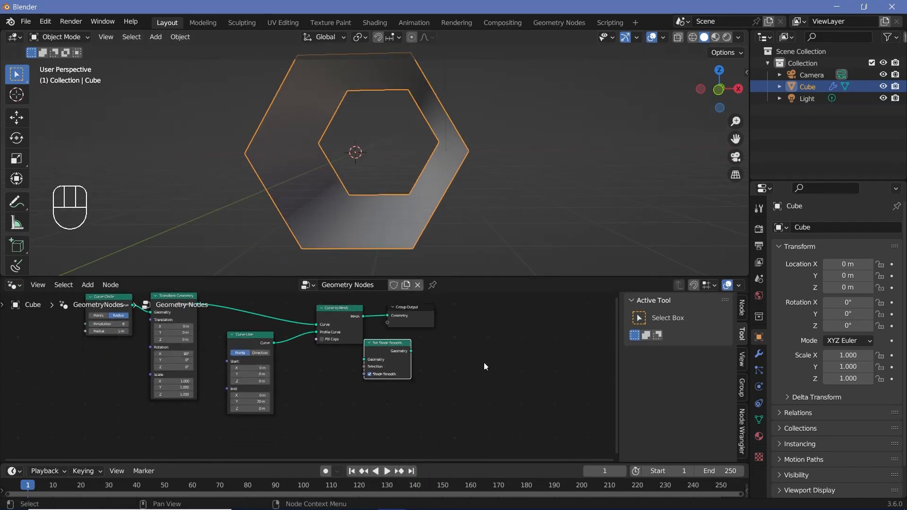
- Move the Group Output node away and insert Set Shade Smooth between Curve to Mesh and Group Output
middle_click_drag(484, 361, 434, 404)
scroll(426, 410, "up", 2)
left_click(392, 339)
left_click_drag(391, 339, 516, 344)
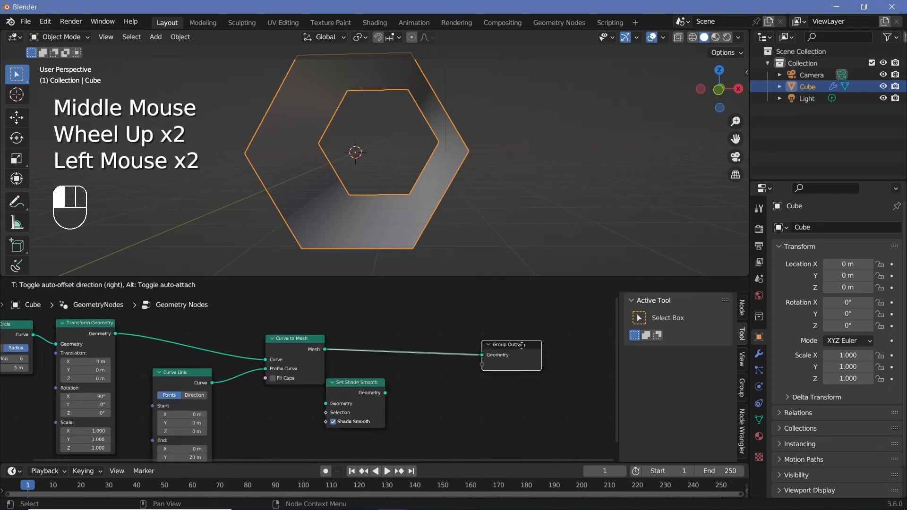
left_click_drag(356, 397, 377, 361)
scroll(381, 397, "up", 3)
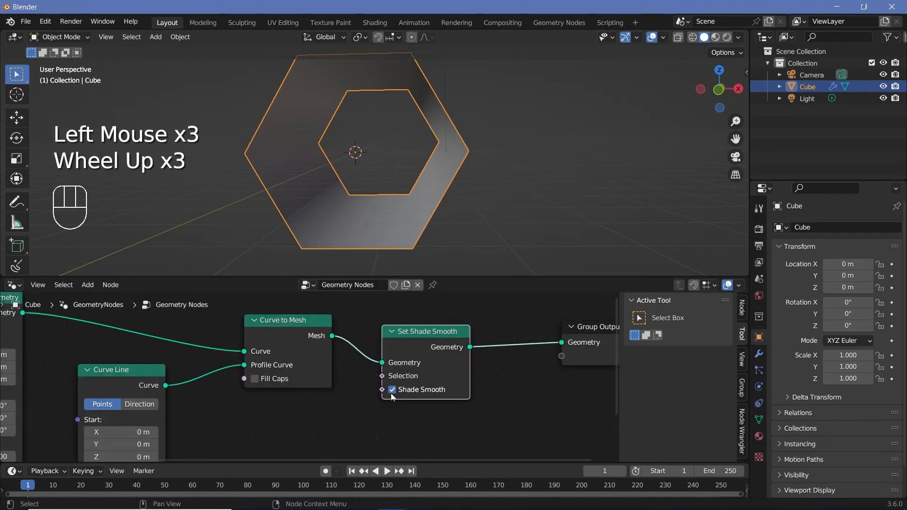
- Disable Shade Smooth on the Set Shade Smooth node so the tunnel faces are flat shaded
left_click(392, 389)
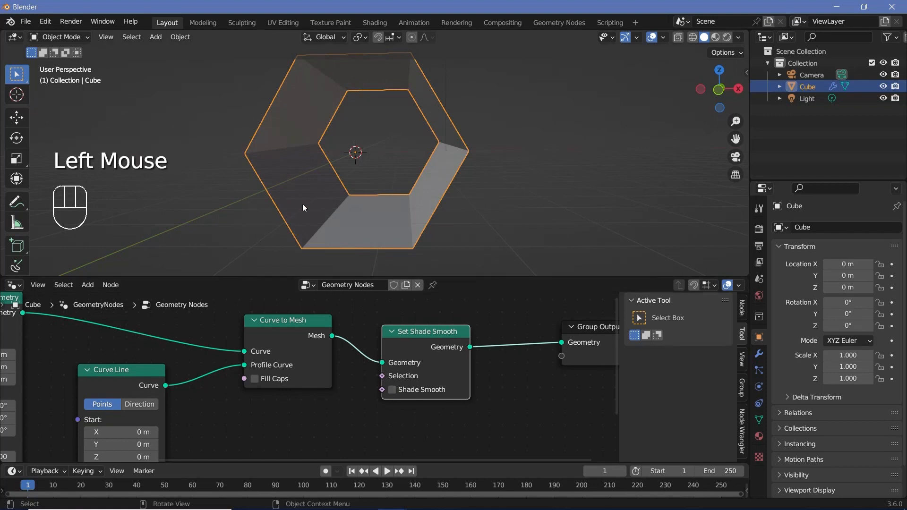
middle_click_drag(302, 203, 321, 210)
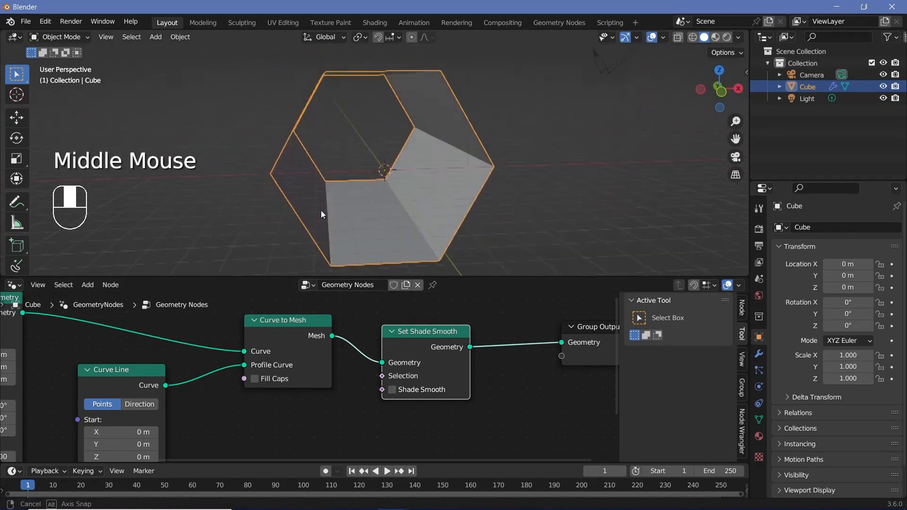
middle_click_drag(381, 208, 294, 210)
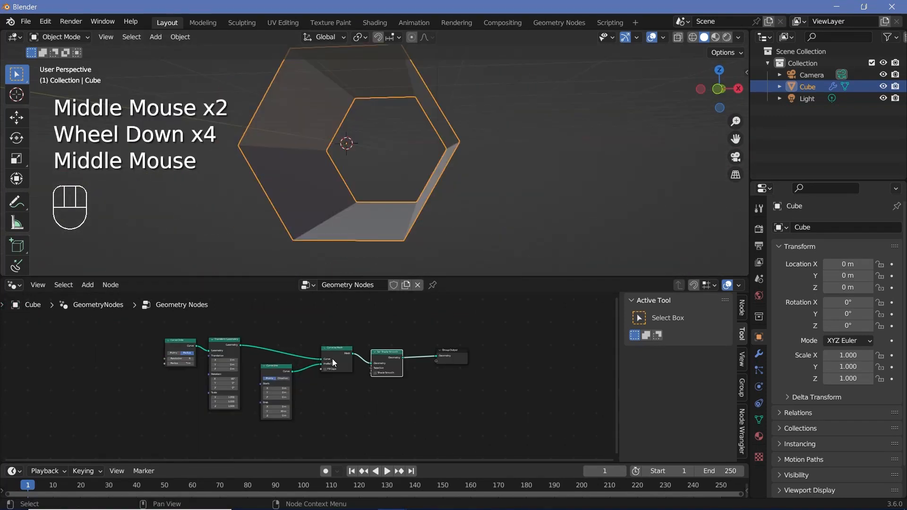
- Pack the nodes closer together and enclose all of them except the Group Output in a frame
left_click_drag(331, 358, 327, 357)
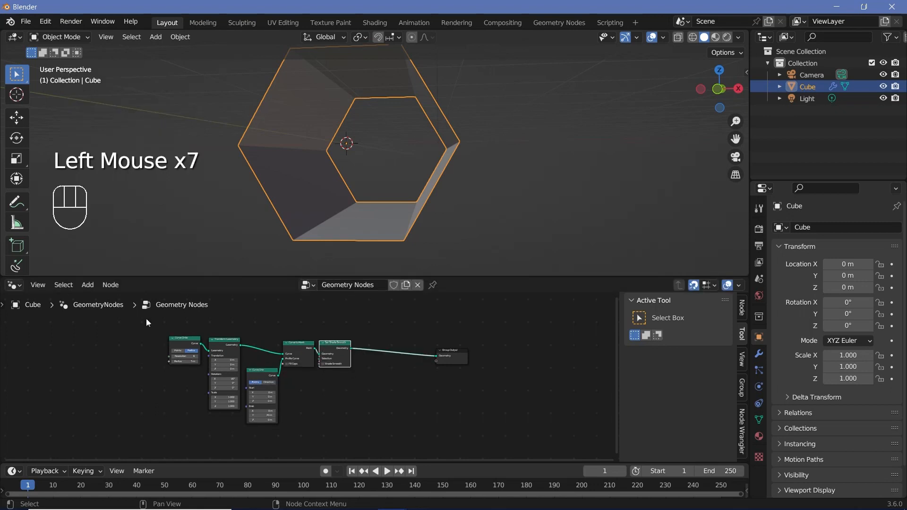
left_click_drag(146, 318, 362, 429)
key("ctrl+j")
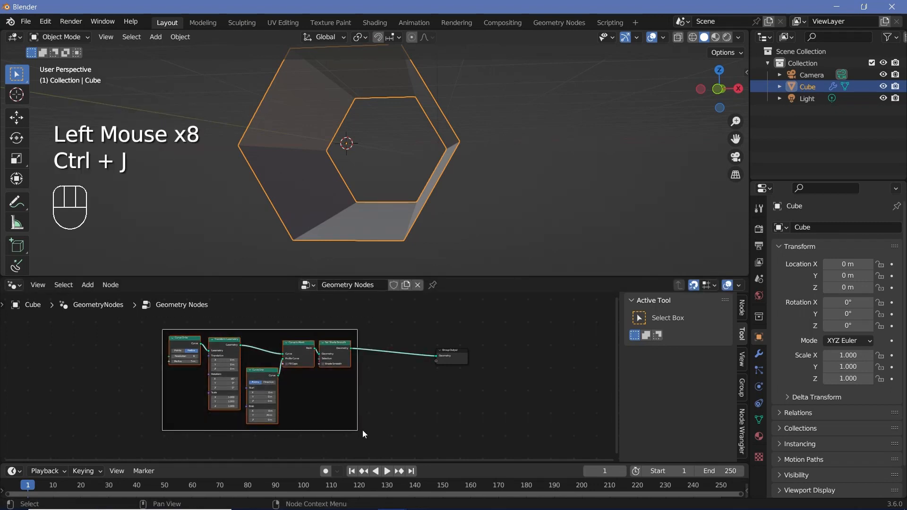
- Label the new frame "Base cylinder"
left_click(741, 311)
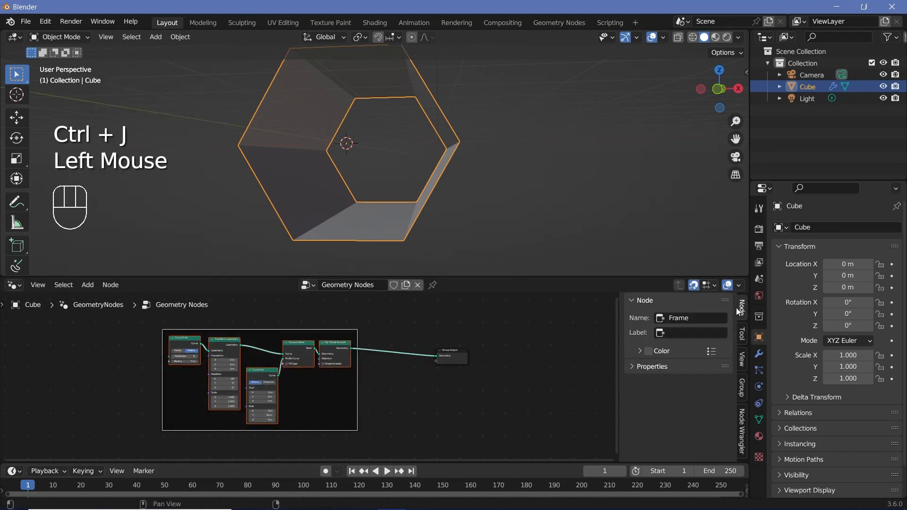
double_click(695, 334)
type("Base cylinder")
key("Return")
- Move the Base cylinder frame far away from the Group Output to make room for more nodes
scroll(296, 346, "down", 3)
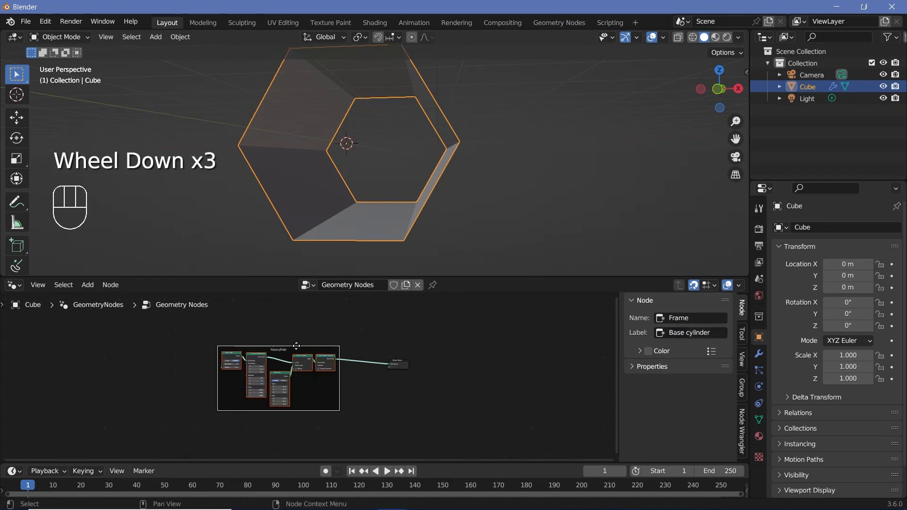
left_click_drag(297, 346, 21, 349)
middle_click_drag(200, 356, 307, 362)
scroll(307, 362, "down", 1)
middle_click_drag(307, 362, 361, 362)
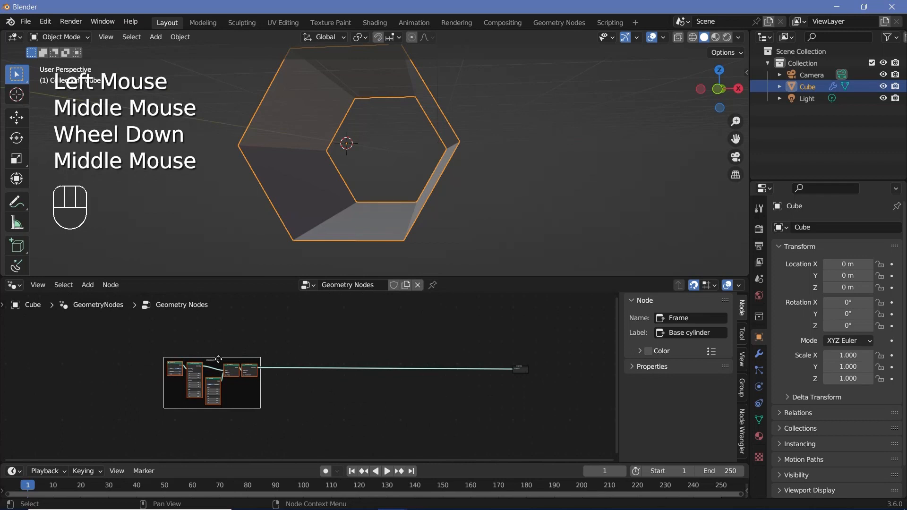
left_click_drag(218, 359, 48, 365)
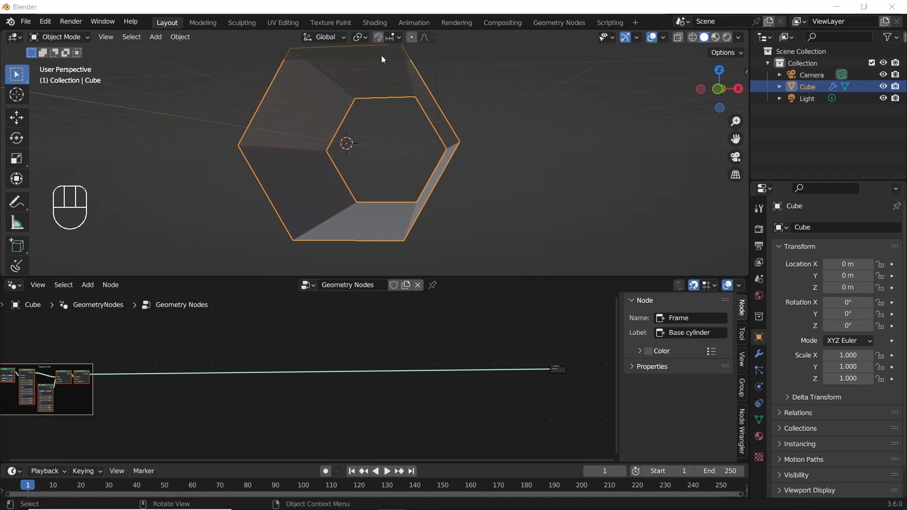
- Draw freehand annotation arrows pointing outward from the upper sides of the hexagonal tunnel
middle_click_drag(356, 76, 467, 85)
middle_click_drag(455, 122, 403, 141)
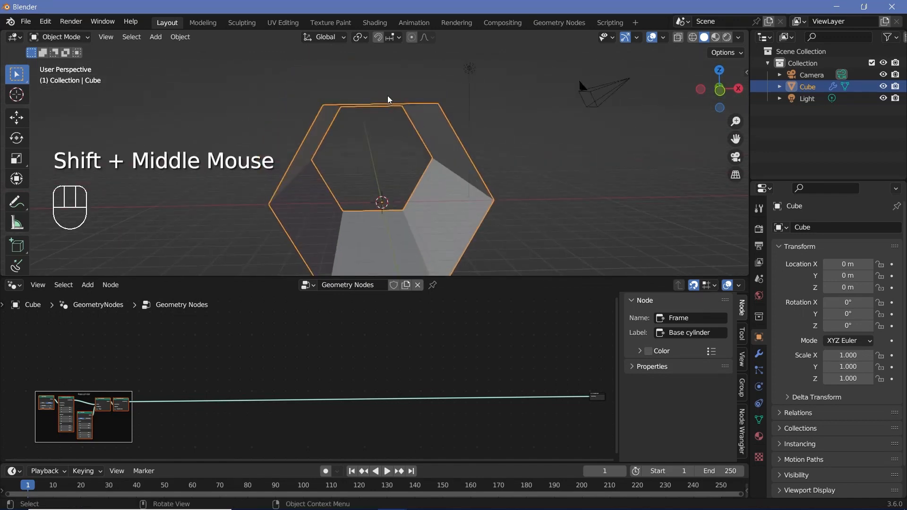
middle_click_drag(387, 96, 350, 143)
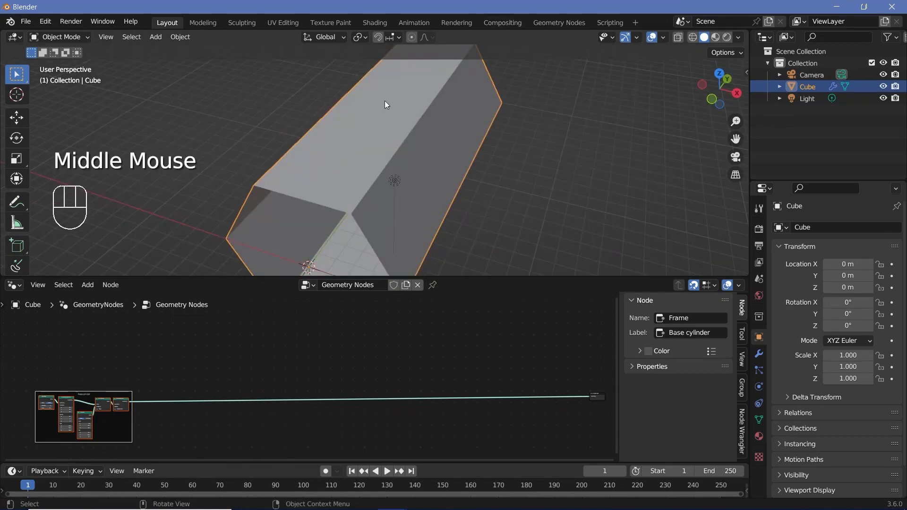
middle_click_drag(384, 101, 421, 68)
left_click_drag(373, 66, 376, 63)
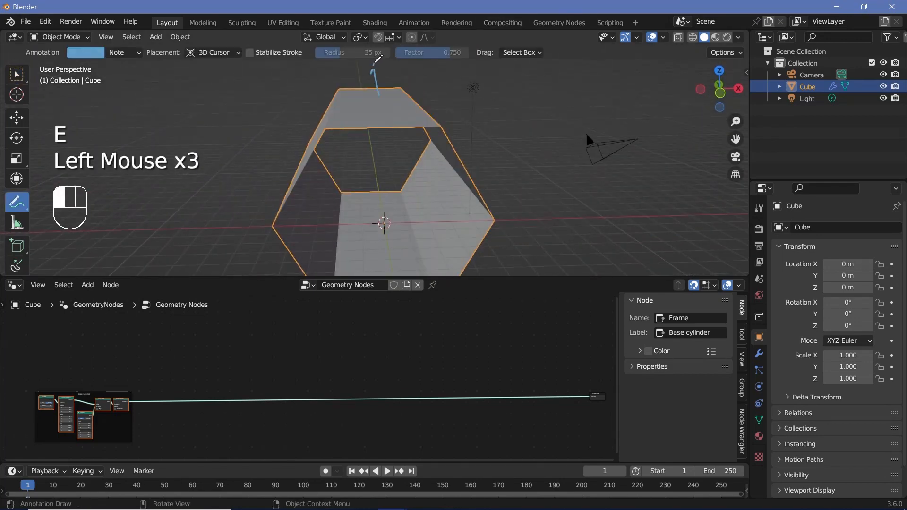
left_click(377, 61)
mouse_move(410, 90)
middle_mouse_down()
mouse_move(427, 87)
mouse_move(441, 111)
middle_mouse_up()
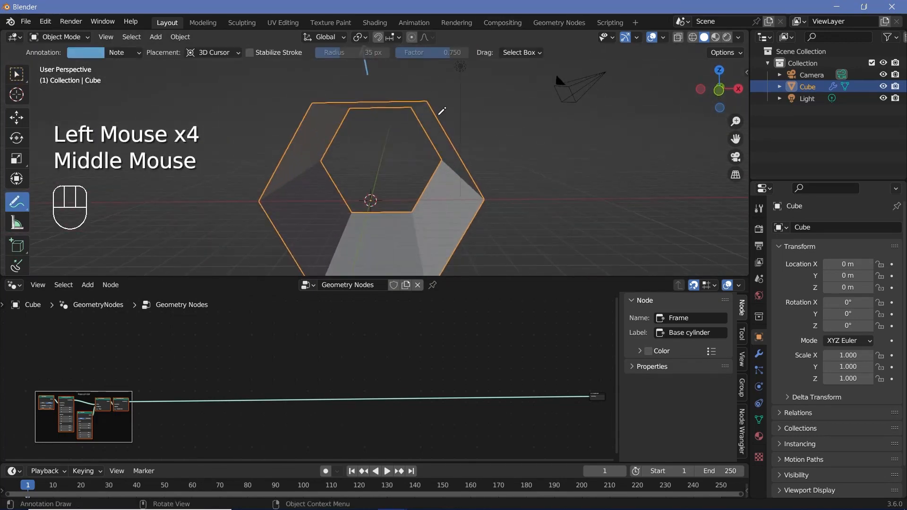
mouse_move(457, 130)
left_mouse_down()
mouse_move(530, 106)
mouse_move(539, 116)
left_mouse_up()
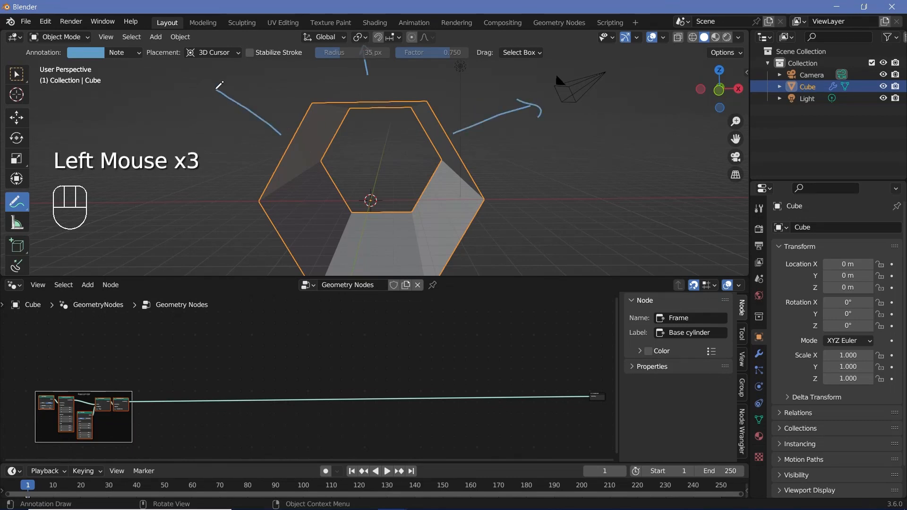
- Draw annotation arrows pointing outward from the tunnel's lower sides, then return to the Select Box tool
mouse_move(516, 227)
middle_mouse_down("shift")
mouse_move(515, 144)
mouse_move(491, 135)
middle_mouse_up("shift")
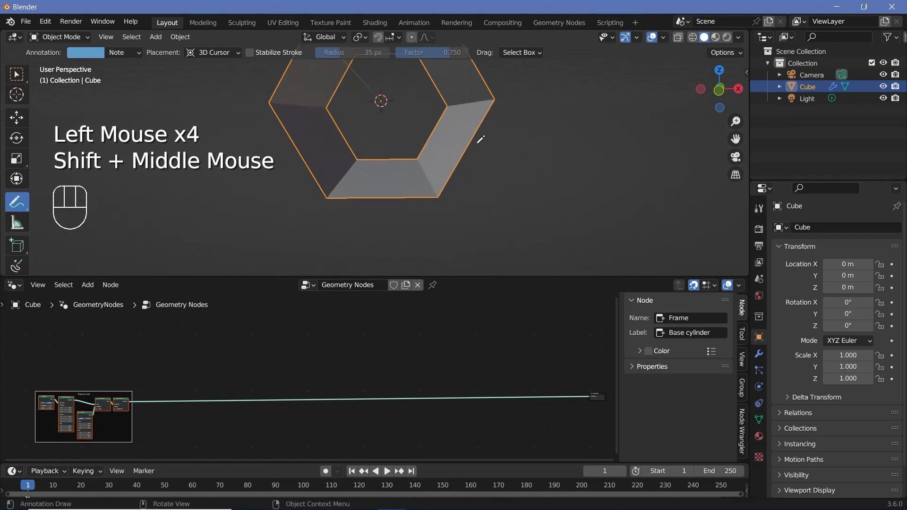
mouse_move(476, 144)
left_mouse_down()
mouse_move(545, 201)
mouse_move(548, 189)
left_mouse_up()
left_click_drag(529, 200, 559, 212)
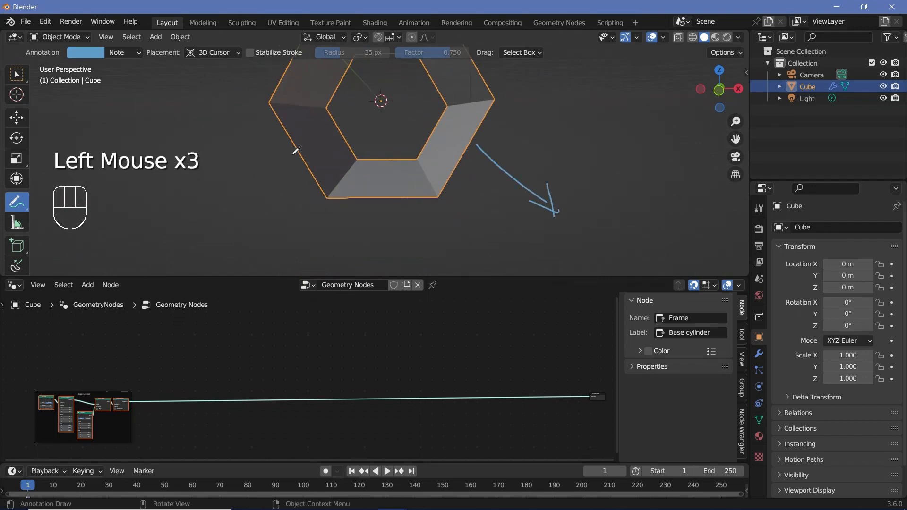
left_click_drag(291, 155, 210, 197)
left_click_drag(220, 184, 239, 211)
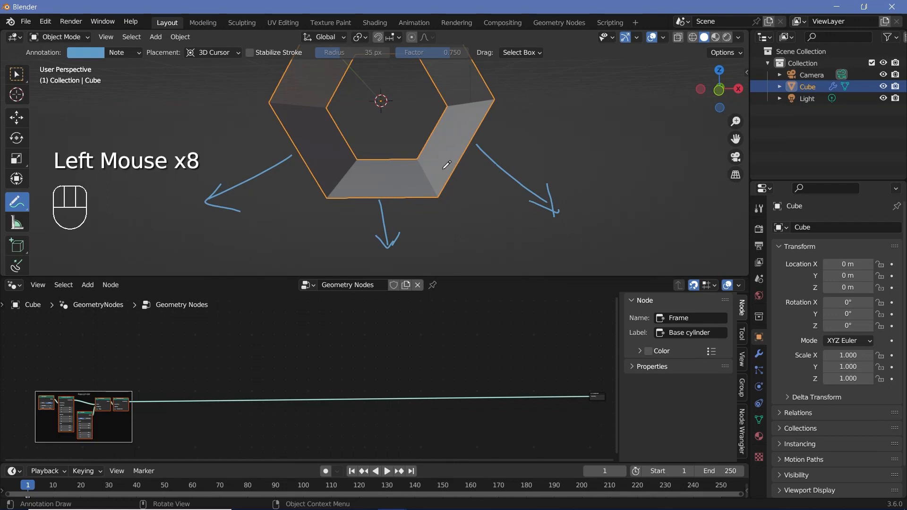
scroll(446, 164, "down", 3)
key("w")
middle_click_drag(384, 131, 409, 194, "shift")
scroll(409, 195, "up", 2)
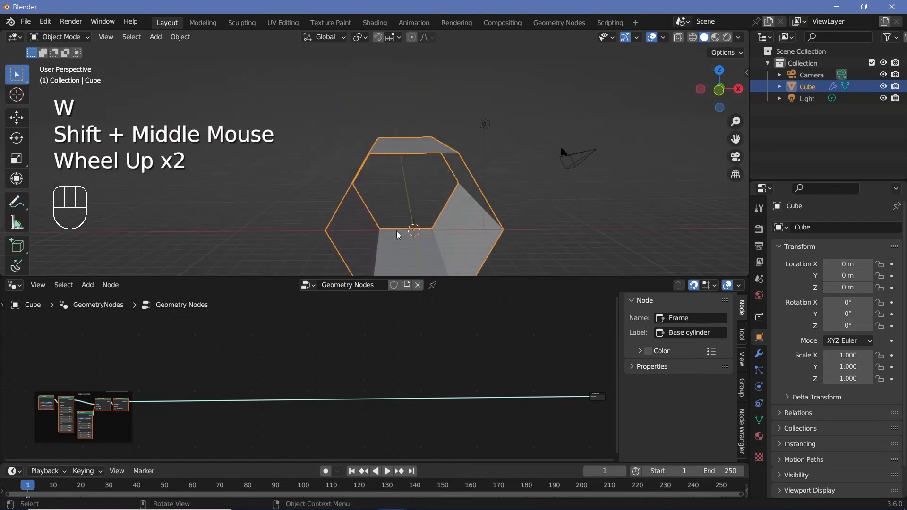
- Add a Normal node in the empty space above the Base cylinder frame
key("shift+a")
left_click(269, 265)
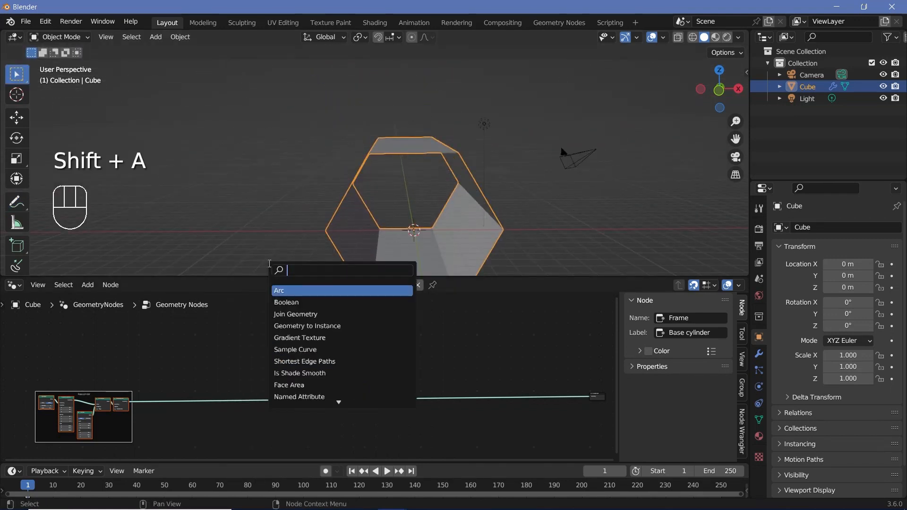
type("normal")
left_click(303, 289)
left_click(94, 336)
scroll(208, 350, "up", 1)
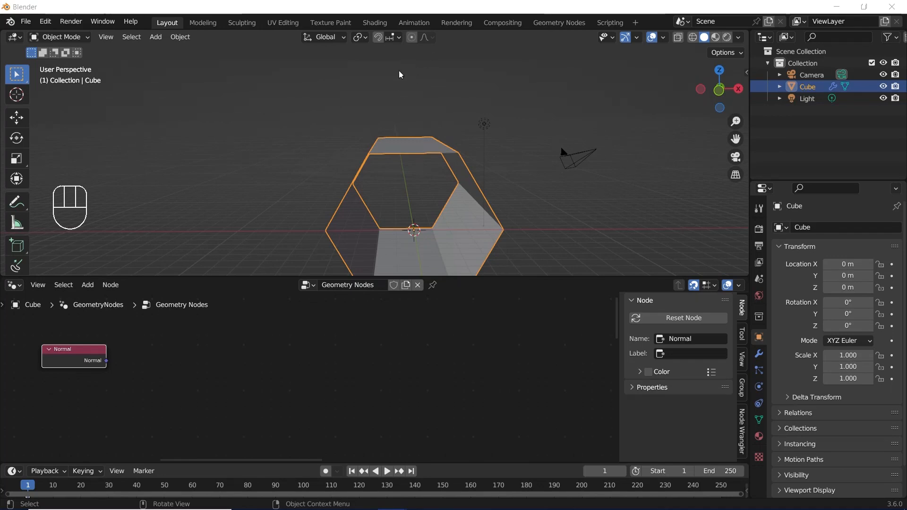
- Sketch an annotation of two vectors with a dashed perpendicular projection beside the tunnel to illustrate the dot product
middle_click_drag(610, 168, 574, 135)
key("e")
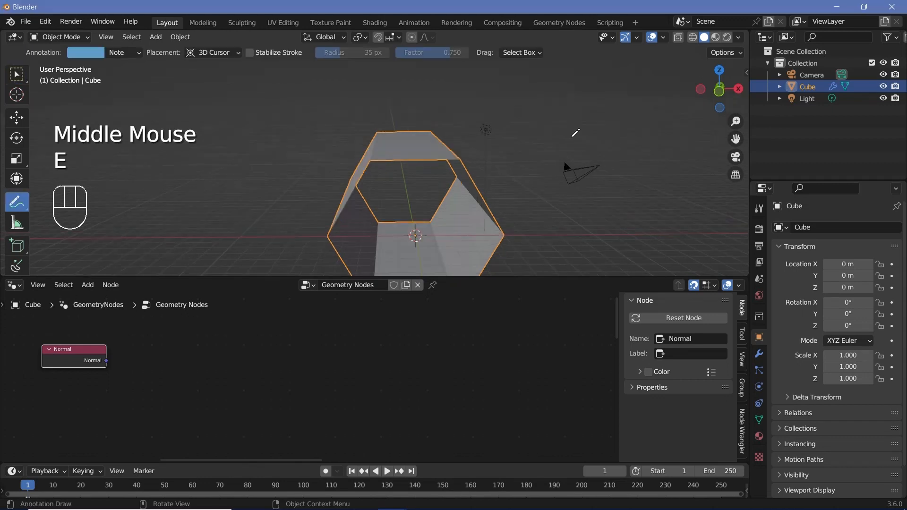
left_click_drag(570, 138, 637, 139)
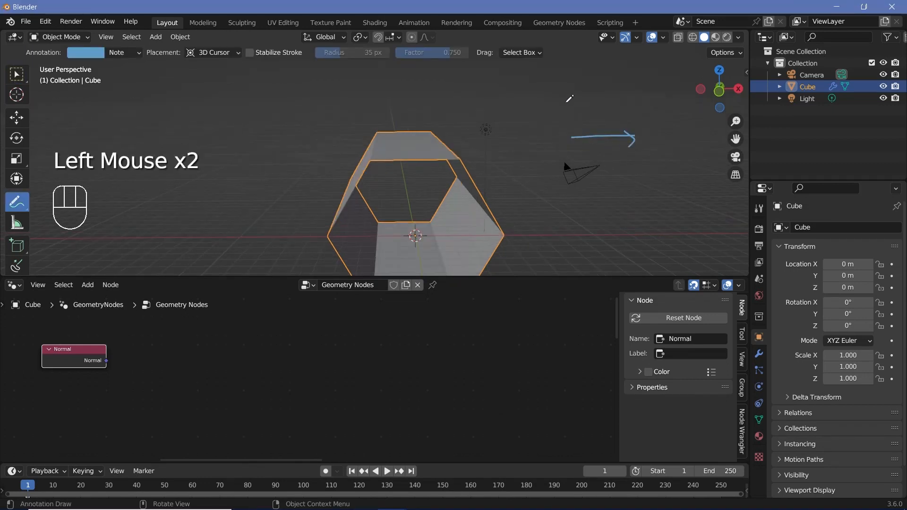
left_click_drag(571, 137, 597, 61)
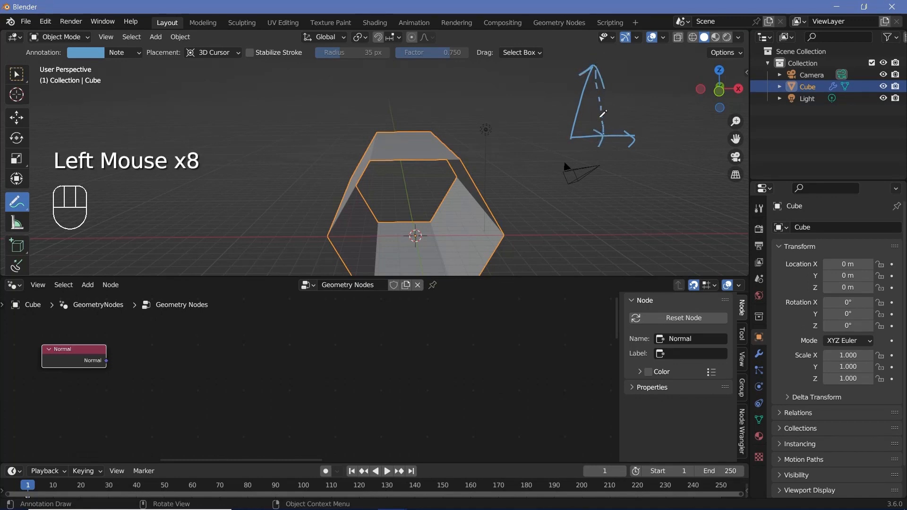
key("ctrl+z")
left_click(615, 117)
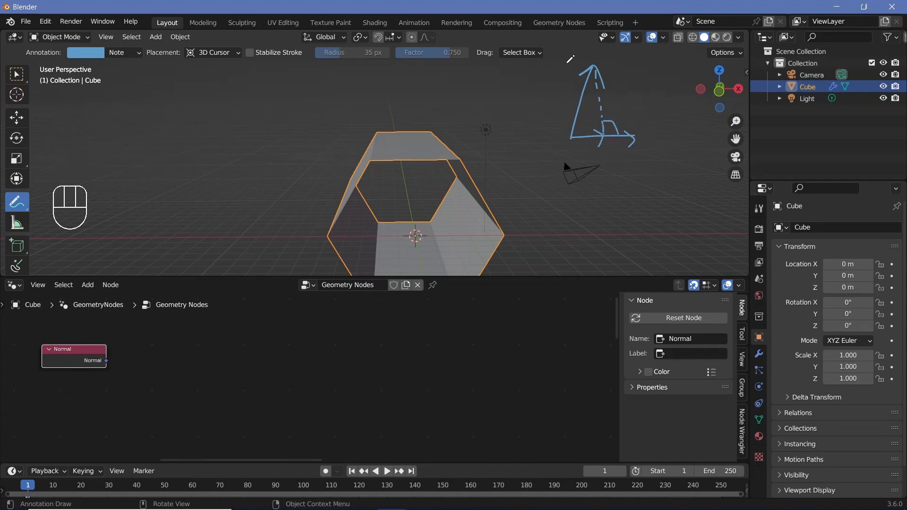
left_click_drag(573, 74, 584, 107)
key("ctrl+z")
- Add a Vector Math node set to Dot Product and connect the Normal output to its first Vector input
middle_click_drag(211, 376, 257, 364)
key("shift+a")
left_click(244, 273)
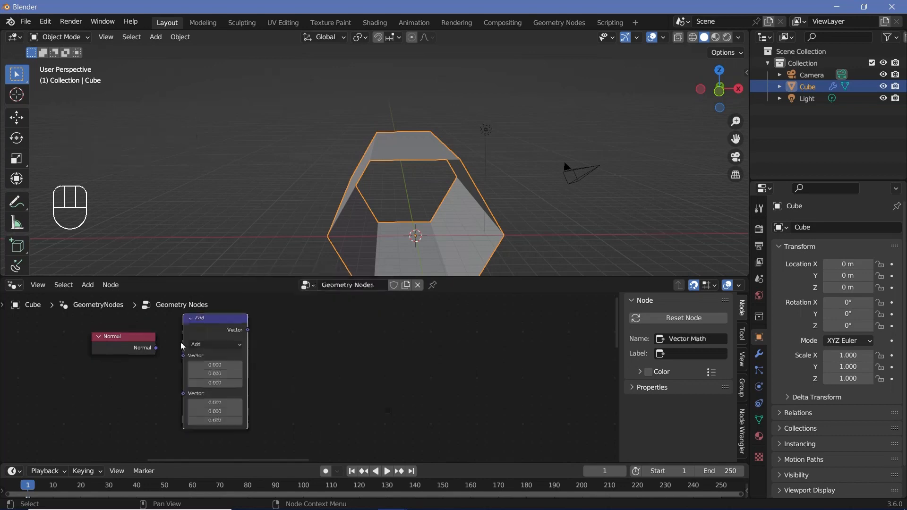
left_click(207, 346)
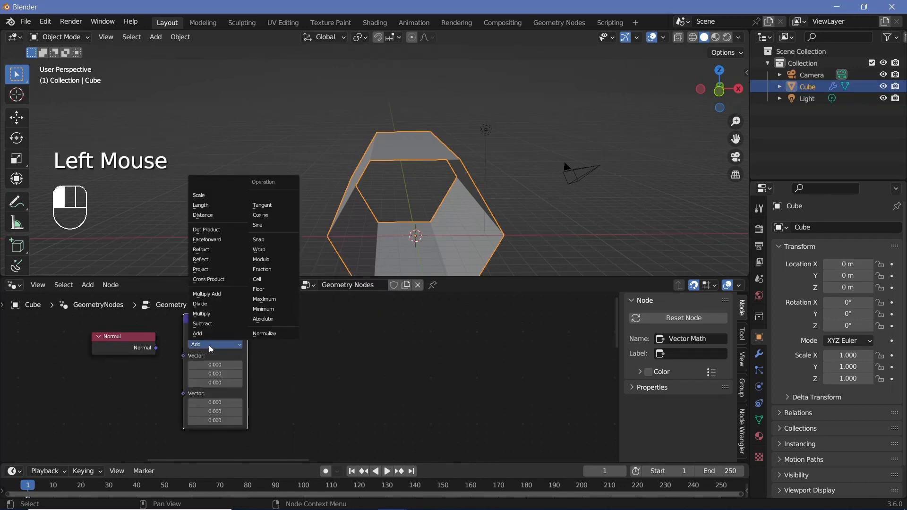
left_click(206, 230)
left_click_drag(156, 347, 188, 360)
middle_click_drag(223, 342, 273, 356)
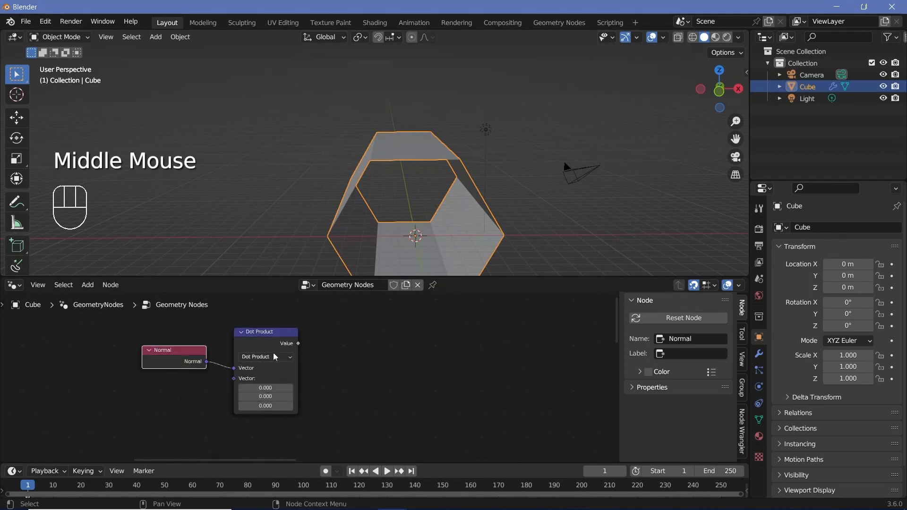
left_click_drag(274, 356, 262, 366)
- Set the Z component of the Dot Product node's second vector to 1
middle_click_drag(330, 208, 360, 196)
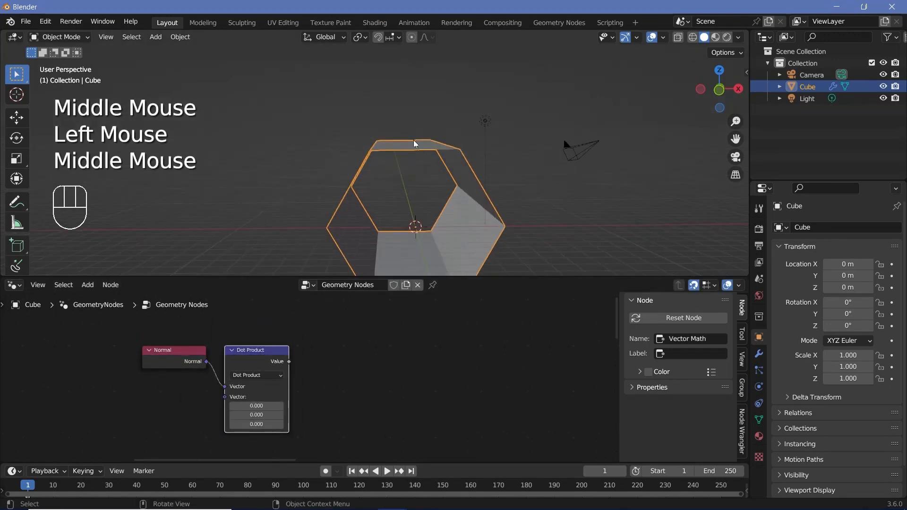
middle_click_drag(258, 432, 289, 385)
scroll(288, 385, "up", 2)
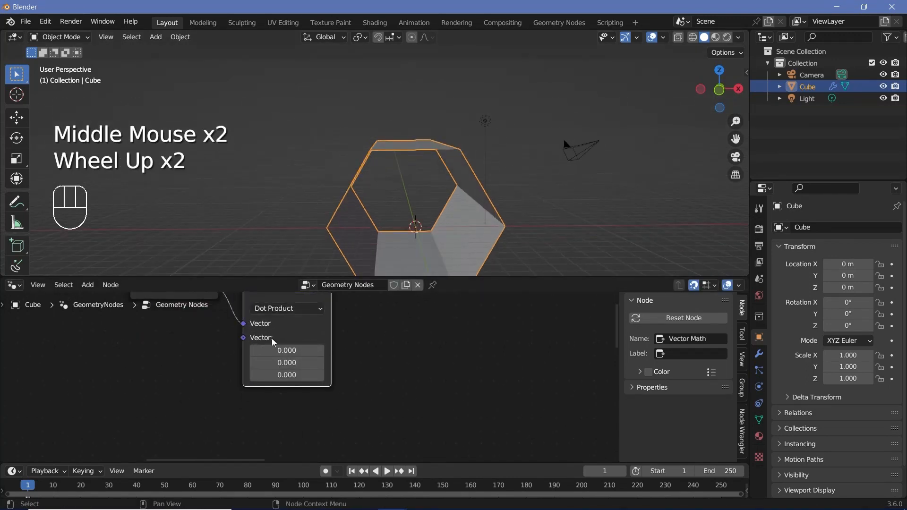
left_click(283, 378)
type("1")
key("Return")
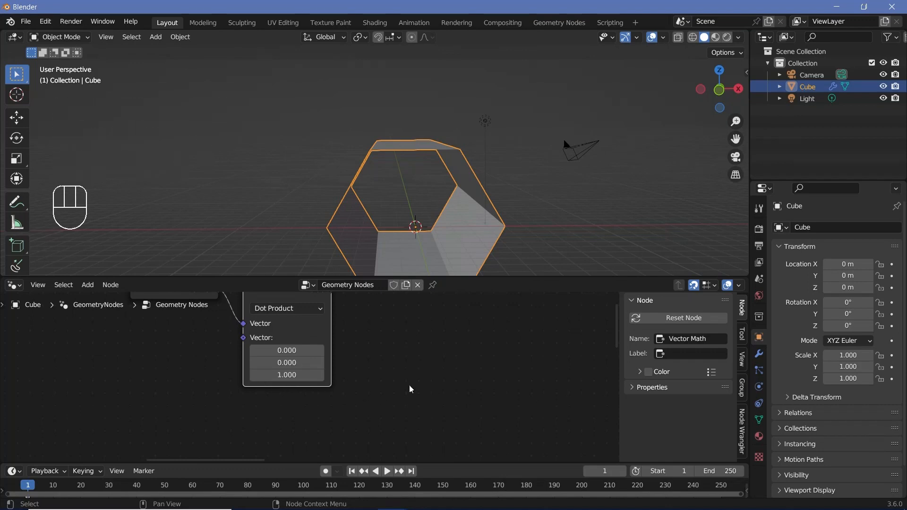
scroll(409, 389, "down", 3)
middle_click_drag(409, 389, 311, 352)
left_click_drag(307, 346, 385, 348)
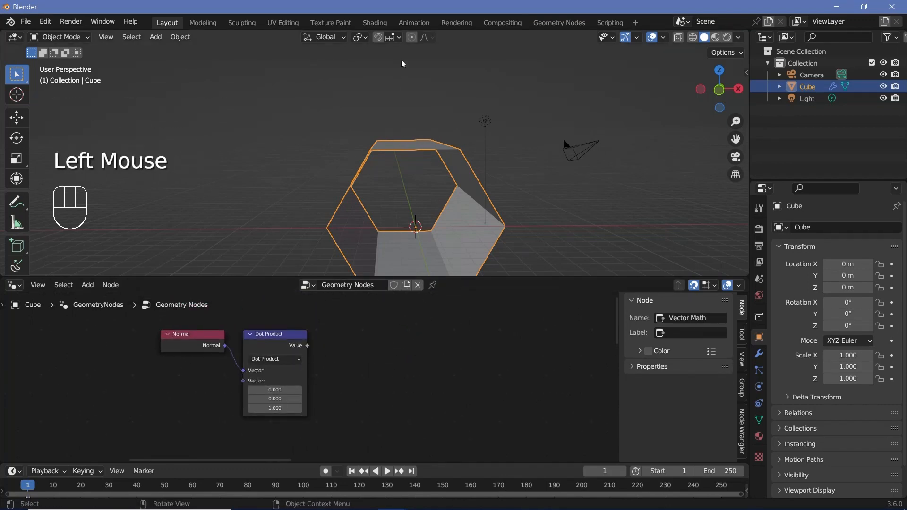
- Add a Compare node set to Equal and connect the Dot Product value to its A input
middle_click_drag(377, 374, 356, 373)
key("shift+a")
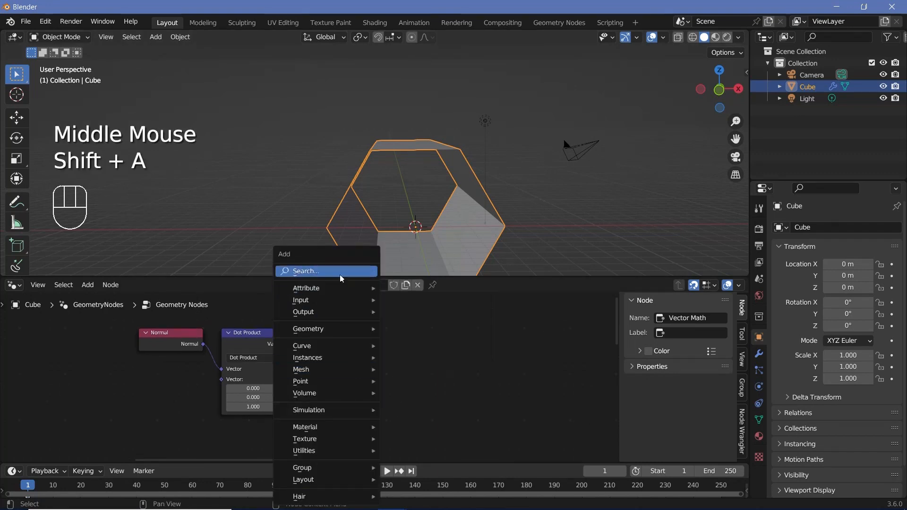
type("compare")
key("Return")
scroll(359, 343, "up", 2)
left_click(357, 342)
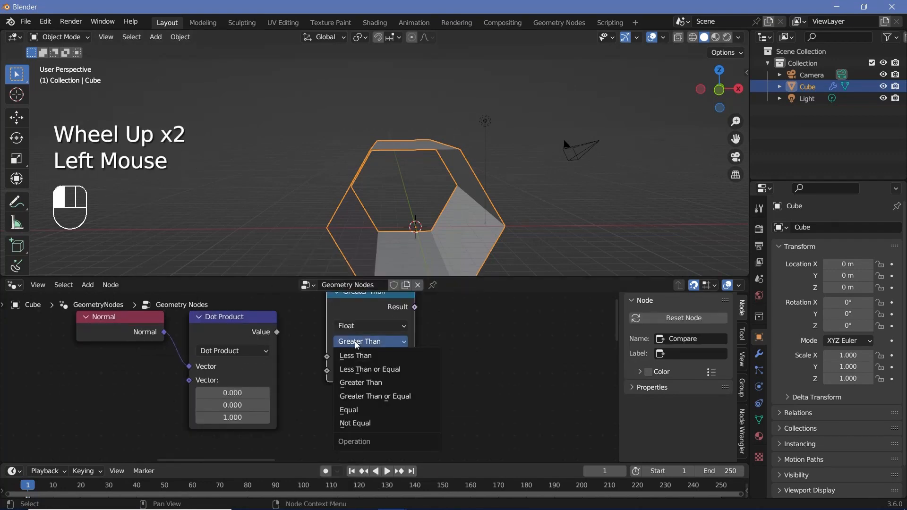
left_click(349, 409)
left_click_drag(277, 332, 327, 357)
- Set the Compare node's B value to 1 and place the node right beside the Dot Product node
left_click(371, 371)
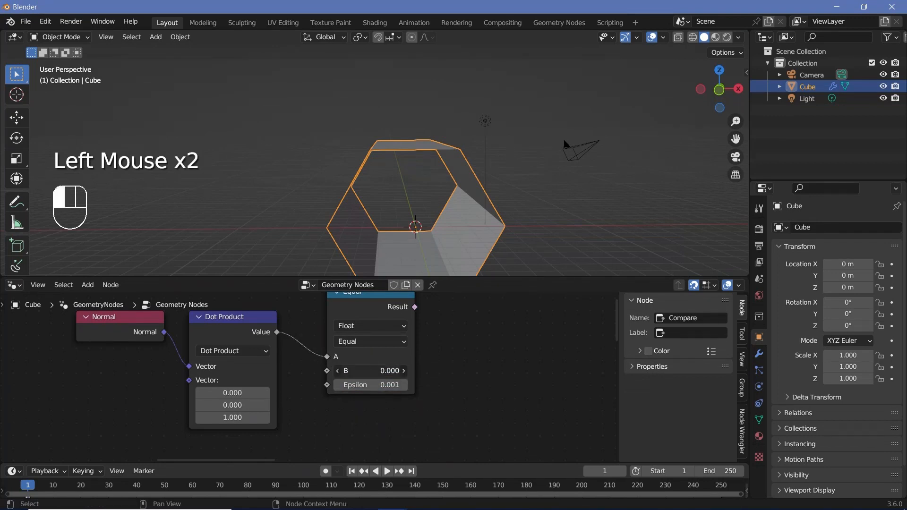
type("1")
key("Return")
left_click_drag(364, 308, 325, 332)
left_click_drag(379, 338, 454, 329)
- Add a Separate Geometry node and connect the Compare node's Result to its Selection input
middle_click_drag(431, 202, 392, 180)
middle_click(391, 180)
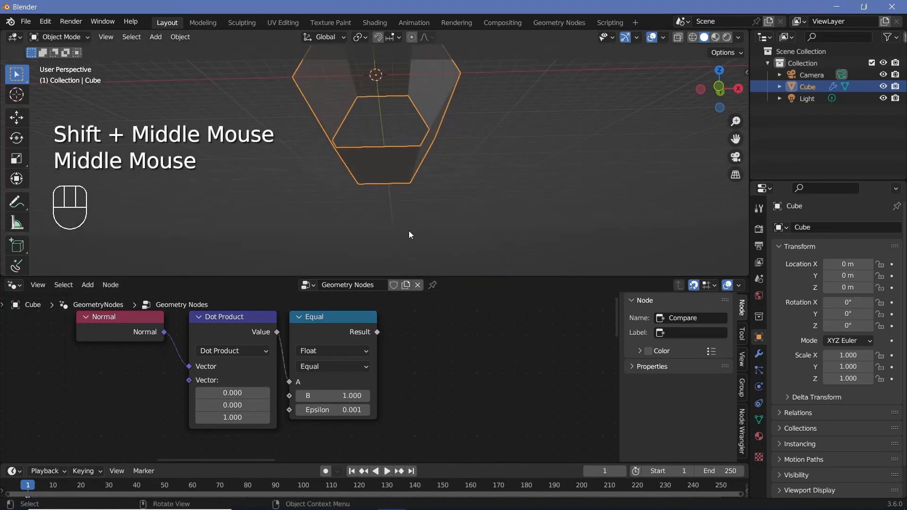
middle_click_drag(405, 146, 425, 283, "shift")
scroll(419, 366, "down", 2)
middle_click_drag(418, 367, 374, 383)
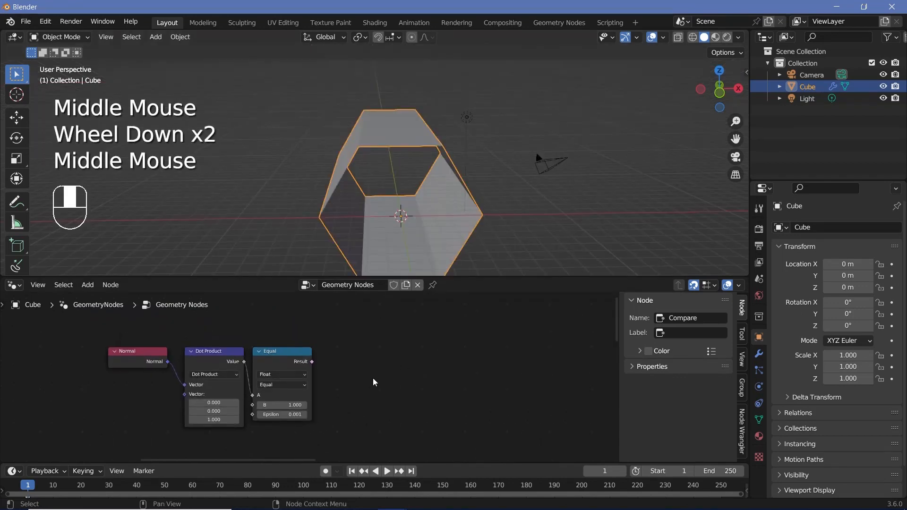
key("shift+a")
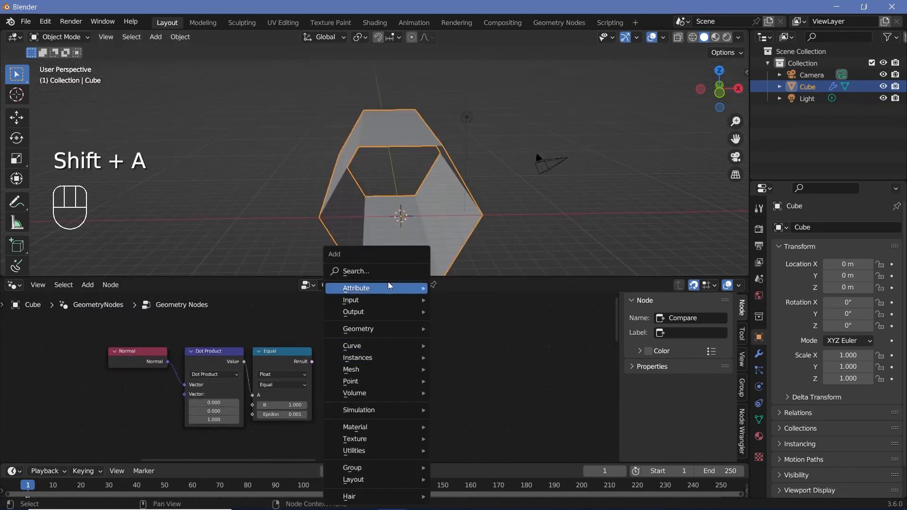
type("sepa")
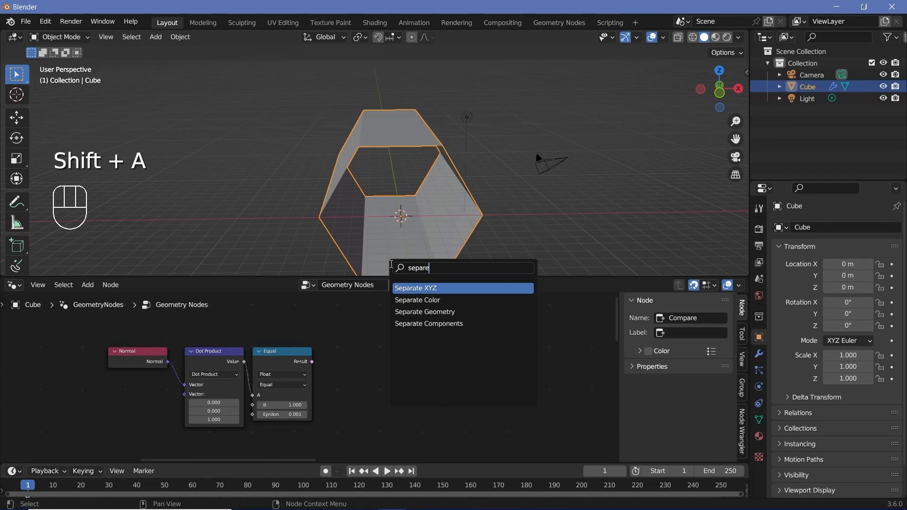
type("re")
left_click(425, 312)
left_click_drag(311, 362, 366, 400)
- Connect the Base cylinder's Set Shade Smooth geometry to Separate Geometry, and route its Selection output to the Group Output
scroll(321, 406, "down", 2)
middle_click_drag(322, 406, 237, 360)
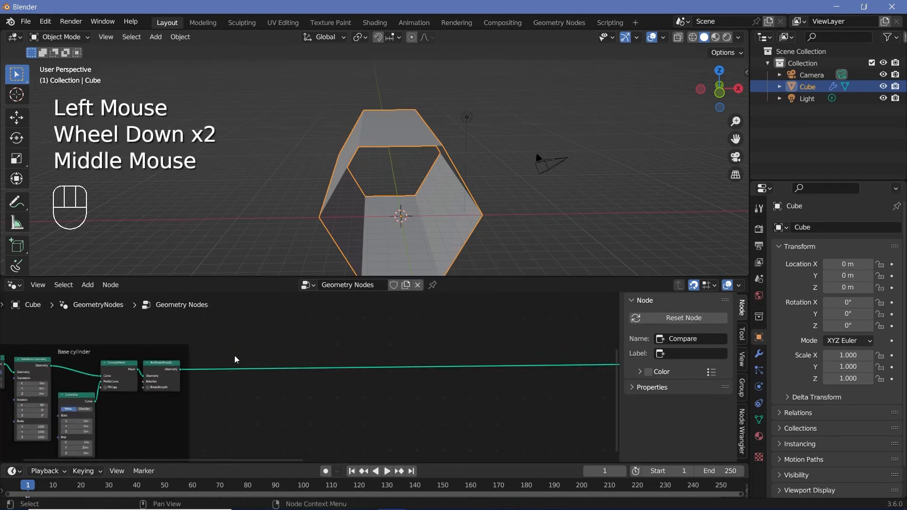
left_click_drag(180, 369, 486, 357)
middle_click_drag(550, 376, 412, 387, "shift")
scroll(413, 386, "down", 1)
scroll(370, 355, "down", 1, "shift")
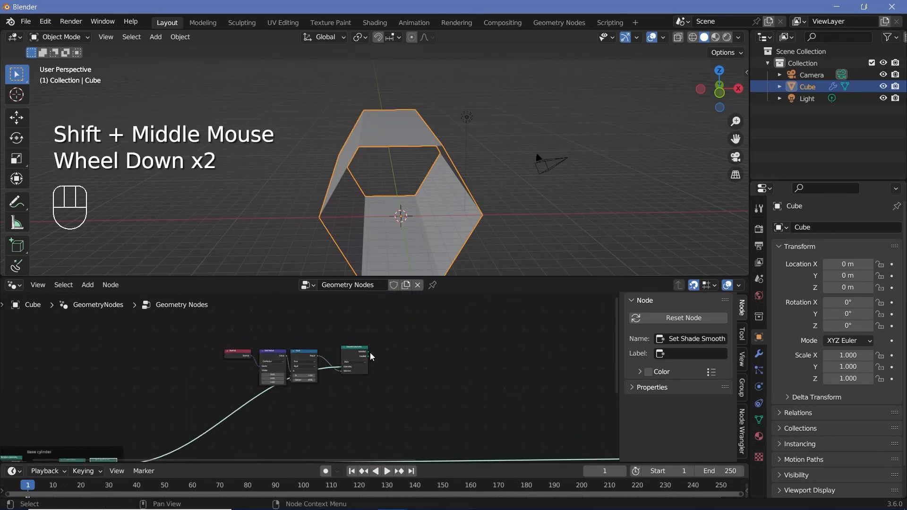
left_click_drag(370, 356, 577, 395)
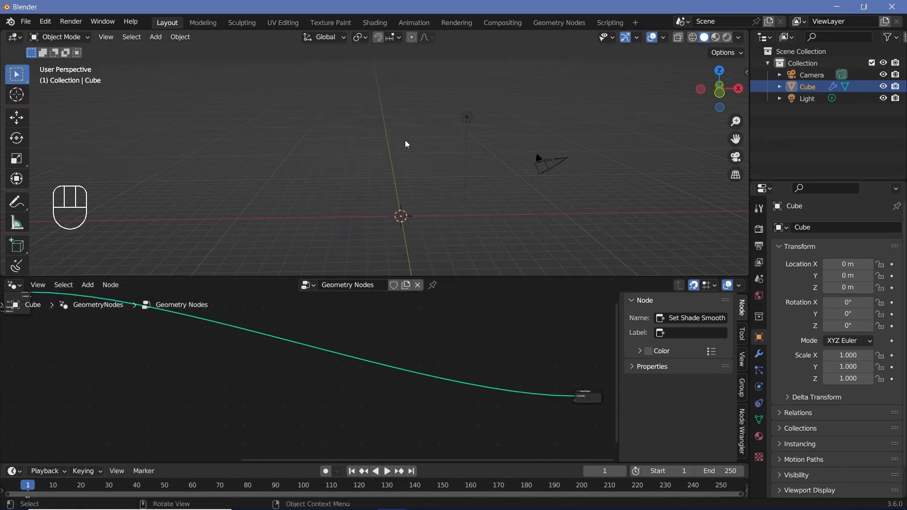
- Set the Separate Geometry node's domain to Face and line the node up with the Compare node
mouse_move(406, 144)
middle_mouse_down()
mouse_move(384, 143)
mouse_move(402, 149)
middle_mouse_up()
scroll(419, 406, "up", 4)
middle_click_drag(419, 406, 369, 437)
left_click_drag(428, 340, 406, 341)
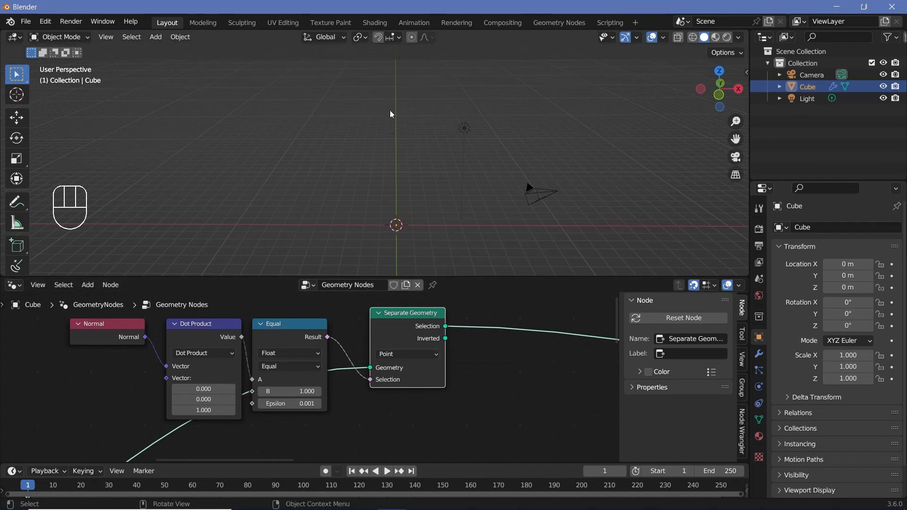
left_click(432, 355)
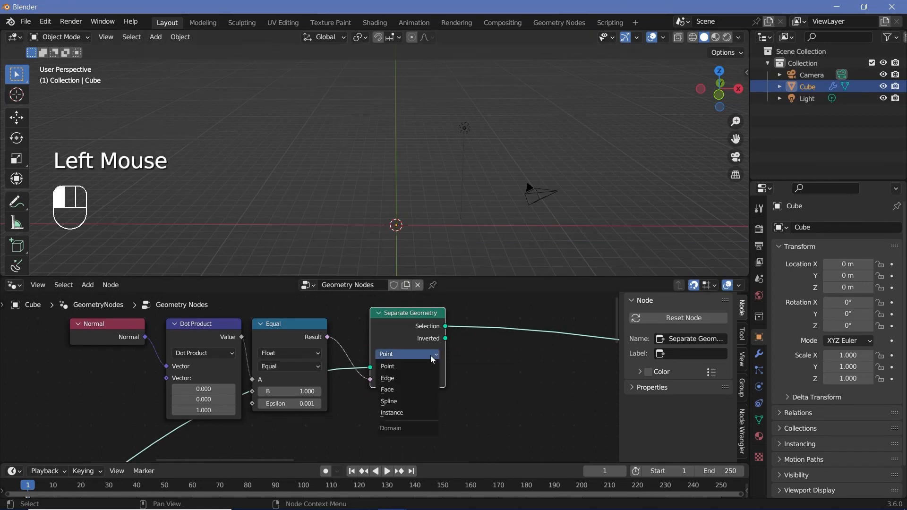
left_click(407, 390)
middle_click_drag(395, 149, 375, 102)
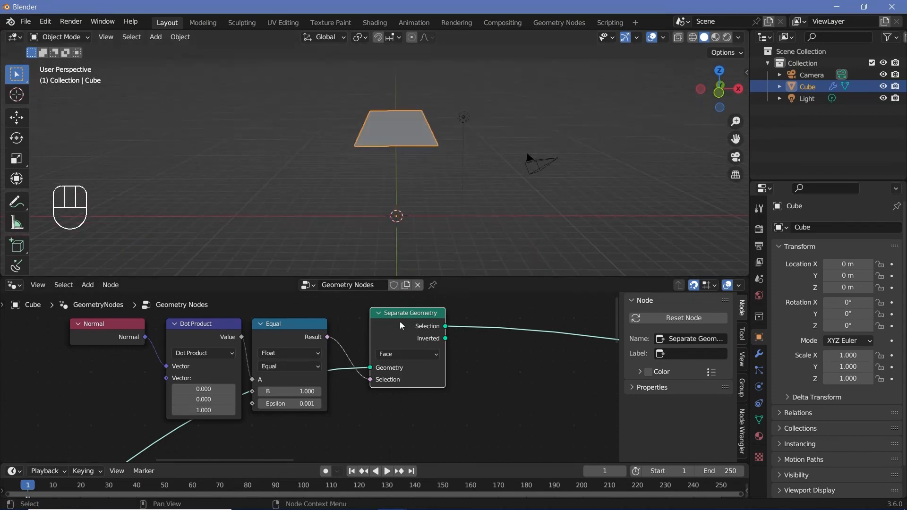
left_click_drag(399, 321, 388, 332)
- Inspect the separated tunnel face from an angle and switch the viewport to wireframe shading
middle_click_drag(399, 146, 349, 176)
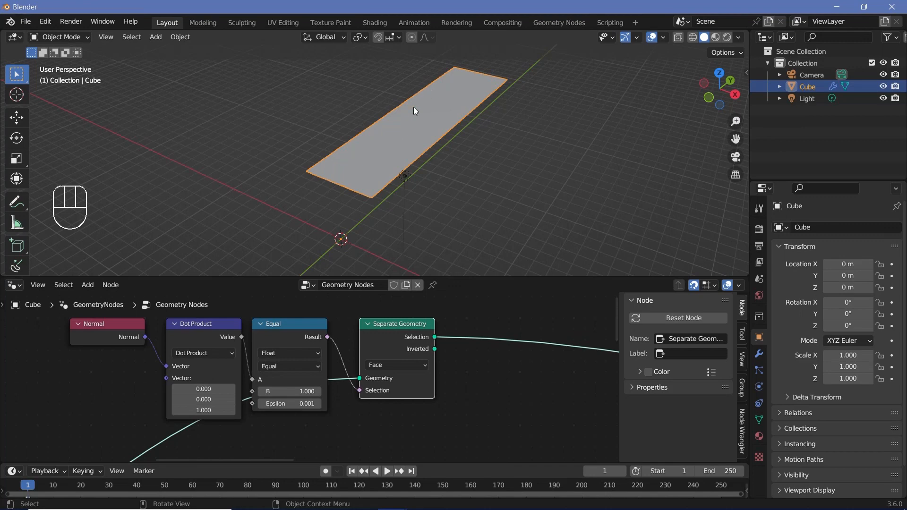
middle_click_drag(471, 377, 370, 393)
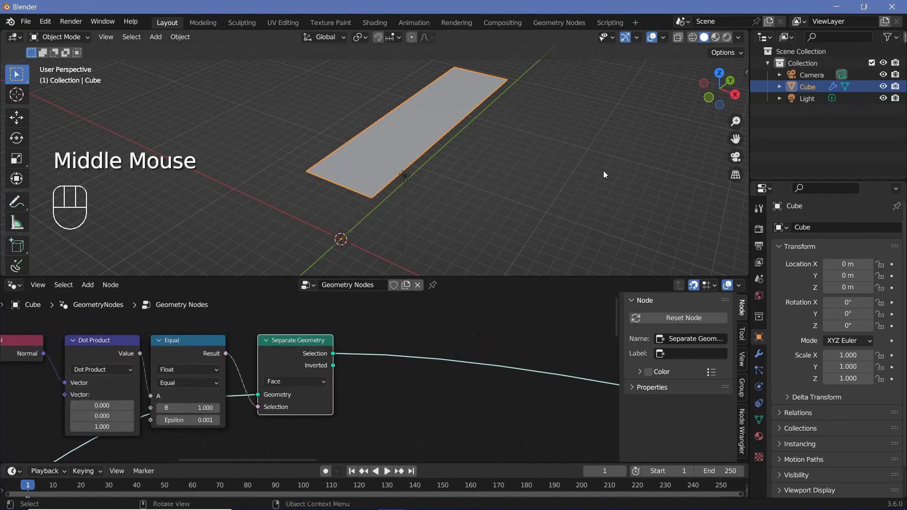
left_click(692, 37)
mouse_move(406, 144)
middle_mouse_down()
mouse_move(441, 163)
mouse_move(393, 171)
mouse_move(456, 109)
middle_mouse_up()
- Insert a Subdivide Mesh node on the Selection output of Separate Geometry
middle_click_drag(465, 393, 410, 384)
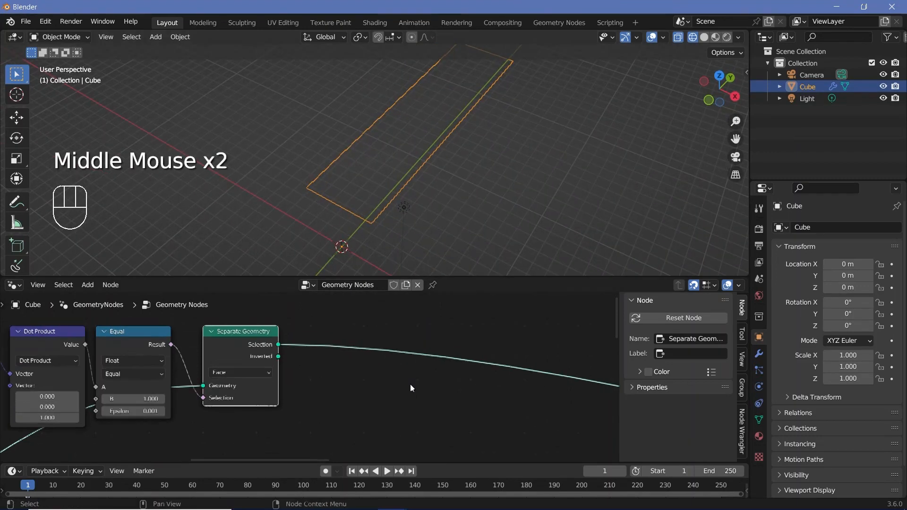
key("shift+a")
left_click(397, 273)
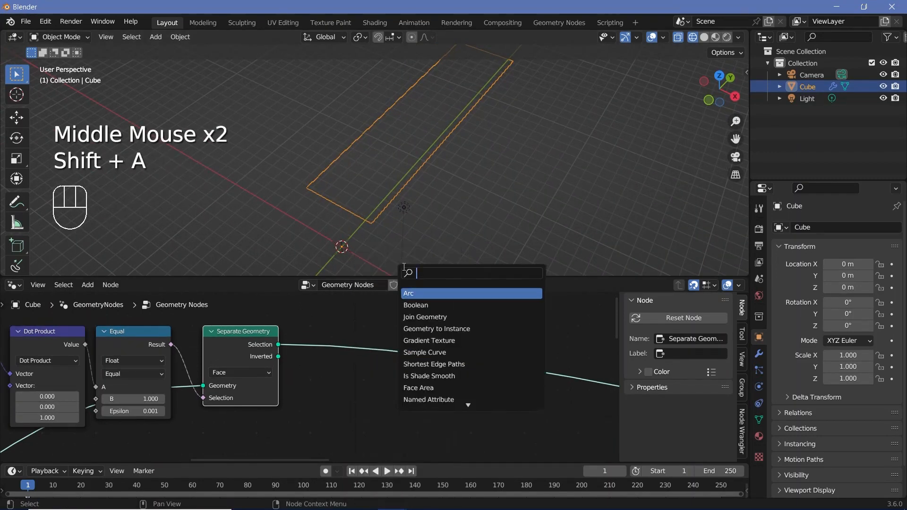
type("sub")
key("Return")
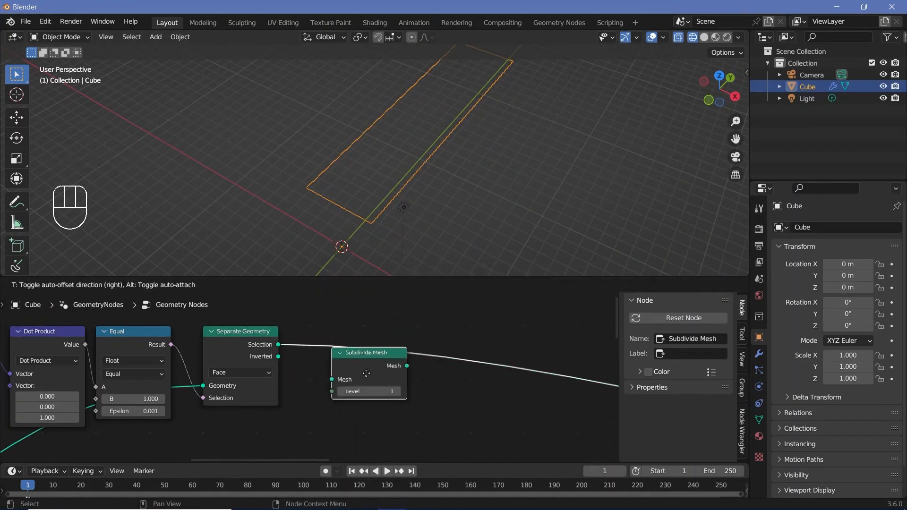
left_click(360, 368)
middle_click_drag(373, 146, 431, 140)
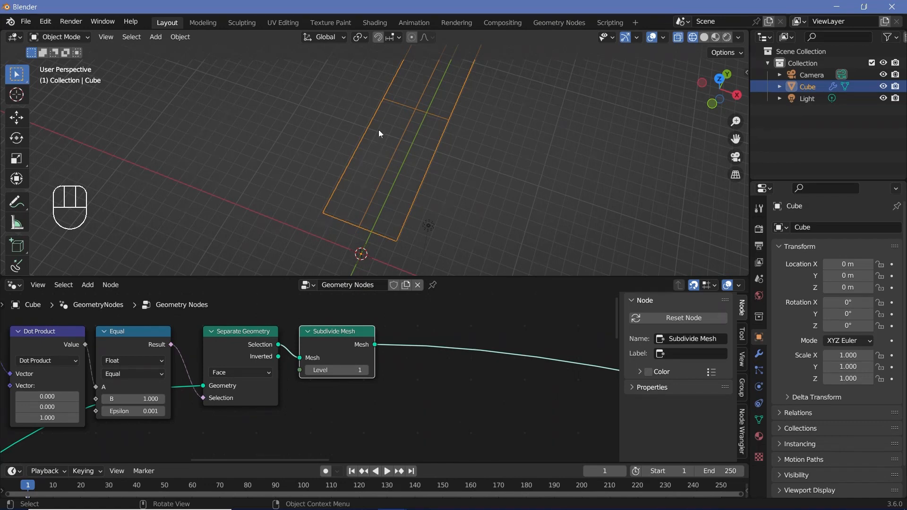
- Insert an Extrude Mesh node after Subdivide Mesh and set its Offset Scale to 0
middle_click_drag(439, 343, 391, 348)
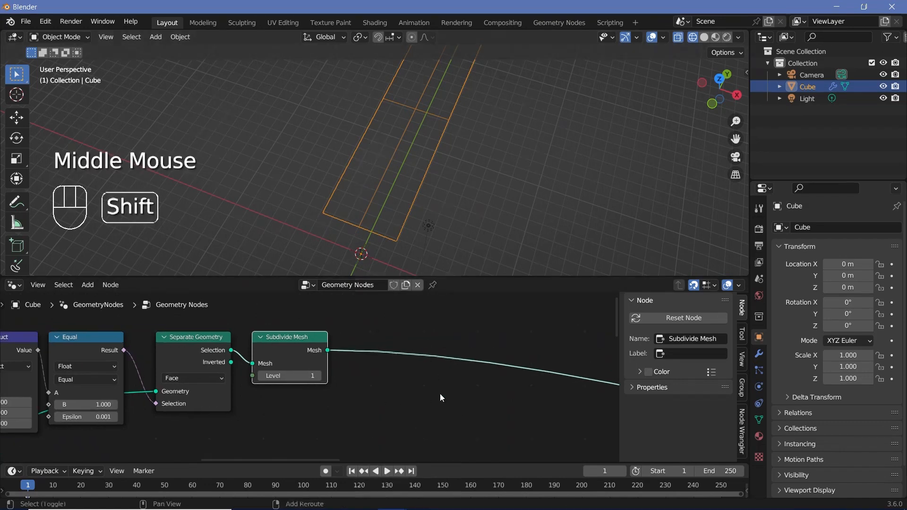
key("shift+a")
left_click(409, 271)
type("extn")
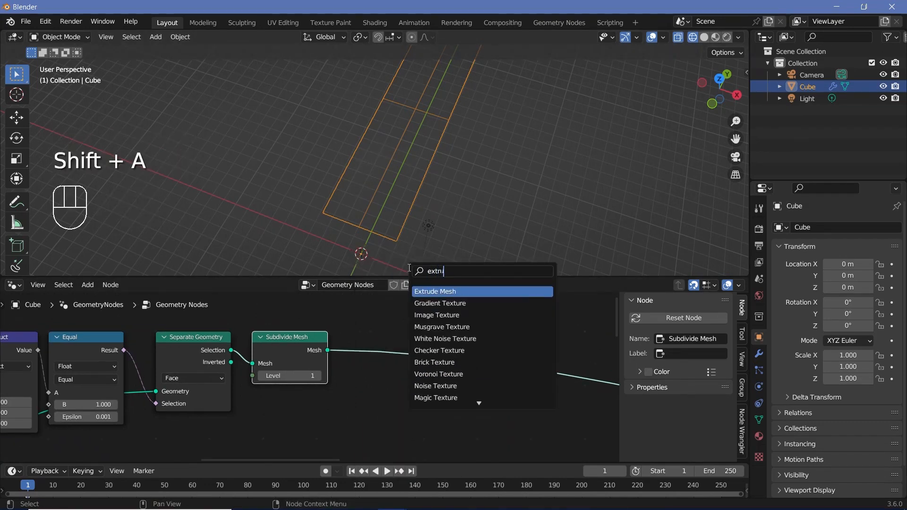
left_click(424, 291)
left_click(384, 326)
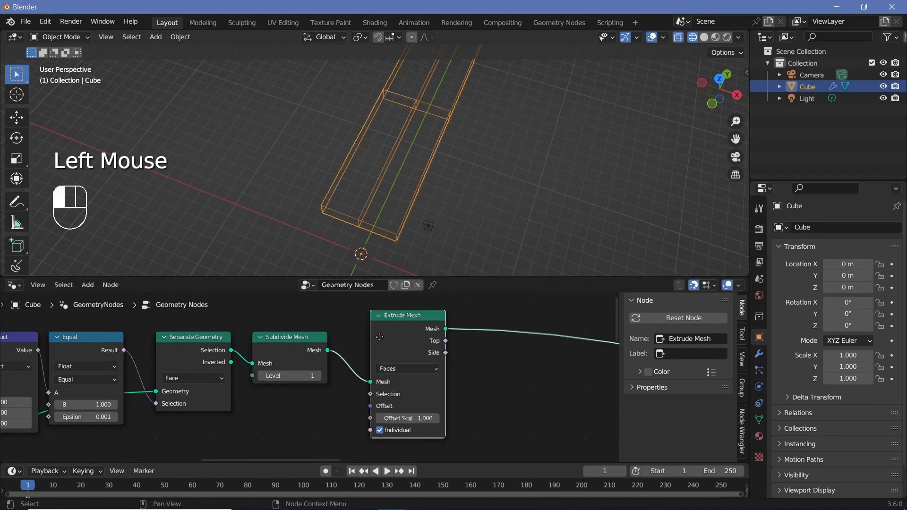
left_click_drag(389, 334, 369, 345)
double_click(397, 428)
type("0")
key("Return")
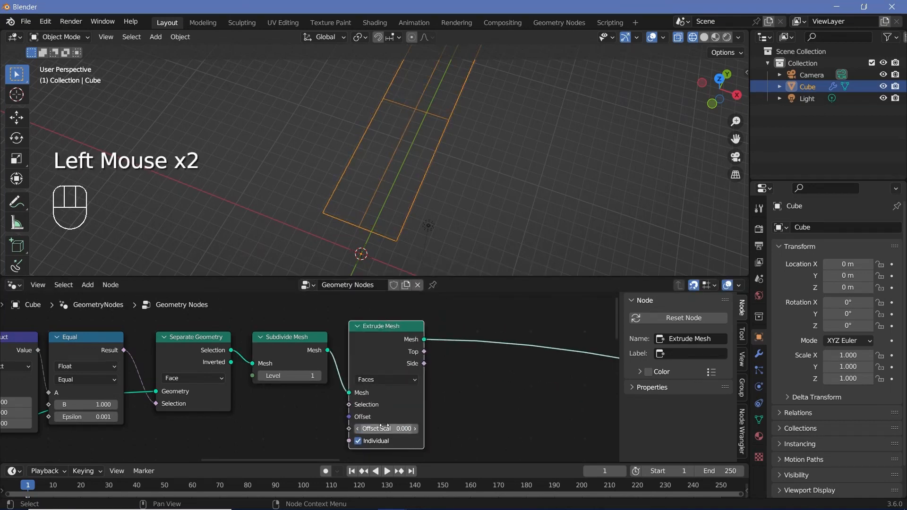
- Insert a Scale Elements node after Extrude Mesh and connect the Top output to its Selection input
middle_click_drag(502, 392, 362, 389)
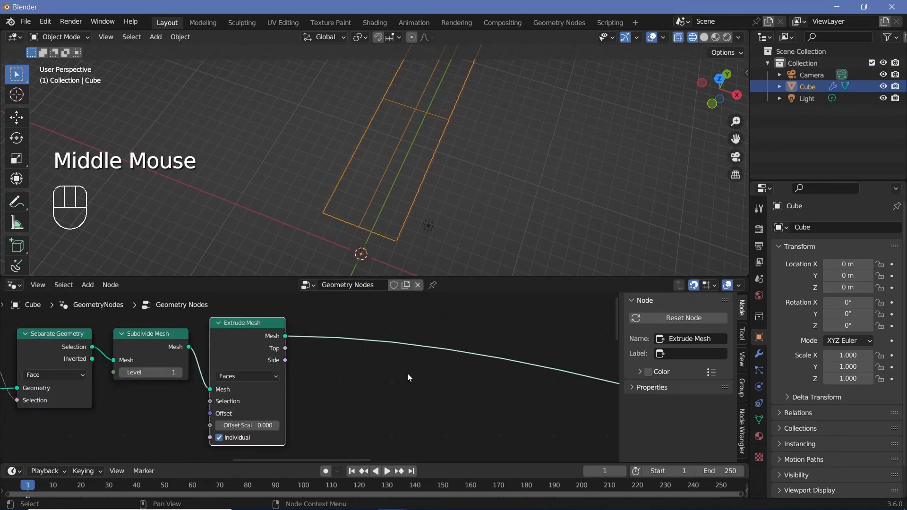
key("shift+a")
type("sca")
left_click(394, 287)
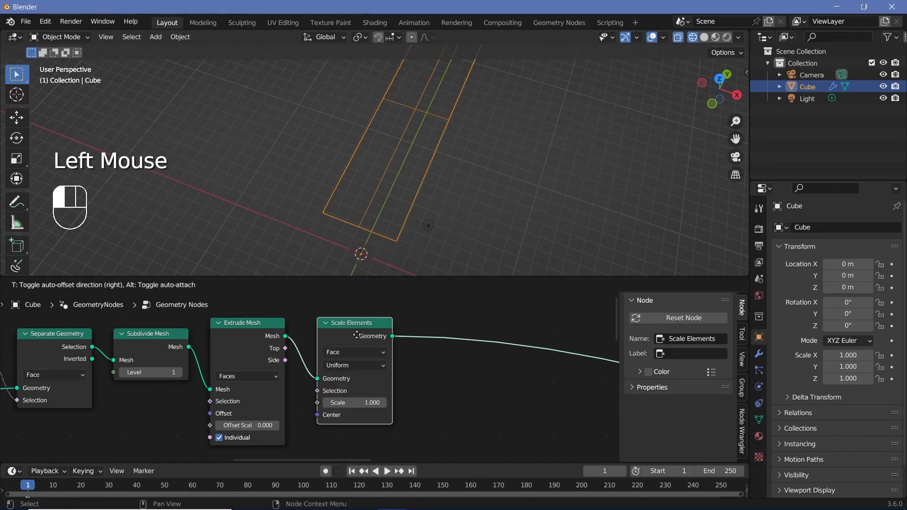
left_click(356, 335)
middle_click_drag(323, 390, 338, 372)
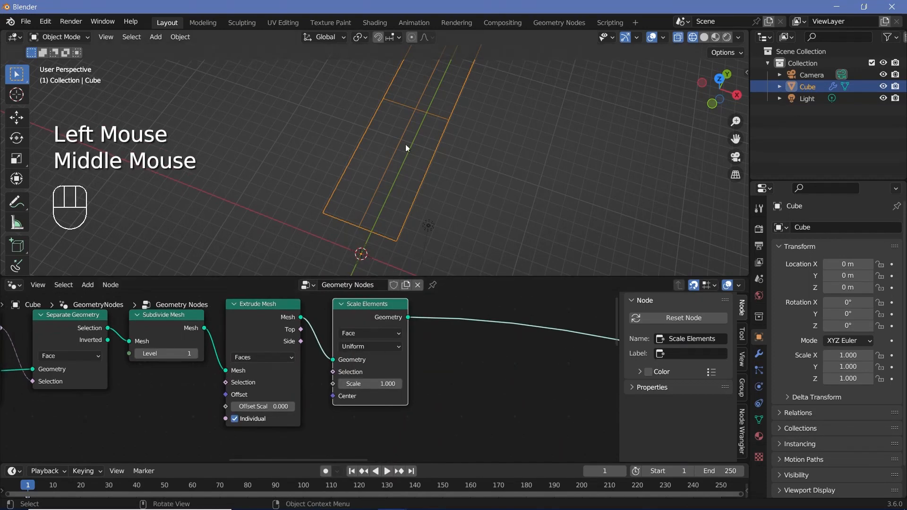
left_click_drag(267, 325, 335, 383)
left_click(267, 329)
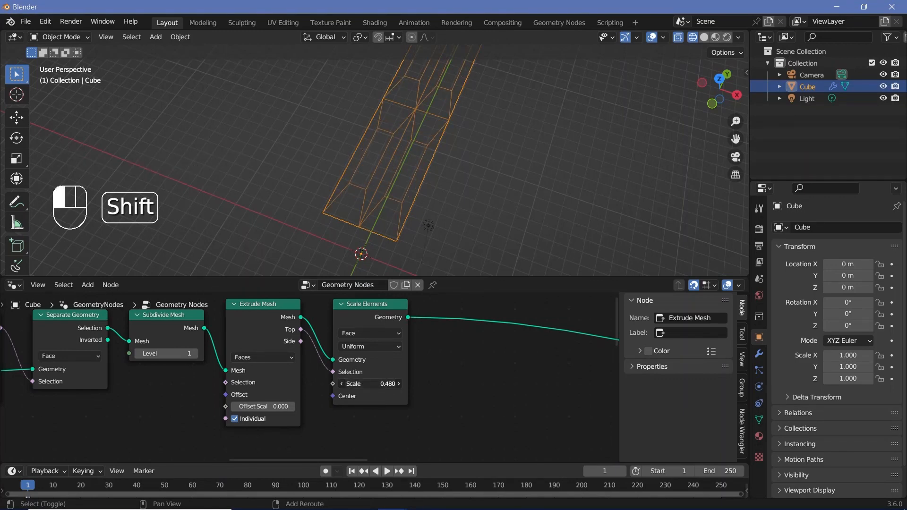
- Set the Scale Elements node's Scale to 0.45
left_click(387, 380, "shift")
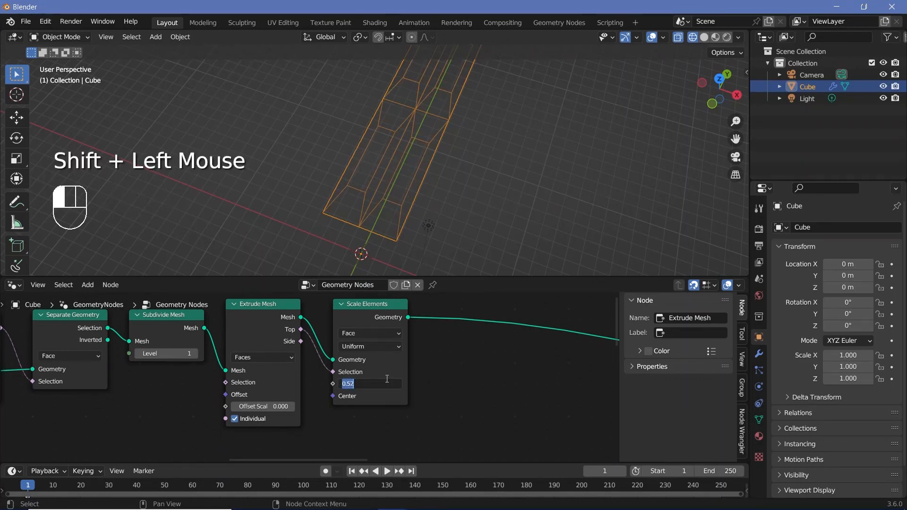
type("0.4")
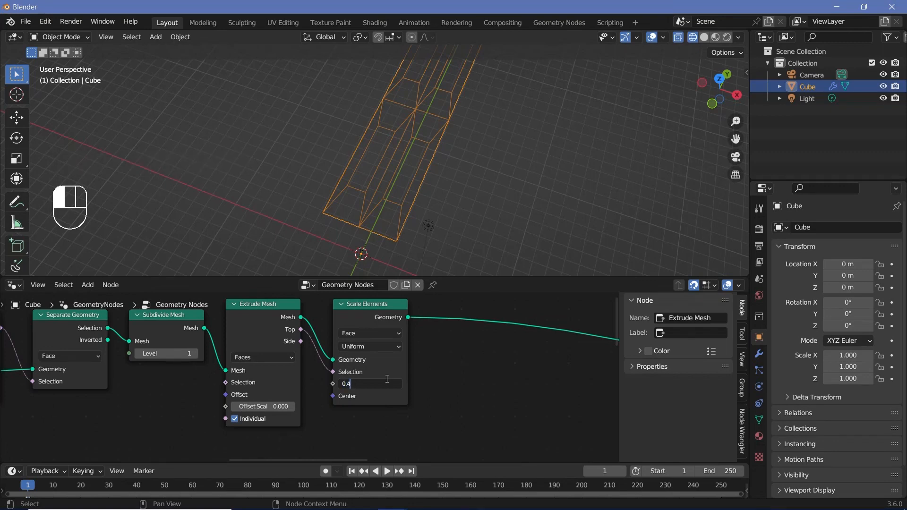
type("5")
key("Return")
scroll(410, 193, "up", 3)
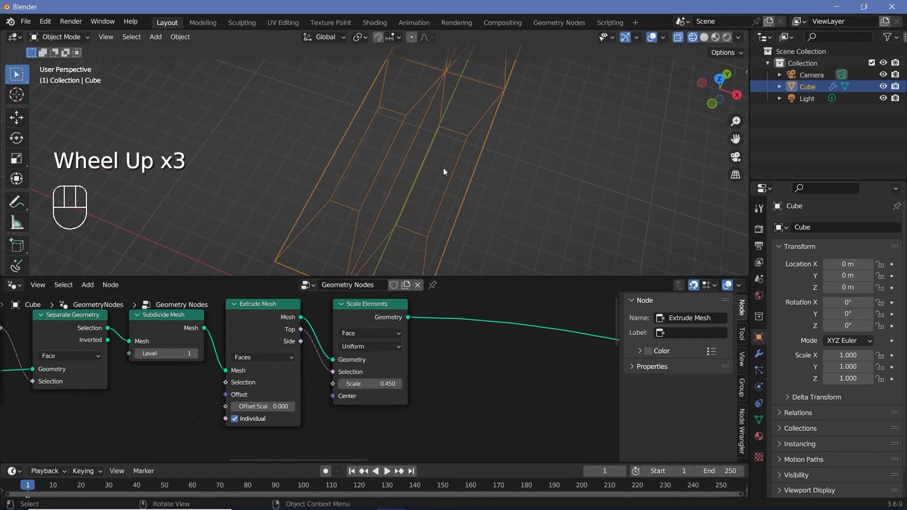
- Duplicate the Scale Elements node, insert the copy after the first, and connect Extrude Mesh's Top output to its Selection
scroll(452, 372, "down", 2)
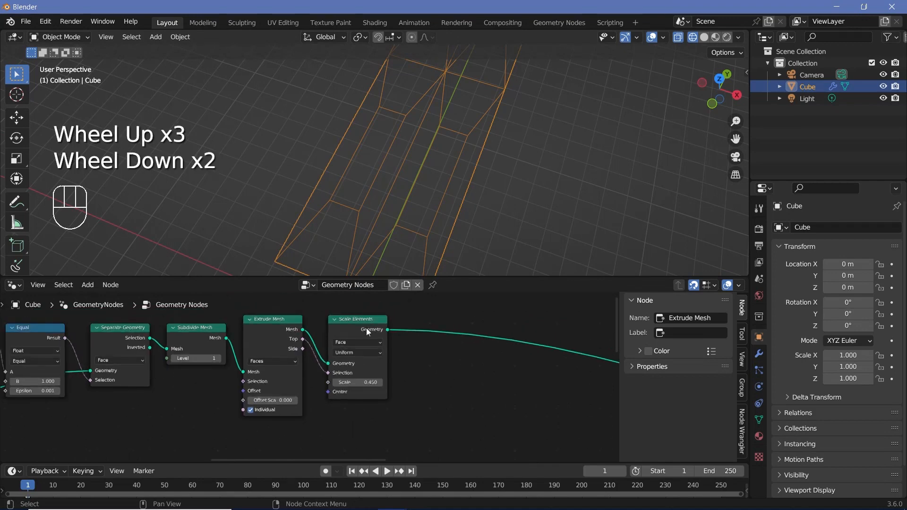
left_click(362, 329)
key("shift")
mouse_move(361, 327)
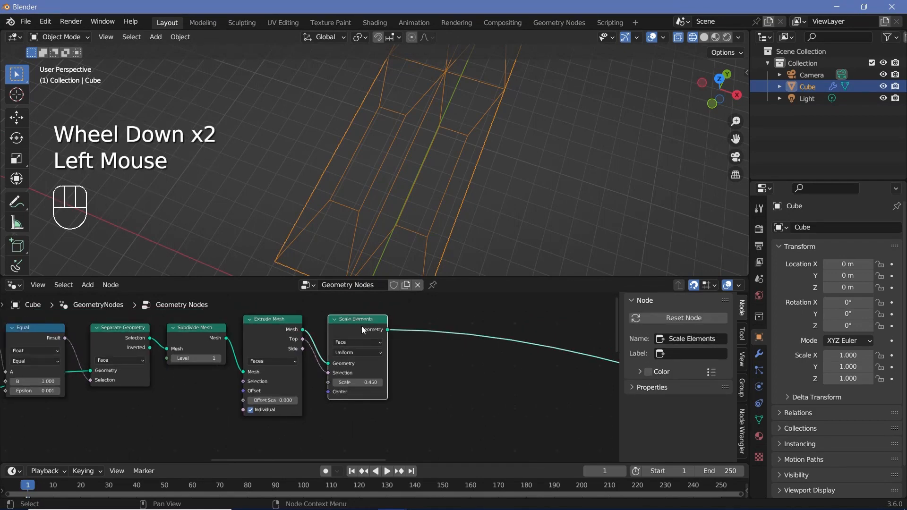
key("shift+d")
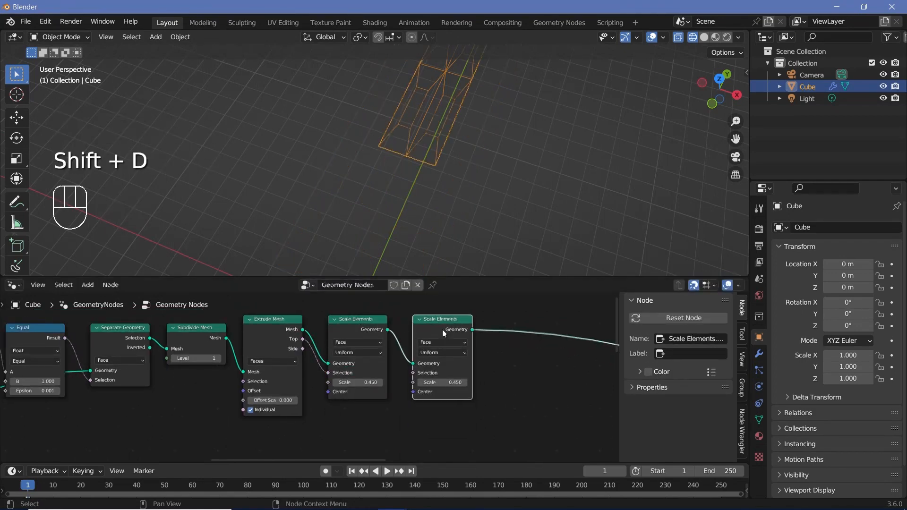
left_click(446, 335)
left_click(447, 337)
scroll(267, 337, "up", 1)
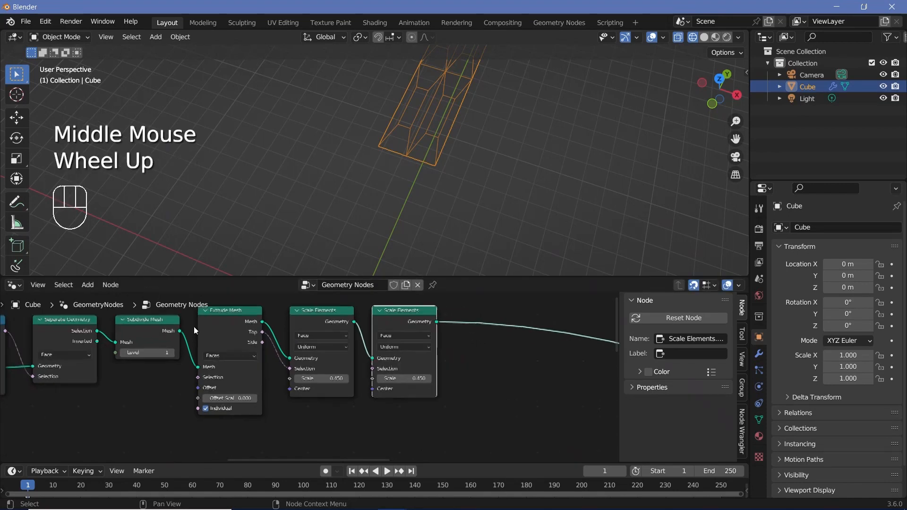
left_click_drag(262, 332, 372, 368)
scroll(371, 373, "up", 3)
middle_click_drag(472, 360, 397, 358)
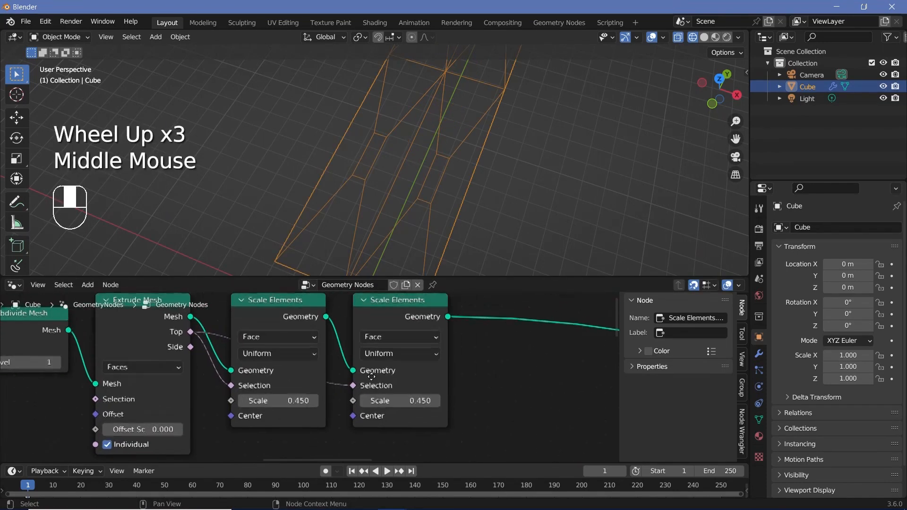
- Switch the second Scale Elements node to Single Axis scaling and set its Scale to 0.6
left_click(397, 355)
left_click(395, 381)
middle_click_drag(394, 435, 392, 384)
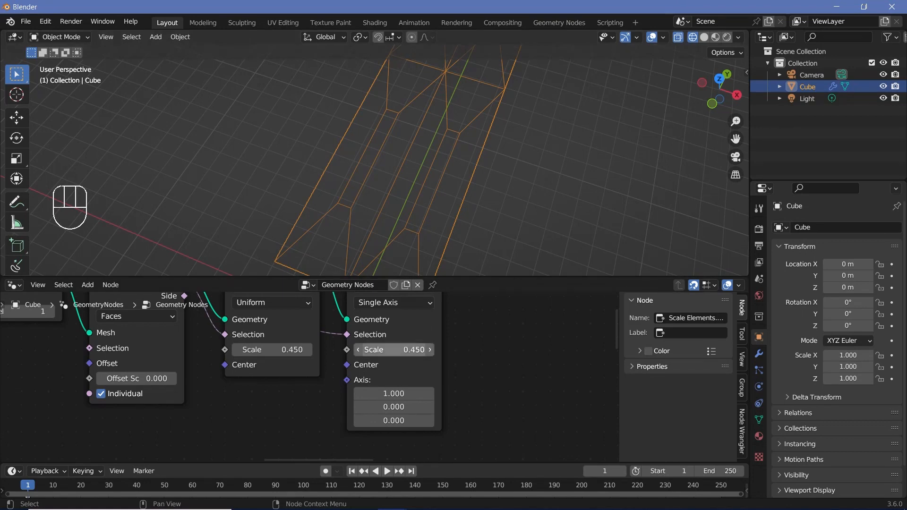
left_click(414, 350)
type("0.6")
key("Return")
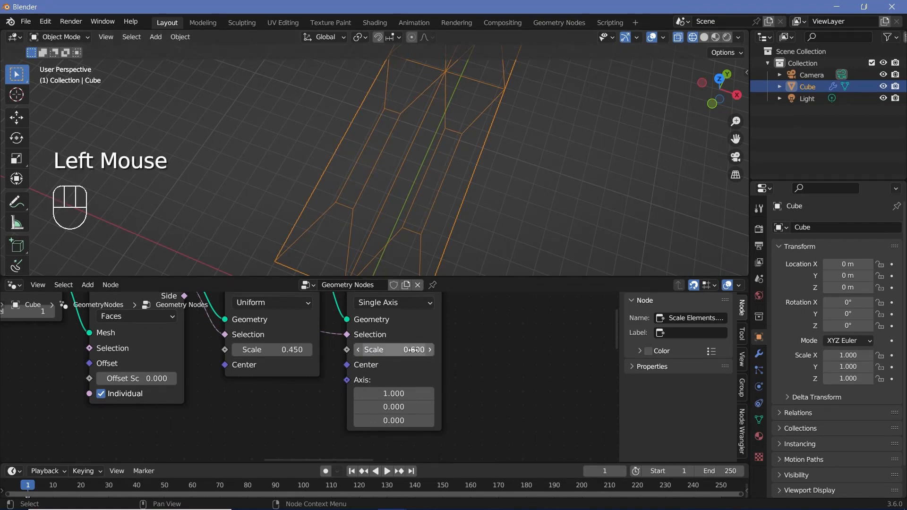
middle_click_drag(434, 189, 425, 205)
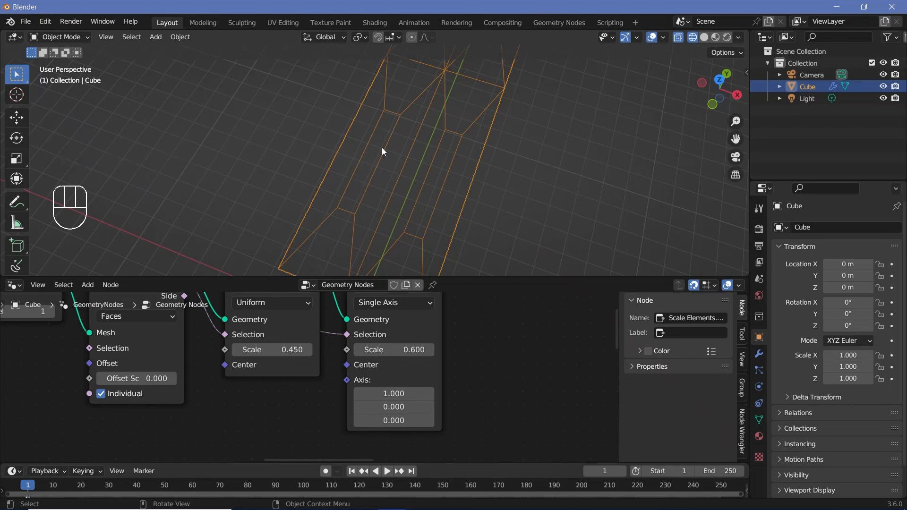
- Insert a Set Material node after the second Scale Elements node, then duplicate it and insert the copy behind the original
scroll(495, 338, "down", 4)
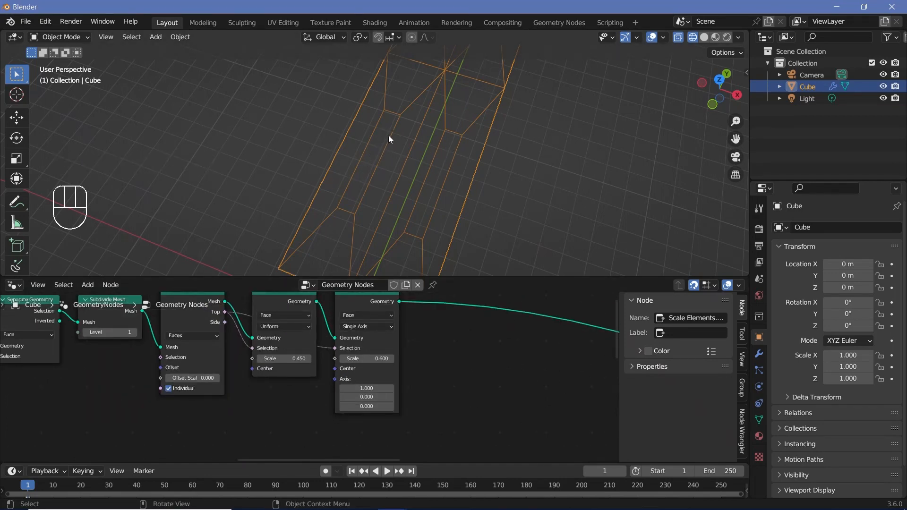
scroll(458, 337, "down", 2)
middle_click_drag(457, 336, 435, 339)
key("shift+a")
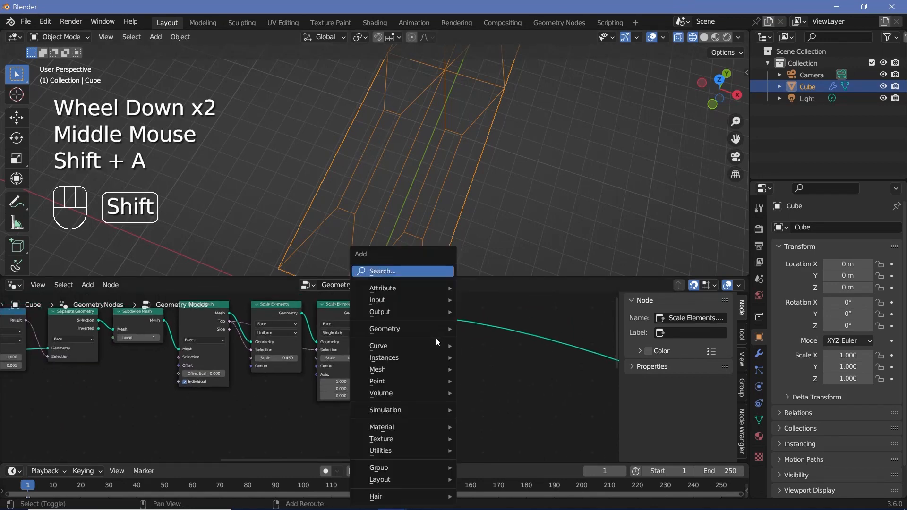
type("set ma")
key("Return")
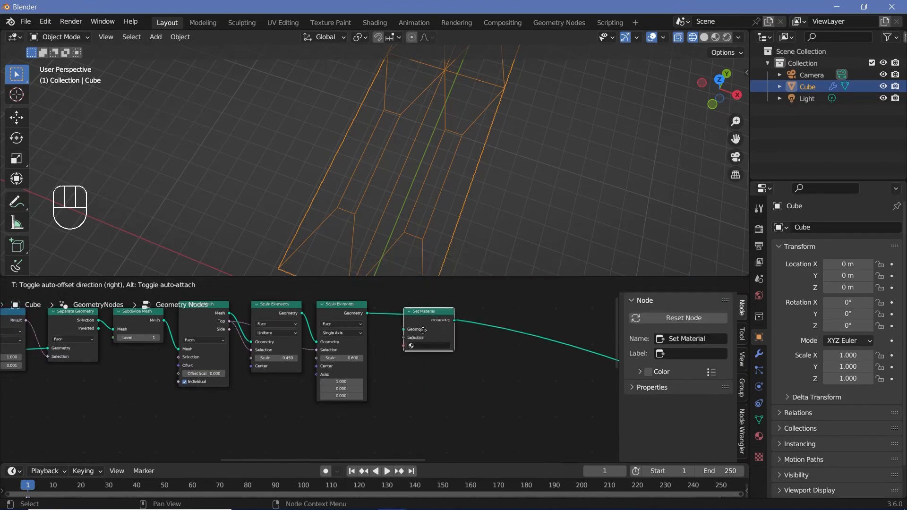
left_click(404, 325)
key("shift+d")
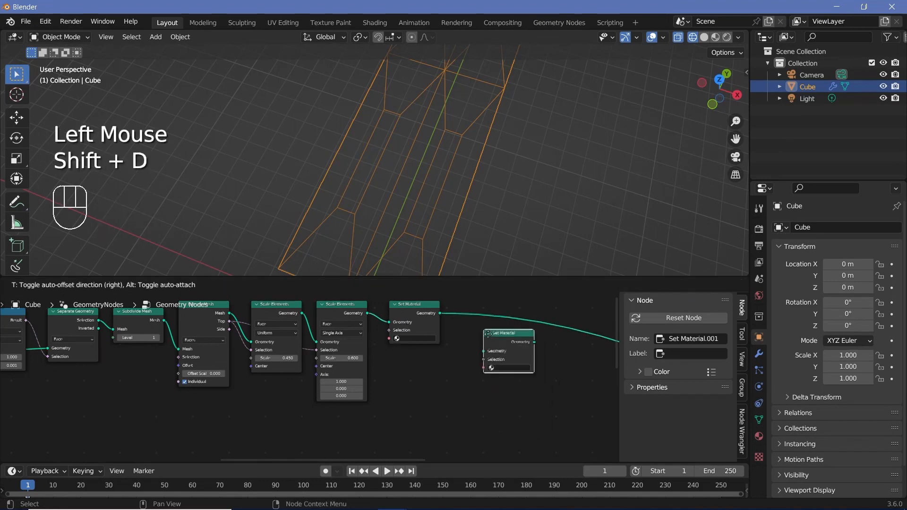
left_click(471, 311)
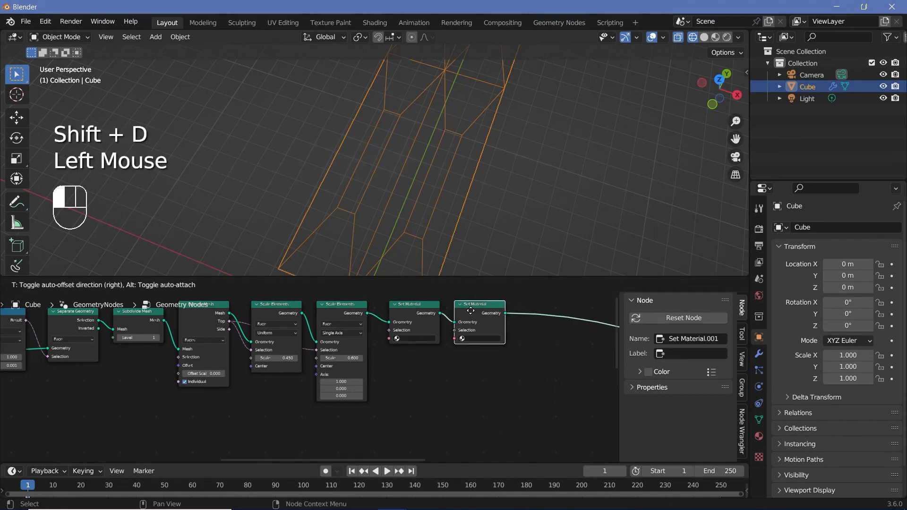
- Rename the cube's existing material to Roof
middle_click_drag(394, 357, 382, 369)
scroll(382, 369, "up", 4)
middle_click_drag(382, 369, 289, 411)
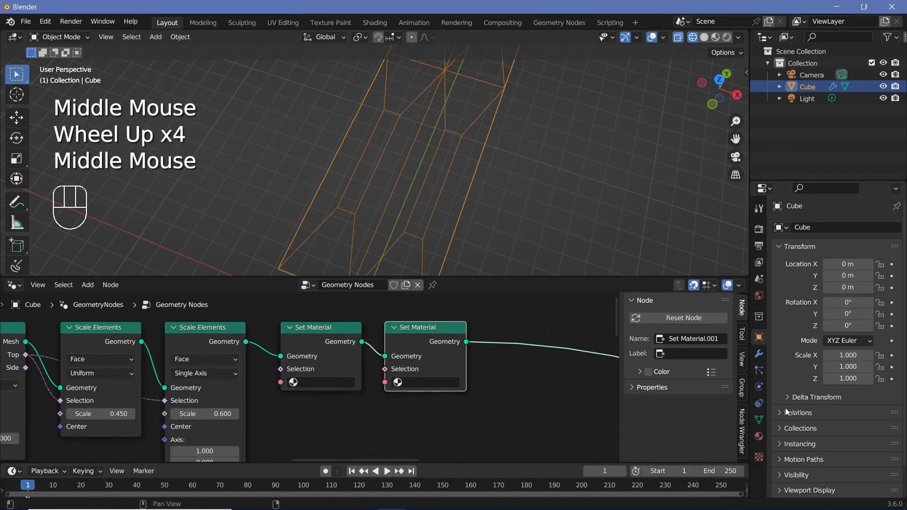
left_click(758, 437)
left_click(810, 276)
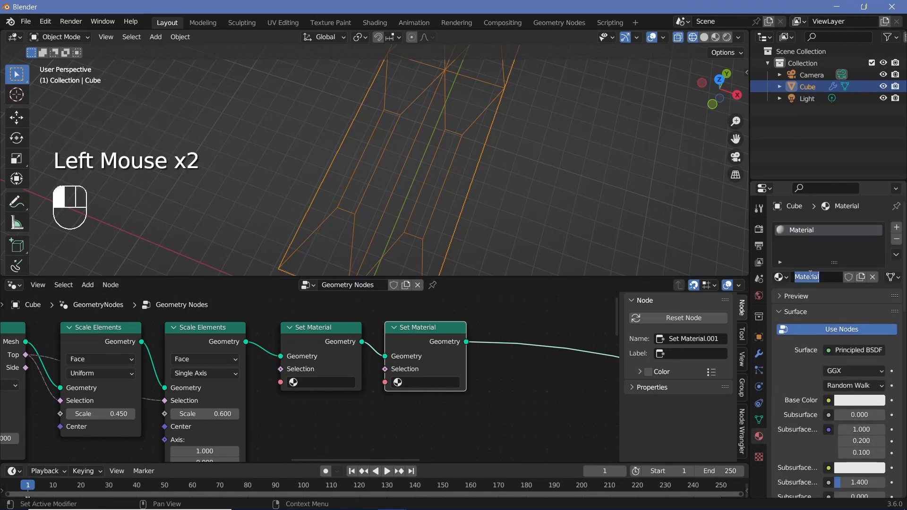
type("Roof")
key("Return")
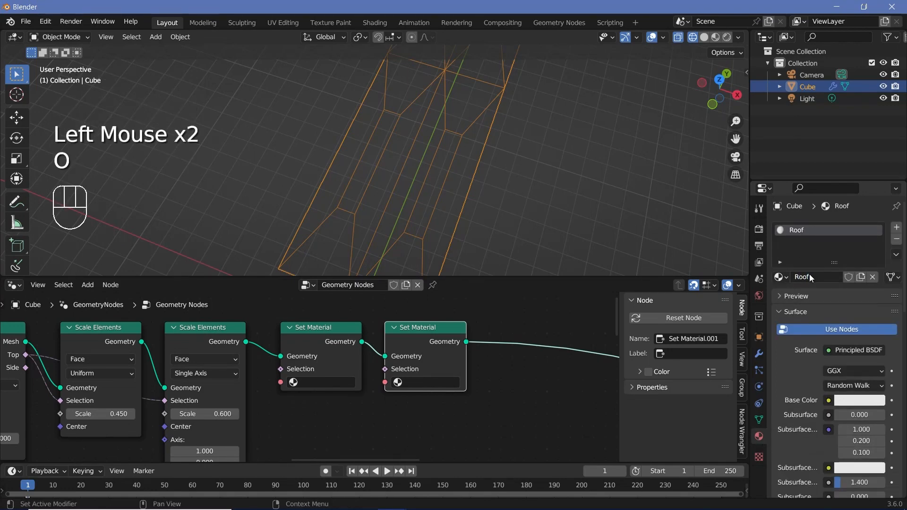
- Add a second material slot to the cube and create a new material named Lights in it
left_click(897, 228)
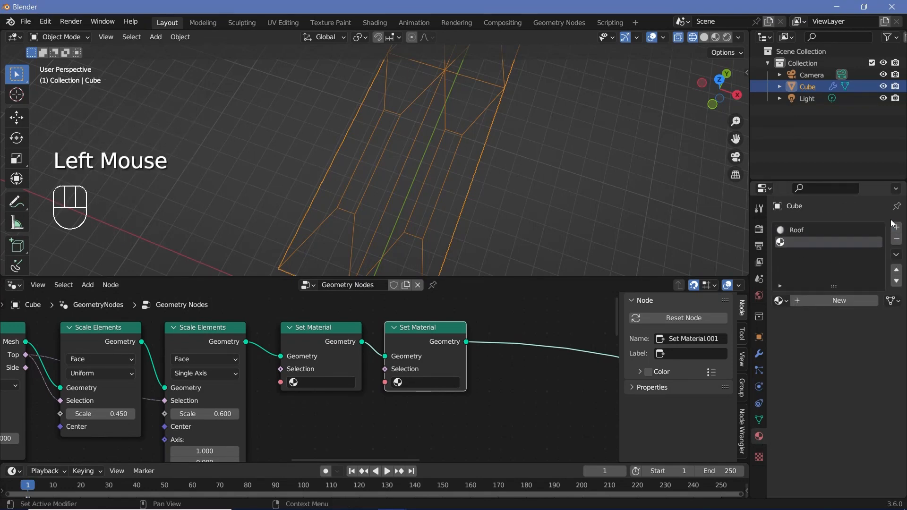
left_click(814, 301)
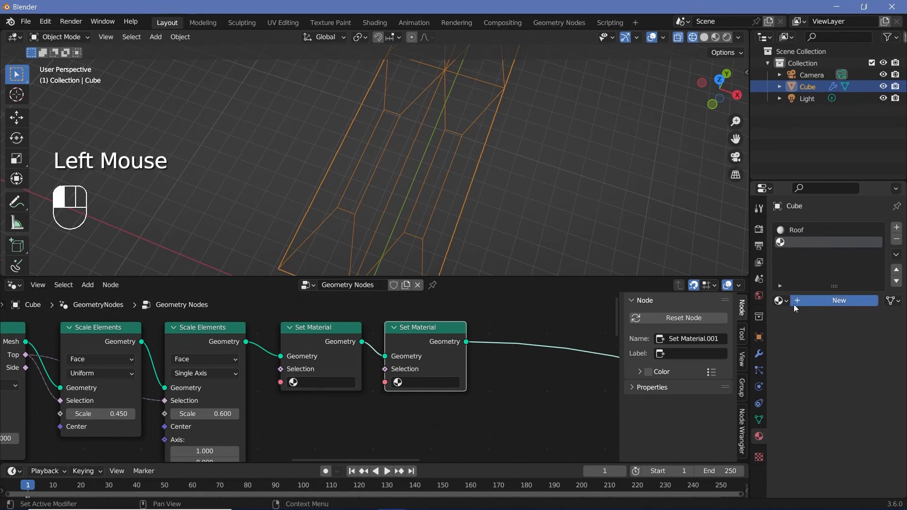
left_click(815, 302)
type("Lights")
key("Return")
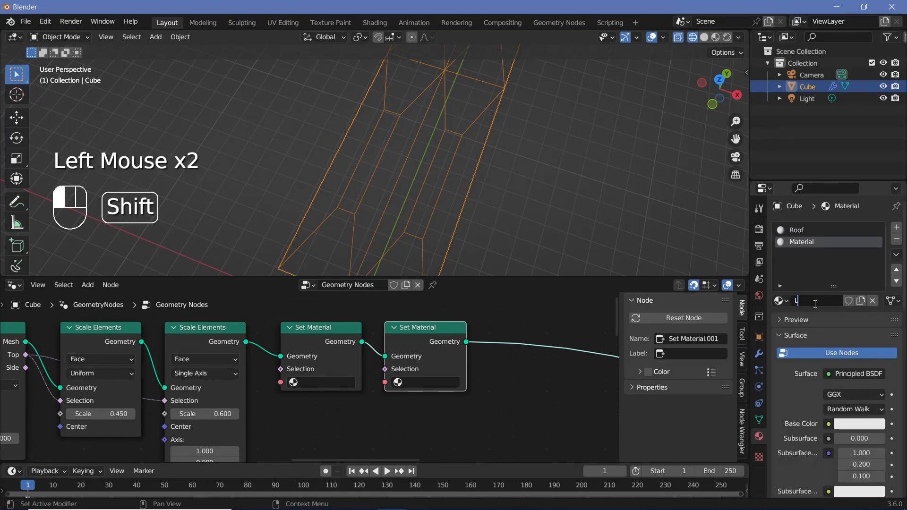
- Assign the Roof material to the first Set Material node and Lights to the second
left_click(321, 382)
left_click(308, 274)
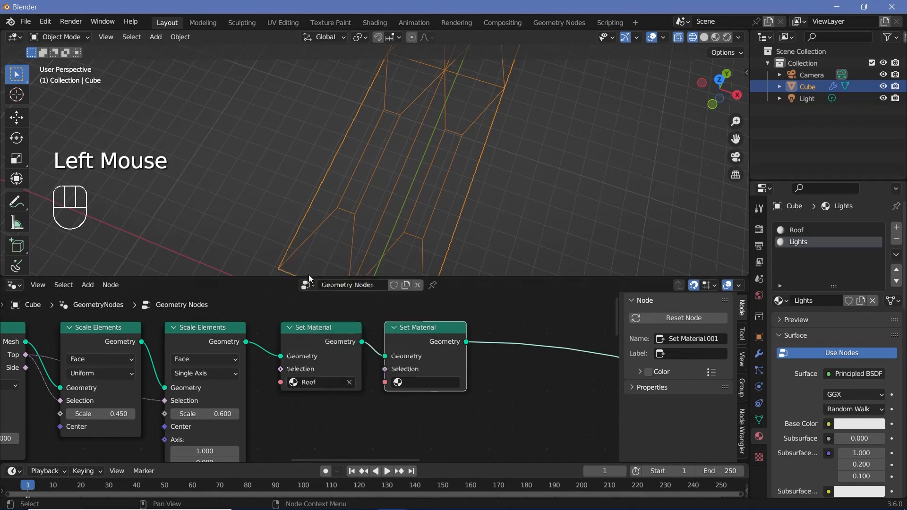
left_click(427, 385)
left_click(411, 262)
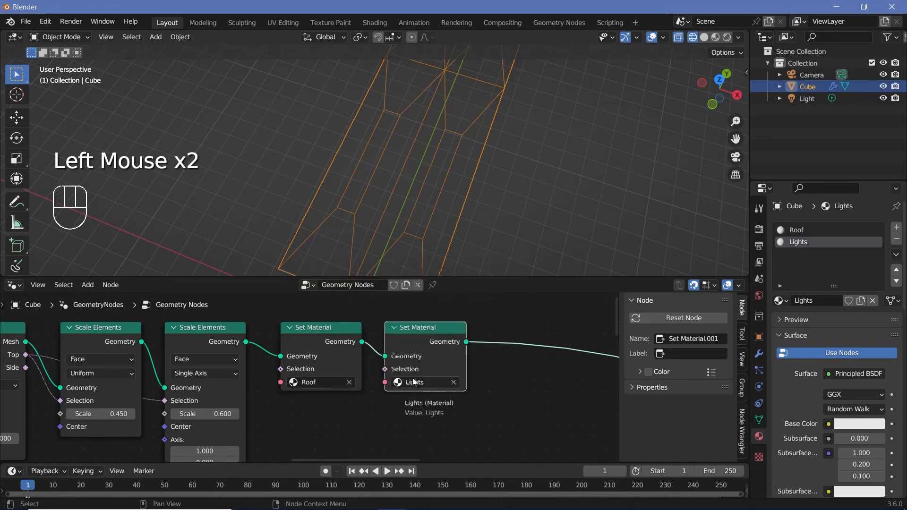
- Connect Extrude Mesh's Top output to the Selection input of the Lights Set Material node
middle_click_drag(354, 404, 387, 395)
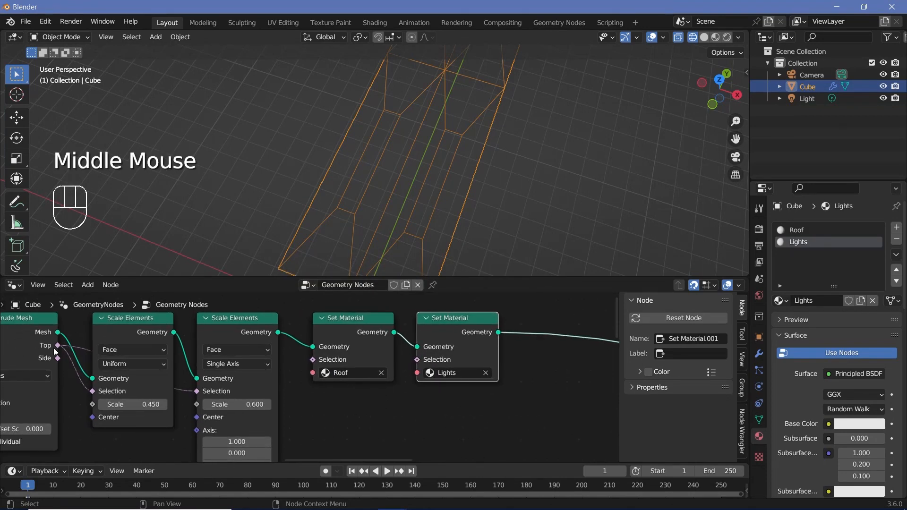
mouse_move(60, 347)
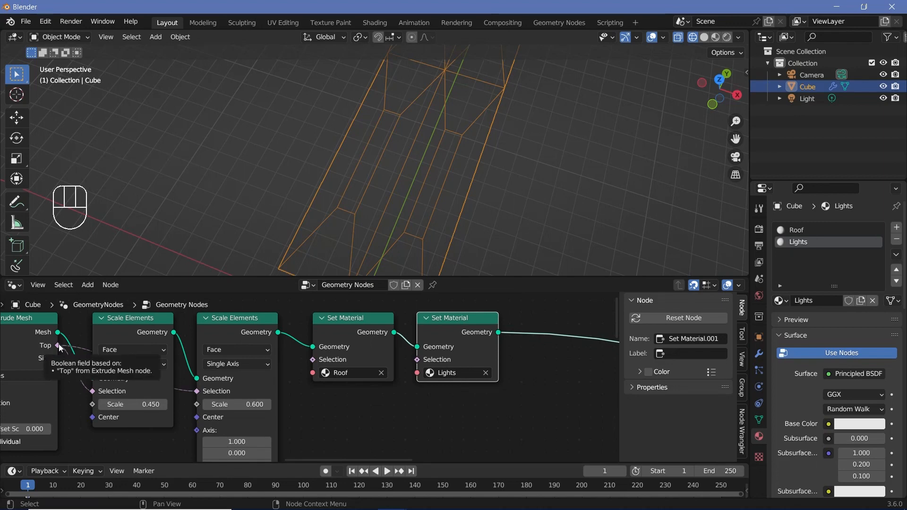
left_click_drag(58, 345, 426, 367)
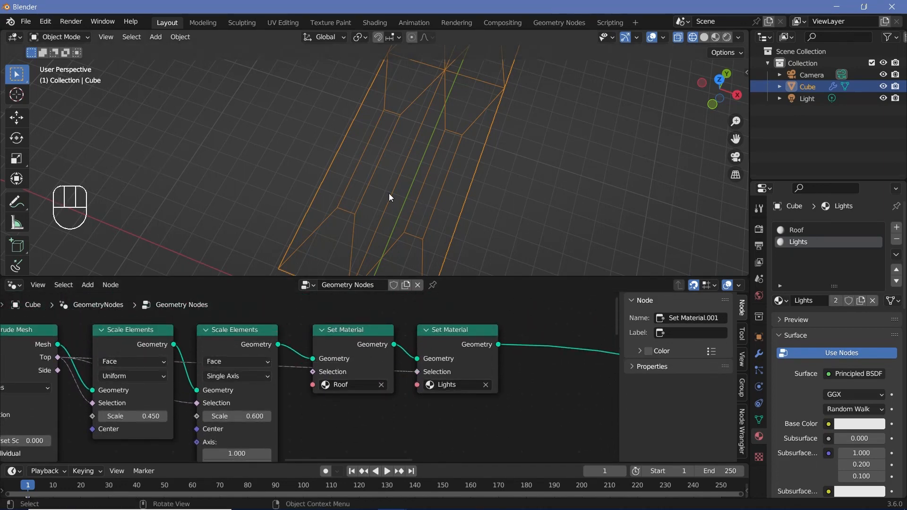
- Join the nodes from Normal through the last Set Material into a frame labelled Roof
scroll(384, 389, "down", 4)
middle_click_drag(428, 407, 447, 388)
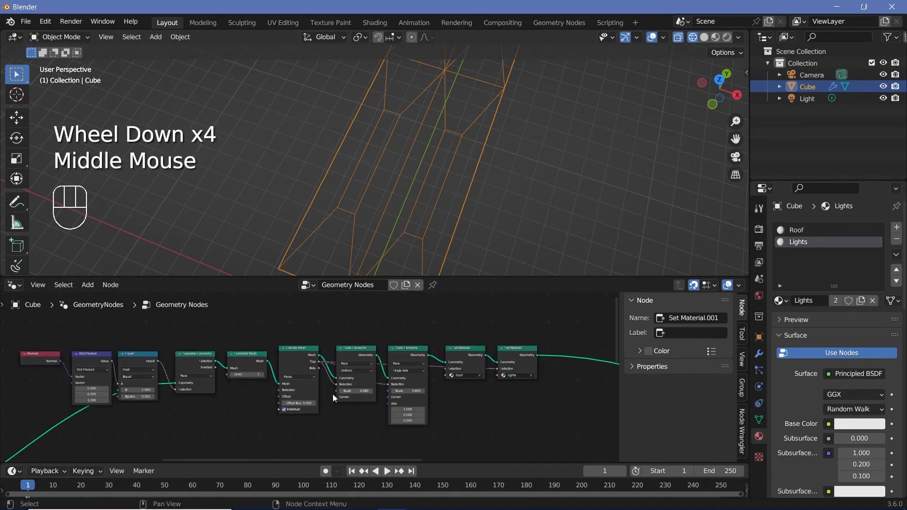
scroll(333, 394, "down", 1)
left_click_drag(51, 335, 529, 424)
key("ctrl+j")
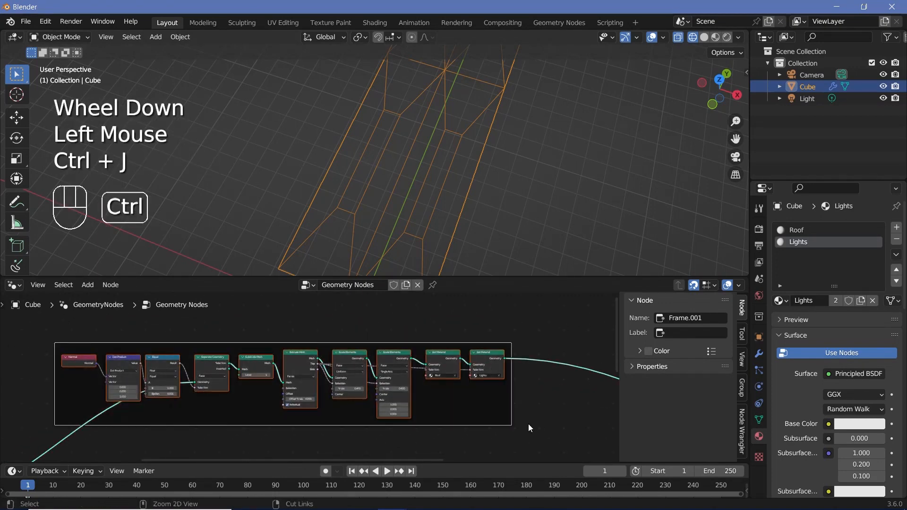
left_click(691, 332)
type("Roof")
scroll(310, 377, "down", 4)
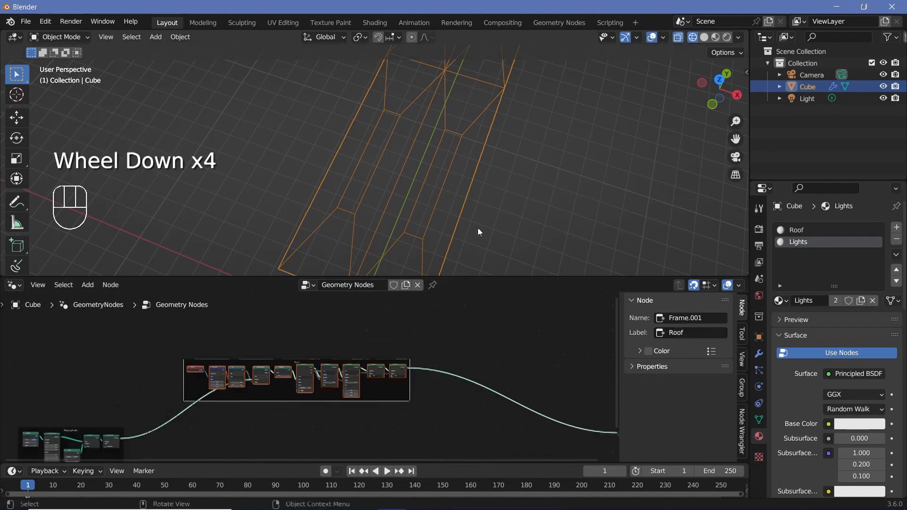
- Switch the viewport to solid shading and move the Roof frame higher in the node graph
left_click(704, 37)
middle_click_drag(498, 205, 509, 101)
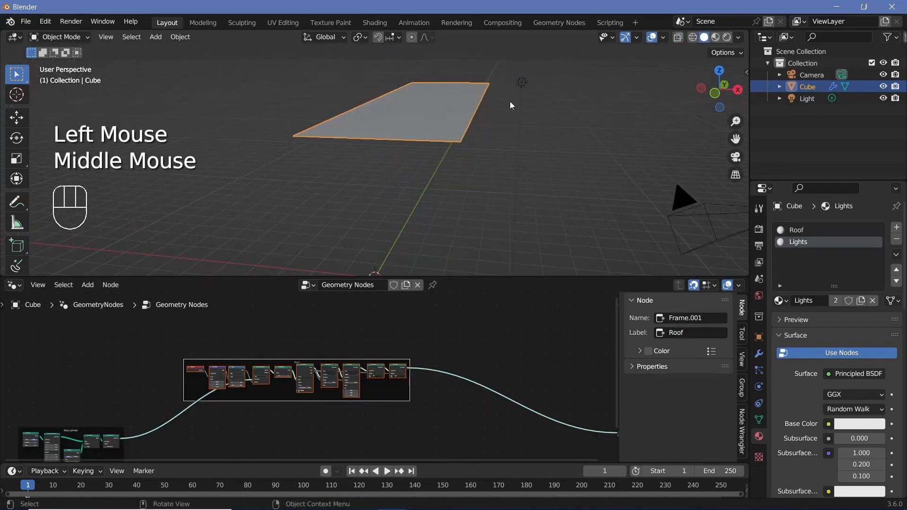
left_click(316, 360)
scroll(316, 360, "down", 2)
middle_click_drag(316, 360, 331, 364)
left_click_drag(339, 377, 340, 352)
- Connect the base cylinder's Set Shade Smooth output directly to the Group Output to display the whole tunnel
middle_click_drag(487, 187, 502, 171)
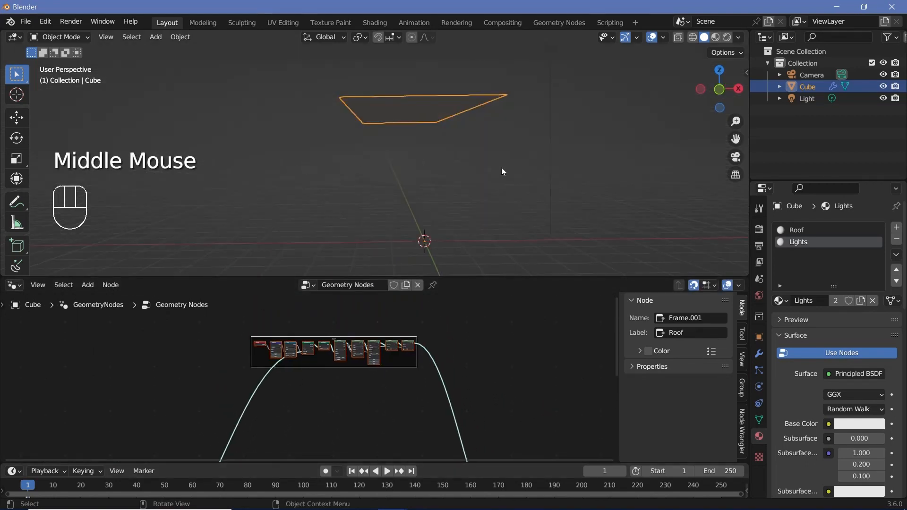
middle_click_drag(409, 236, 406, 211, "shift")
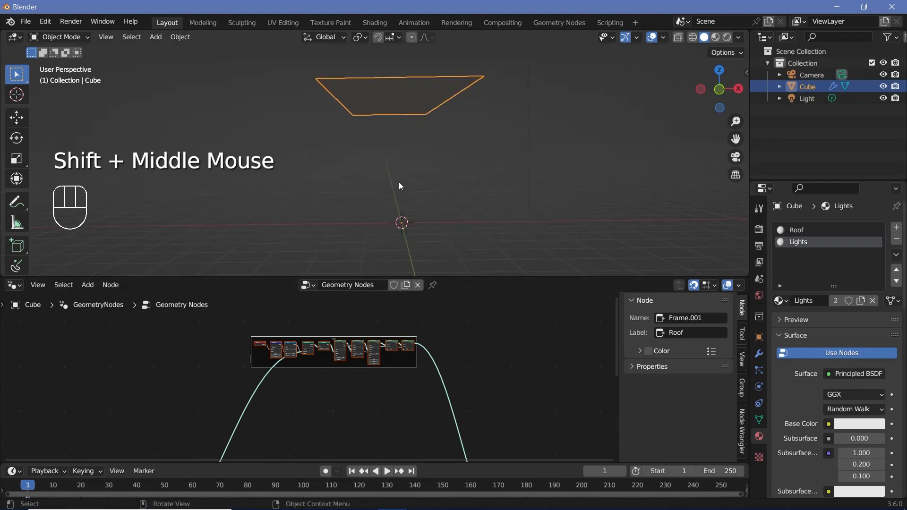
scroll(373, 341, "down", 2)
middle_click_drag(373, 341, 383, 264)
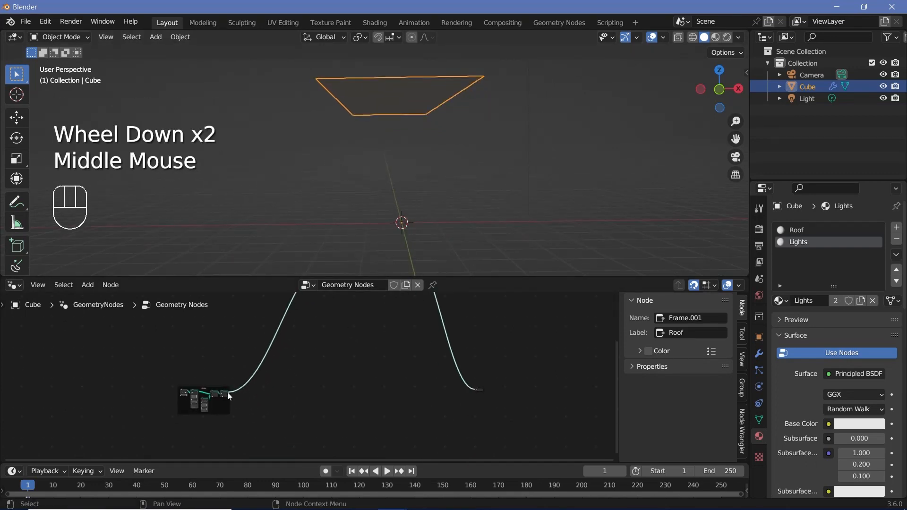
left_click_drag(227, 392, 479, 389)
middle_click_drag(311, 149, 284, 109, "shift")
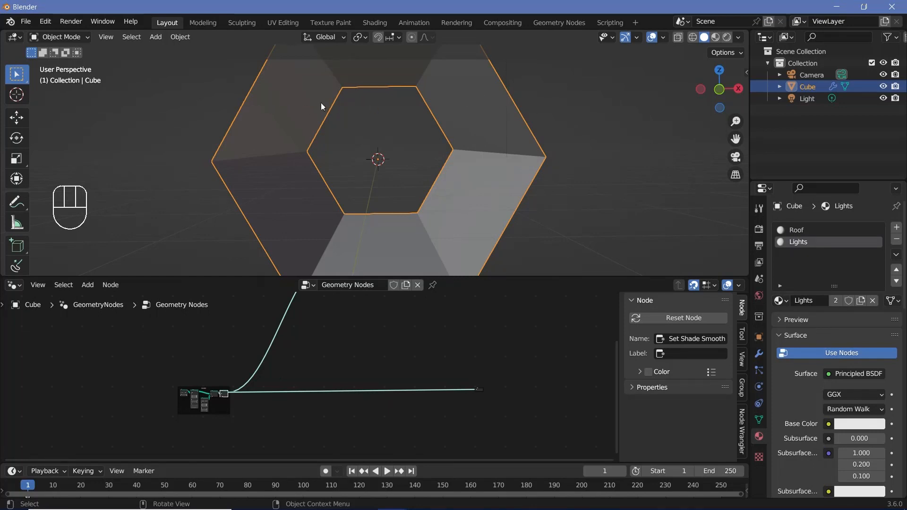
- Examine the Normal, Dot Product and Equal nodes at the start of the Roof frame
scroll(418, 367, "up", 3)
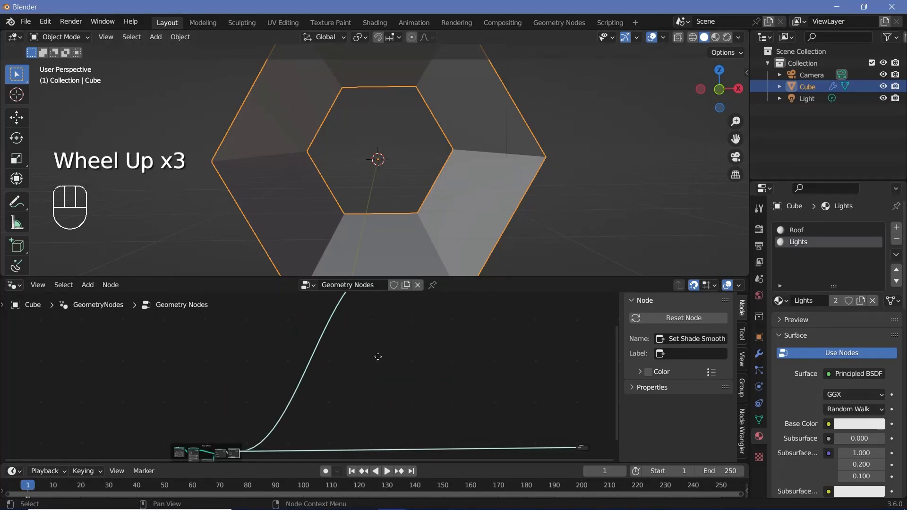
scroll(379, 407, "up", 2)
middle_click_drag(377, 356, 386, 406)
scroll(353, 339, "up", 2)
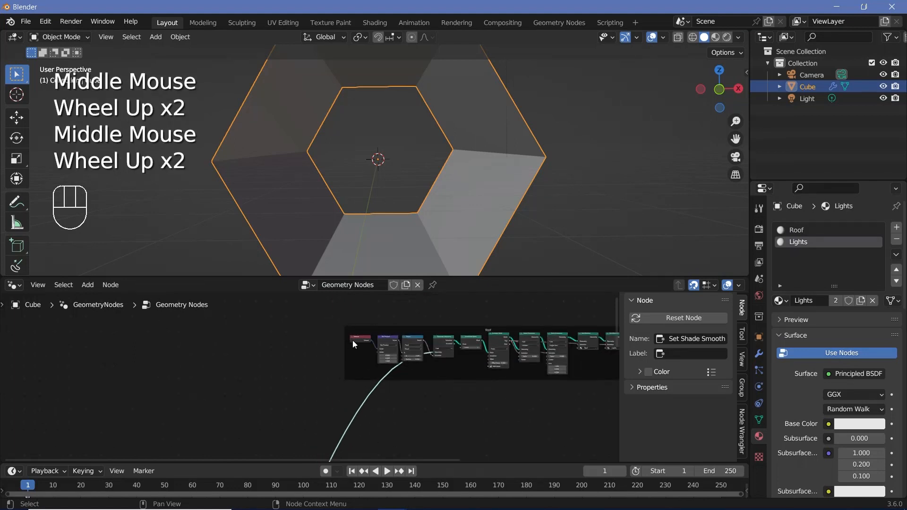
scroll(352, 340, "up", 2)
middle_click_drag(352, 340, 440, 348)
scroll(440, 348, "up", 4)
left_click(367, 337)
left_click(353, 339)
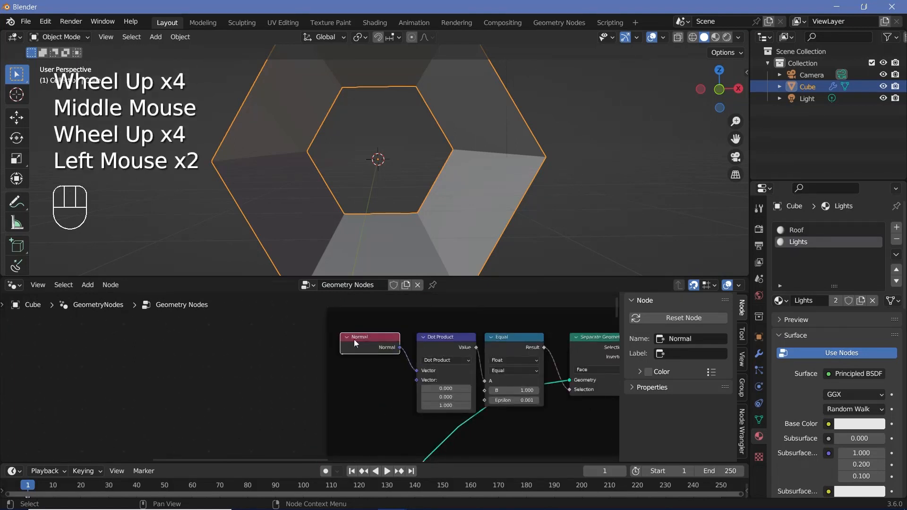
- Add a new Normal node in the empty area below the Roof frame
scroll(389, 377, "down", 2)
middle_click_drag(389, 378, 349, 393)
key("shift+a")
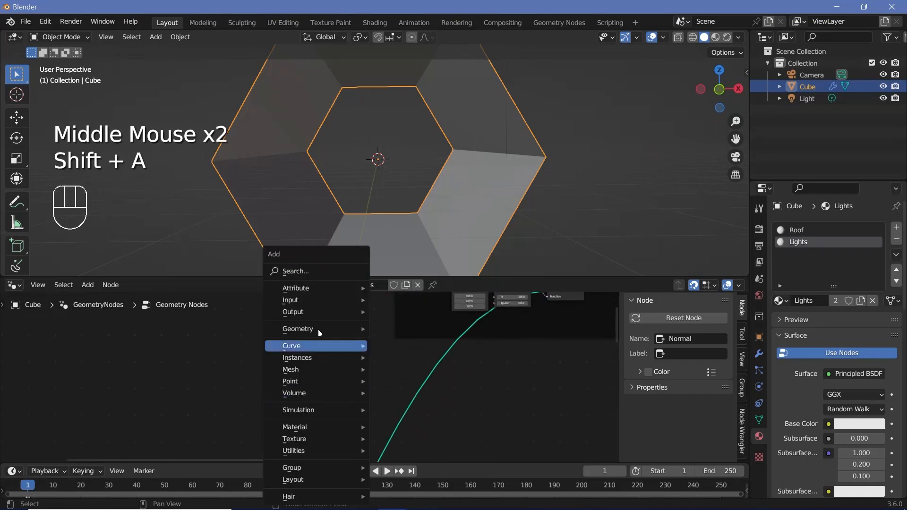
left_click(320, 270)
type("n")
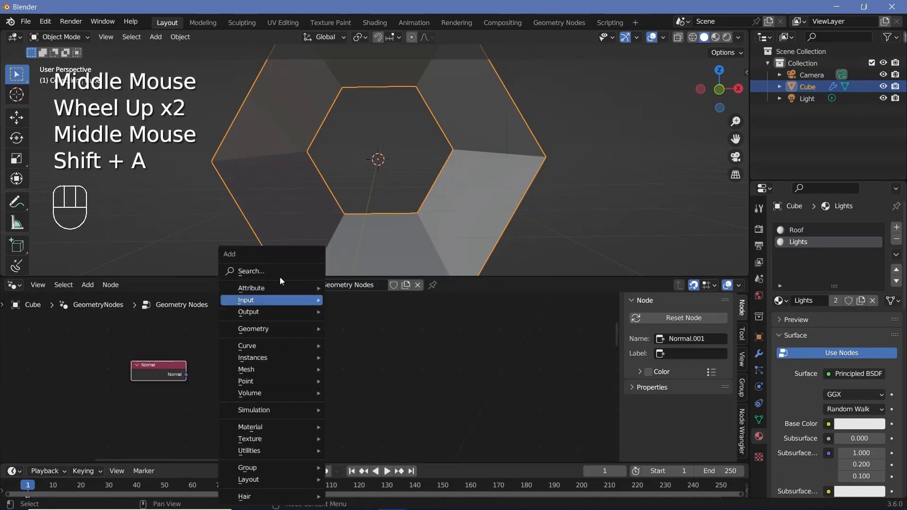
- Add a Vector Math node set to Dot Product beside the new Normal node and connect the Normal output to its first vector
left_click(278, 271)
type("dor")
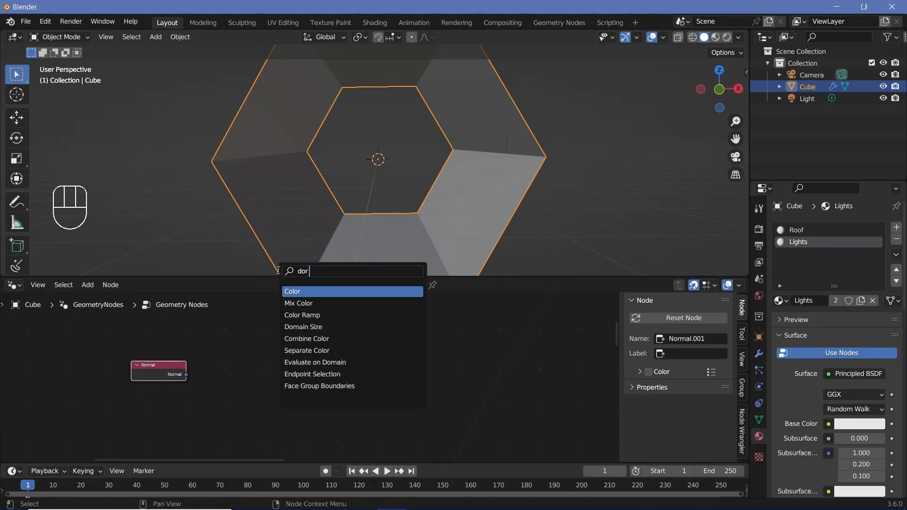
key("BackSpace")
key("BackSpace")
key("BackSpace")
type("ve")
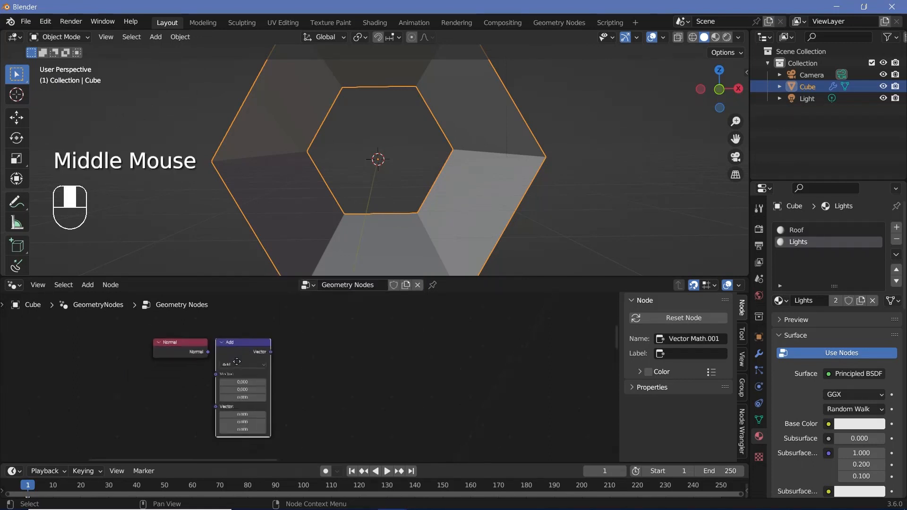
scroll(237, 361, "up", 2)
left_click(237, 361)
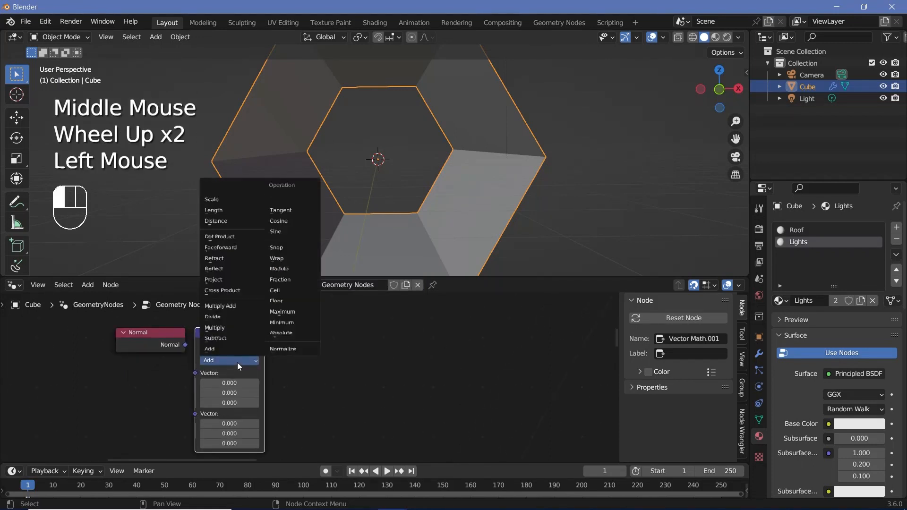
left_click(220, 236)
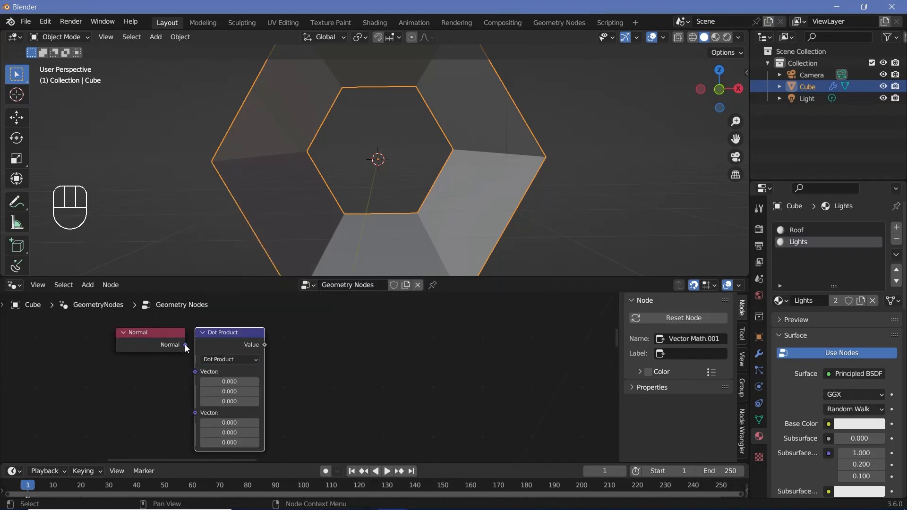
left_click_drag(186, 345, 195, 372)
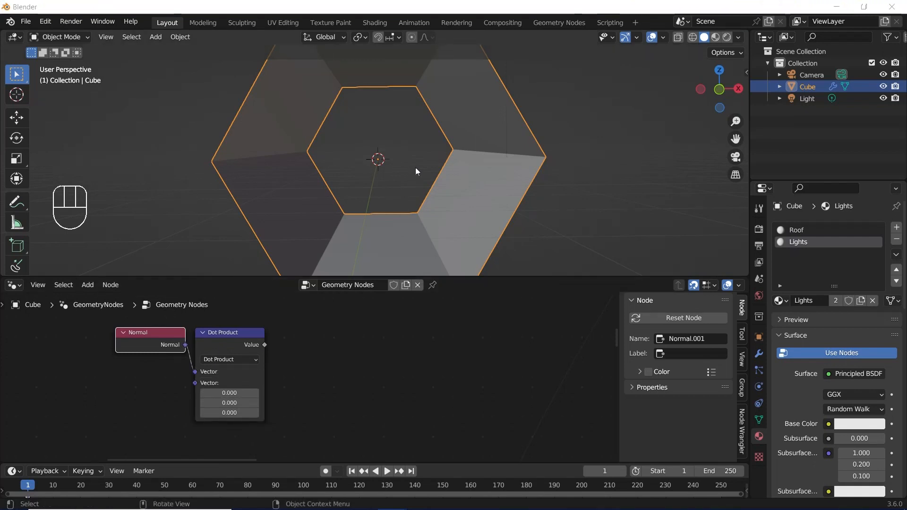
- Set the X component of the new Dot Product node's second vector to 1
middle_click_drag(423, 159, 461, 158)
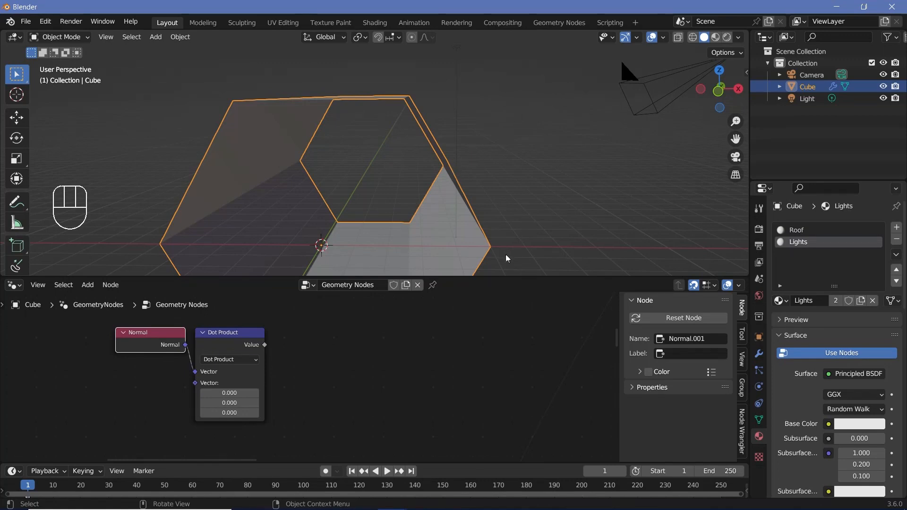
middle_click_drag(376, 226, 455, 173, "shift")
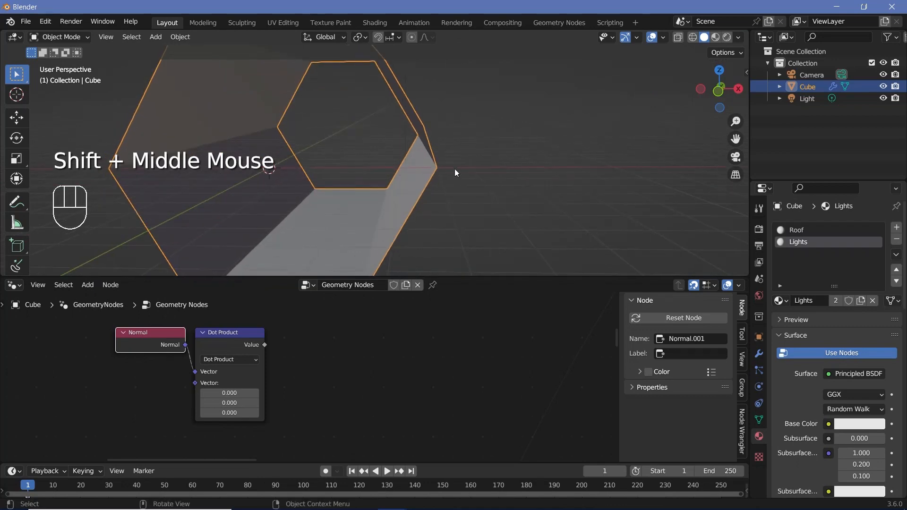
middle_click_drag(440, 116, 416, 145, "shift")
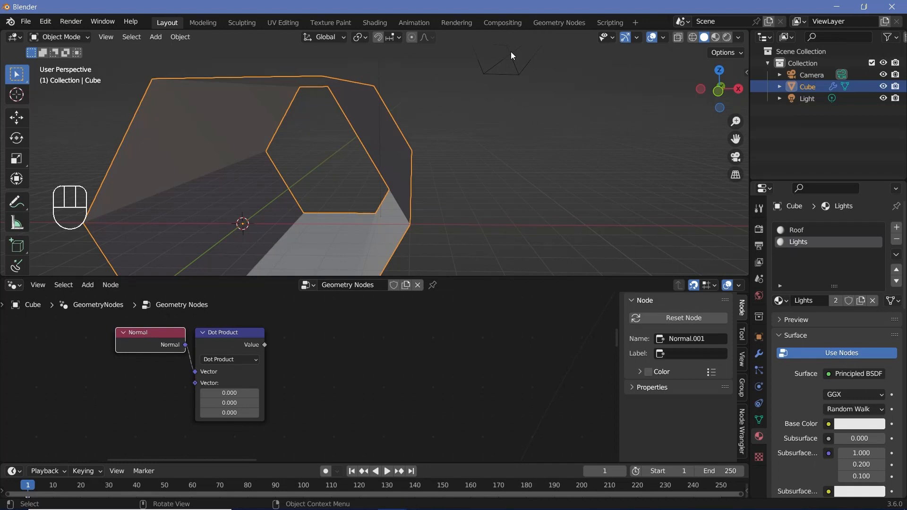
middle_click_drag(291, 385, 371, 371)
scroll(326, 375, "up", 1)
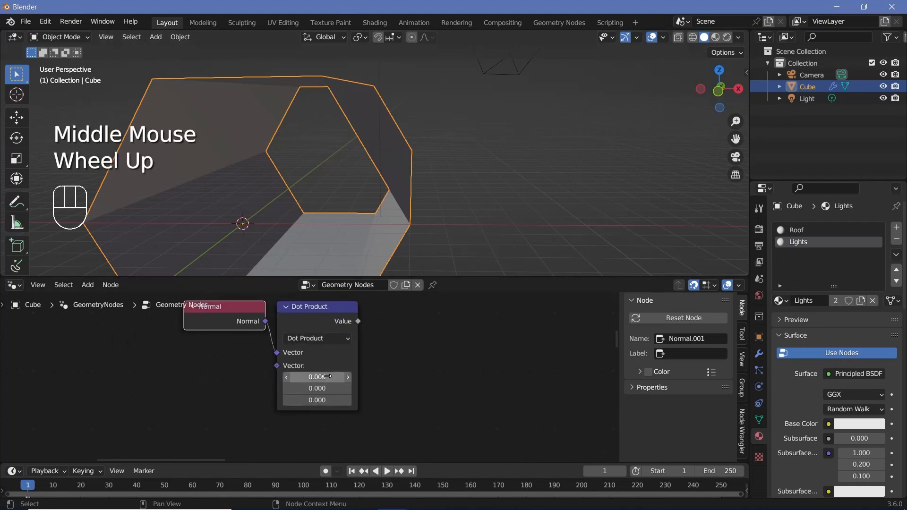
left_click(327, 376)
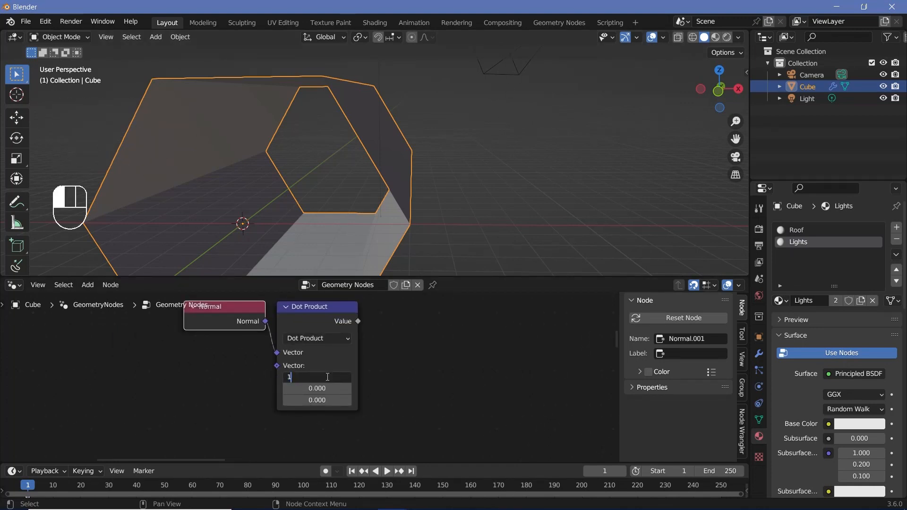
type("1")
key("Return")
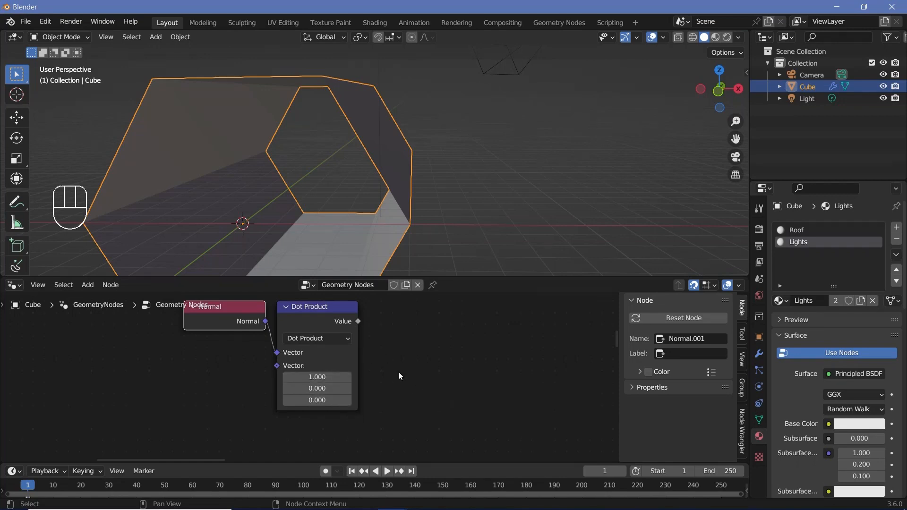
- Add a Compare node set to Greater Than, connect the Dot Product value to A and set B to 0.1
middle_click_drag(398, 372, 340, 385, "shift")
key("shift+a")
left_click(364, 271)
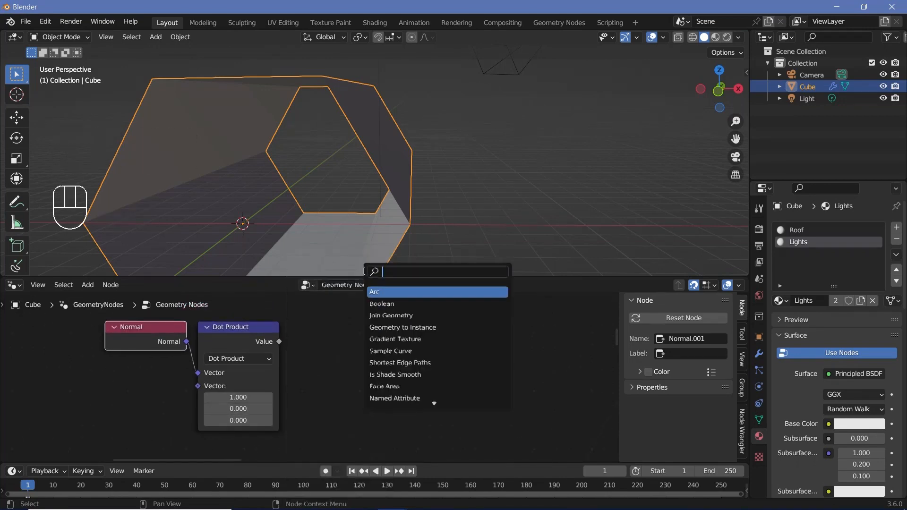
type("compa")
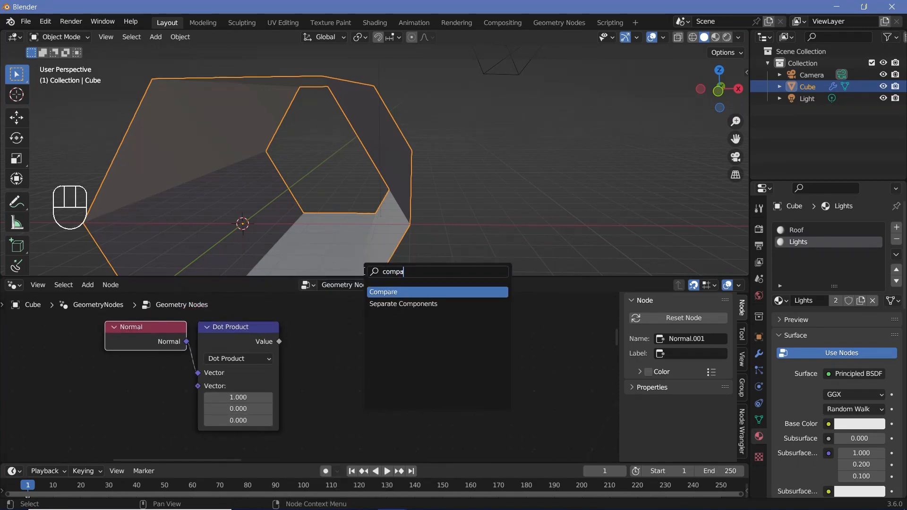
key("Return")
left_click(314, 323)
left_click_drag(279, 342, 314, 382)
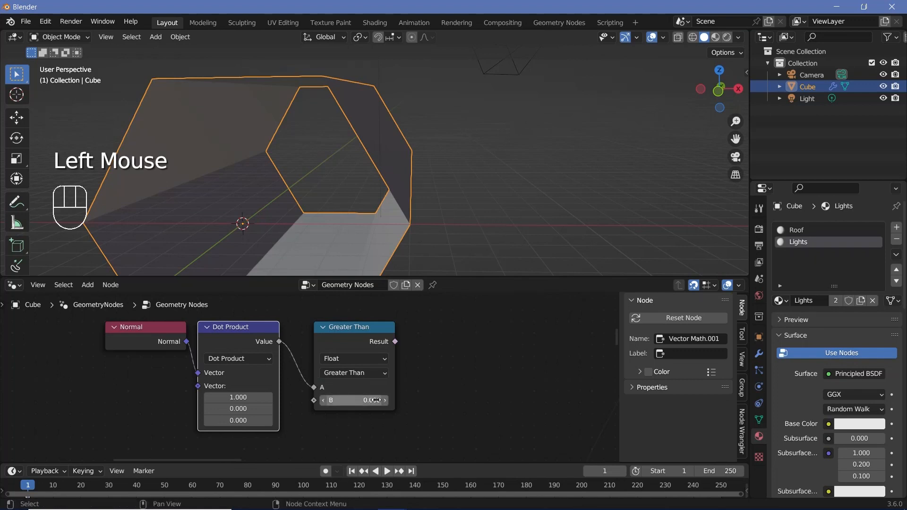
double_click(370, 402)
type("0.1")
key("Return")
- Move the new Normal, Dot Product and Greater Than nodes together to free space after the comparison
scroll(434, 376, "down", 2)
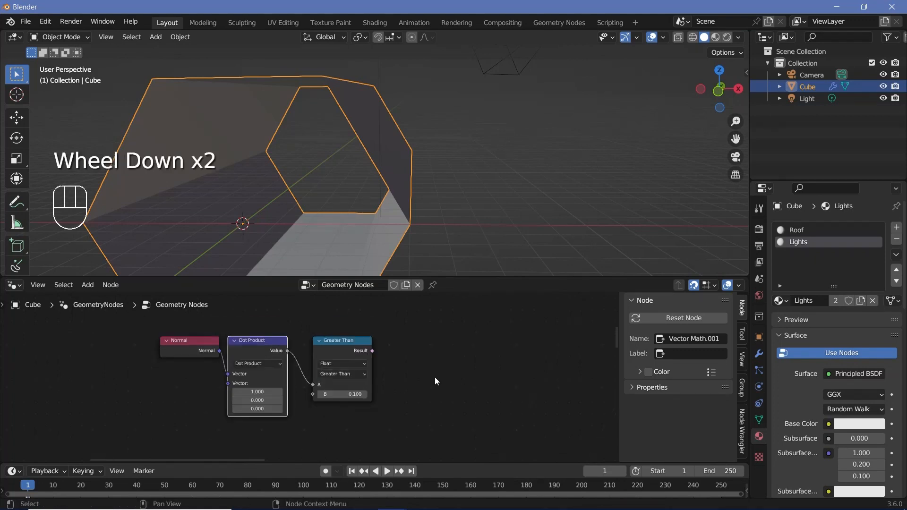
middle_click_drag(396, 366, 365, 337)
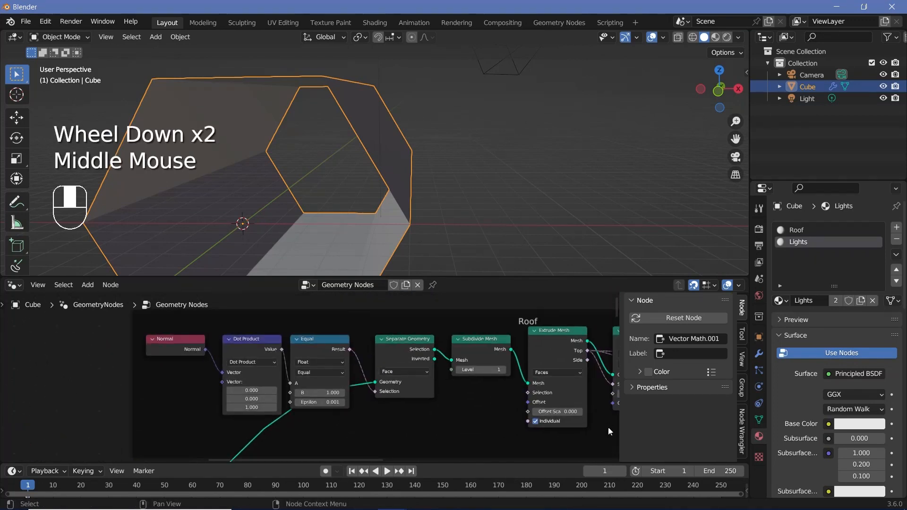
left_click(409, 348)
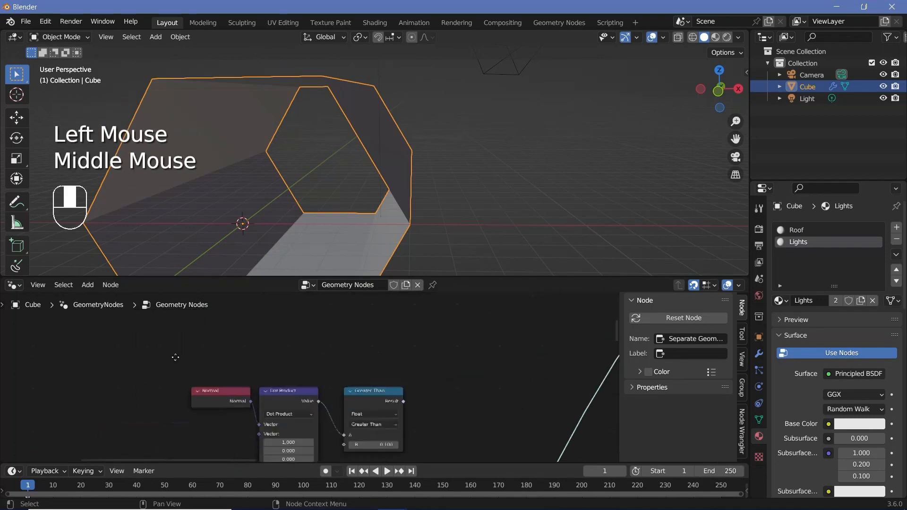
middle_click_drag(420, 337, 446, 313)
middle_click_drag(493, 400, 399, 372)
scroll(401, 372, "up", 1)
scroll(402, 372, "down", 2)
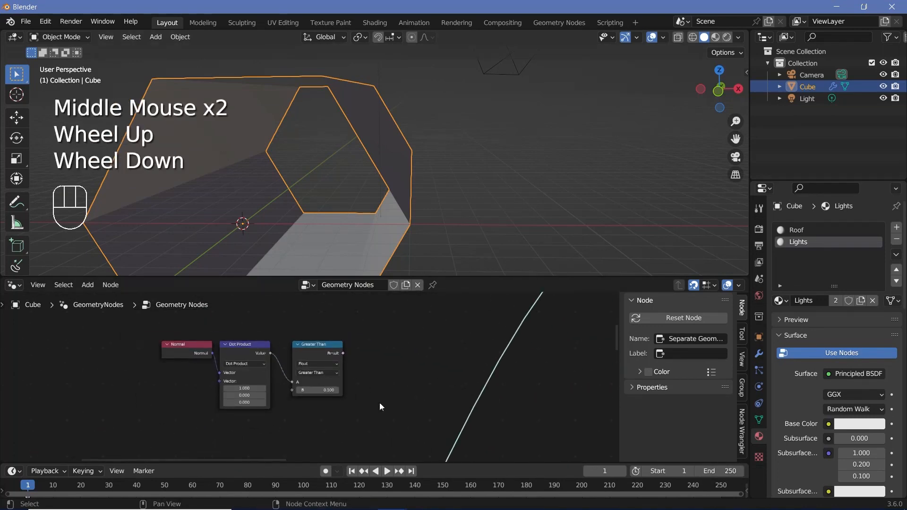
left_click_drag(379, 403, 189, 331)
left_click_drag(309, 348, 162, 321)
middle_click_drag(288, 346, 300, 358)
- Add a Separate Geometry node after the Greater Than node and connect the comparison result to its Selection input
key("shift+a")
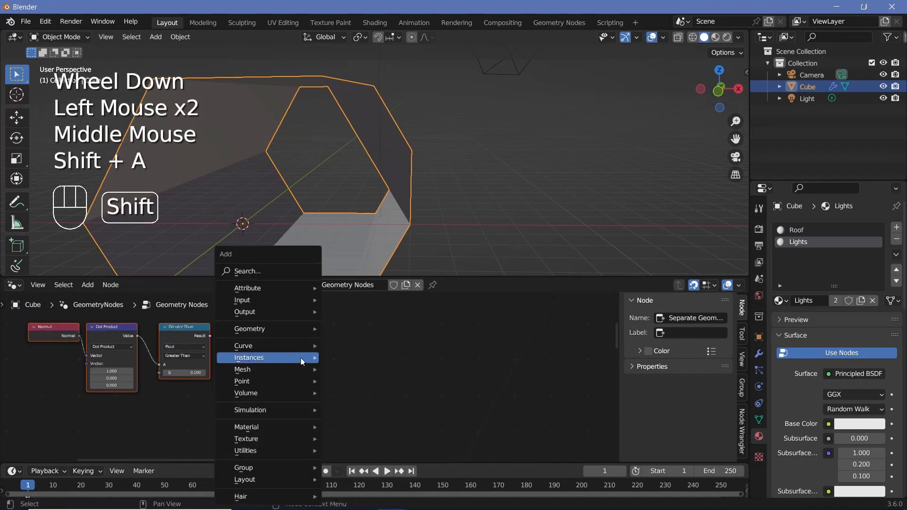
left_click(276, 270)
type("separa")
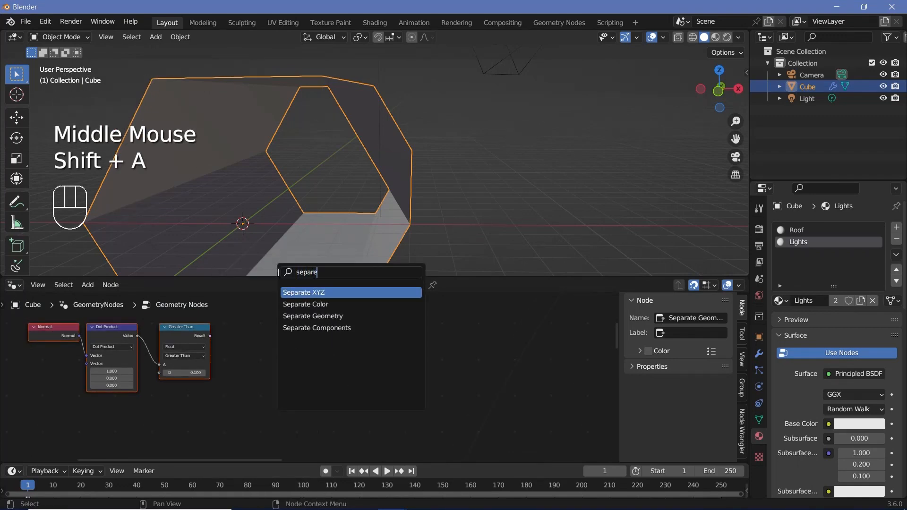
left_click(284, 316)
left_click(282, 316)
left_click_drag(209, 337, 256, 357)
- Feed the base cylinder's Set Shade Smooth output into the new Separate Geometry node and set its domain to Face
scroll(228, 404, "down", 2)
middle_click_drag(229, 404, 237, 455)
middle_click_drag(288, 438, 296, 367)
scroll(255, 409, "down", 2)
scroll(296, 367, "up", 7)
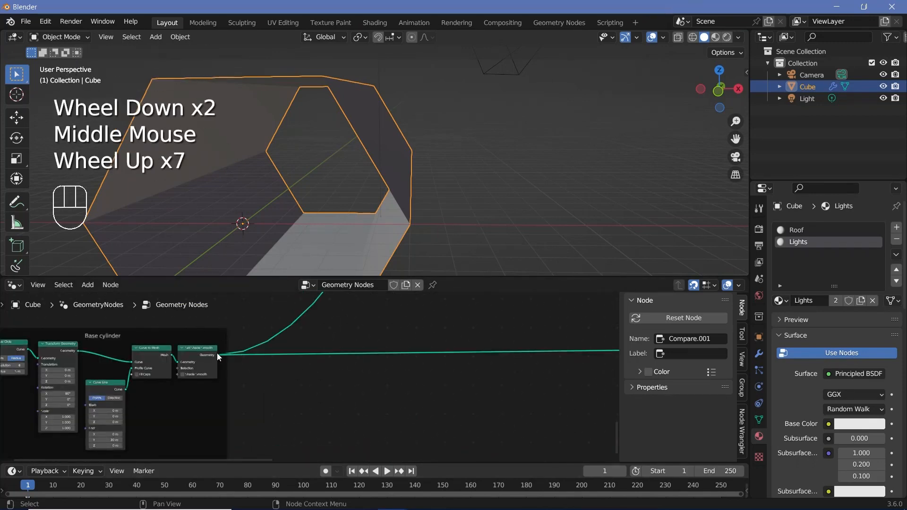
left_click_drag(216, 353, 202, 231)
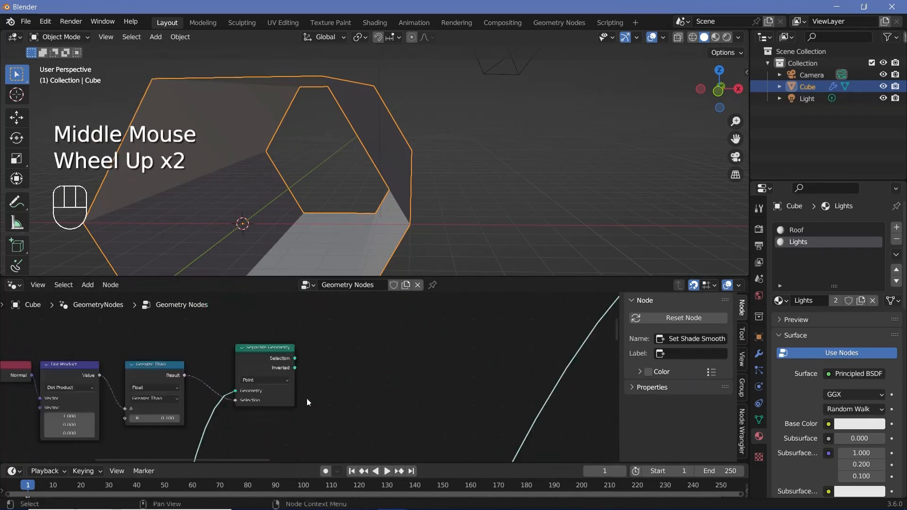
left_click(275, 381)
left_click(258, 407)
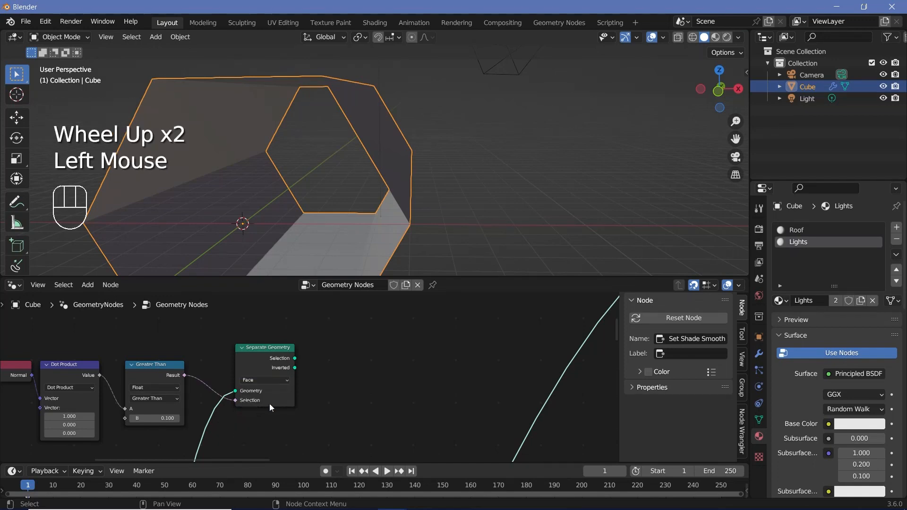
- Connect the new Separate Geometry's Selection output to the Group Output and inspect the isolated tunnel sides from several angles
left_click_drag(294, 358, 781, 501)
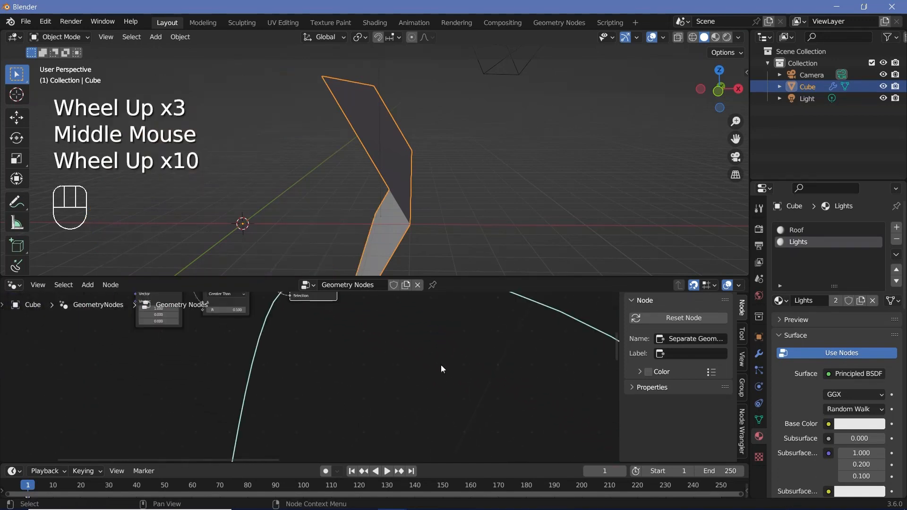
scroll(441, 366, "down", 2)
middle_click_drag(459, 391, 474, 414, "shift")
scroll(379, 414, "up", 2)
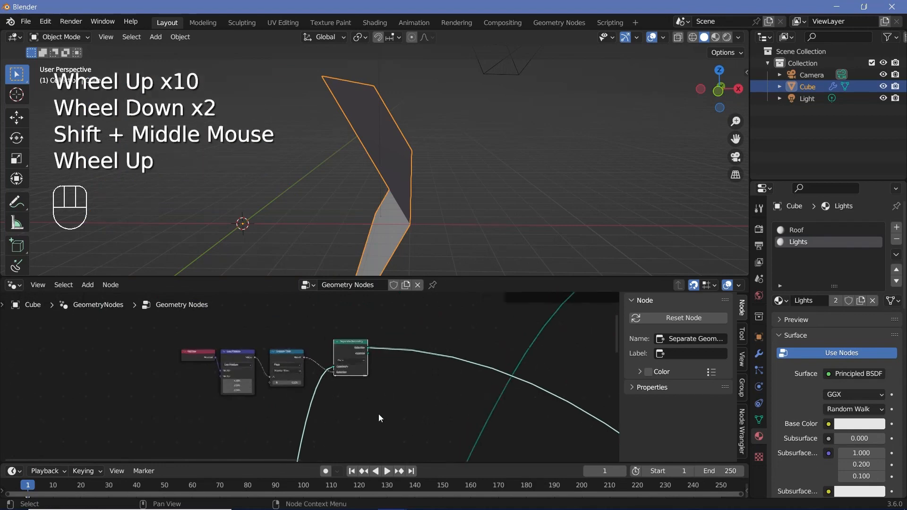
middle_click_drag(450, 184, 446, 171)
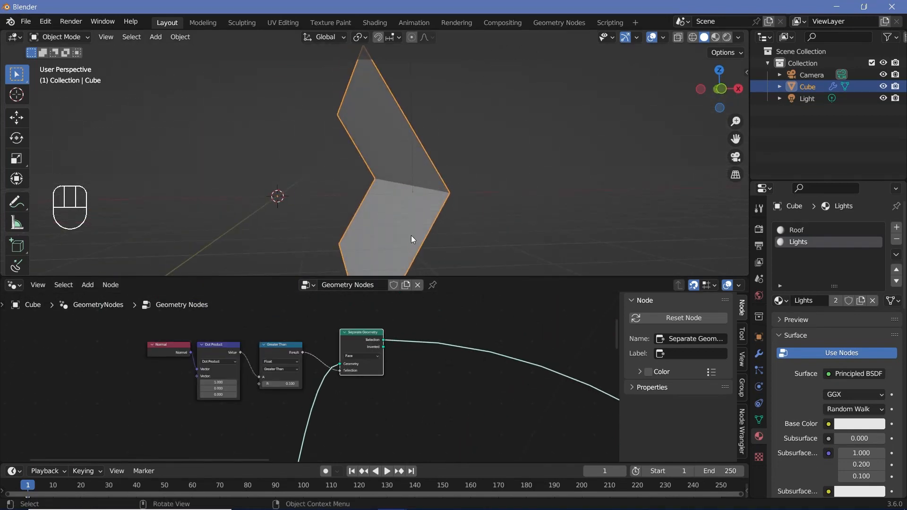
middle_click_drag(412, 239, 355, 200, "shift")
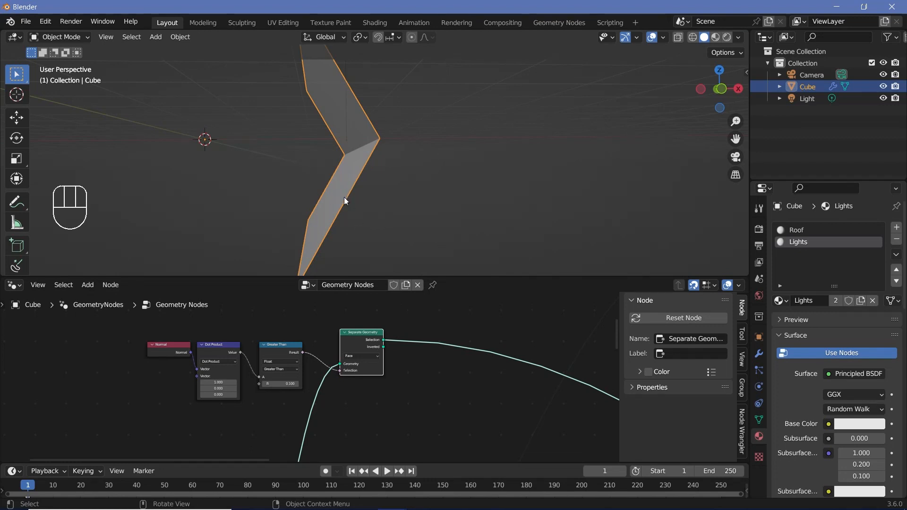
middle_click_drag(409, 188, 307, 189, "shift")
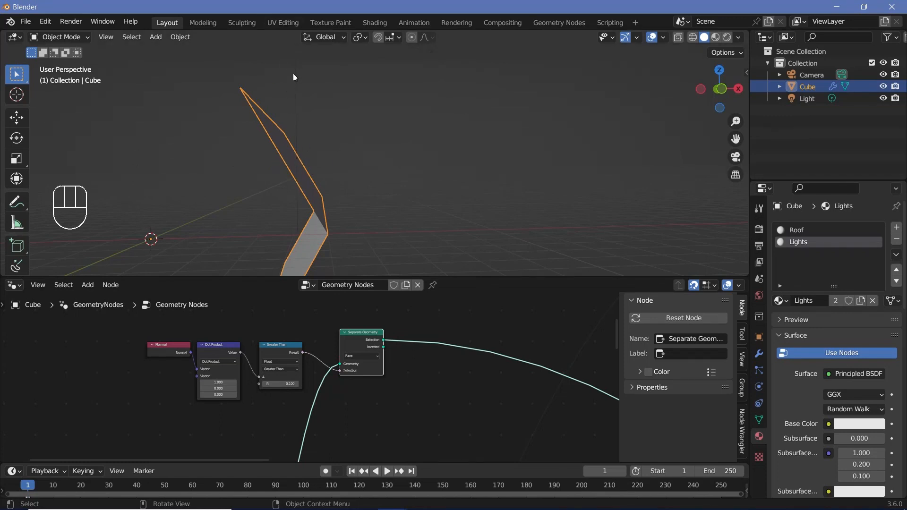
middle_click_drag(318, 178, 316, 171, "shift")
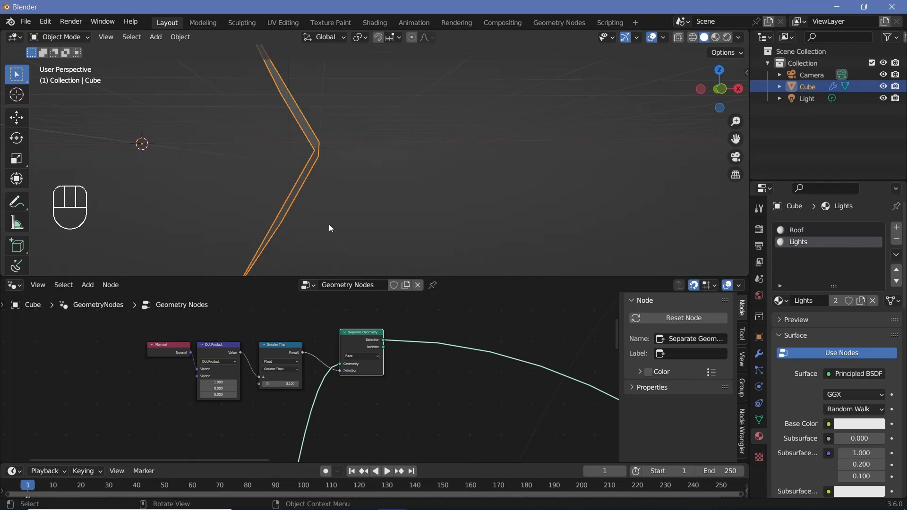
- Space the Normal node away from the Dot Product node and place a duplicate of the Dot Product node below the original
middle_click_drag(317, 411, 398, 382)
left_click_drag(280, 323, 254, 324)
left_click(297, 322)
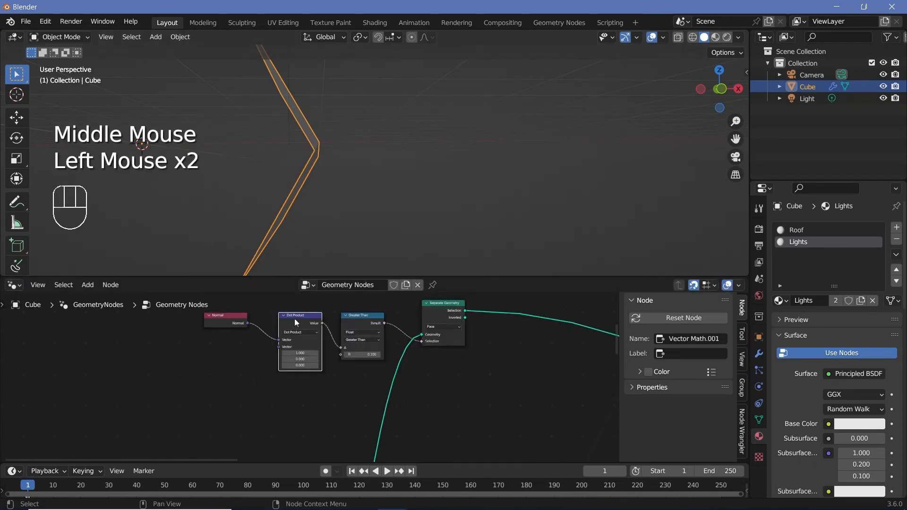
key("shift+d")
left_click(302, 386)
middle_click_drag(343, 405, 382, 366)
scroll(382, 366, "up", 3)
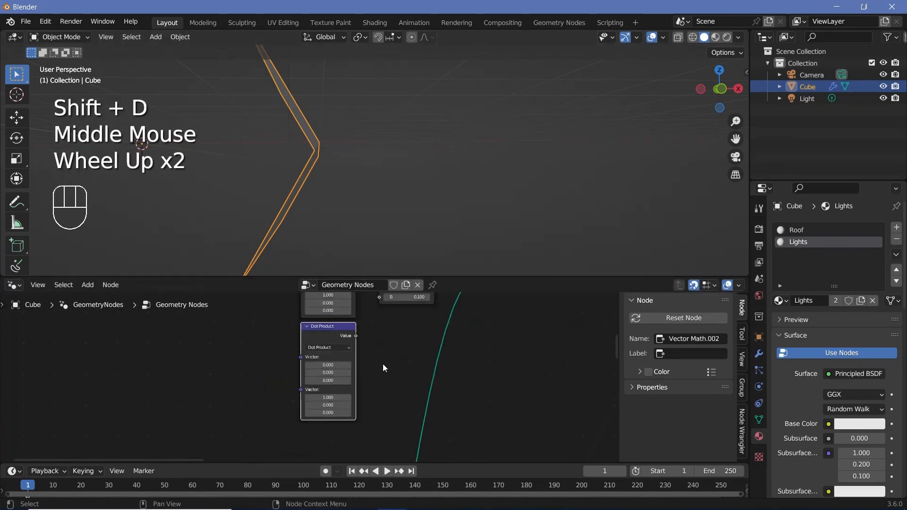
- Set the duplicated Dot Product's second vector to 0, 0, 1 and connect the Normal output to its first vector
left_click(338, 401)
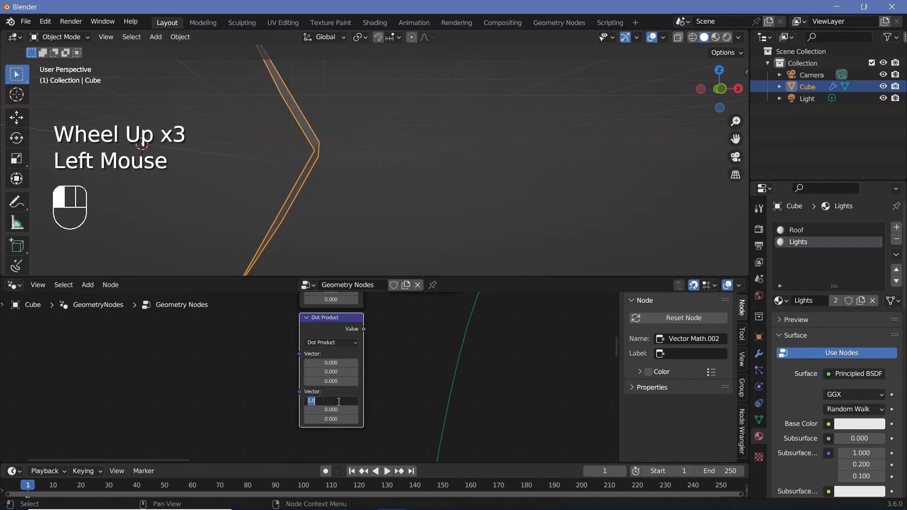
type("0")
key("Return")
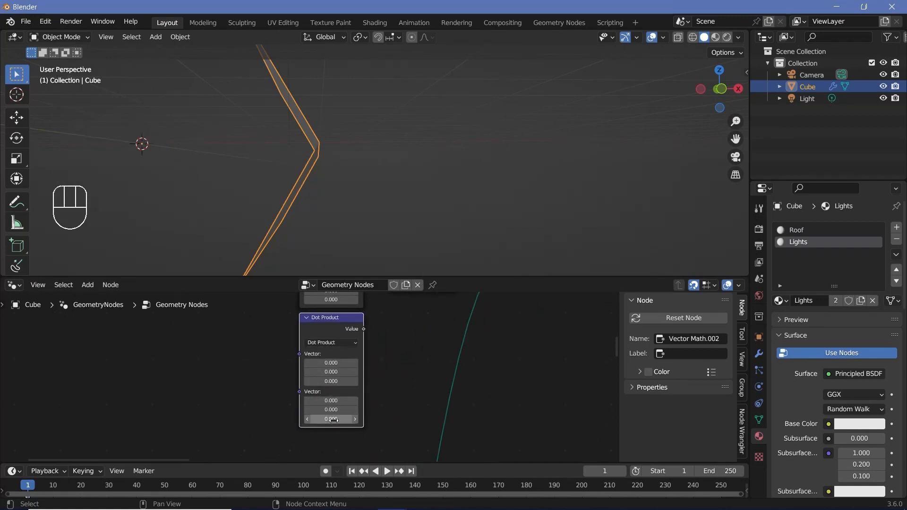
left_click(334, 420)
scroll(297, 302, "down", 2)
middle_click_drag(297, 298, 267, 370)
left_click_drag(257, 352, 291, 437)
middle_click_drag(291, 437, 245, 396)
scroll(332, 317, "up", 2)
- Duplicate the Greater Than compare node beside the lower Dot Product and connect that Dot Product's Value to its A input
left_click(326, 308)
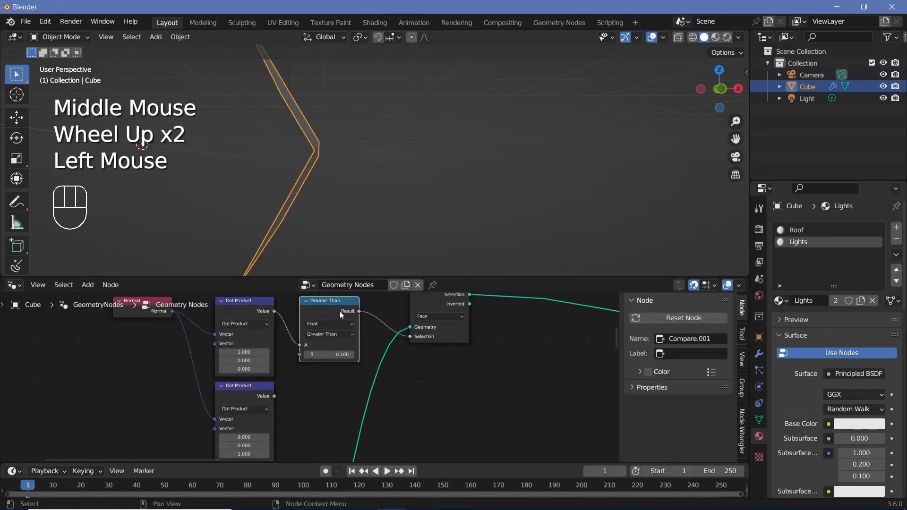
key("shift")
key("shift+d")
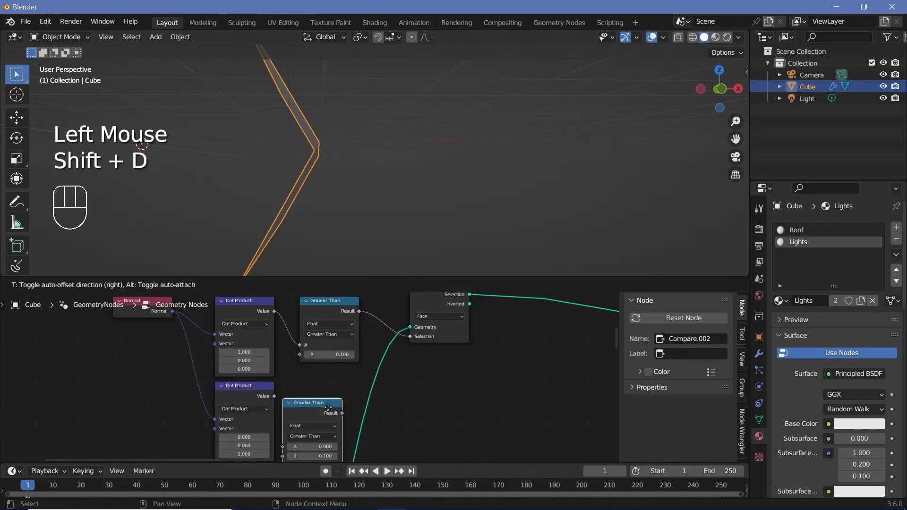
left_click_drag(293, 420, 291, 421)
left_click_drag(312, 392, 320, 400)
middle_click_drag(261, 407, 260, 367)
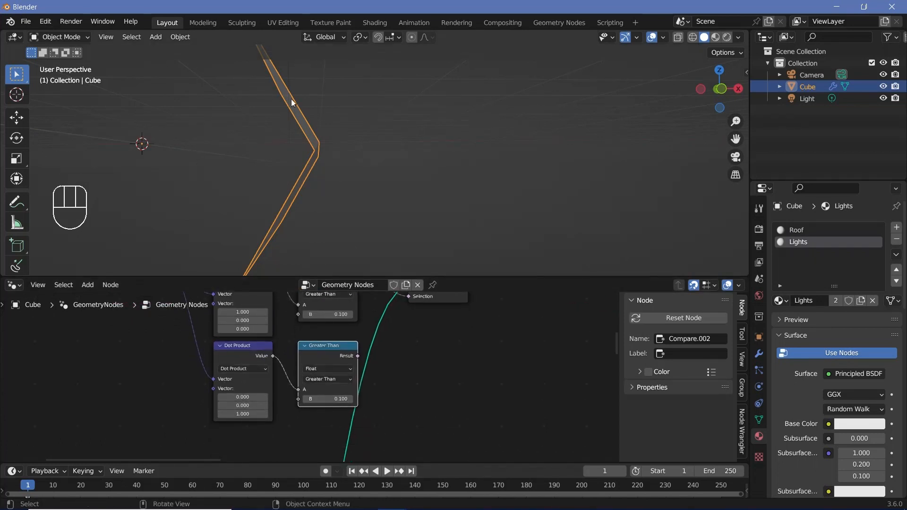
scroll(329, 448, "up", 2)
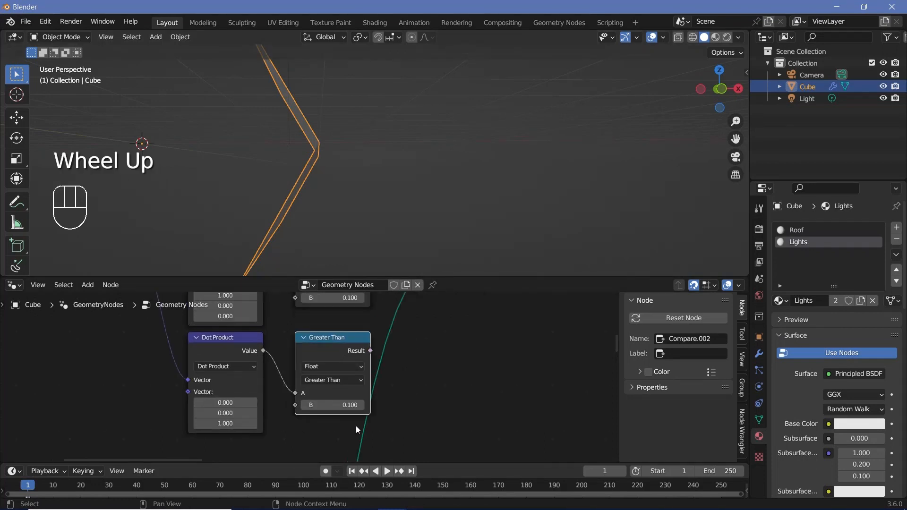
- Move the Separate Geometry node away from the two Greater Than nodes to make room between them
middle_click_drag(356, 426, 338, 340)
scroll(262, 415, "down", 2)
left_click_drag(338, 339, 407, 344)
left_click(239, 349)
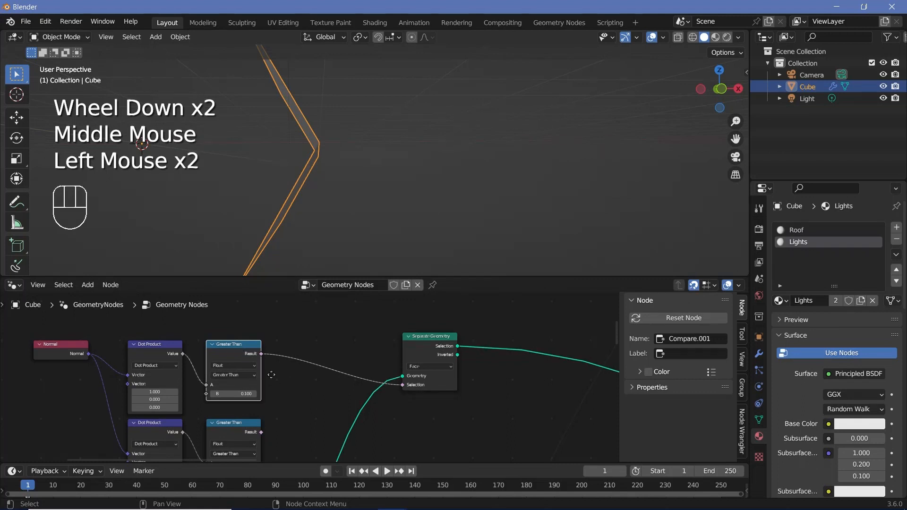
middle_click_drag(269, 373, 286, 338)
left_click(263, 398)
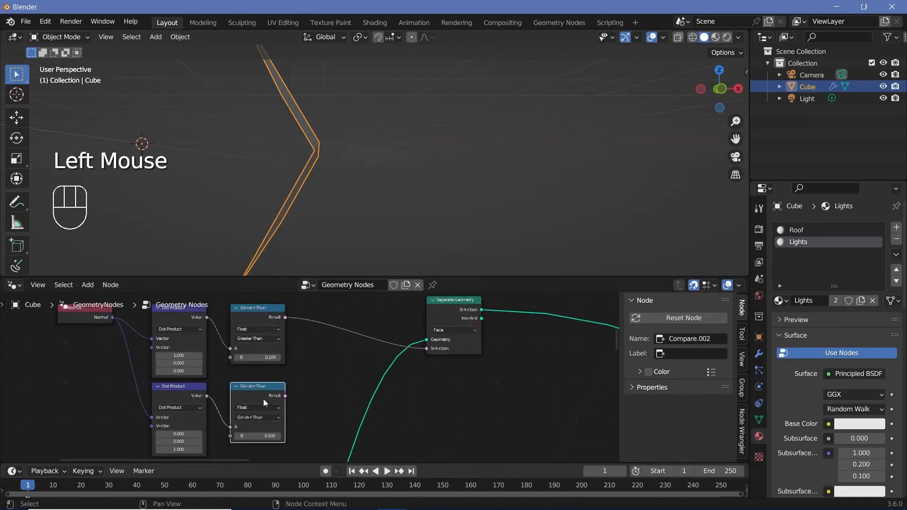
- Insert a Boolean Math node set to And before Separate Geometry's Selection, connect both Greater Than results to it, and inspect the wall
key("shift+a")
left_click(318, 272)
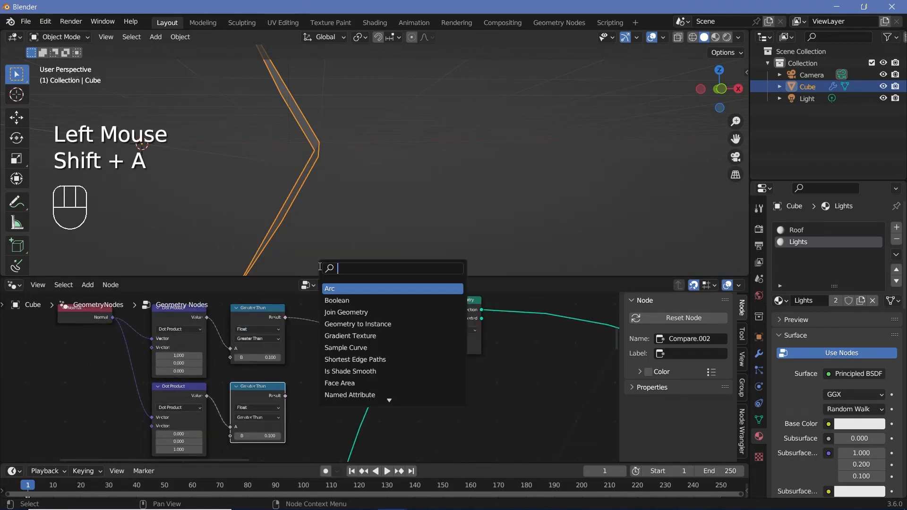
type("bo")
left_click(344, 302)
left_click(344, 357)
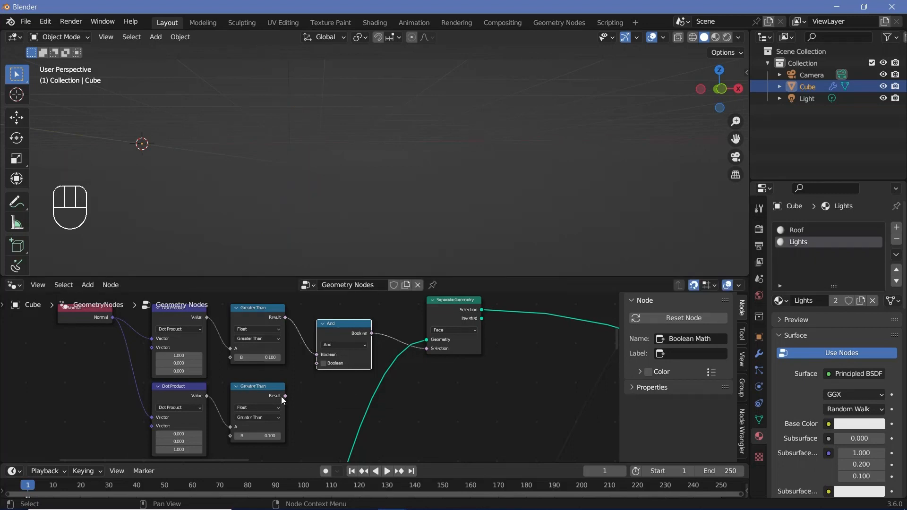
left_click_drag(285, 396, 320, 365)
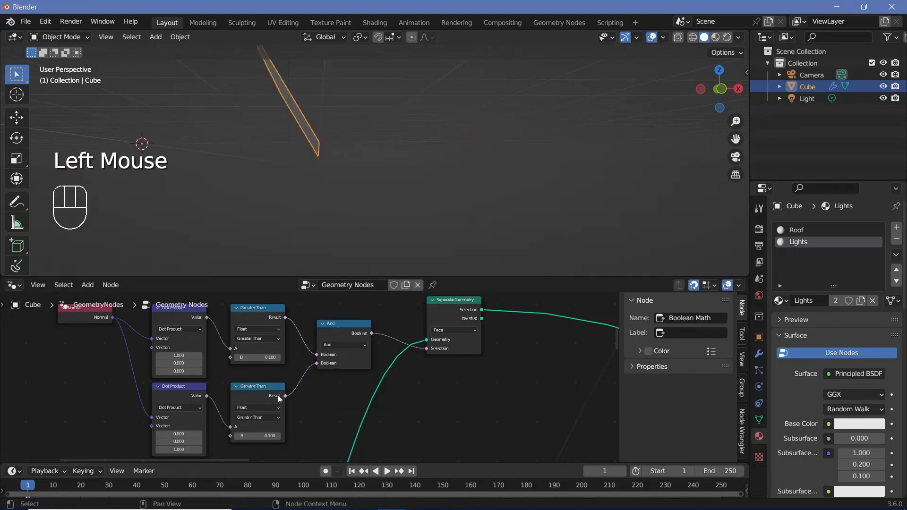
middle_click_drag(350, 169, 438, 138, "shift")
scroll(420, 170, "down", 1)
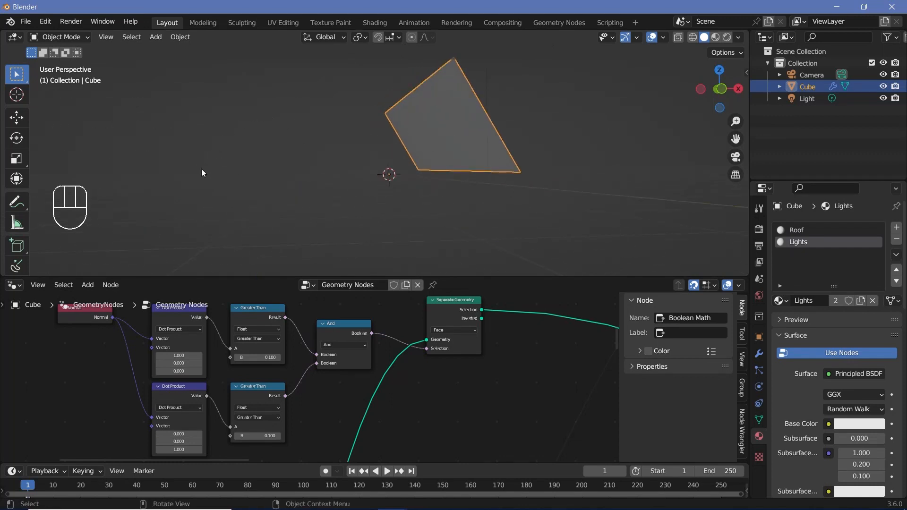
scroll(251, 365, "down", 2)
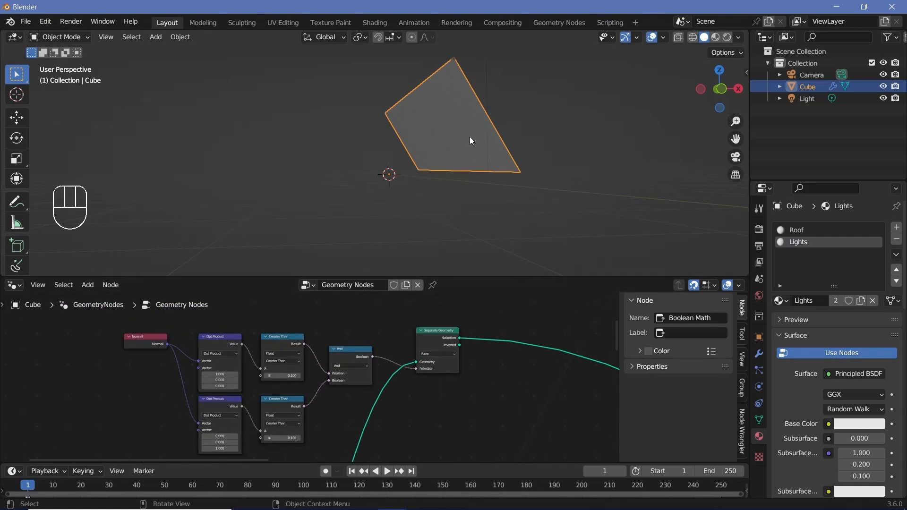
middle_click_drag(470, 137, 370, 175, "shift")
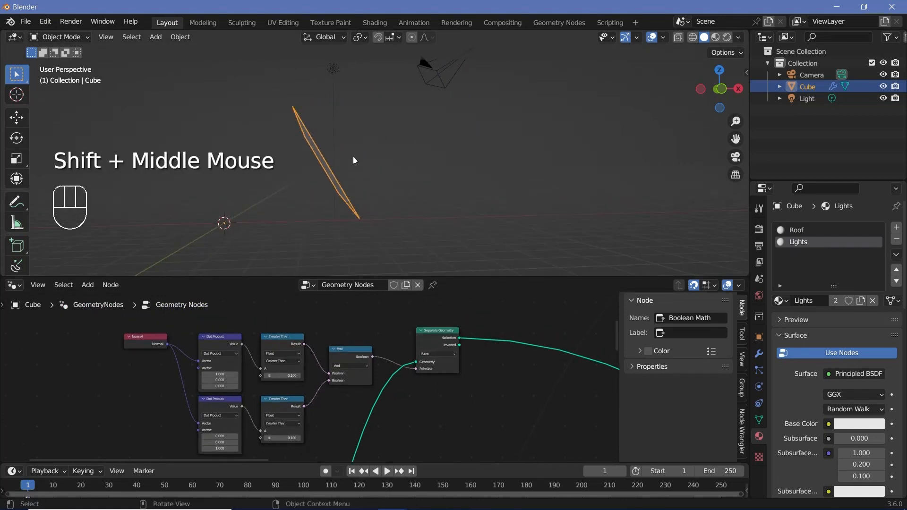
middle_click_drag(113, 153, 216, 150, "shift")
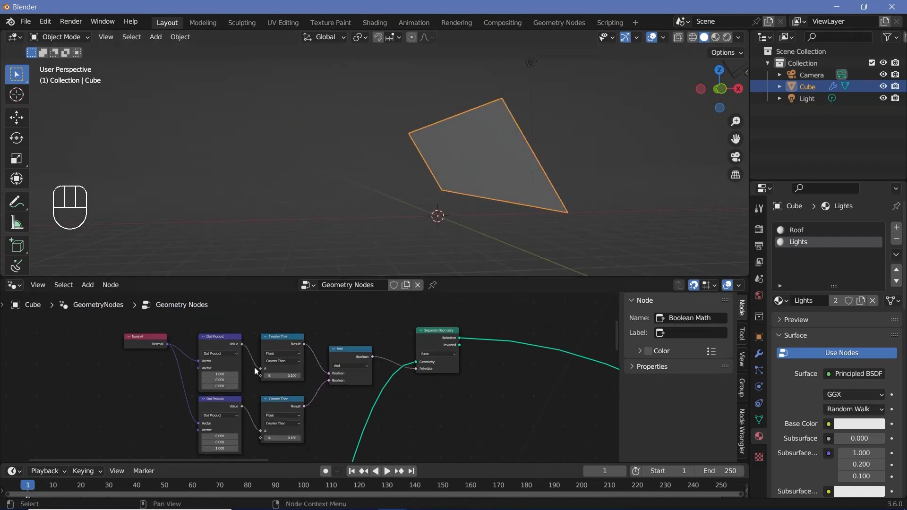
- Spread out the Normal node and the upper Dot Product and Greater Than nodes to free space before the And node
scroll(255, 372, "up", 2)
left_click_drag(214, 337, 301, 312)
middle_click_drag(120, 365, 237, 369)
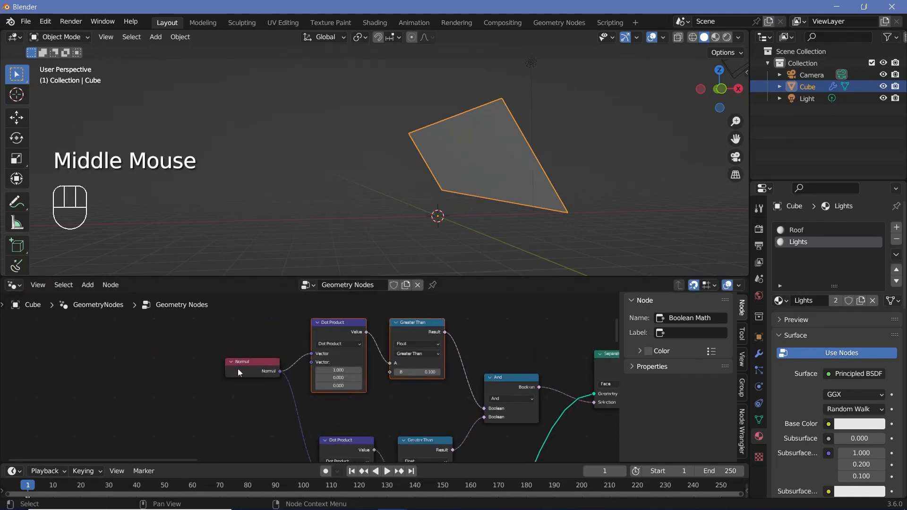
left_click_drag(237, 368, 72, 376)
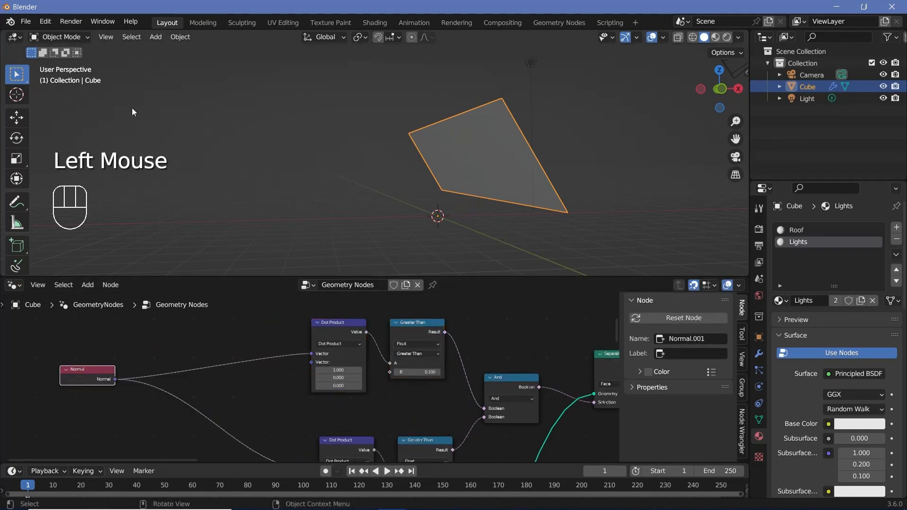
left_click_drag(337, 322, 236, 307)
left_click_drag(431, 323, 329, 321)
middle_click_drag(329, 321, 352, 340)
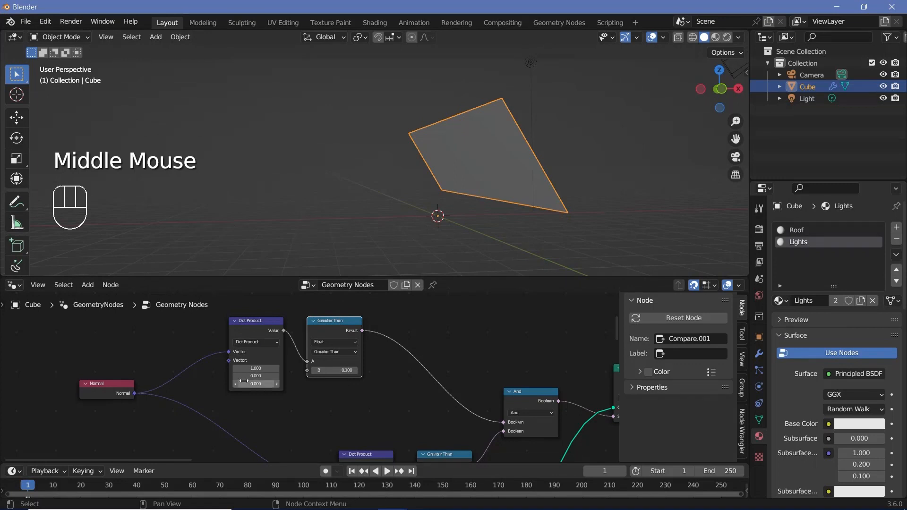
scroll(243, 380, "up", 2)
middle_click_drag(243, 381, 226, 353)
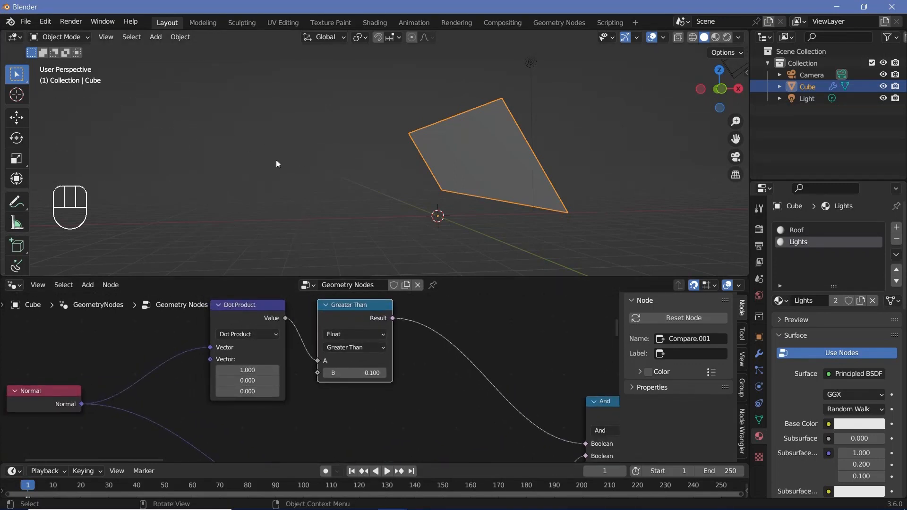
- Duplicate the upper Greater Than node directly below it, change the copy to Less Than, and set its B value to -0.1
key("shift+d")
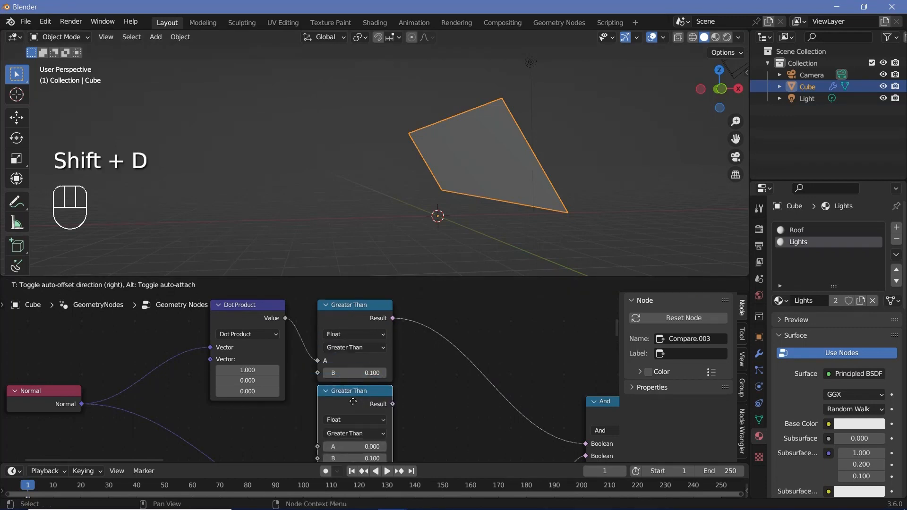
left_click(352, 405)
middle_click_drag(352, 405, 350, 354)
scroll(349, 358, "up", 2)
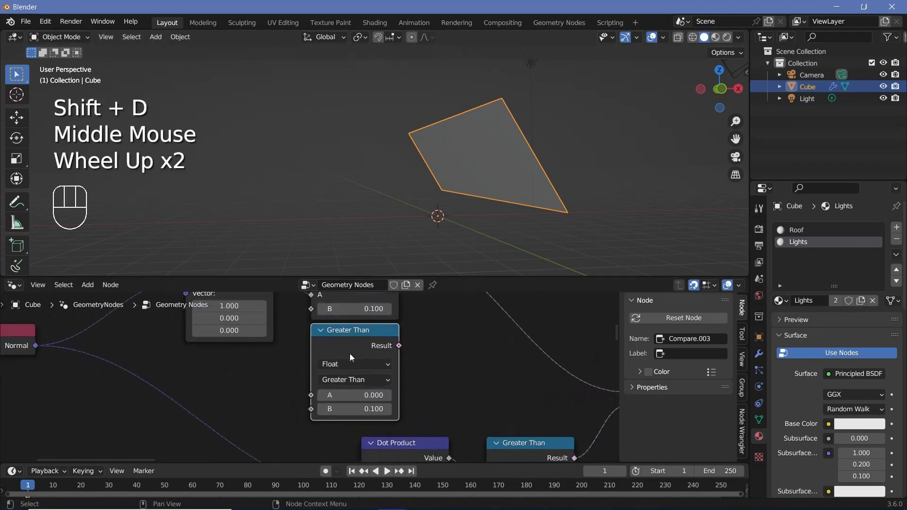
left_click(348, 379)
left_click(349, 398)
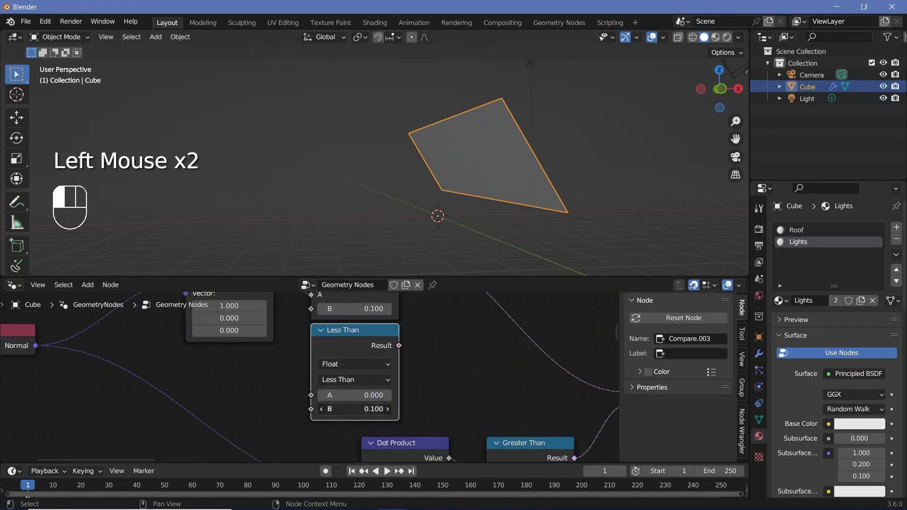
left_click(345, 409)
type("-0.1")
key("Return")
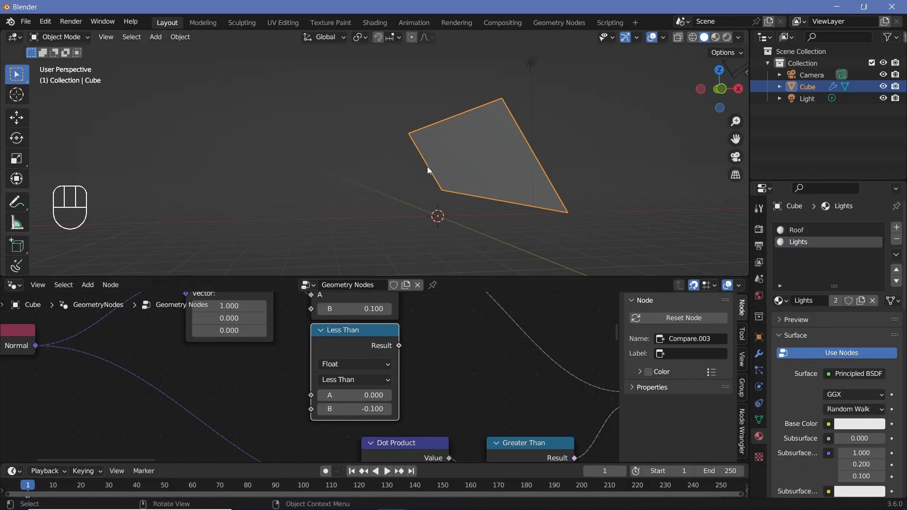
- Connect the upper Dot Product's Value output to the Less Than node's A input
middle_click_drag(428, 166, 368, 190, "shift")
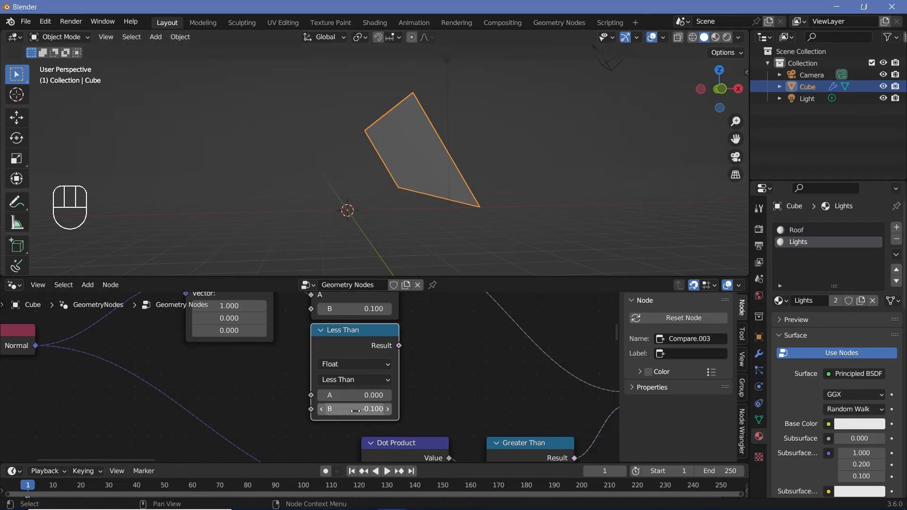
scroll(324, 375, "down", 2)
middle_click_drag(324, 376, 317, 396)
left_click_drag(278, 308, 305, 410)
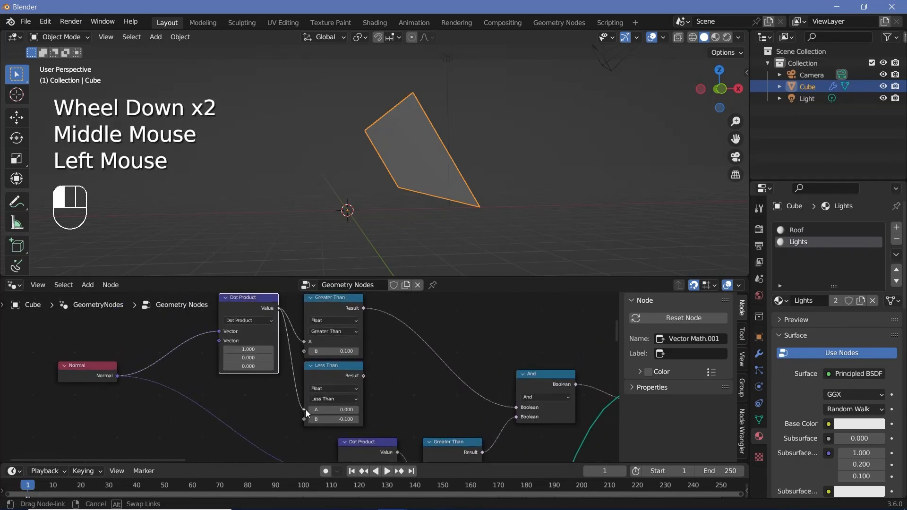
left_click(363, 378)
left_click_drag(364, 376, 421, 352)
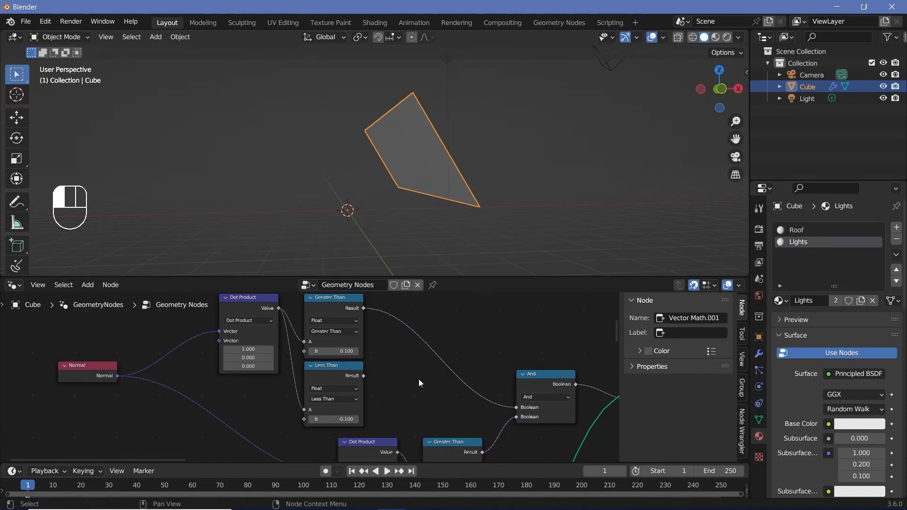
- Insert a Boolean Math node set to Or between the upper Greater Than and And nodes, and connect Less Than's result to it
key("shift+a")
left_click(386, 273)
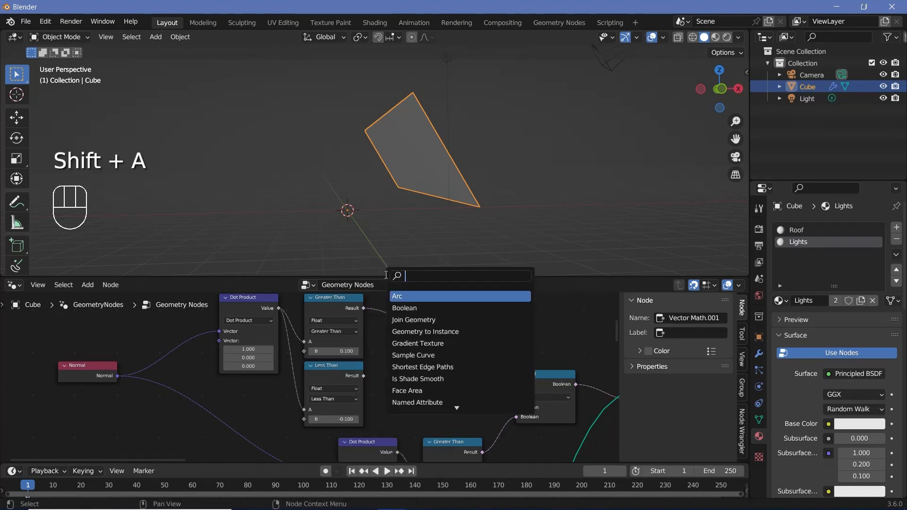
type("boo")
key("Return")
left_click(423, 330)
left_click(423, 329)
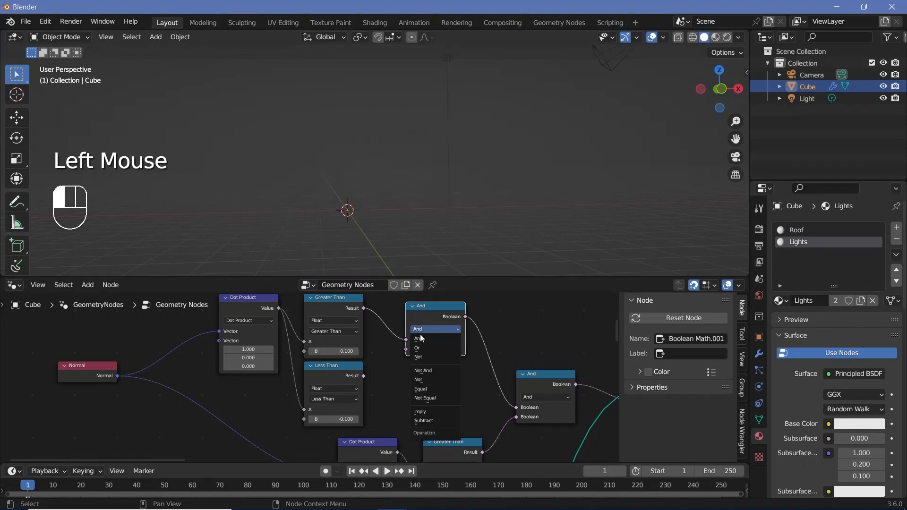
left_click(425, 348)
left_click_drag(363, 376, 406, 350)
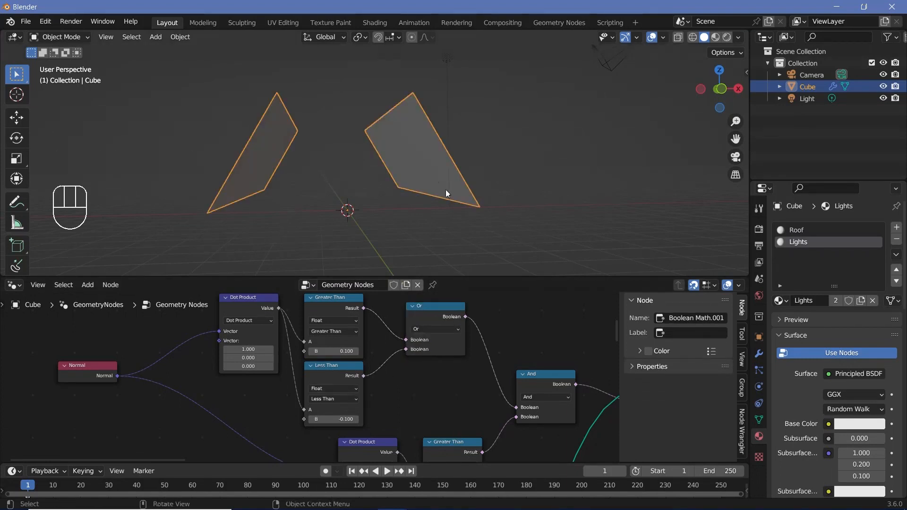
- Inspect both isolated upper side walls, and insert a Triangulate node after the Separate Geometry node's Selection output
middle_click_drag(400, 160, 330, 92, "shift")
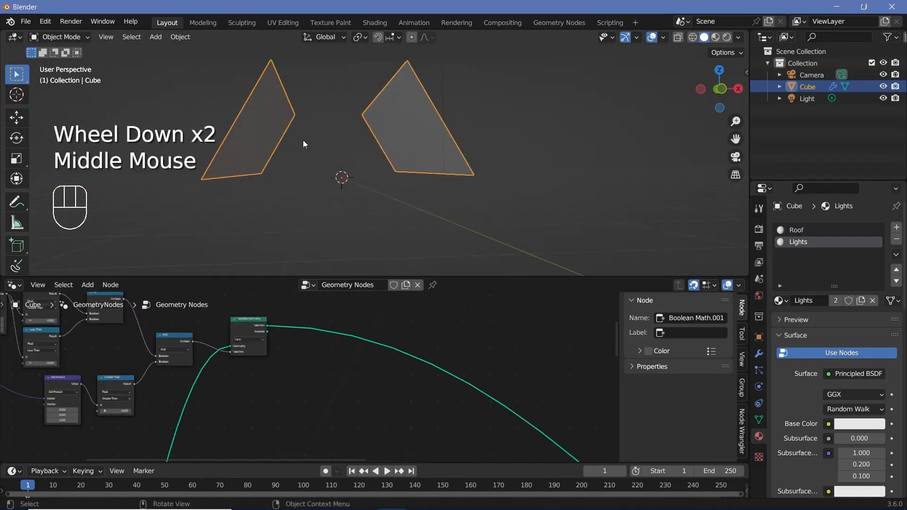
middle_click_drag(280, 133, 239, 116)
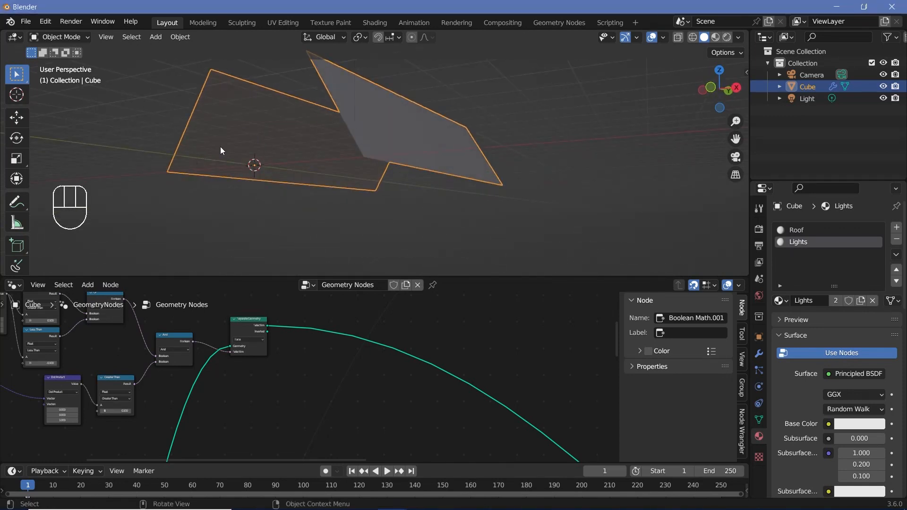
middle_click_drag(221, 151, 199, 120)
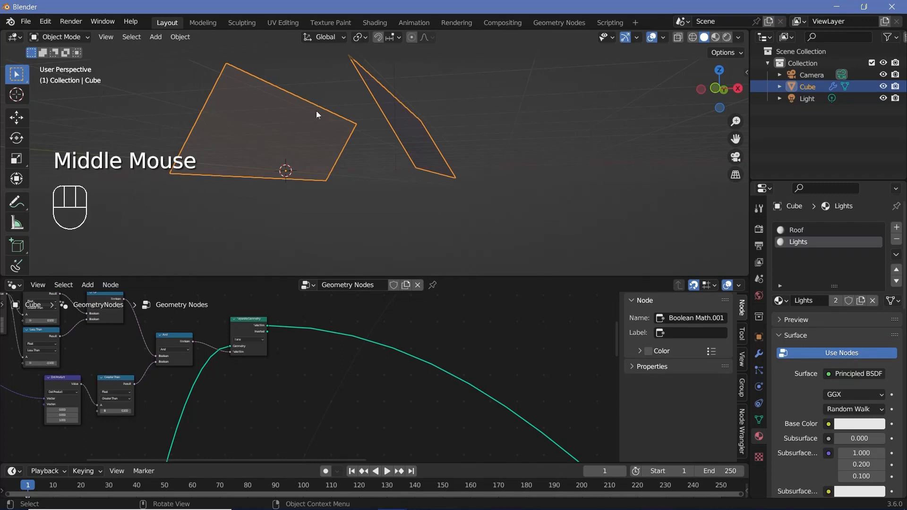
scroll(299, 347, "up", 2)
key("shift+a")
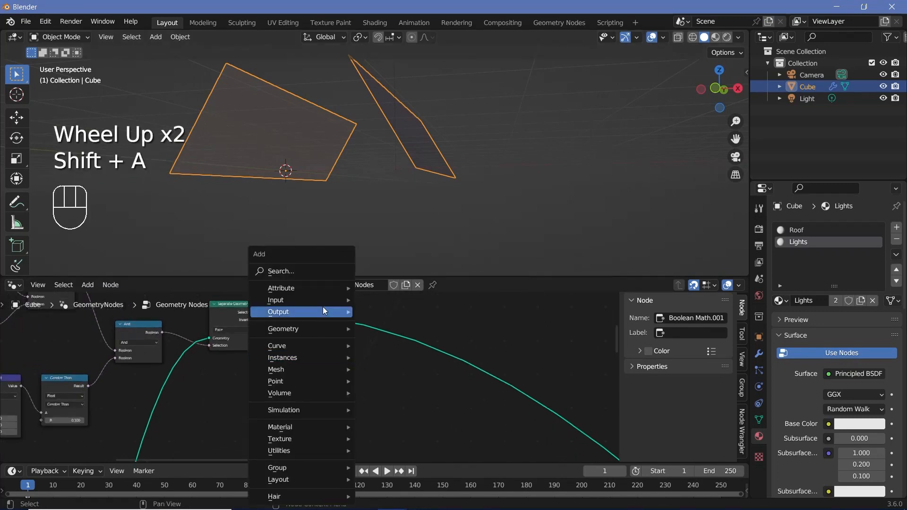
left_click(302, 269)
type("tri")
key("Return")
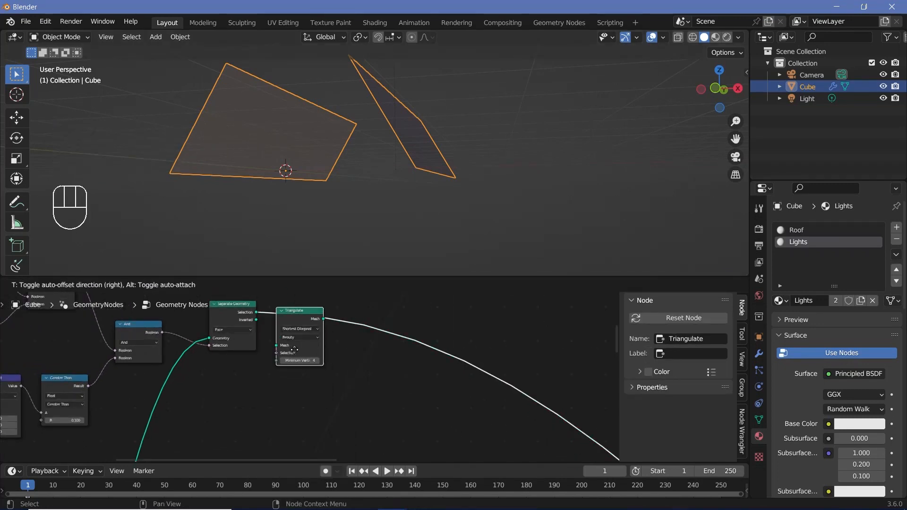
left_click(292, 347)
left_click_drag(296, 322, 282, 315)
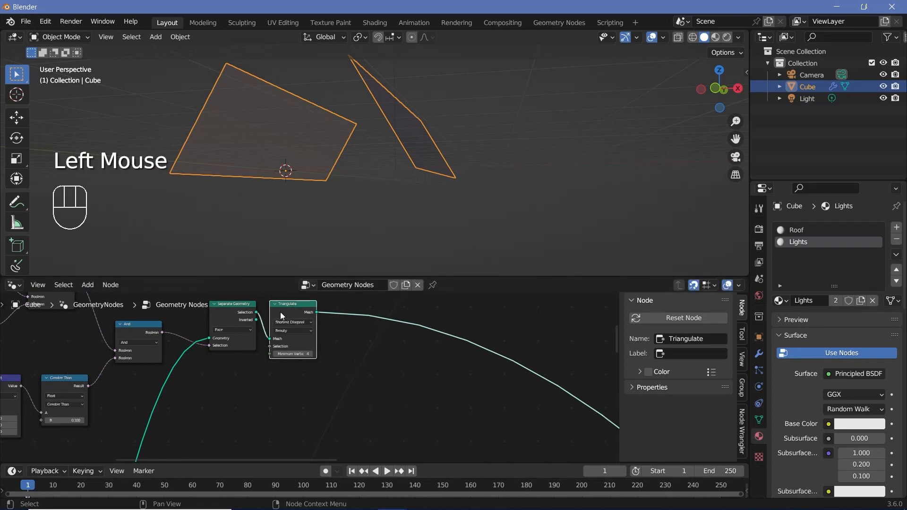
- Switch the viewport to wireframe shading and mute the Triangulate node
left_click(693, 38)
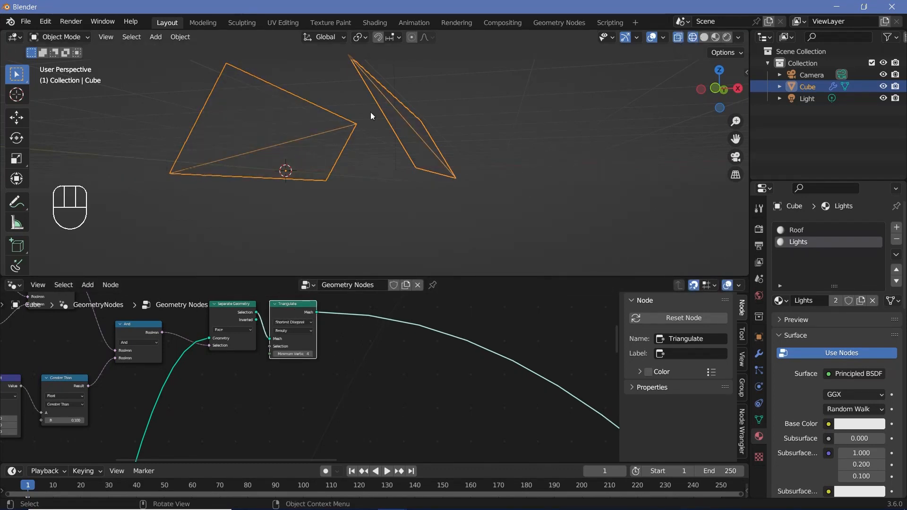
left_click(281, 305)
key("m")
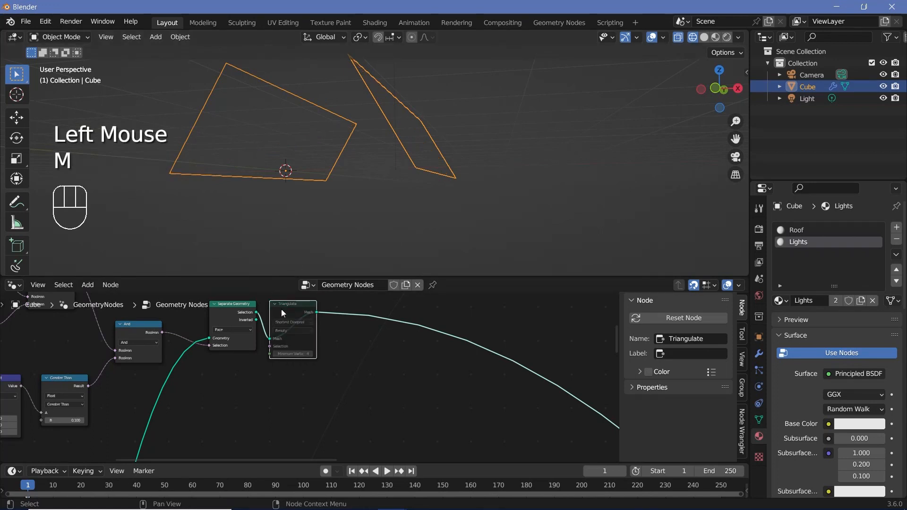
- Unmute the Triangulate node and insert a Subdivide Mesh node after it
middle_click_drag(272, 117, 318, 144)
key("m")
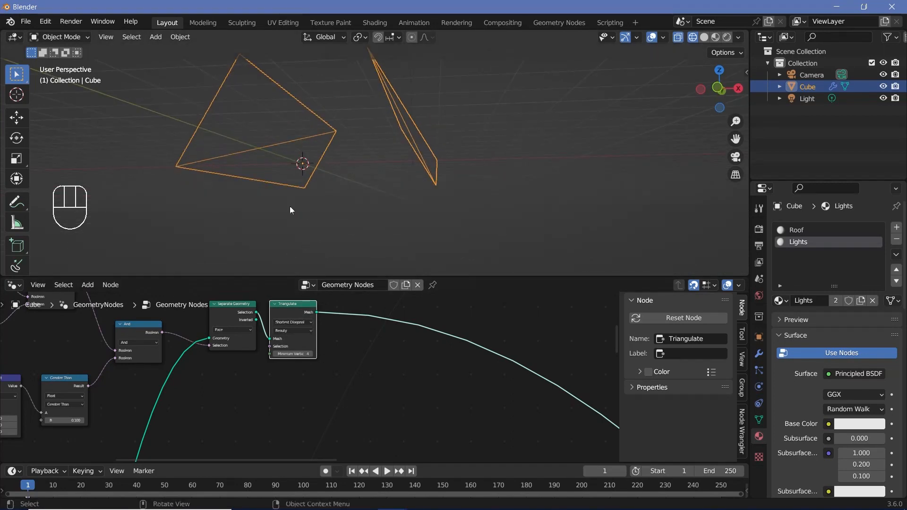
middle_click_drag(345, 358, 300, 374)
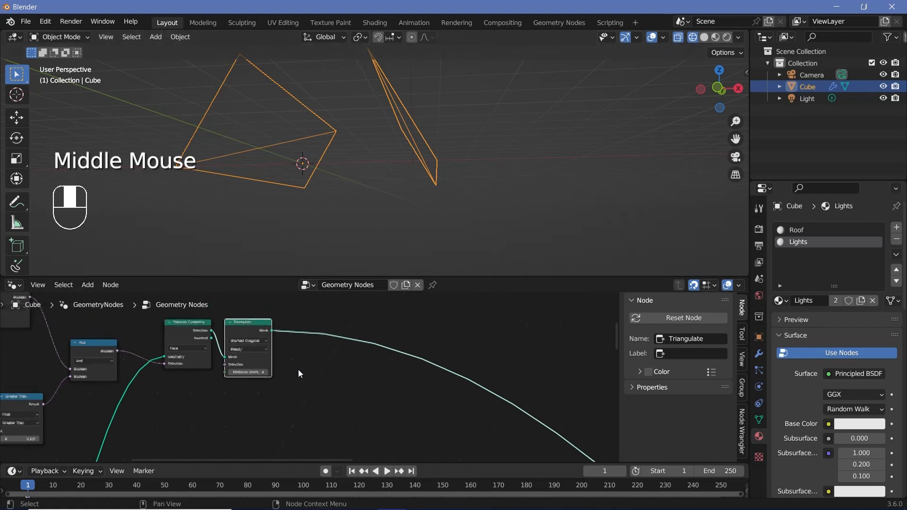
scroll(300, 375, "up", 1)
key("shift+a")
type("su")
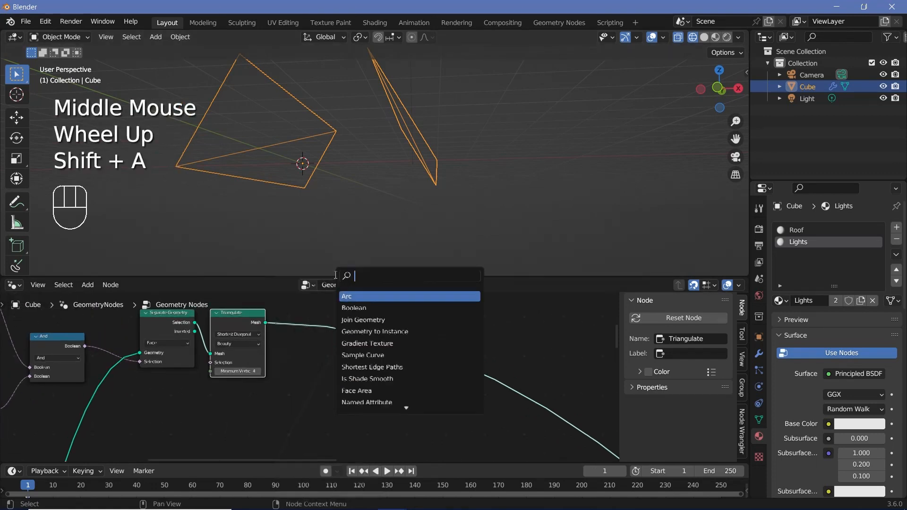
key("Return")
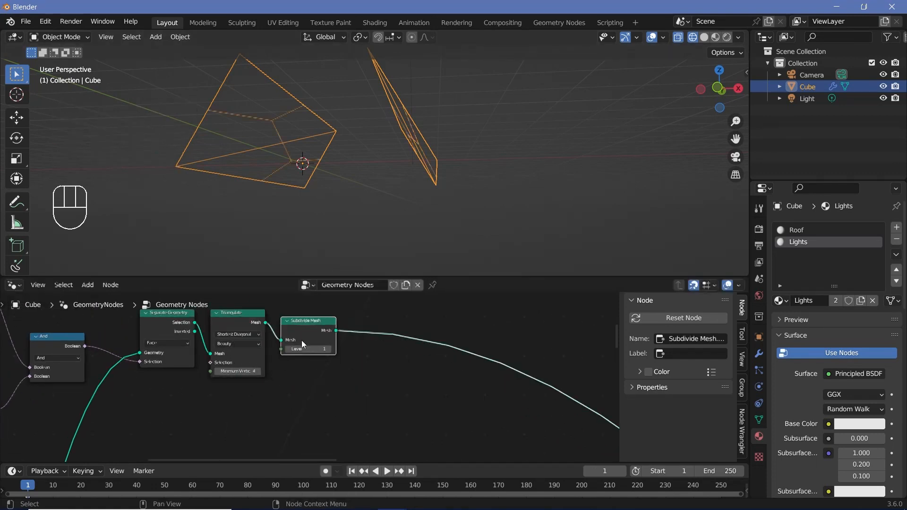
left_click(313, 330)
middle_click_drag(244, 101, 309, 197)
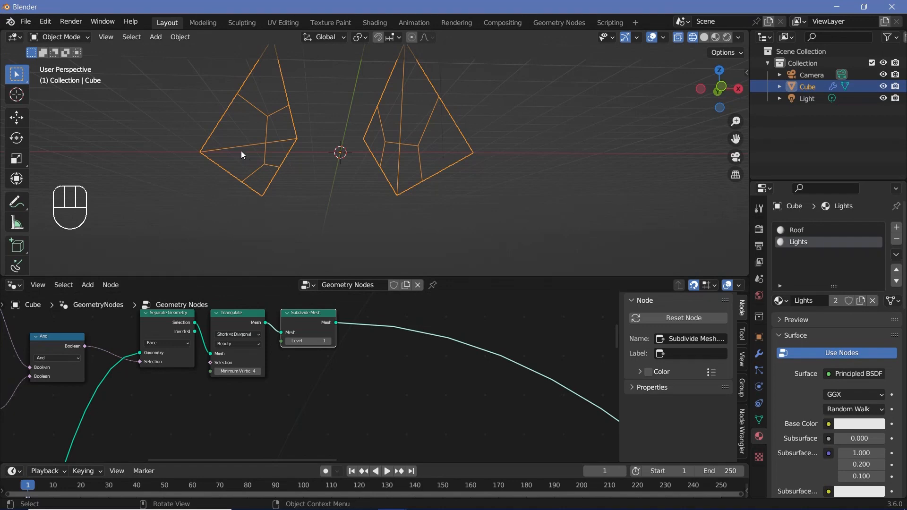
- Insert an Extrude Mesh node after Subdivide Mesh and set its Offset Scale to 0
middle_click_drag(416, 413, 370, 397)
key("shift+a")
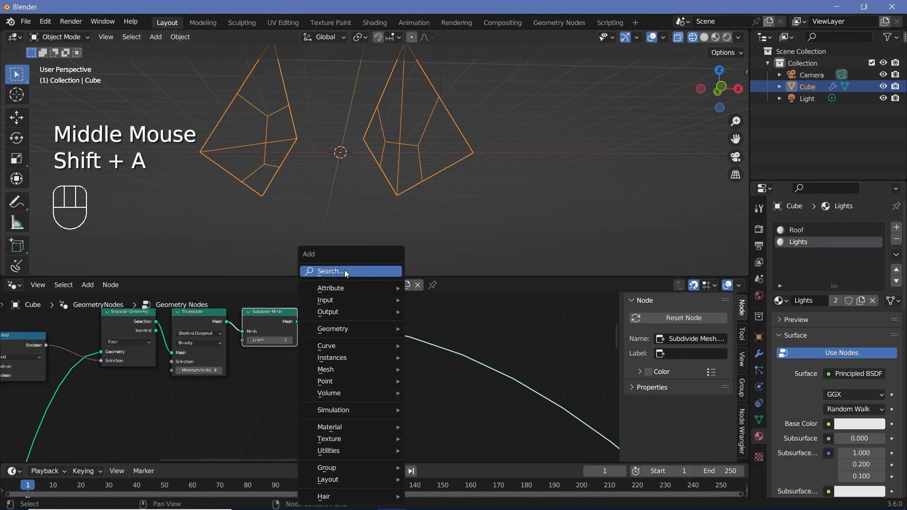
left_click(344, 270)
type("extrude")
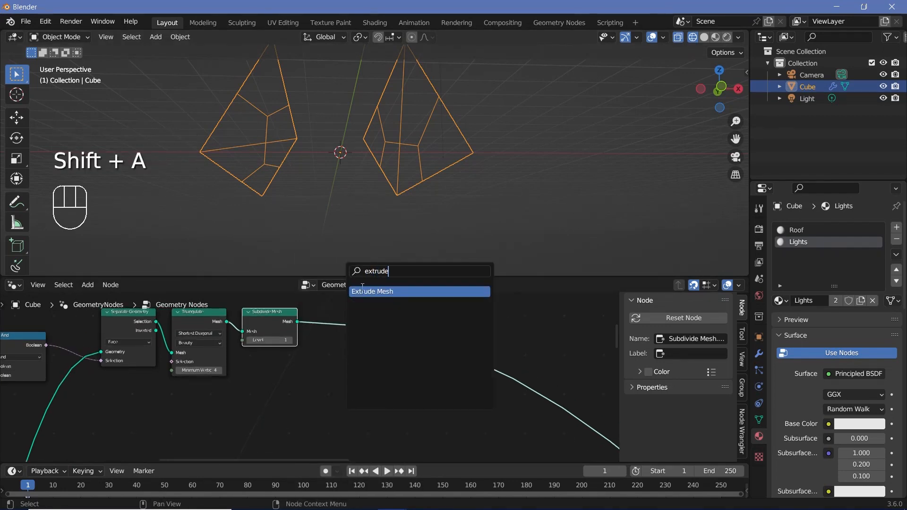
left_click(362, 290)
left_click(345, 370)
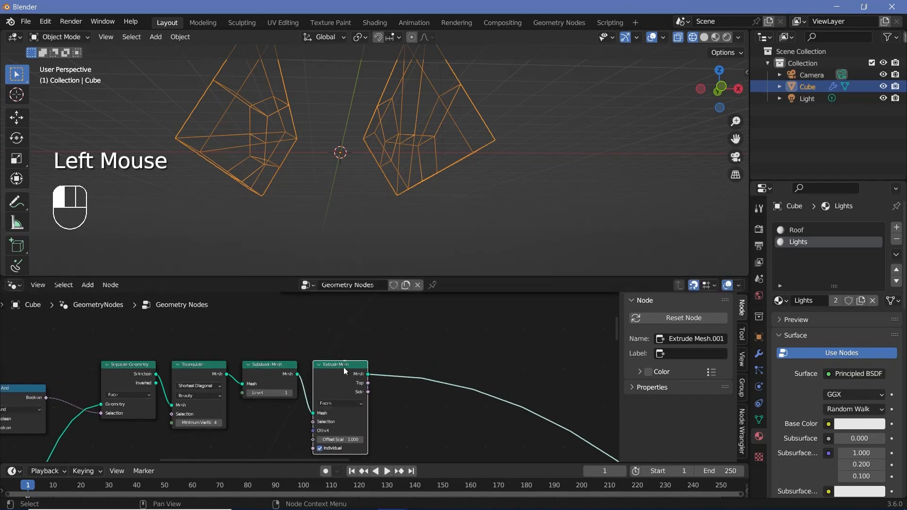
double_click(339, 439)
type("0")
key("Return")
- Insert a Scale Elements node after Extrude Mesh and set its Scale to 0.650
middle_click_drag(448, 424, 347, 381)
key("shift+a")
left_click(327, 273)
type("sca")
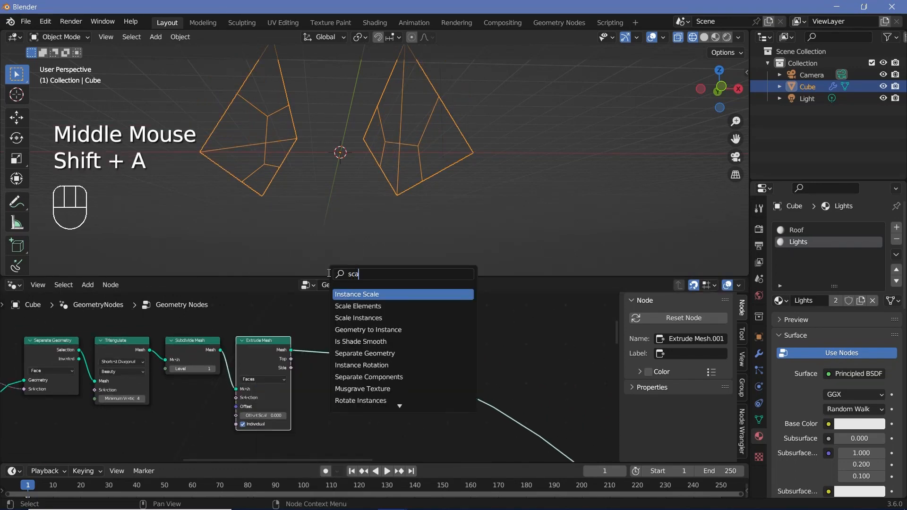
type("le")
left_click(358, 307)
left_click(353, 370)
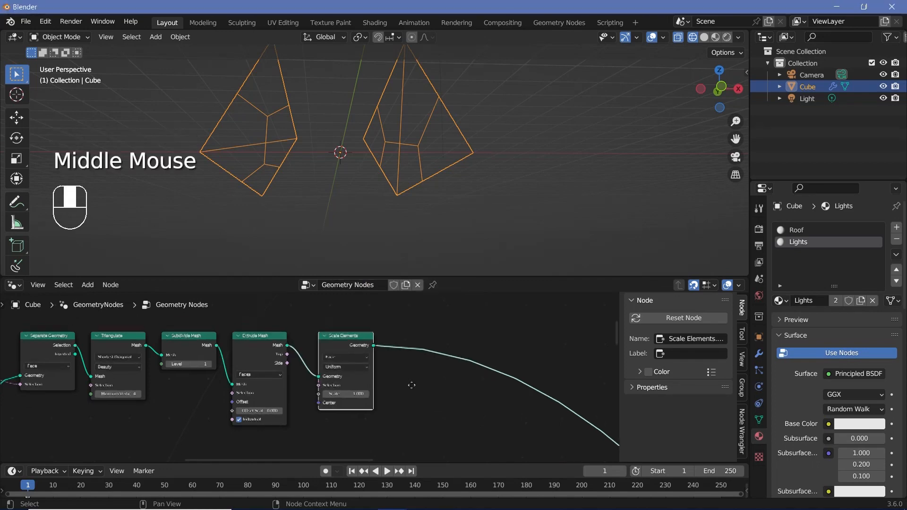
scroll(350, 387, "up", 2)
left_click(360, 390)
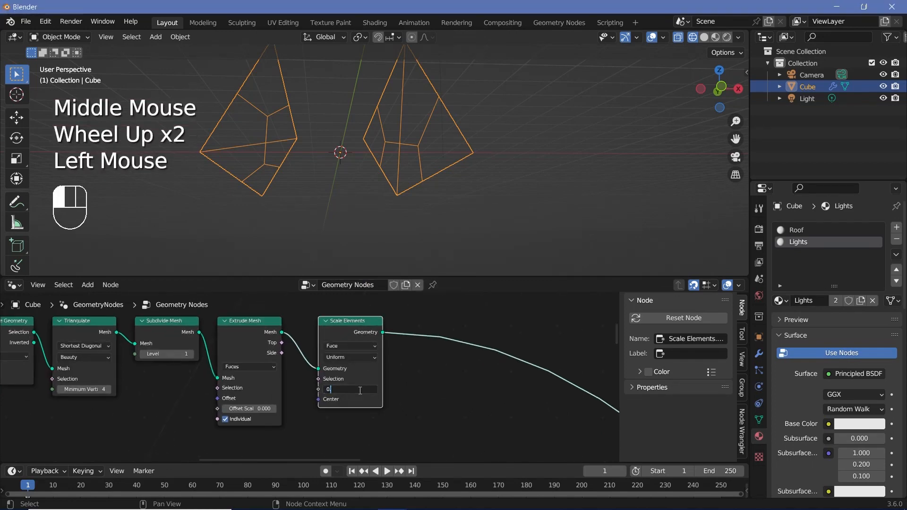
key("Return")
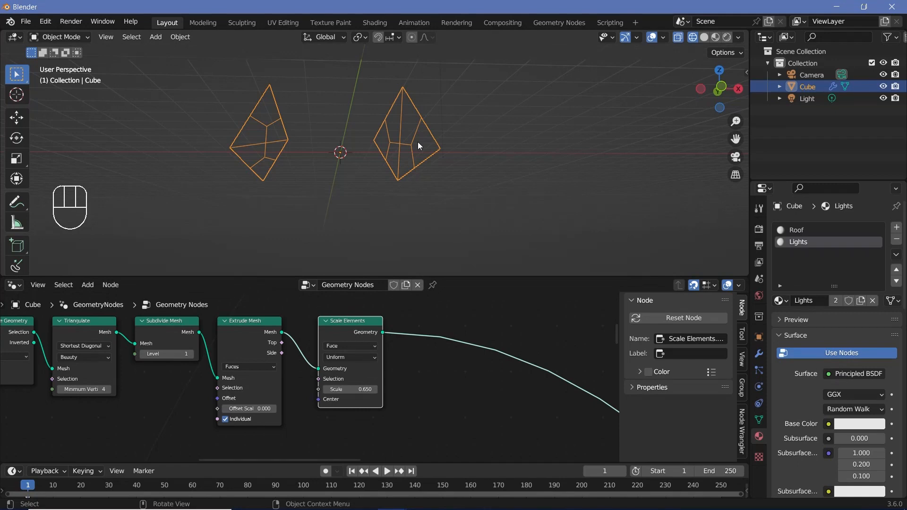
- Connect Extrude Mesh's Top output to Scale Elements' Selection input and switch the viewport to solid shading
left_click_drag(282, 352, 322, 380)
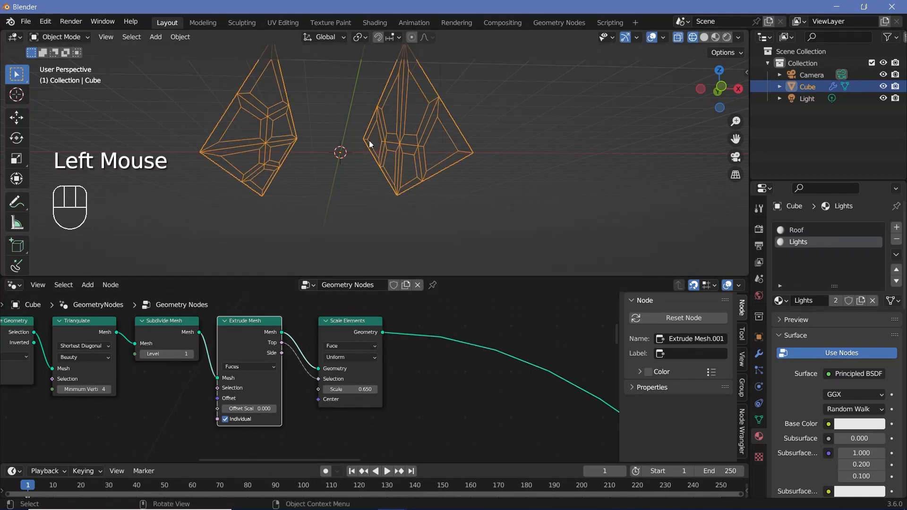
left_click(704, 38)
mouse_move(415, 133)
middle_mouse_down()
mouse_move(376, 137)
mouse_move(401, 140)
mouse_move(412, 121)
middle_mouse_up()
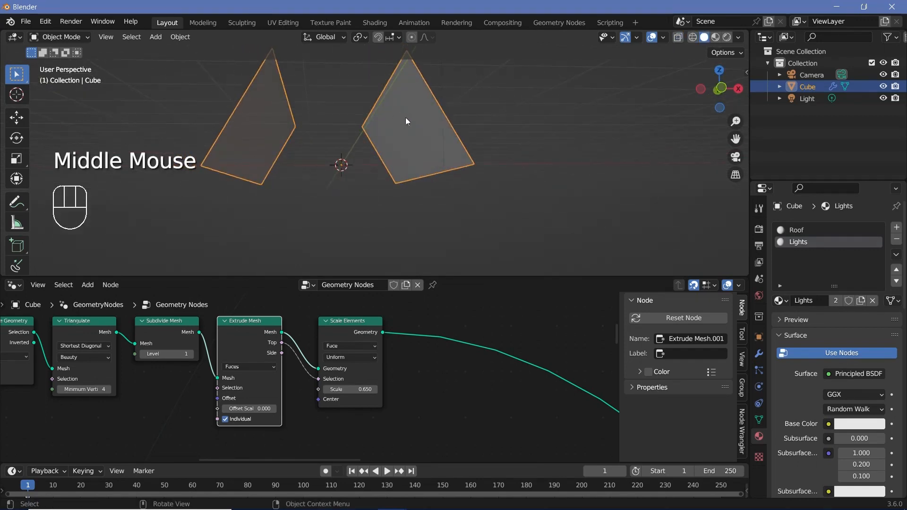
- Insert a Delete Geometry node after the Scale Elements node
left_click(257, 325)
middle_click_drag(421, 353, 376, 348)
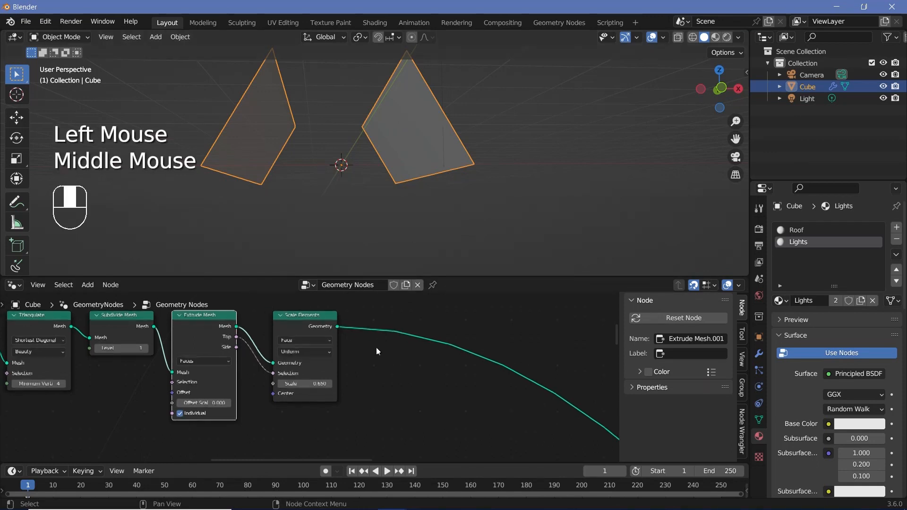
key("shift+a")
type("dele")
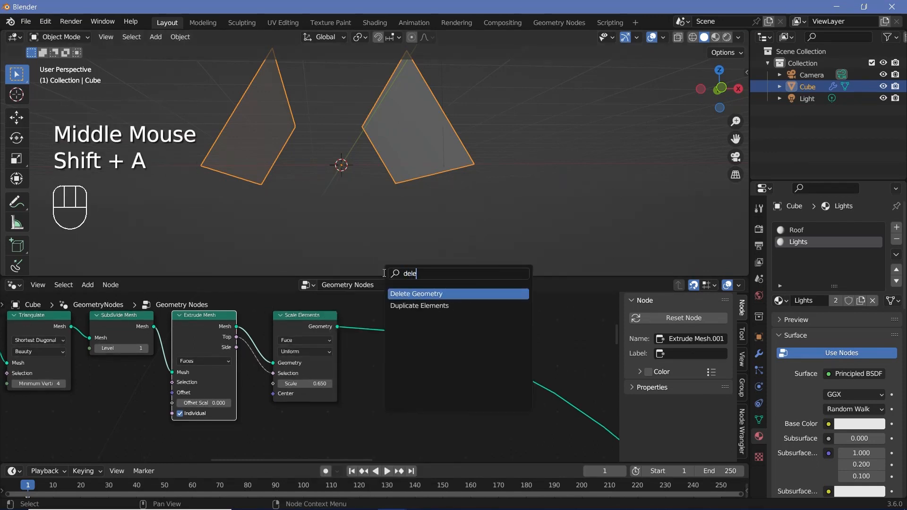
type("te")
key("Return")
left_click(405, 327)
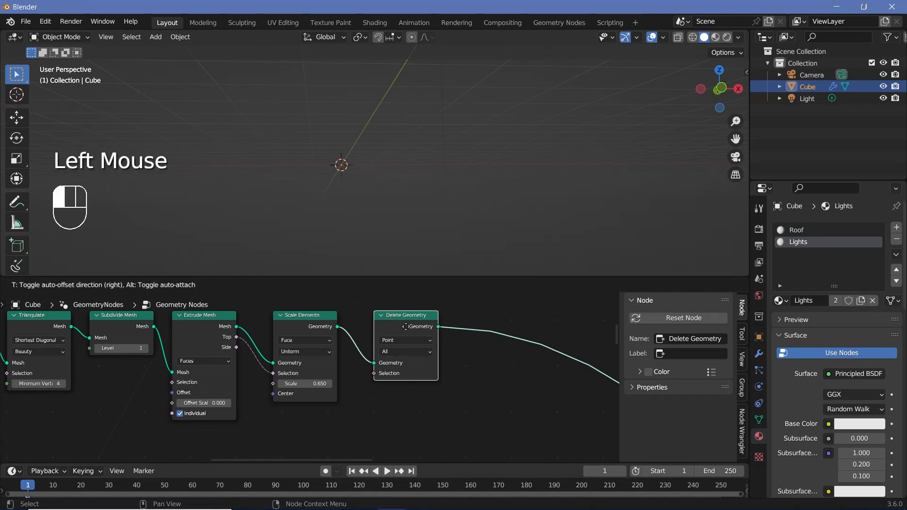
- Connect Extrude Mesh's Top output to Delete Geometry's Selection input and set the deletion domain to Face
left_click_drag(235, 337, 381, 373)
middle_click_drag(449, 151, 419, 138)
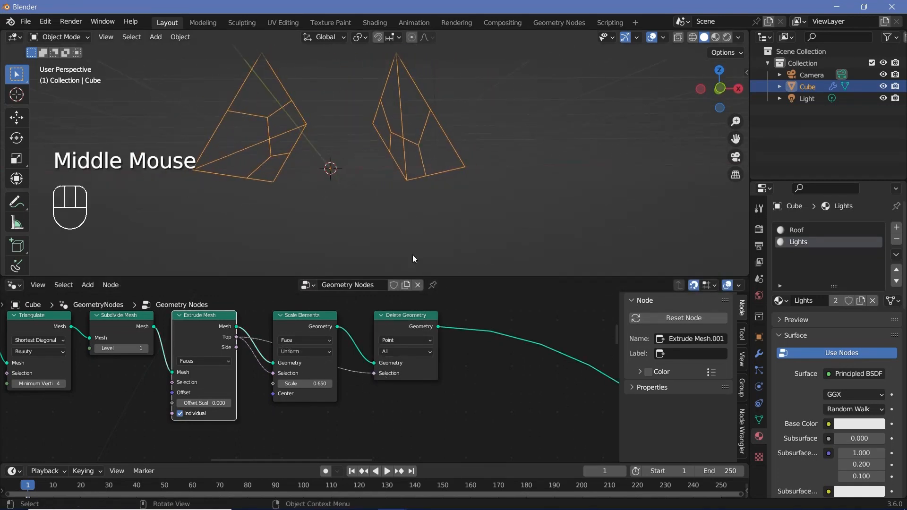
middle_click_drag(403, 345, 344, 347)
scroll(344, 348, "up", 2)
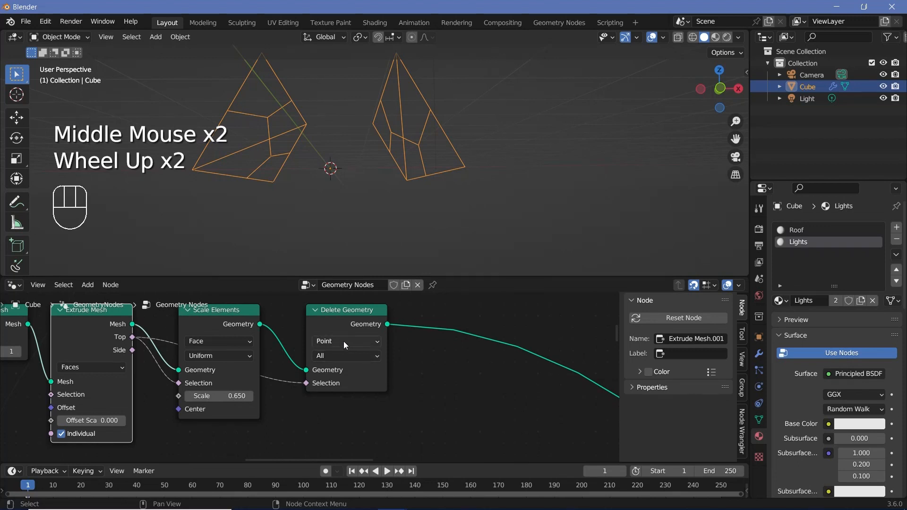
left_click(344, 343)
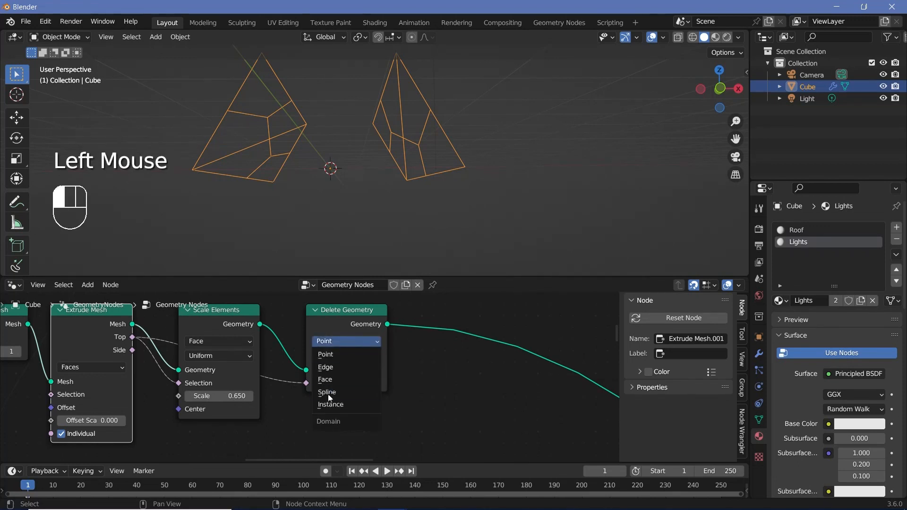
left_click(332, 381)
middle_click_drag(387, 151, 432, 158)
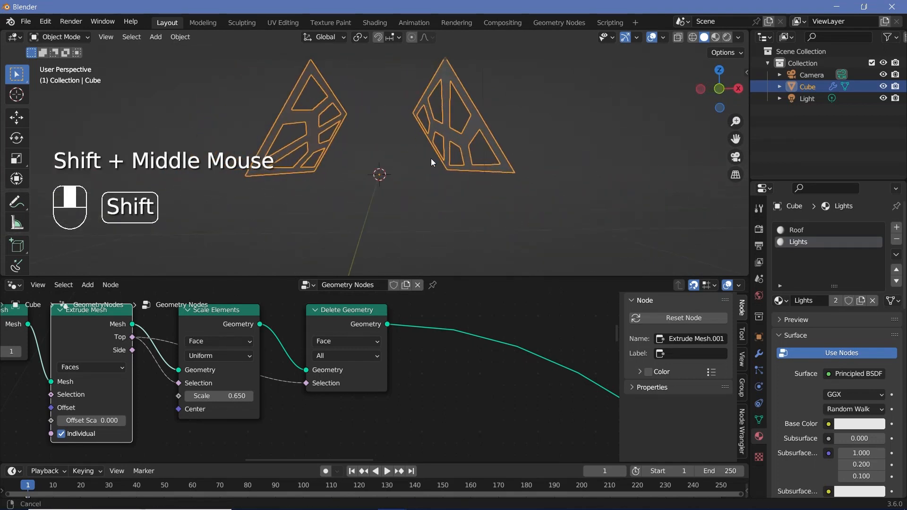
- Duplicate the Extrude Mesh node and insert the copy after the Delete Geometry node
scroll(453, 361, "down", 2)
middle_click_drag(216, 383, 135, 367)
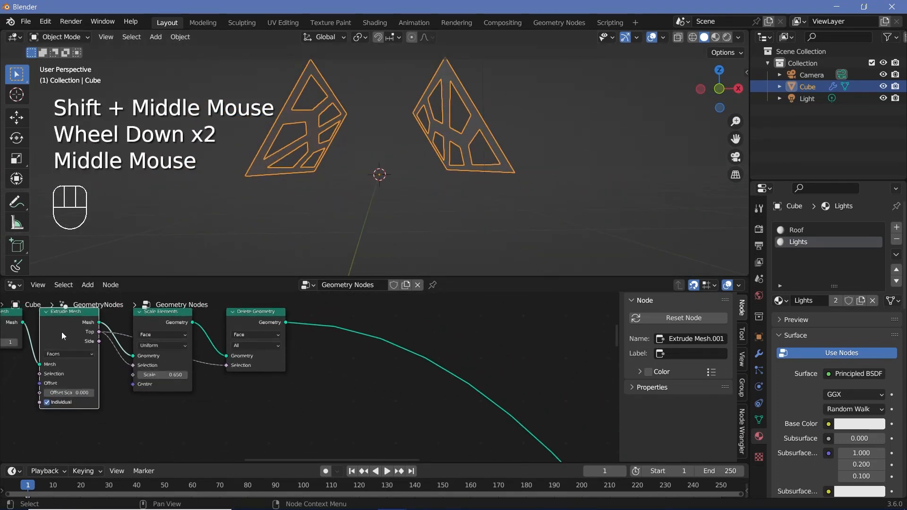
left_click(78, 320)
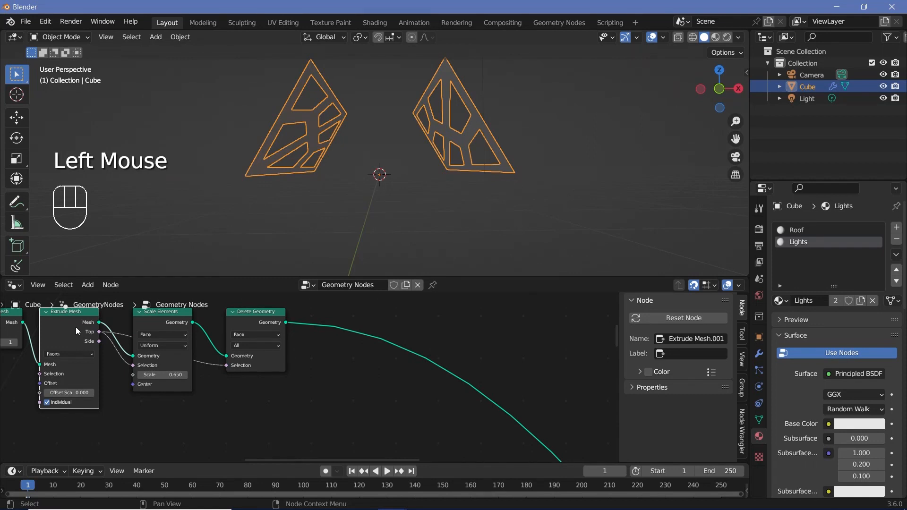
key("shift+d")
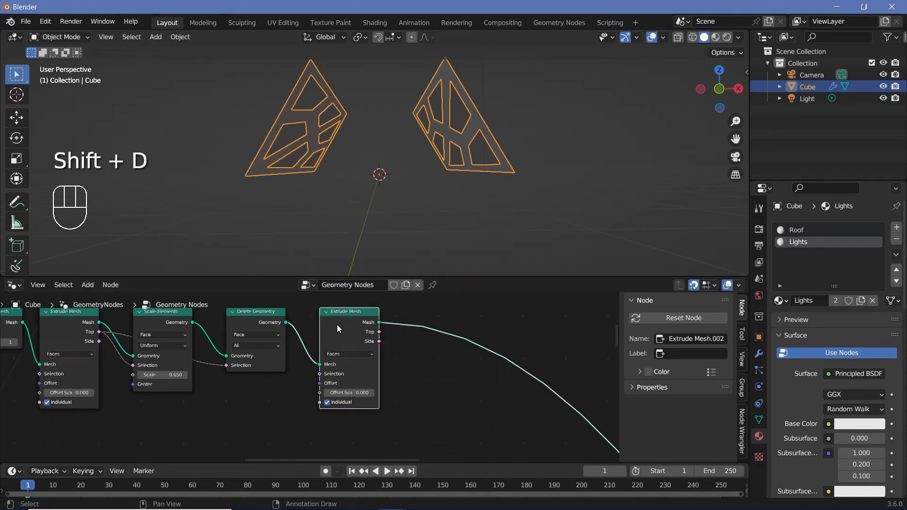
left_click(360, 397)
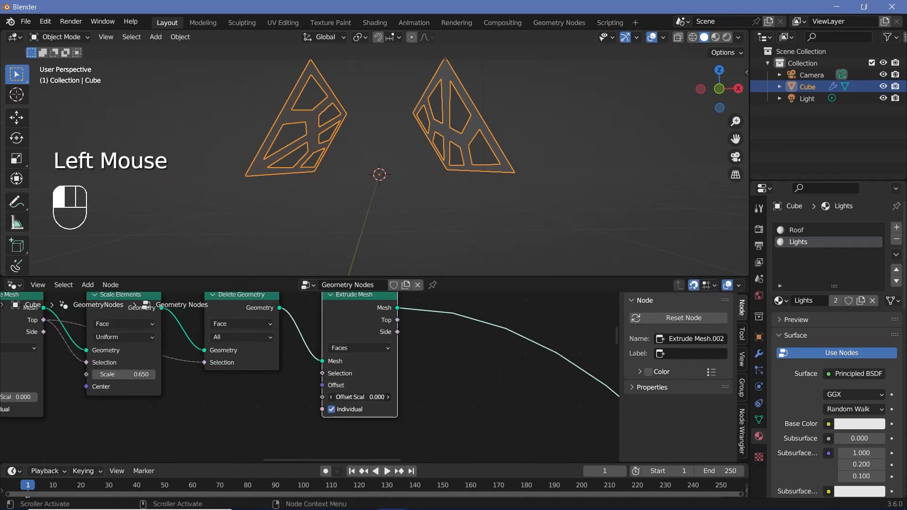
- Try an Offset Scale of -0.400 on the duplicated Extrude Mesh node and inspect the wall frames
left_click_drag(360, 397, 341, 397)
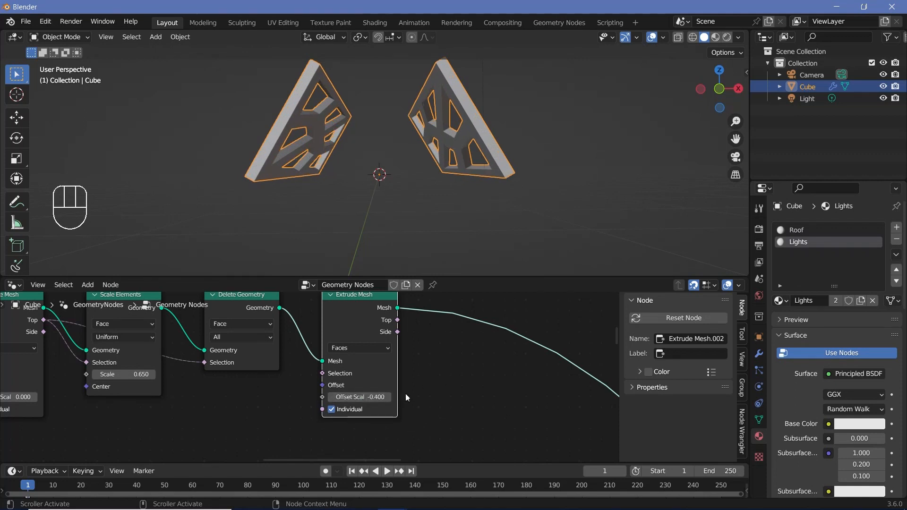
scroll(382, 396, "up", 2)
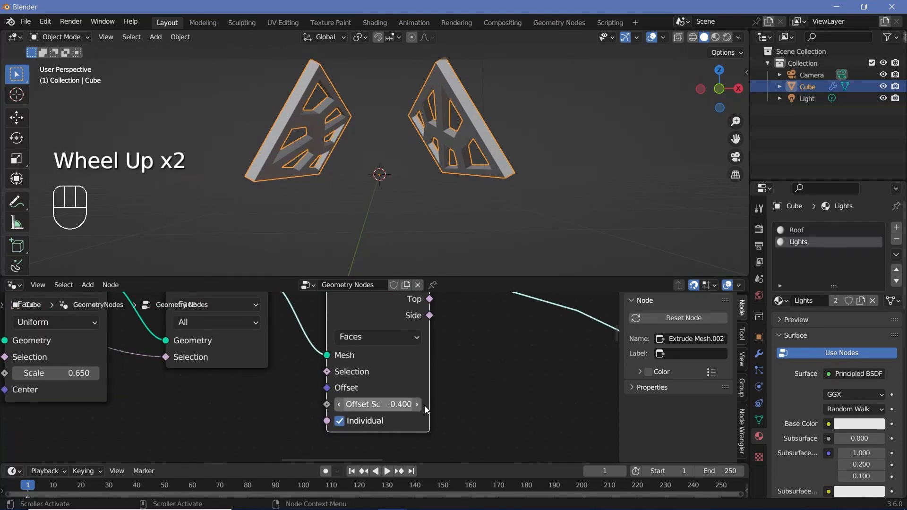
middle_click_drag(484, 211, 298, 147, "shift")
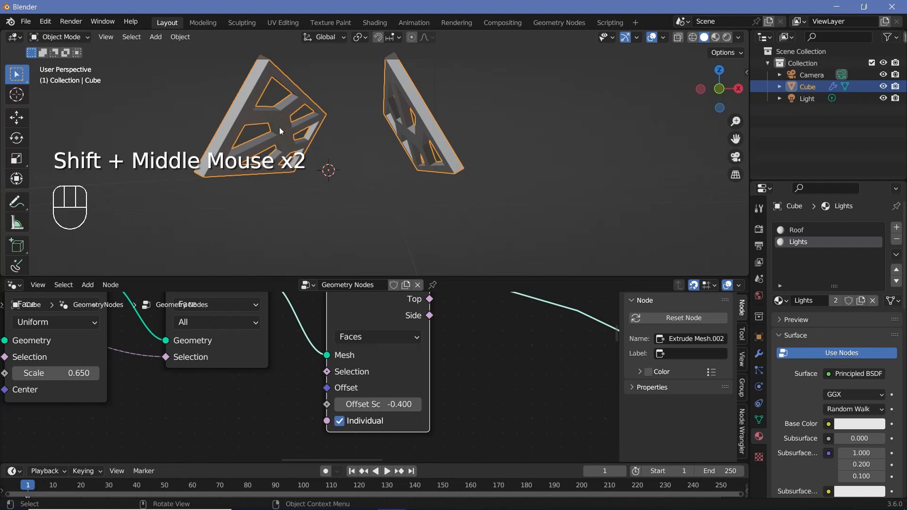
key("shift")
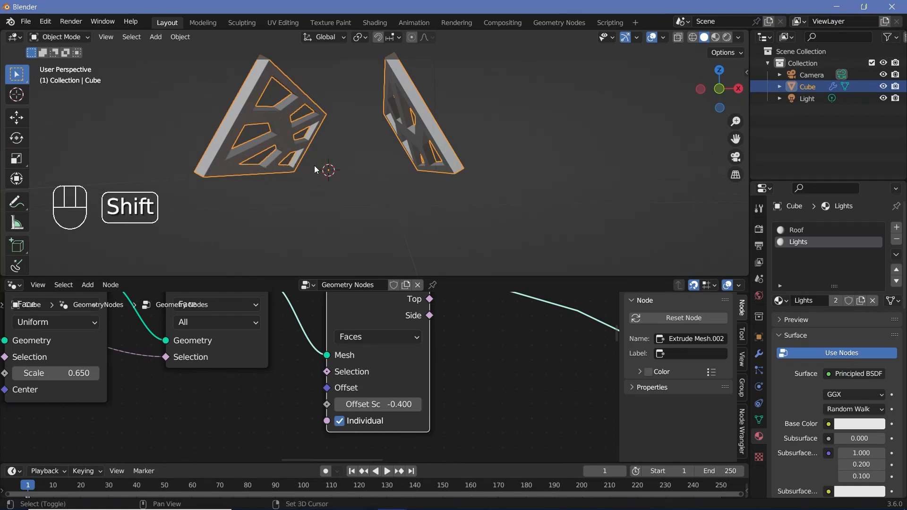
middle_click_drag(314, 166, 344, 168, "shift")
- Set the duplicated Extrude Mesh node's Offset Scale to 0.260 and disable its Individual option
left_click_drag(385, 403, 422, 404, "shift")
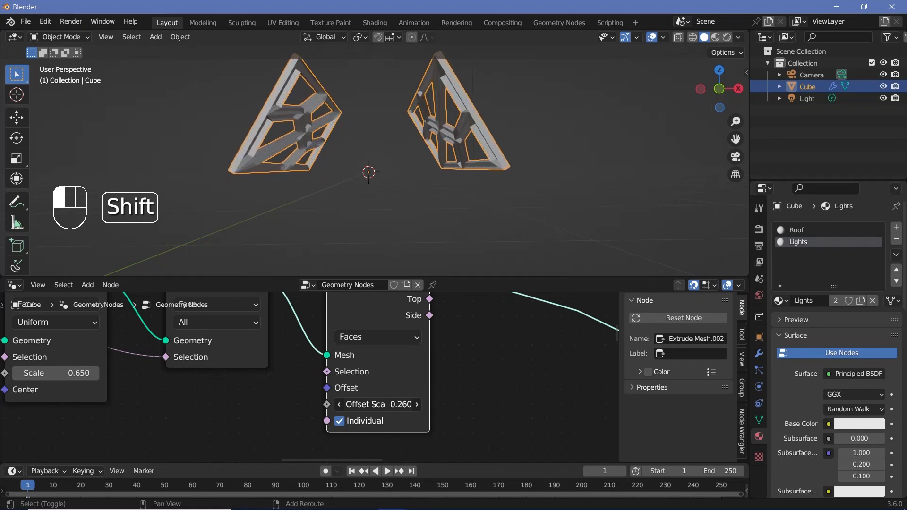
middle_click_drag(364, 194, 368, 209, "shift")
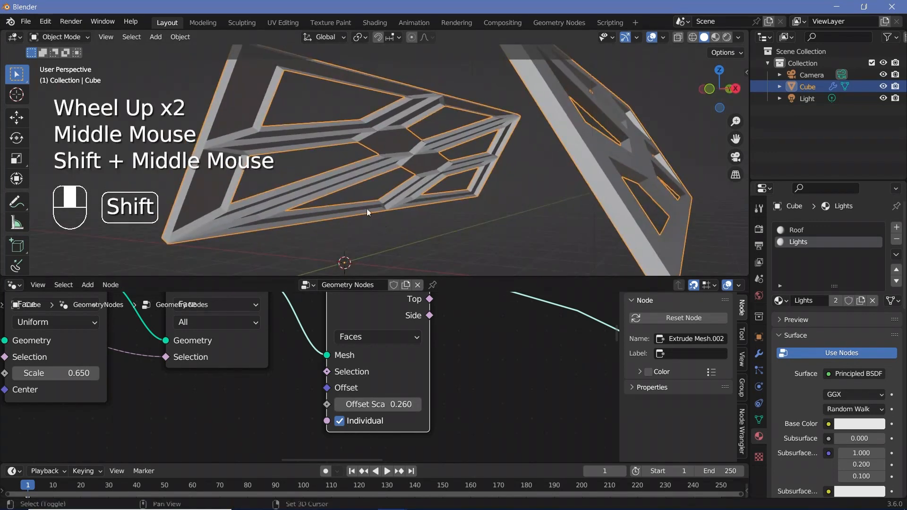
scroll(369, 204, "up", 1)
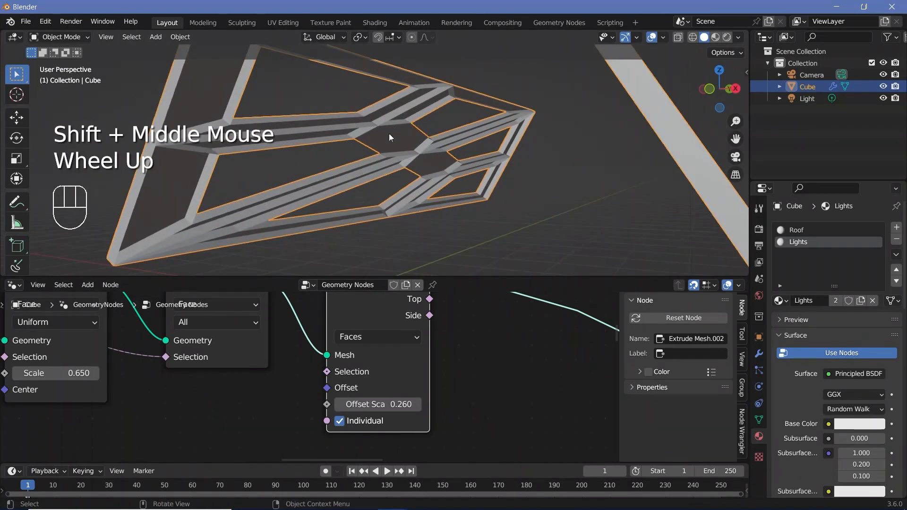
left_click(339, 421)
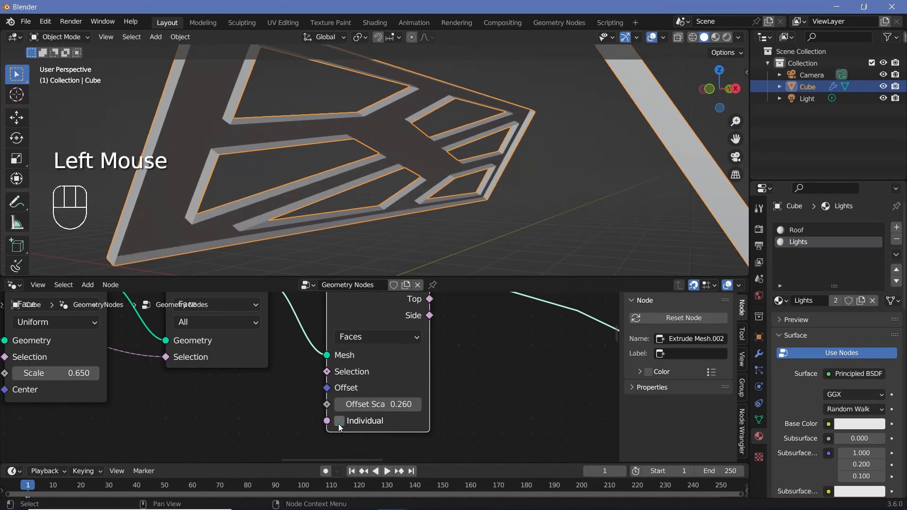
middle_click_drag(368, 258, 389, 180)
- Insert a Join Geometry node on the output of the last Extrude Mesh node
scroll(301, 347, "down", 2)
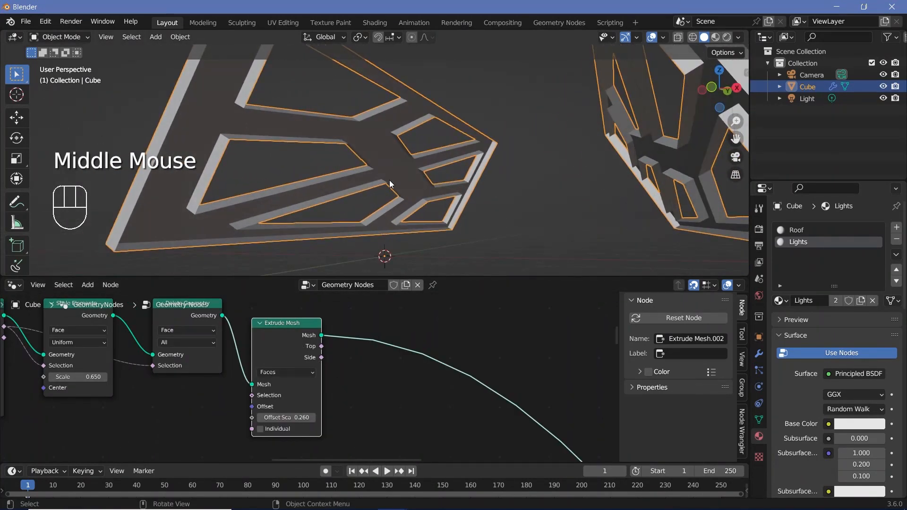
key("shift+a")
left_click(356, 271)
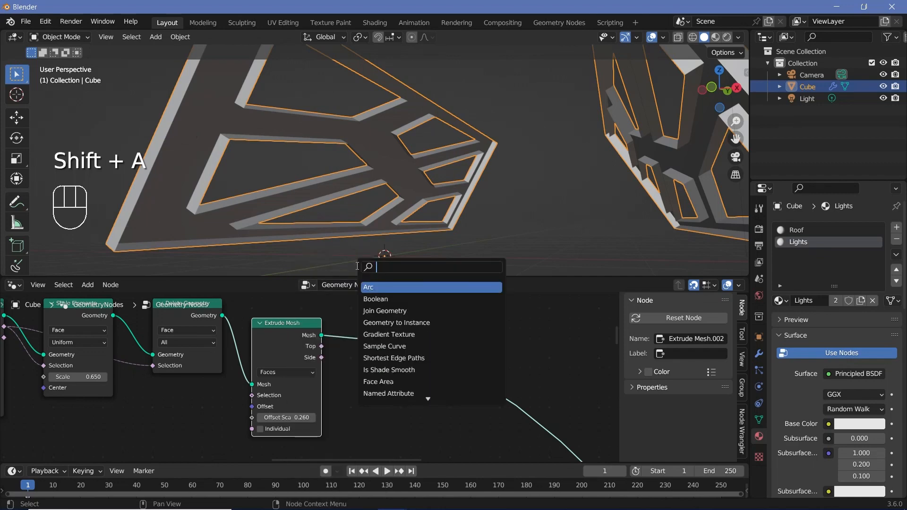
type("join")
key("Return")
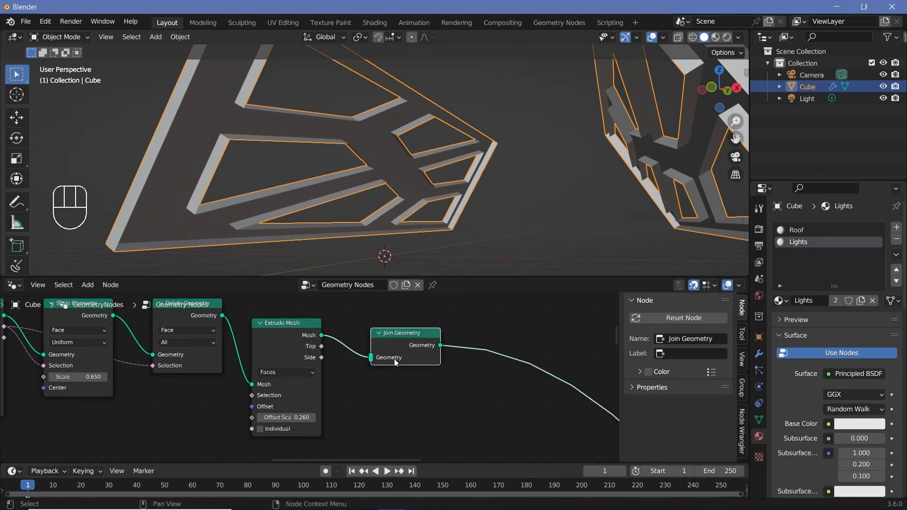
left_click(395, 334)
left_click_drag(394, 335, 394, 325)
- Move the last Extrude Mesh node lower and connect Delete Geometry's output directly to the Join Geometry node as well
middle_click_drag(350, 338, 370, 390)
left_click_drag(307, 379, 316, 408)
middle_click_drag(272, 356, 255, 317)
left_click_drag(307, 389, 307, 379)
left_click_drag(226, 330, 374, 341)
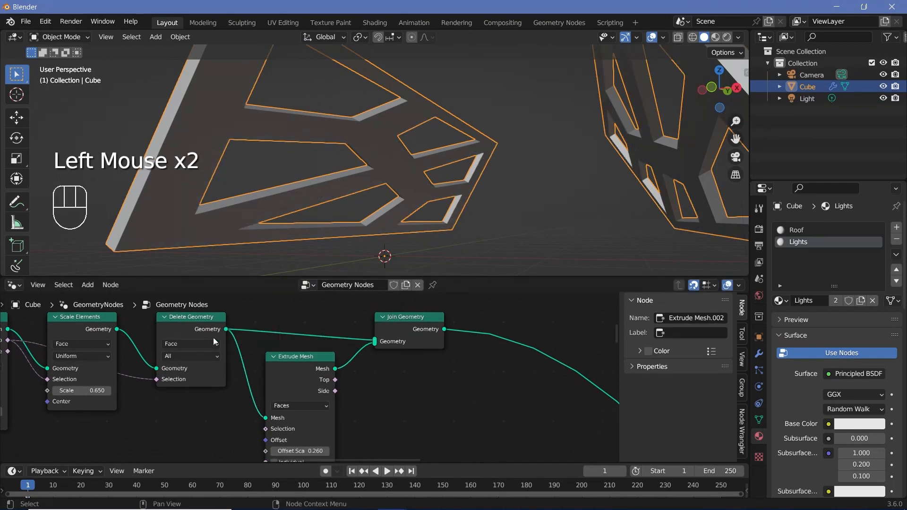
middle_click_drag(347, 193, 267, 132)
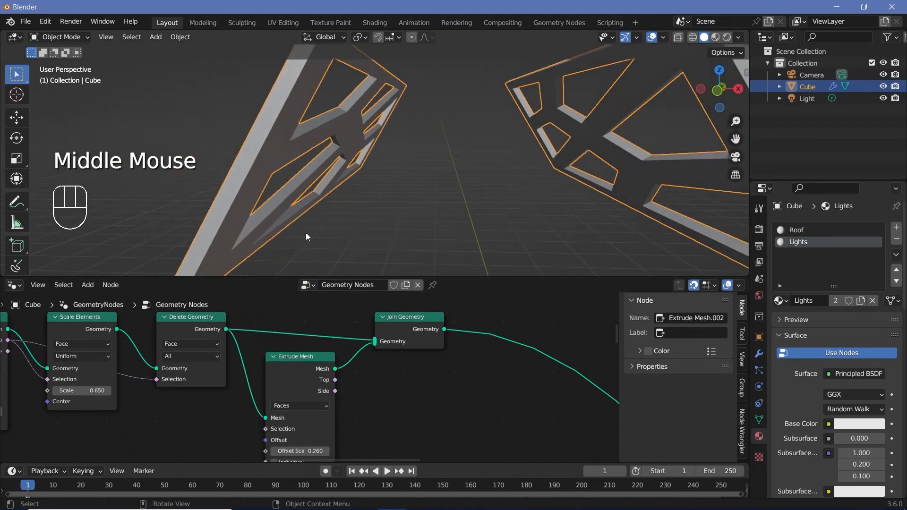
- Insert a Flip Faces node on the direct link between Delete Geometry and Join Geometry
key("shift+a")
left_click(285, 268)
type("flip")
key("Return")
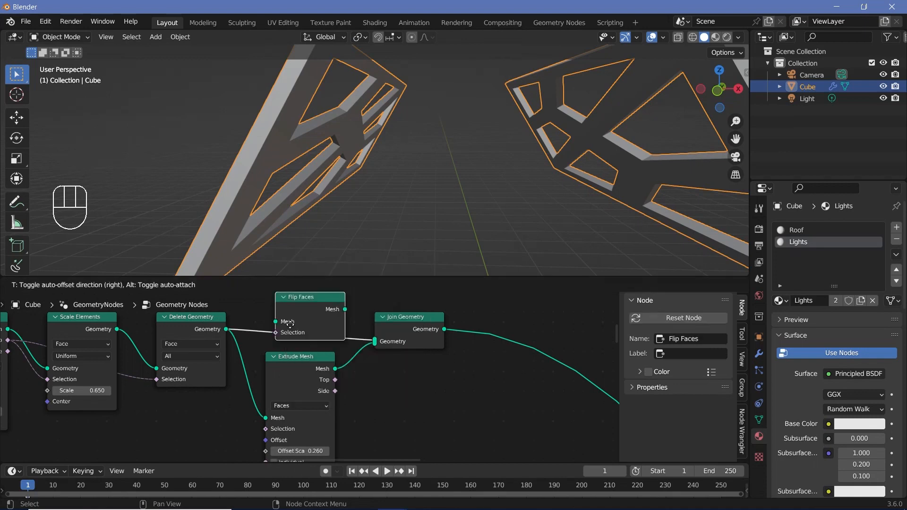
left_click(245, 341)
middle_click_drag(406, 227, 491, 128, "shift")
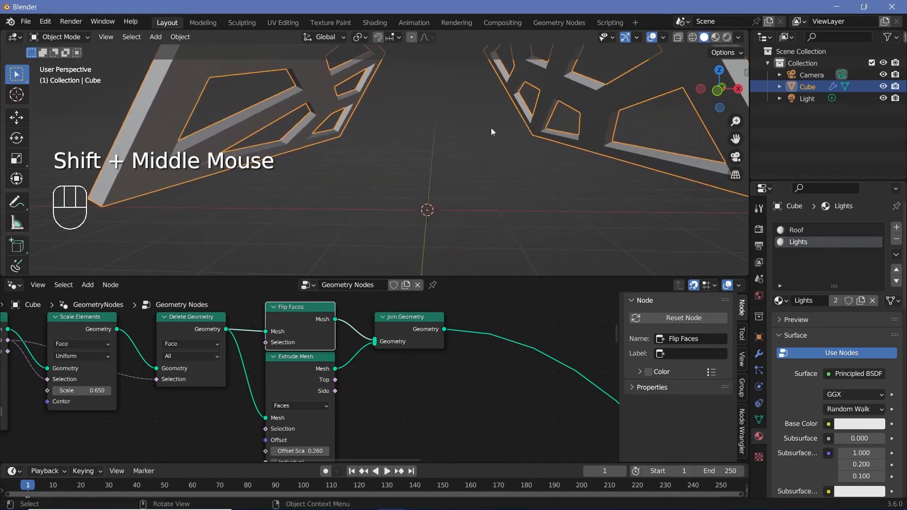
- Set the last Extrude Mesh node's Offset Scale to 0.200 and check the wall frames' thickness
middle_click_drag(369, 408, 388, 359)
left_click(319, 400)
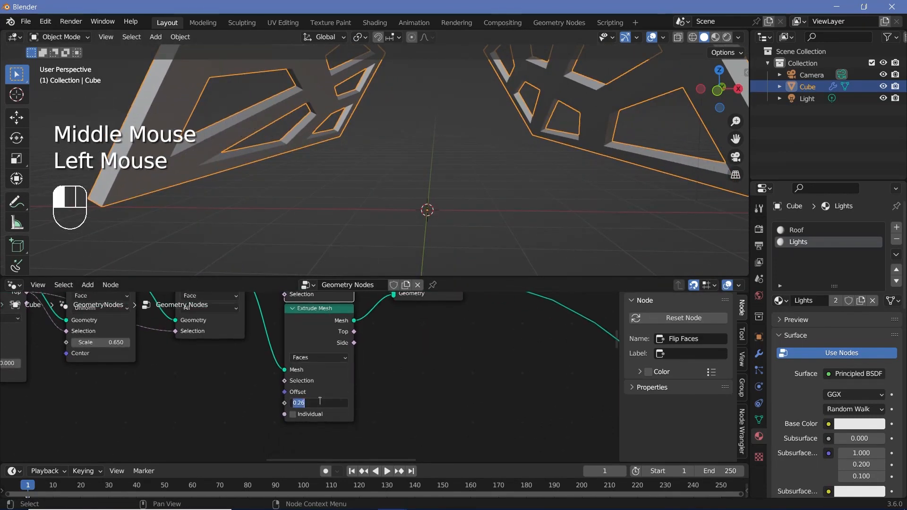
type("0")
key("Return")
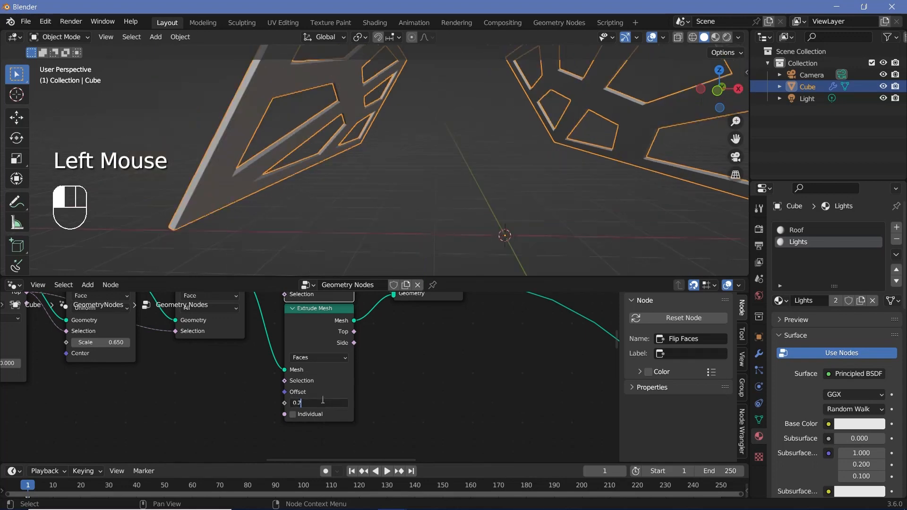
key("Return")
middle_click_drag(491, 184, 461, 180, "shift")
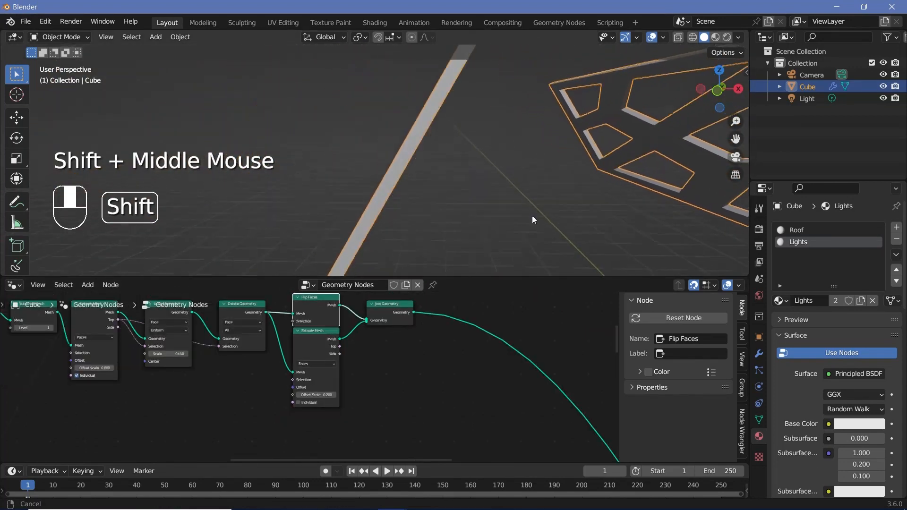
middle_click_drag(532, 216, 460, 174, "shift")
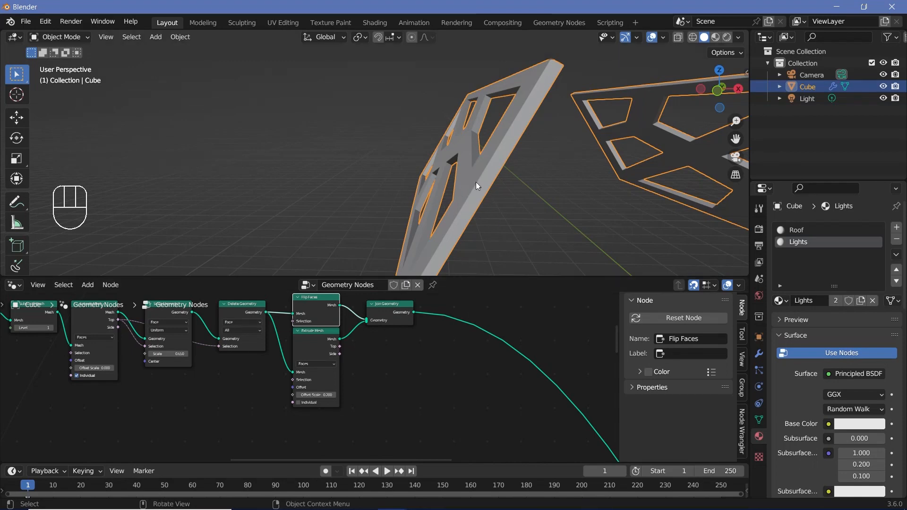
- Insert a Merge by Distance node after Join Geometry and place it close beside that node
middle_click_drag(427, 303, 374, 291)
scroll(374, 291, "up", 1)
key("shift+a")
left_click(371, 273)
type("merge")
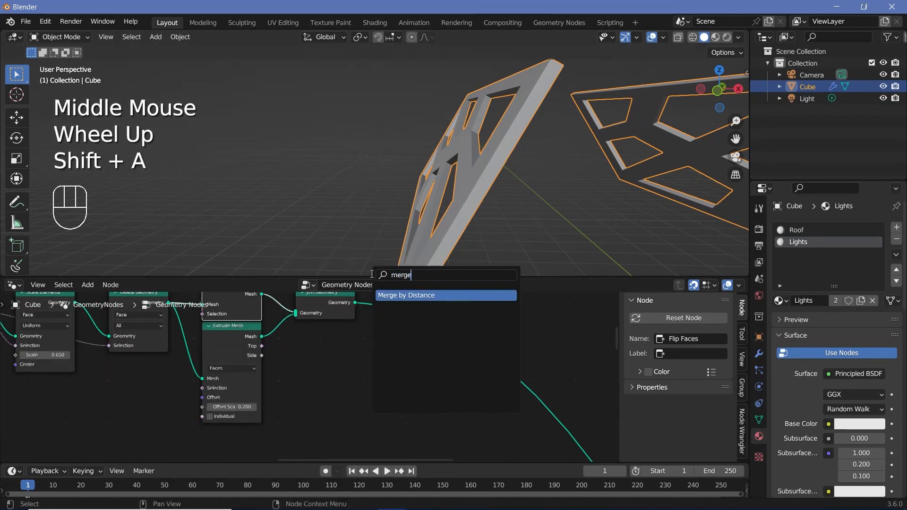
key("Return")
left_click(388, 302)
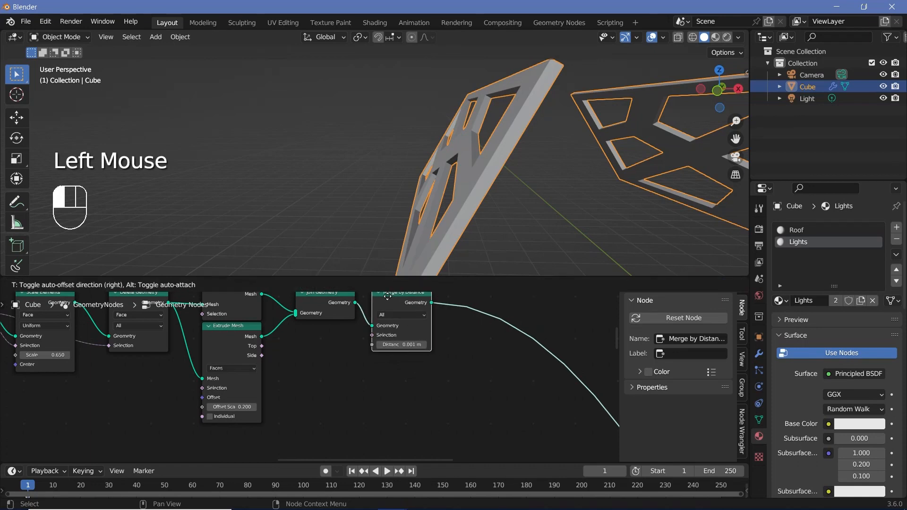
middle_click_drag(523, 121, 475, 129, "shift")
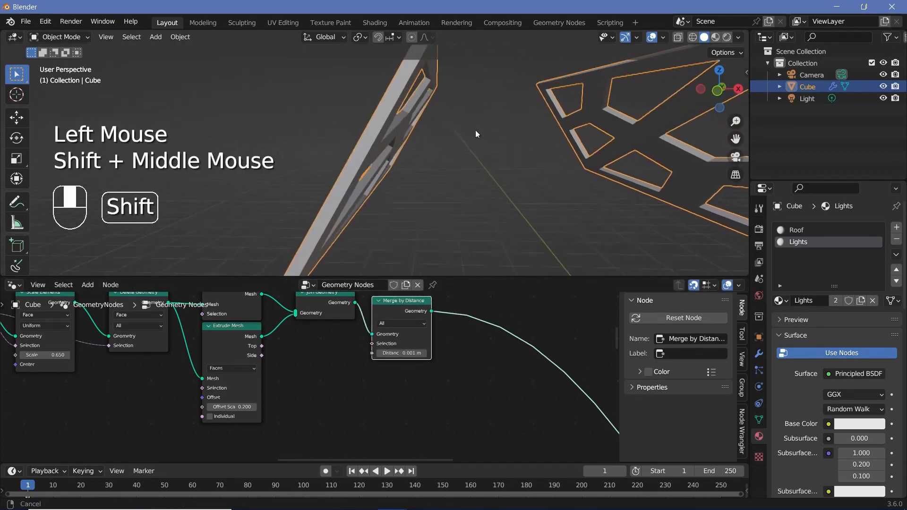
middle_click_drag(238, 290, 288, 335)
left_click(288, 335)
left_click(297, 392)
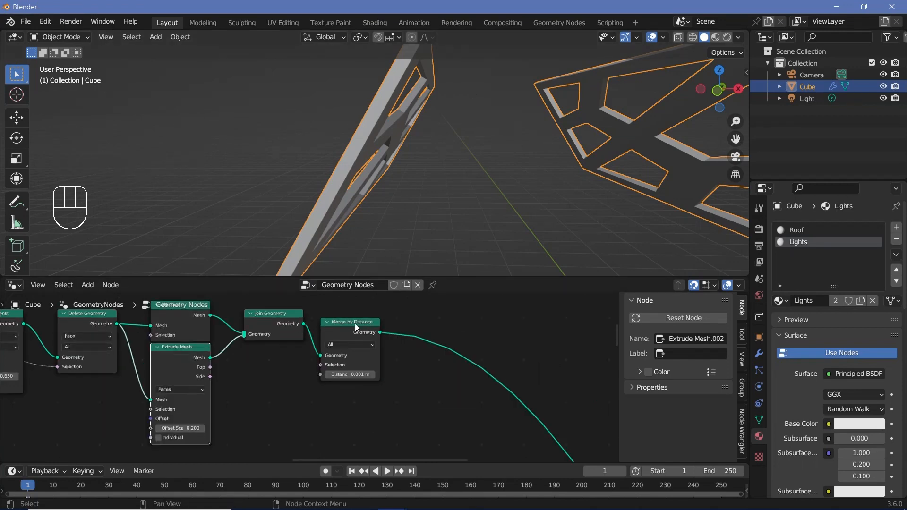
left_click_drag(355, 324, 346, 318)
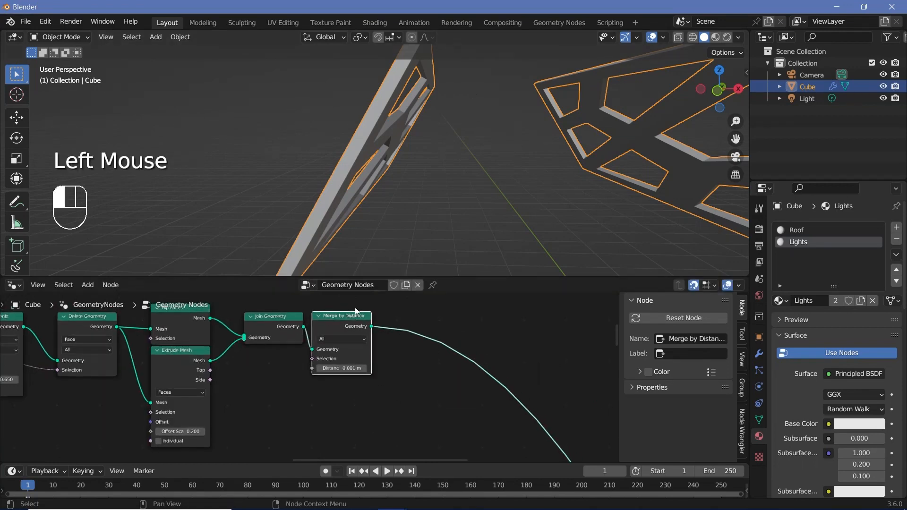
middle_click_drag(491, 131, 285, 119, "shift")
- Insert a Set Material node after the Merge by Distance node
middle_click_drag(423, 392, 418, 364)
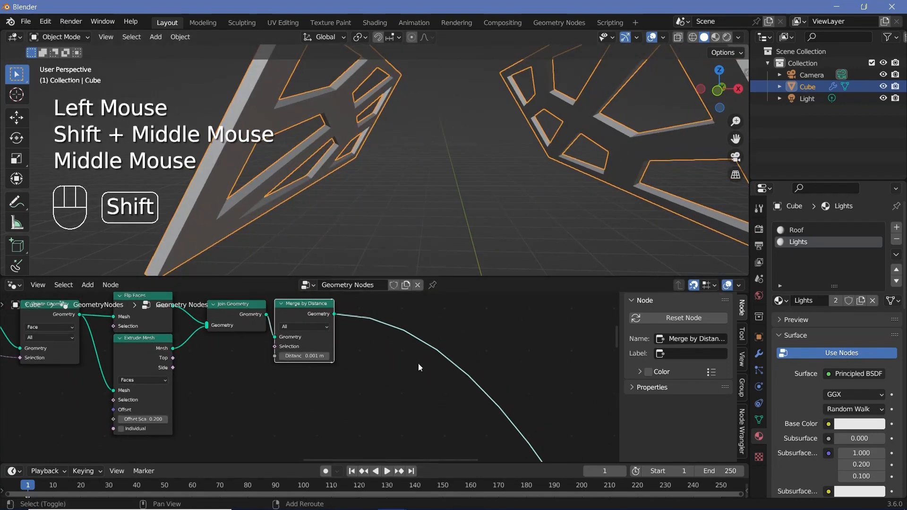
key("shift+a")
left_click(401, 274)
type("set")
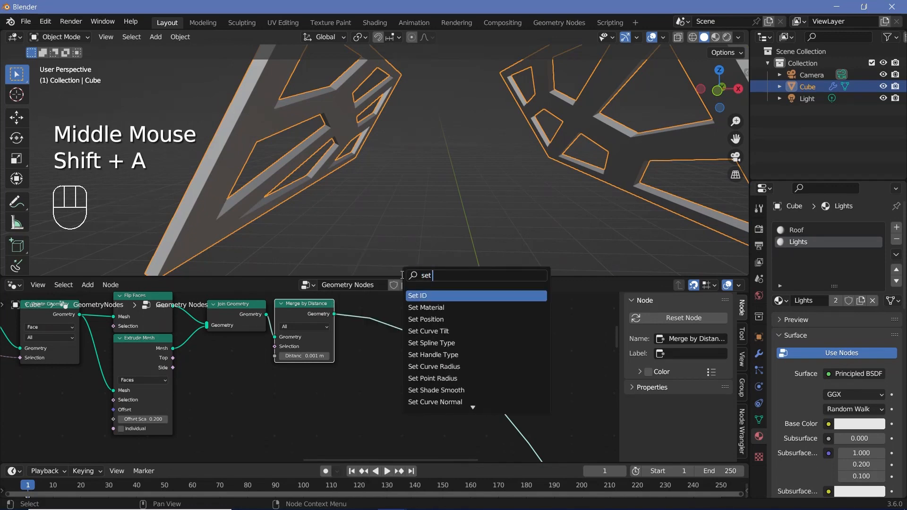
key("Return")
left_click(383, 328)
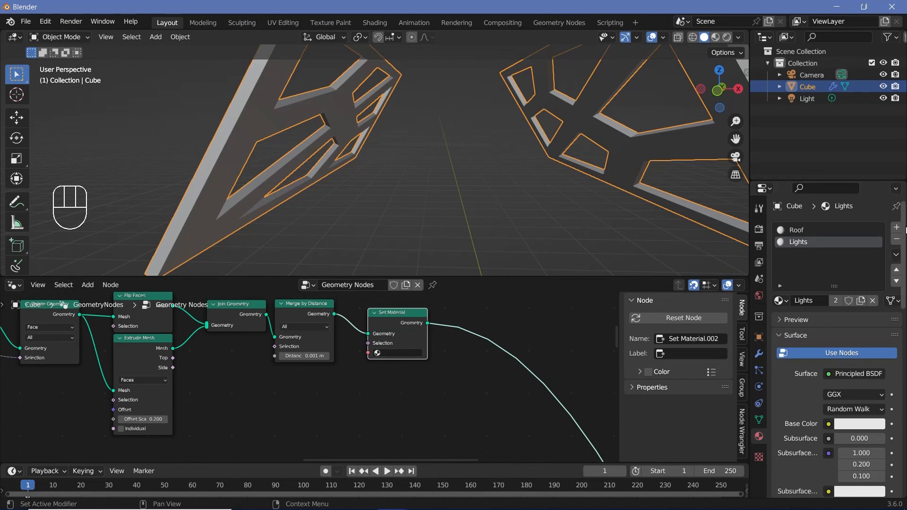
- Add a third material slot to the cube and create a material named VentilationPanels in it
left_click(896, 232)
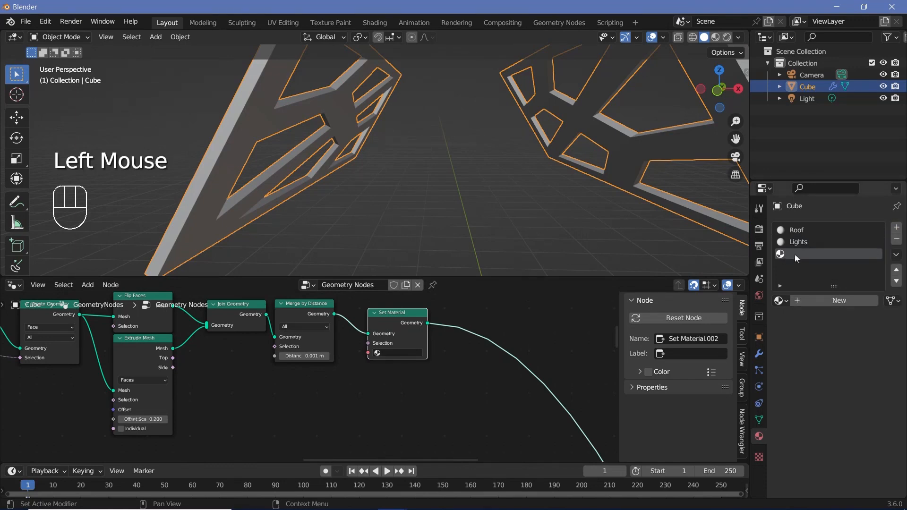
left_click(815, 301)
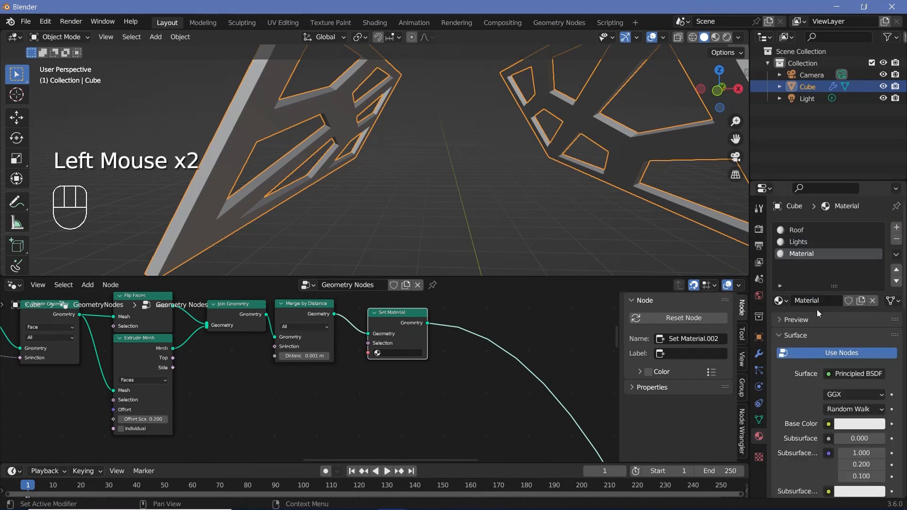
left_click(820, 300)
type("Ven")
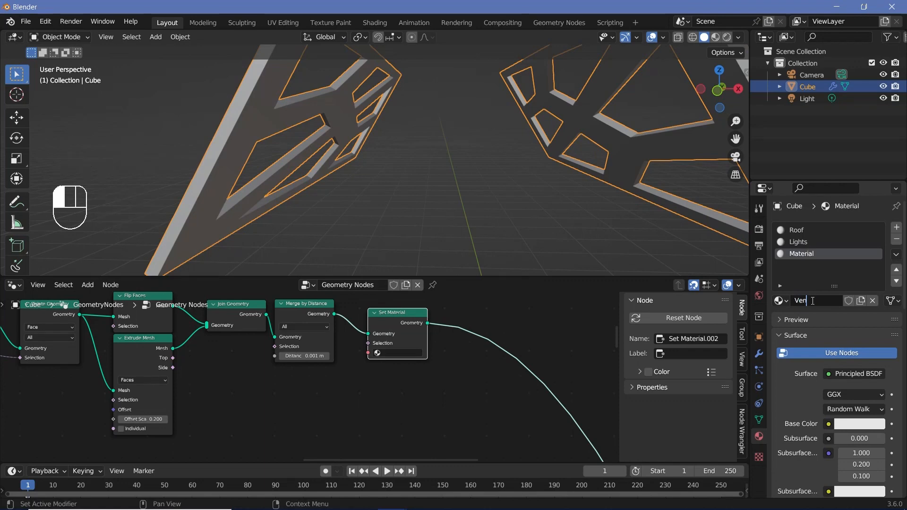
type("tilationPanels")
key("Return")
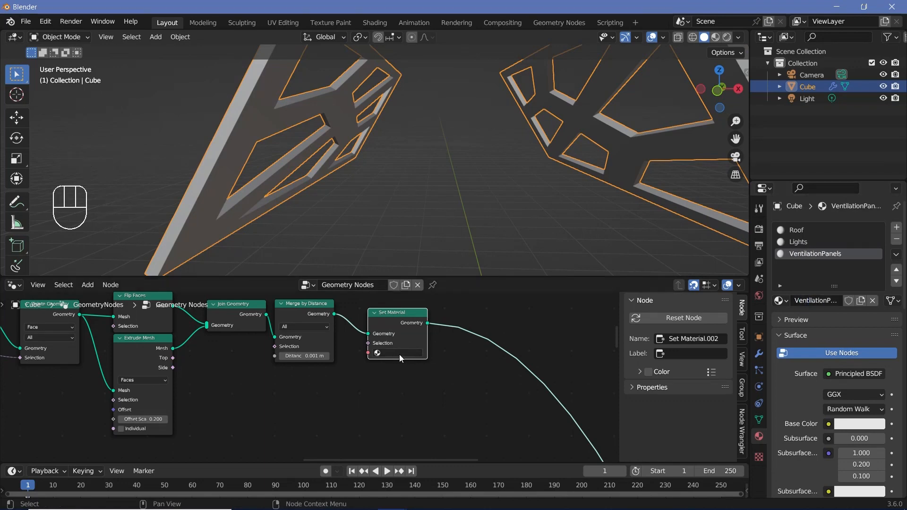
- Assign the VentilationPanels material in the new Set Material node and move the node closer to Merge by Distance
left_click(400, 355)
left_click(399, 382)
left_click_drag(388, 315, 370, 307)
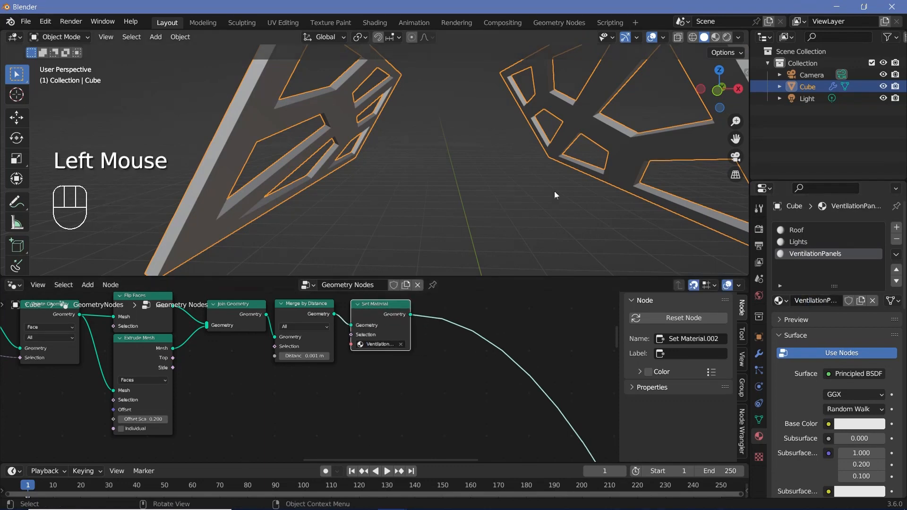
- Frame the side-panel geometry nodes up to the new Set Material node, label the frame VentilationPanels, and reposition it
middle_click(434, 372)
scroll(435, 372, "down", 3)
middle_click_drag(424, 384, 545, 288, "shift")
middle_click_drag(545, 458, 326, 363, "shift")
scroll(465, 390, "down", 2)
scroll(320, 361, "down", 2)
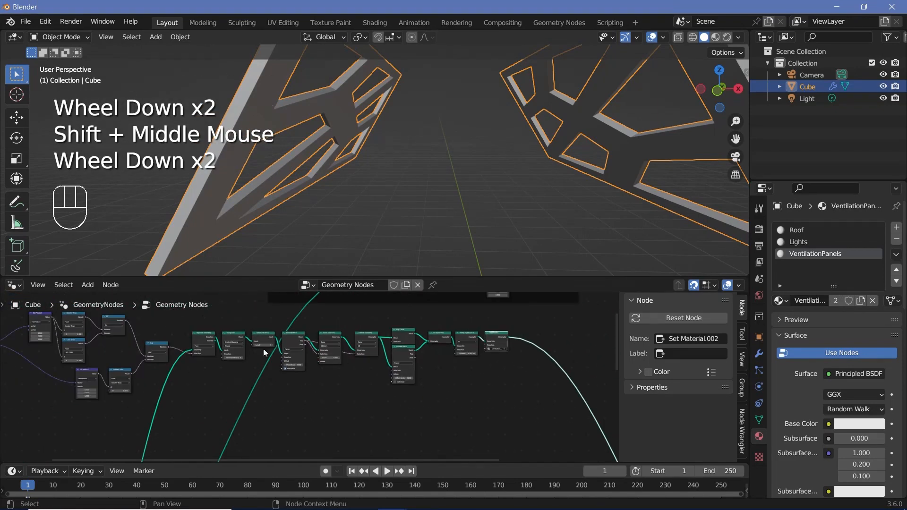
left_click_drag(197, 317, 512, 409)
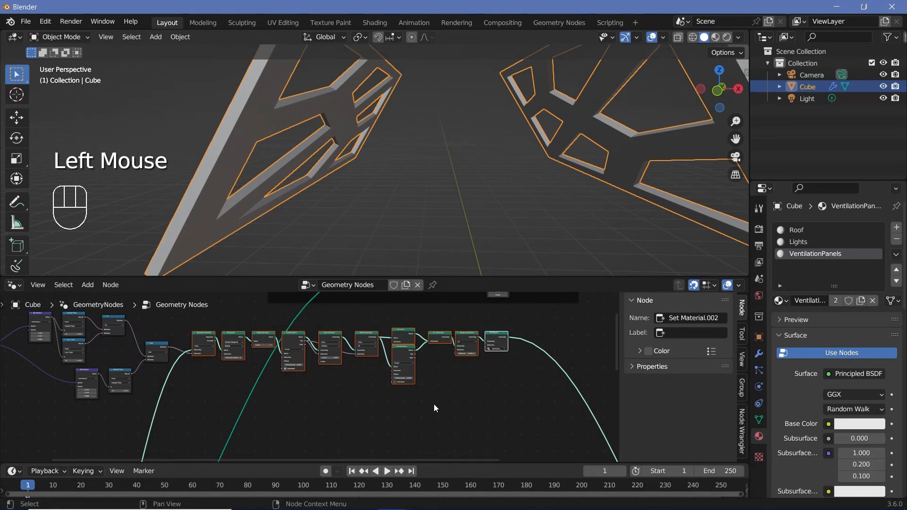
key("ctrl+j")
left_click(677, 332)
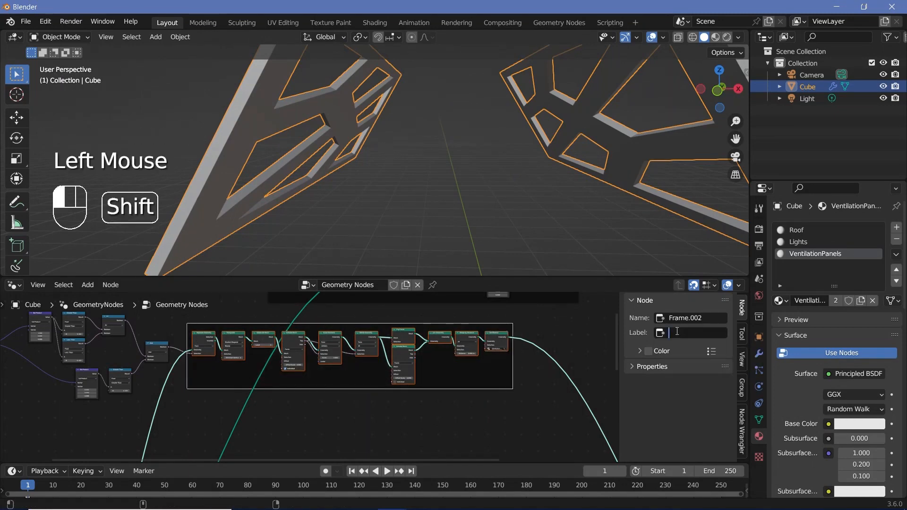
type("VentilationPanels")
left_click_drag(341, 326, 425, 324)
left_click_drag(425, 324, 415, 325)
- Frame the Normal, Dot Product and comparison nodes that select the side walls, label the frame SideSelection, and reposition it
left_click(245, 362)
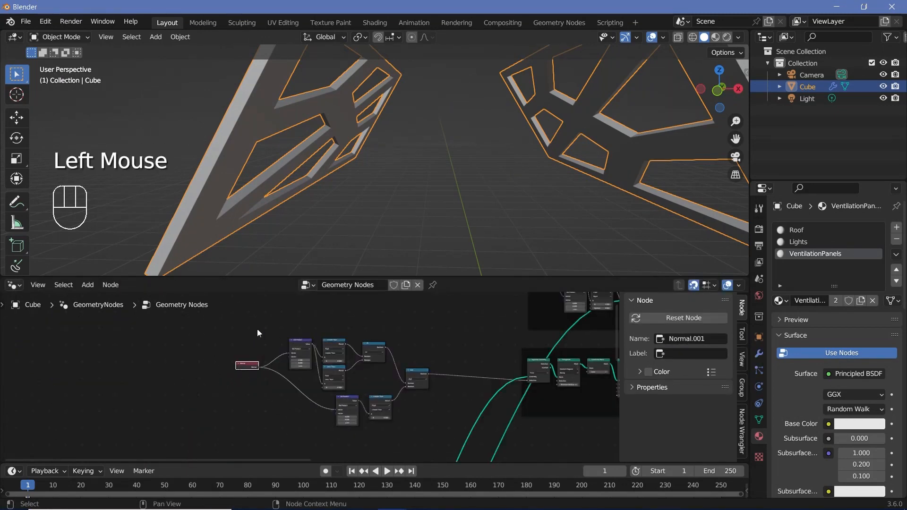
left_click_drag(217, 325, 440, 436)
key("ctrl+j")
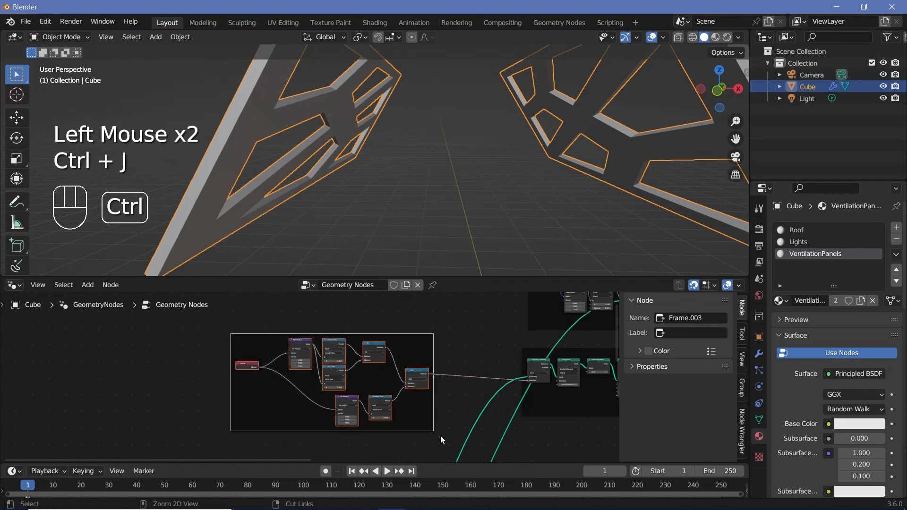
left_click(683, 332)
type("SideSelection")
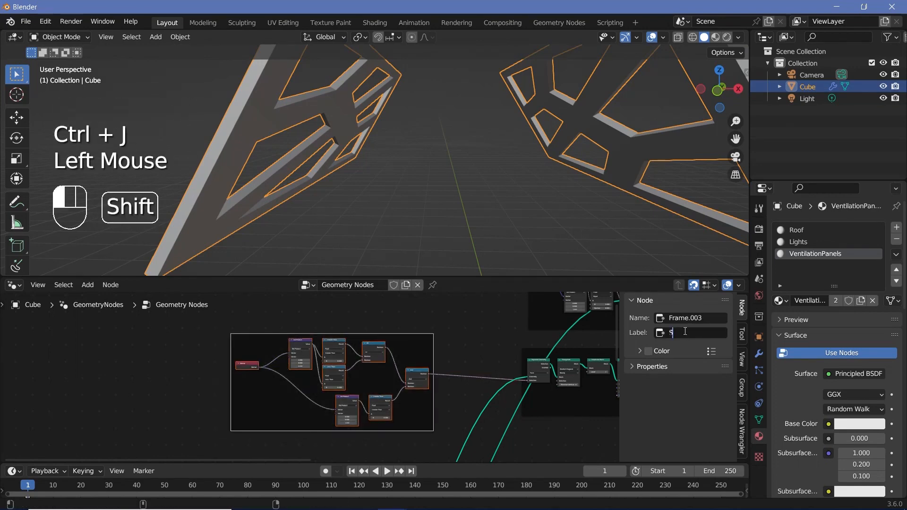
left_click_drag(395, 336, 347, 345)
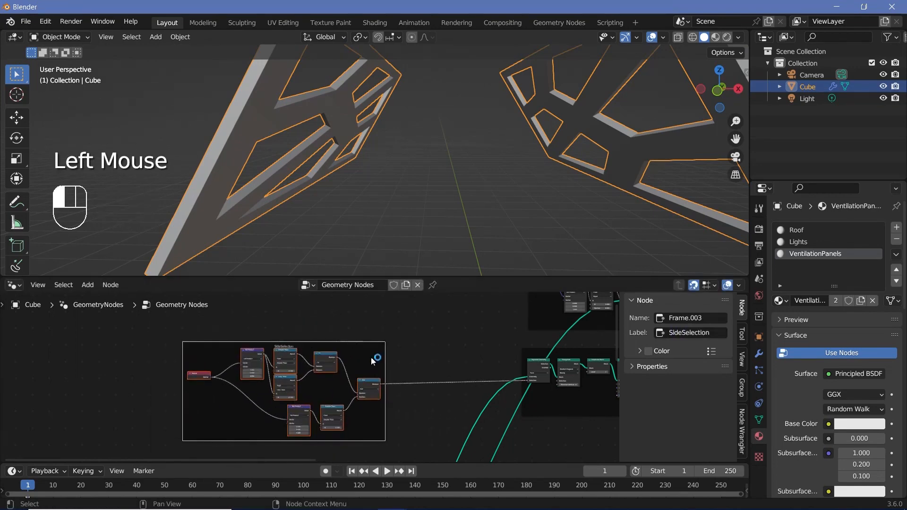
- Examine the side-wall geometry and the Z-axis Dot Product and Greater Than nodes in the SideSelection frame
middle_click_drag(469, 217, 501, 76, "shift")
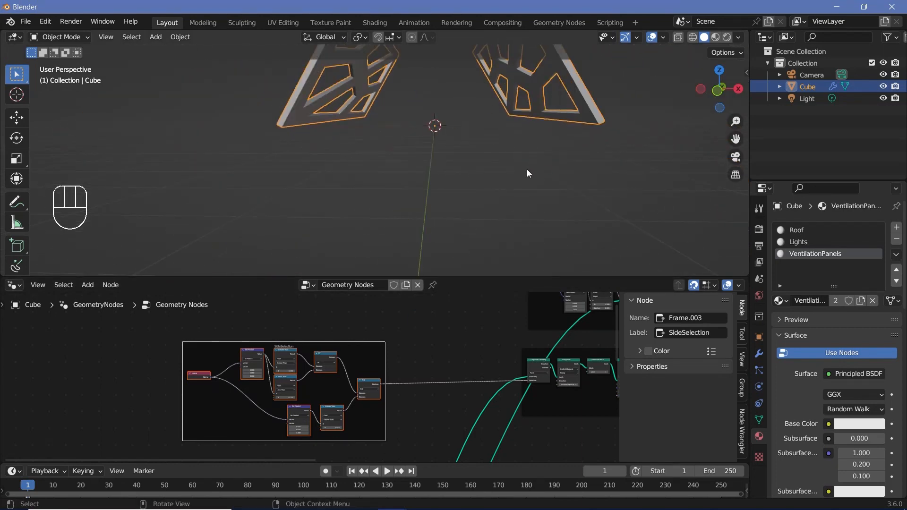
middle_click_drag(528, 174, 404, 133, "shift")
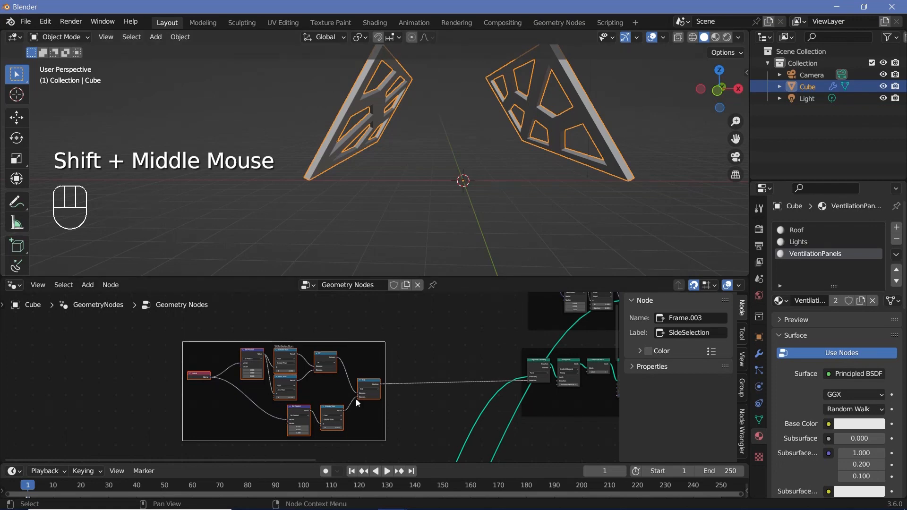
middle_click_drag(355, 399, 397, 404)
scroll(396, 404, "up", 4)
middle_click_drag(369, 409, 332, 341, "shift")
scroll(331, 341, "up", 2)
left_click(366, 375)
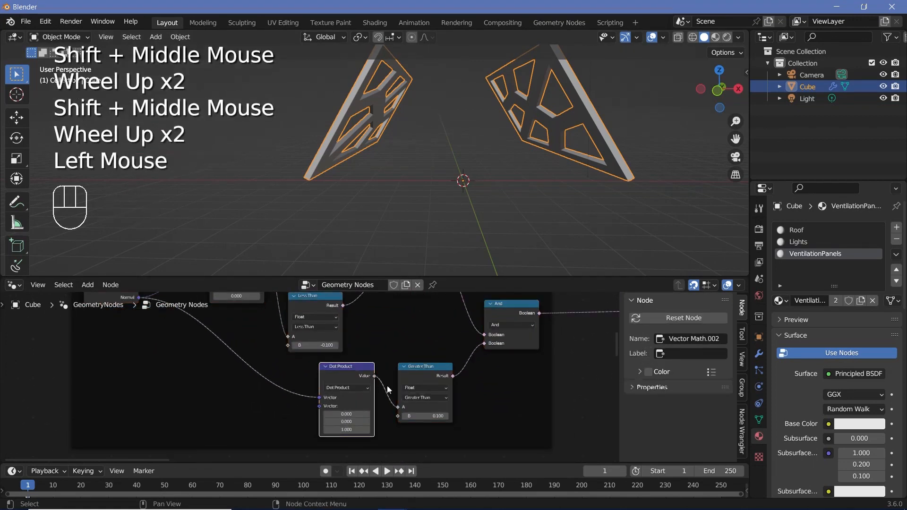
middle_click_drag(366, 375, 364, 391, "shift")
scroll(363, 391, "up", 5)
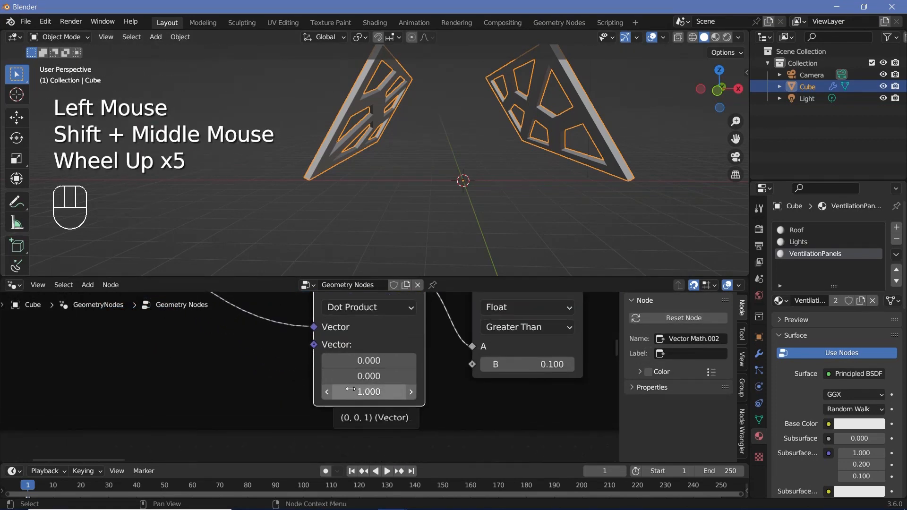
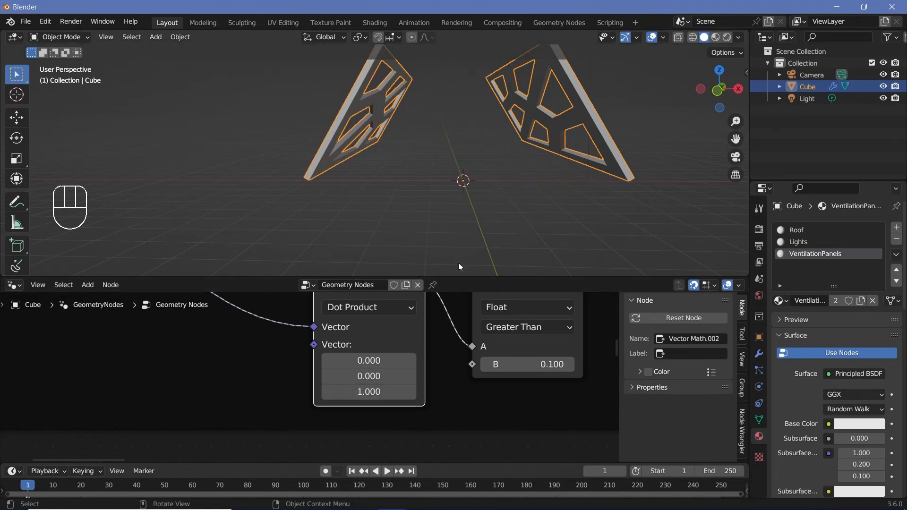
scroll(431, 385, "down", 4)
middle_click_drag(431, 384, 477, 451)
scroll(416, 363, "down", 2)
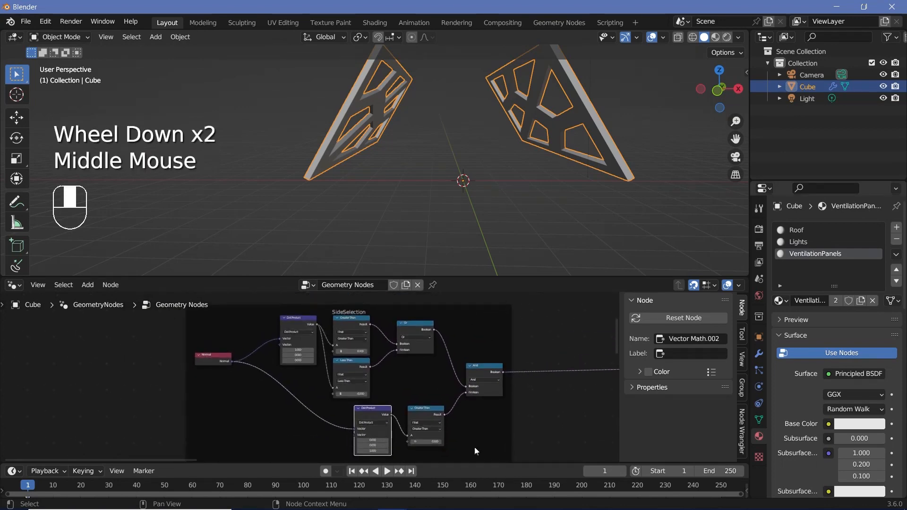
- Examine how the Dot Product nodes feed the Less Than comparison in the SideSelection frame
left_click(446, 408)
middle_click_drag(447, 408, 438, 350)
scroll(439, 350, "up", 6)
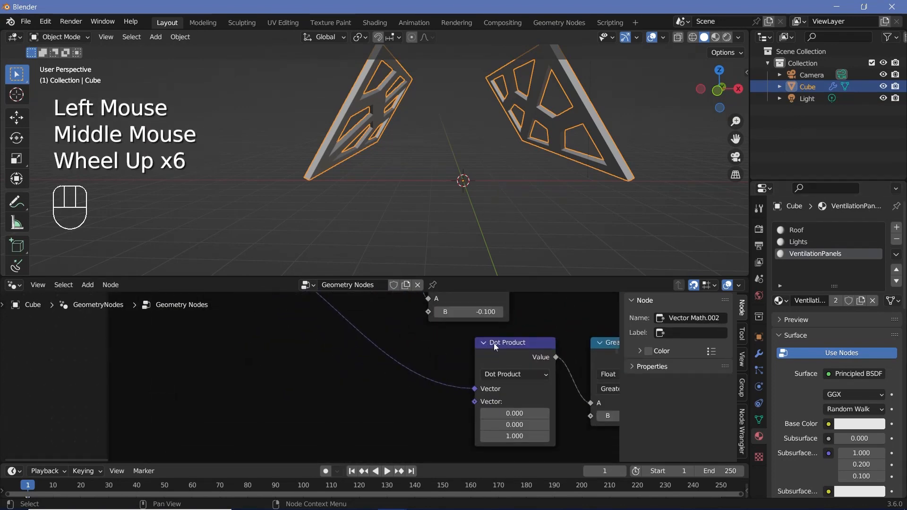
left_click_drag(494, 343, 466, 343)
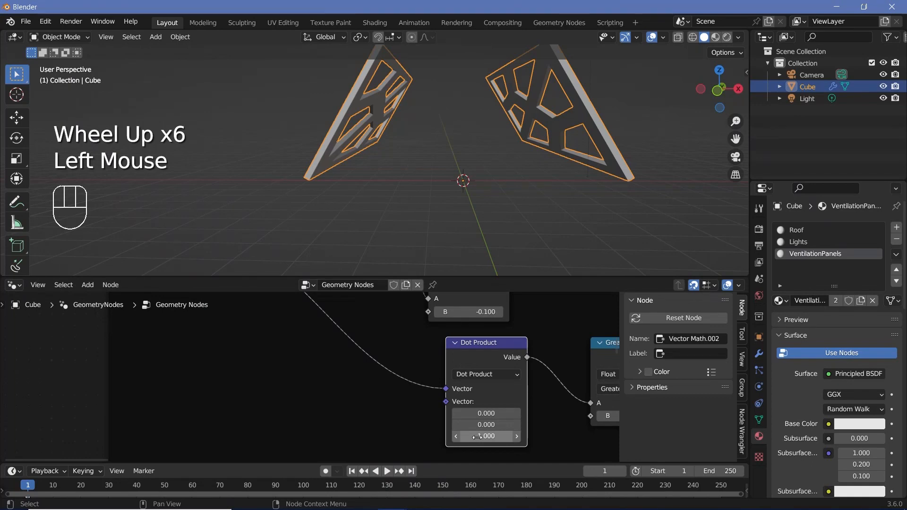
middle_click_drag(541, 378, 390, 363, "shift")
scroll(436, 333, "down", 2)
middle_click_drag(436, 333, 429, 407, "shift")
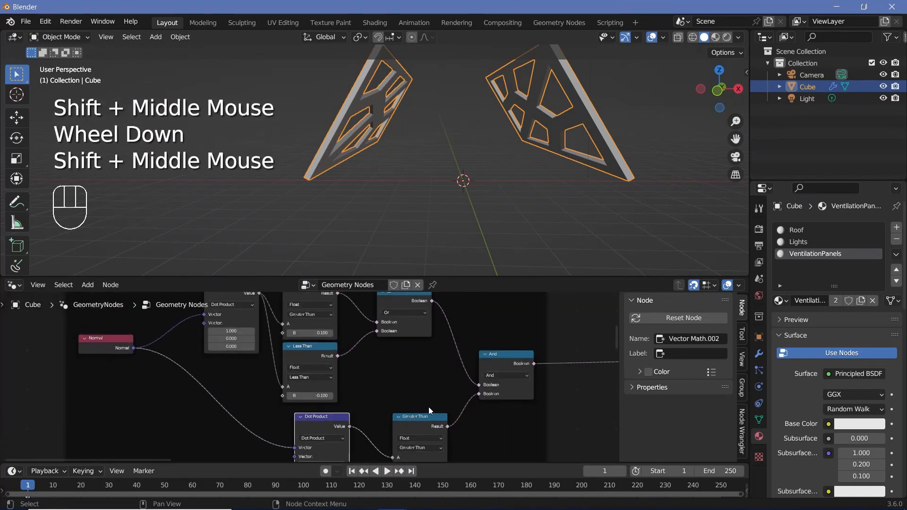
scroll(295, 342, "up", 3)
left_click(296, 342)
middle_click_drag(296, 342, 336, 360)
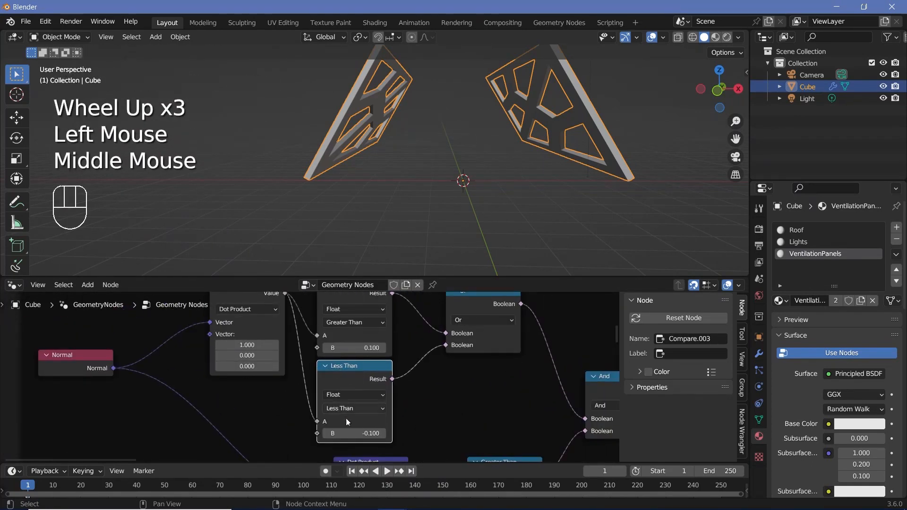
- Move the Z-axis Dot Product node closer to the Normal node and add a Compare node below its Greater Than node
scroll(446, 412, "down", 2)
middle_click_drag(446, 412, 488, 356)
left_click_drag(380, 399, 300, 371)
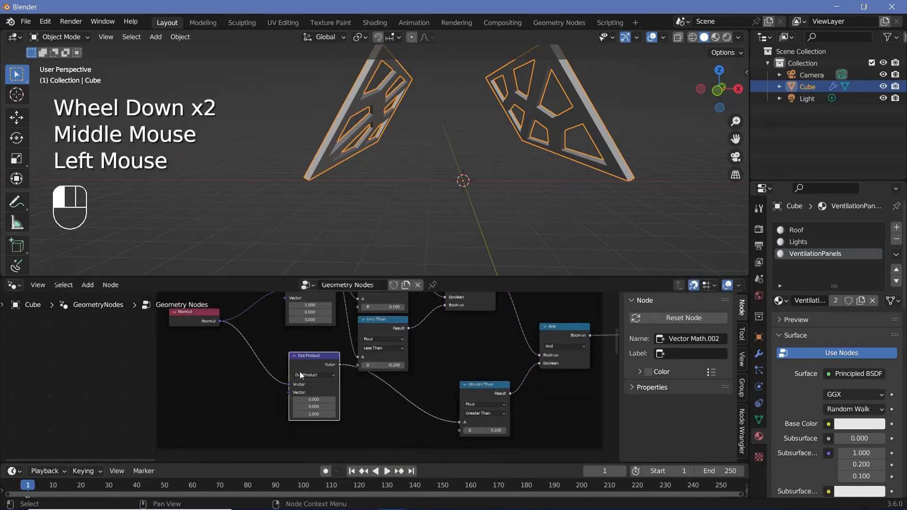
middle_click_drag(413, 408, 370, 350)
key("shift+a")
type("com")
key("Return")
left_click(374, 385)
scroll(369, 351, "up", 2)
left_click_drag(369, 352, 384, 412)
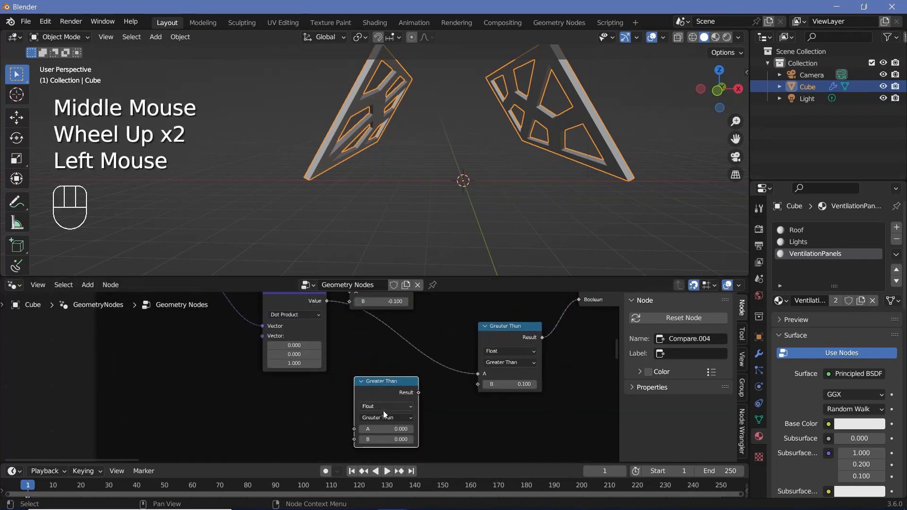
- Set the new Compare node to Less Than with B at -0.1 and feed the Z-axis Dot Product value into A
left_click(384, 417)
left_click(384, 428)
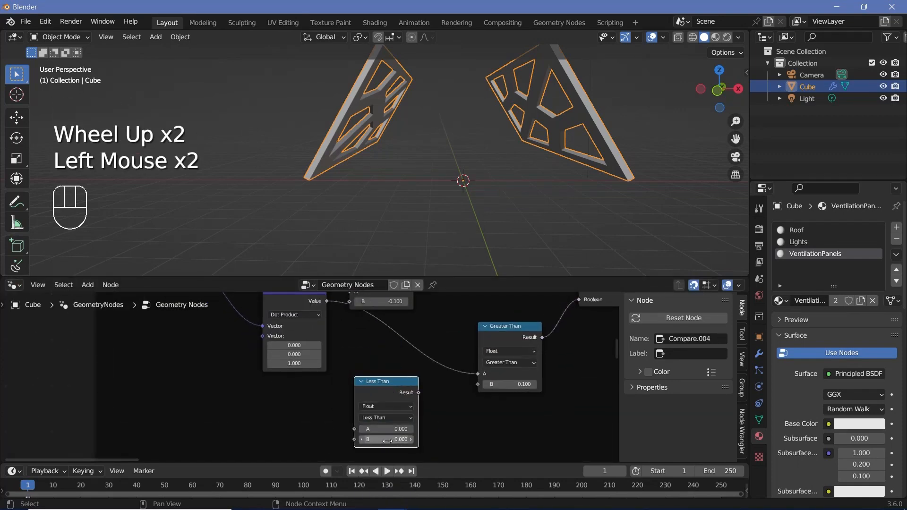
left_click(387, 440)
type("-0.1")
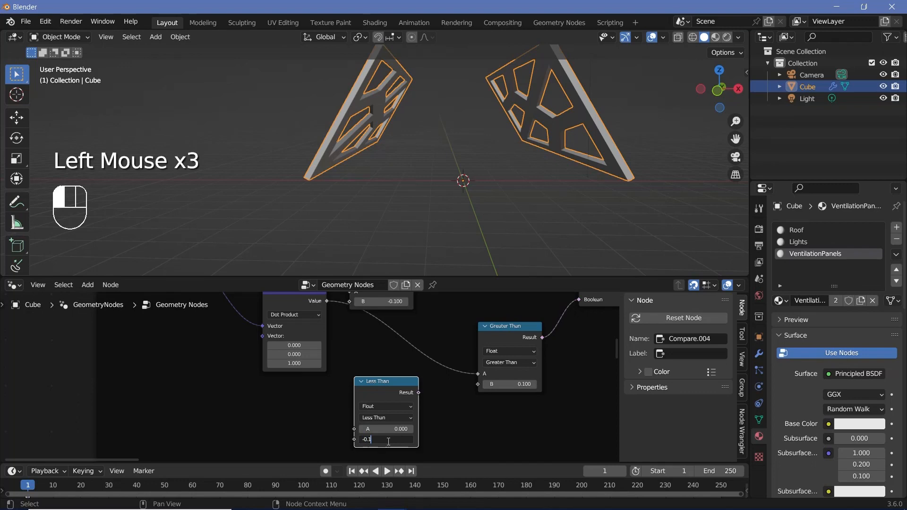
key("Return")
left_click_drag(326, 301, 358, 431)
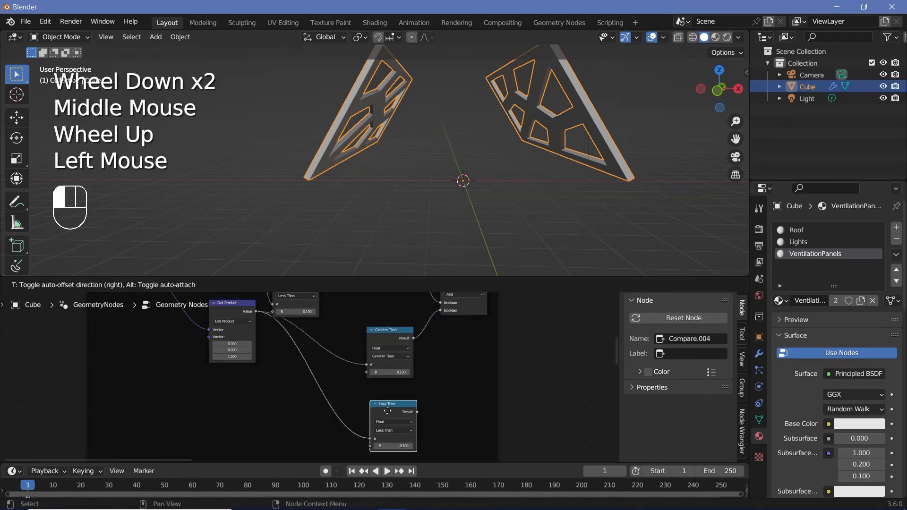
- Tidy the layout of the Less Than, Or and Dot Product nodes inside the SideSelection frame
left_click_drag(388, 411, 378, 407)
middle_click_drag(365, 374, 395, 456)
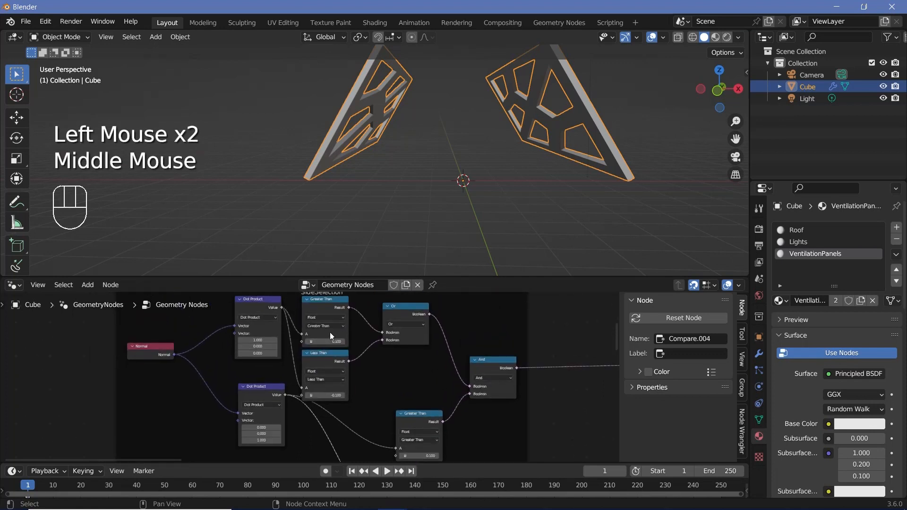
middle_click_drag(329, 333, 323, 388)
left_click_drag(268, 349, 246, 370)
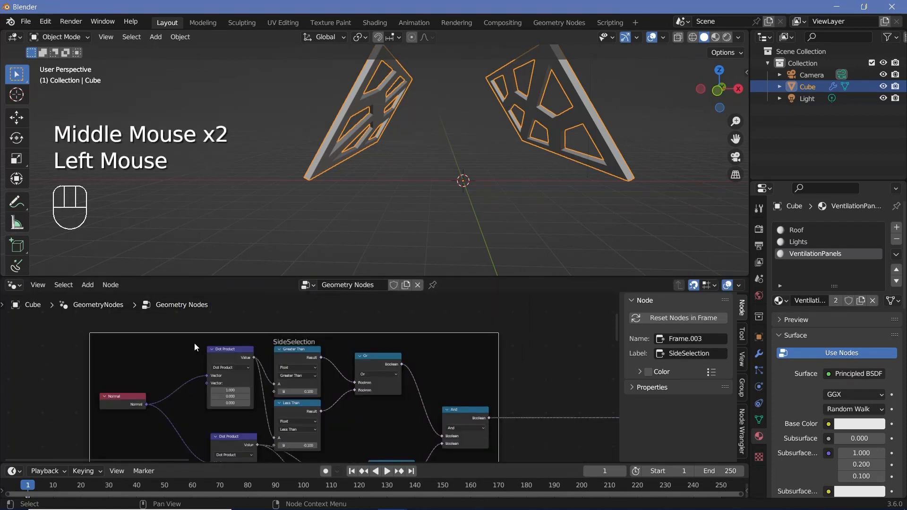
left_click_drag(195, 343, 382, 451)
left_click_drag(385, 373, 395, 353)
left_click(244, 420)
left_click_drag(245, 421, 238, 437)
left_click(238, 437)
- Duplicate the And node beside the new Less Than node and connect the Or and Less Than results to its inputs
middle_click_drag(409, 437, 343, 348)
left_click(397, 330)
key("shift+d")
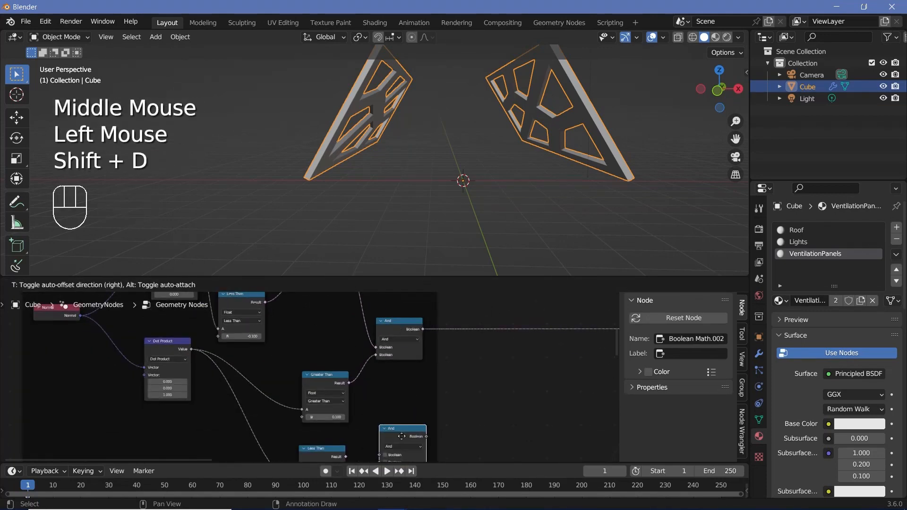
left_click(403, 430)
scroll(350, 344, "down", 2)
middle_click_drag(350, 345, 352, 378)
left_click_drag(352, 378, 364, 433)
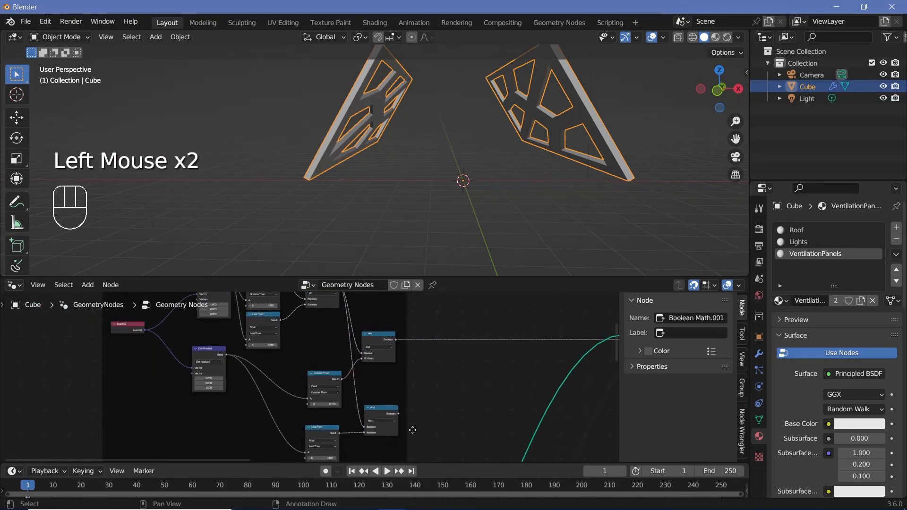
- Add a Separate Geometry node in the empty area below the VentilationPanels frame
scroll(358, 385, "up", 2)
middle_click_drag(395, 408, 313, 376)
scroll(358, 385, "down", 4)
middle_click_drag(466, 407, 421, 402)
scroll(422, 402, "up", 3)
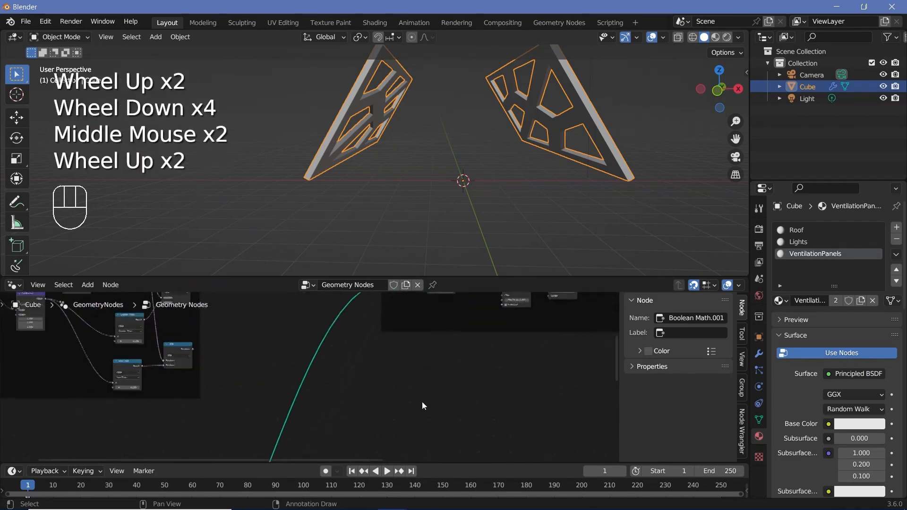
key("shift+a")
type("sep")
left_click(425, 314)
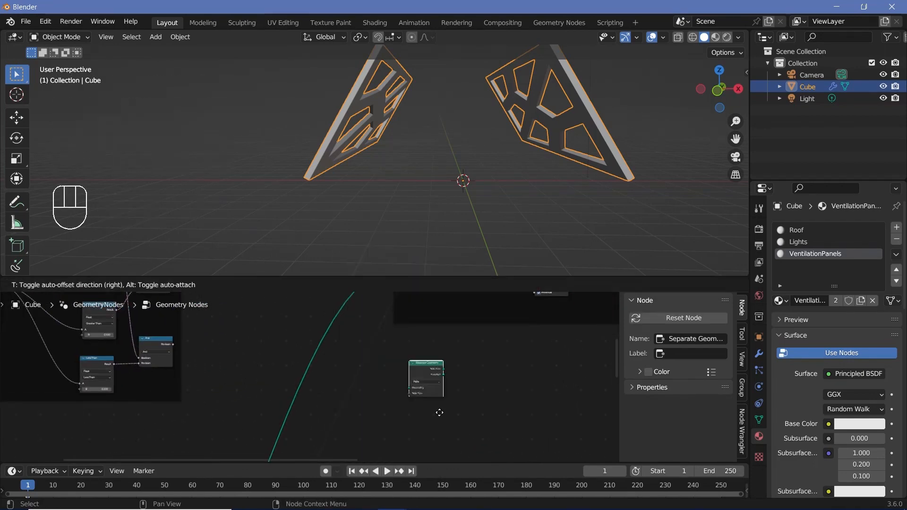
left_click(439, 413)
- Connect the duplicated And result to Separate Geometry's Selection input and set the node's domain to Face
scroll(438, 412, "up", 2)
scroll(333, 387, "up", 5)
middle_click_drag(439, 411, 359, 378)
scroll(393, 379, "down", 2)
scroll(255, 376, "down", 3)
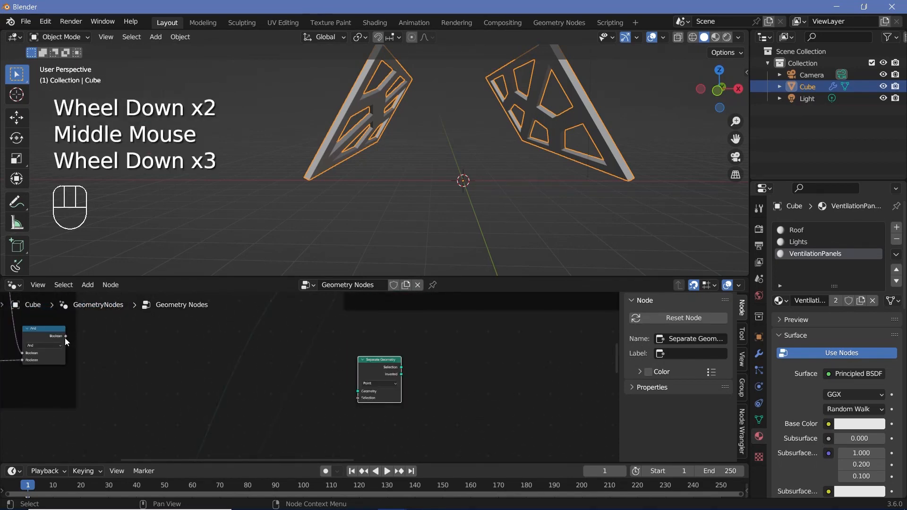
left_click_drag(65, 336, 358, 397)
scroll(358, 398, "up", 3)
middle_click_drag(358, 398, 303, 383)
scroll(302, 380, "up", 2)
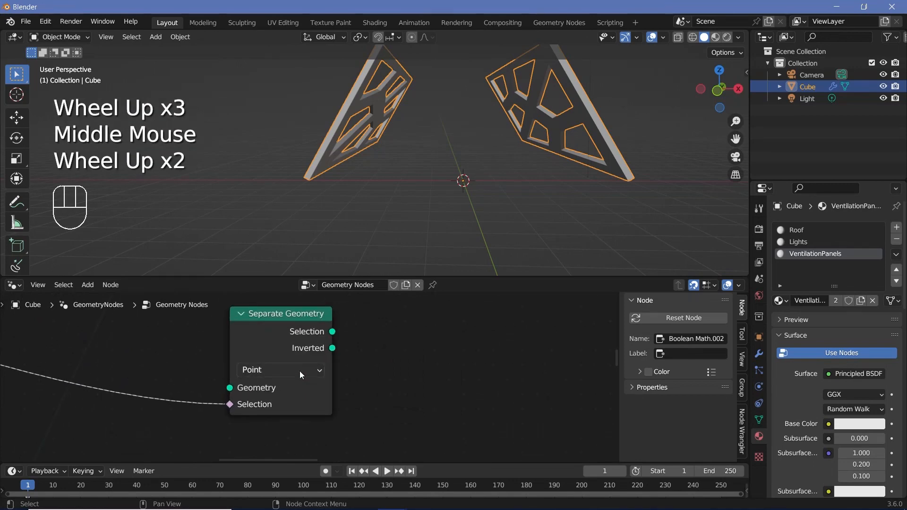
left_click(300, 370)
- Connect the Base cylinder frame's geometry to the Geometry input of the new Separate Geometry node
scroll(265, 421, "down", 6)
scroll(267, 425, "down", 2)
middle_click_drag(267, 425, 231, 429)
left_click_drag(231, 425, 381, 363)
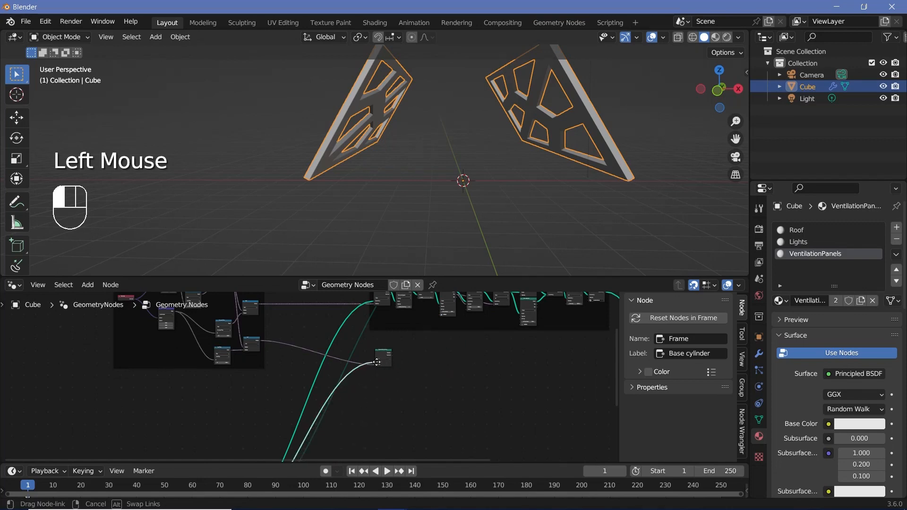
- Route the new Separate Geometry node's Selection output to the final output to display the lower side walls
scroll(380, 362, "up", 3)
middle_click_drag(379, 362, 368, 356)
scroll(303, 359, "up", 2)
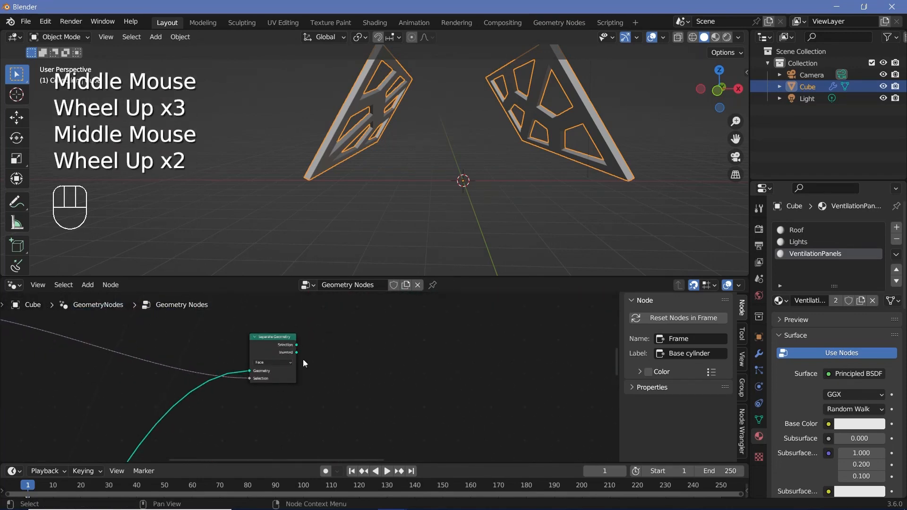
scroll(295, 338, "up", 2)
left_click_drag(299, 333, 572, 370)
right_click(572, 370)
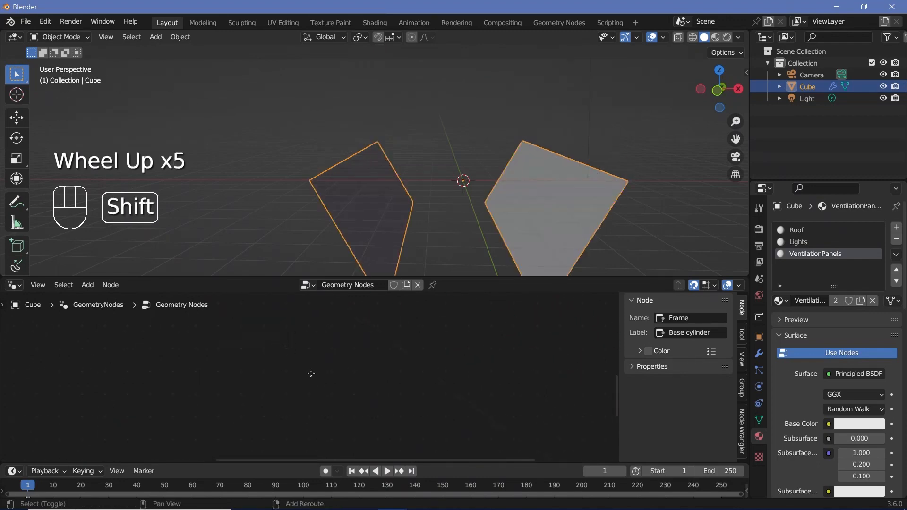
middle_click_drag(310, 373, 547, 360, "shift")
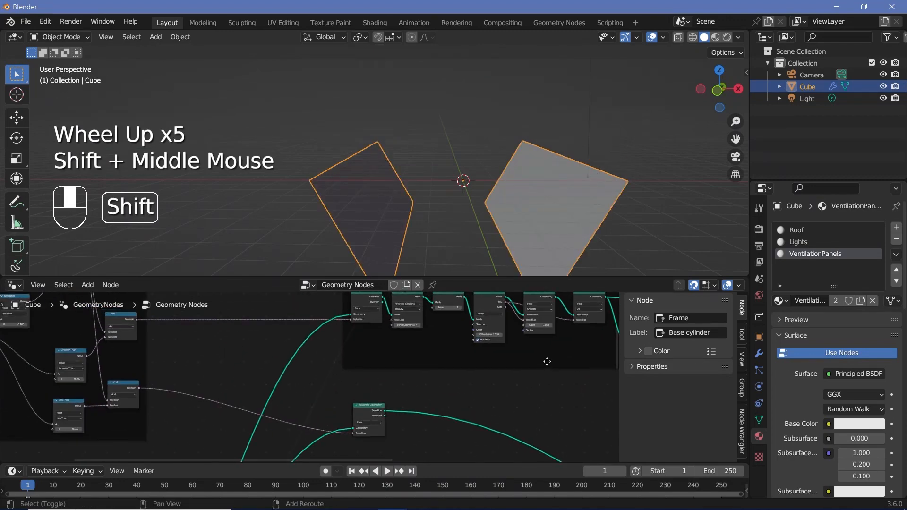
middle_click_drag(481, 366, 482, 329, "shift")
scroll(435, 372, "up", 2)
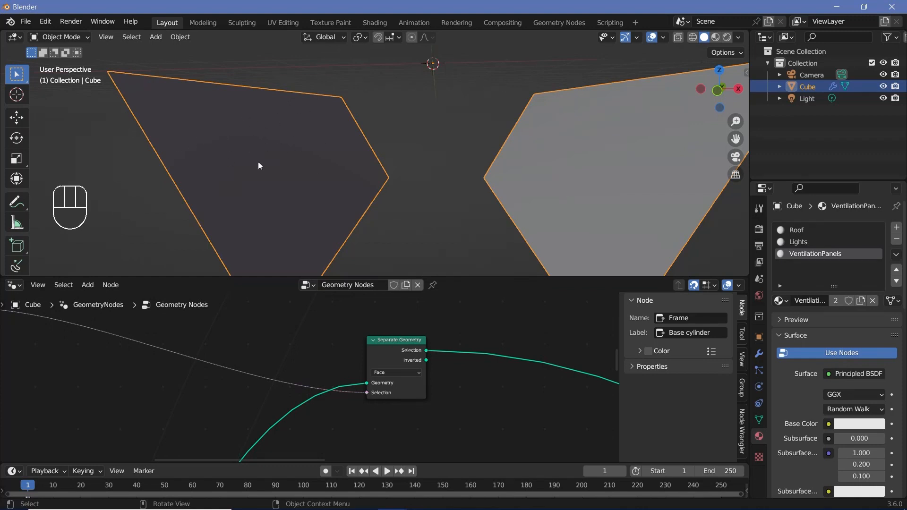
scroll(492, 365, "down", 2)
middle_click_drag(492, 365, 362, 334)
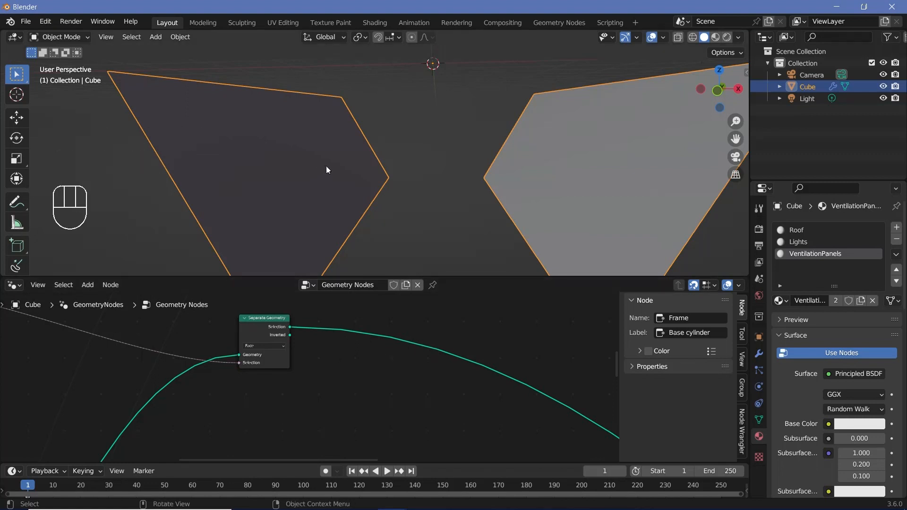
- Switch the 3D viewport to wireframe shading to view the lower side walls
left_click(692, 37)
middle_click_drag(328, 166, 376, 144)
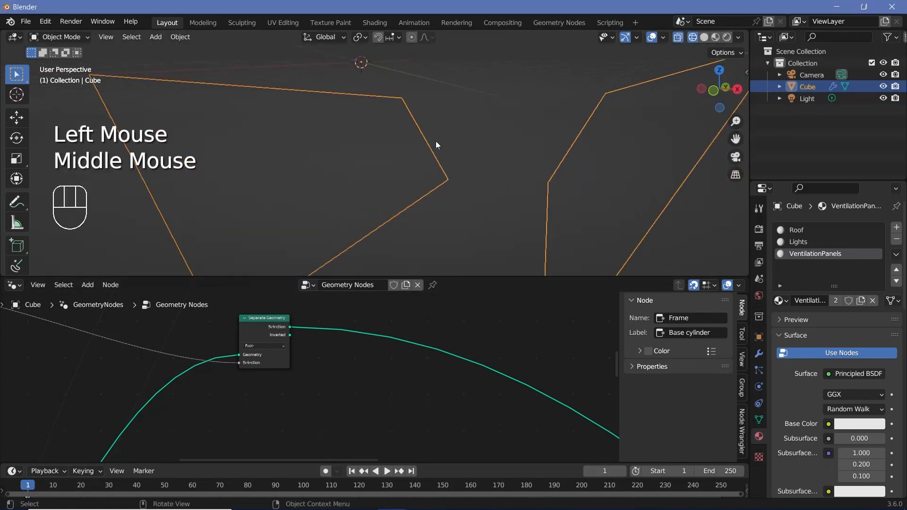
middle_click_drag(404, 358, 377, 370)
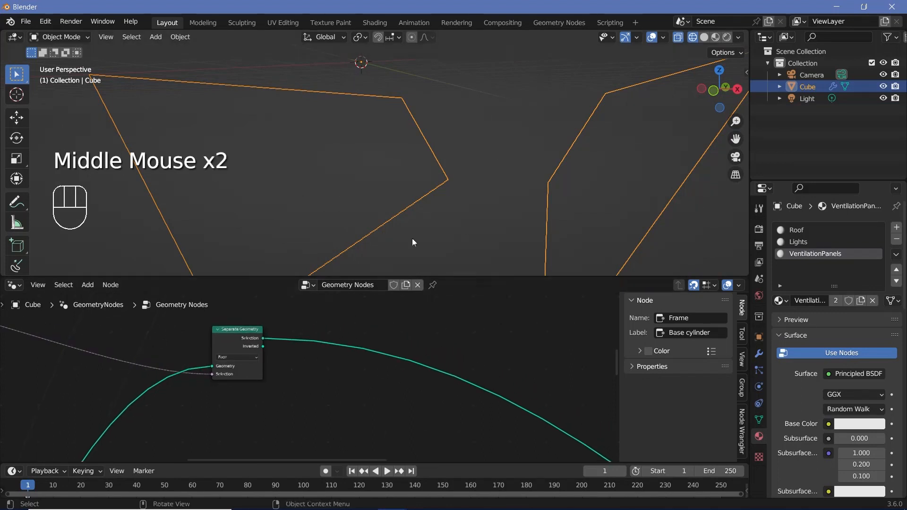
middle_click_drag(398, 216, 415, 212)
- Insert a Subdivide Mesh node after the lower-wall Separate Geometry node and set its level to 5
key("shift+a")
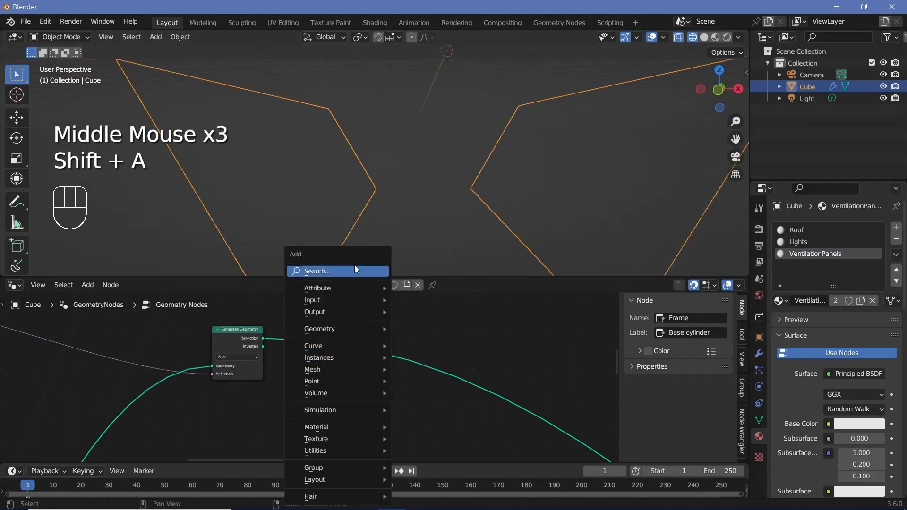
left_click(355, 265)
type("sub")
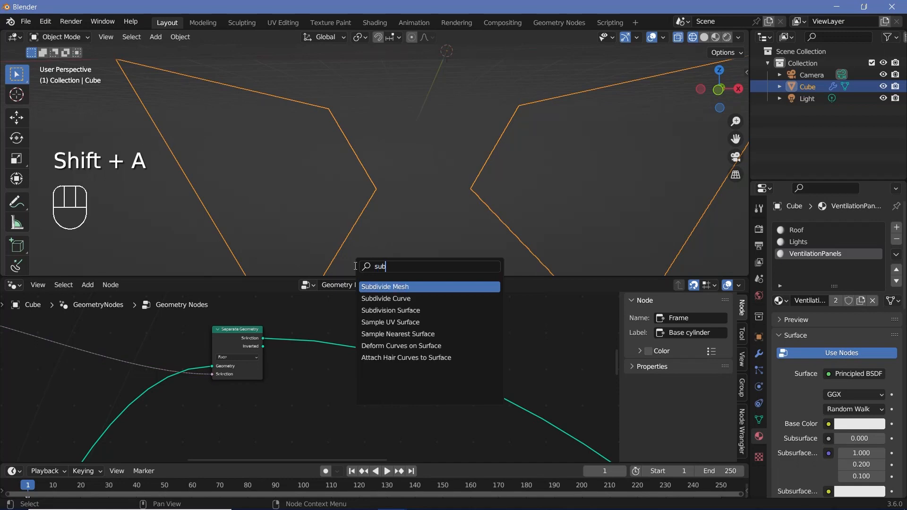
key("Return")
left_click(307, 333)
double_click(352, 366)
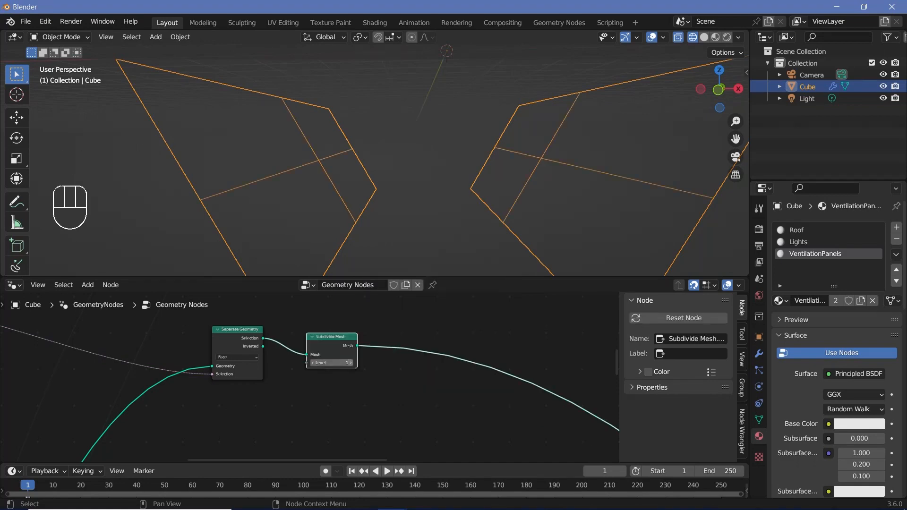
left_click(352, 363)
left_click(353, 363)
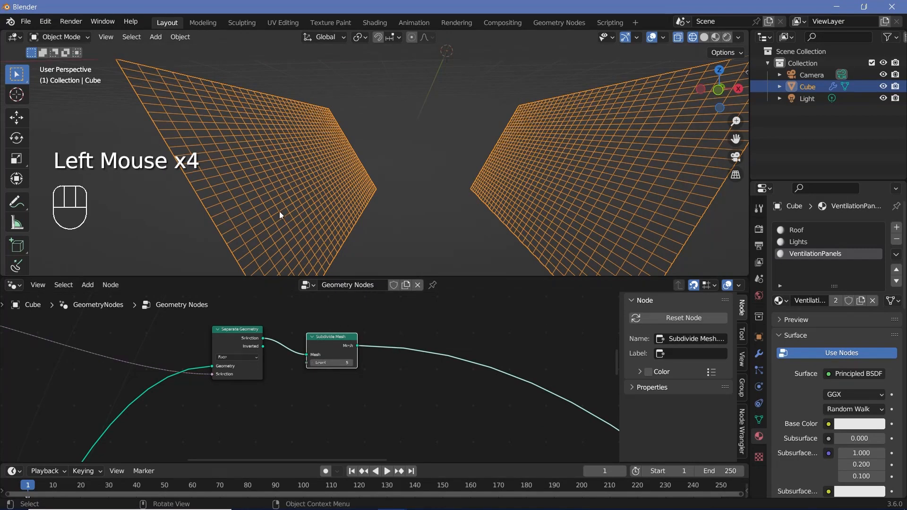
- Raise the lower-wall Subdivide Mesh node's level to 6 and move the node closer to its Separate Geometry node
left_click(351, 364)
left_click_drag(325, 348, 303, 340)
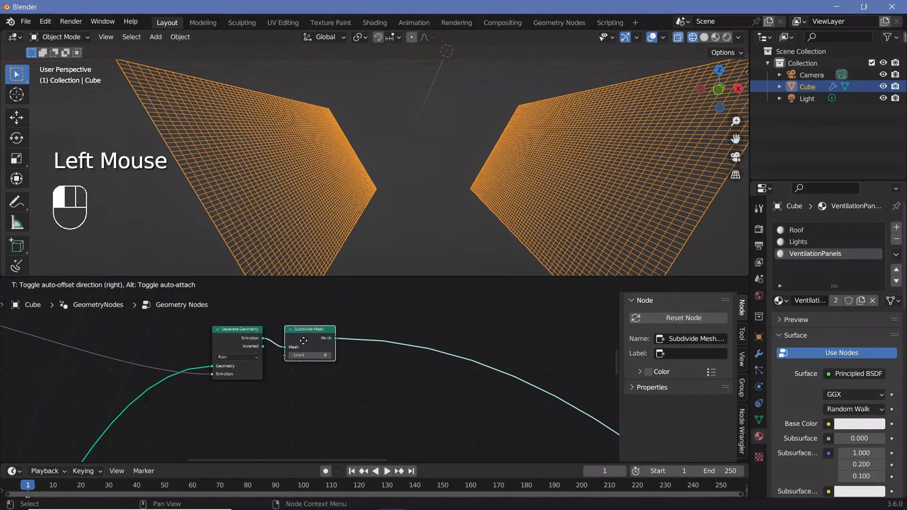
left_click(303, 340)
- Insert an Extrude Mesh node directly after the lower-wall Subdivide Mesh node
middle_click_drag(472, 390, 419, 374)
key("shift+a")
left_click(398, 276)
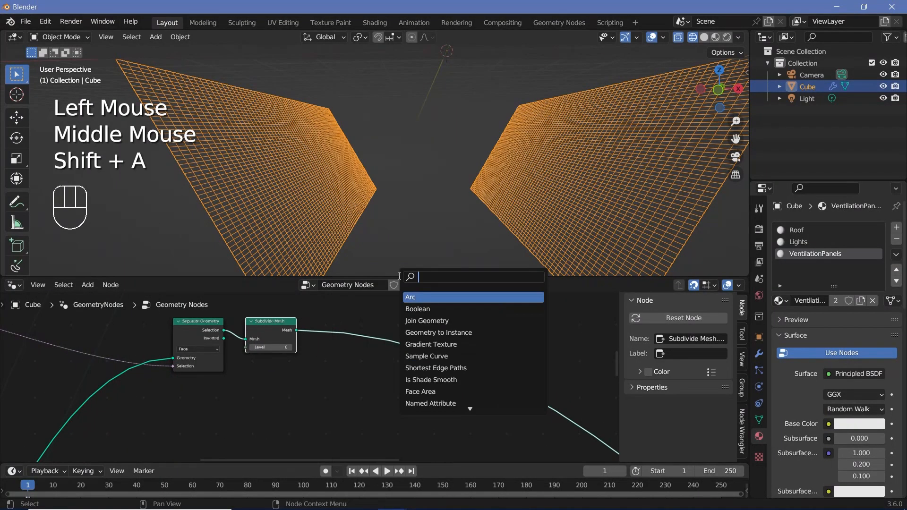
type("extrude")
key("Return")
left_click(346, 350)
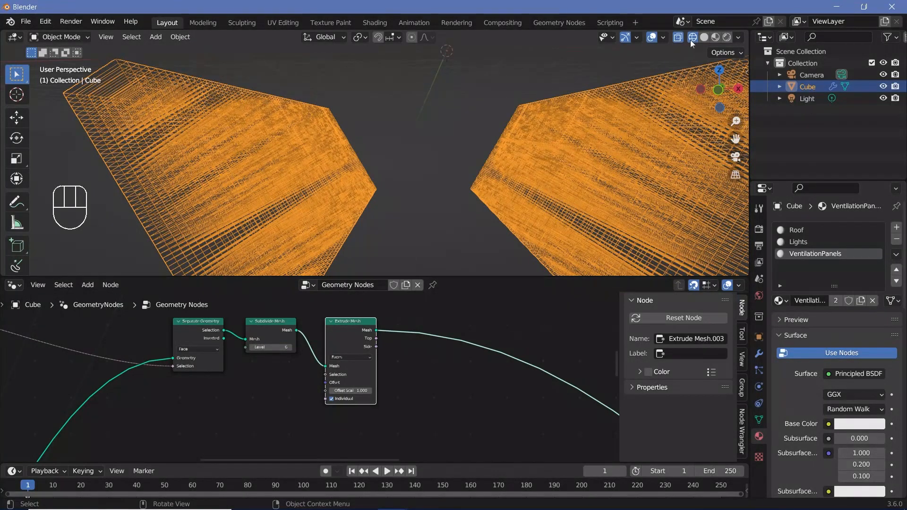
- Switch the 3D viewport to solid shading and inspect the extruded lower side walls up close
left_click(704, 37)
mouse_move(449, 134)
middle_mouse_down()
mouse_move(396, 161)
mouse_move(463, 140)
middle_mouse_up()
scroll(467, 140, "up", 2)
mouse_move(363, 198)
middle_mouse_down("shift")
mouse_move(564, 136)
mouse_move(365, 194)
middle_mouse_up("shift")
middle_click_drag(293, 384, 345, 371)
scroll(416, 375, "up", 1)
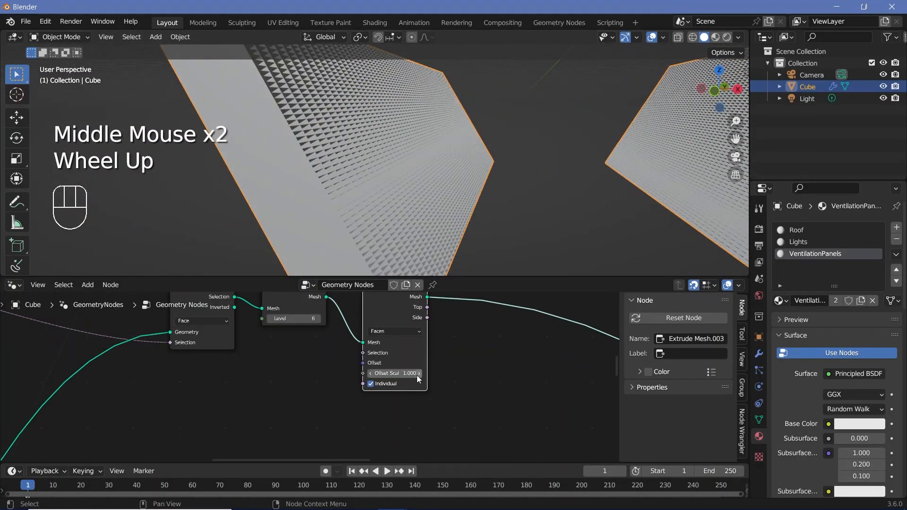
- Set the lower-wall Extrude Mesh node's Offset Scale to -0.1
left_click(394, 376)
type("-0.1")
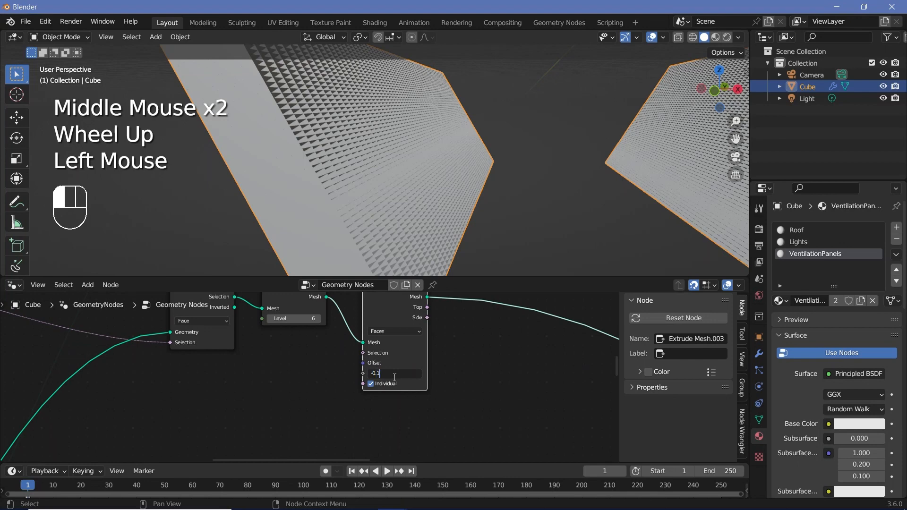
key("Return")
middle_click_drag(509, 257, 288, 209, "shift")
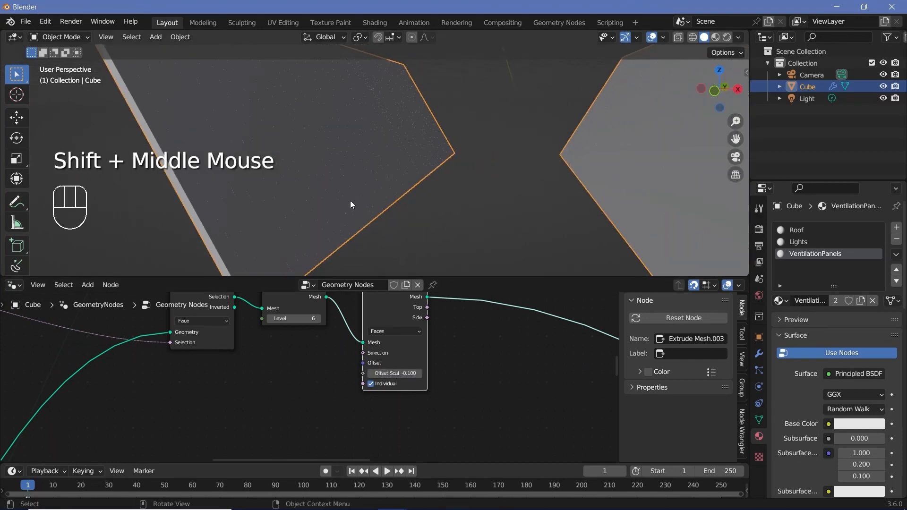
- Add a Noise Texture node below the lower-wall nodes and set its Scale to 10
middle_click_drag(302, 398, 373, 372)
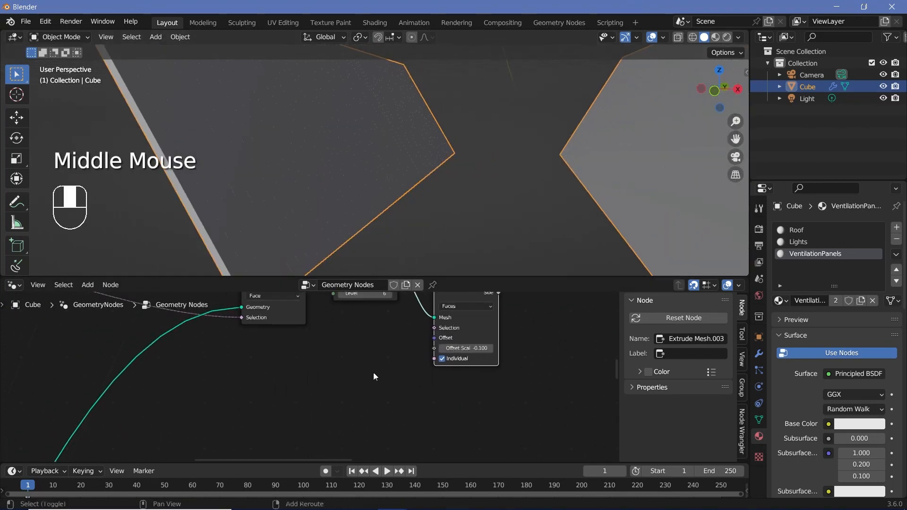
key("shift+a")
left_click(351, 271)
type("noise")
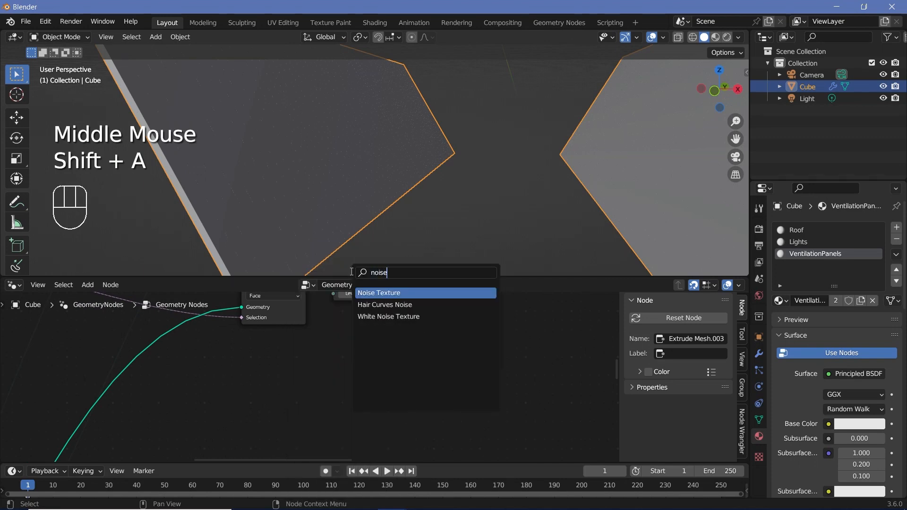
left_click(373, 293)
left_click(245, 407)
left_click(253, 418)
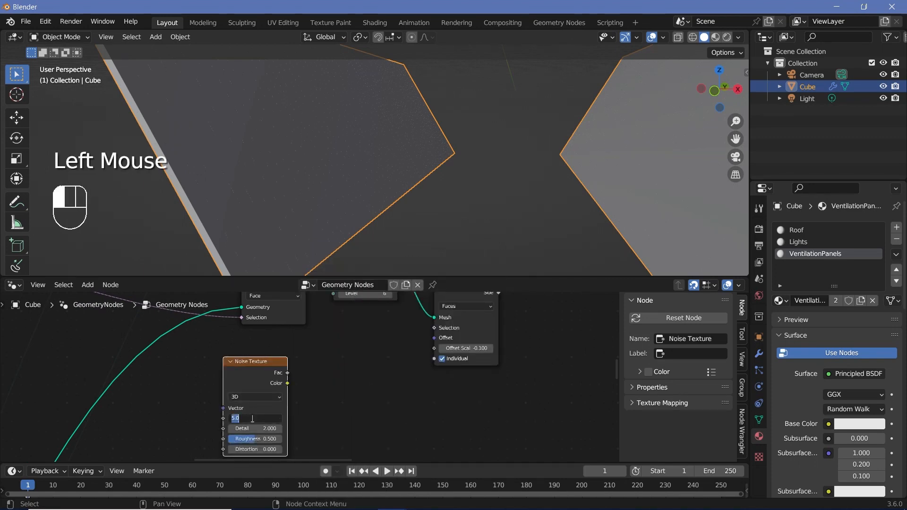
type("10")
key("Return")
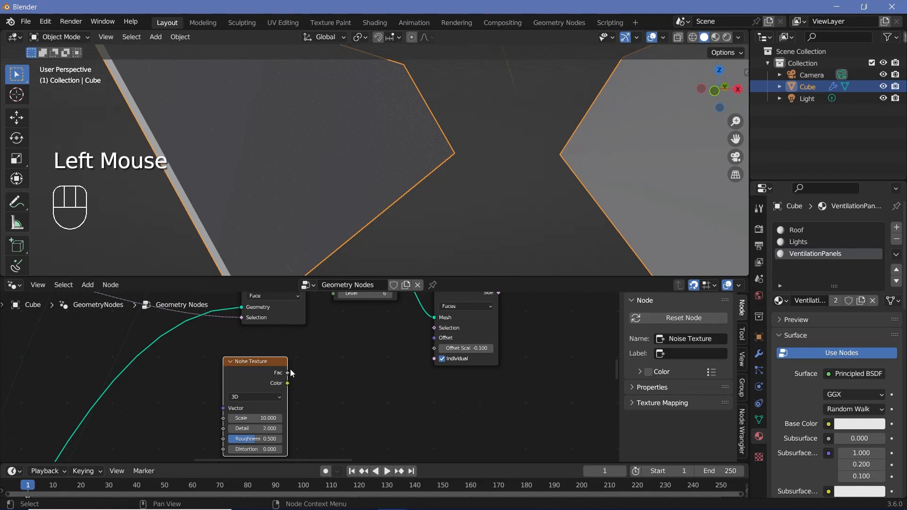
- Connect the Noise Texture's Fac output to the Extrude Mesh node's Offset Scale input
left_click_drag(290, 373, 358, 366)
left_click_drag(288, 373, 437, 347)
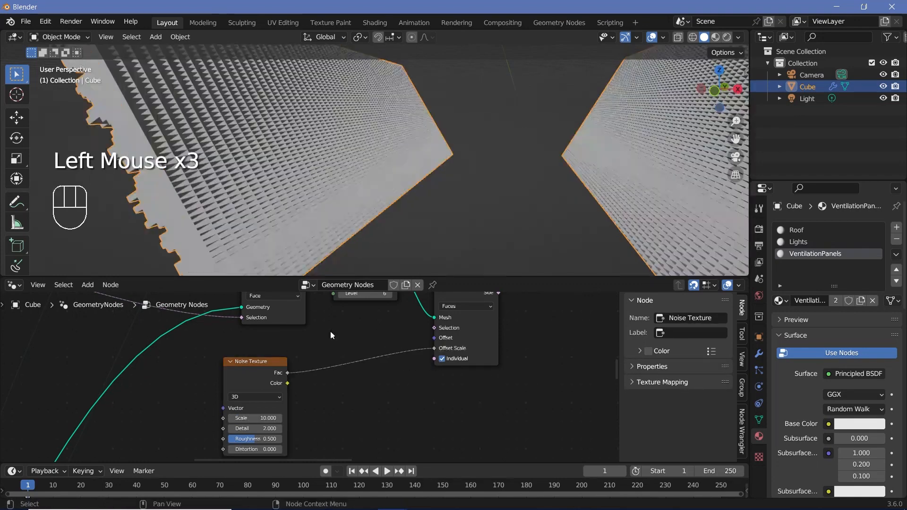
middle_click_drag(259, 231, 409, 127, "shift")
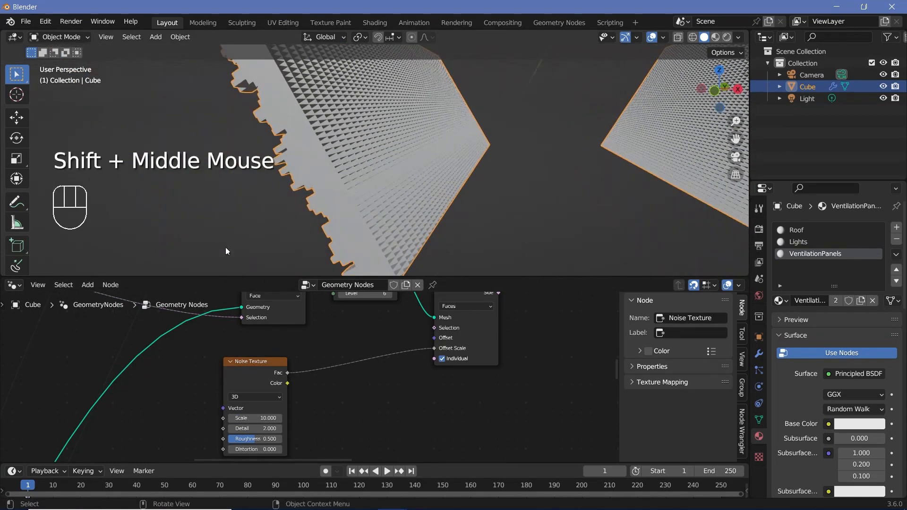
- Insert a Math node between the Noise Texture and Extrude Mesh, set to Multiply with a value of -0.5
key("shift+a")
type("math")
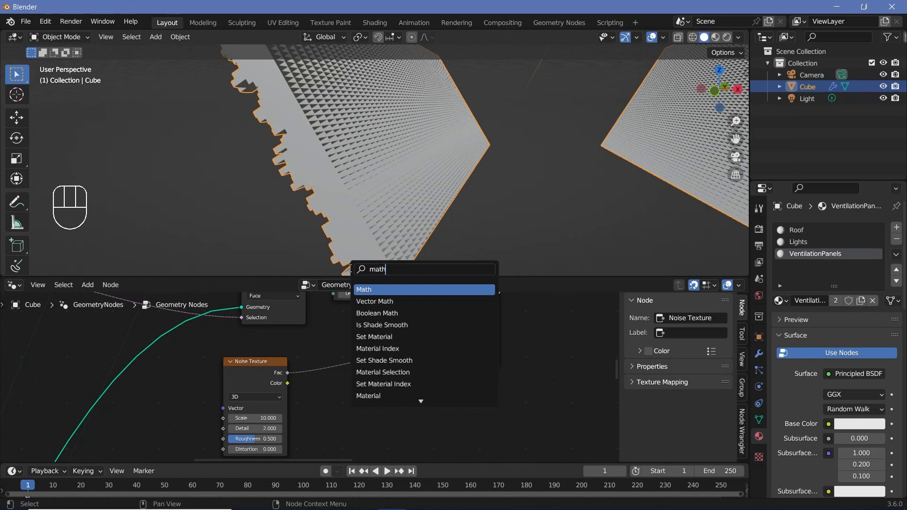
key("Return")
left_click(359, 371)
left_click(370, 376)
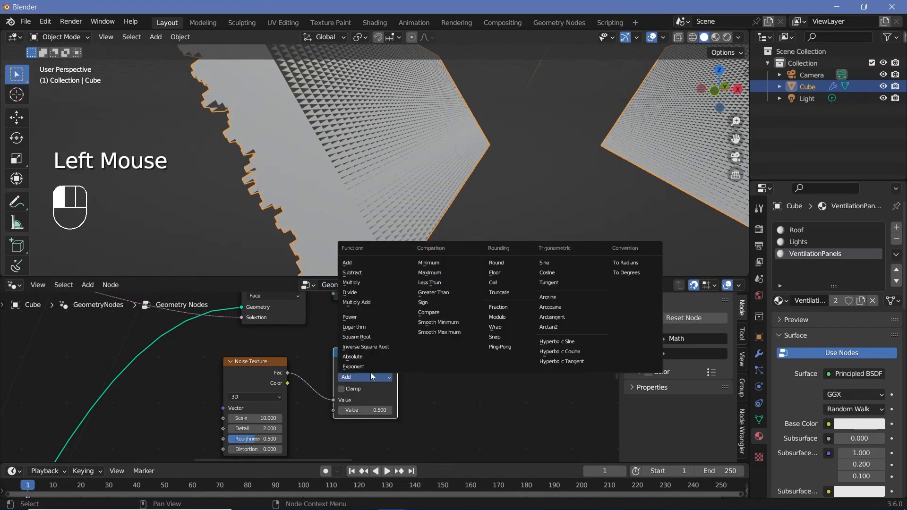
left_click(343, 396)
double_click(373, 410)
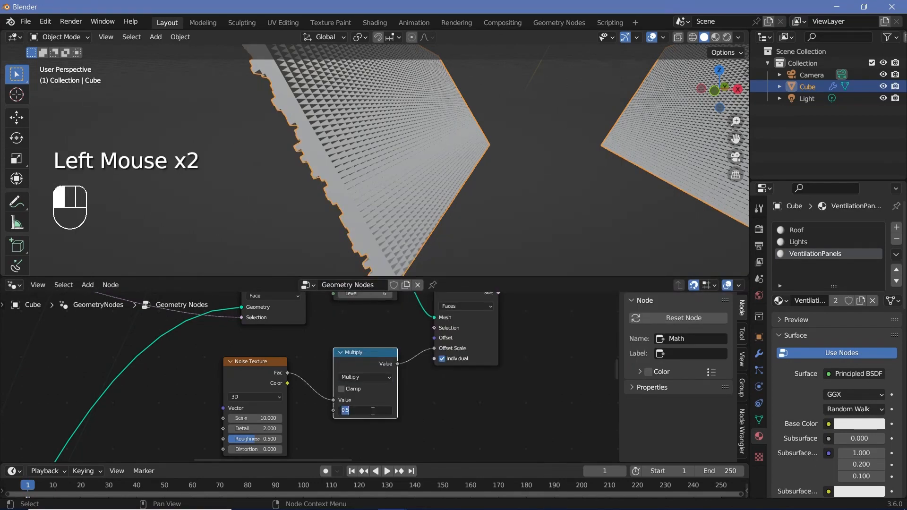
type("-0.5")
key("Return")
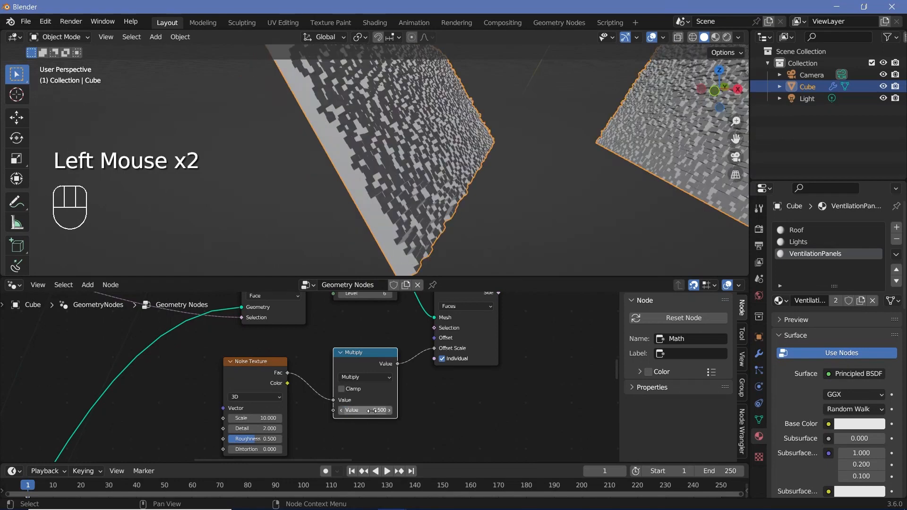
middle_click_drag(512, 180, 356, 191, "shift")
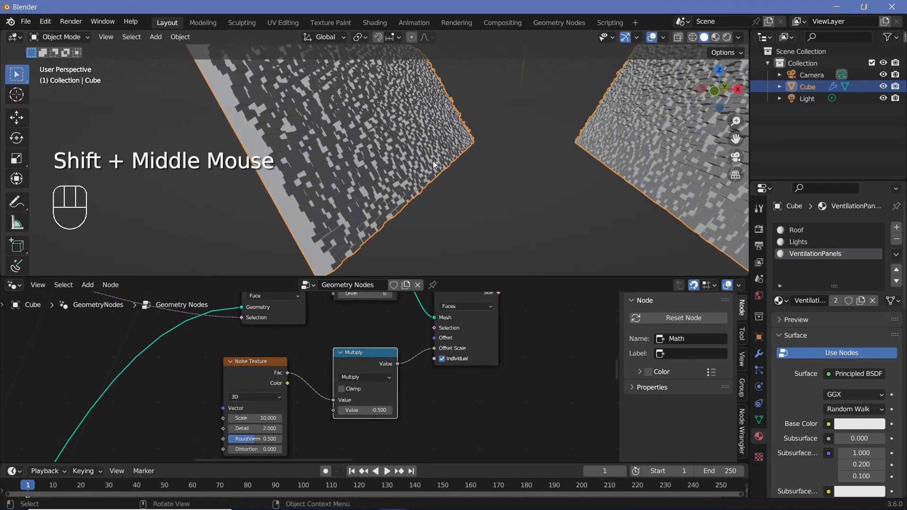
middle_click_drag(433, 161, 358, 191)
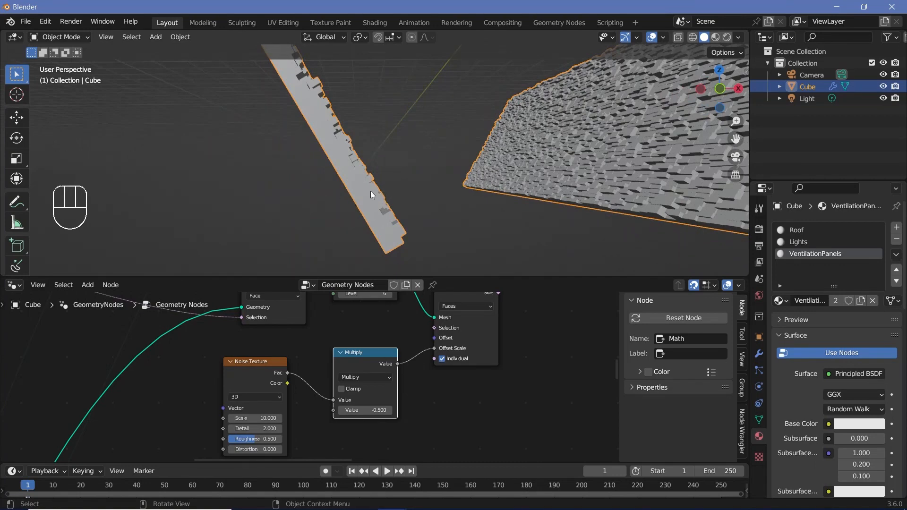
- Insert a Math node set to Power between the Noise Texture and the Multiply node
left_click(265, 373)
middle_click_drag(265, 373, 310, 357)
key("shift+a")
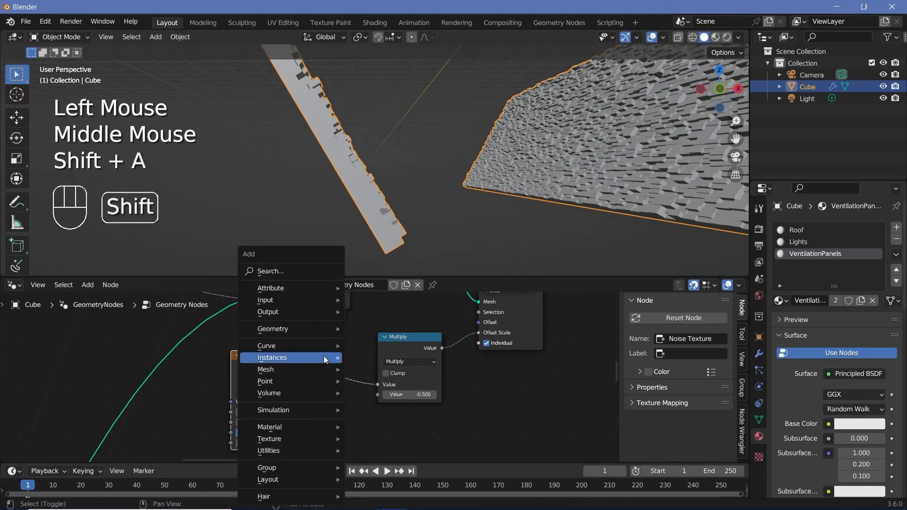
left_click(307, 271)
type("math")
key("Return")
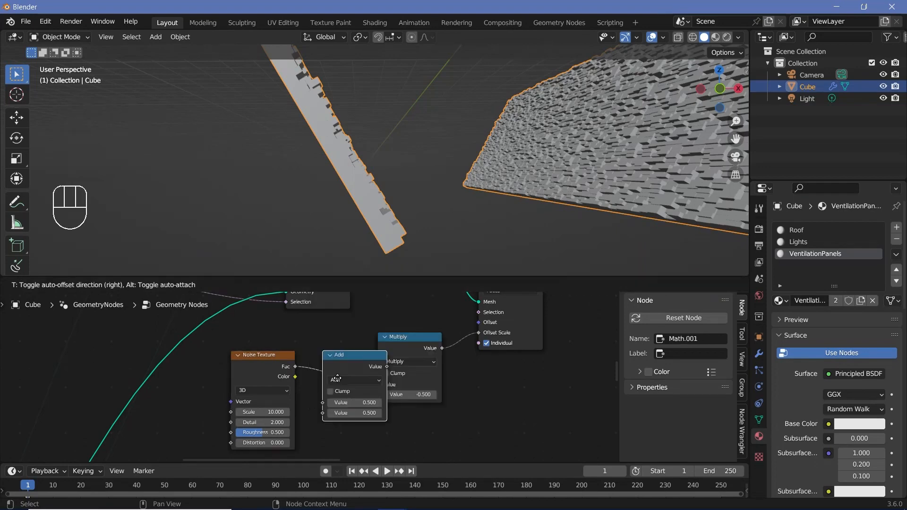
left_click(335, 381)
left_click(348, 380)
left_click(361, 376)
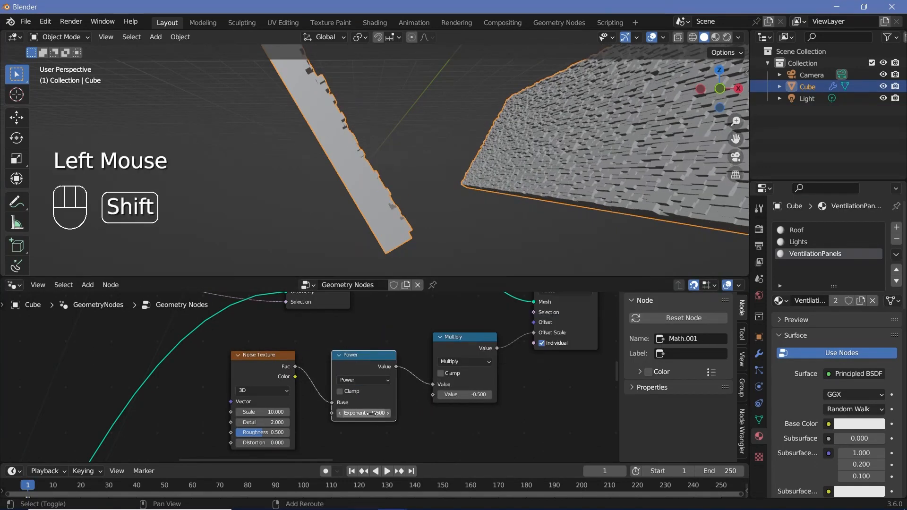
- Set the Power node's Exponent to 5 to reduce the height of most wall extrusions
left_click_drag(370, 412, 444, 413, "shift")
middle_click_drag(377, 262, 376, 262, "shift")
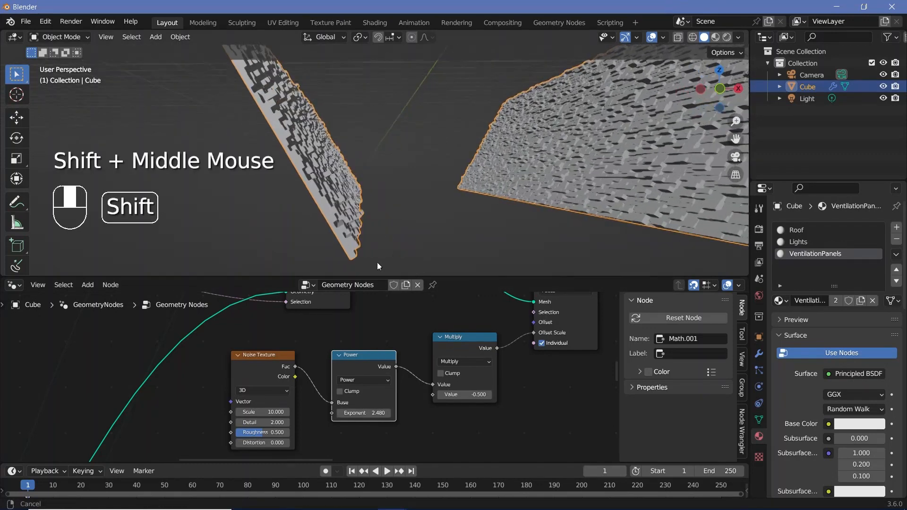
scroll(377, 262, "up", 3, "shift")
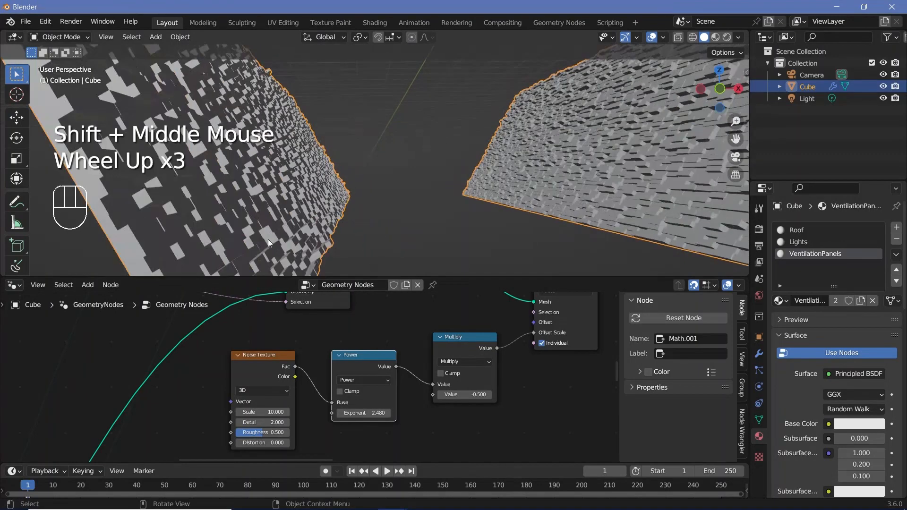
left_click(366, 413, "shift")
type("5")
key("Return")
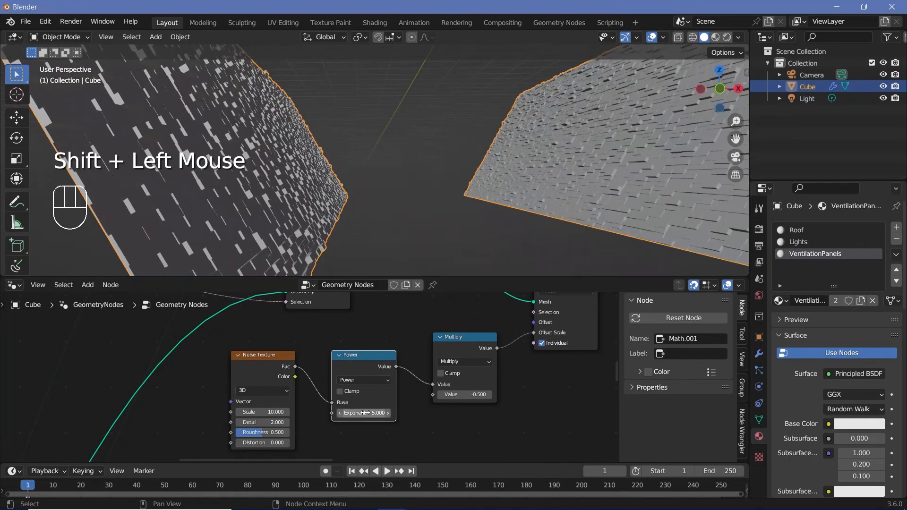
middle_click_drag(284, 189, 585, 171)
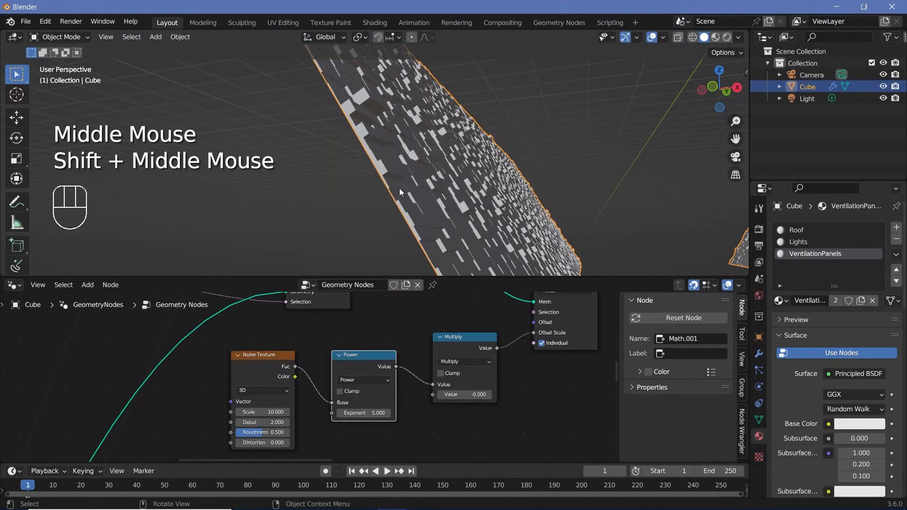
scroll(398, 188, "down", 5)
- Insert a Set Material node after the lower-wall Extrude Mesh node
middle_click_drag(472, 359, 276, 414, "shift")
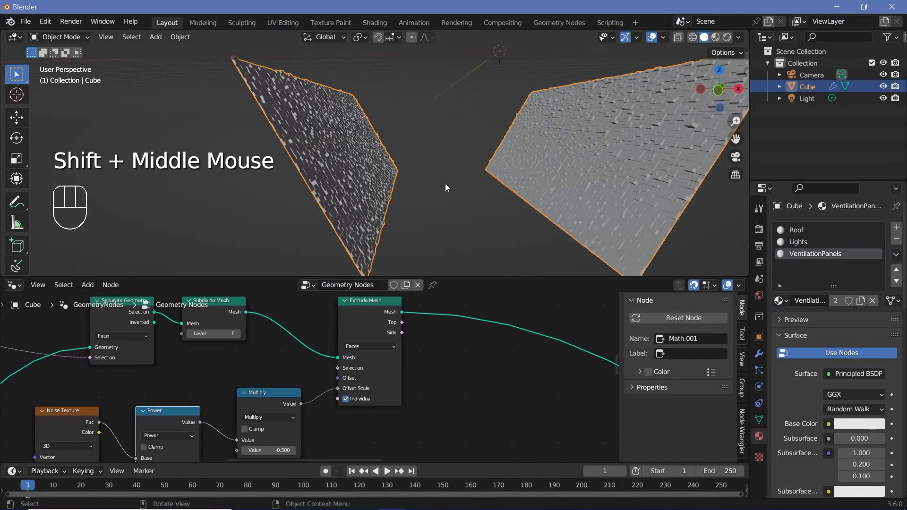
middle_click_drag(477, 350, 429, 364)
key("shift+a")
left_click(413, 270)
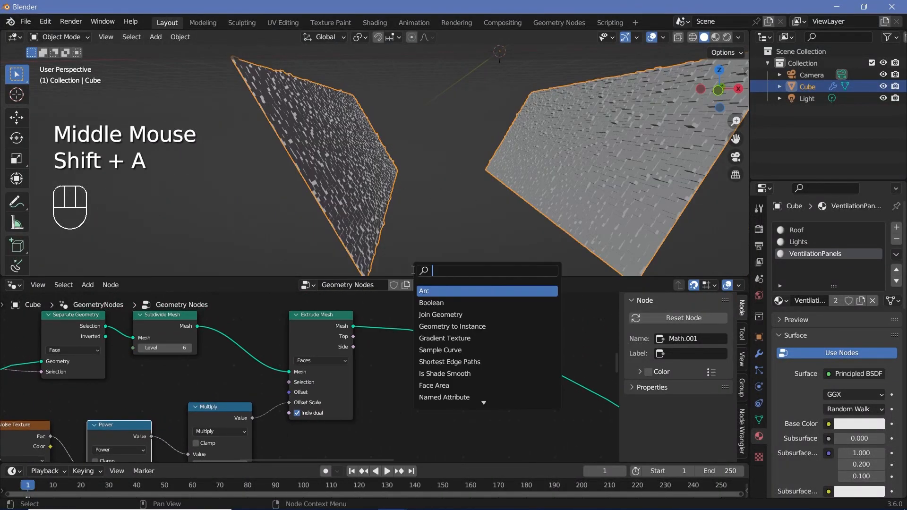
type("set mat")
key("Return")
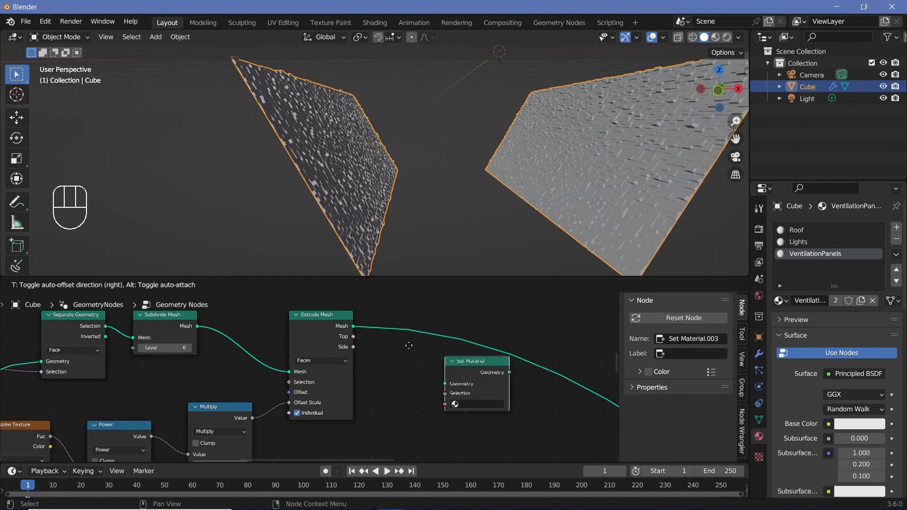
left_click(363, 318)
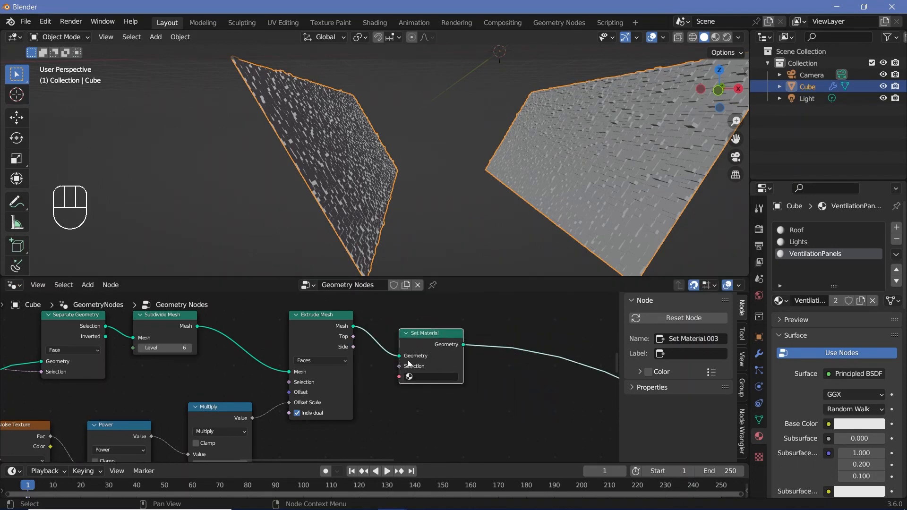
- Add a new material slot to the cube with a new material named BaseSides
left_click(896, 228)
left_click(832, 302)
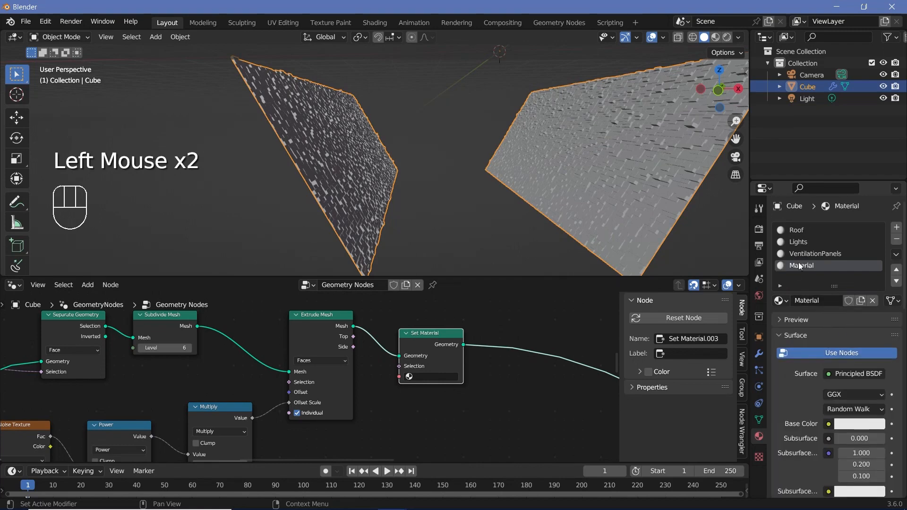
left_click(818, 299)
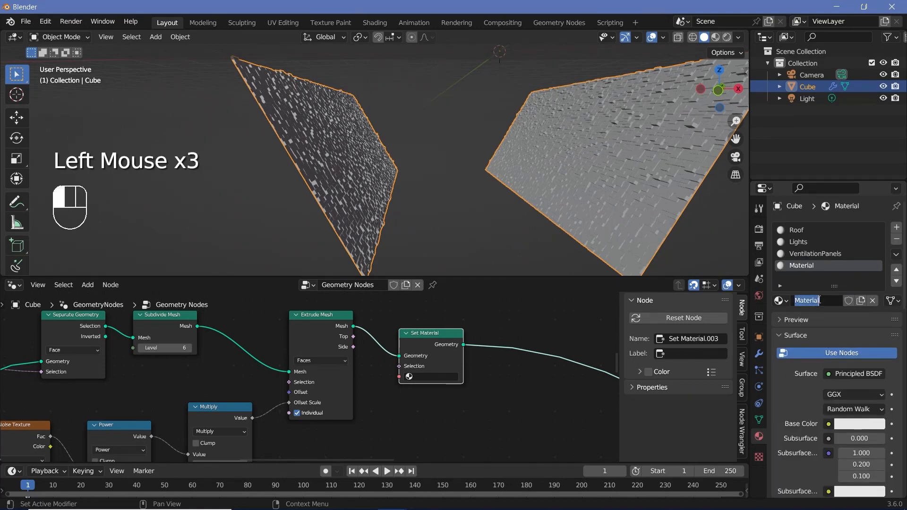
type("BaseSides")
key("Return")
- Group the lower side wall nodes in a frame labelled Base Sides and reposition the frame
scroll(191, 375, "down", 4)
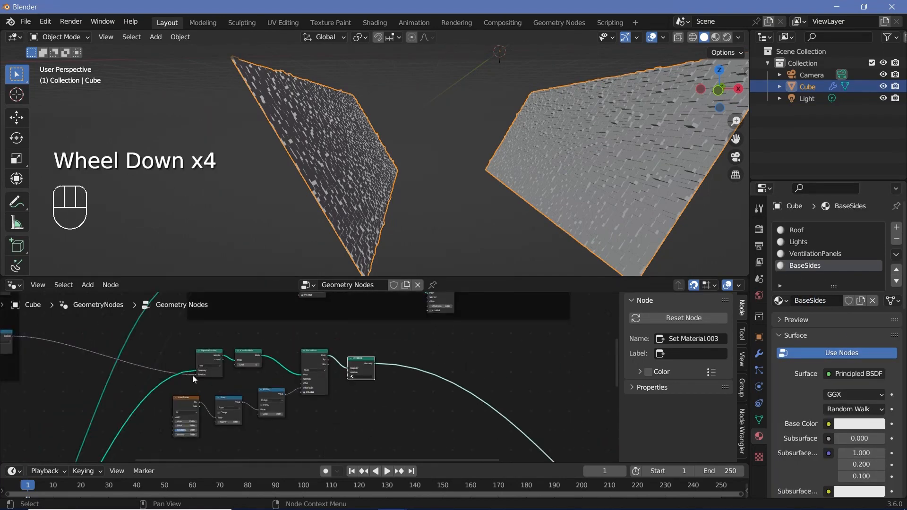
left_click_drag(158, 344, 412, 440)
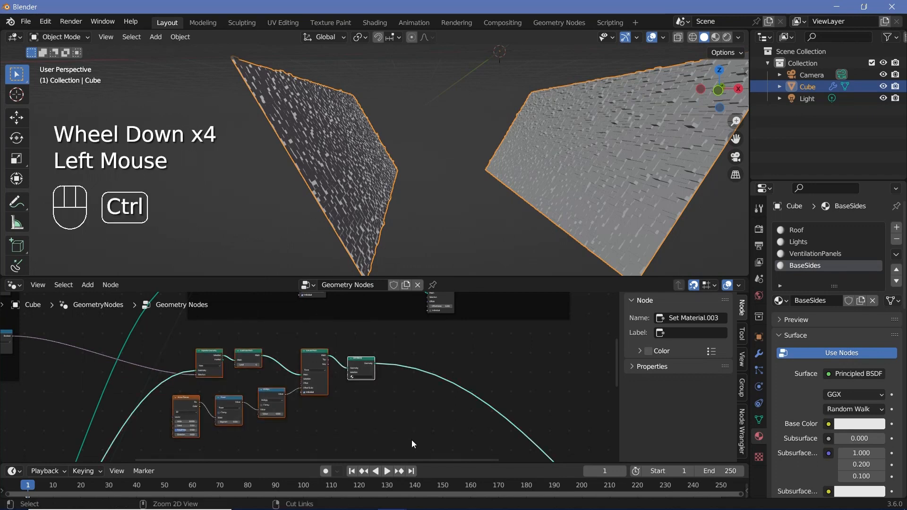
key("ctrl+j")
type("Base Sides")
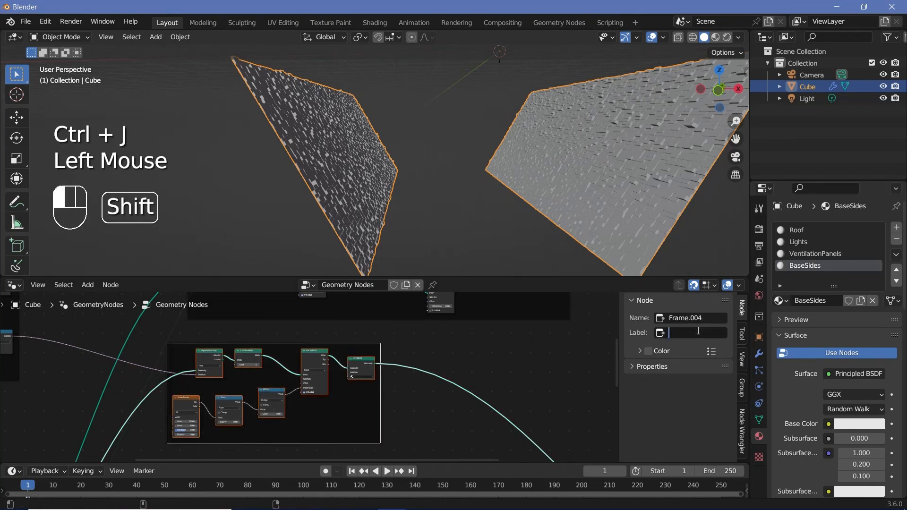
left_click_drag(308, 342, 398, 333)
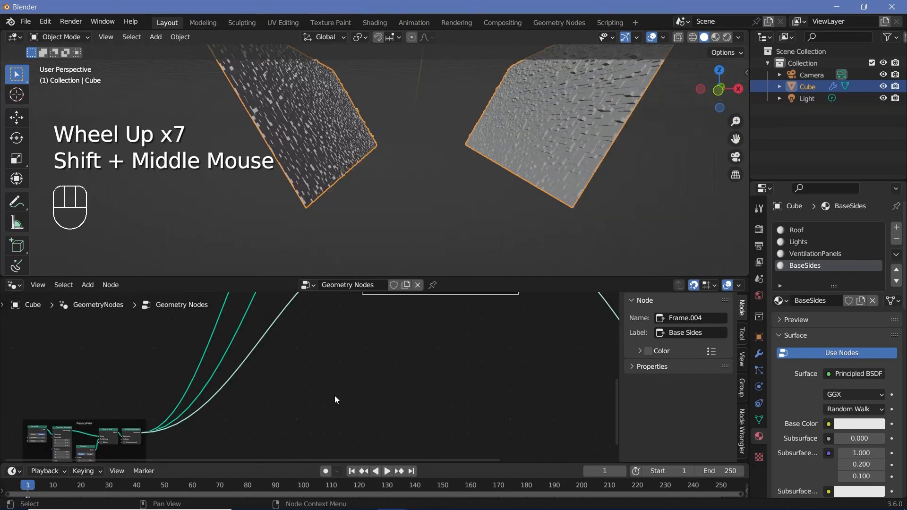
- Add a Separate Geometry node in the empty area below the Base Sides frame
scroll(357, 363, "up", 1)
middle_click_drag(334, 395, 319, 452)
scroll(357, 362, "up", 1)
key("shift+a")
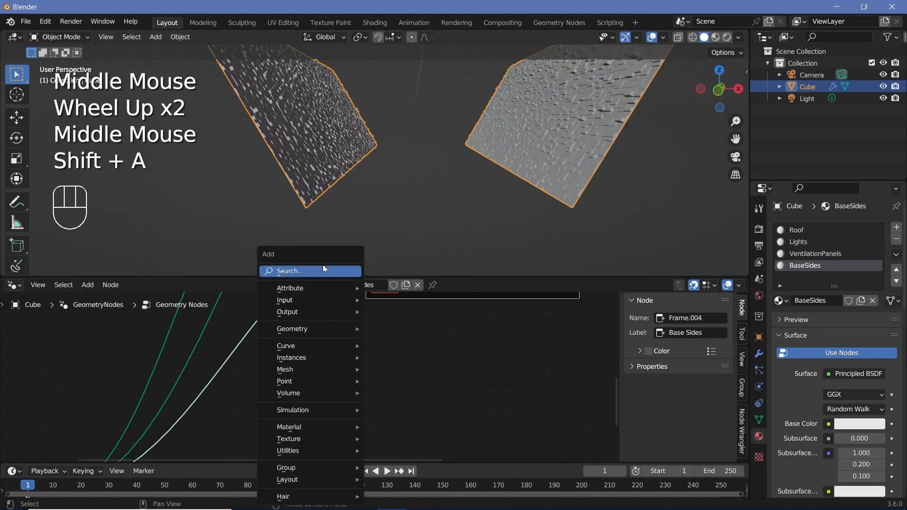
left_click(322, 265)
type("separ")
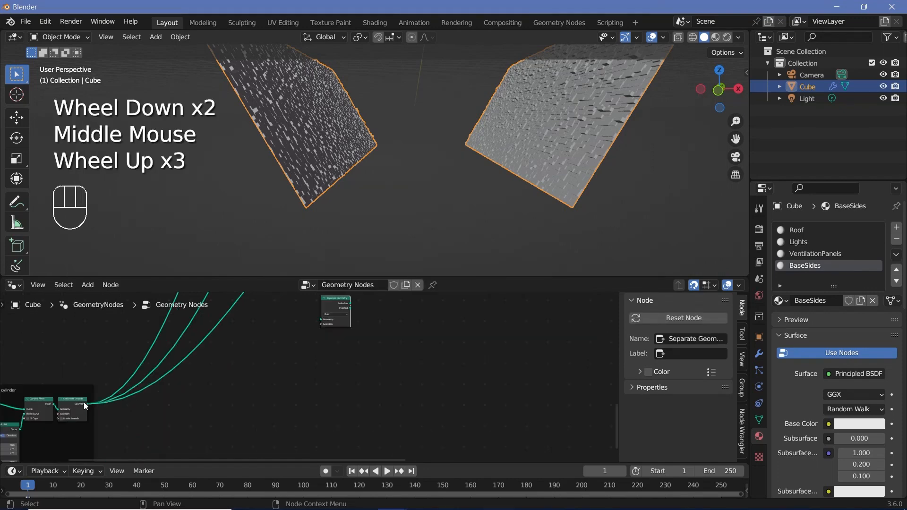
- Connect the Base cylinder frame's final geometry output to the new Separate Geometry node's Geometry input
middle_click_drag(84, 402, 182, 384)
scroll(183, 384, "up", 1)
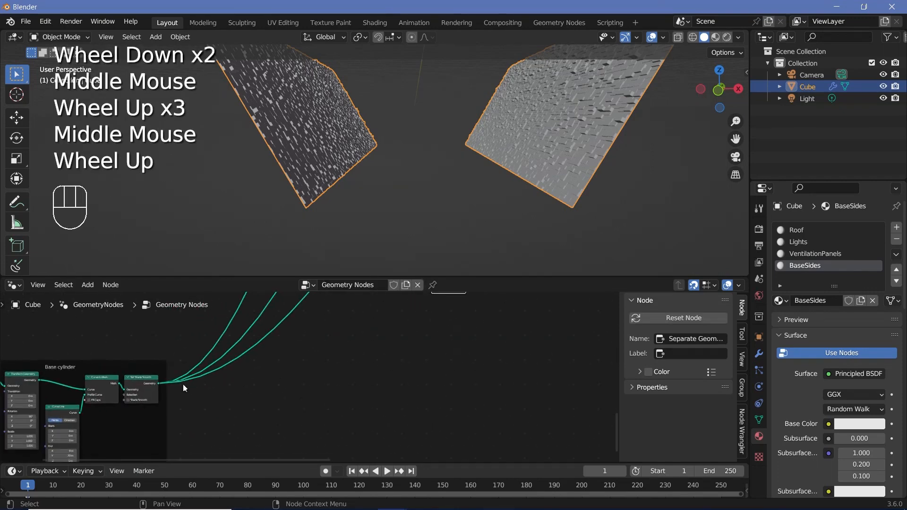
left_click_drag(156, 384, 465, 363)
left_click(468, 355)
scroll(463, 352, "up", 2)
middle_click_drag(464, 352, 266, 359)
scroll(326, 363, "up", 2)
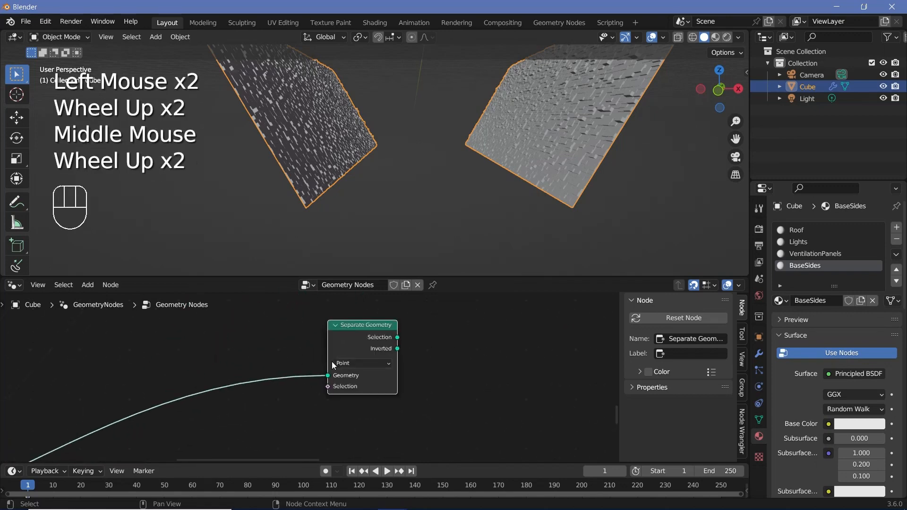
- Set the new Separate Geometry node's domain to Face and move the node farther from the Base cylinder frame
left_click_drag(352, 364, 354, 396)
scroll(362, 347, "down", 3)
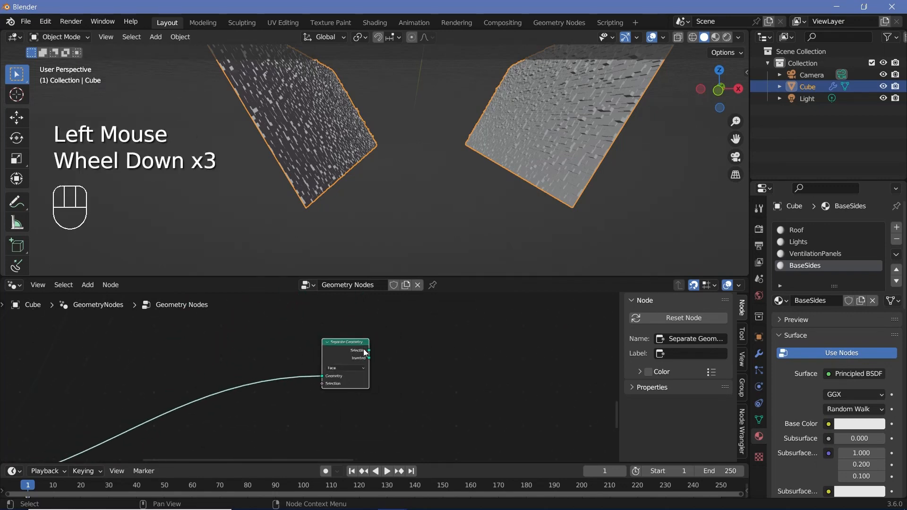
scroll(391, 338, "down", 2)
scroll(390, 339, "down", 2)
middle_click_drag(390, 339, 381, 383)
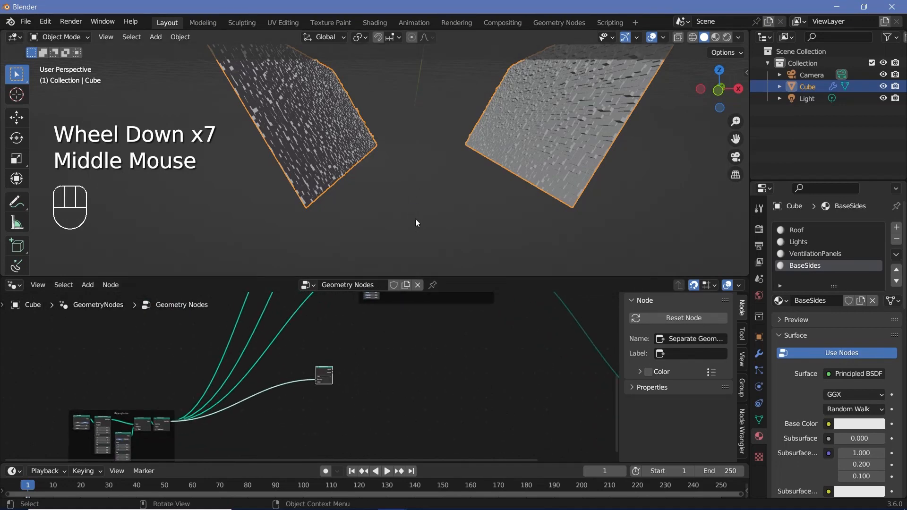
scroll(374, 386, "up", 4)
left_click_drag(388, 347, 442, 354)
scroll(403, 386, "up", 2)
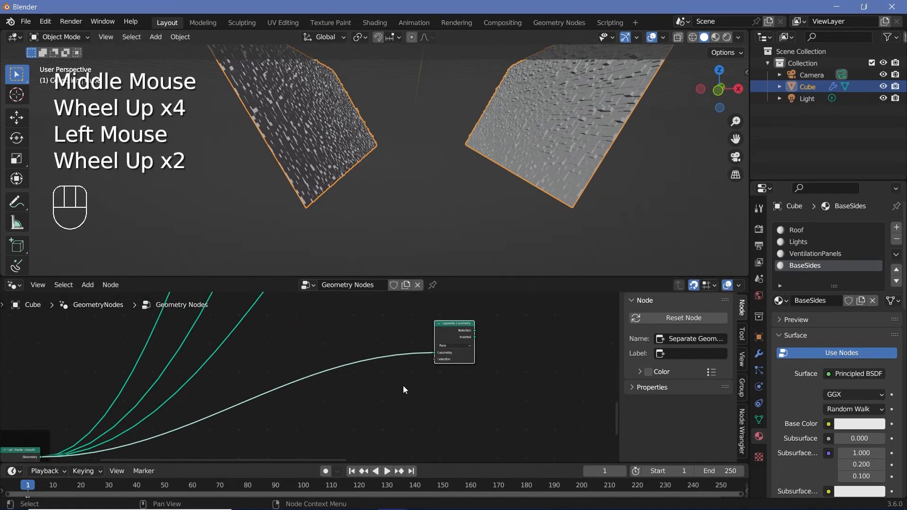
- Add a Position node beside the new Separate Geometry node
middle_click_drag(403, 386, 392, 385)
key("shift+a")
type("po")
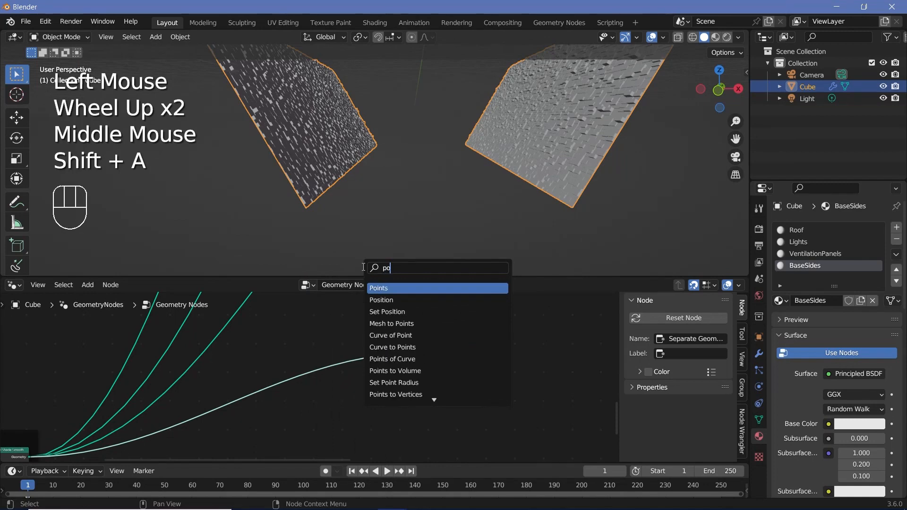
left_click(381, 300)
- Add a Vector Math node between the Position and Separate Geometry nodes and set its operation to Dot Product
key("shift+a")
type("v")
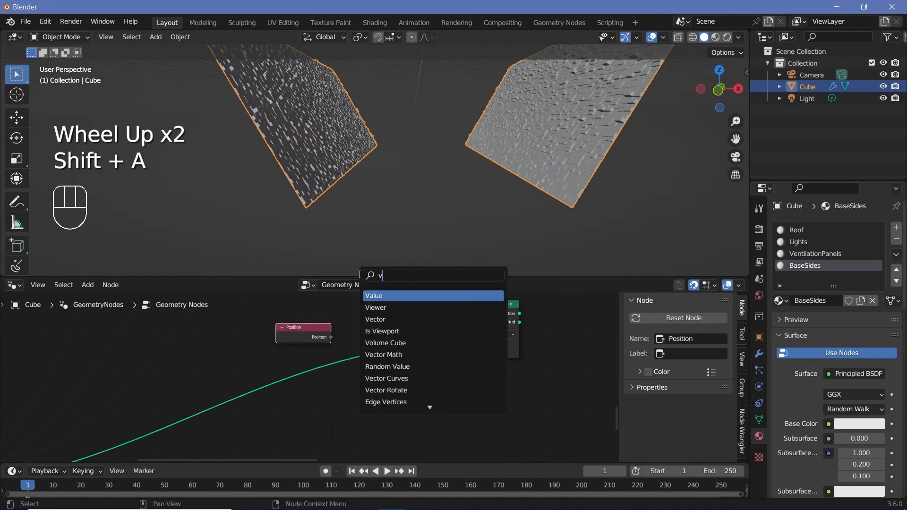
type("ector")
left_click(383, 307)
left_click(371, 309)
left_click(373, 333)
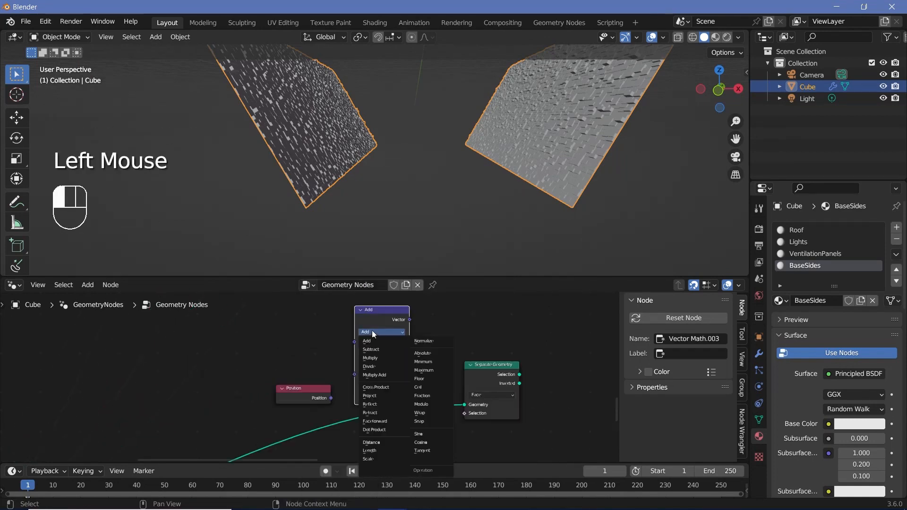
left_click(386, 389)
- Connect Position to the Dot Product's first vector and set the second vector's Z to -1
left_click_drag(331, 398, 341, 384)
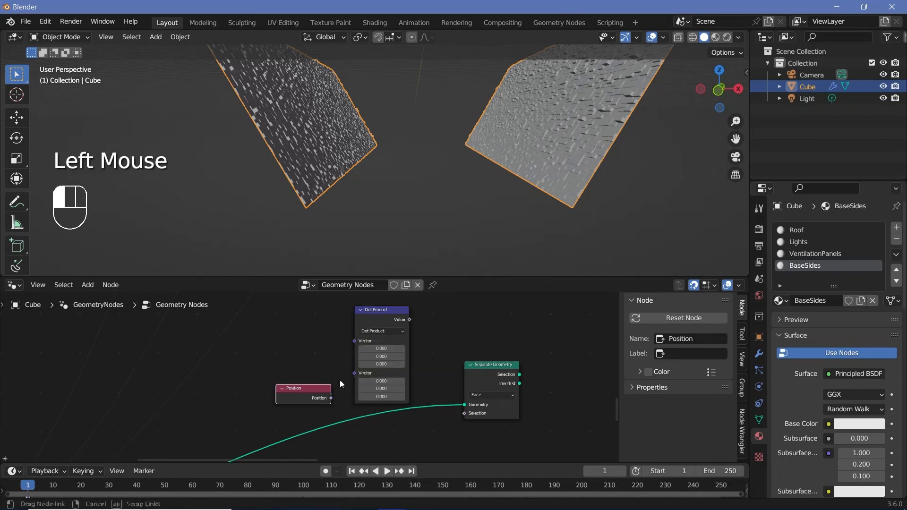
left_click_drag(352, 345, 356, 339)
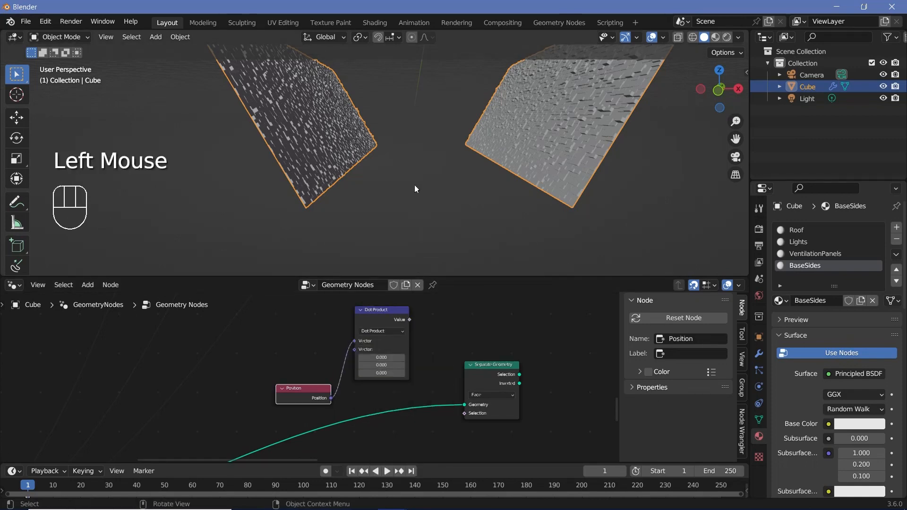
left_click(380, 373)
type("-1")
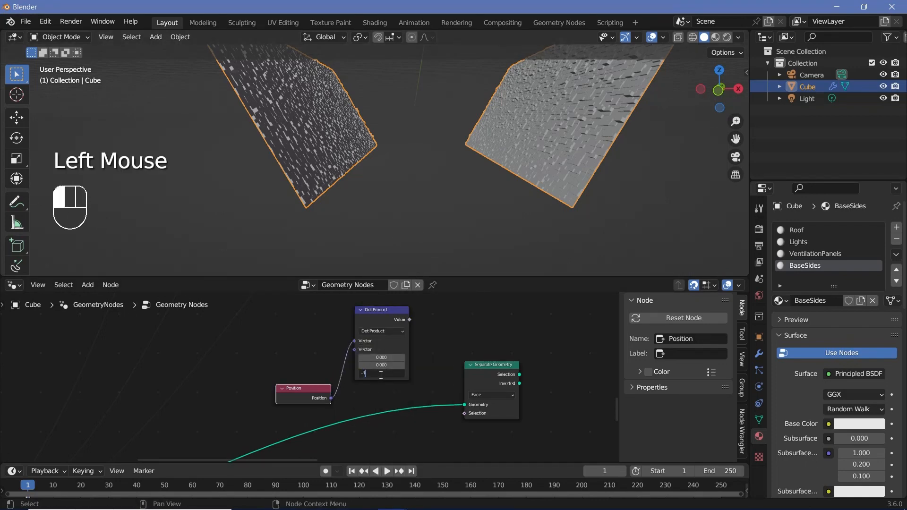
key("Return")
- Shift the Position and Dot Product nodes away from Separate Geometry and add a Compare node set to Equal
left_click_drag(293, 395, 222, 411)
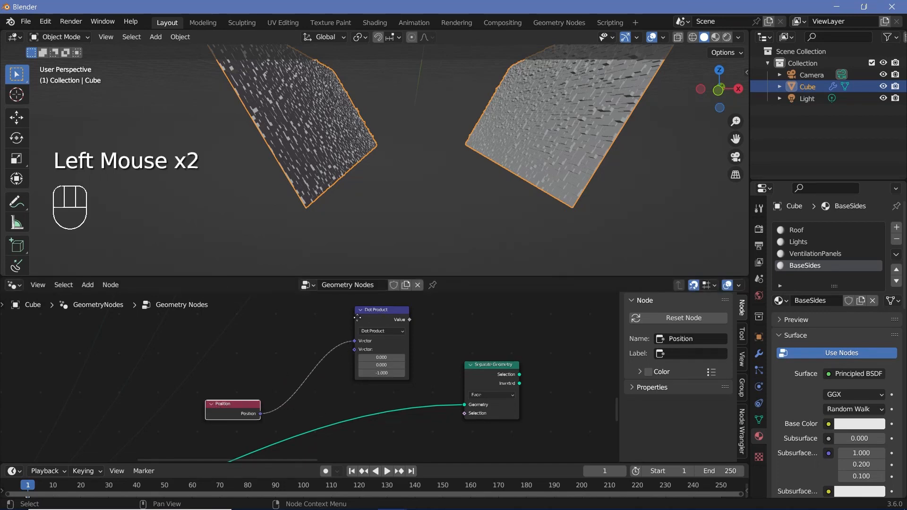
left_click_drag(381, 330, 310, 363)
key("q")
key("shift+a")
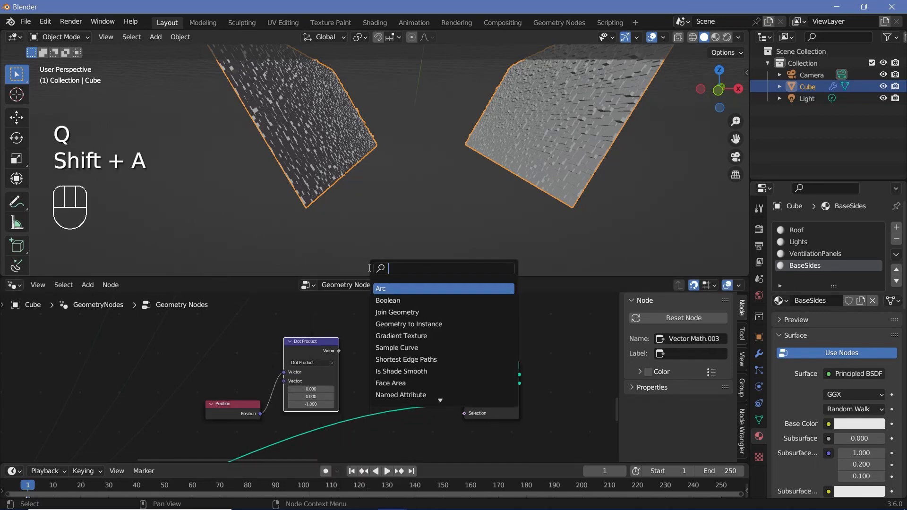
type("com")
key("Return")
left_click(376, 353)
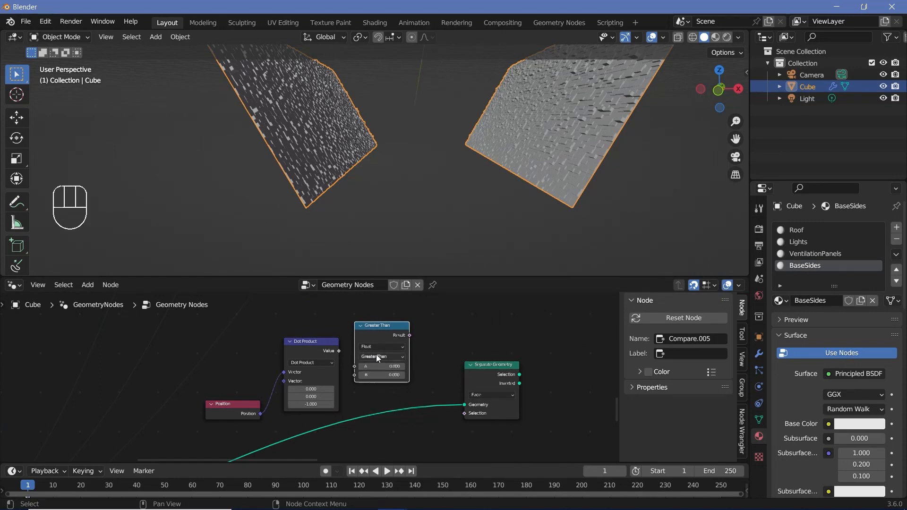
mouse_move(376, 357)
left_mouse_down()
mouse_move(336, 350)
mouse_move(353, 340)
mouse_move(376, 361)
left_mouse_up()
- Feed the Dot Product value into Equal's A input, set B to 1, and link Result to Separate Geometry's Selection
scroll(338, 350, "up", 2)
left_click(417, 374)
type("1")
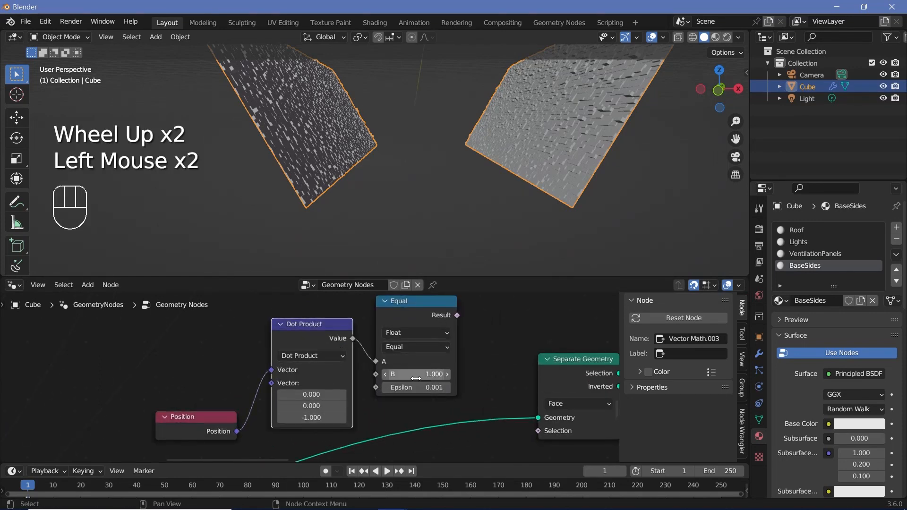
key("Return")
left_click_drag(456, 315, 541, 431)
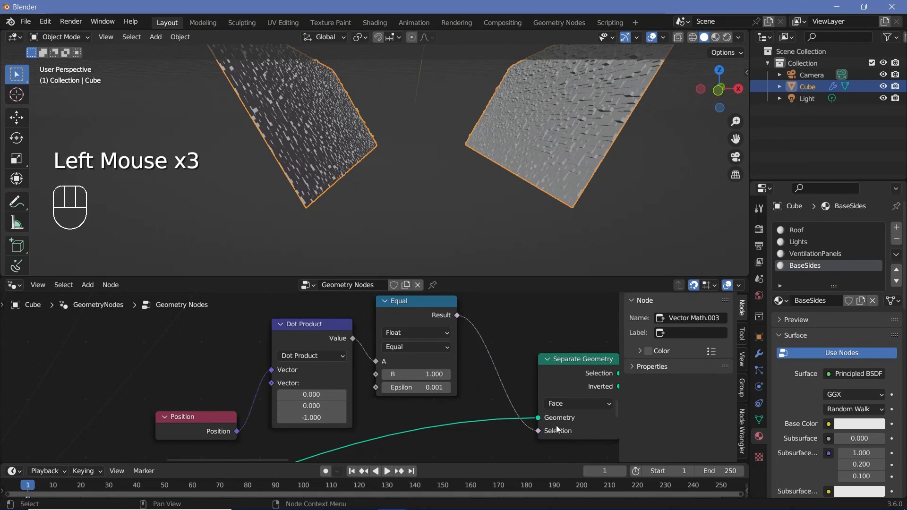
- Connect the new Separate Geometry node's Selection output to the Group Output node
scroll(446, 377, "down", 4)
middle_click_drag(446, 377, 385, 367)
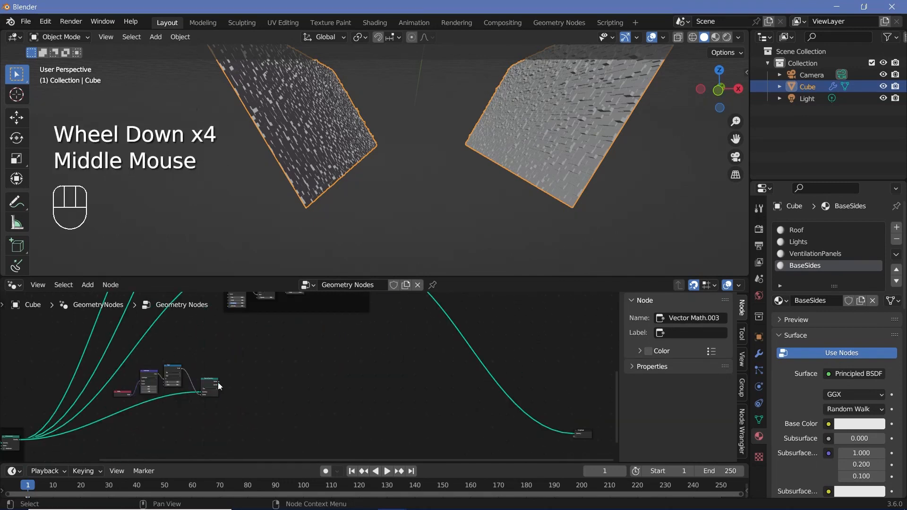
left_click_drag(218, 382, 576, 434)
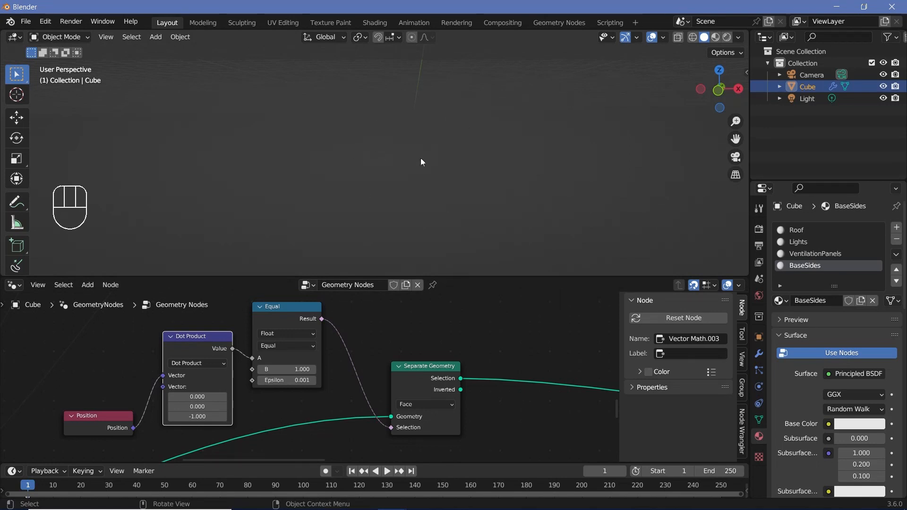
- Replace the Position node with a Normal node connected to the Dot Product's first vector input
middle_click_drag(348, 353, 172, 403, "shift")
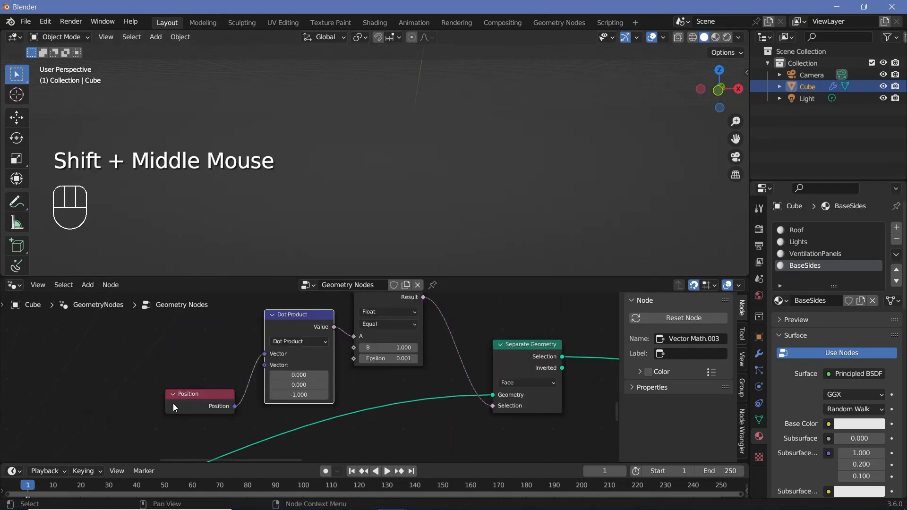
left_click(174, 406)
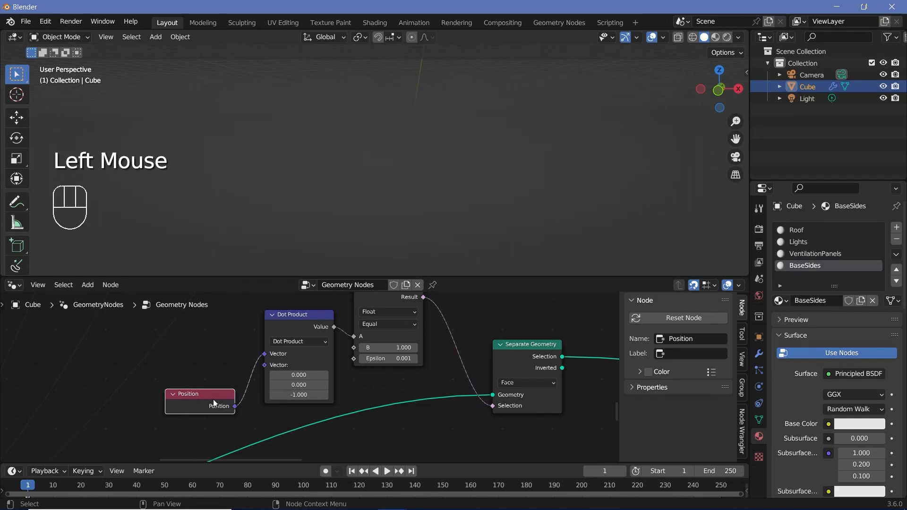
key("x")
key("shift+a")
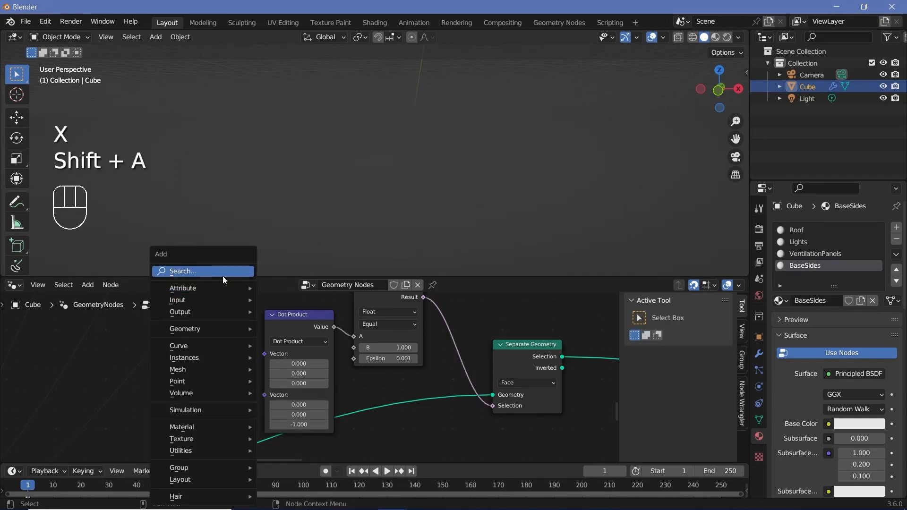
left_click(223, 271)
type("Normal")
key("Return")
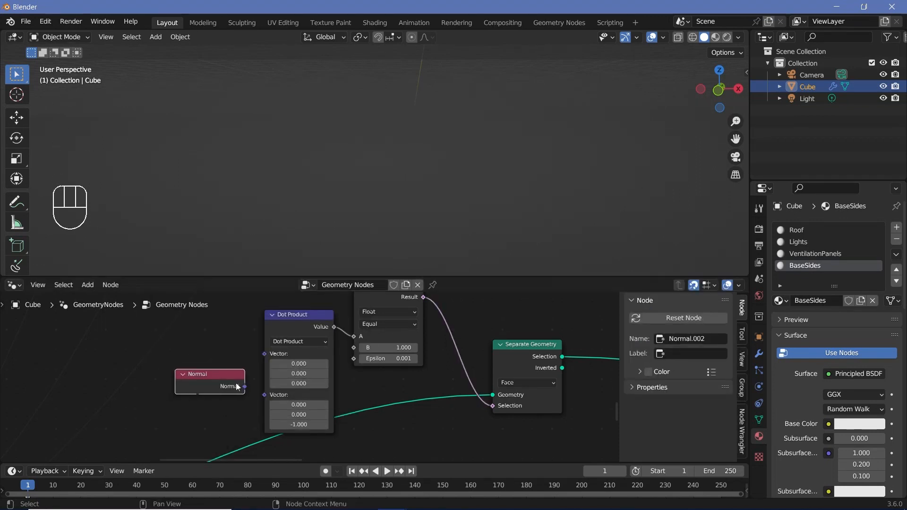
left_click(245, 387)
left_click_drag(246, 387, 264, 354)
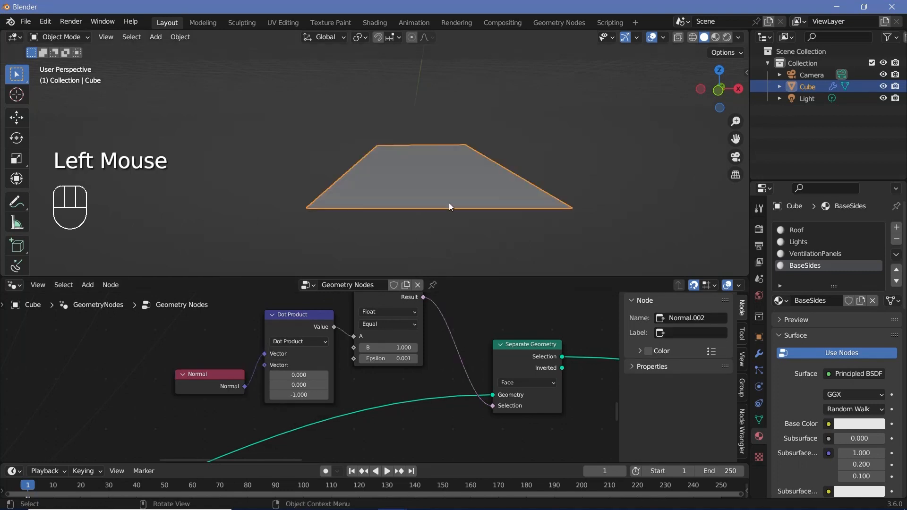
middle_click_drag(442, 195, 409, 231, "shift")
scroll(321, 204, "down", 5)
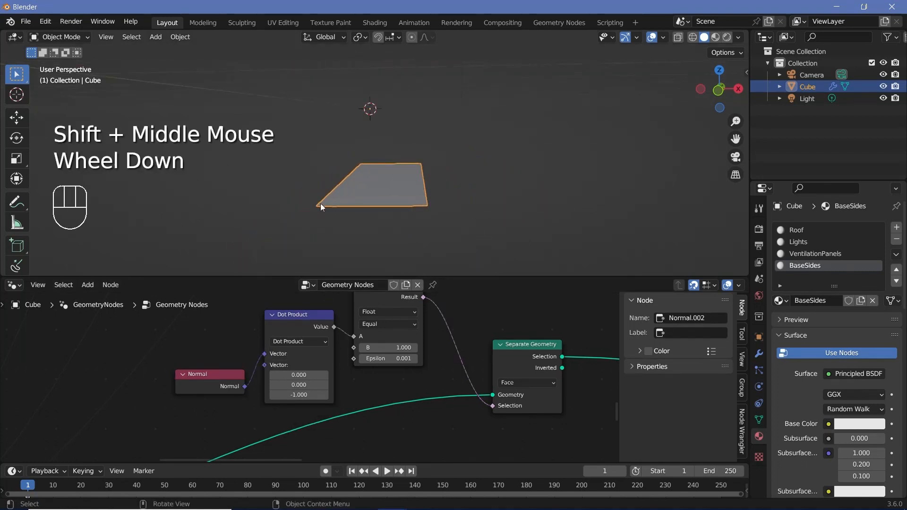
middle_click_drag(364, 191, 400, 183)
scroll(381, 198, "up", 2)
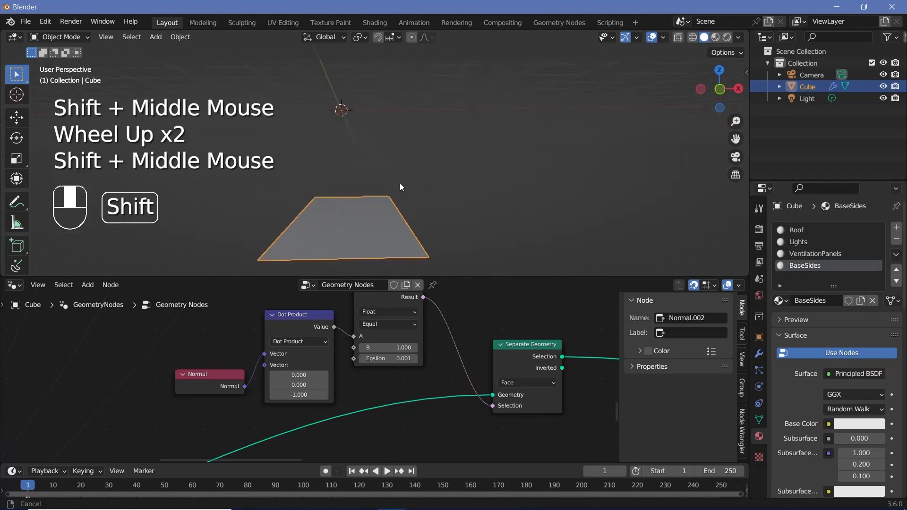
scroll(409, 182, "up", 2)
middle_click_drag(338, 244, 330, 237, "shift")
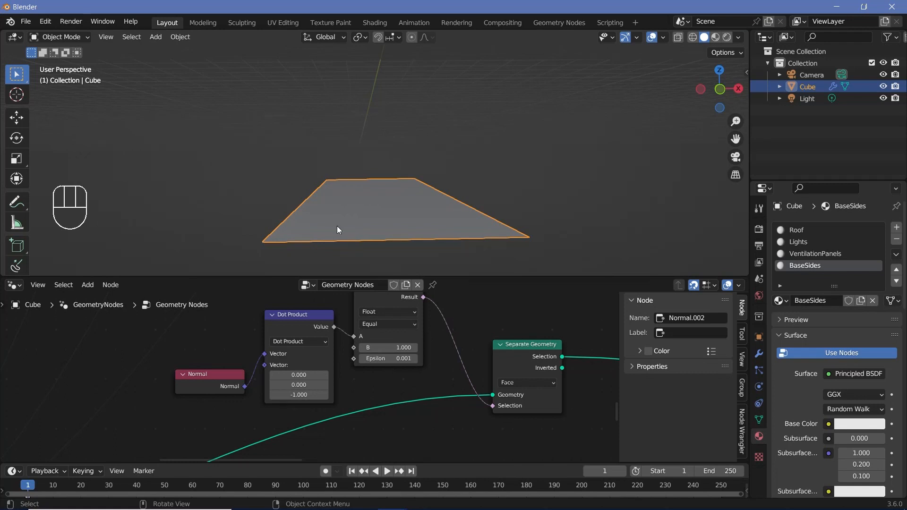
- Insert a Distribute Points on Faces node on the link leaving the Separate Geometry node's Selection output
scroll(523, 338, "down", 6)
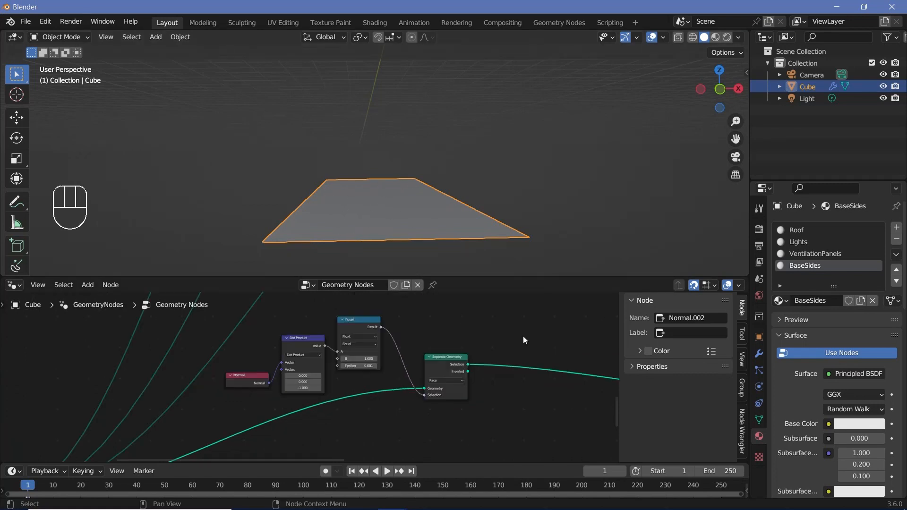
middle_click_drag(508, 338, 454, 351)
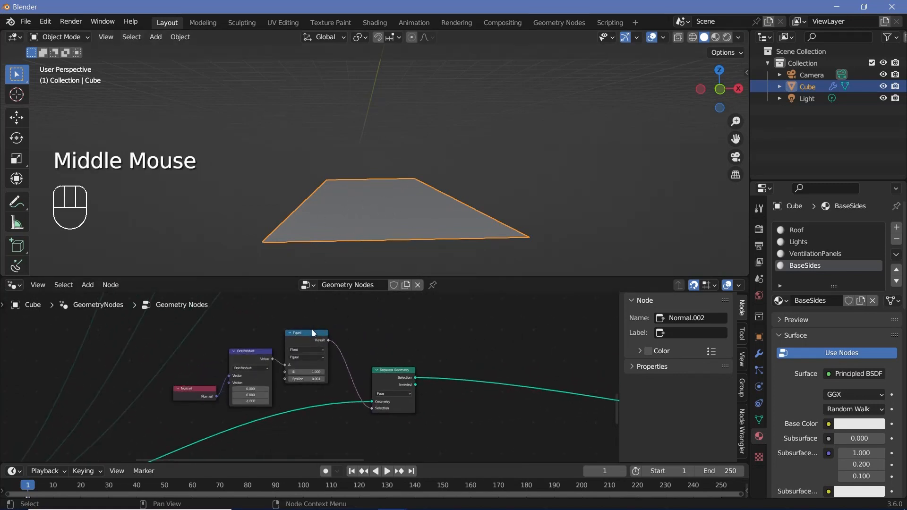
left_click_drag(312, 332, 305, 350)
key("shift+a")
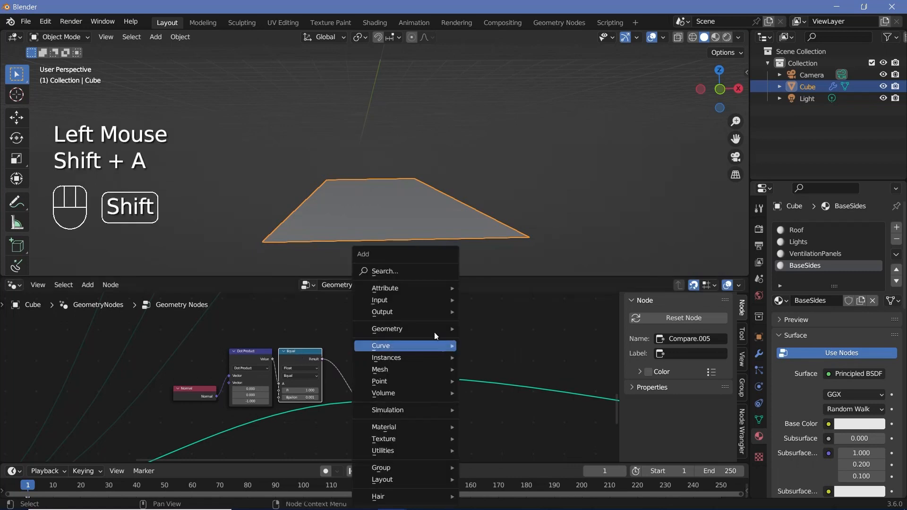
left_click(414, 271)
type("dis")
left_click(463, 316)
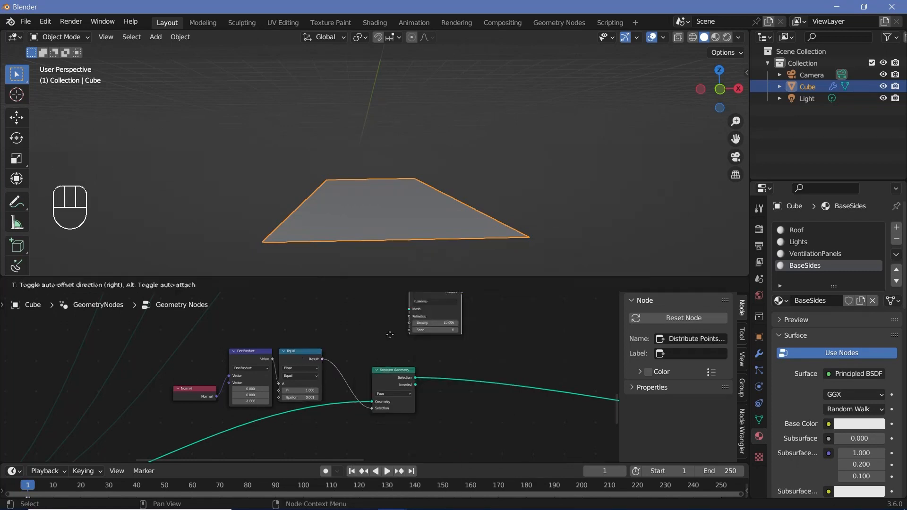
left_click(502, 371)
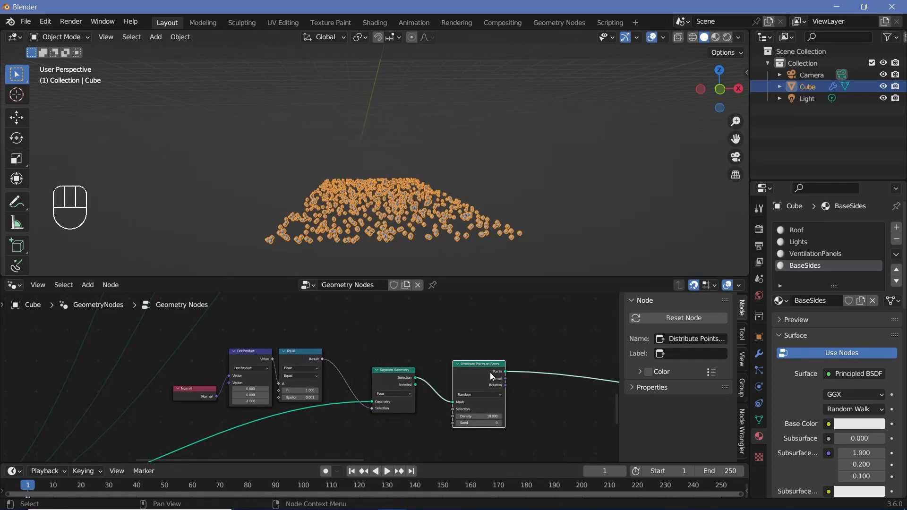
left_click_drag(490, 372, 502, 347)
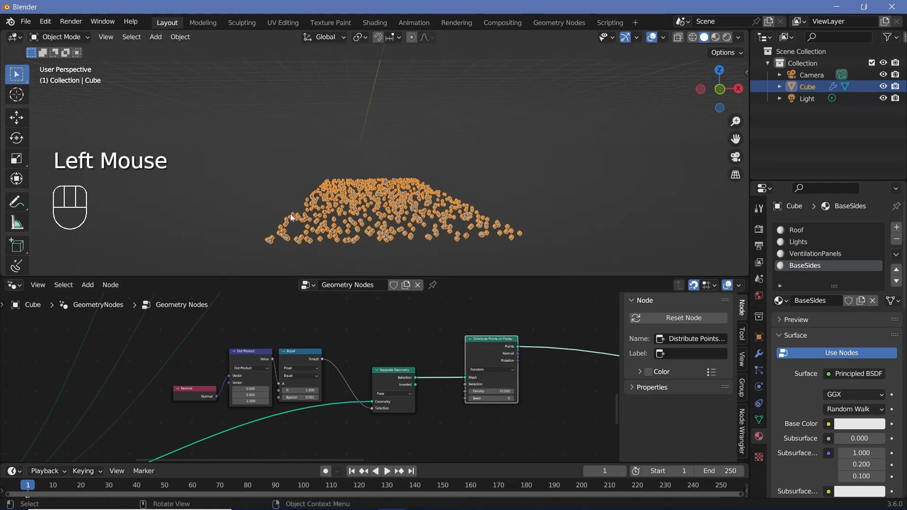
- Insert a Join Geometry node after Distribute Points on Faces and also feed it the Separate Geometry node's Selection output
middle_click_drag(565, 384, 438, 377)
key("shift+a")
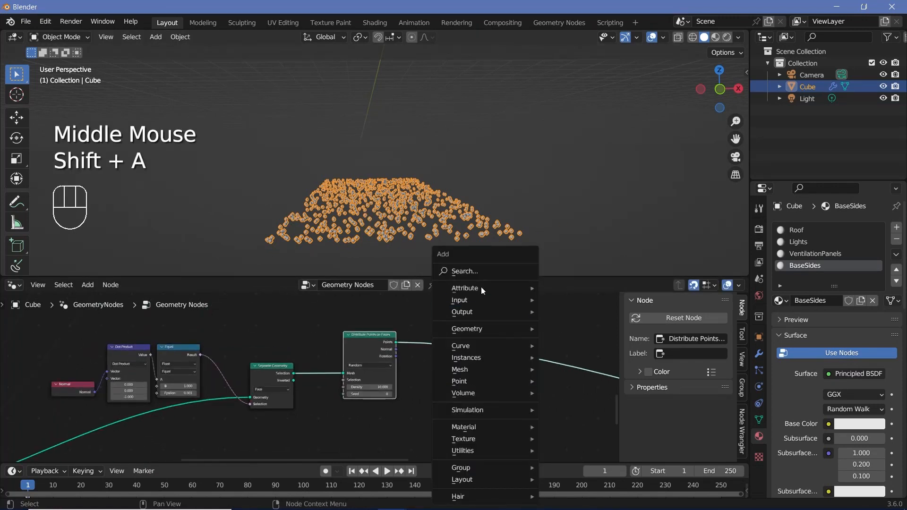
type("join")
left_click(511, 300)
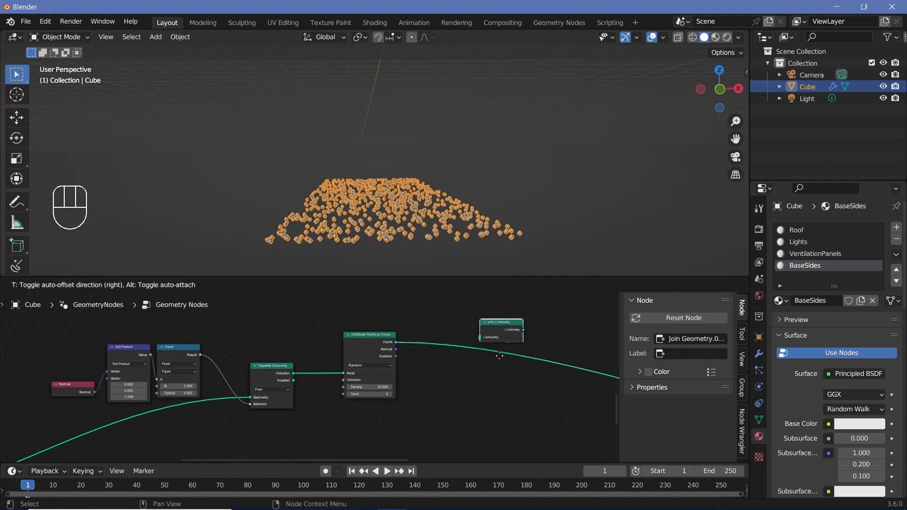
left_click(495, 376)
left_click_drag(291, 375, 502, 441)
left_click_drag(373, 369, 413, 338)
- Reduce the Distribute Points on Faces density to 2.010 and inspect the scattered points on the plane
scroll(413, 339, "up", 2)
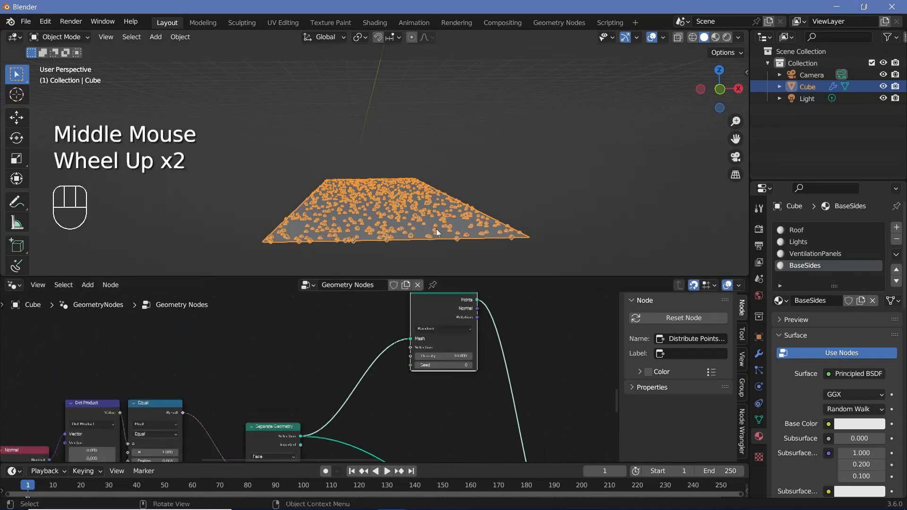
middle_click_drag(435, 229, 449, 239, "shift")
middle_click_drag(449, 240, 500, 250)
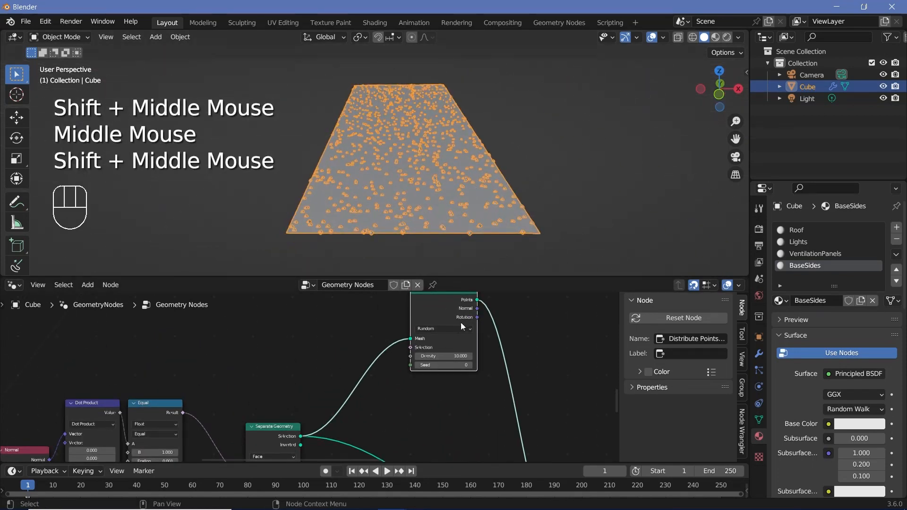
left_click_drag(441, 355, 425, 356, "shift")
scroll(517, 183, "up", 2)
scroll(518, 183, "up", 1)
middle_click_drag(517, 183, 481, 144, "shift")
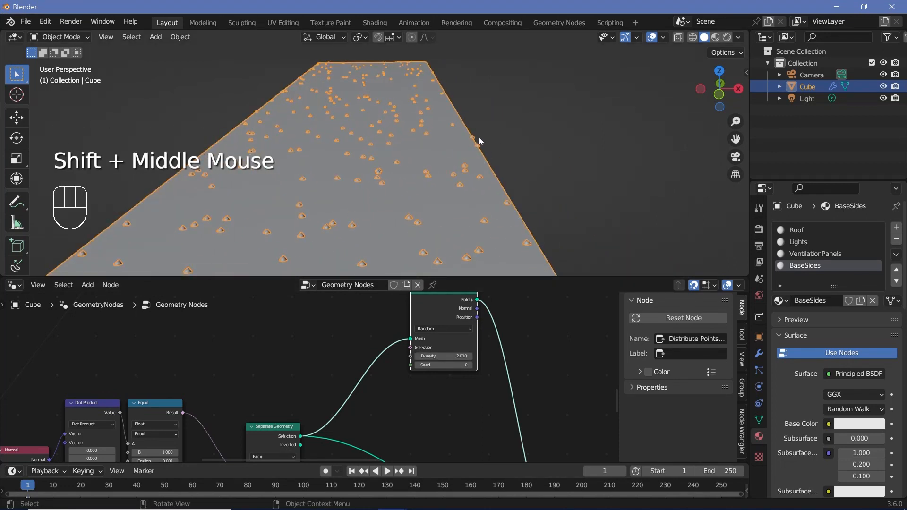
scroll(490, 146, "down", 2)
mouse_move(482, 138)
middle_mouse_down("shift")
mouse_move(489, 146)
mouse_move(468, 137)
middle_mouse_up("shift")
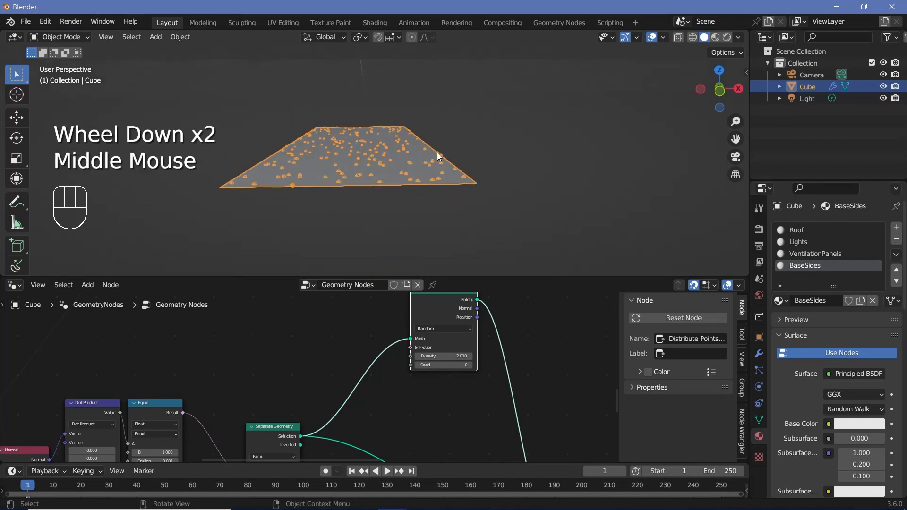
middle_click_drag(446, 152, 499, 164, "shift")
scroll(403, 157, "up", 2)
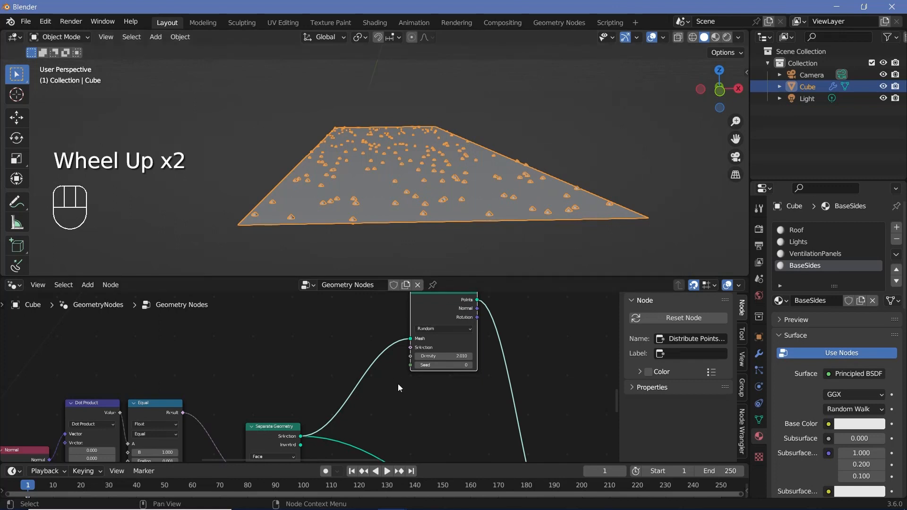
- Insert a Scale Elements node between Separate Geometry and Distribute Points on Faces
key("shift+a")
type("scale el")
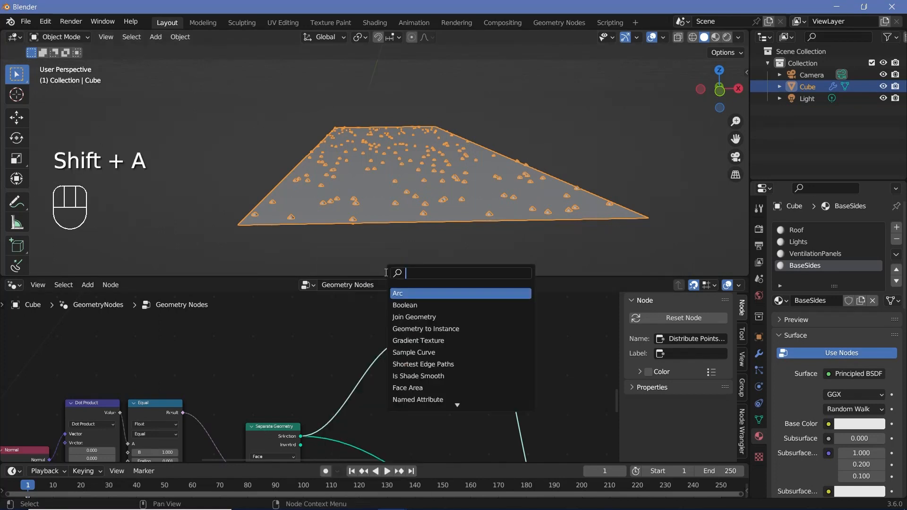
key("Return")
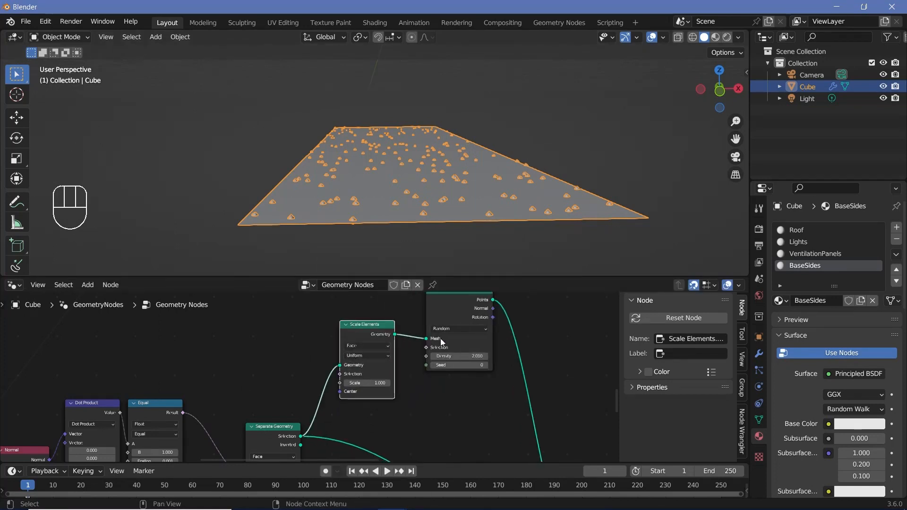
left_click(373, 336)
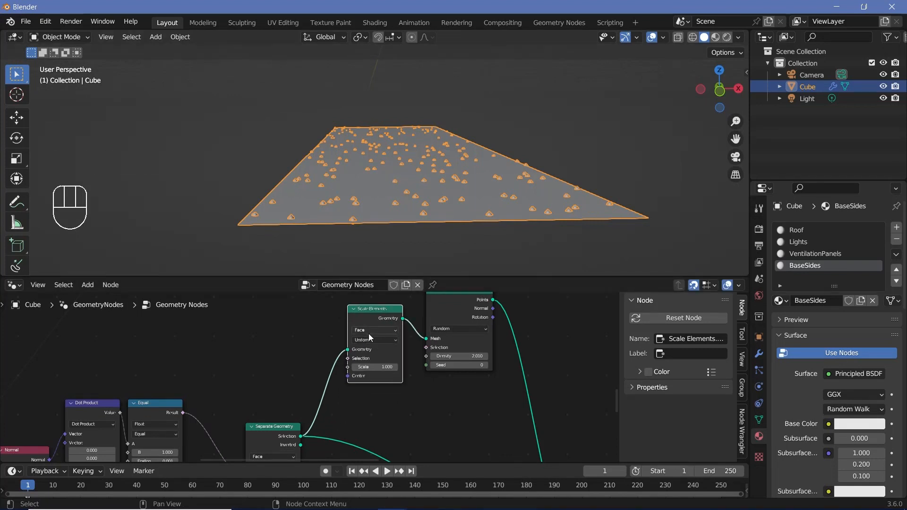
- Switch the Scale Elements node to Single Axis mode and set its scale to 0.67
scroll(369, 333, "up", 2)
left_click(390, 328)
left_click(386, 350)
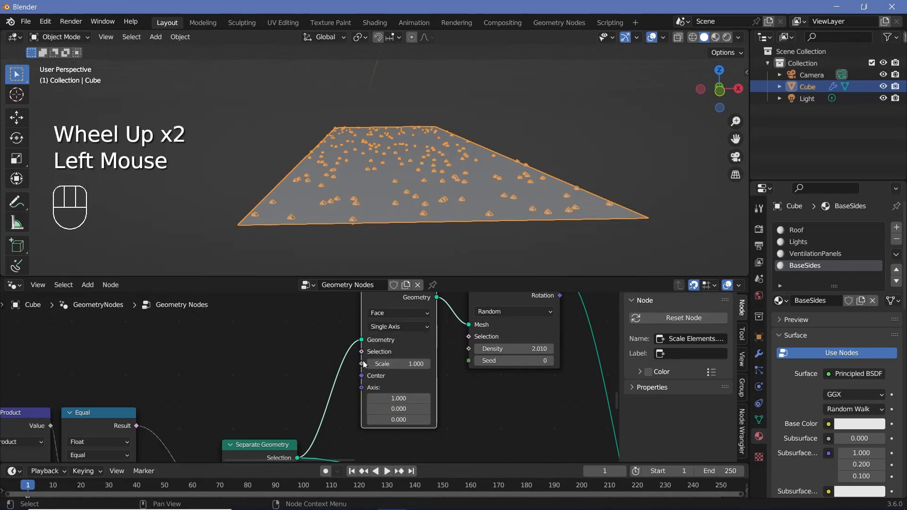
middle_click_drag(363, 361, 385, 355, "shift")
scroll(385, 354, "up", 1)
scroll(396, 378, "up", 1)
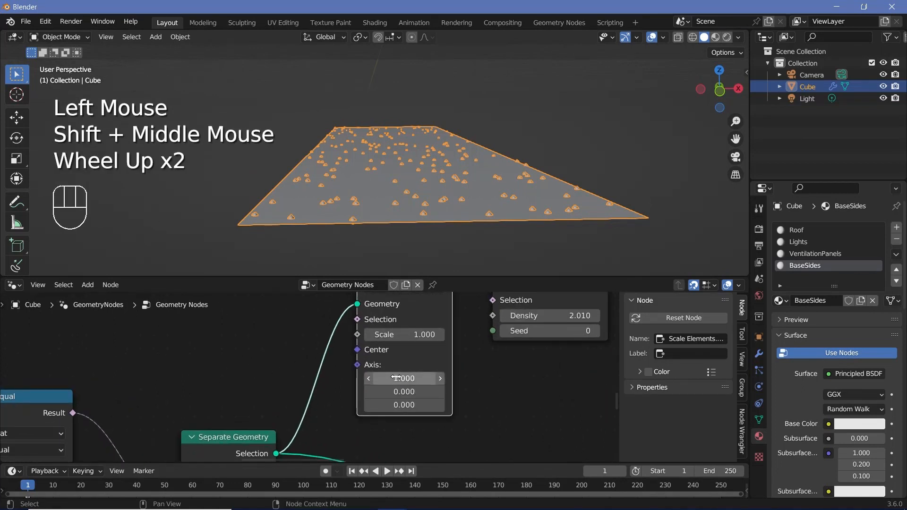
left_click(417, 337)
type("0.67")
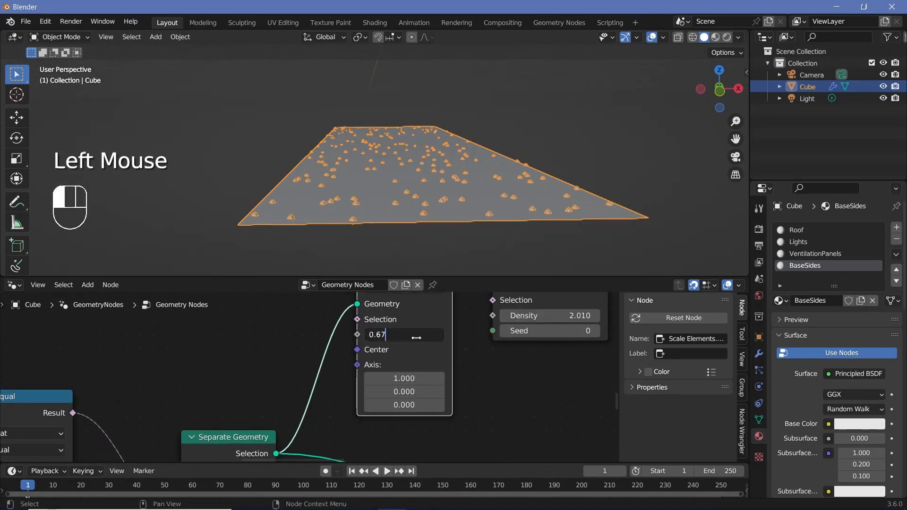
key("Return")
middle_click_drag(330, 158, 342, 160)
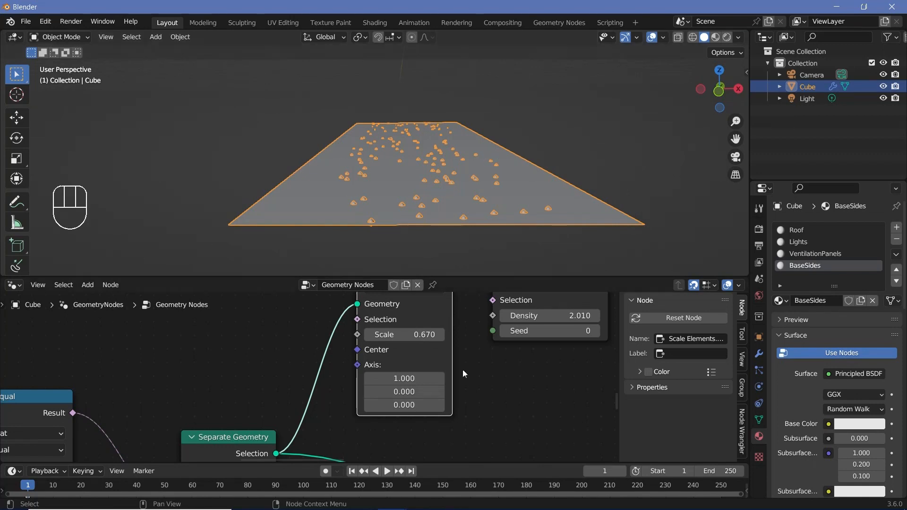
- Reposition the Scale Elements node and change the Distribute Points on Faces method to Poisson Disk
scroll(463, 370, "down", 2)
left_click_drag(333, 327, 342, 308)
middle_click_drag(457, 201, 411, 211)
scroll(473, 180, "up", 2)
middle_click_drag(478, 184, 452, 154)
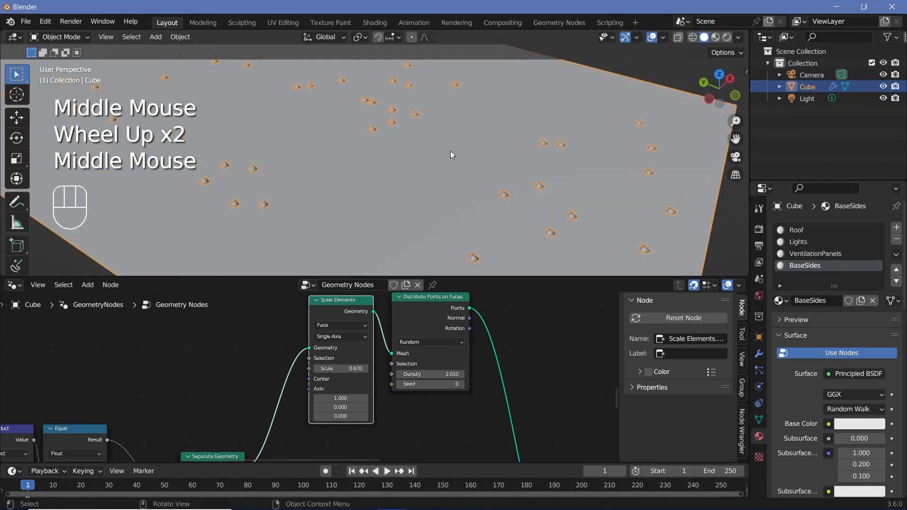
scroll(378, 359, "up", 2)
middle_click_drag(394, 129, 374, 125)
middle_click_drag(494, 347, 443, 383)
scroll(414, 382, "up", 2)
left_click(415, 382)
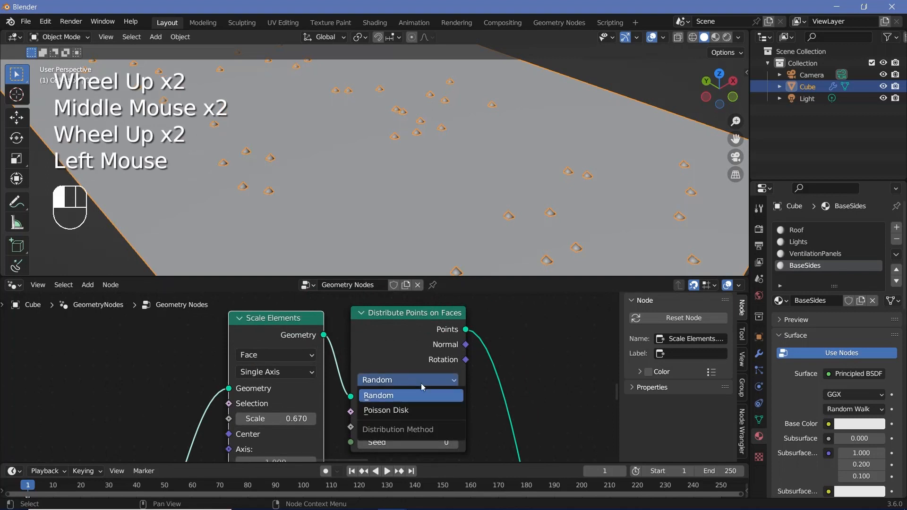
left_click(409, 409)
- Set the minimum distance of the Poisson Disk point distribution to 3 m
middle_click_drag(416, 427, 409, 383)
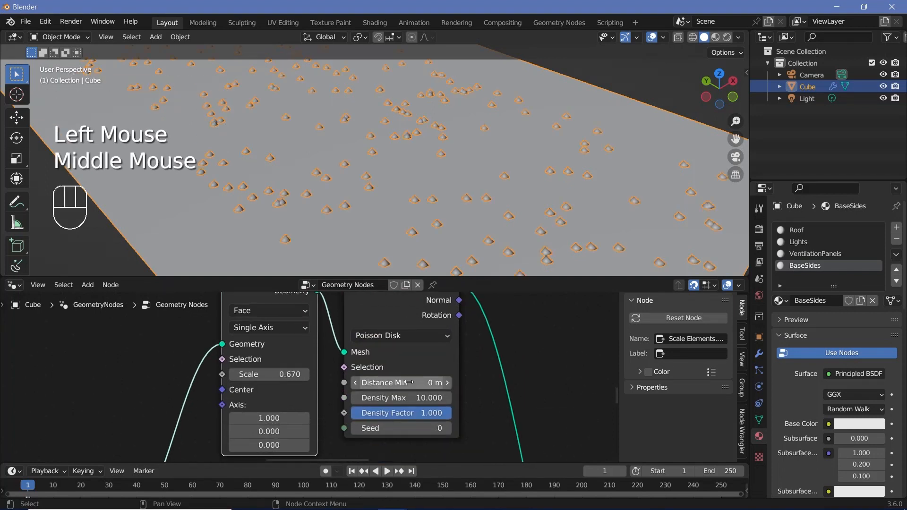
left_click(409, 383)
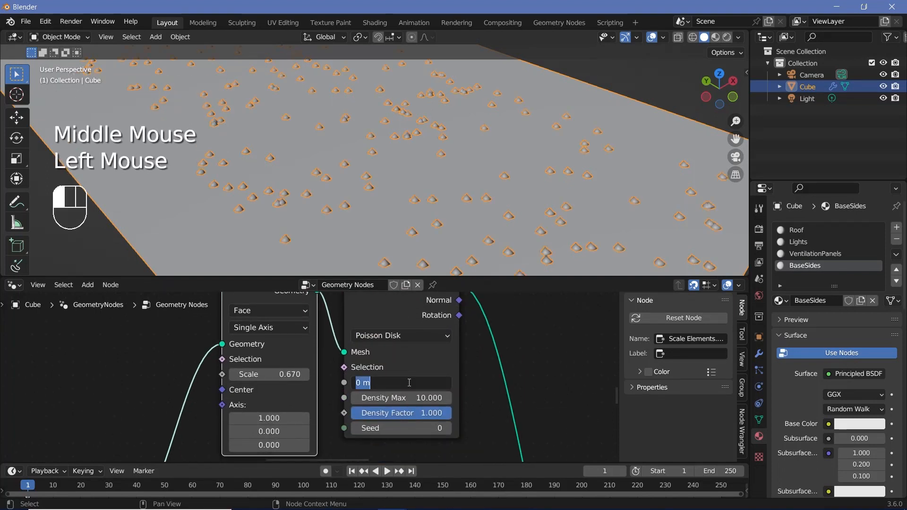
type("3")
key("Return")
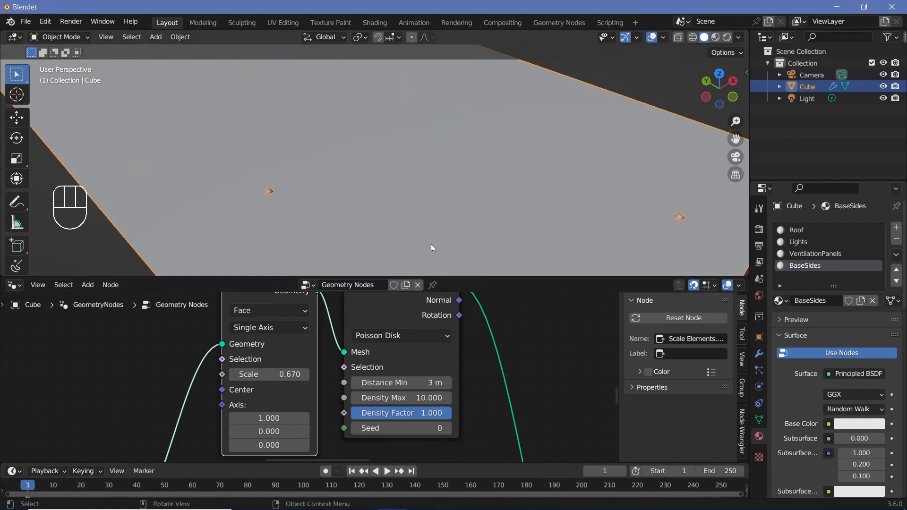
- Set the seed of the Distribute Points on Faces node to 55
scroll(432, 236, "down", 3)
middle_click_drag(432, 232, 558, 121, "shift")
scroll(463, 127, "down", 1)
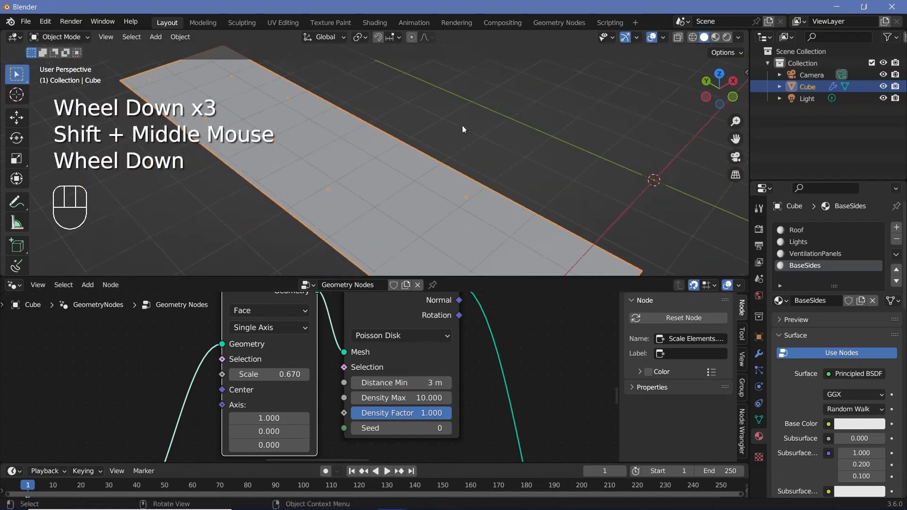
middle_click_drag(462, 126, 314, 70)
left_click(401, 427)
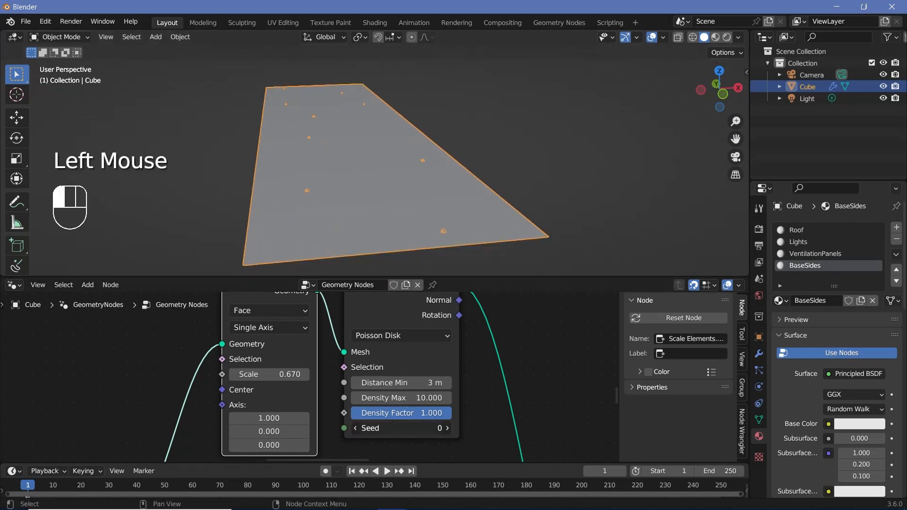
type("91")
key("Return")
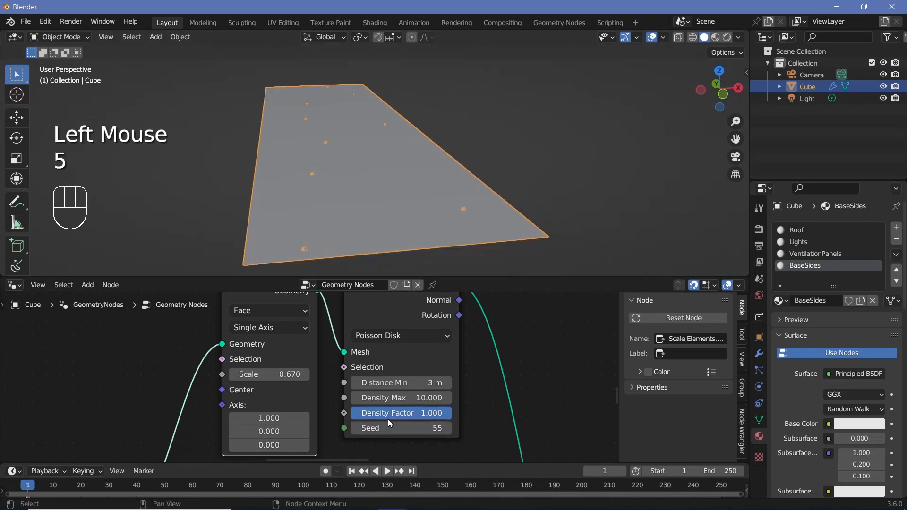
left_click_drag(407, 428, 394, 428)
left_click(393, 429)
type("55")
key("Return")
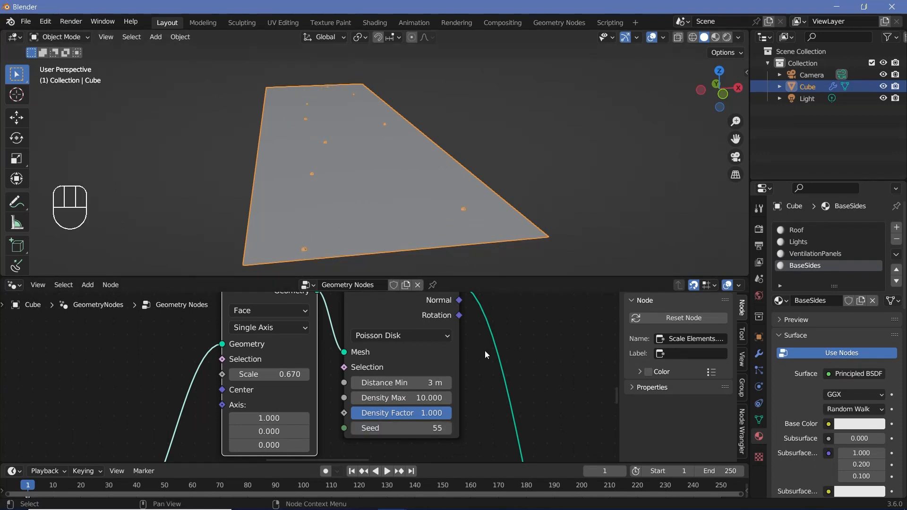
- Insert an Instance on Points node on the link between Distribute Points on Faces and Join Geometry
scroll(485, 350, "down", 2)
middle_click_drag(484, 351, 430, 275)
key("shift+a")
left_click(430, 271)
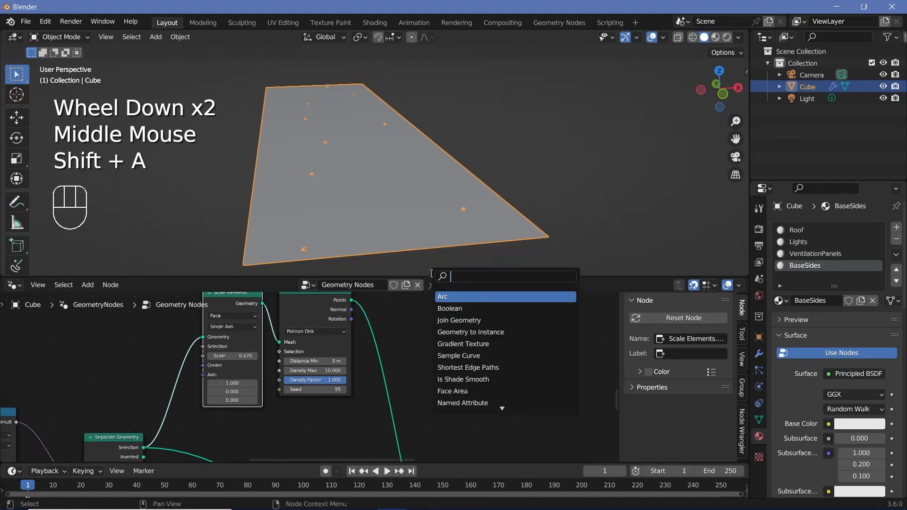
type("insatnce")
left_click(465, 321)
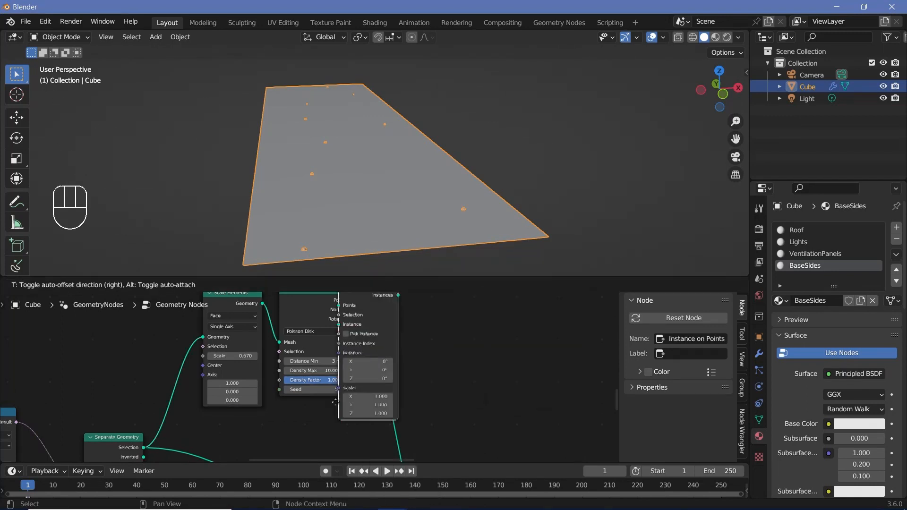
left_click(432, 314)
left_click_drag(431, 313, 444, 299)
- Rearrange the nodes to leave a wide gap between Distribute Points on Faces and Instance on Points
scroll(481, 356, "down", 4)
middle_click_drag(481, 356, 382, 277)
left_click_drag(396, 355, 607, 359)
middle_click_drag(433, 408, 442, 353)
scroll(442, 353, "up", 4)
left_click_drag(301, 363, 468, 347)
- Add a Cube mesh node and connect its Mesh output to the Instance input of Instance on Points
key("shift+a")
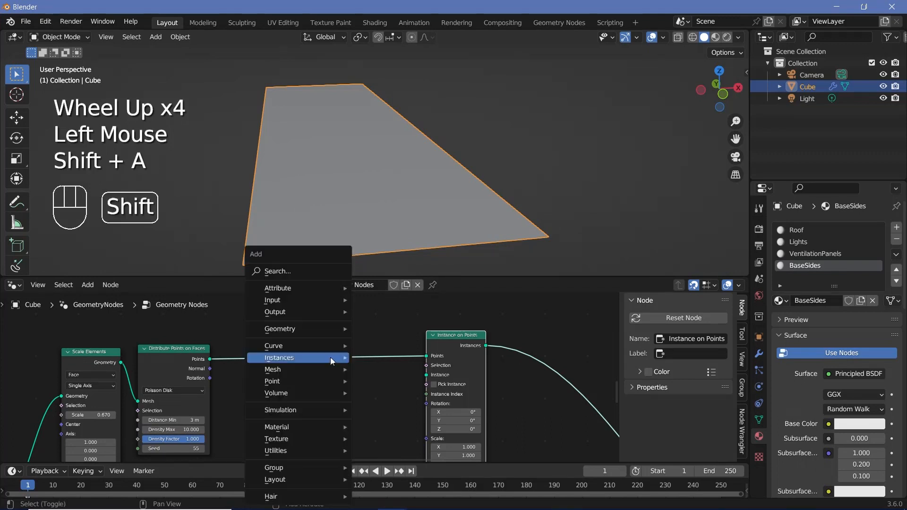
type("cube")
key("Return")
left_click(274, 391)
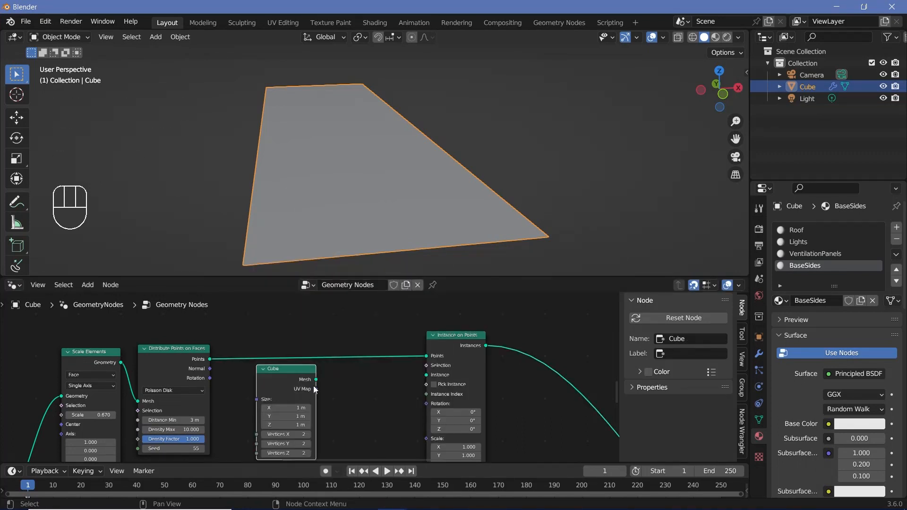
left_click_drag(316, 380, 437, 376)
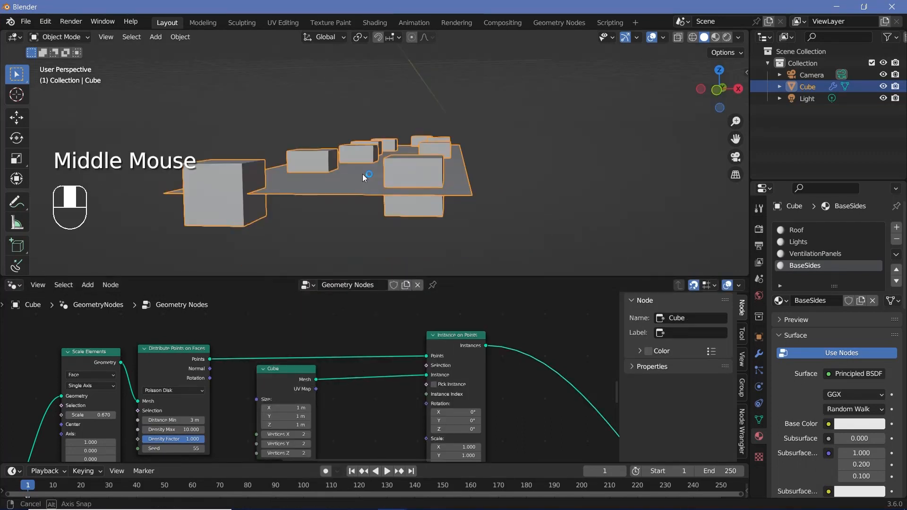
middle_click_drag(362, 174, 472, 189)
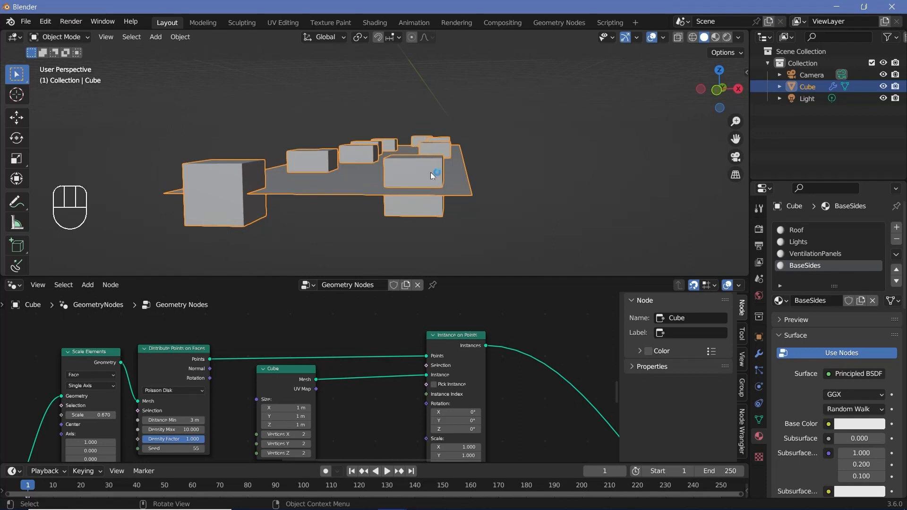
- Add a Random Value node and connect its Value to the Scale input of Instance on Points
middle_click_drag(399, 331, 424, 435)
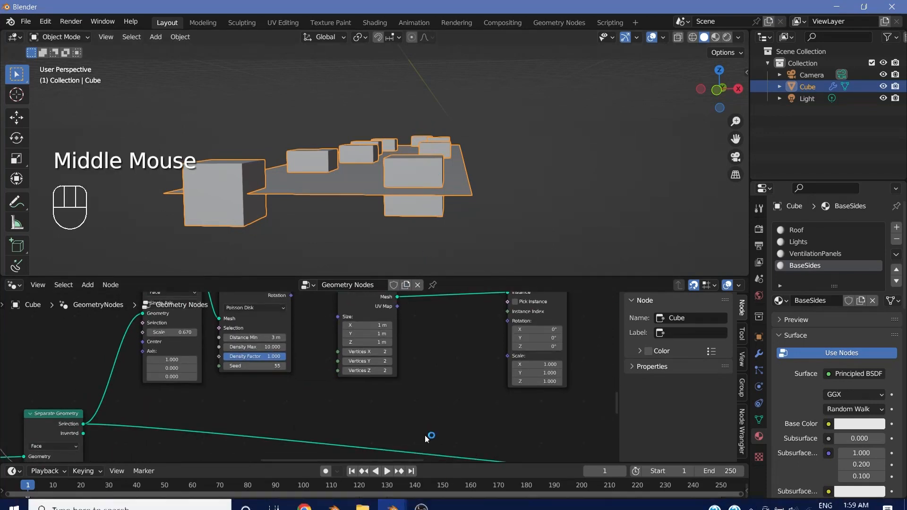
key("shift+a")
type("random")
key("Return")
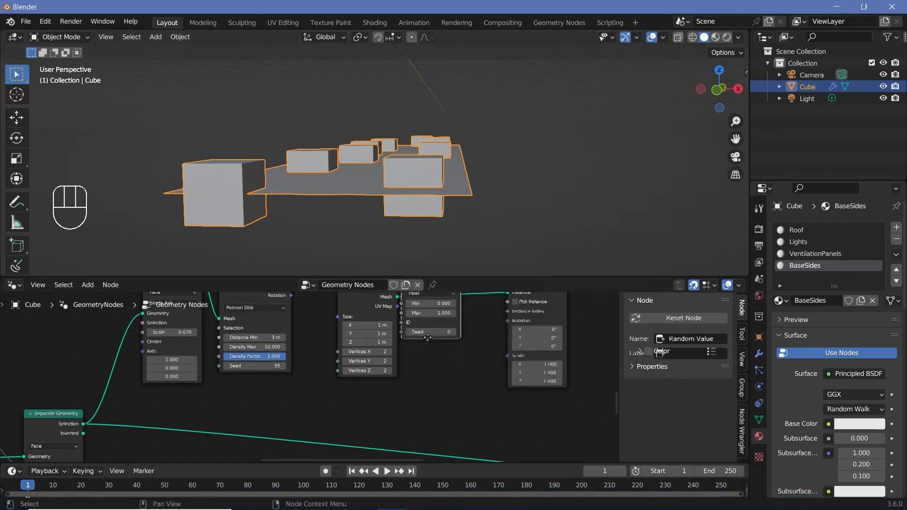
left_click(431, 399)
left_click_drag(482, 389, 507, 356)
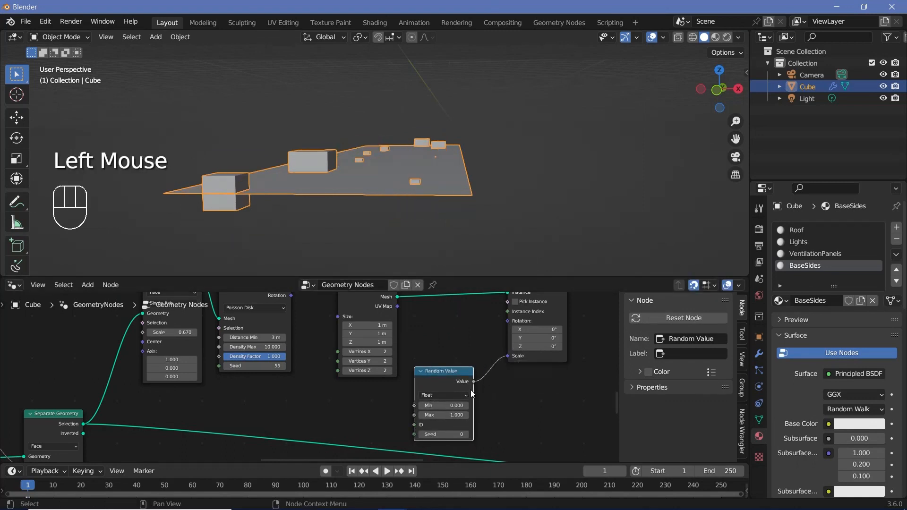
- Examine how the randomly scaled cubes are sized and placed on the surface
scroll(421, 375, "up", 2)
scroll(421, 375, "up", 1)
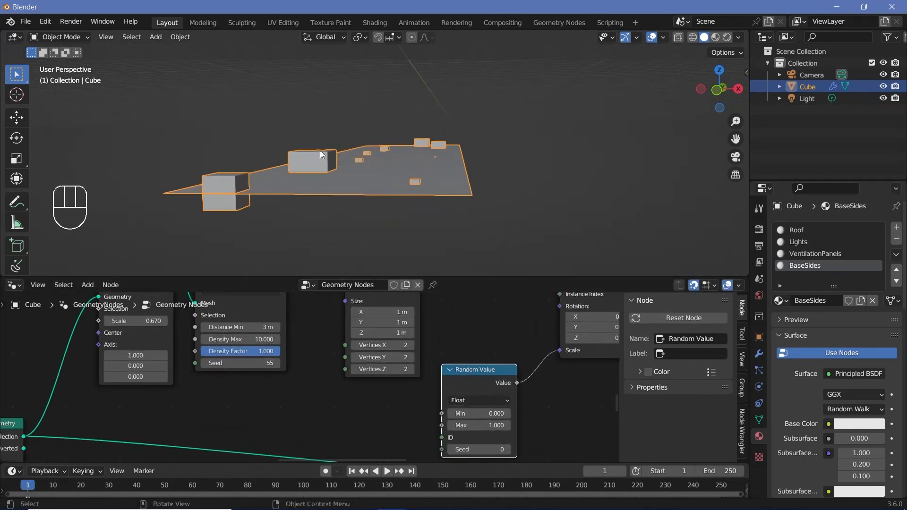
middle_click_drag(267, 188, 221, 230)
middle_click_drag(345, 188, 311, 147)
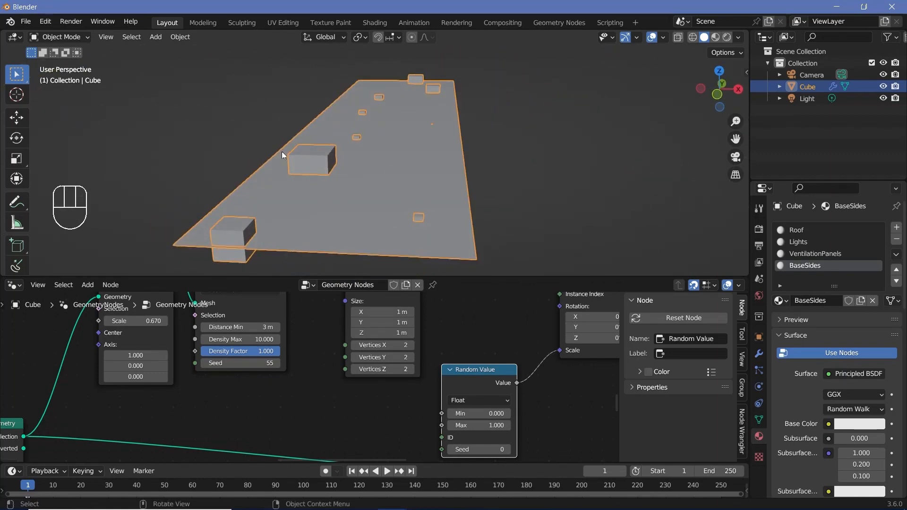
scroll(476, 342, "down", 3)
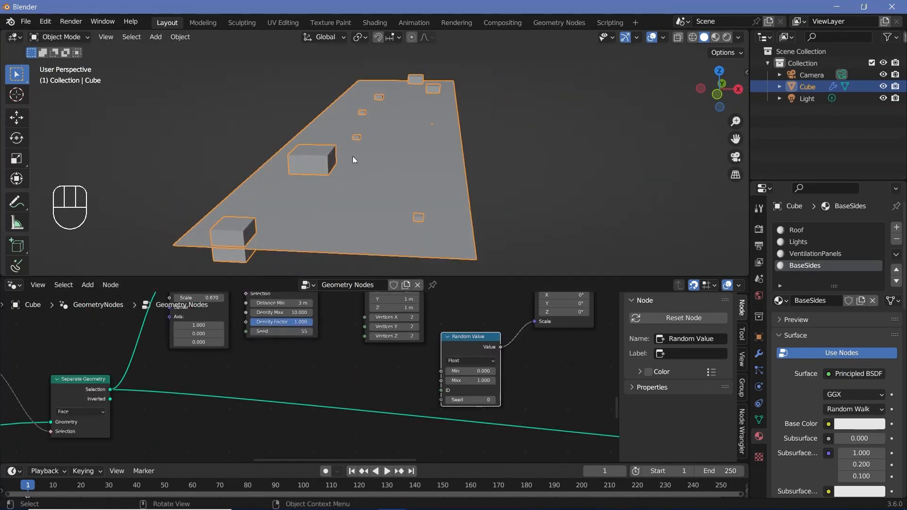
middle_click_drag(352, 156, 291, 190)
scroll(285, 182, "up", 2)
scroll(473, 301, "down", 2)
- Insert a Set Position node on the link leaving Instance on Points
middle_click_drag(577, 324, 473, 352)
key("shift+a")
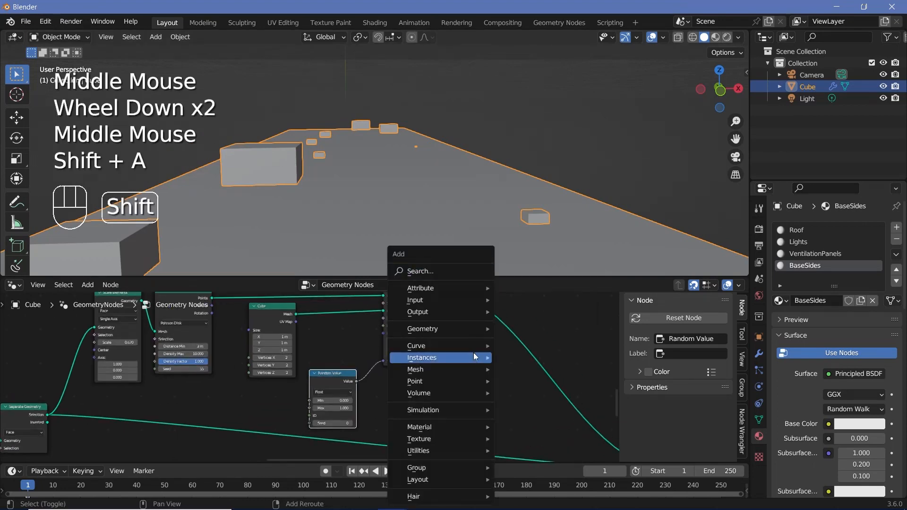
type("set po")
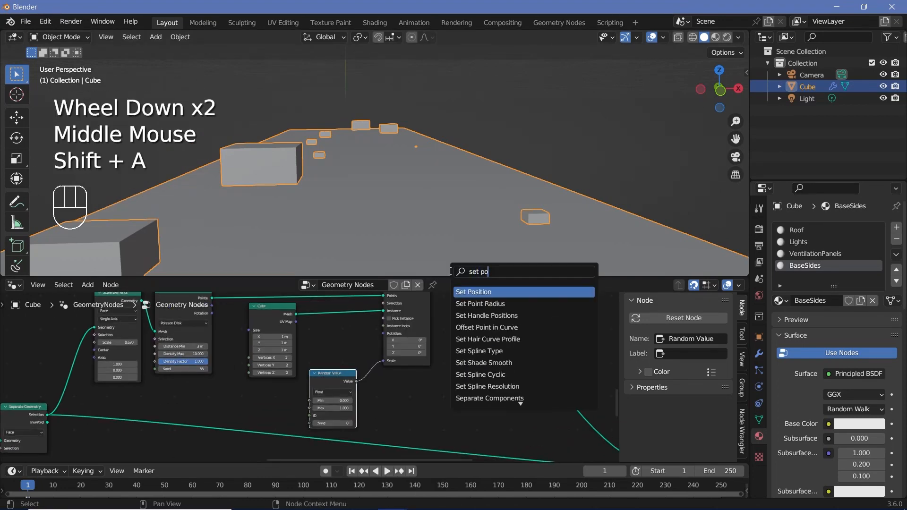
key("Return")
left_click(457, 295)
- Set the Z offset of the Set Position node to 0.52 m and check the cubes' height from the side
middle_click_drag(453, 318, 433, 382)
scroll(433, 381, "up", 2)
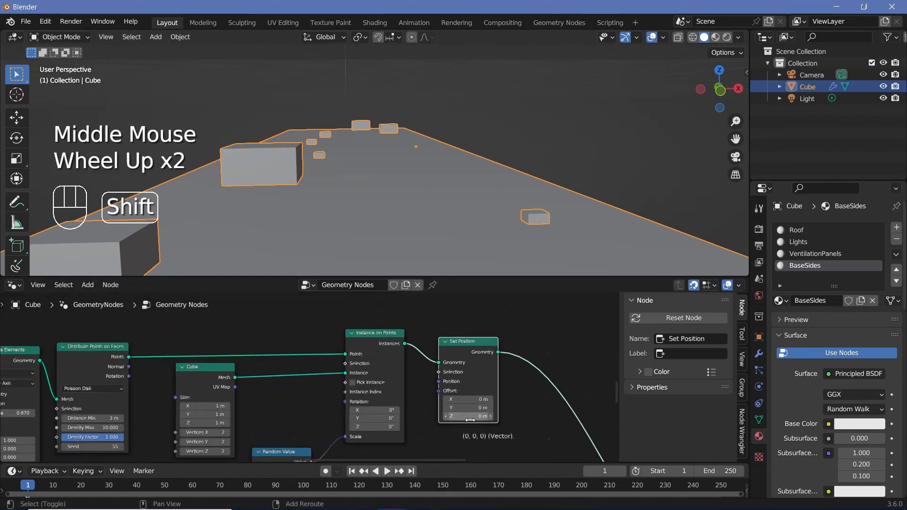
mouse_move(468, 416)
left_mouse_down("shift")
mouse_move(484, 416)
mouse_move(471, 416)
left_mouse_up("shift")
middle_click_drag(439, 217, 290, 171)
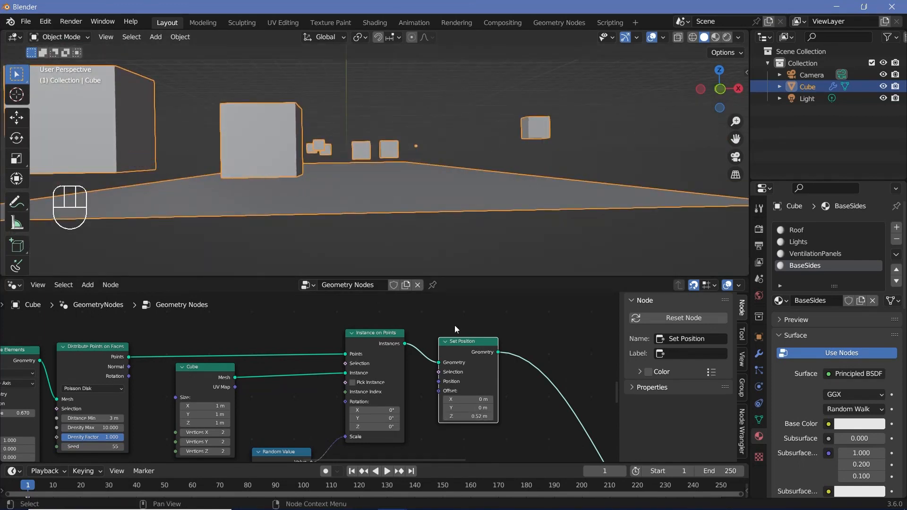
- Rearrange the Set Position, Instance on Points and Random Value nodes to make room between them
middle_click_drag(455, 325, 388, 309)
left_click_drag(422, 318, 437, 333)
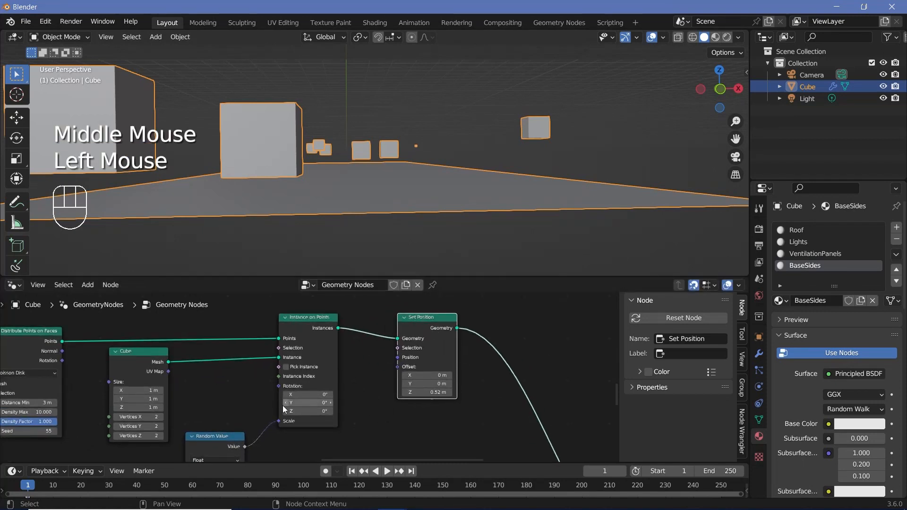
left_click_drag(310, 327, 286, 340)
middle_click_drag(241, 442, 263, 346)
scroll(263, 346, "up", 2)
left_click_drag(263, 346, 280, 344)
- Connect the Random Value output to the Offset of Set Position and check how the cubes shift
key("shift+a")
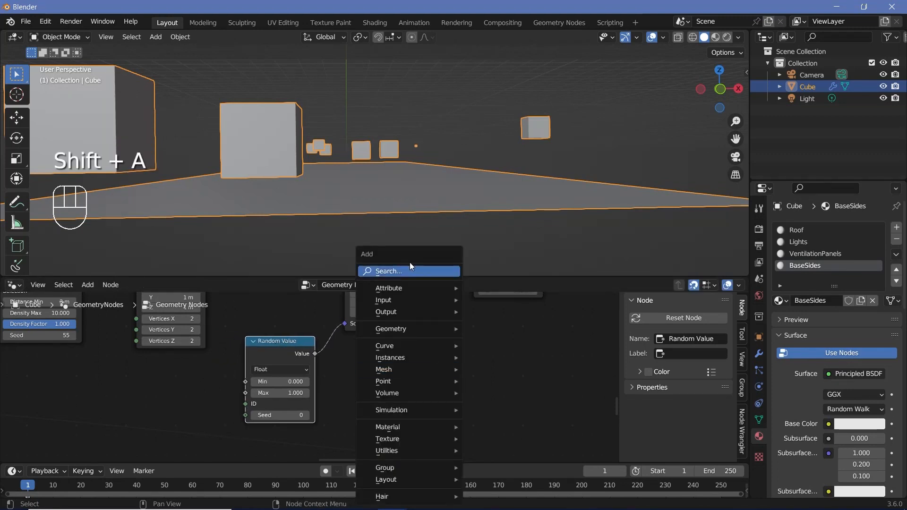
middle_click_drag(320, 355, 279, 397)
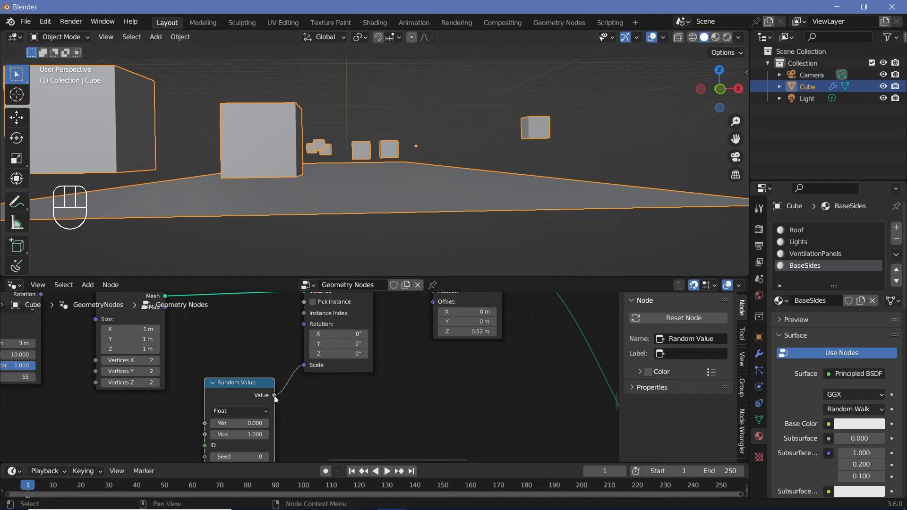
left_click_drag(275, 396, 440, 332)
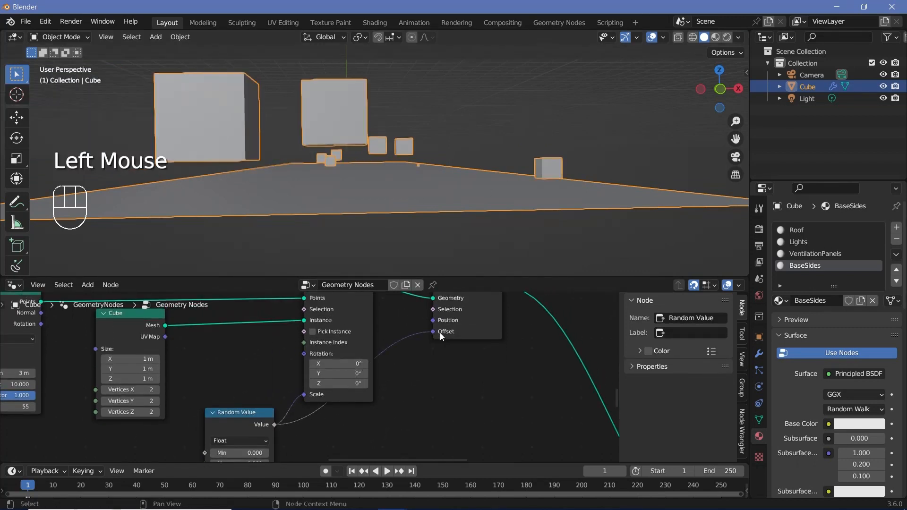
middle_click_drag(433, 123, 380, 140, "shift")
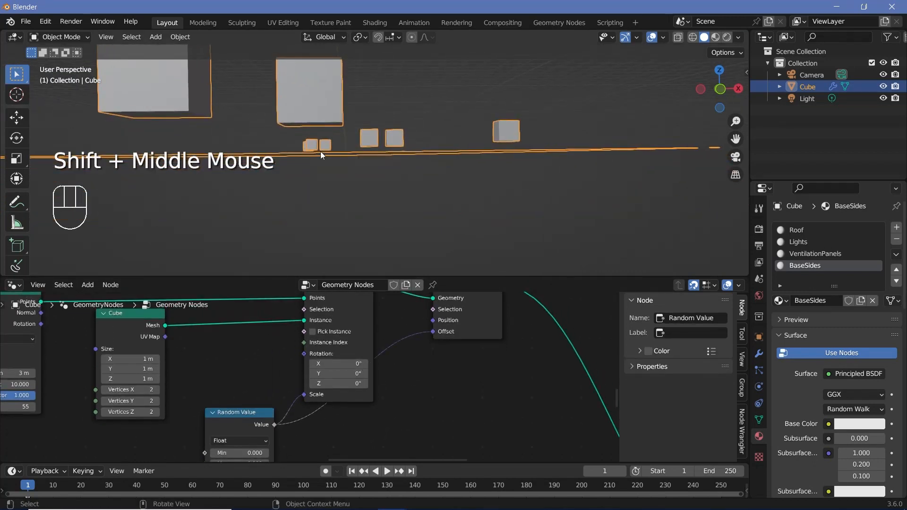
middle_click_drag(277, 160, 252, 166)
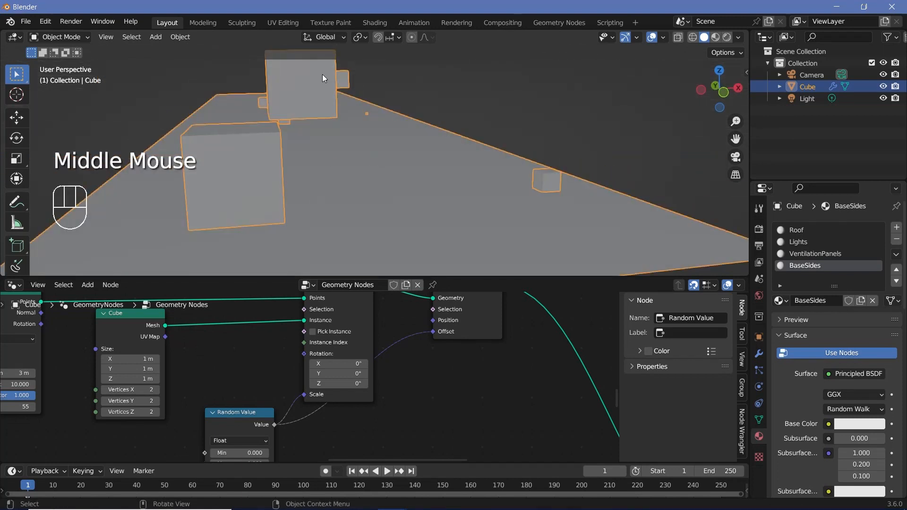
middle_click_drag(249, 403, 231, 384)
left_click(225, 401)
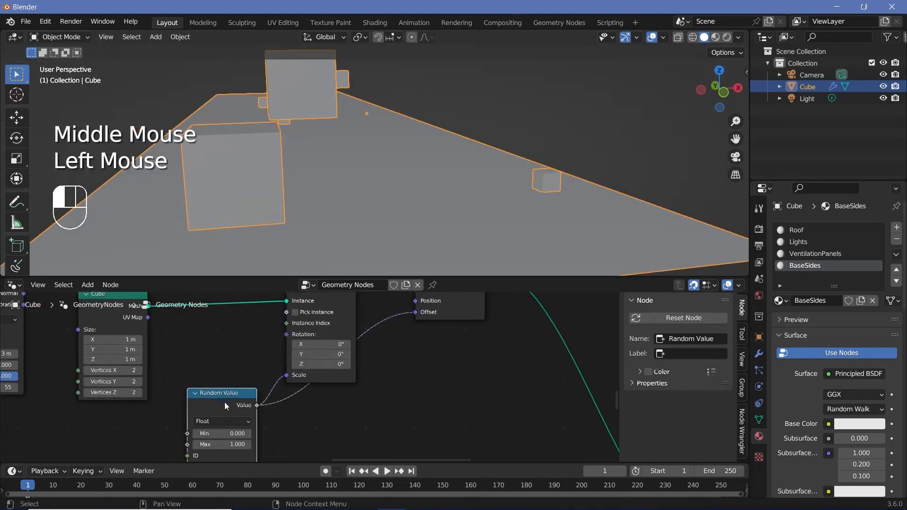
middle_click_drag(433, 203, 357, 164)
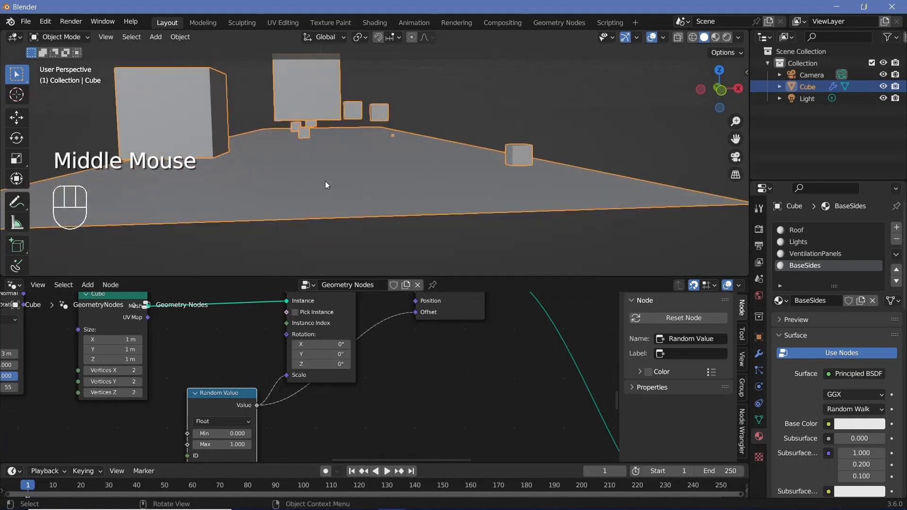
- Insert a Combine XYZ node between Random Value and Set Position's Offset, with the random value feeding only Z
key("shift+a")
left_click(449, 271)
type("sep")
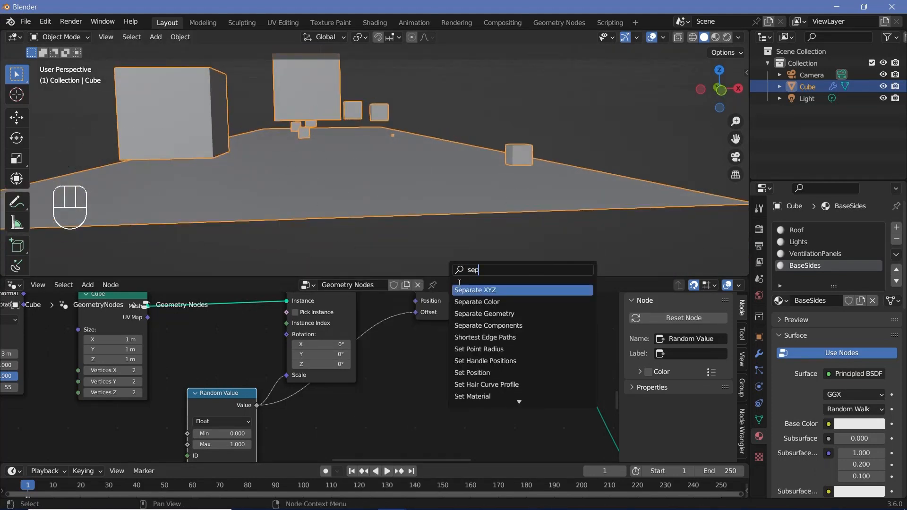
key("BackSpace")
key("BackSpace")
key("BackSpace")
type("comebi")
key("BackSpace")
key("BackSpace")
left_click(472, 299)
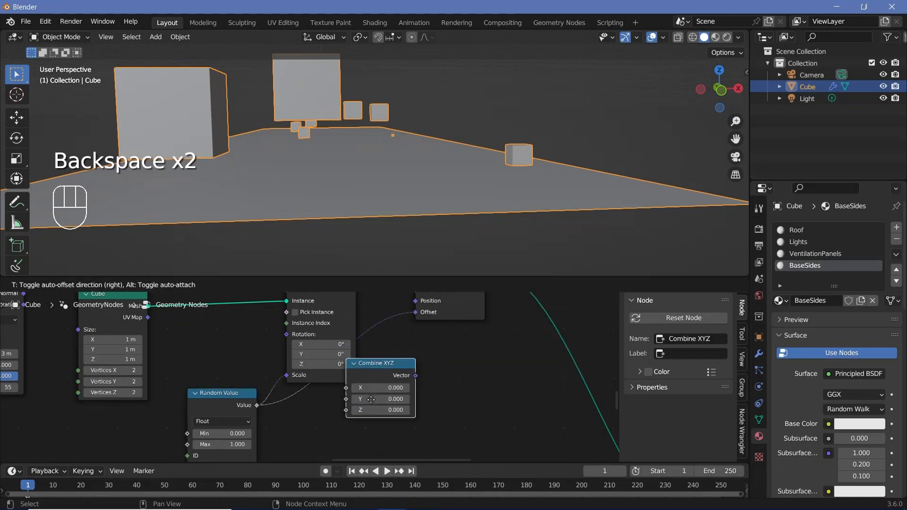
left_click(389, 349)
left_click_drag(398, 362, 390, 390)
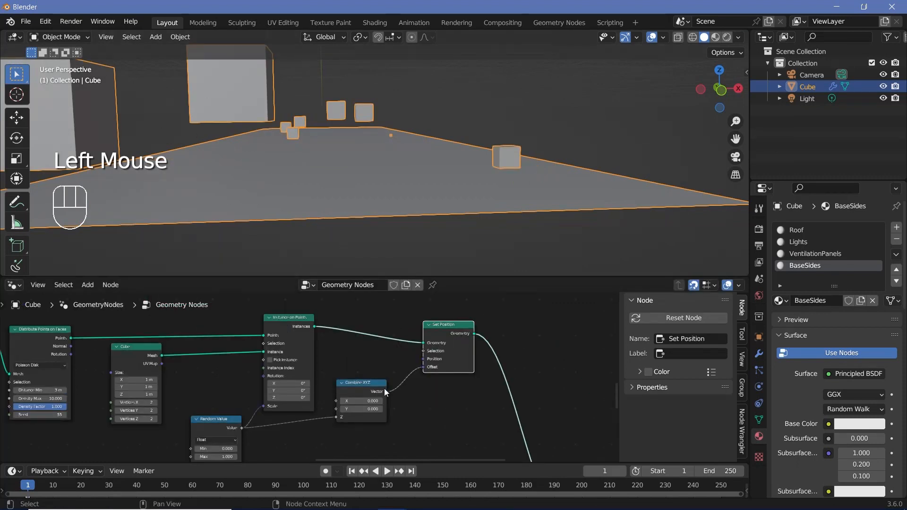
middle_click_drag(373, 207, 299, 113, "shift")
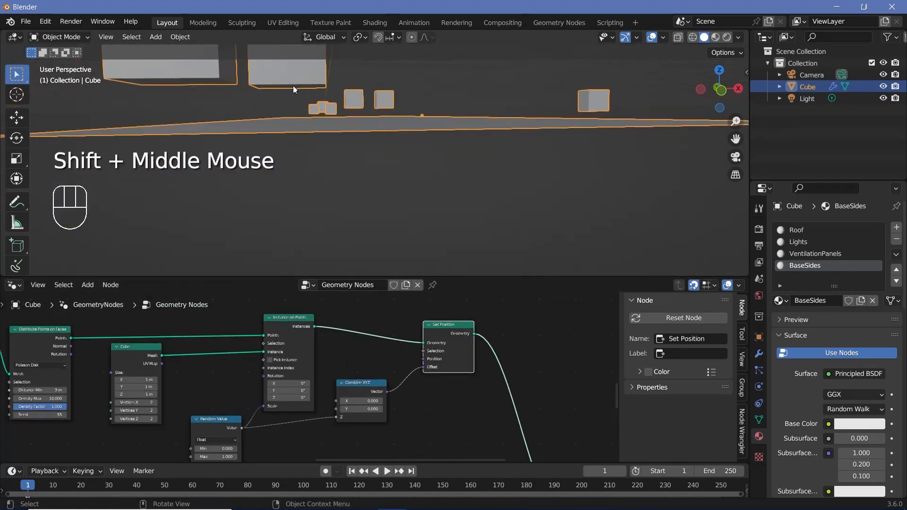
- Insert a Math node between Random Value and the Z input of Combine XYZ, and set its added value to -0.120
middle_click_drag(291, 440, 323, 370)
scroll(323, 371, "up", 2)
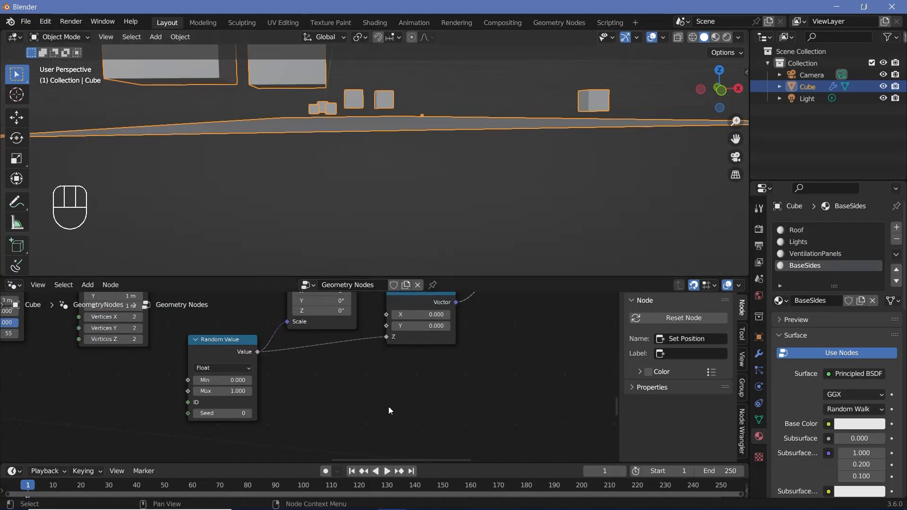
scroll(375, 380, "up", 2)
key("shift+a")
left_click(337, 272)
type("ma")
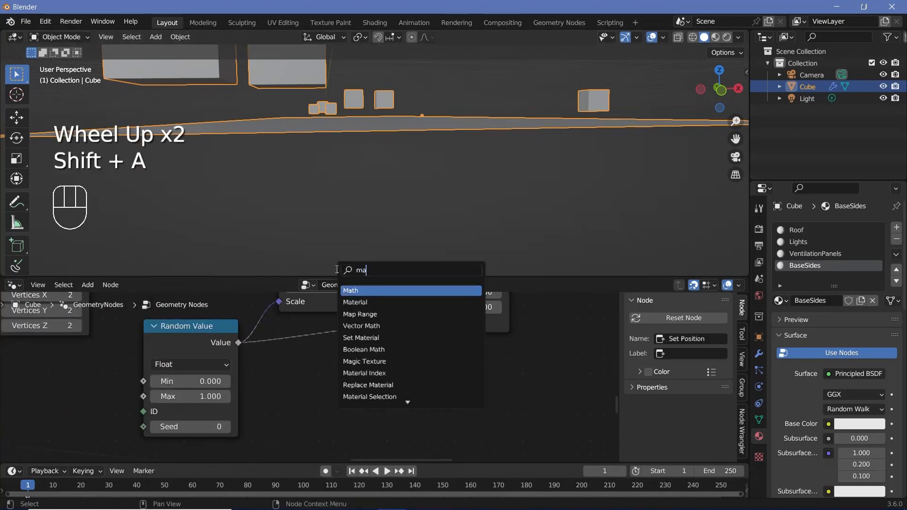
key("Return")
left_click(304, 353)
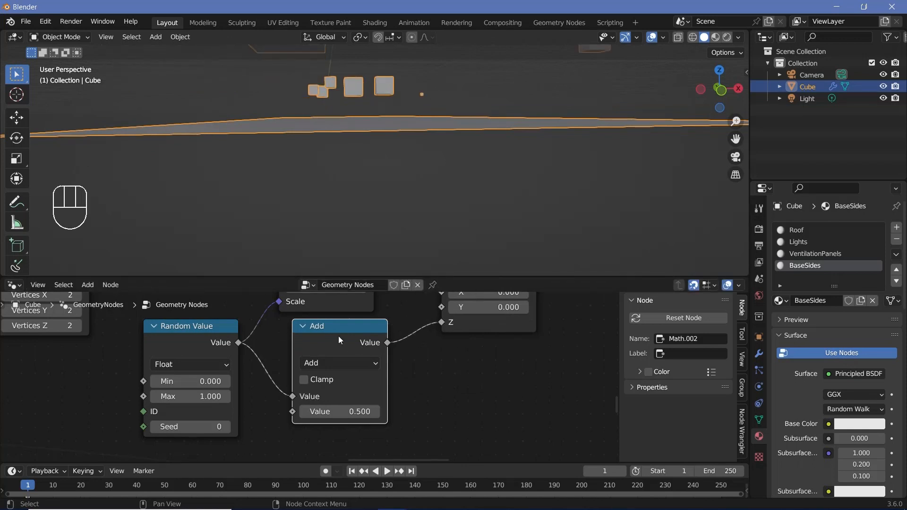
left_click_drag(349, 412, 313, 411, "shift")
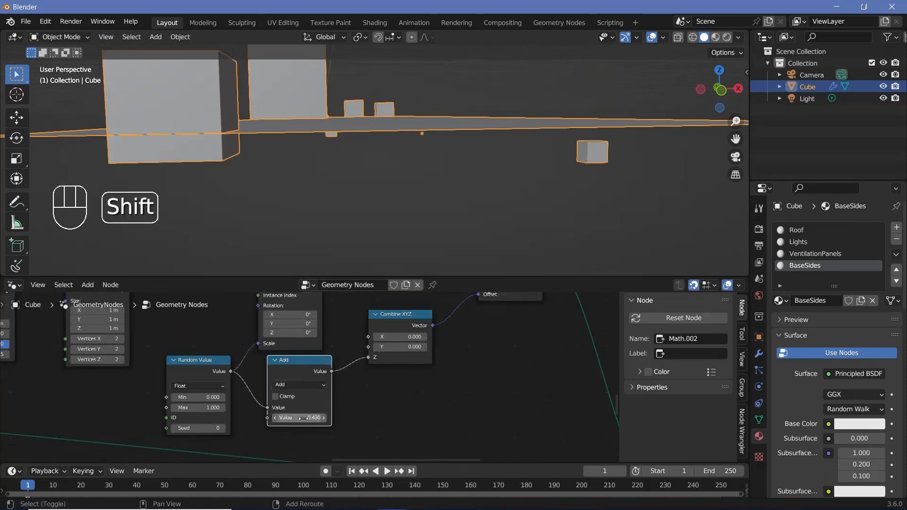
left_click_drag(307, 417, 333, 418, "shift")
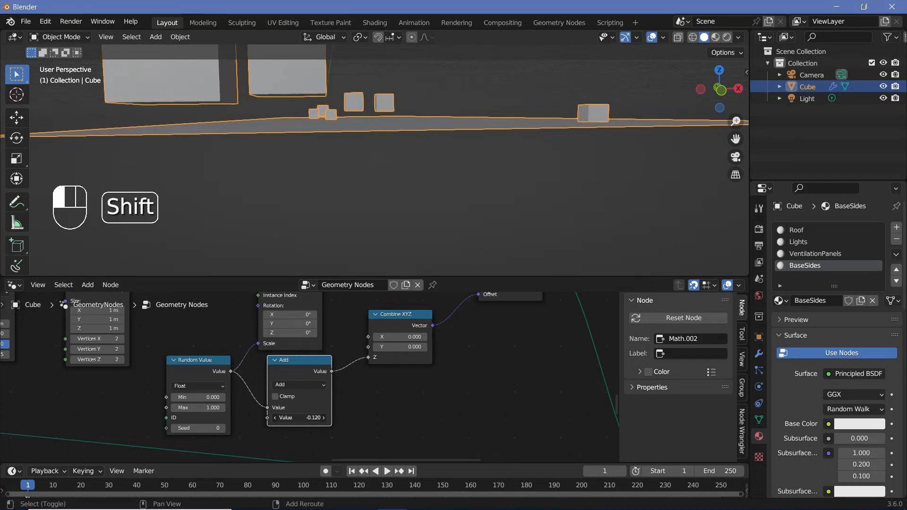
- Change the Math node from Add to Multiply with a value of 0.500 and check the cubes' seating from below
scroll(321, 389, "up", 2)
left_click(316, 392)
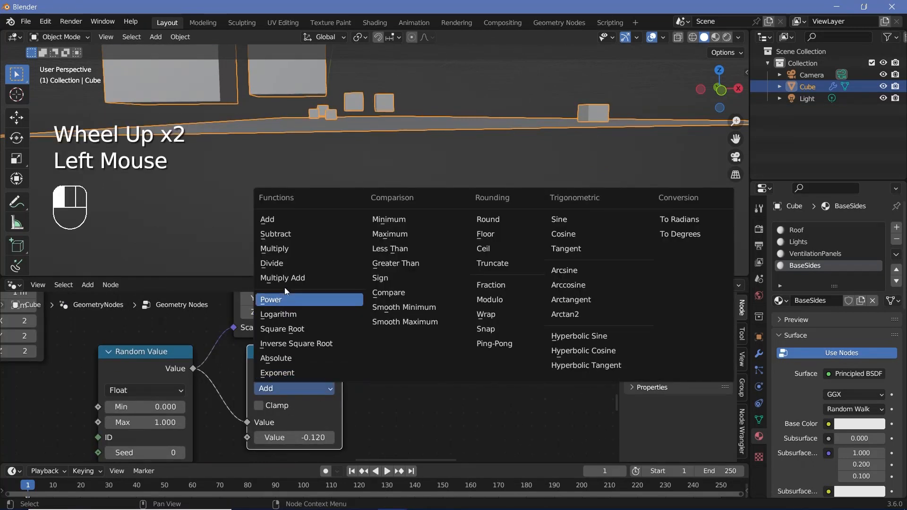
left_click(290, 250)
left_click_drag(294, 437, 352, 437, "shift")
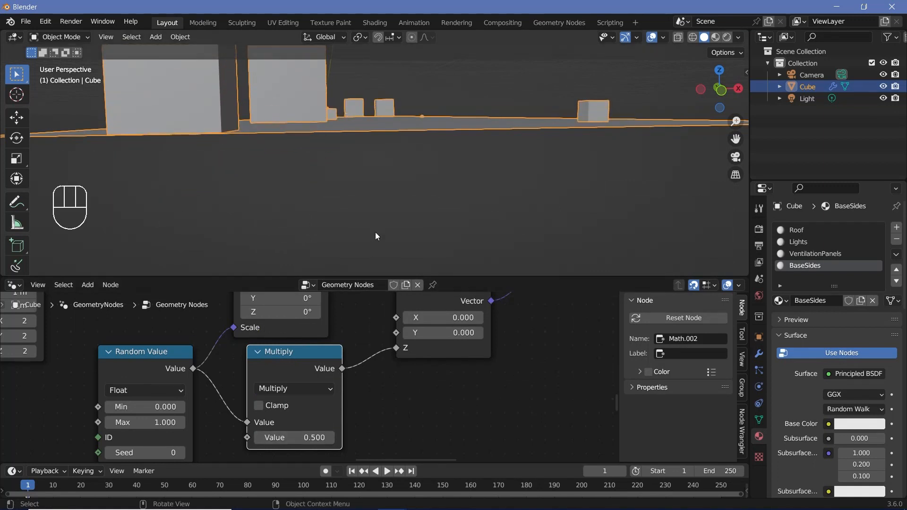
middle_click_drag(352, 201, 306, 151)
scroll(362, 172, "up", 2)
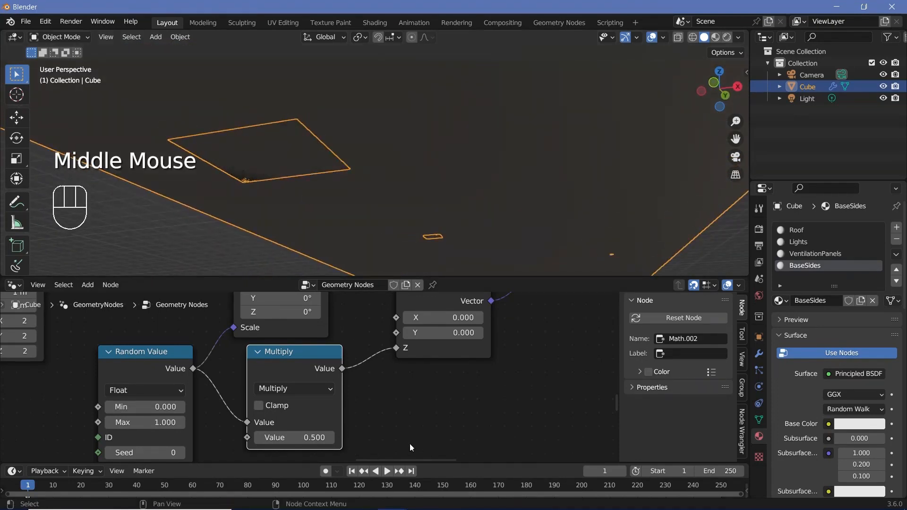
- Set the Multiply node's value to 0.505 and check how the cubes sit on the surface
left_click(301, 439)
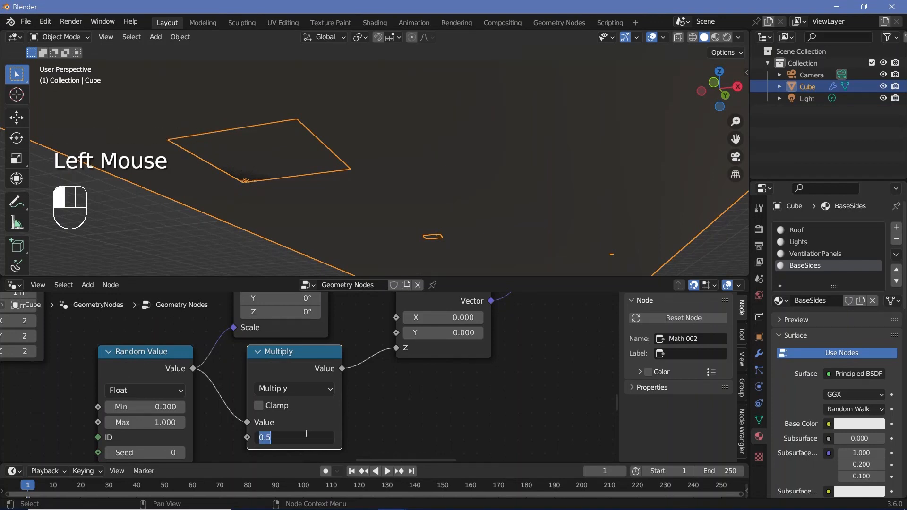
type("0.505")
key("Return")
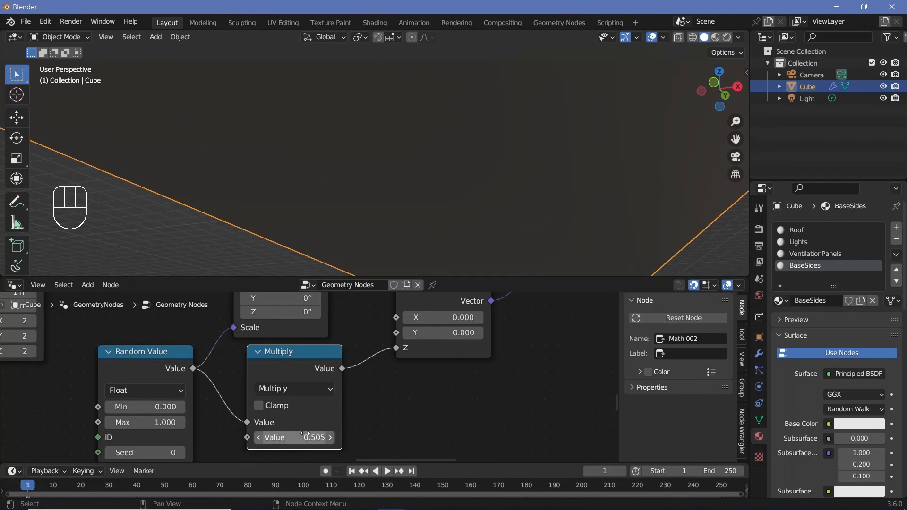
scroll(373, 173, "down", 3)
middle_click_drag(373, 174, 396, 220)
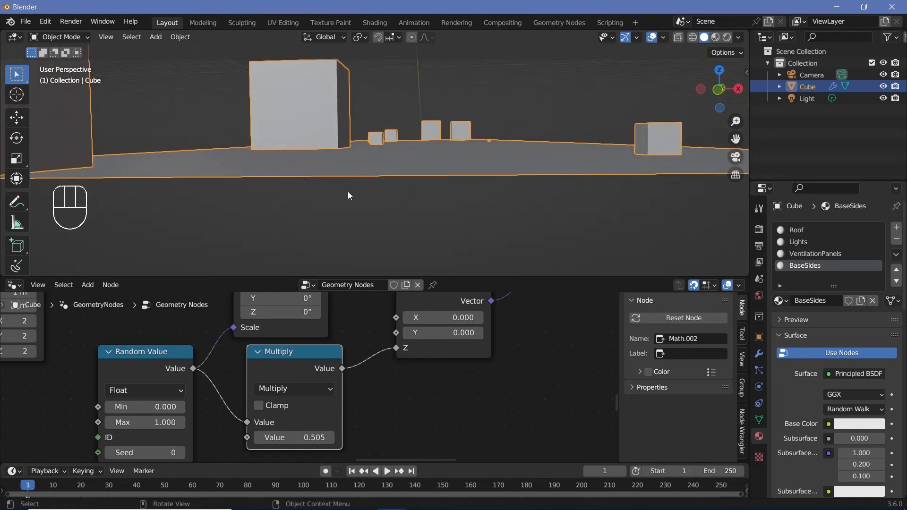
- Rearrange the Instance on Points, Combine XYZ and Set Position nodes to space out the cube-scattering part of the node tree
scroll(355, 363, "down", 5)
middle_click_drag(355, 364, 356, 369)
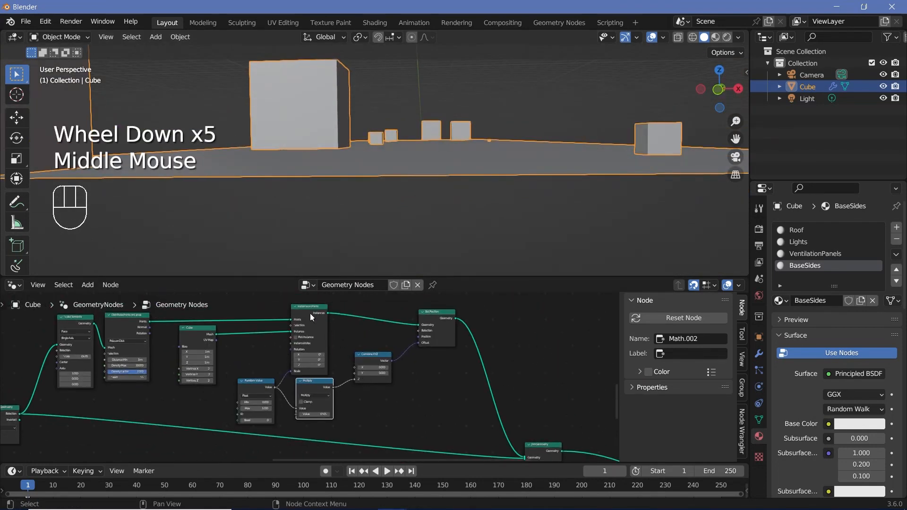
left_click_drag(310, 313, 374, 301)
left_click_drag(379, 378, 362, 404)
left_click_drag(317, 388, 316, 388)
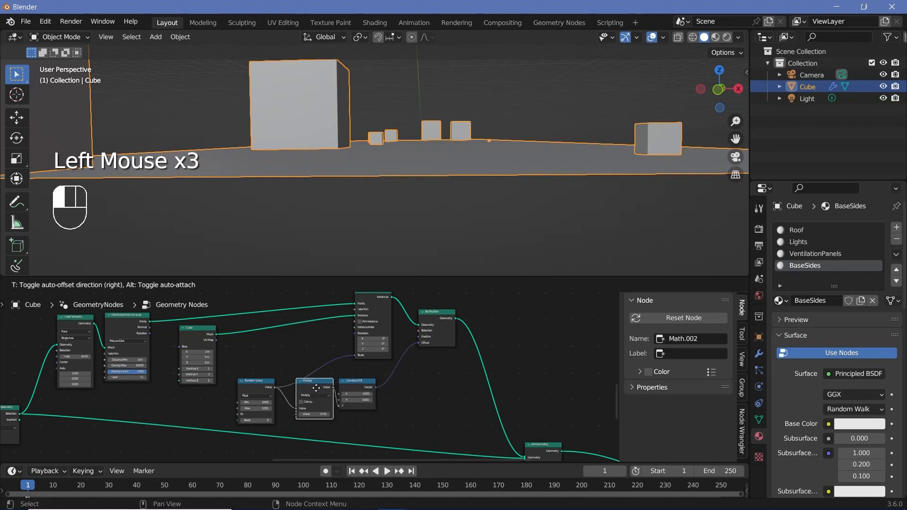
left_click_drag(445, 321, 456, 305)
left_click_drag(456, 306, 466, 305)
middle_click_drag(467, 305, 466, 374)
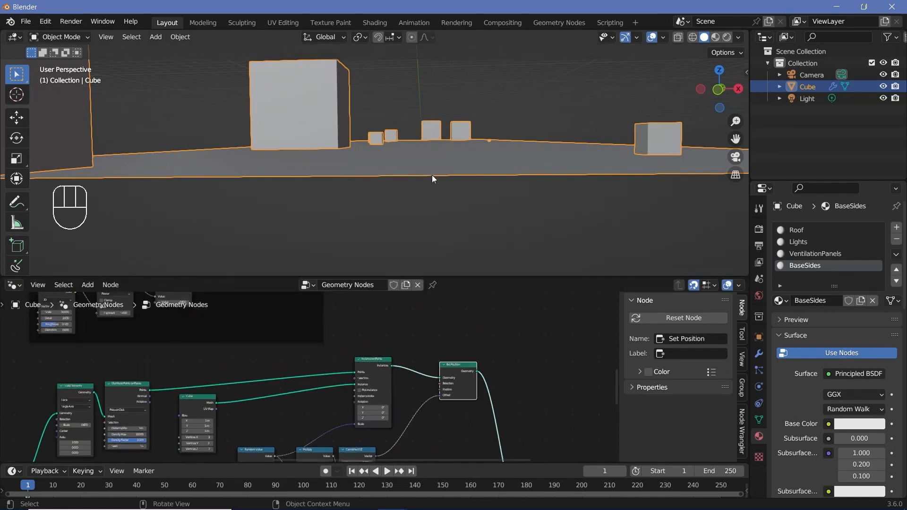
- Add a second Random Value node directly above the existing one
middle_click_drag(431, 175, 456, 195)
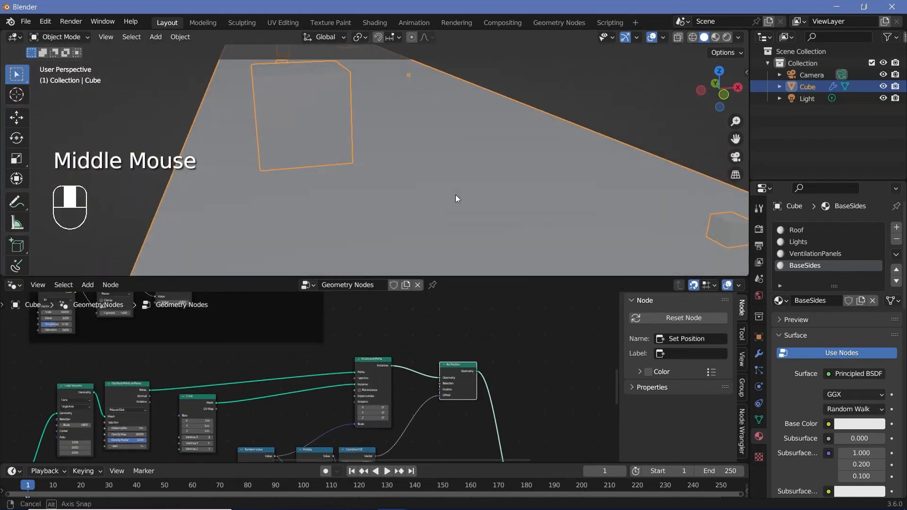
scroll(456, 196, "down", 3)
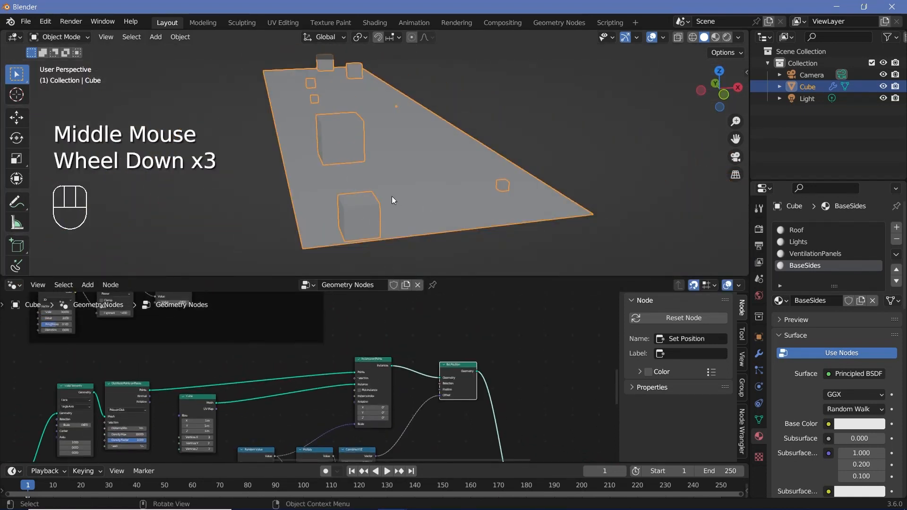
scroll(375, 361, "up", 2)
key("shift+a")
mouse_move(362, 270)
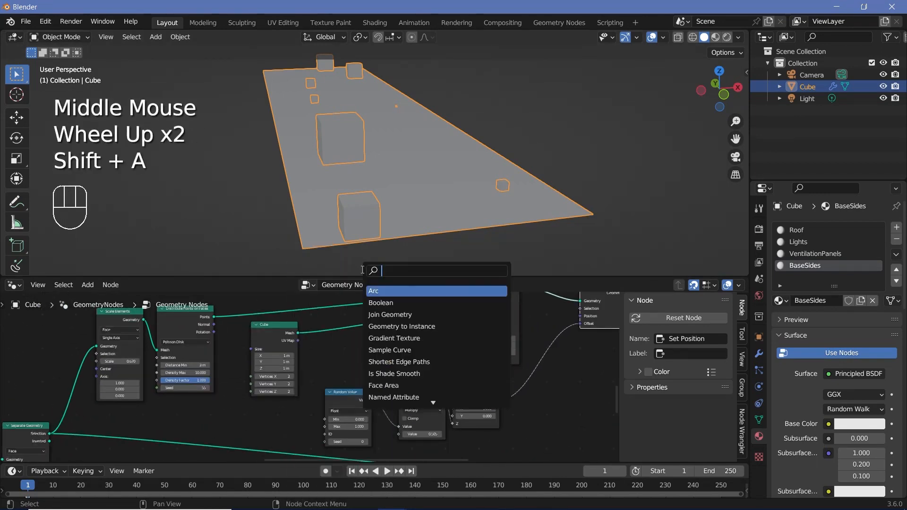
type("ra")
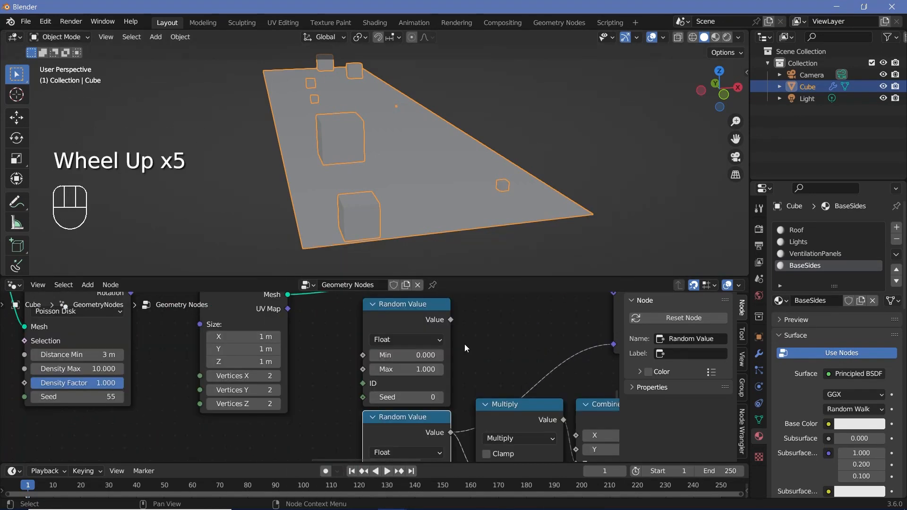
scroll(465, 346, "down", 2)
middle_click_drag(466, 347, 401, 340)
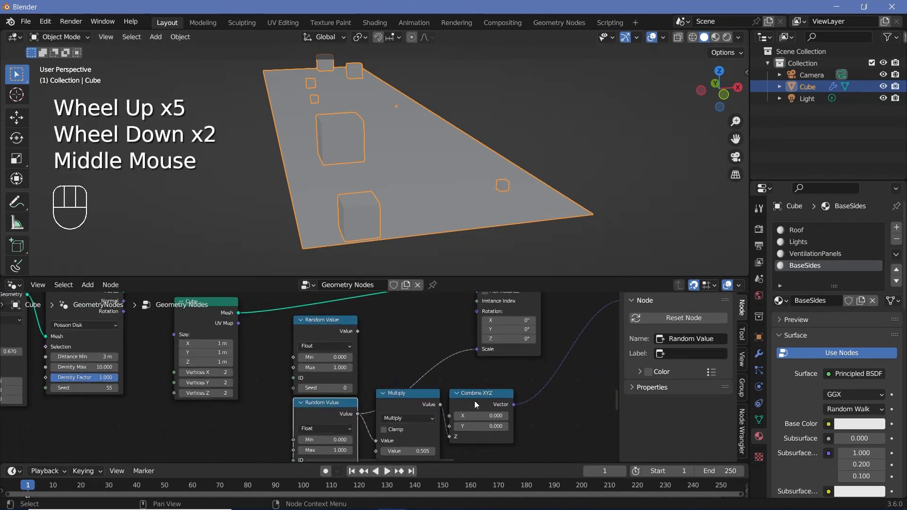
- Route the new Random Value through the Z input of a duplicated Combine XYZ node into the Rotation of Instance on Points
left_click(486, 404)
key("shift+d")
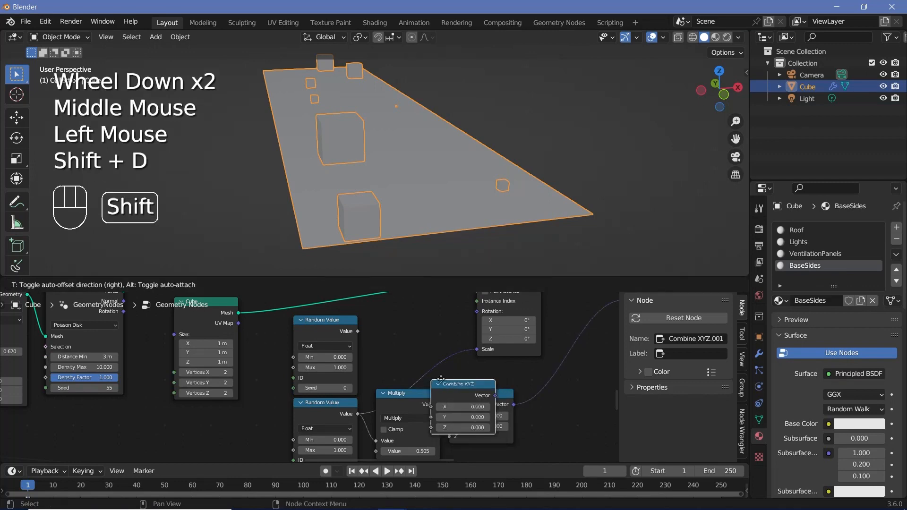
left_click(424, 323)
scroll(383, 308, "up", 2)
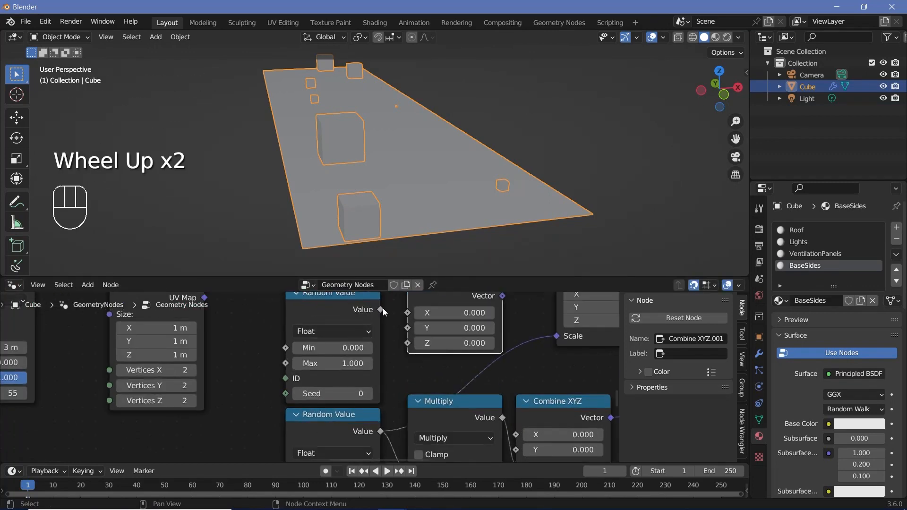
left_click_drag(382, 308, 409, 343)
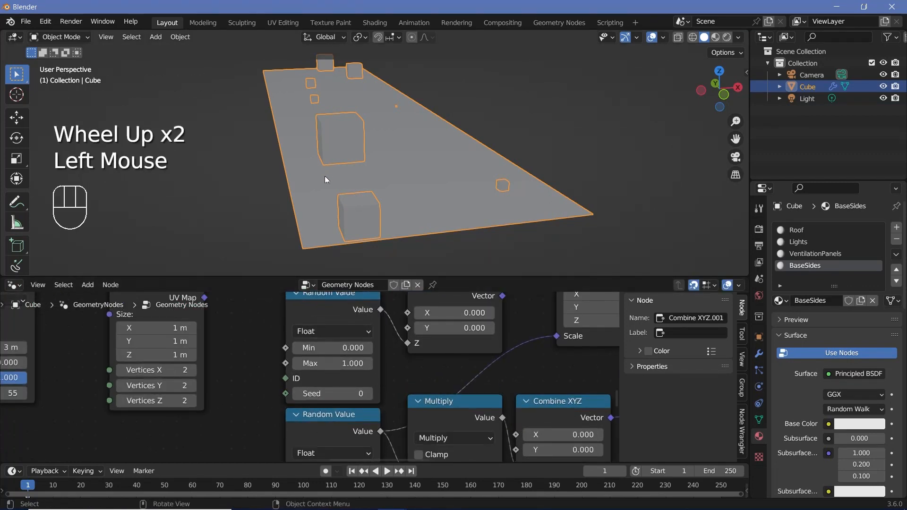
middle_click_drag(517, 340, 428, 364)
left_click_drag(414, 320, 474, 393)
middle_click_drag(391, 200, 321, 198)
- Set the rotation Random Value's Min to -pi and Max to pi, and check the rotated cubes
middle_click_drag(287, 424, 376, 325)
left_click(344, 363)
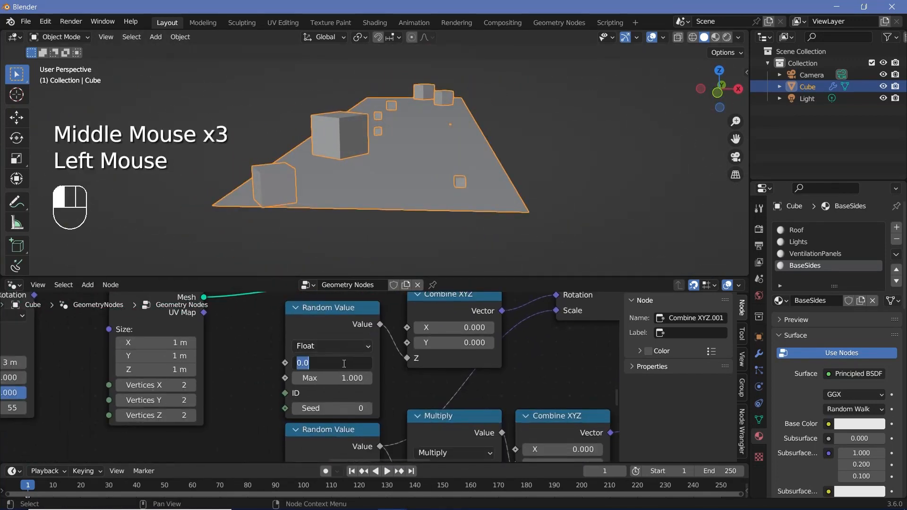
type("-pi")
left_click(332, 377)
type("pi")
key("Return")
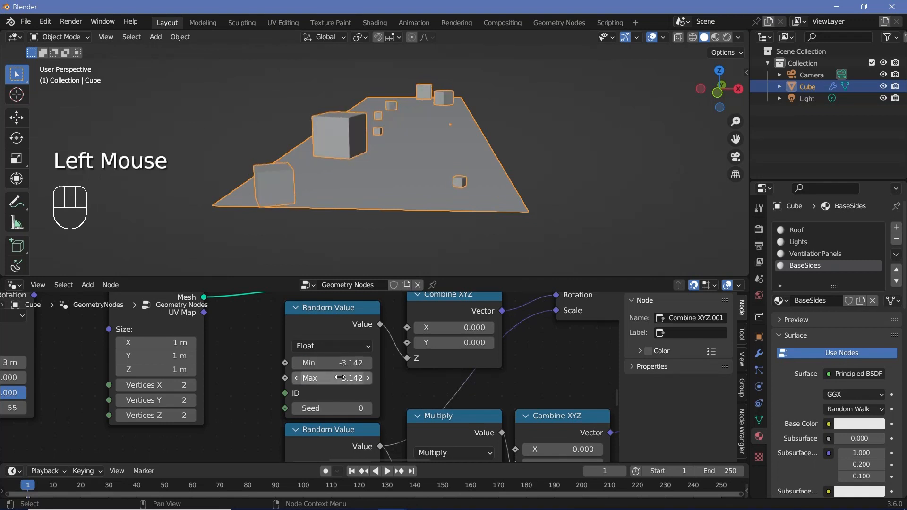
middle_click_drag(283, 128, 360, 152)
scroll(413, 132, "up", 2)
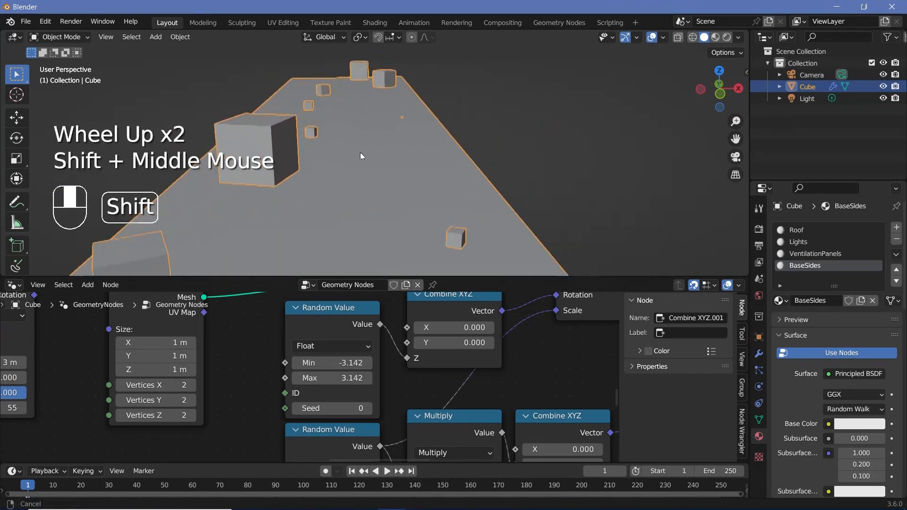
scroll(387, 120, "up", 3)
- Set the Min of the Random Value driving the cube scale to 0.5 and check the cube sizes
middle_click_drag(342, 423, 368, 333)
left_click(342, 363)
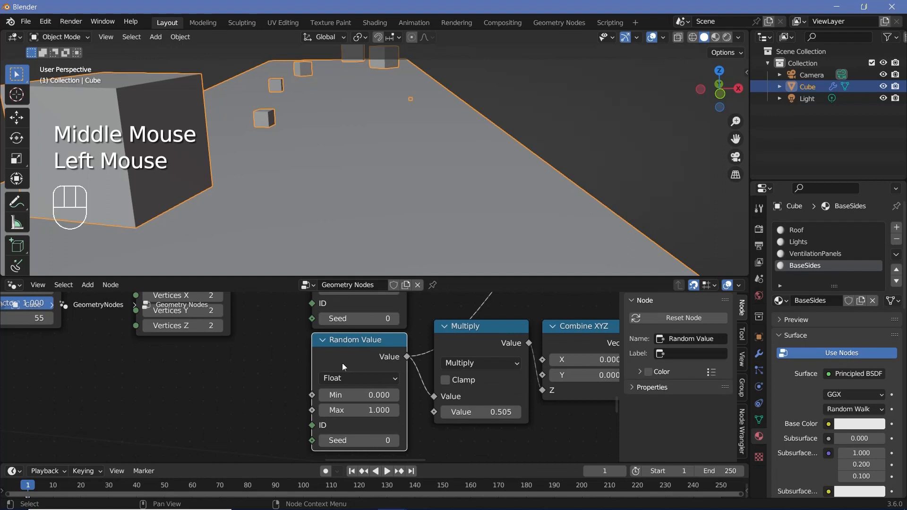
double_click(350, 394)
type(".5")
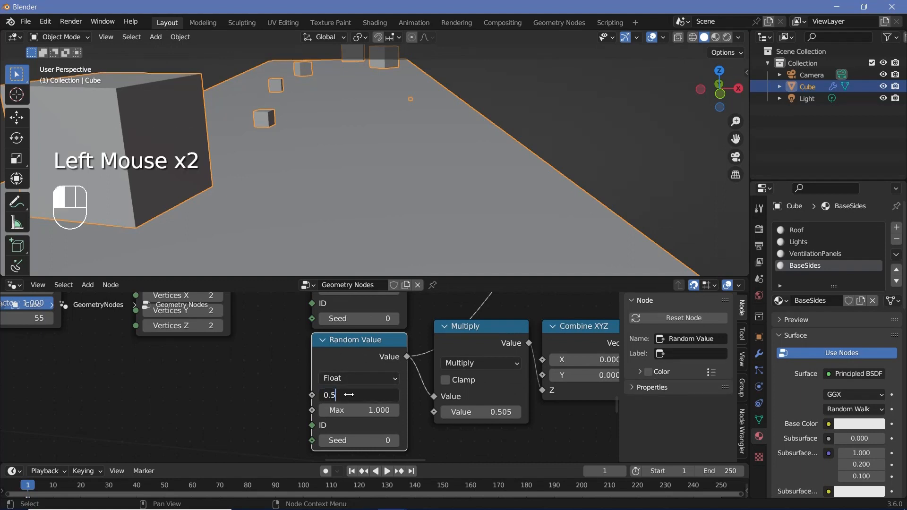
key("Return")
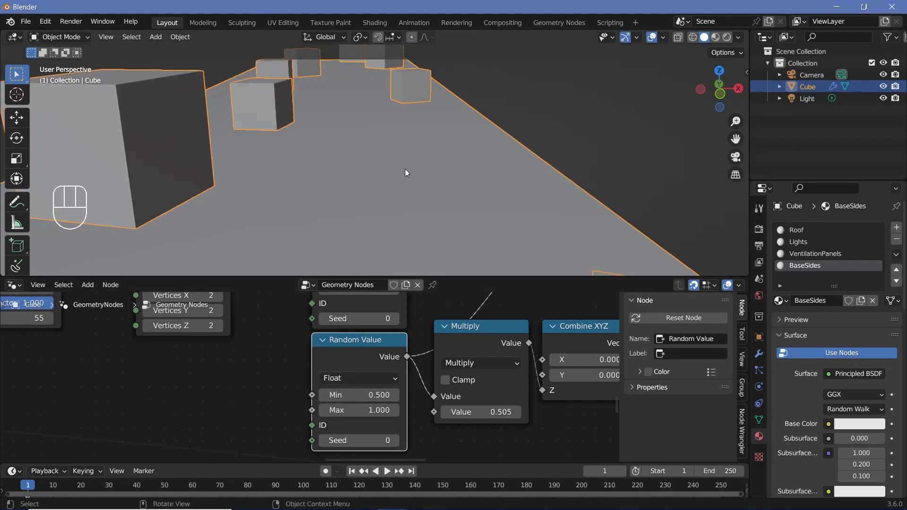
scroll(406, 173, "down", 6)
middle_click_drag(349, 196, 382, 189)
middle_click_drag(327, 163, 350, 203)
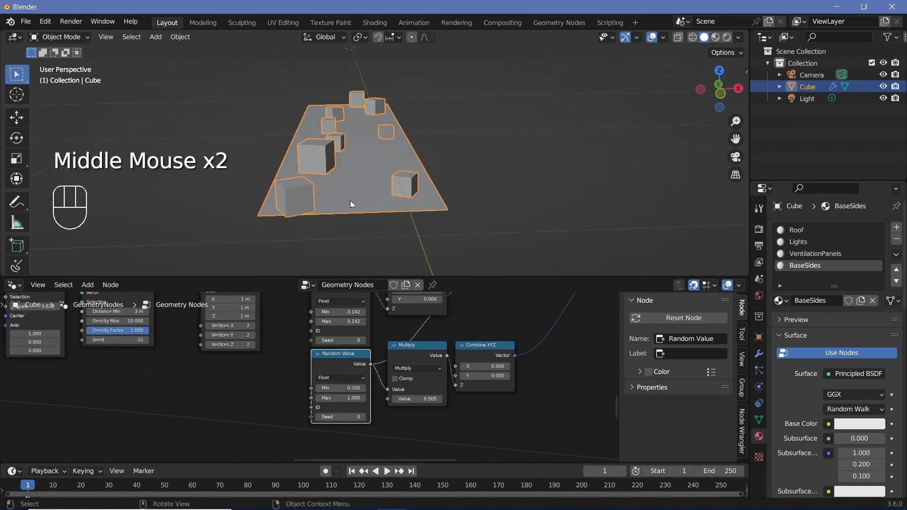
- Move Join Geometry farther along and insert a Set Material node between Set Position and Join Geometry
scroll(407, 369, "down", 4)
middle_click_drag(407, 369, 444, 409)
left_click_drag(443, 409, 515, 394)
scroll(421, 335, "up", 2)
middle_click_drag(420, 336, 395, 358)
scroll(395, 358, "up", 2)
key("shift+a")
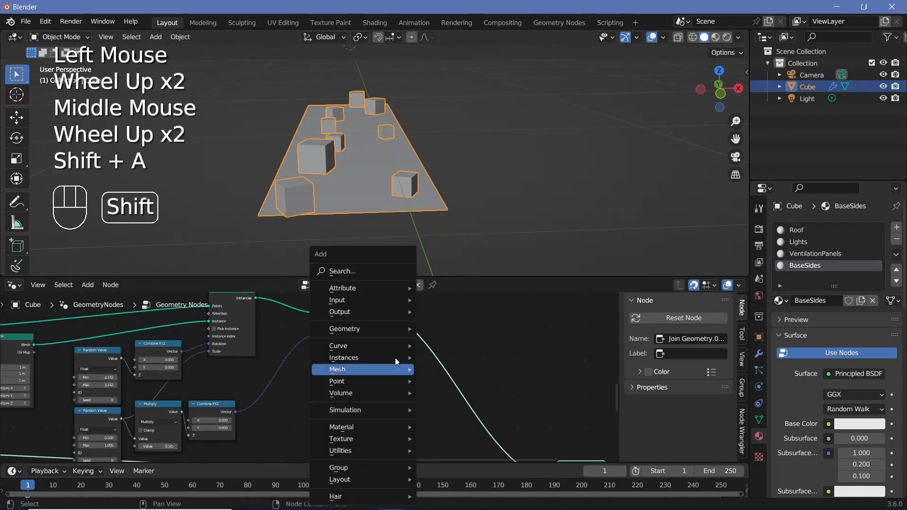
left_click(377, 270)
type("set mat")
key("Return")
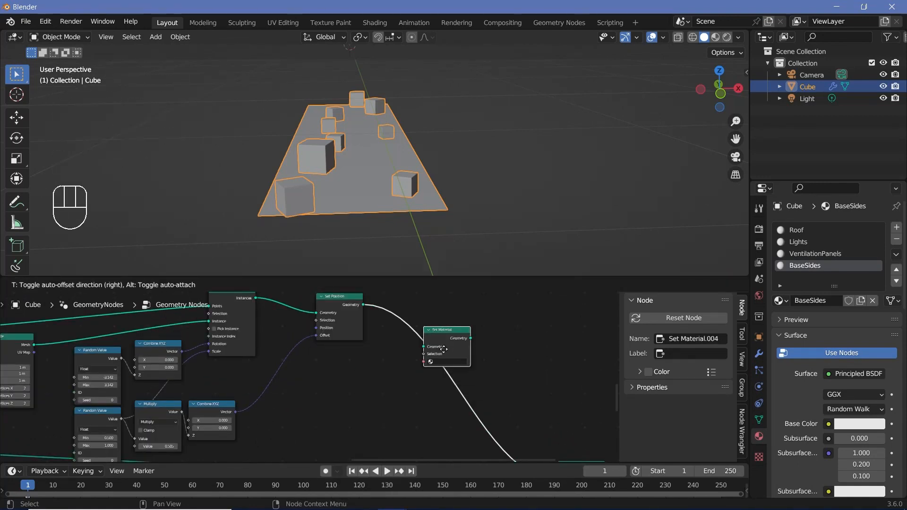
left_click(444, 350)
left_click_drag(440, 331, 420, 310)
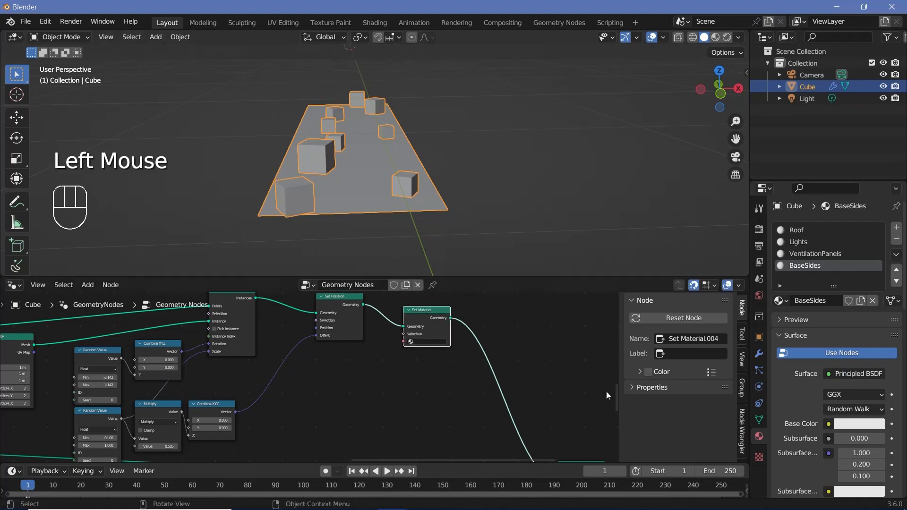
- Add a material slot with a new material named Cubes
left_click(896, 227)
left_click(827, 303)
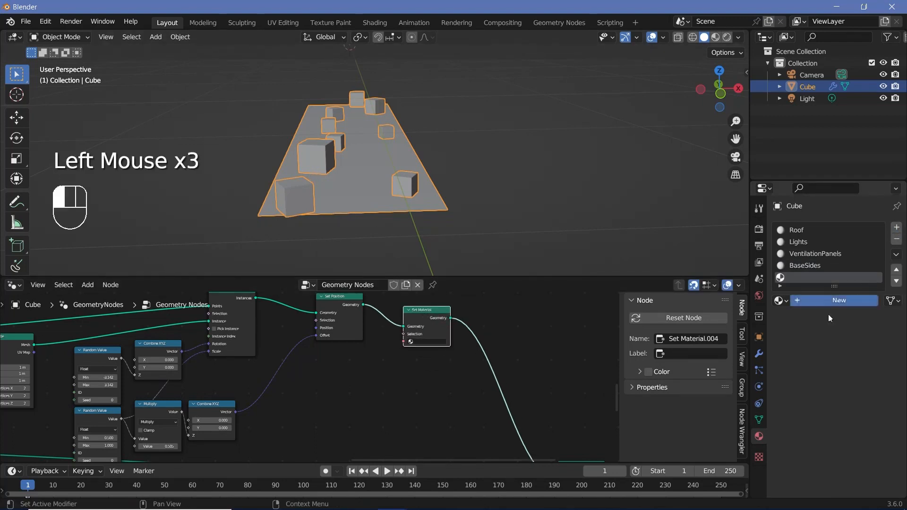
left_click(815, 301)
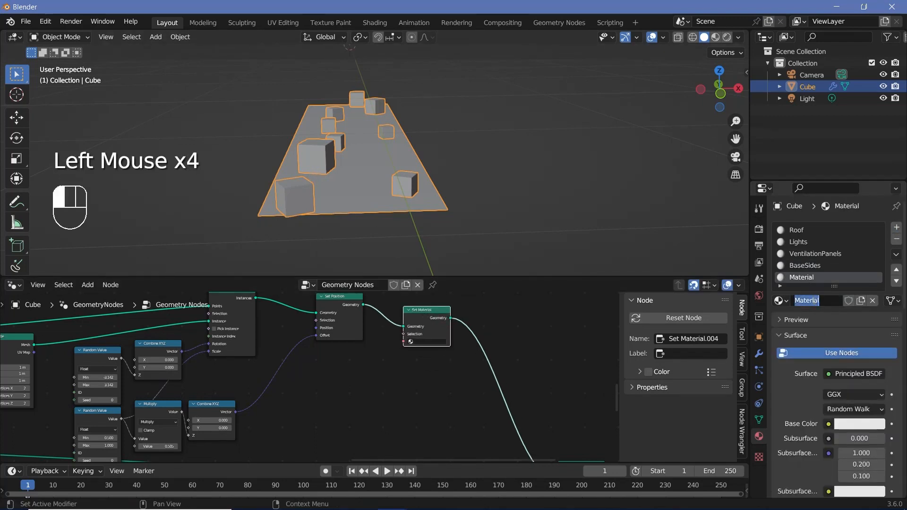
type("Cubes")
key("Return")
- Assign the Cubes material in the Set Material node that follows Set Position
scroll(463, 365, "up", 2)
scroll(398, 403, "up", 1)
mouse_move(464, 365)
middle_mouse_down()
mouse_move(398, 402)
mouse_move(455, 350)
middle_mouse_up()
left_click(424, 374)
left_click(416, 427)
scroll(416, 428, "down", 2)
scroll(454, 350, "down", 2)
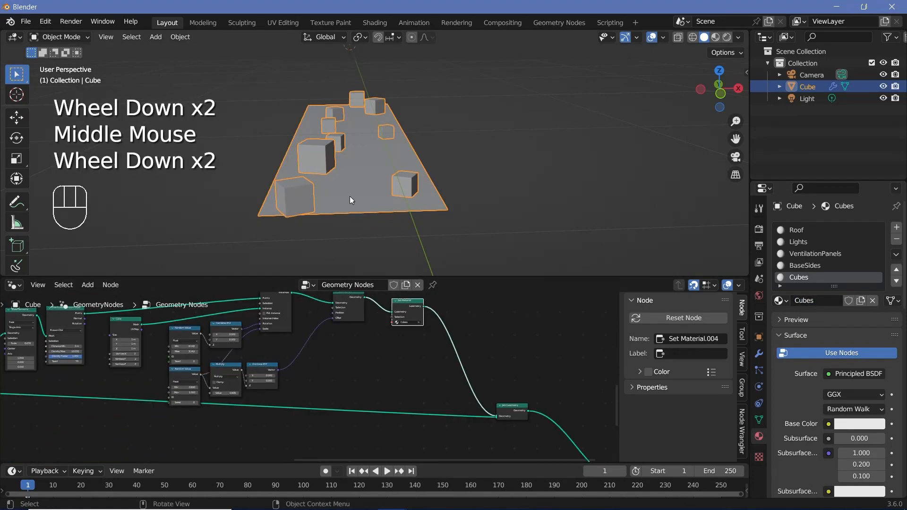
- Insert another Set Material node on the direct link between Separate Geometry and Join Geometry
middle_click_drag(217, 415, 370, 388)
left_click(109, 390)
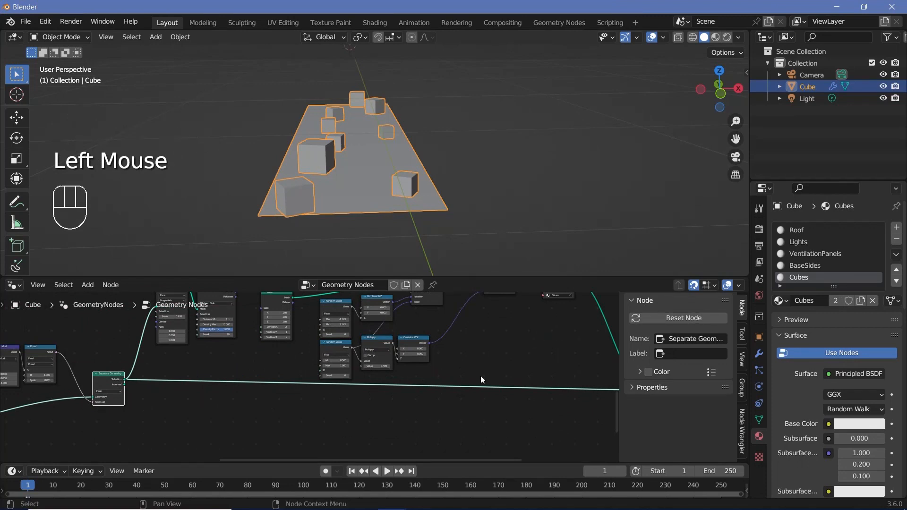
middle_click_drag(563, 341, 460, 362)
key("shift+a")
left_click(447, 269)
type("set")
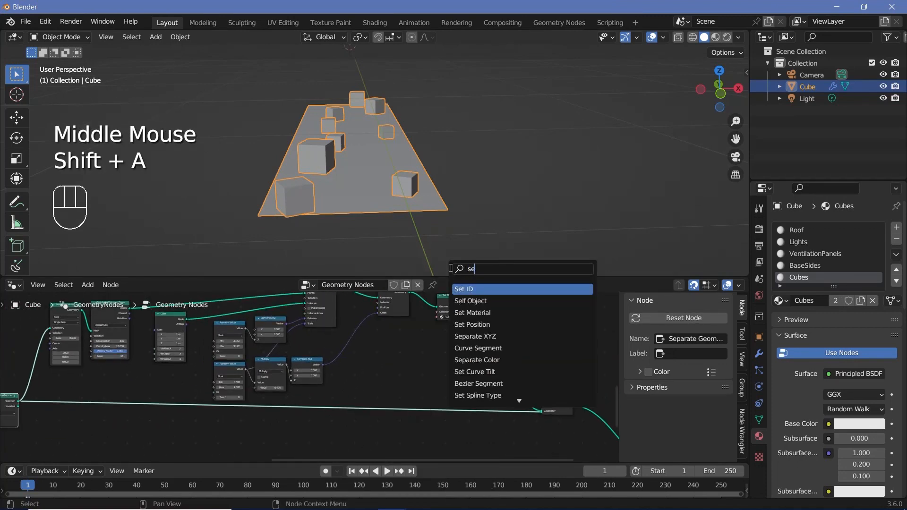
left_click(468, 304)
left_click(383, 409)
middle_click_drag(344, 427, 466, 423)
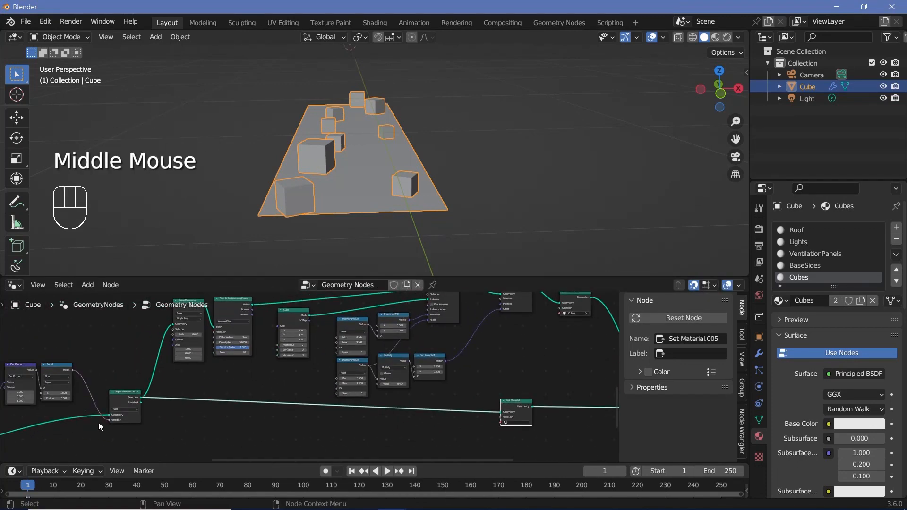
- Add a material slot with a new material named Floor
middle_click_drag(549, 403, 481, 409)
scroll(481, 409, "up", 2)
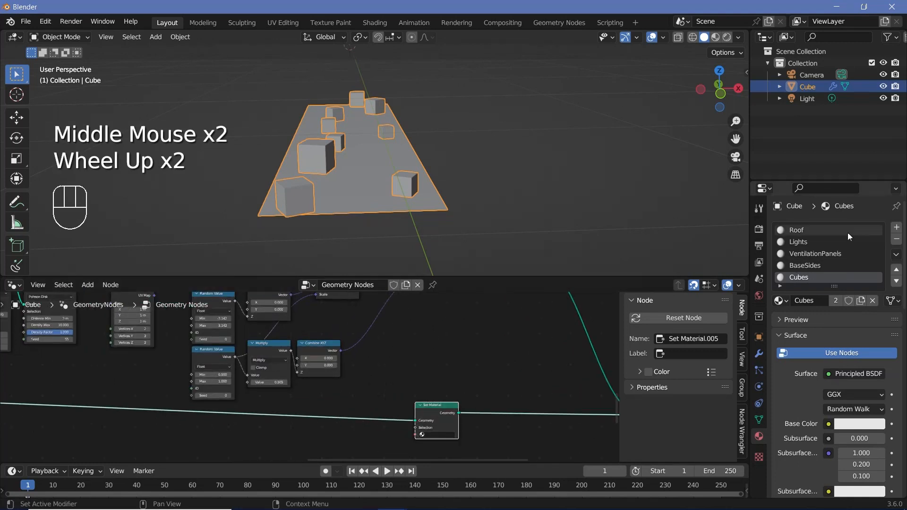
left_click(896, 229)
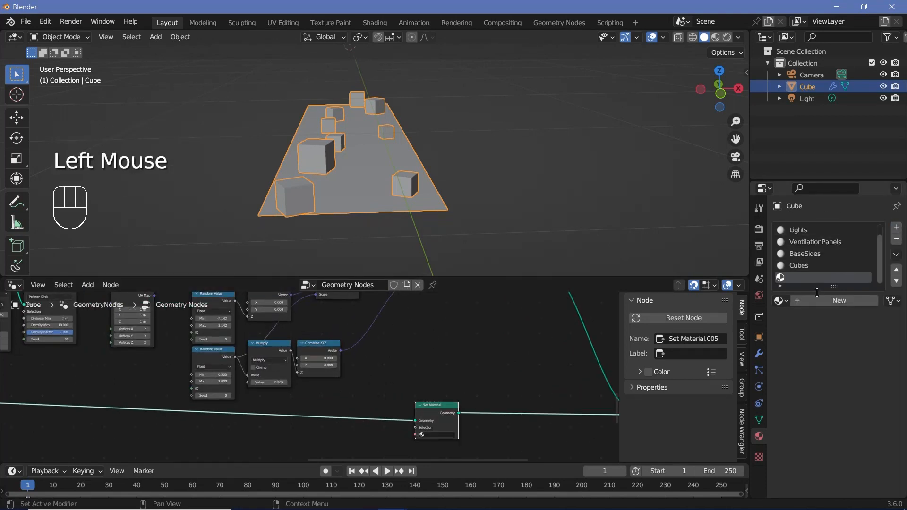
left_click(793, 305)
left_click(819, 300)
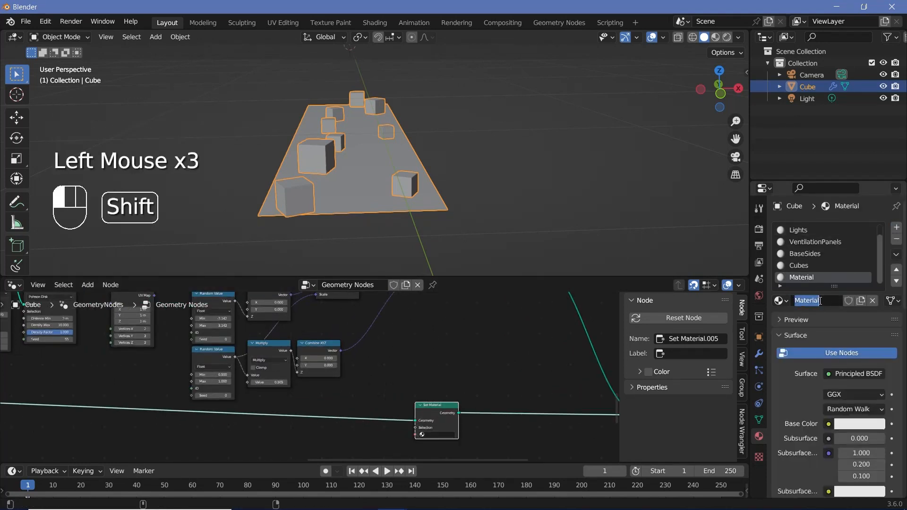
type("Floor")
key("Return")
- Assign the Floor material in the Set Material node on the direct link between Separate Geometry and Join Geometry
scroll(502, 399, "up", 4)
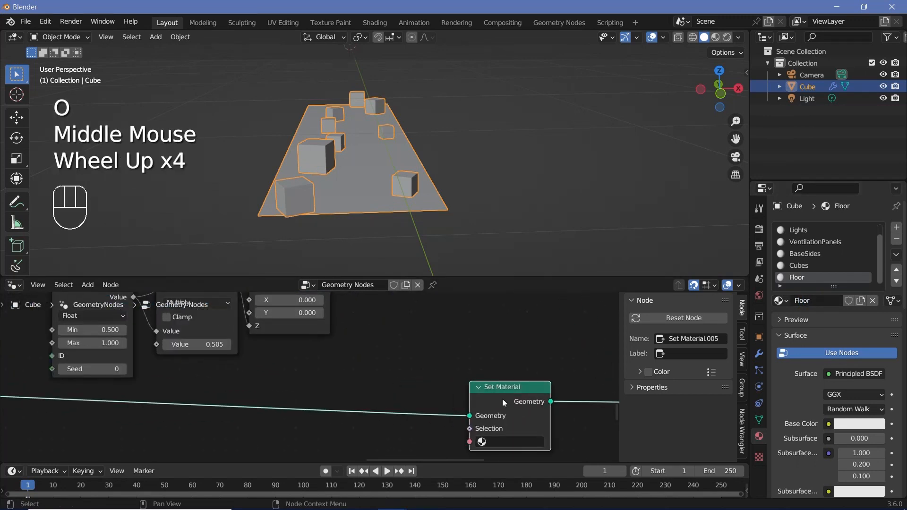
left_click(504, 440)
type("Floor")
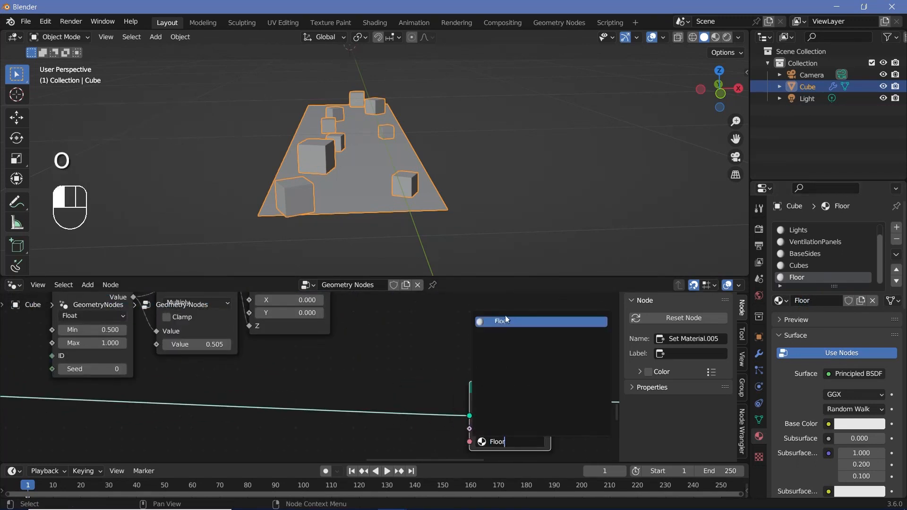
left_click(506, 318)
- Select the floor branch's lower nodes, from its separation inputs and Separate Geometry through to Join Geometry
scroll(497, 373, "down", 5)
middle_click_drag(497, 374, 449, 397)
scroll(449, 396, "down", 5)
middle_click_drag(449, 397, 409, 412)
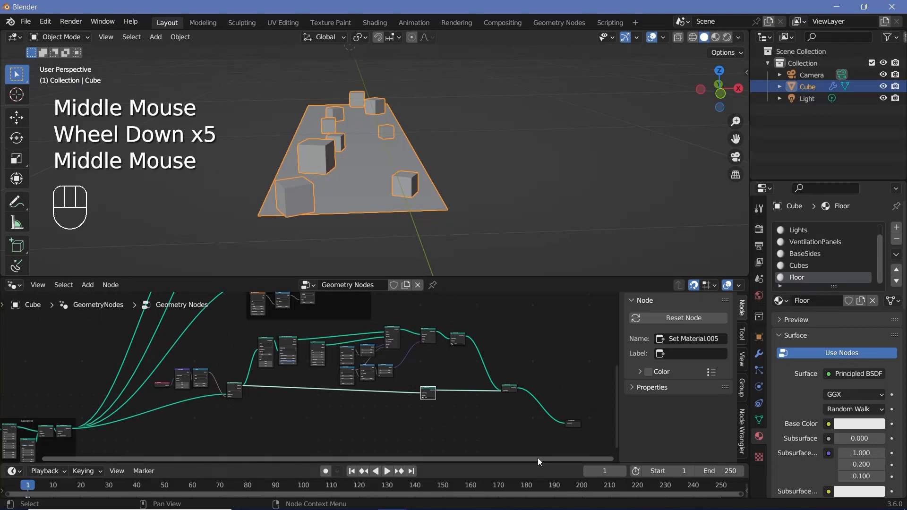
left_click_drag(162, 368, 521, 428)
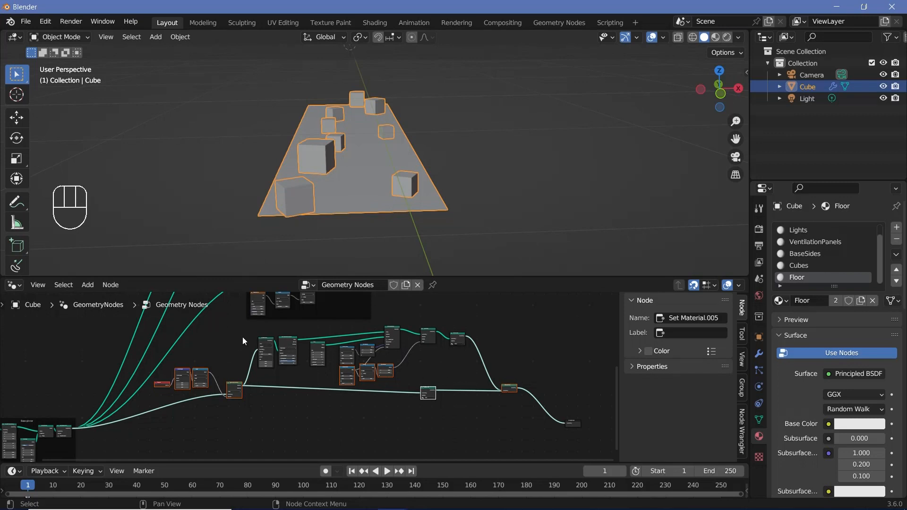
left_click_drag(248, 328, 477, 373)
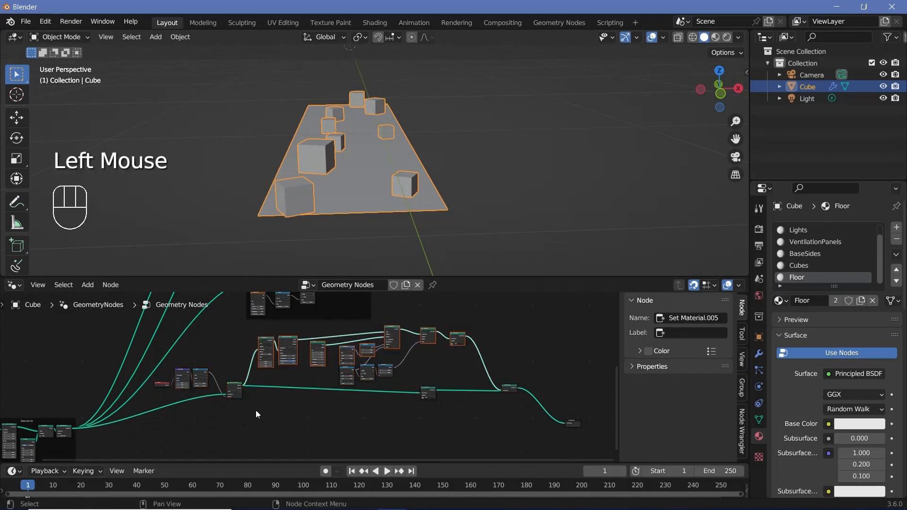
key("ctrl+z")
key("ctrl+z")
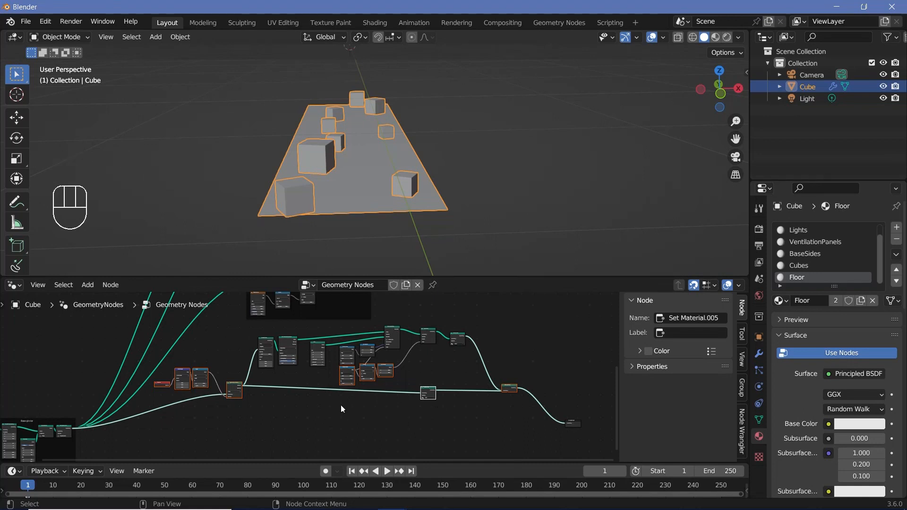
- Add the cube-scattering nodes to the selection and enclose everything in a frame labelled Floor And Boxes
key("b")
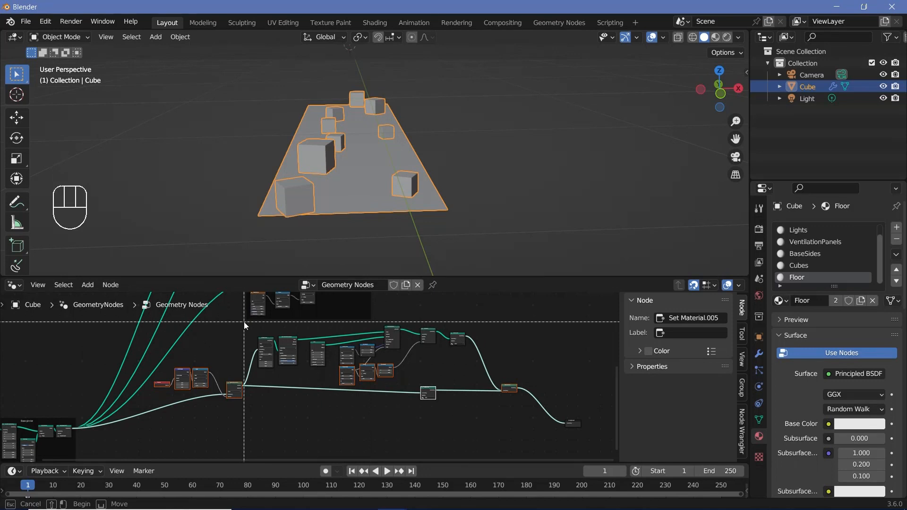
left_click_drag(245, 323, 493, 404)
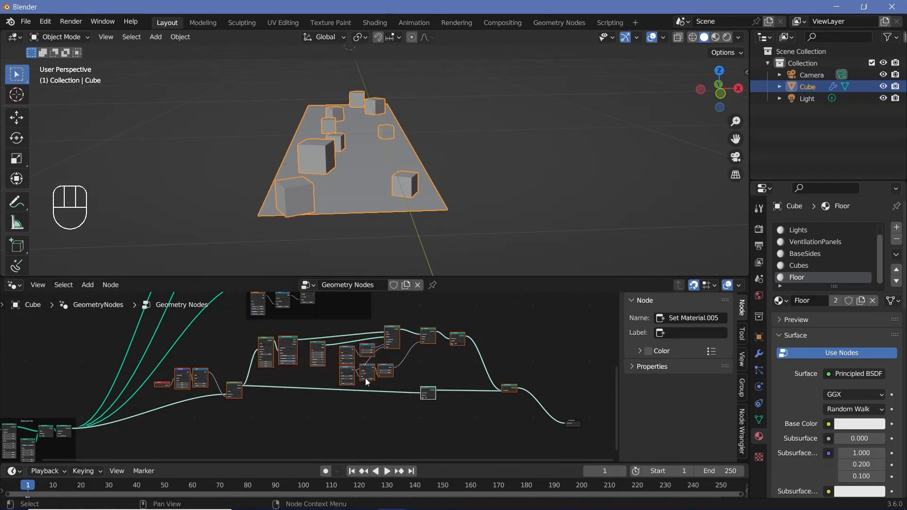
key("ctrl+j")
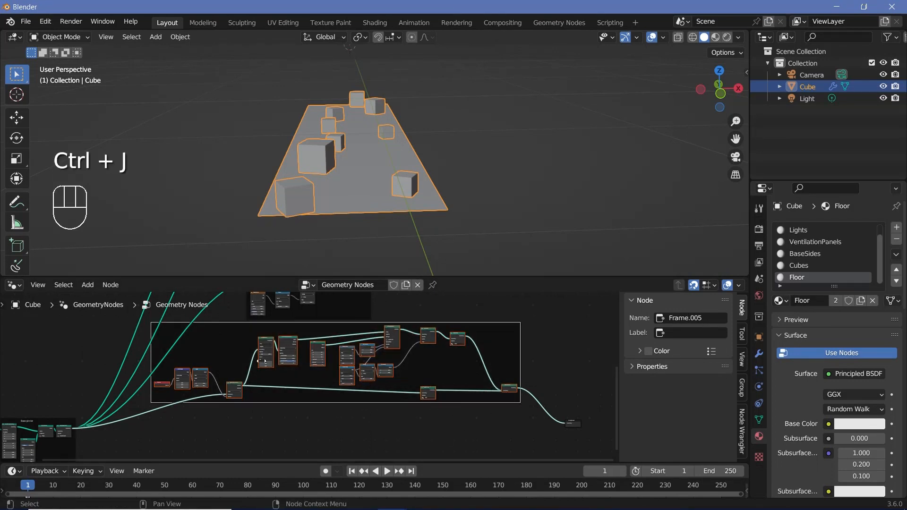
left_click(707, 331)
type("Flo")
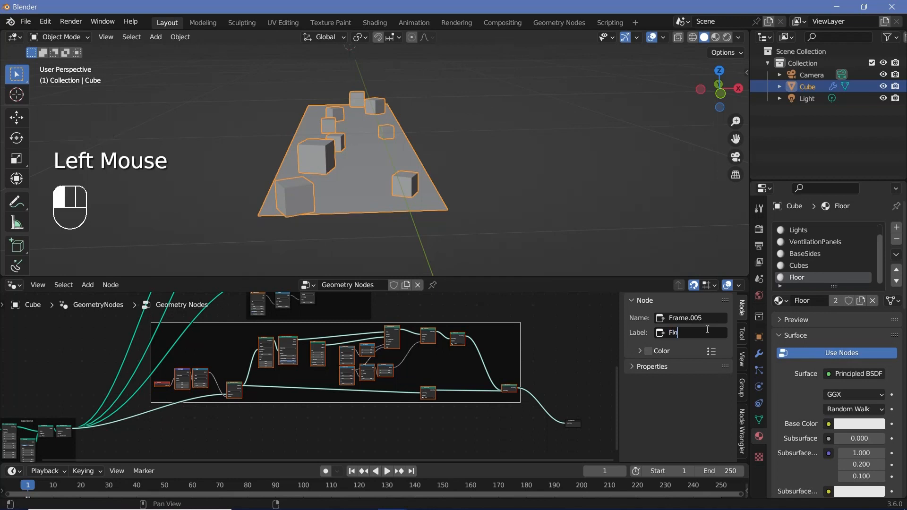
type("or And Boxes")
- Move the Floor And Boxes frame slightly down and place Group Output farther beyond it
left_click_drag(336, 324, 338, 345)
scroll(440, 360, "down", 4)
middle_click_drag(440, 361, 438, 416)
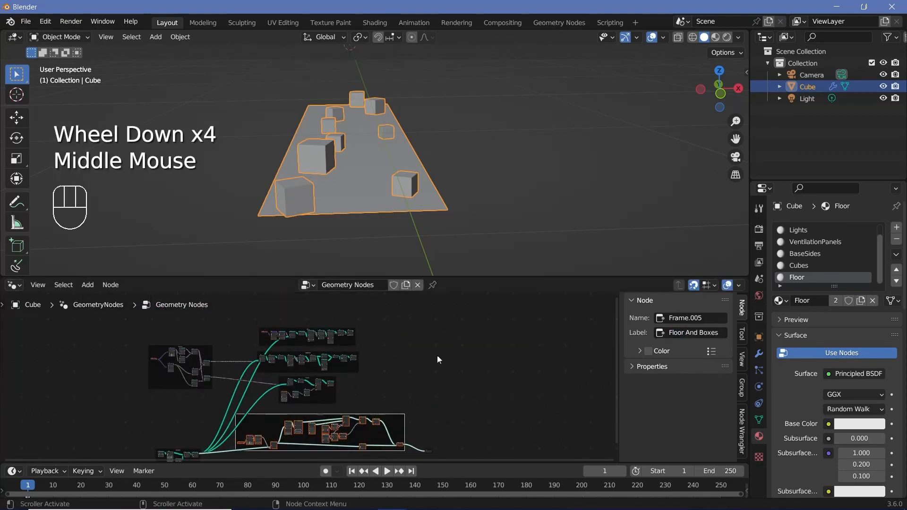
middle_click_drag(438, 360, 368, 322)
left_click_drag(361, 413, 417, 409)
- Insert a Join Geometry node on the link between the Floor And Boxes frame and Group Output
scroll(418, 409, "up", 1)
middle_click_drag(402, 306, 364, 278)
key("shift+a")
type("jo")
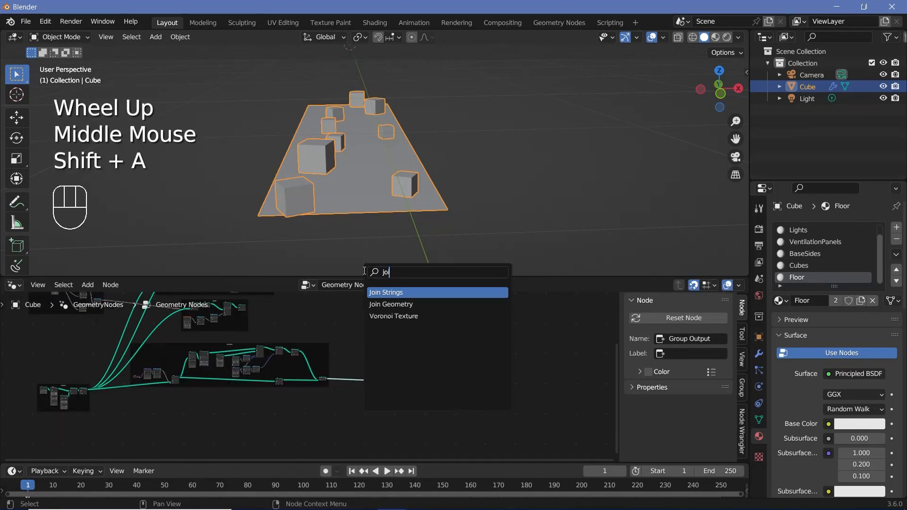
type("in")
left_click(391, 304)
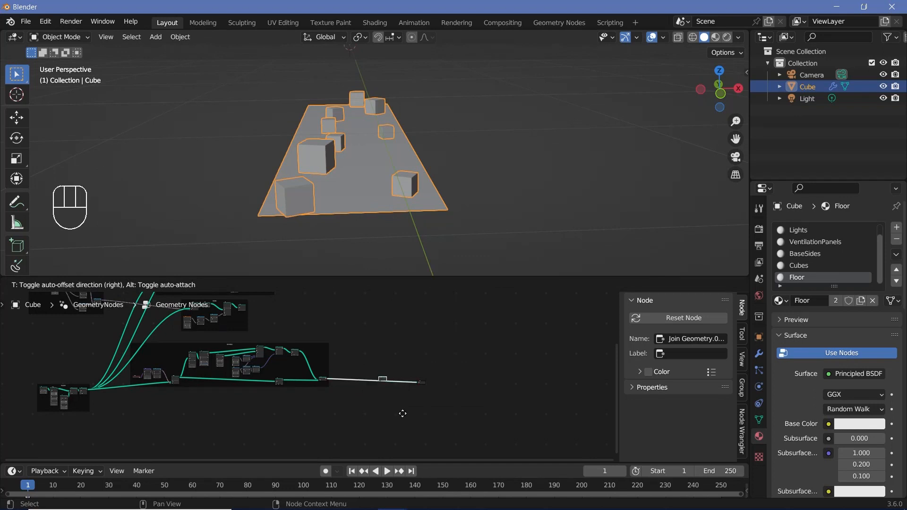
left_click(403, 413)
- Link the final outputs of the three other geometry branches to the new Join Geometry node before Group Output
scroll(425, 374, "up", 5)
scroll(367, 388, "up", 3)
middle_click_drag(470, 353, 318, 368)
scroll(413, 363, "up", 2)
scroll(395, 364, "down", 2)
scroll(469, 384, "up", 2)
scroll(319, 373, "down", 2)
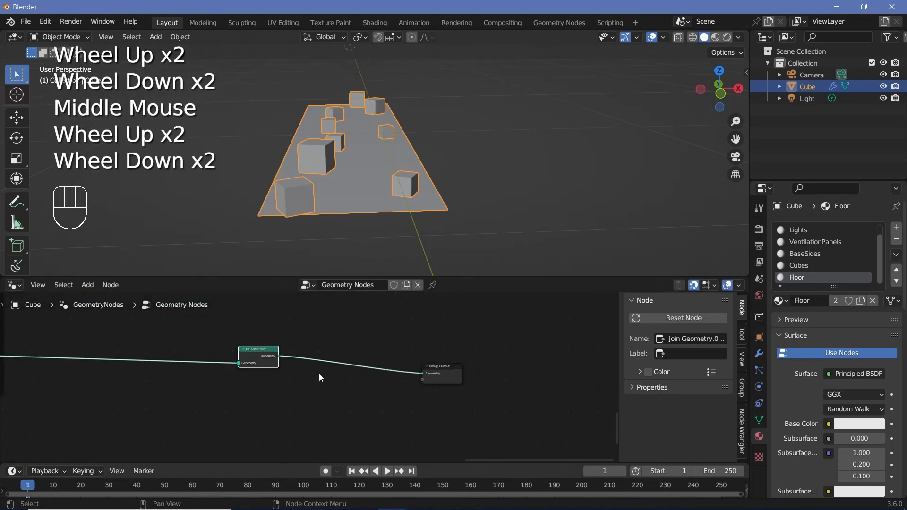
scroll(318, 373, "down", 2)
middle_click_drag(189, 349, 332, 421)
scroll(304, 389, "down", 1)
scroll(318, 404, "down", 3)
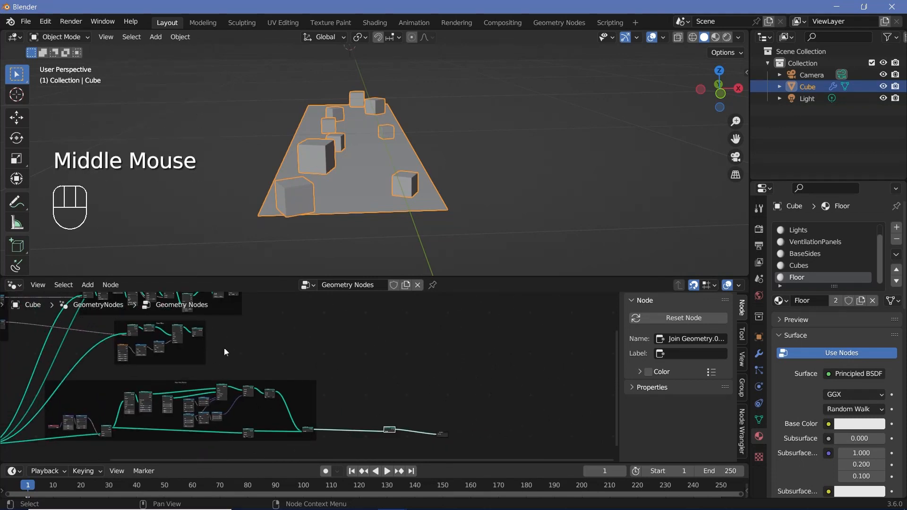
right_click_drag(201, 331, 387, 428, "alt")
middle_click_drag(382, 357, 387, 396)
scroll(276, 369, "down", 2)
right_click_drag(276, 369, 383, 457, "alt")
right_click_drag(277, 330, 375, 446, "alt")
- Examine the combined hexagonal corridor from several angles, including its roof, side panels, floor and boxes
scroll(392, 208, "down", 2)
middle_click_drag(392, 208, 451, 220, "shift")
scroll(387, 176, "up", 3)
middle_click_drag(362, 243, 354, 262)
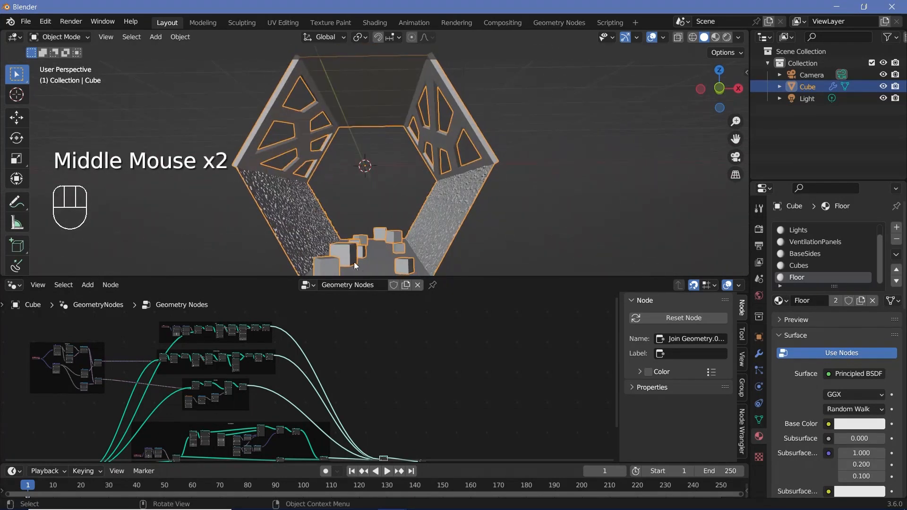
middle_click_drag(339, 197, 416, 179)
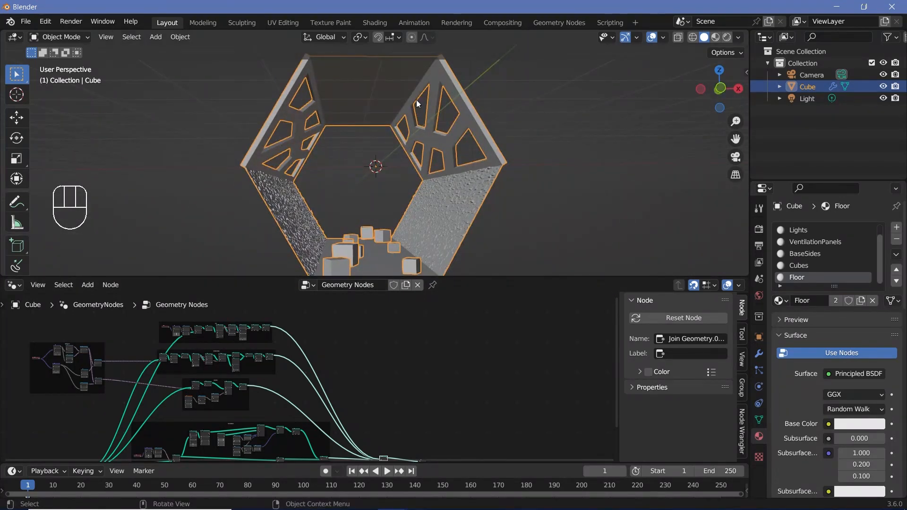
middle_click_drag(310, 223, 416, 220)
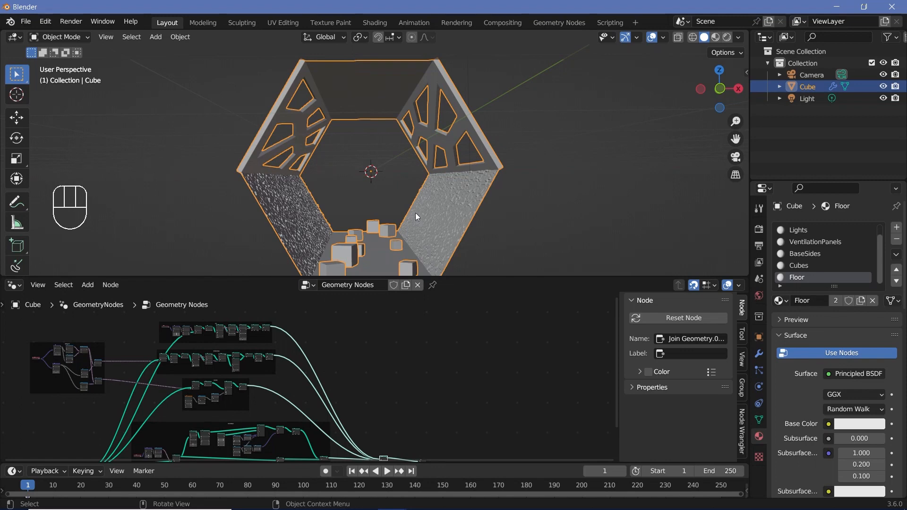
- Examine the Base cylinder frame's Curve Circle and Transform Geometry nodes alongside the corridor's hexagonal outline
scroll(366, 400, "up", 4)
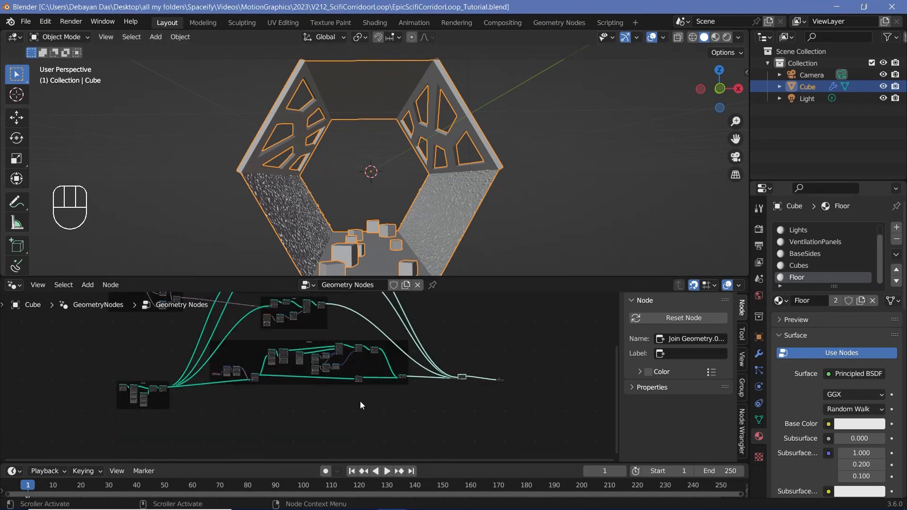
scroll(356, 404, "up", 4)
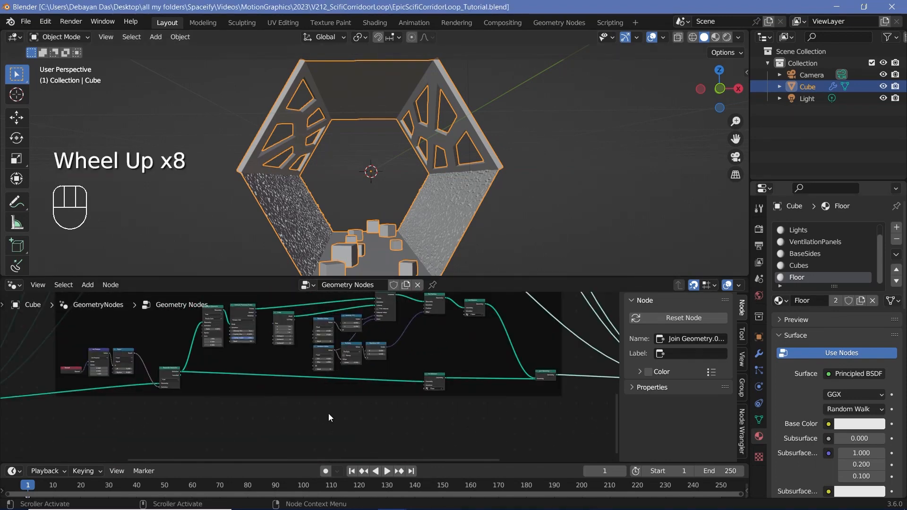
middle_click_drag(330, 418, 369, 399)
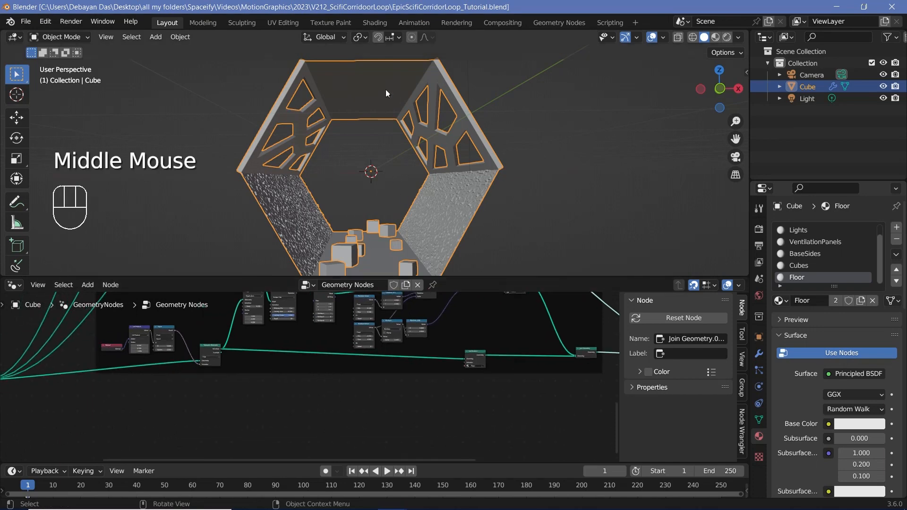
scroll(260, 402, "down", 2)
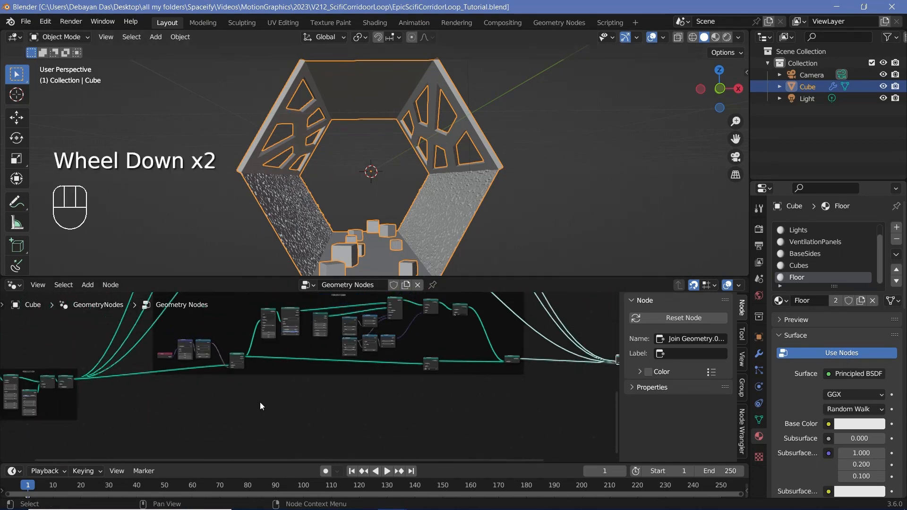
scroll(430, 376, "up", 1)
middle_click_drag(260, 401, 259, 359)
scroll(430, 376, "up", 3)
scroll(259, 359, "up", 2)
left_click(225, 325)
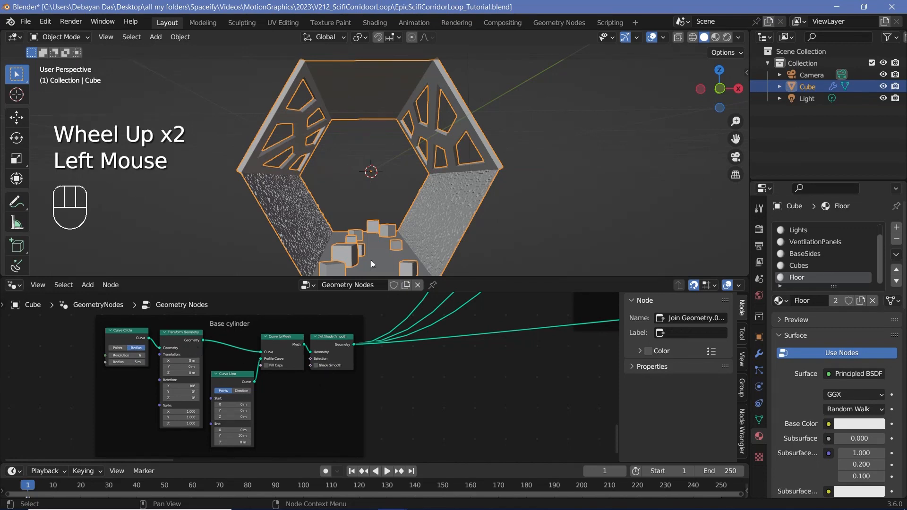
middle_click_drag(371, 259, 351, 222)
middle_click_drag(633, 154, 380, 120)
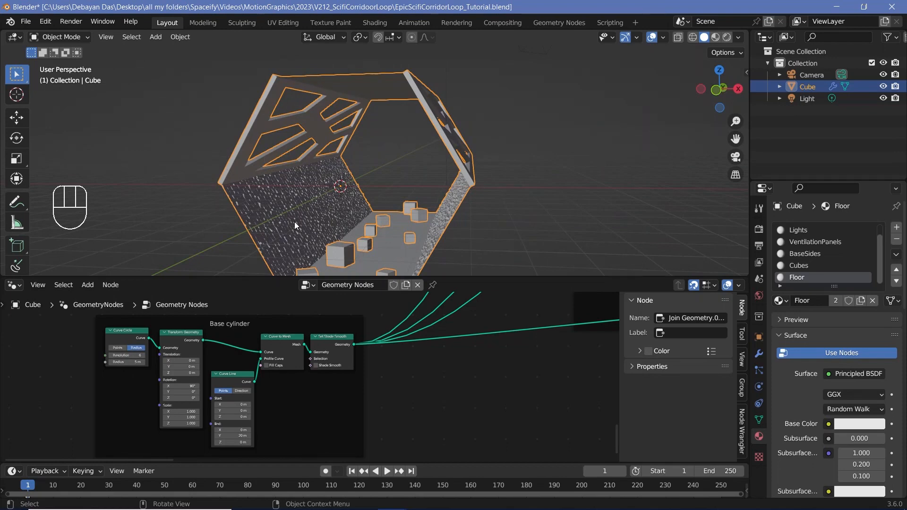
scroll(203, 338, "up", 2)
left_click(200, 333)
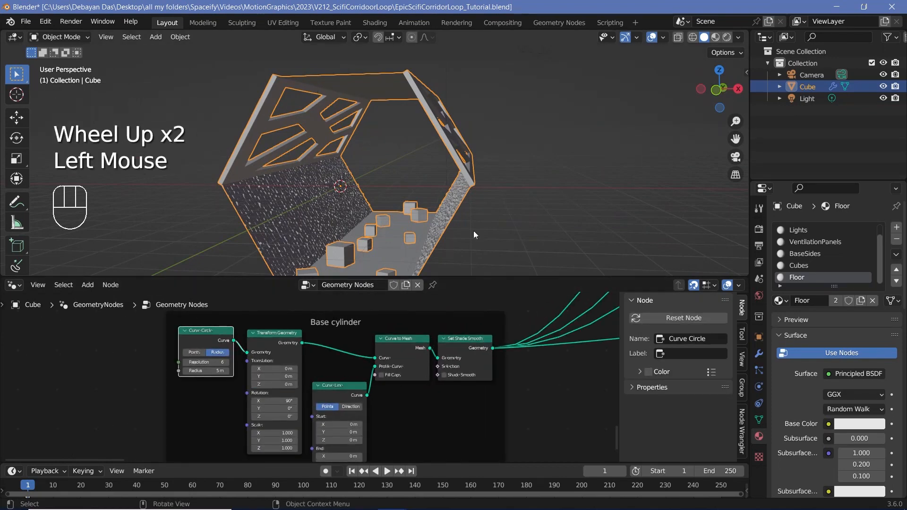
scroll(486, 383, "down", 2)
middle_click_drag(486, 384, 375, 338)
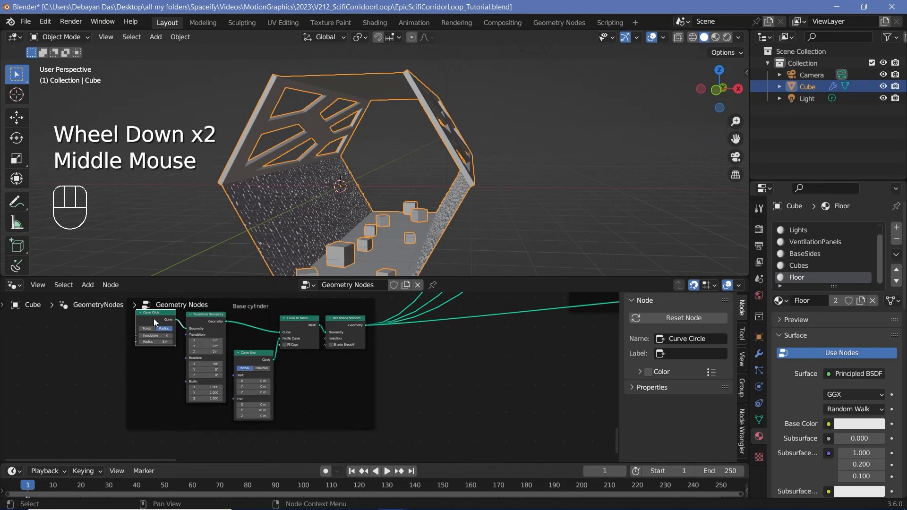
left_click(225, 328)
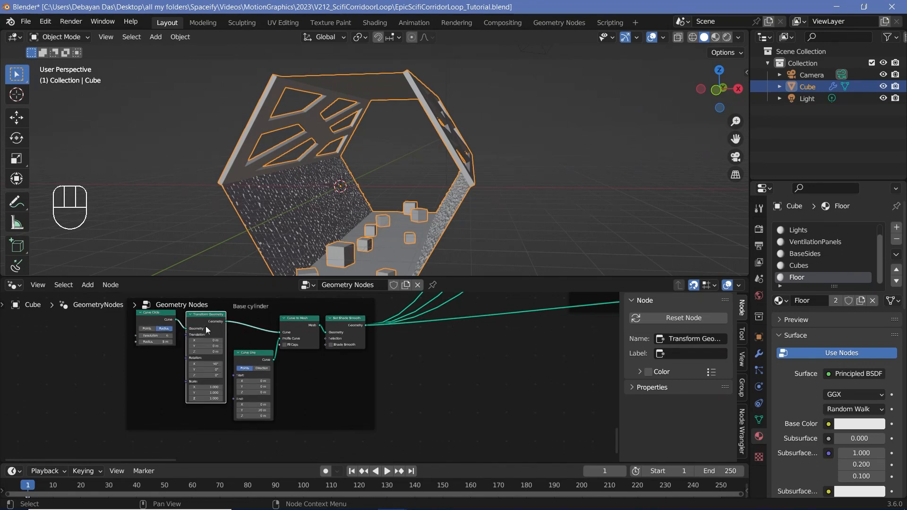
- Add a Curve to Mesh node outside the Base cylinder frame and feed its Curve input from Transform Geometry
middle_click_drag(455, 423, 416, 410)
scroll(416, 411, "down", 1)
middle_click_drag(416, 411, 388, 401)
key("shift+a")
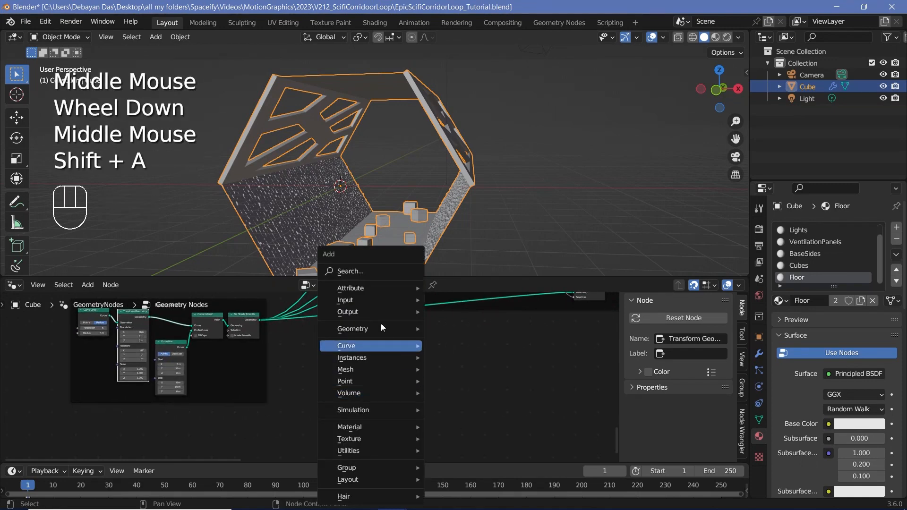
type("curve to")
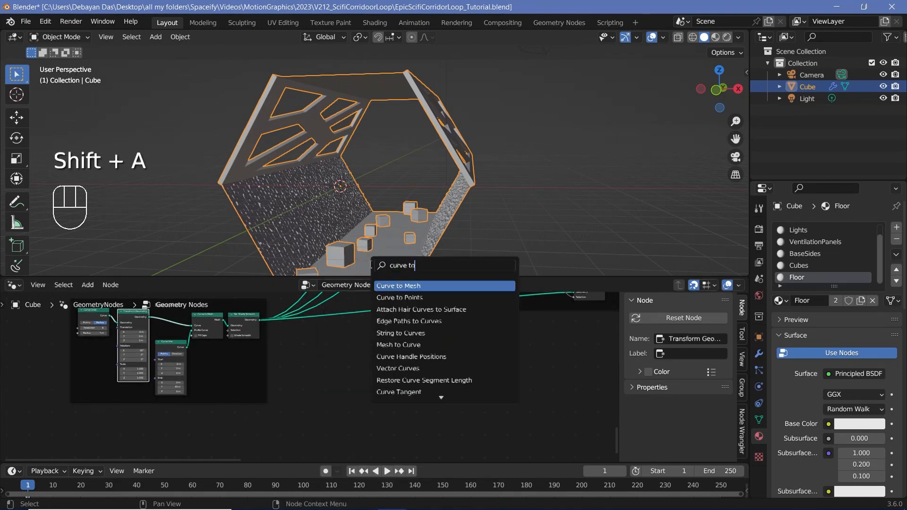
key("Return")
left_click_drag(149, 318, 401, 395)
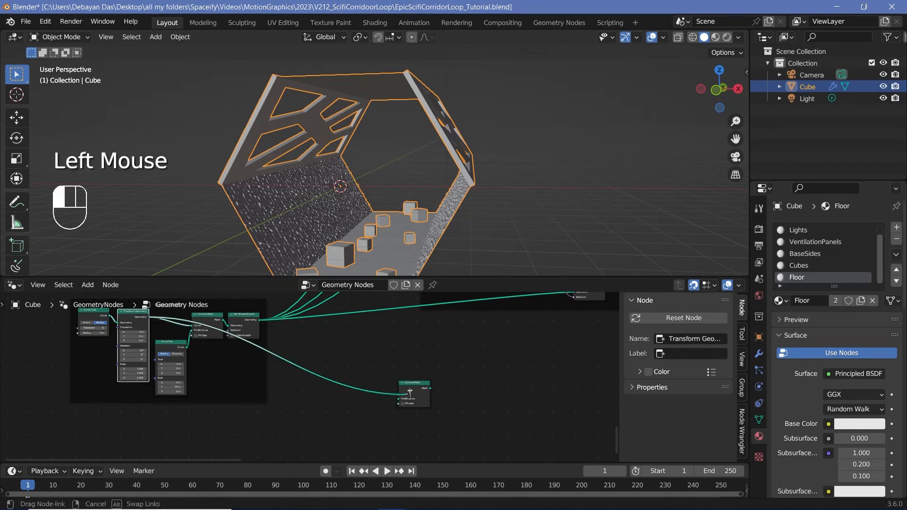
- Add a Curve Circle node and link its Curve output to the Profile Curve input of the new Curve to Mesh node
middle_click_drag(379, 407, 364, 346)
scroll(376, 387, "up", 2)
scroll(364, 345, "up", 2)
key("shift+a")
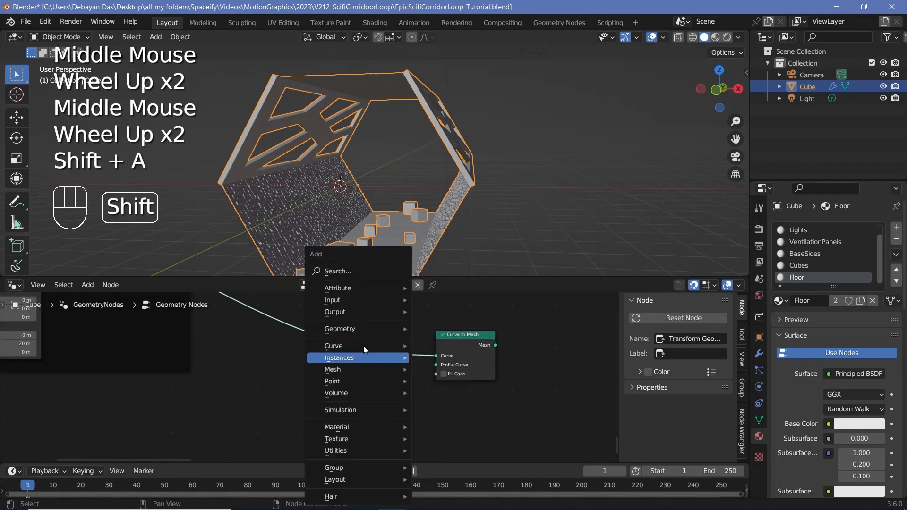
left_click(340, 266)
type("curve cir")
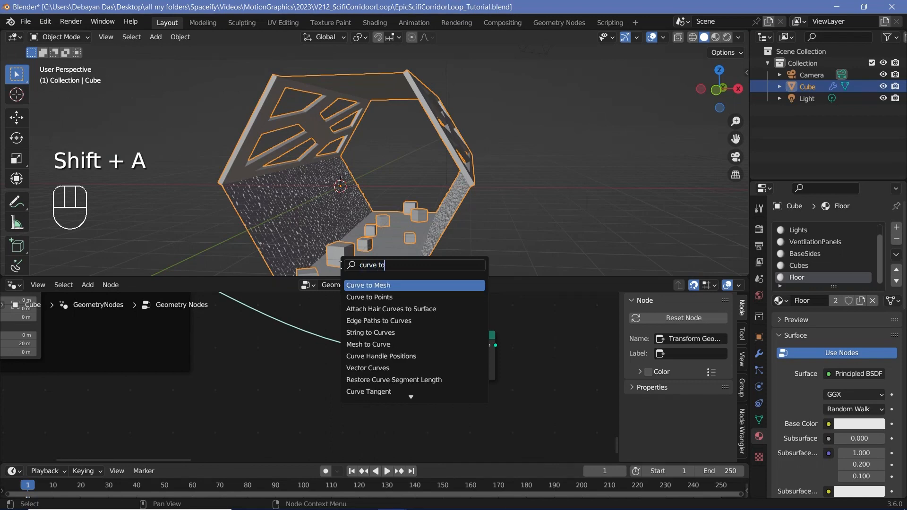
key("Return")
left_click(229, 432)
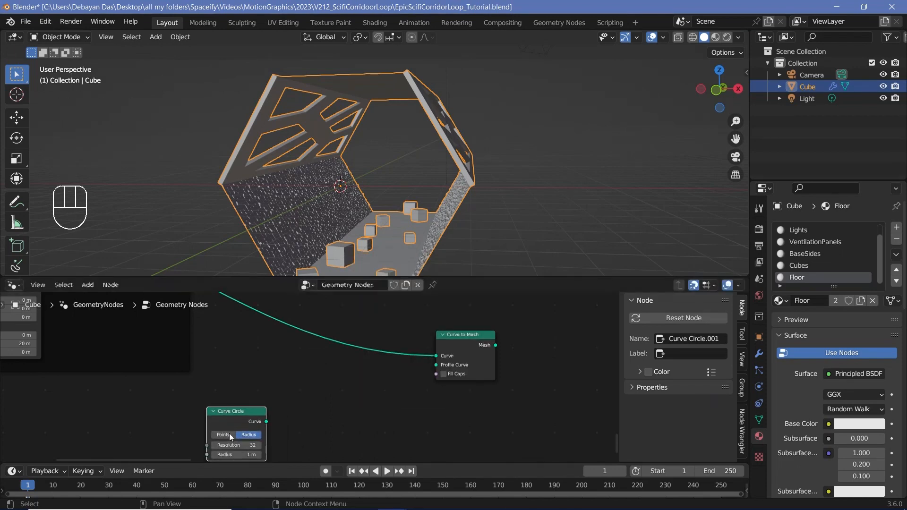
left_click_drag(268, 422, 434, 366)
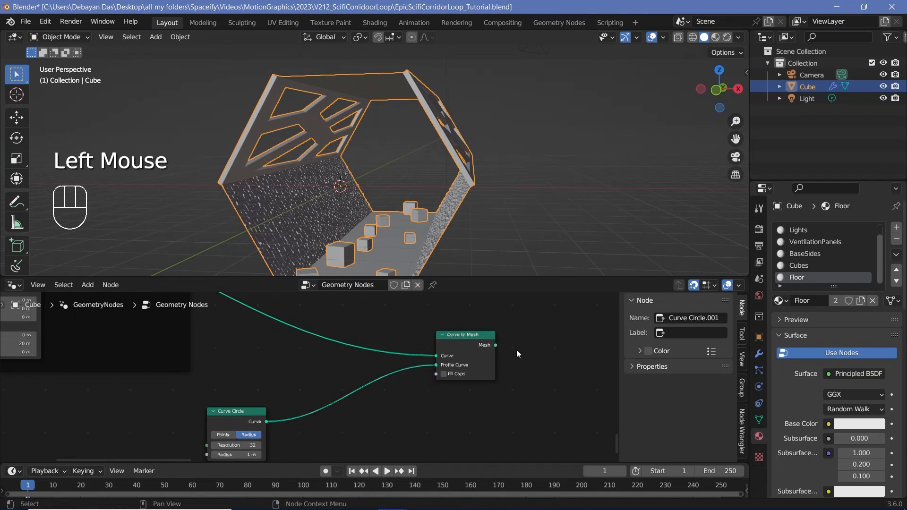
- Link the new Curve to Mesh node's Mesh output to Group Output in place of the joined corridor geometry
scroll(516, 354, "down", 2)
middle_click_drag(517, 354, 141, 427)
scroll(188, 397, "down", 4)
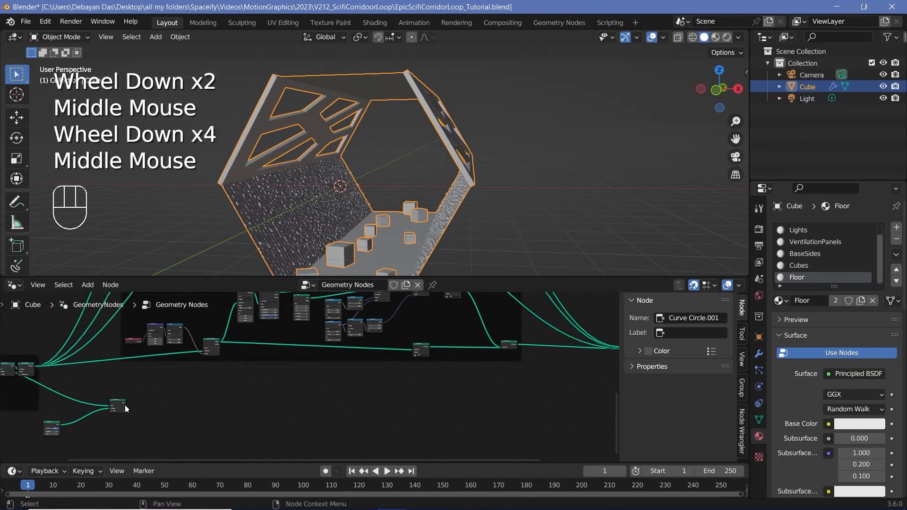
mouse_move(124, 404)
left_mouse_down()
mouse_move(543, 383)
mouse_move(49, 412)
mouse_move(107, 408)
left_mouse_up()
left_click_drag(109, 407, 552, 353)
middle_click_drag(422, 218, 432, 188)
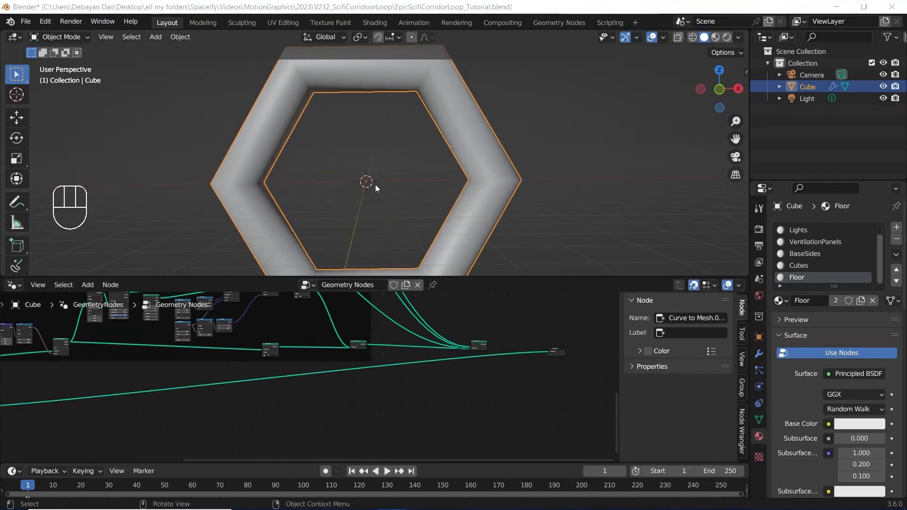
- Set the profile Curve Circle's resolution to 4
middle_click_drag(165, 406, 341, 378)
scroll(313, 381, "up", 2)
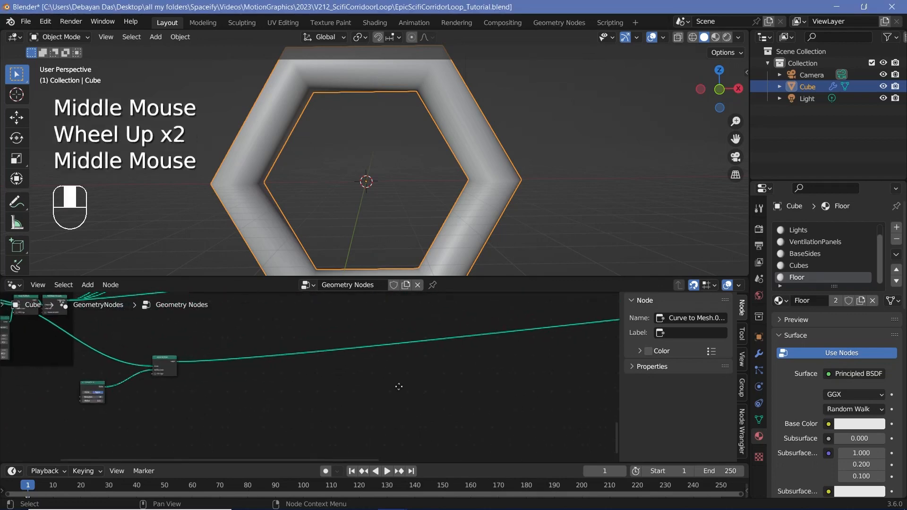
scroll(341, 378, "up", 3)
scroll(341, 379, "up", 3)
left_click(307, 410)
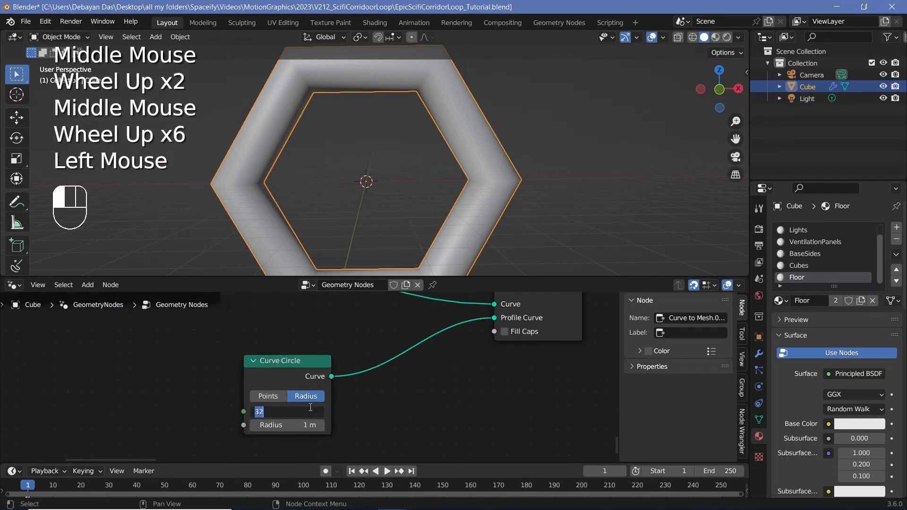
type("4")
key("Return")
middle_click_drag(355, 197, 278, 184)
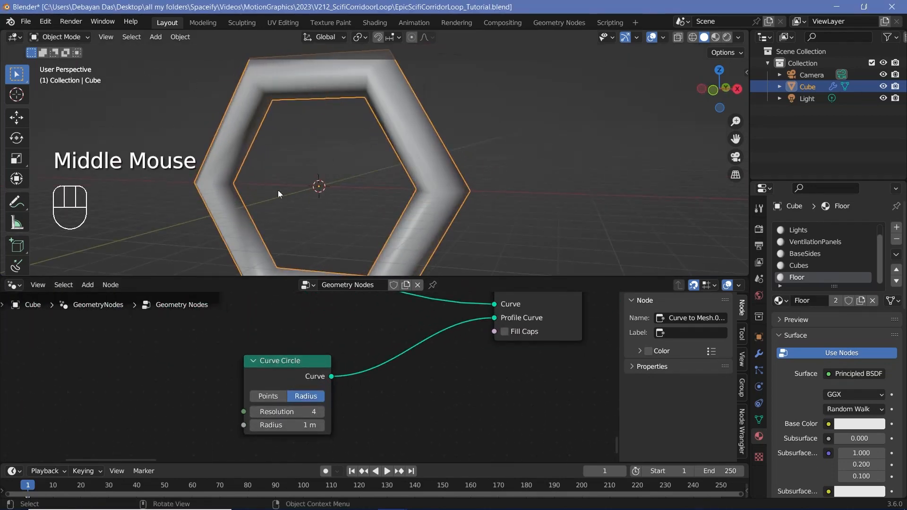
- Insert a Set Shade Smooth node on the link leaving the rim's Curve to Mesh node
scroll(336, 348, "down", 2)
middle_click_drag(337, 348, 352, 389)
key("shift+a")
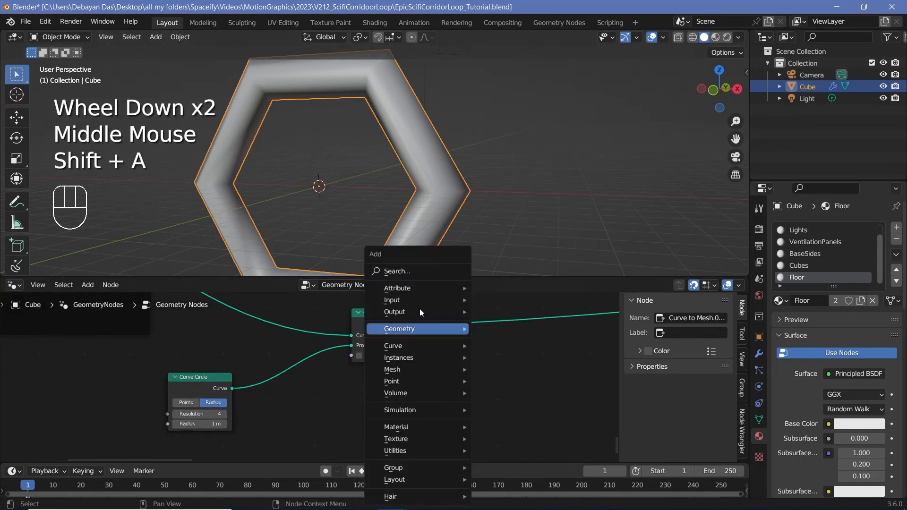
left_click(429, 271)
type("se")
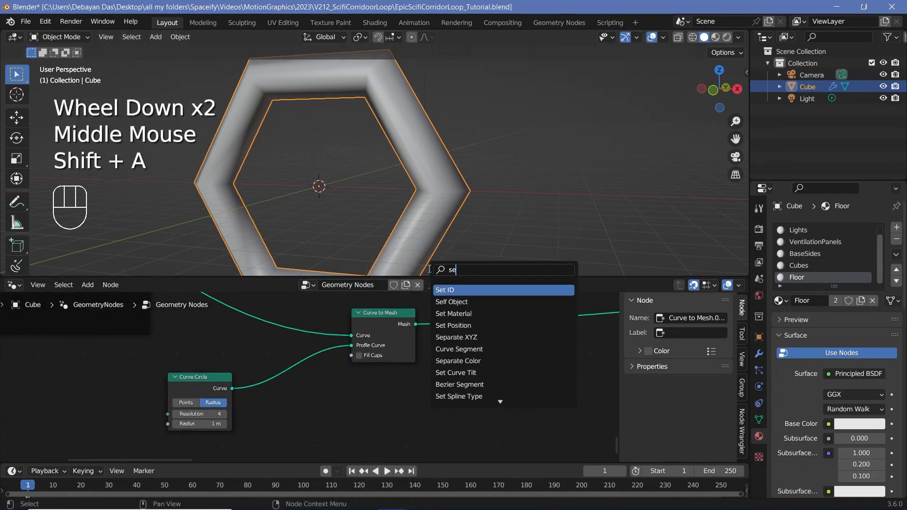
type("t")
left_click(459, 384)
left_click(399, 371)
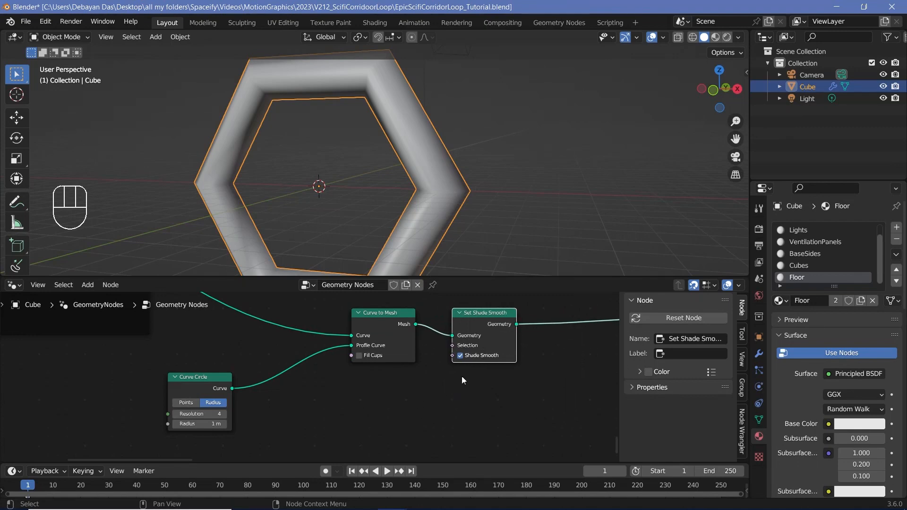
- Turn off Shade Smooth in the rim's Set Shade Smooth node and check the hexagonal rim from several angles
left_click(461, 356)
mouse_move(302, 198)
middle_mouse_down()
mouse_move(199, 188)
mouse_move(205, 164)
mouse_move(325, 187)
mouse_move(348, 202)
middle_mouse_up()
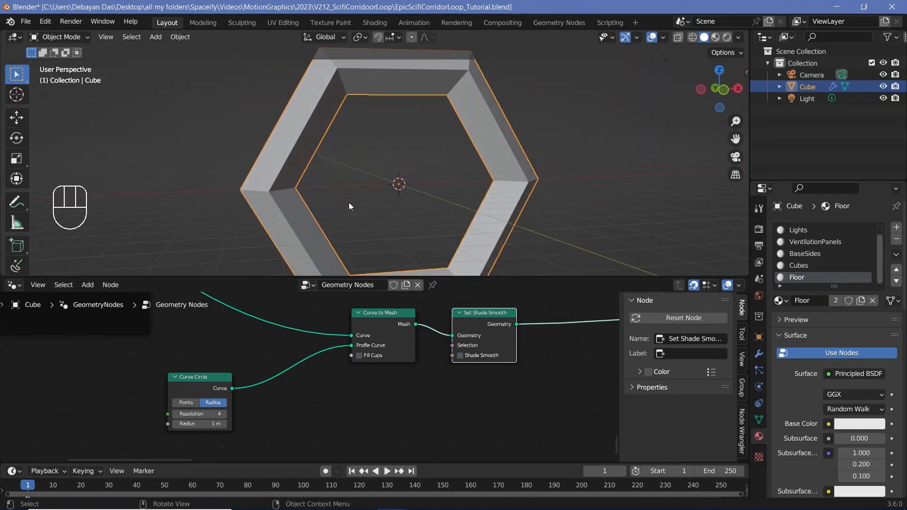
middle_click_drag(295, 217, 255, 258)
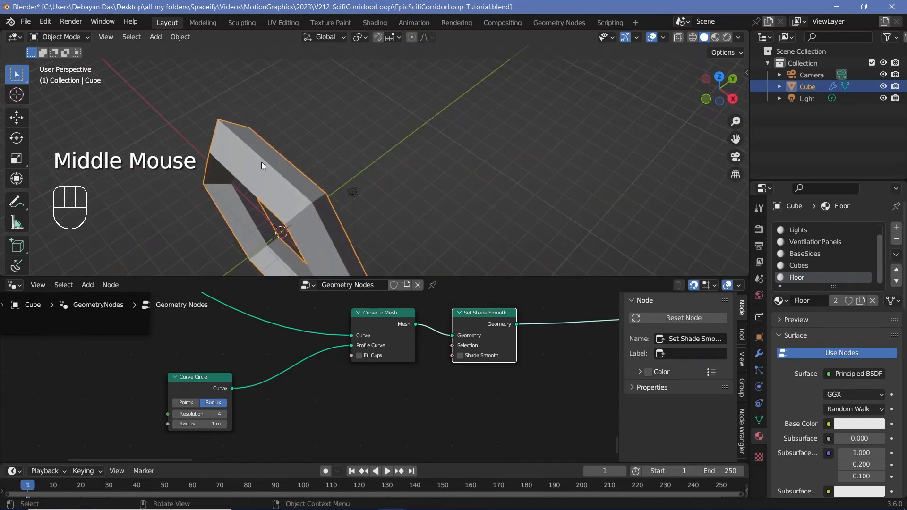
middle_click_drag(262, 162, 234, 260)
middle_click_drag(217, 228, 355, 137)
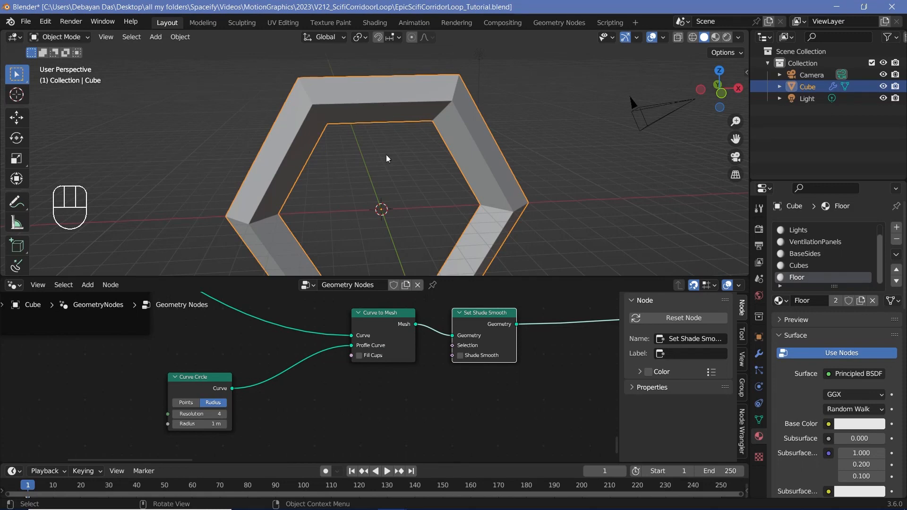
middle_click_drag(392, 149, 377, 175)
- Insert a Transform Geometry node between the profile Curve Circle and the Curve to Mesh node
middle_click_drag(297, 381, 355, 345)
key("shift+a")
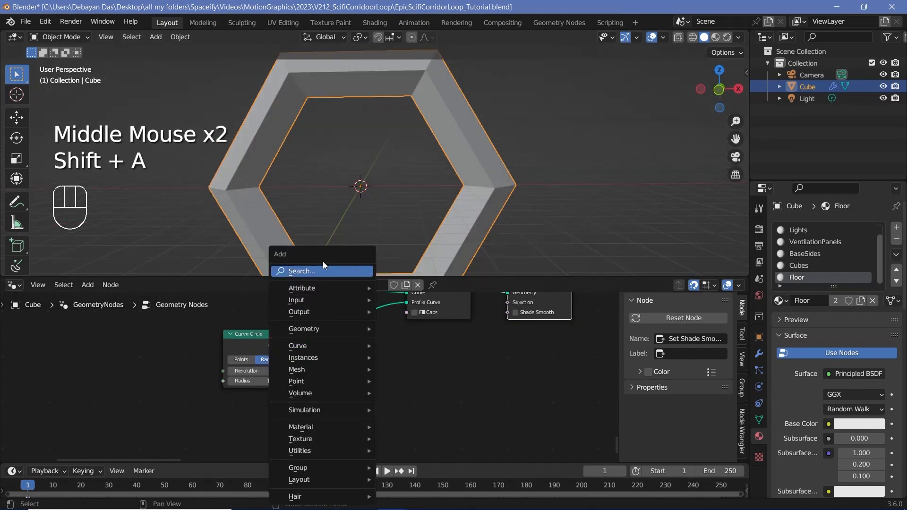
left_click(326, 269)
type("tra")
left_click(337, 286)
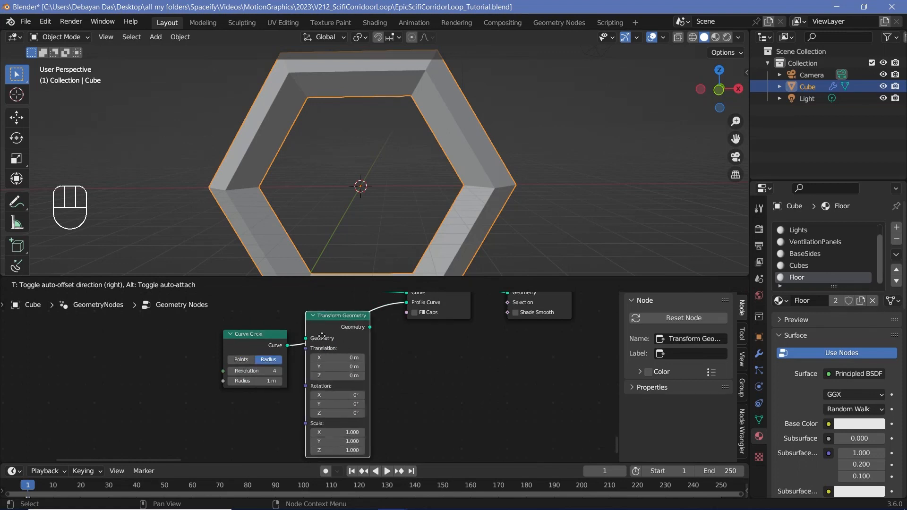
left_click(314, 349)
left_click_drag(342, 356, 332, 358)
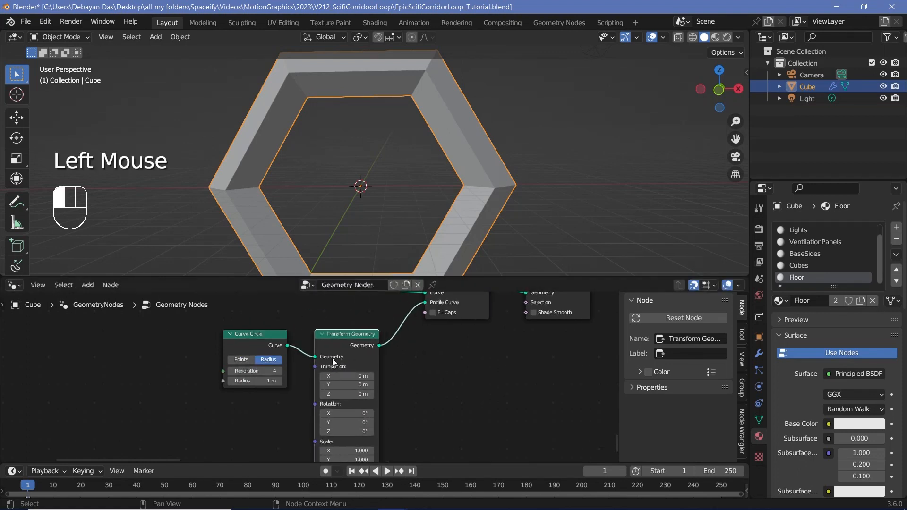
- Set the profile Transform Geometry node's Z rotation to 45° and inspect the rim's squared faces
double_click(344, 431)
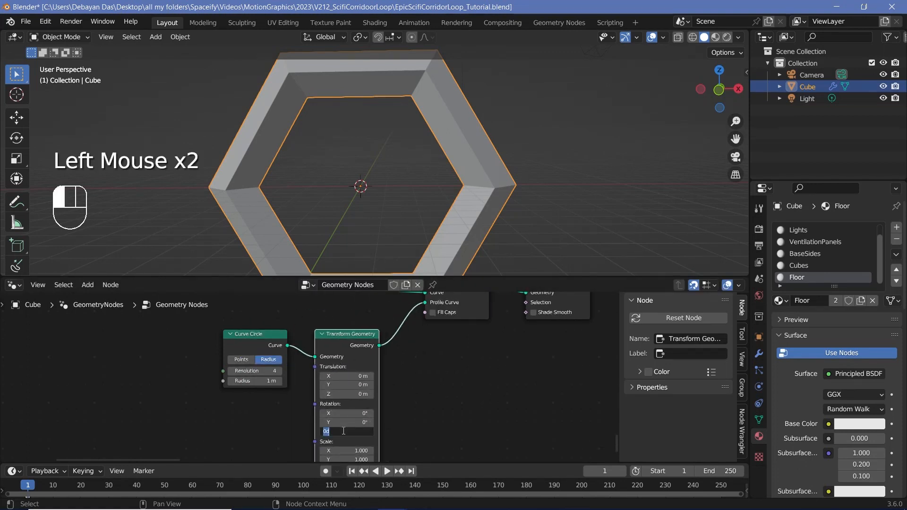
type("45")
key("Return")
middle_click_drag(312, 129, 180, 166, "shift")
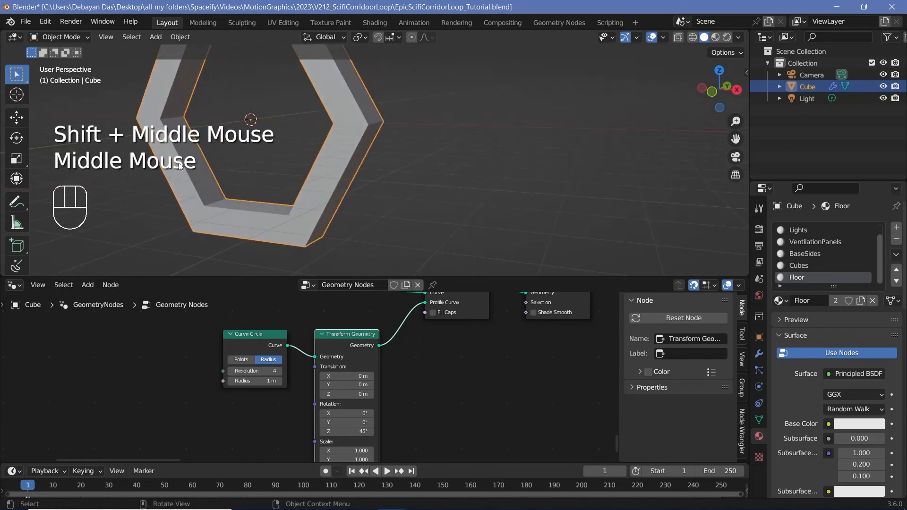
middle_click_drag(232, 158, 364, 160, "shift")
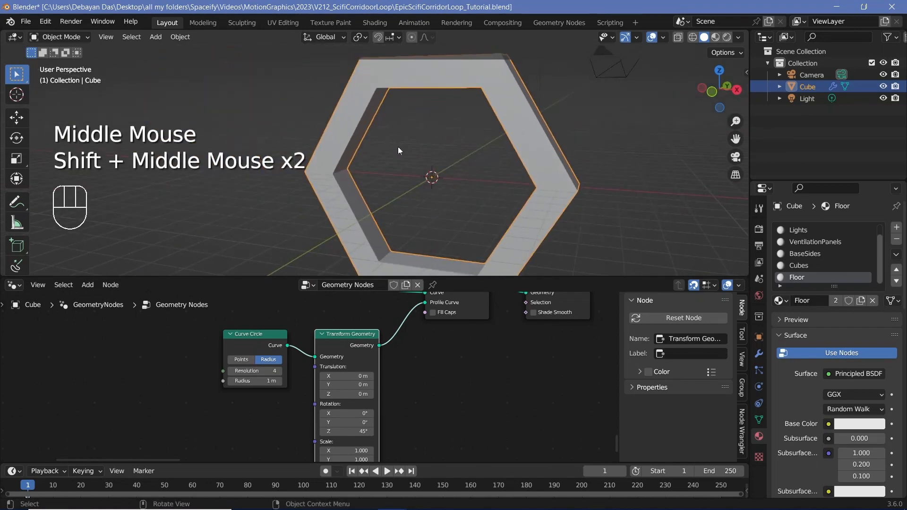
scroll(402, 209, "up", 3)
middle_click_drag(354, 433, 371, 424)
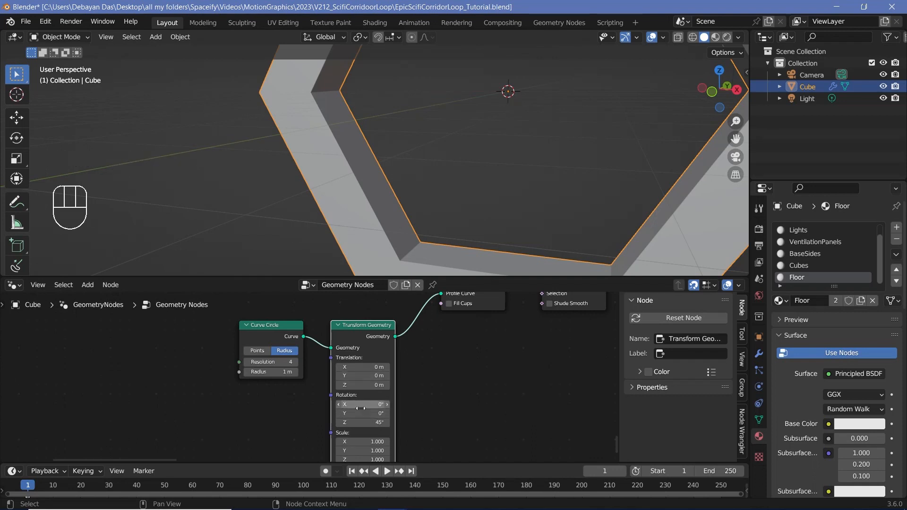
- Enable Cavity in the solid viewport shading options and view the whole rim from the side
mouse_move(392, 234)
middle_mouse_down()
mouse_move(316, 225)
mouse_move(378, 226)
middle_mouse_up()
left_click(738, 37)
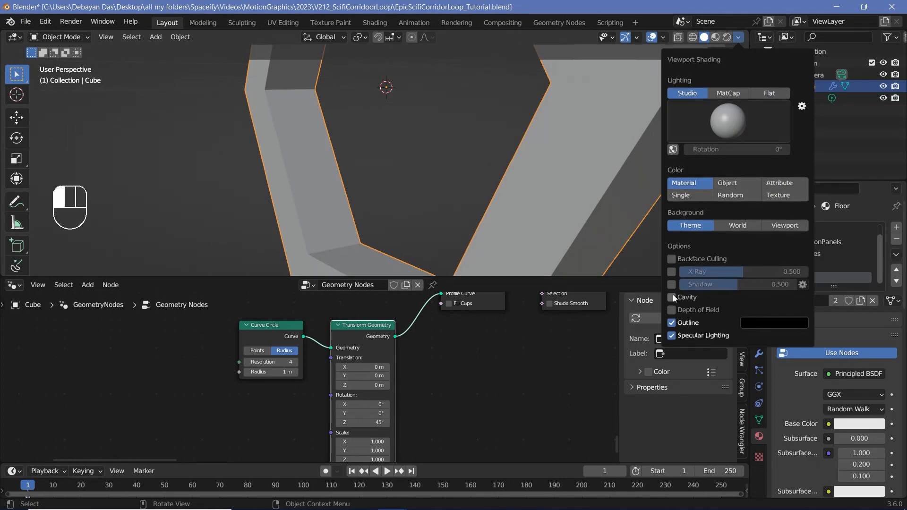
middle_click_drag(519, 198, 467, 166)
scroll(465, 162, "down", 2)
mouse_move(464, 163)
middle_mouse_down()
mouse_move(559, 175)
mouse_move(387, 180)
middle_mouse_up()
middle_click_drag(435, 203, 414, 175)
scroll(451, 172, "down", 2)
scroll(452, 172, "down", 2)
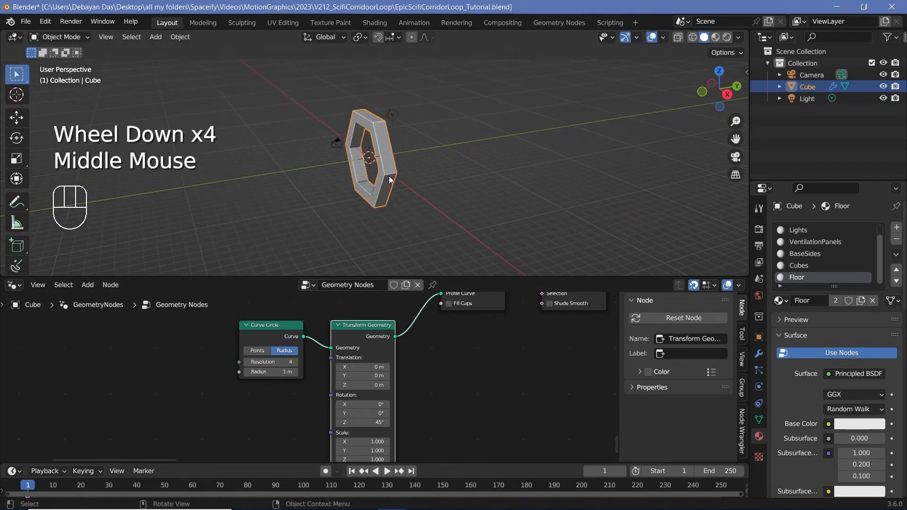
- Move the profile Curve Circle and Transform Geometry nodes away from Curve to Mesh to make room between them
scroll(492, 380, "down", 2)
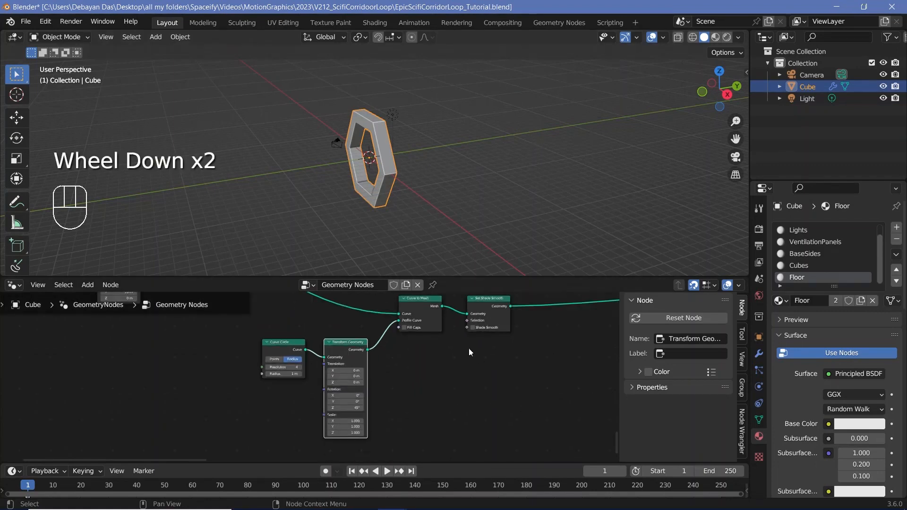
middle_click_drag(425, 316, 398, 338)
left_click(258, 357)
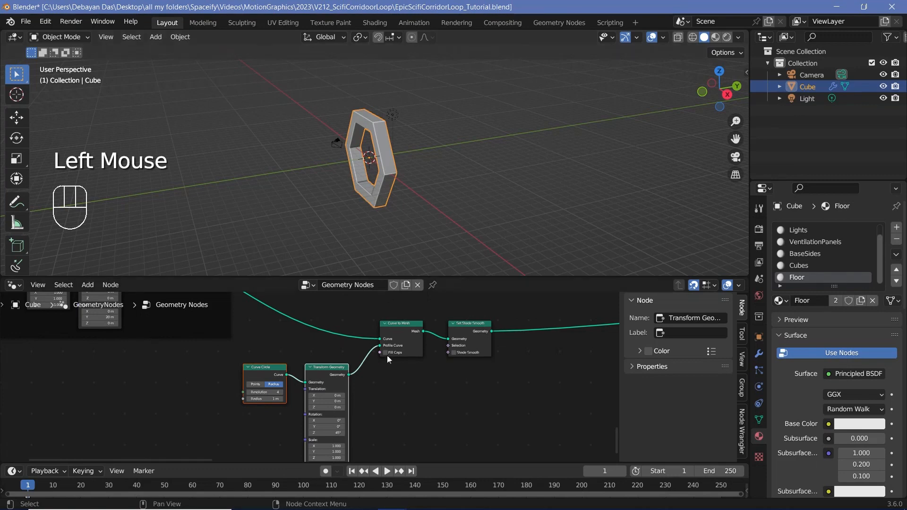
left_click(414, 345)
middle_click_drag(352, 391, 396, 378)
left_click_drag(396, 378, 322, 392)
left_click_drag(369, 358, 270, 382)
left_click(270, 381)
- Insert a Join Geometry node between the profile's Transform Geometry node and the Profile Curve input
key("shift+a")
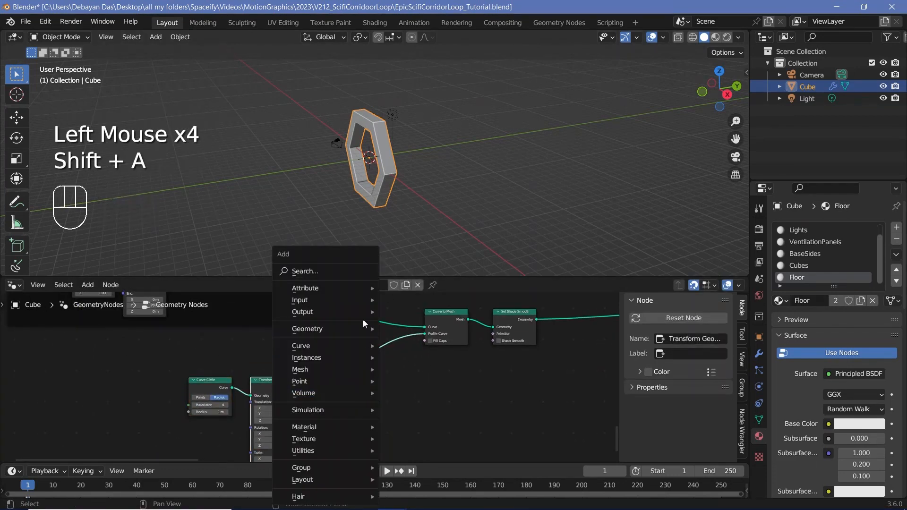
type("join")
left_click(375, 307)
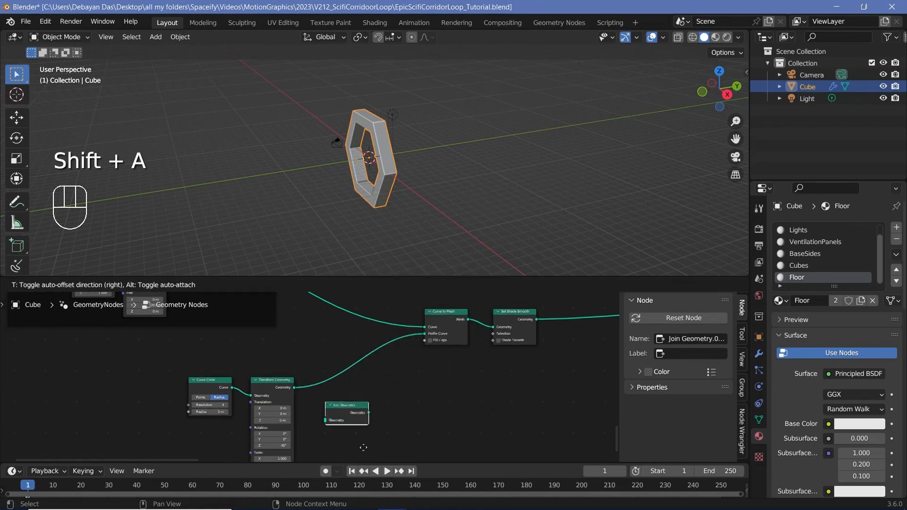
left_click(380, 389)
scroll(365, 401, "up", 2)
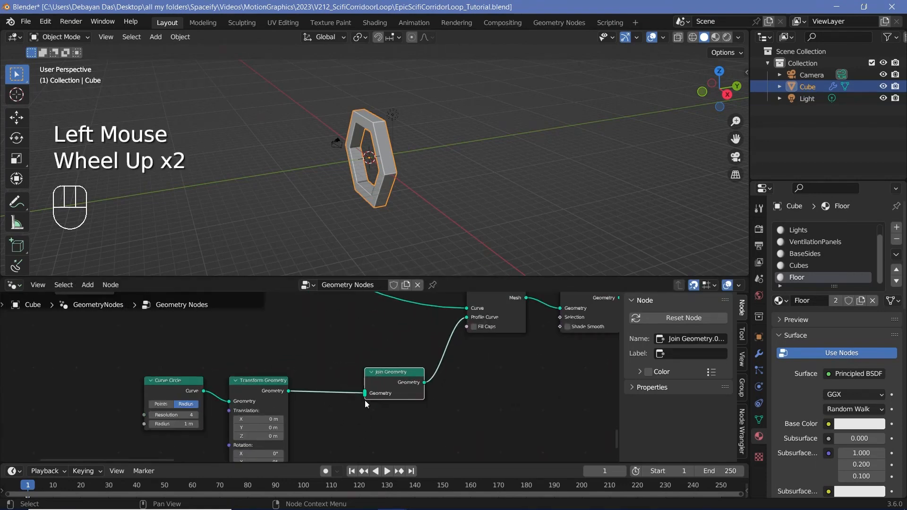
- Add a second Transform Geometry node fed by the first one and link its output to the profile's Join Geometry node
middle_click_drag(365, 401, 345, 374)
left_click(235, 363)
key("shift+a")
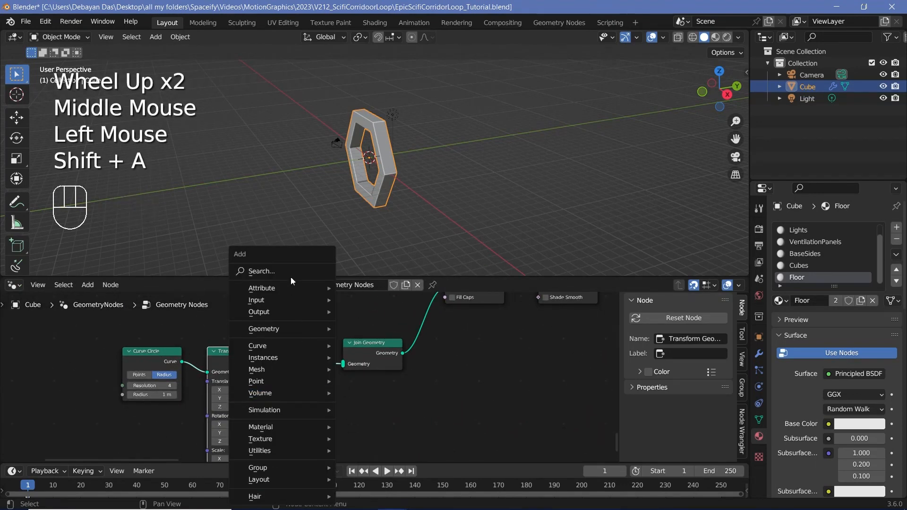
type("tra")
key("Return")
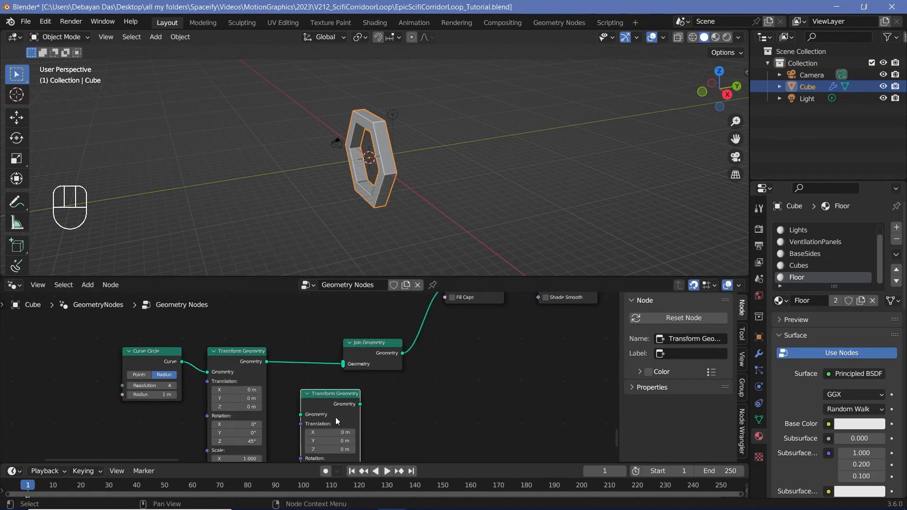
left_click_drag(266, 365, 308, 415)
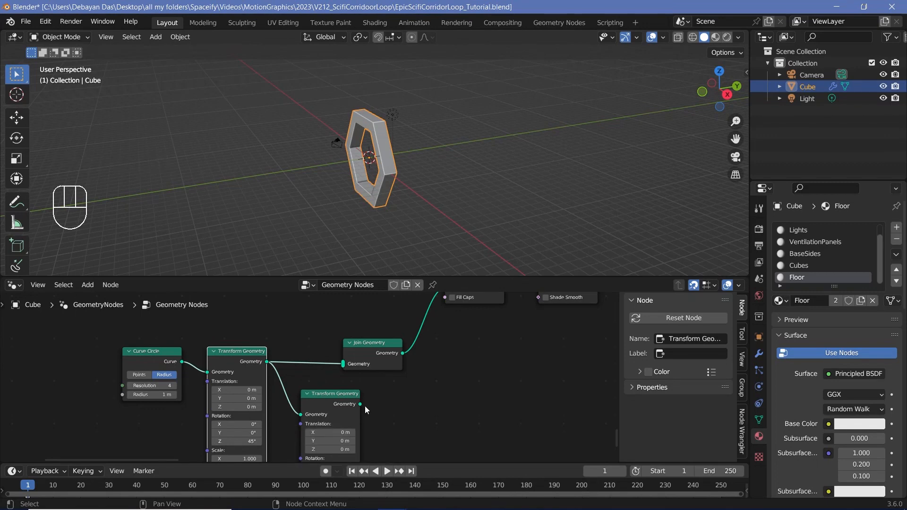
left_click_drag(360, 405, 370, 360)
double_click(370, 360)
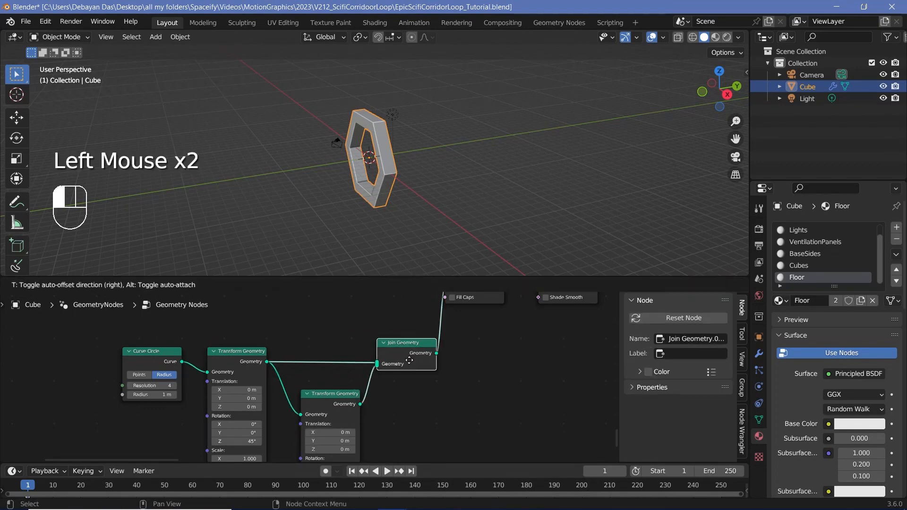
- Set the Y translation of the rim profile's second Transform Geometry node to 10 m
middle_click_drag(370, 361, 404, 274)
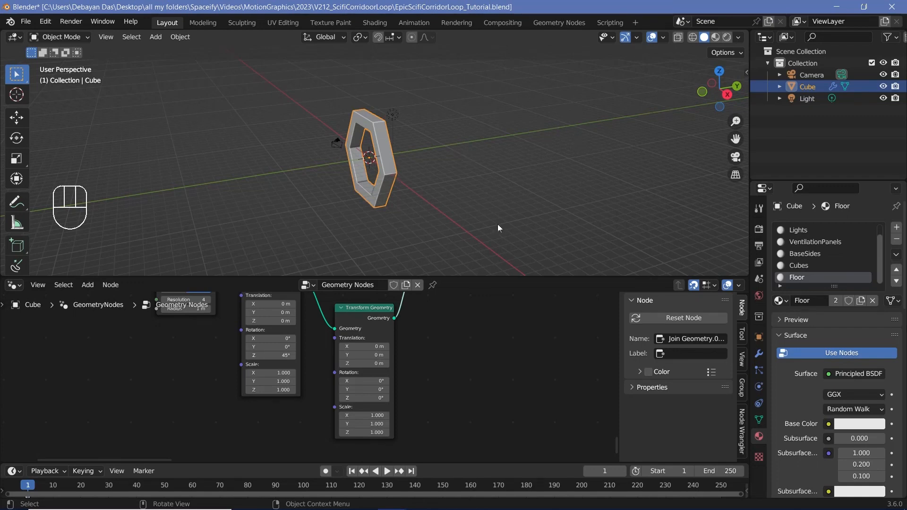
scroll(300, 378, "up", 1)
left_click(368, 353)
type("10")
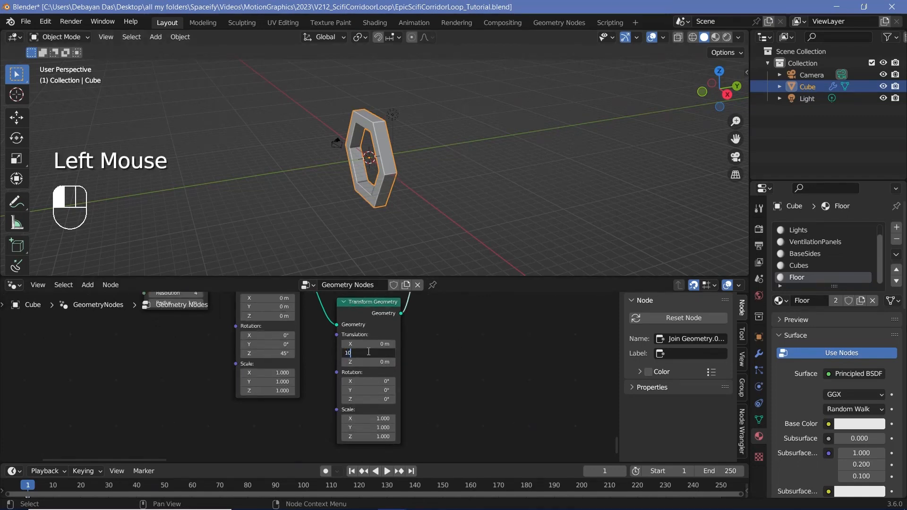
key("Return")
middle_click_drag(368, 353, 355, 436)
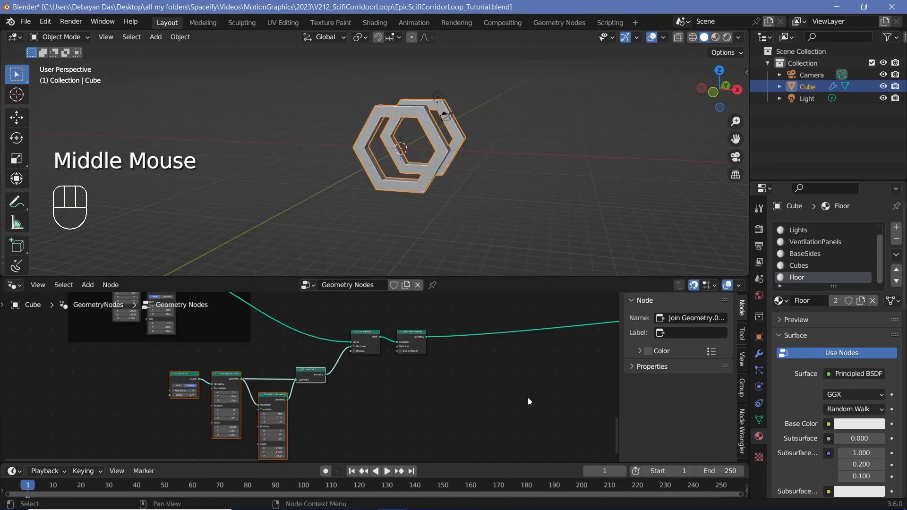
- Link the rim's geometry into the final Join Geometry node and connect that node to the Group Output
scroll(528, 398, "down", 4)
middle_click_drag(598, 362, 259, 416)
scroll(331, 401, "up", 5)
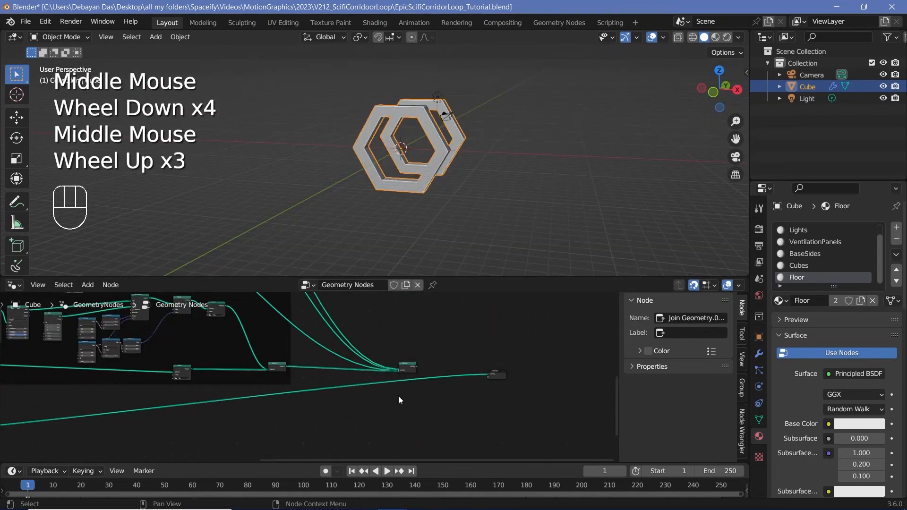
mouse_move(572, 371)
left_mouse_down()
mouse_move(436, 367)
mouse_move(573, 373)
left_mouse_up()
- Examine how the rims sit around the walls, floor and cubes along the corridor
scroll(373, 199, "up", 4)
middle_click_drag(359, 189, 395, 213, "shift")
scroll(406, 224, "up", 2)
scroll(384, 214, "up", 2)
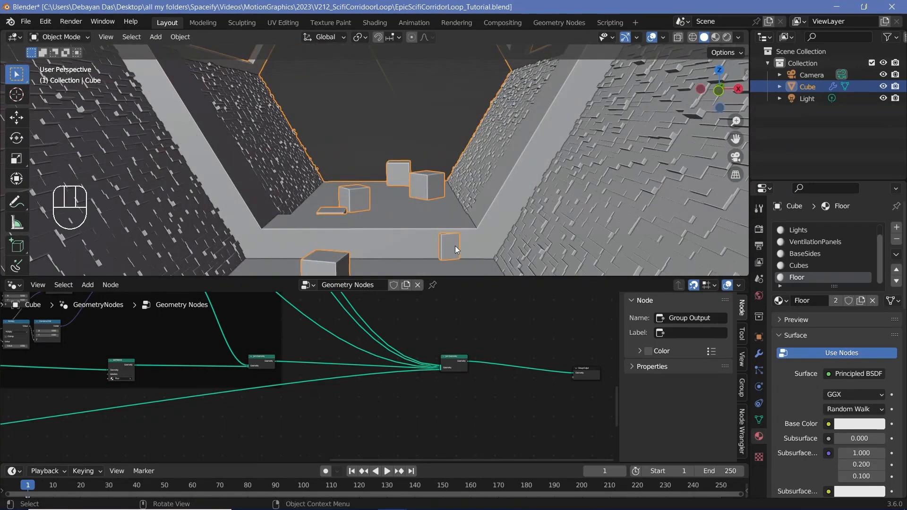
scroll(518, 173, "down", 2)
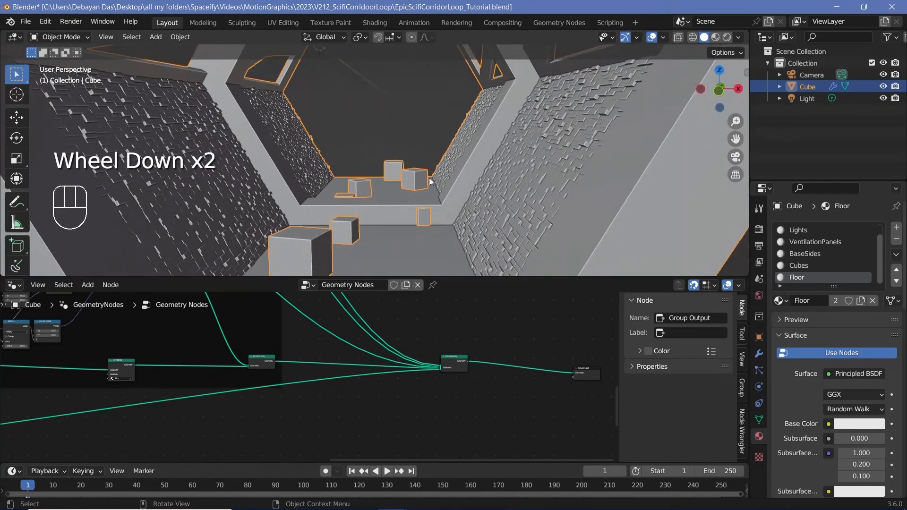
scroll(336, 220, "down", 4)
scroll(336, 220, "up", 3)
middle_click_drag(336, 220, 318, 222, "shift")
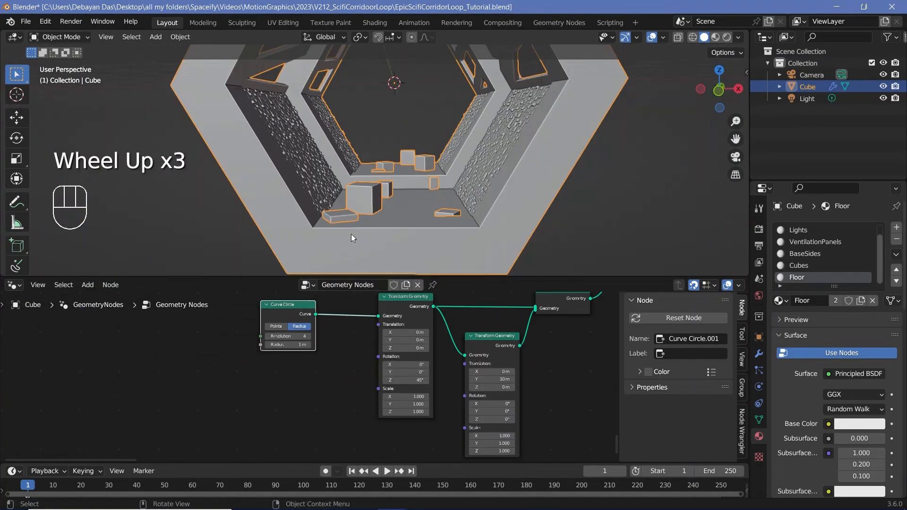
mouse_move(375, 214)
middle_mouse_down()
mouse_move(350, 207)
mouse_move(387, 220)
middle_mouse_up()
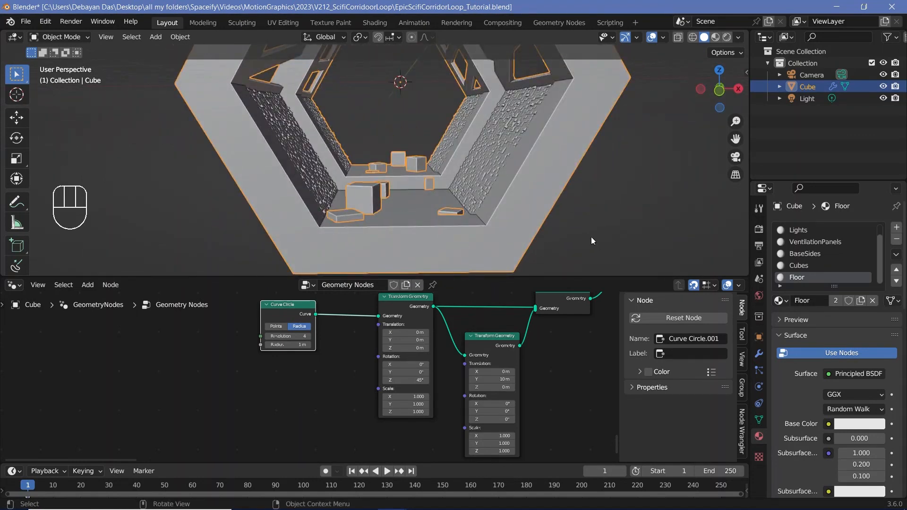
- Insert a Delete Geometry node after the rim's Set Shade Smooth node
scroll(564, 377, "down", 2)
middle_click_drag(564, 378, 378, 408)
middle_click_drag(438, 396, 362, 390)
key("shift+a")
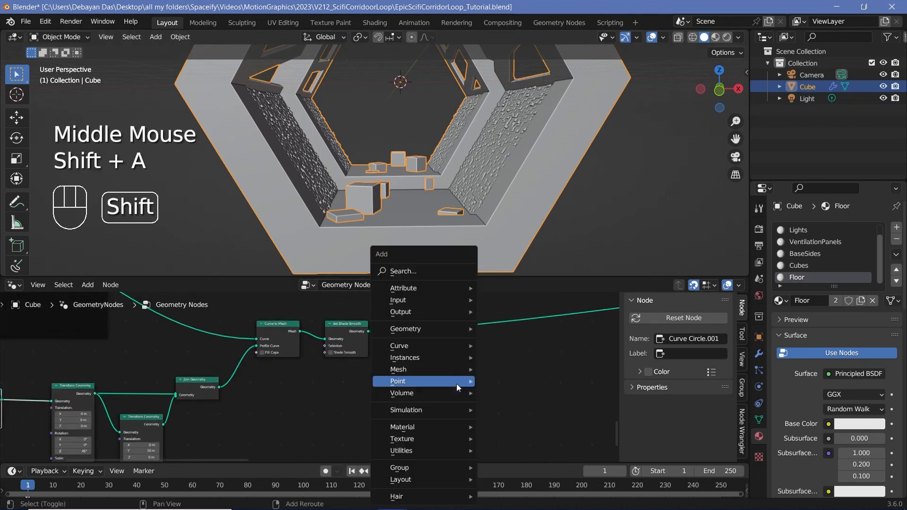
left_click(420, 266)
type("dele")
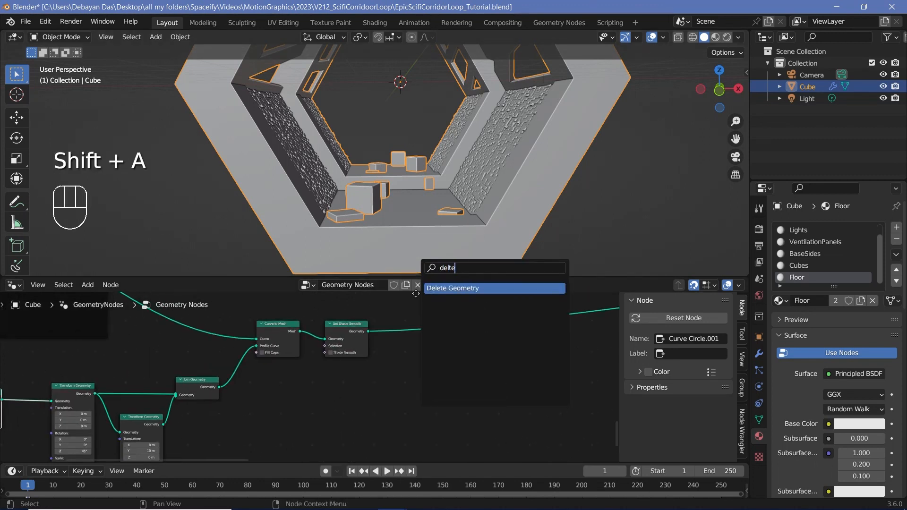
key("Return")
left_click(411, 350)
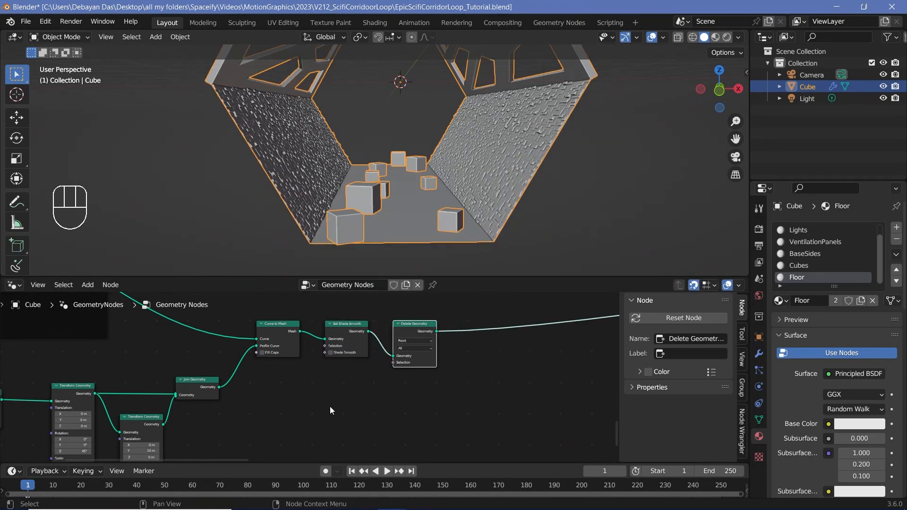
- Add Position and Separate XYZ nodes below Delete Geometry and link Position to the Vector input
middle_click_drag(386, 364, 397, 332)
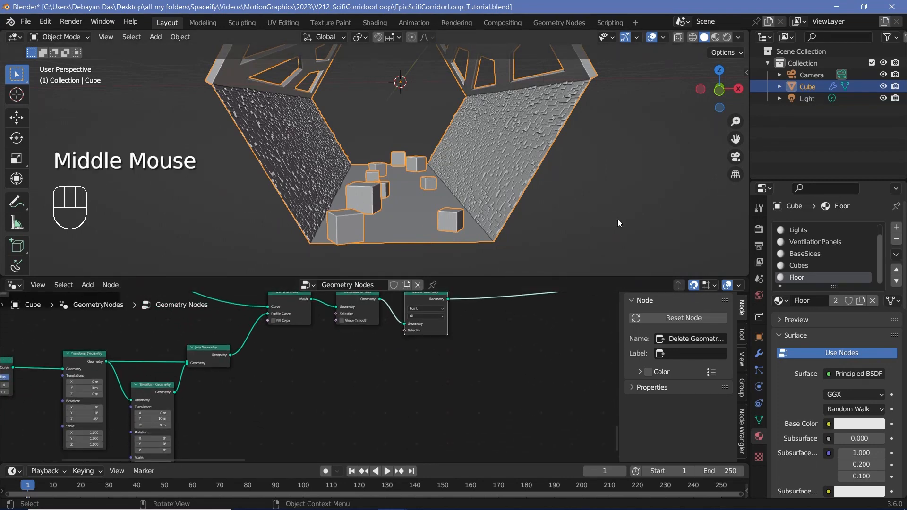
key("shift+a")
left_click(324, 274)
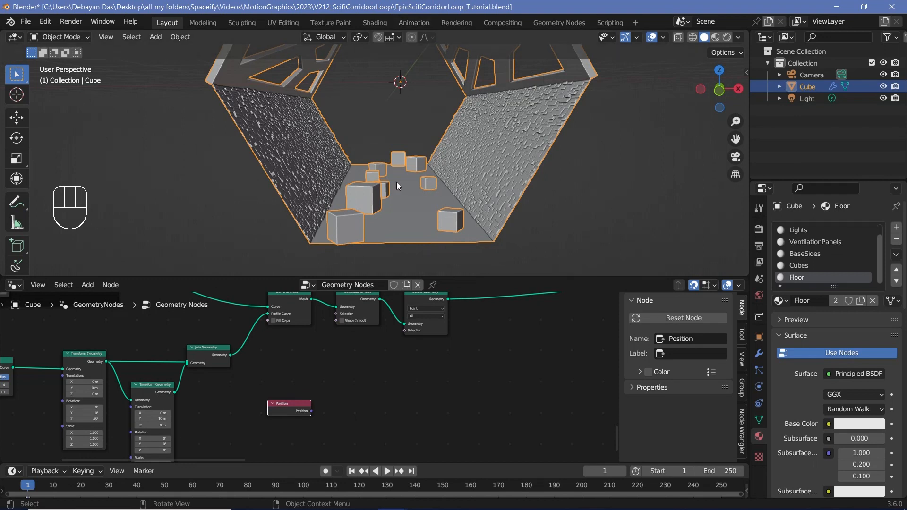
key("shift+a")
left_click(342, 271)
type("separe")
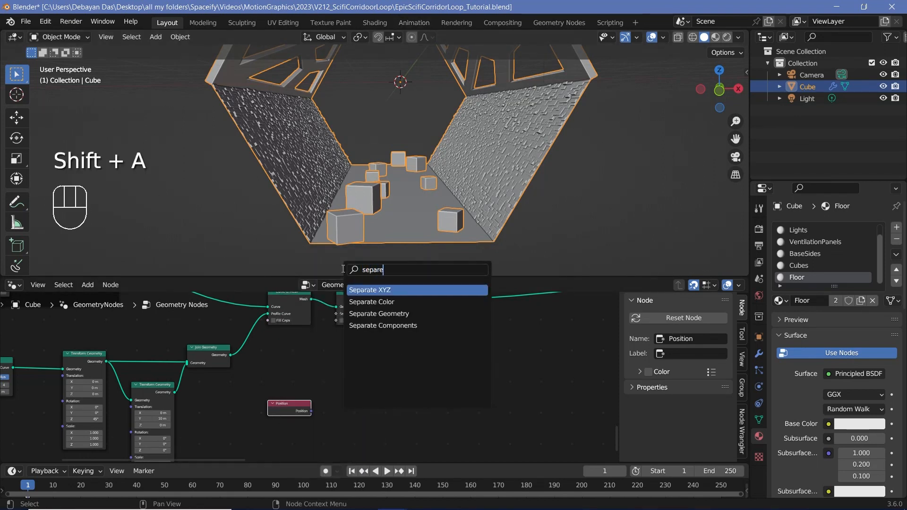
key("Return")
left_click(324, 413)
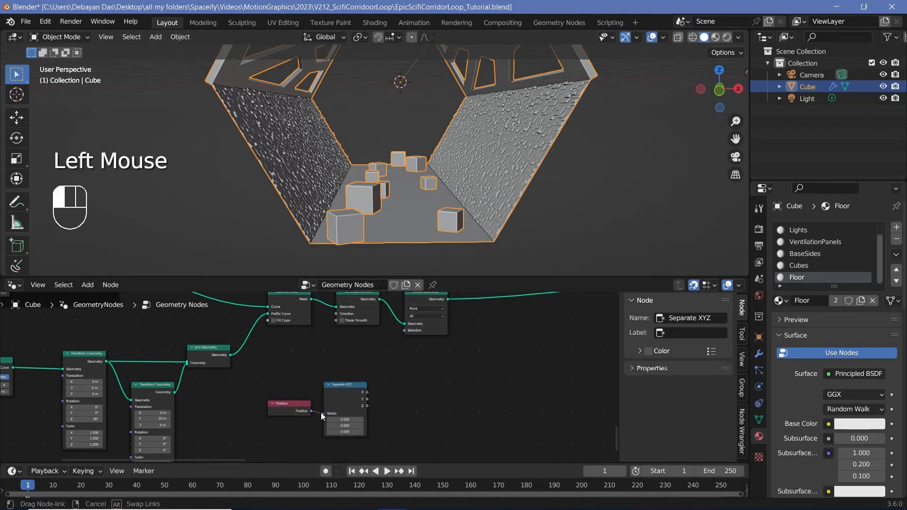
- Move the Position and Separate XYZ nodes together farther below the rim's mesh nodes
scroll(347, 400, "up", 2)
left_click_drag(381, 413, 439, 404)
left_click_drag(257, 373, 353, 435)
left_click_drag(343, 396, 335, 419)
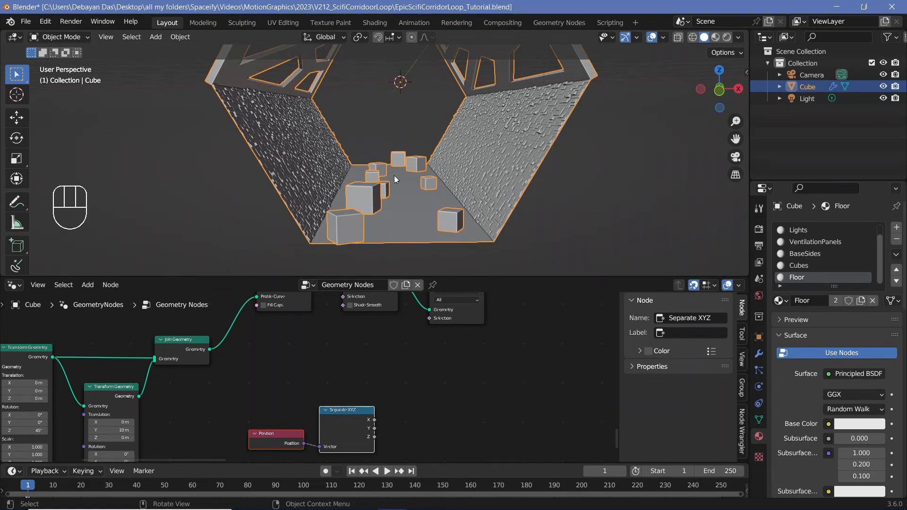
- Add a Compare node beside Separate XYZ and link the Z output to its A input
middle_click_drag(420, 403, 380, 386)
key("shift+a")
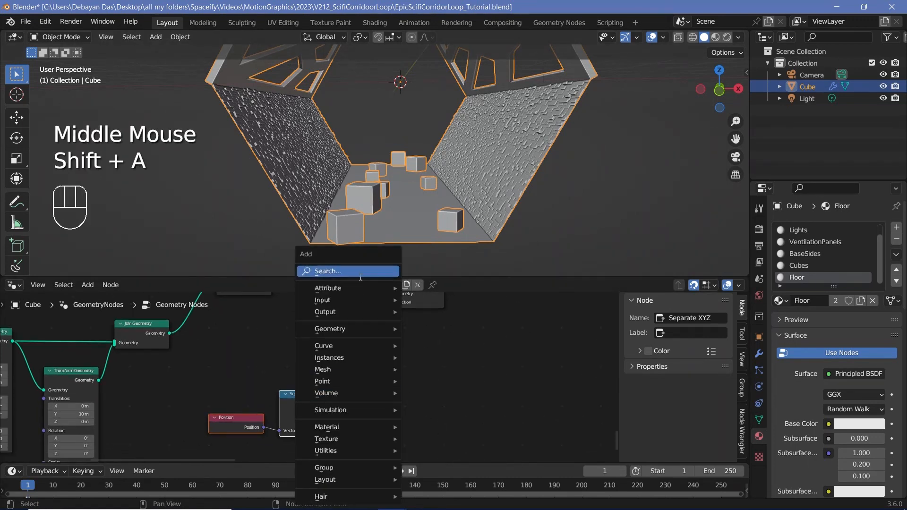
left_click(347, 269)
type("c")
left_click(380, 345)
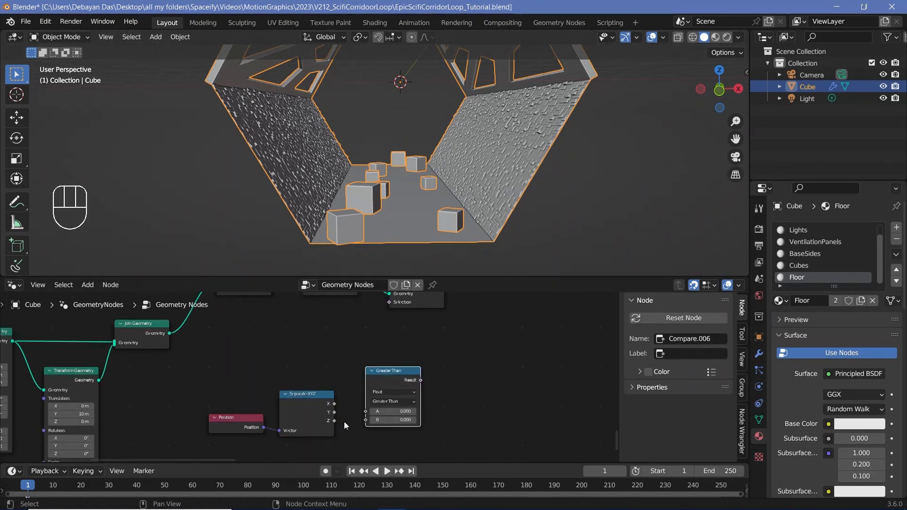
left_click_drag(332, 421, 366, 411)
- Set the Compare node to Less Than and link its Result to Delete Geometry's Selection input
left_click(405, 402)
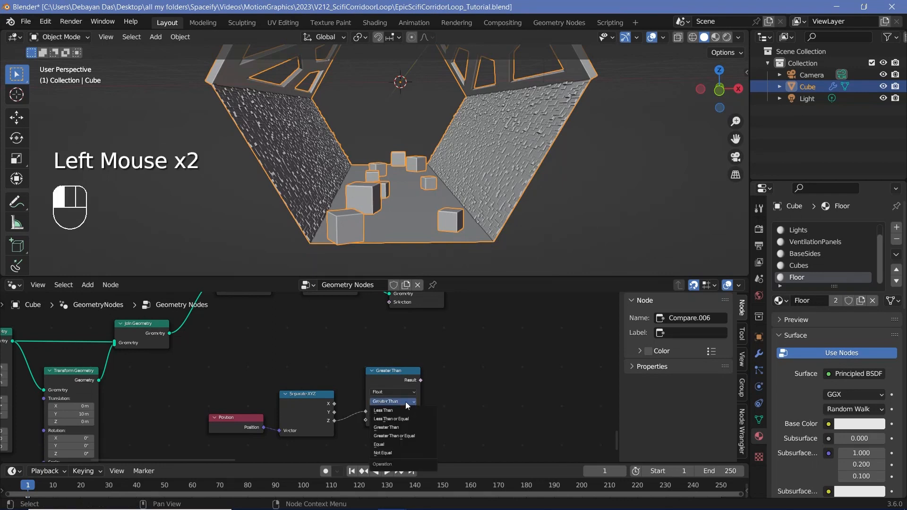
left_click(402, 410)
left_click_drag(420, 380, 389, 333)
- Set Delete Geometry to the Edge domain with Only Edges & Faces mode, and move the node away from Set Shade Smooth
scroll(442, 382, "up", 3)
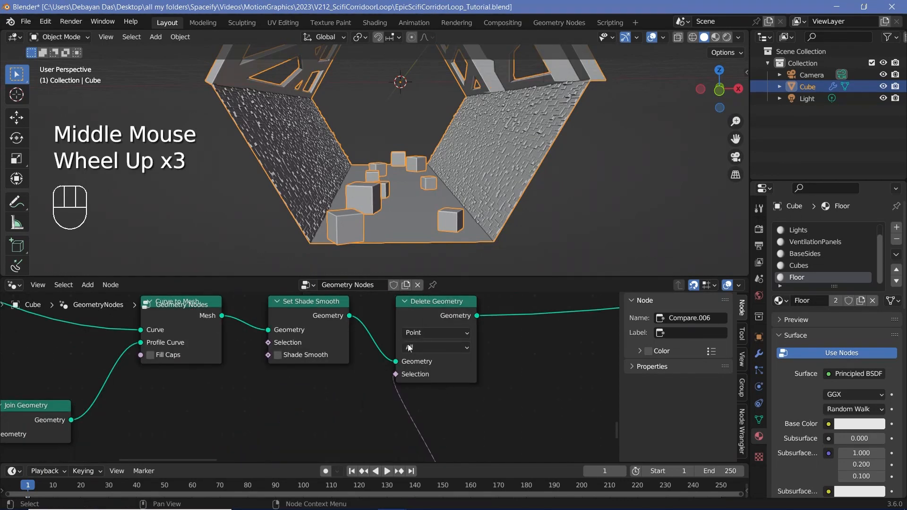
left_click(437, 347)
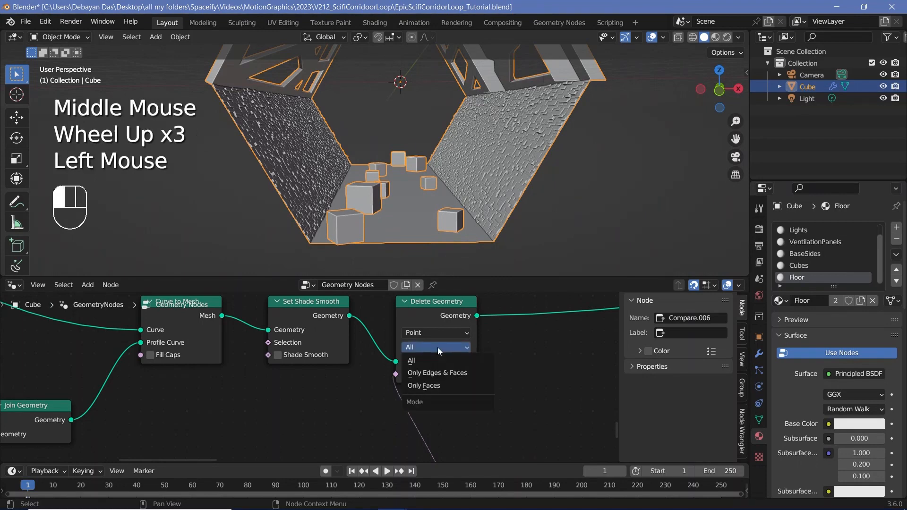
left_click(435, 373)
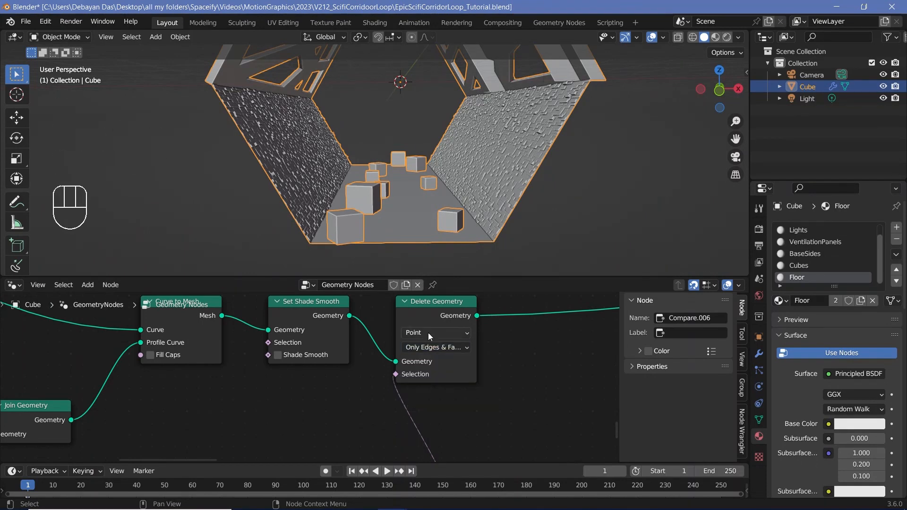
left_click(427, 333)
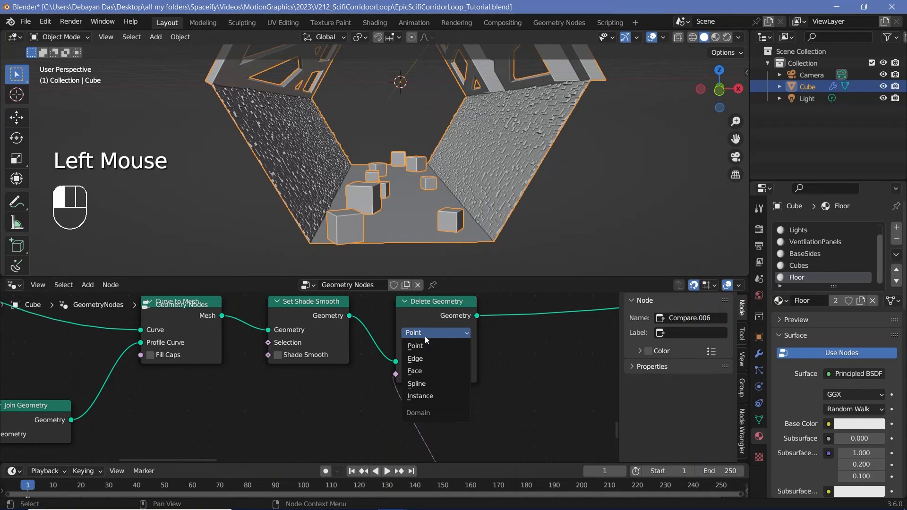
left_click(423, 361)
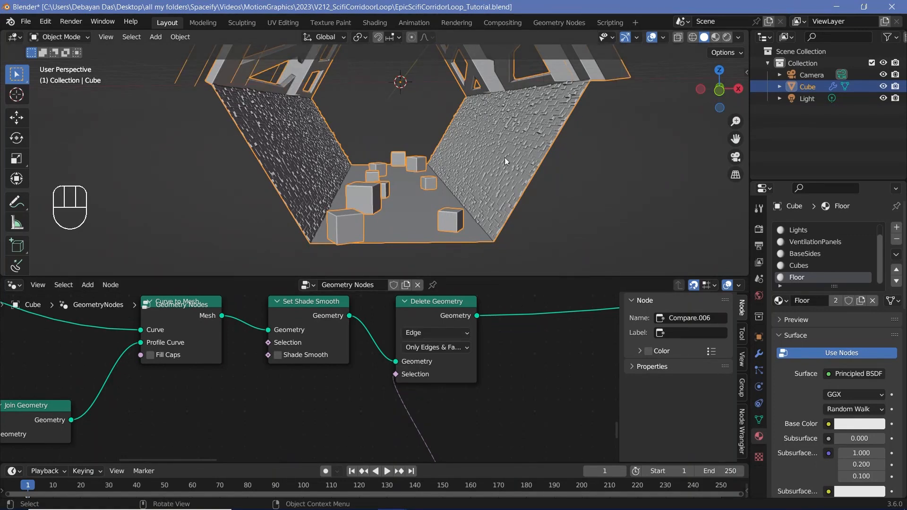
left_click_drag(409, 319, 464, 326)
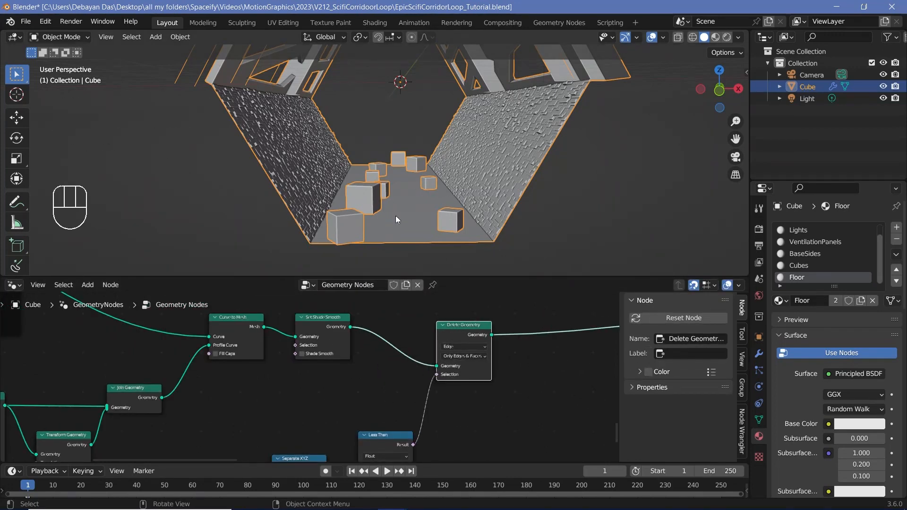
- Set the Less Than node's B value to -4.800 and inspect the rims' cut at floor level
middle_click_drag(443, 369, 466, 299)
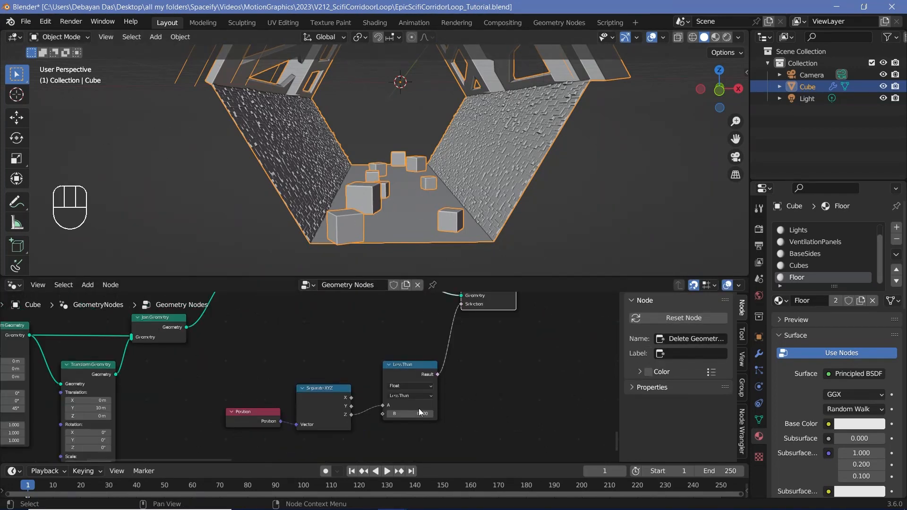
left_click_drag(416, 414, 395, 413)
middle_click_drag(401, 269, 421, 52)
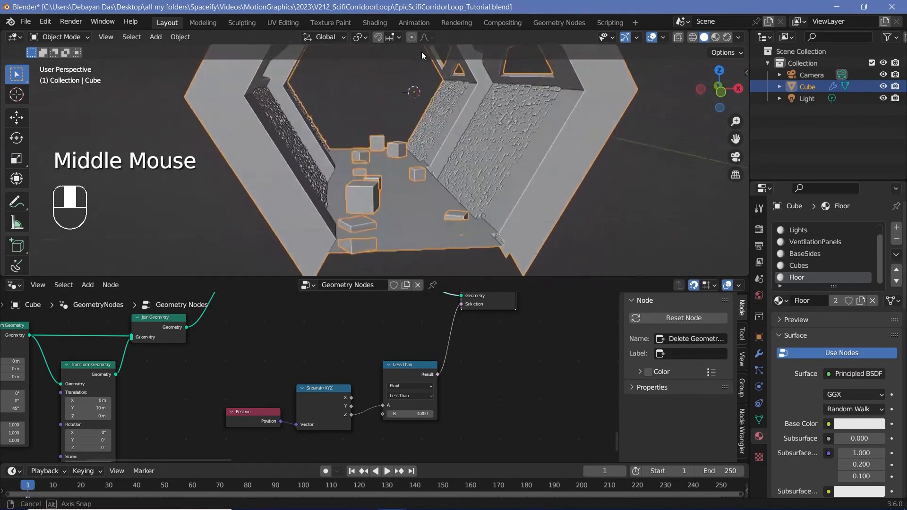
middle_click_drag(419, 135, 401, 113, "shift")
scroll(401, 112, "up", 1)
middle_click_drag(402, 113, 398, 106, "shift")
scroll(398, 106, "up", 1)
scroll(398, 106, "down", 2)
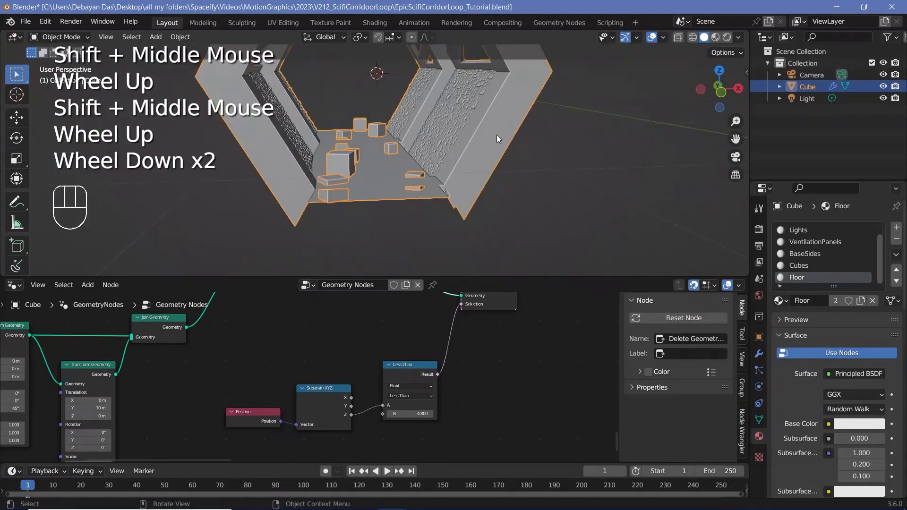
scroll(477, 147, "up", 3)
middle_click_drag(449, 175, 439, 185)
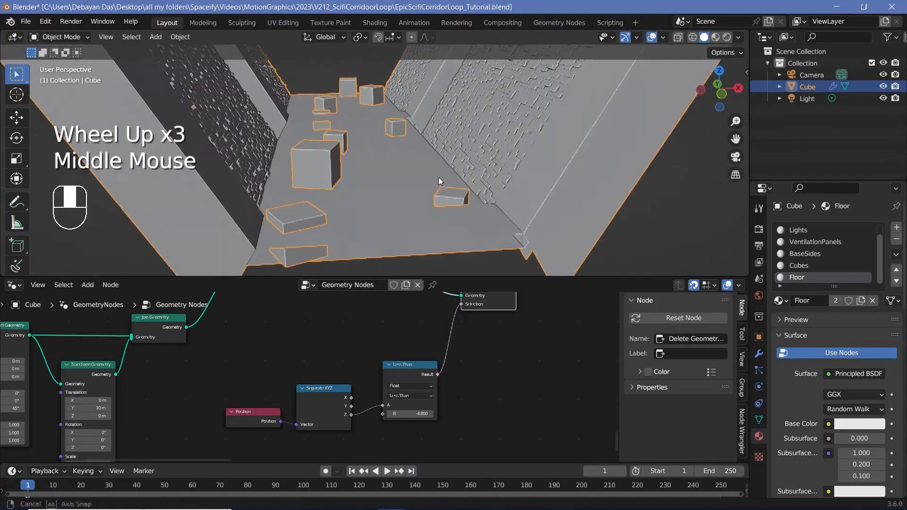
middle_click_drag(336, 231, 155, 101)
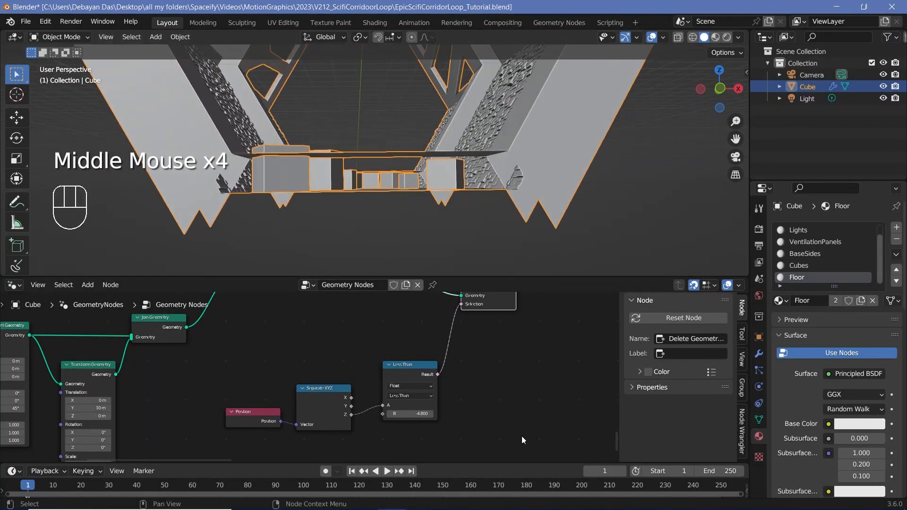
- Set the Less Than node's B value to -4.460 and check the rims' lower edges against the floor
scroll(521, 436, "up", 4)
middle_click_drag(473, 415, 351, 368)
scroll(351, 368, "up", 2)
left_click(339, 392, "shift")
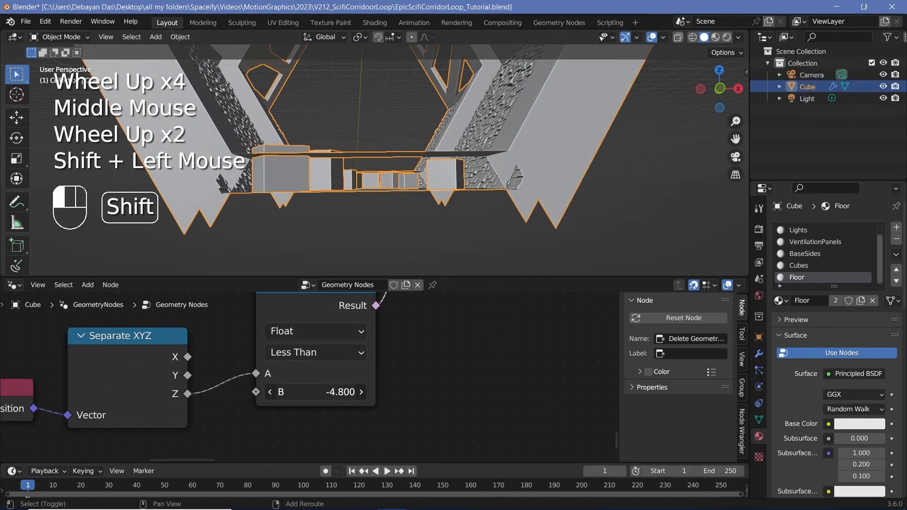
mouse_move(339, 392)
left_mouse_down("shift")
mouse_move(323, 392)
mouse_move(355, 392)
left_mouse_up("shift")
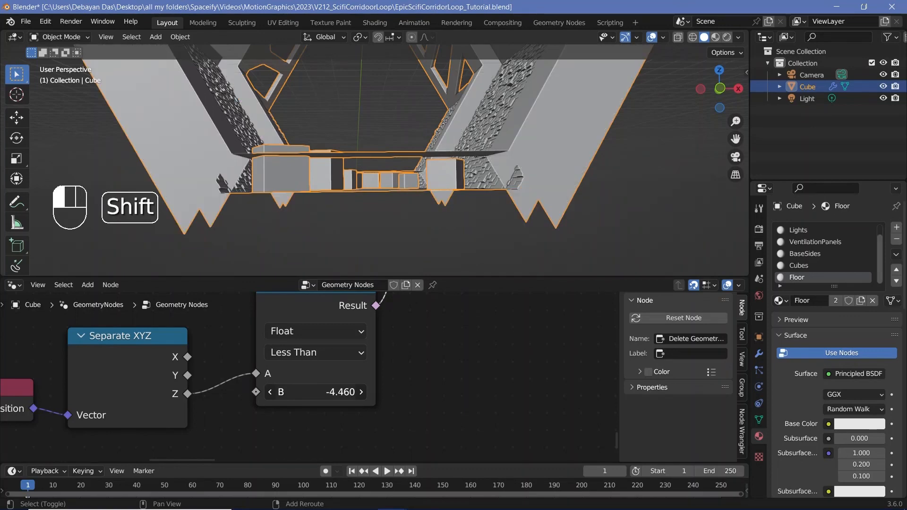
middle_click_drag(265, 208, 377, 204)
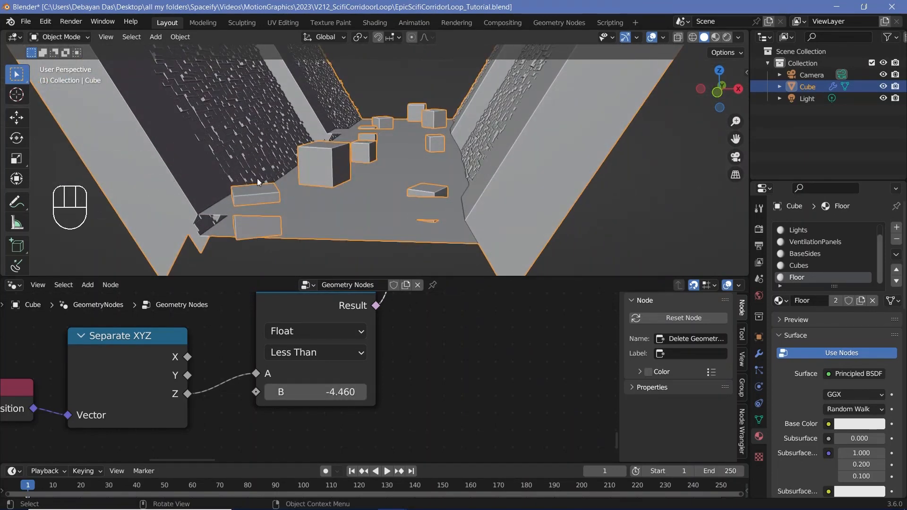
middle_click_drag(257, 178, 389, 157)
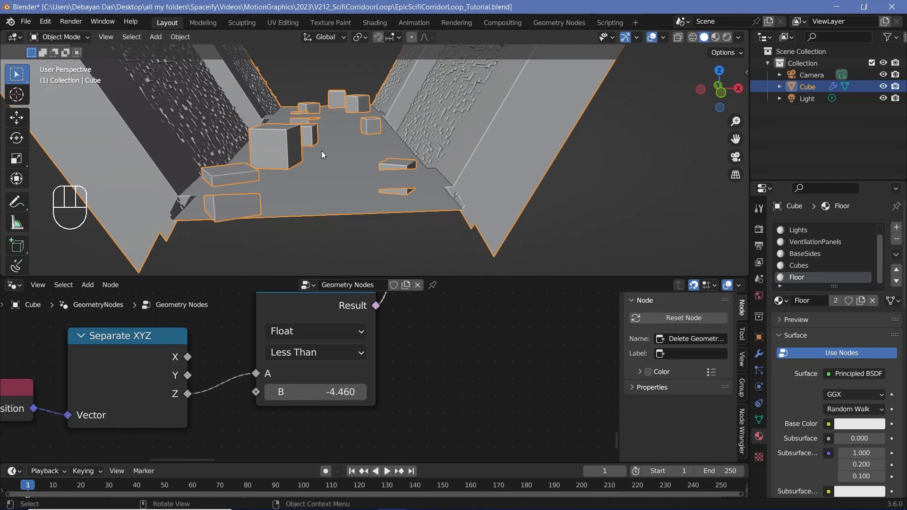
scroll(341, 181, "down", 2)
middle_click_drag(341, 180, 341, 185)
scroll(340, 373, "down", 3)
middle_click_drag(317, 392, 342, 379)
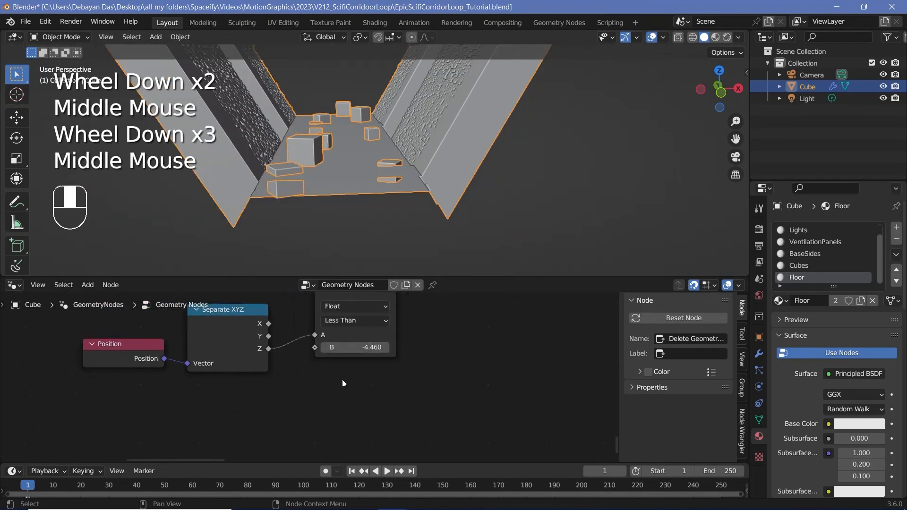
- Add a second Compare node below the Less Than node and link Separate XYZ's X output to its A input
key("shift+a")
left_click(314, 270)
type("comp")
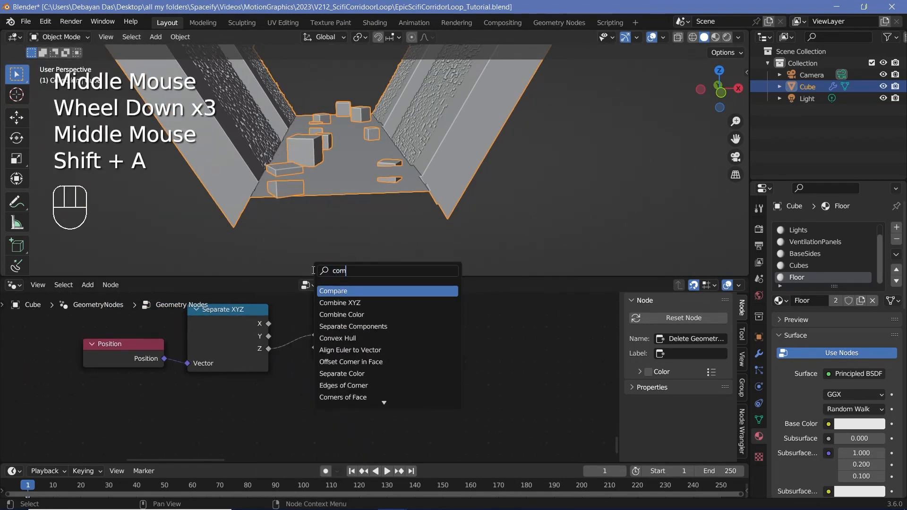
key("Return")
left_click_drag(267, 324, 314, 428)
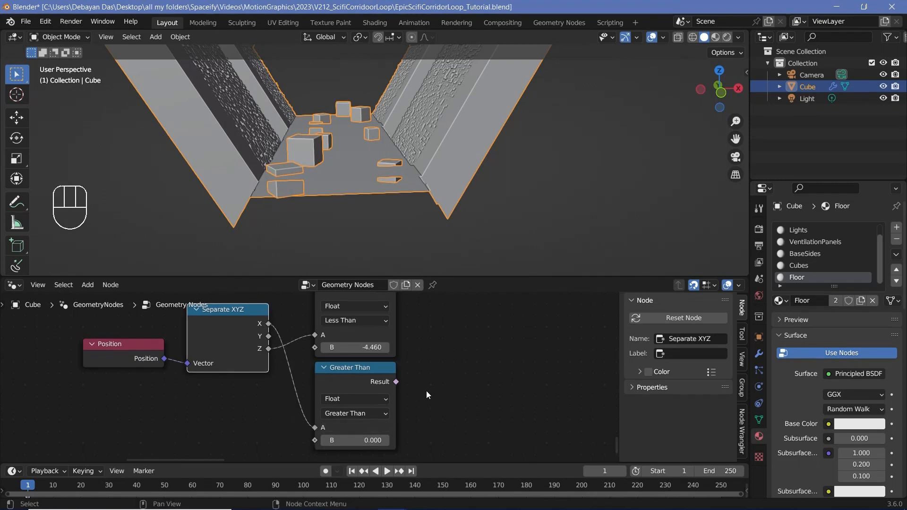
scroll(426, 390, "down", 1)
scroll(474, 373, "down", 1)
middle_click_drag(475, 373, 416, 281)
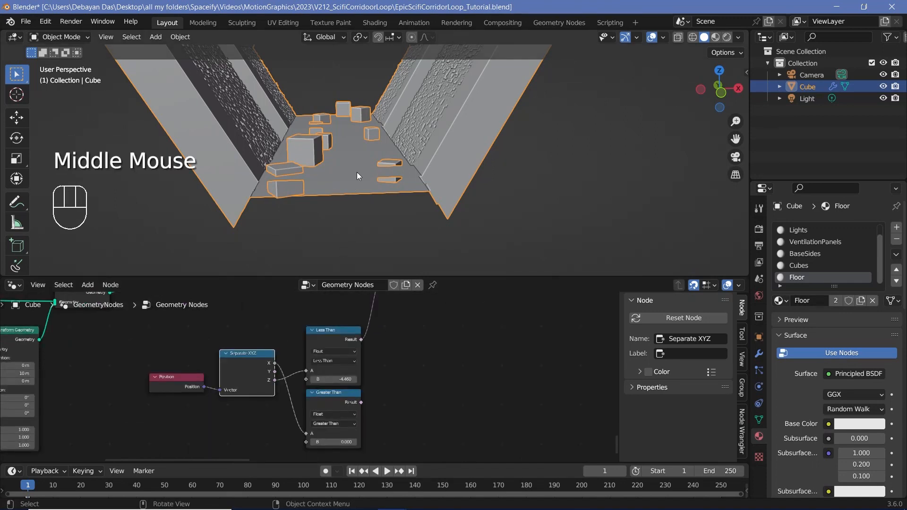
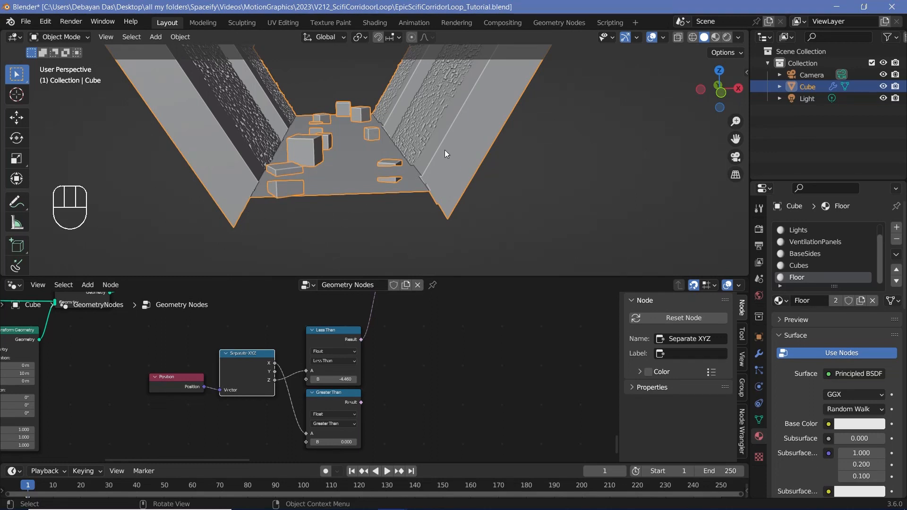
- Examine the corridor's rims and floor from several angles to see where the rims are cut at floor level
mouse_move(439, 154)
middle_mouse_down()
mouse_move(428, 178)
mouse_move(450, 161)
middle_mouse_up()
scroll(444, 143, "down", 2)
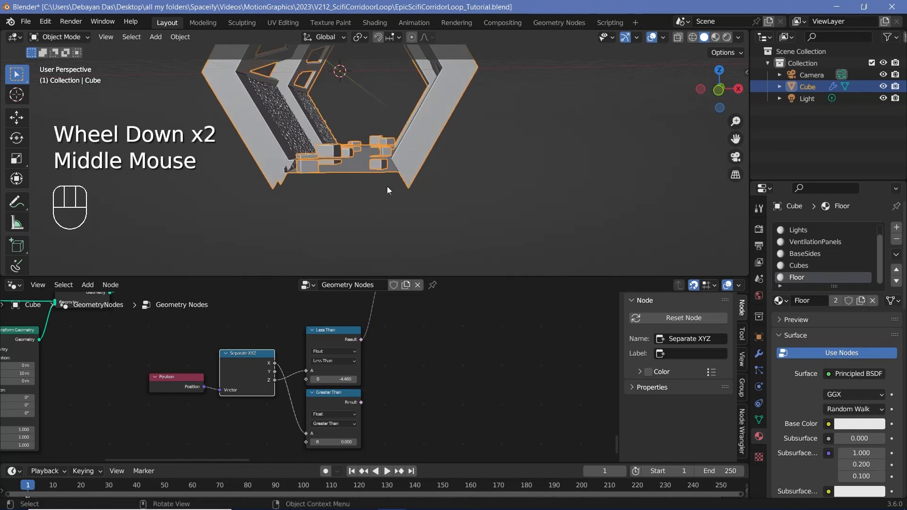
middle_click_drag(405, 156, 348, 94)
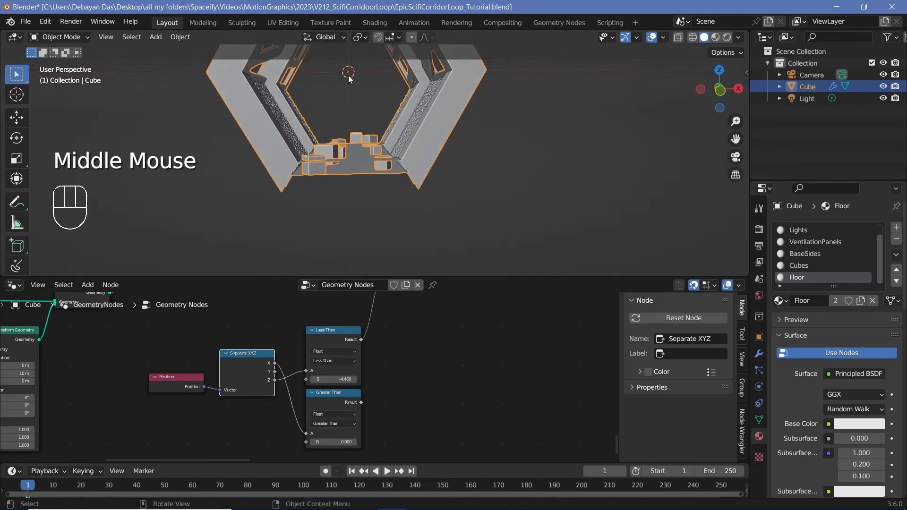
middle_click_drag(432, 132, 475, 55)
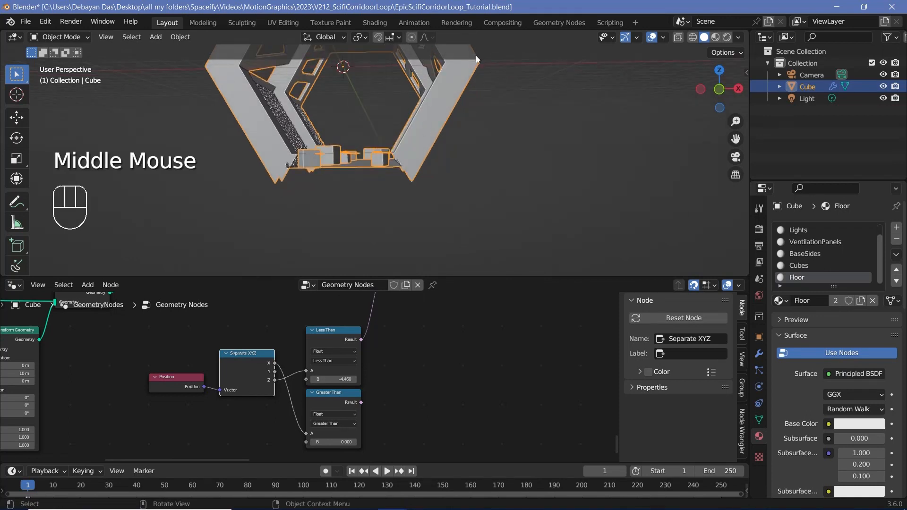
middle_click_drag(420, 127, 469, 132, "shift")
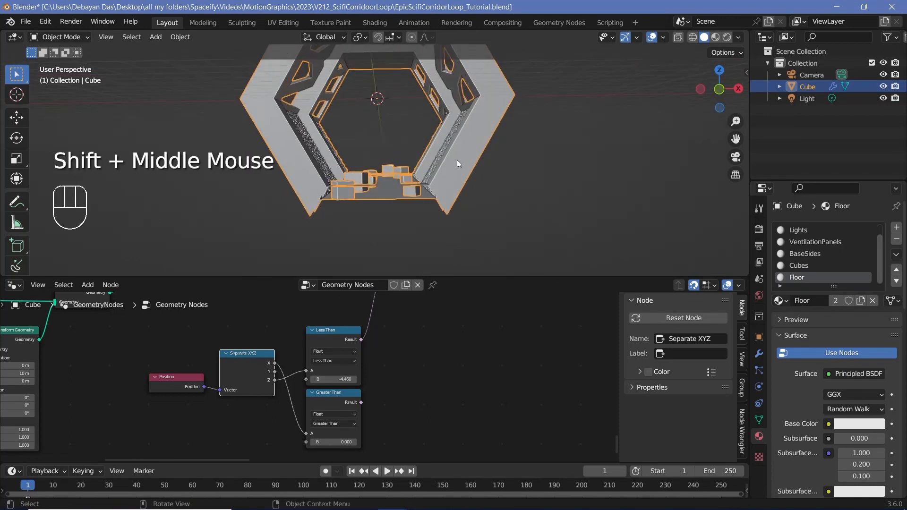
middle_click_drag(362, 209, 392, 203, "shift")
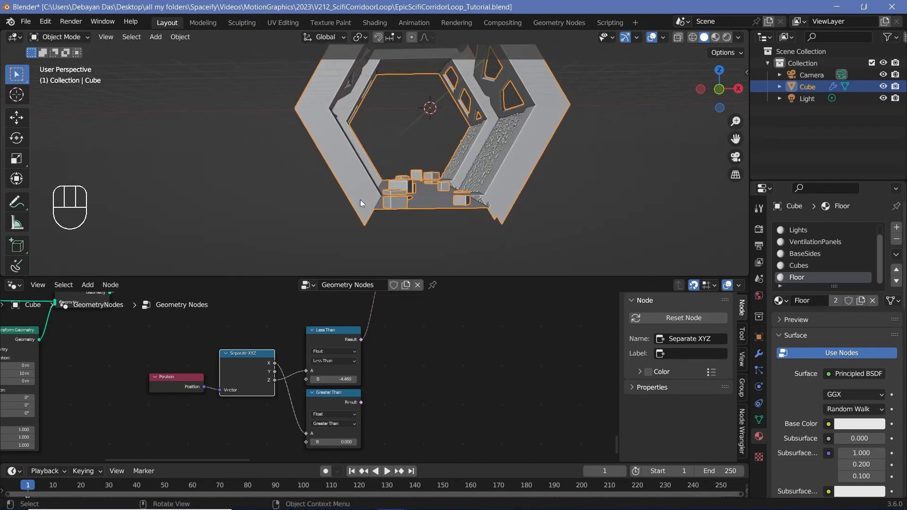
middle_click_drag(360, 199, 406, 188, "shift")
scroll(392, 181, "up", 2)
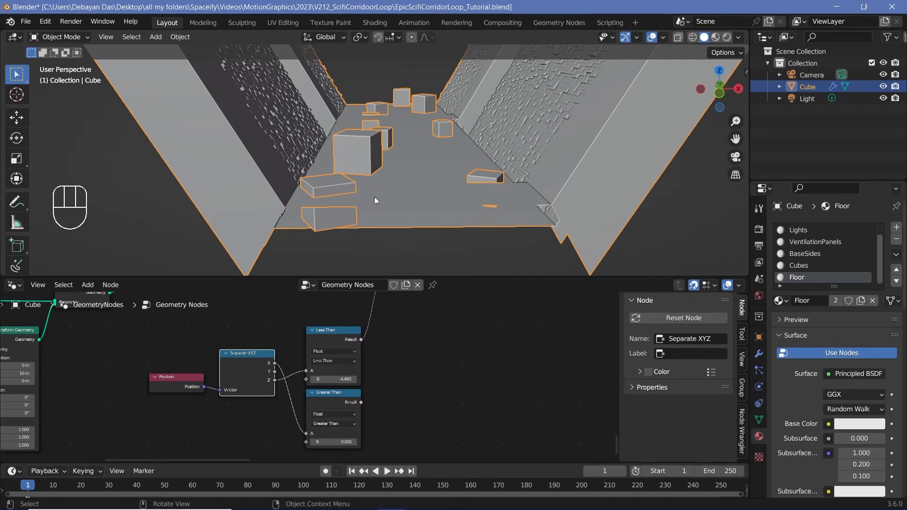
scroll(446, 195, "down", 3)
mouse_move(438, 202)
middle_mouse_down()
mouse_move(441, 181)
mouse_move(434, 211)
mouse_move(378, 182)
mouse_move(438, 185)
middle_mouse_up()
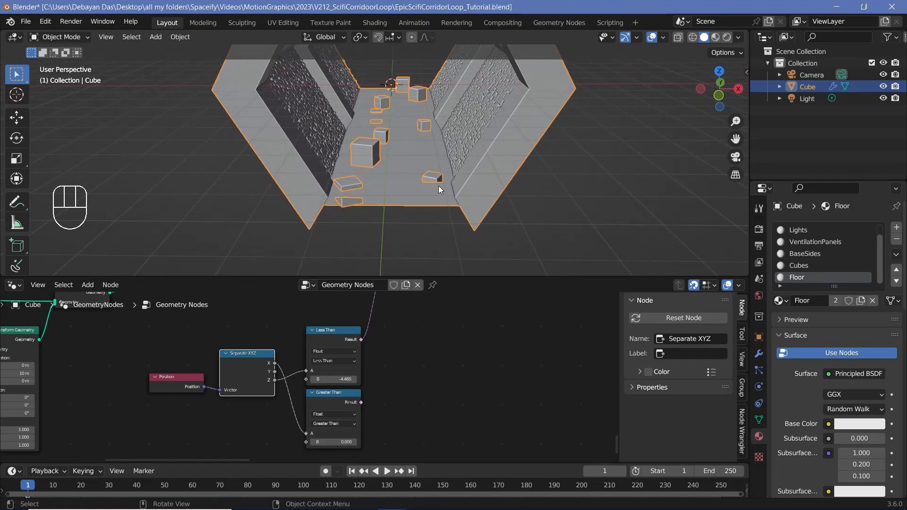
- Add a Boolean Math node with the And operation beside the Compare nodes
scroll(415, 325, "down", 2)
mouse_move(424, 360)
middle_mouse_down()
mouse_move(397, 350)
mouse_move(437, 350)
middle_mouse_up()
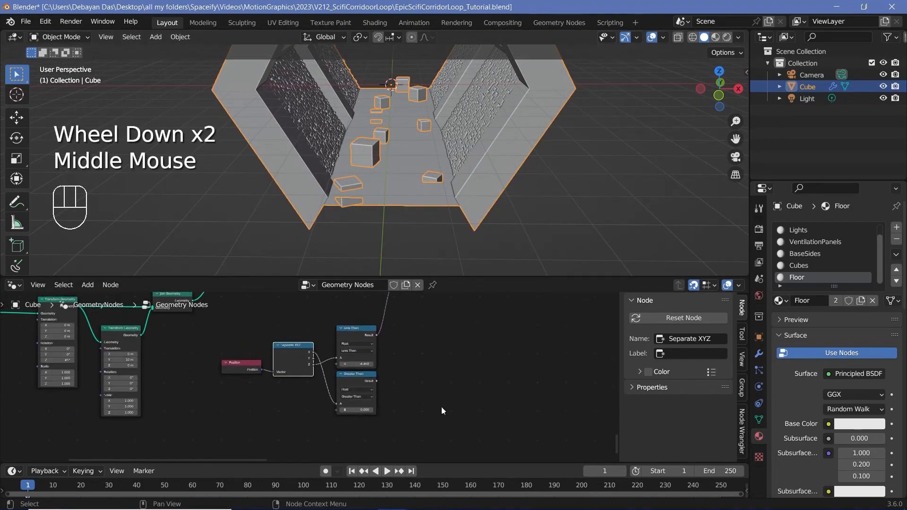
left_click_drag(441, 409, 212, 324)
middle_click_drag(424, 379, 407, 368)
scroll(407, 368, "up", 2)
key("shift+a")
left_click(359, 270)
type("boole")
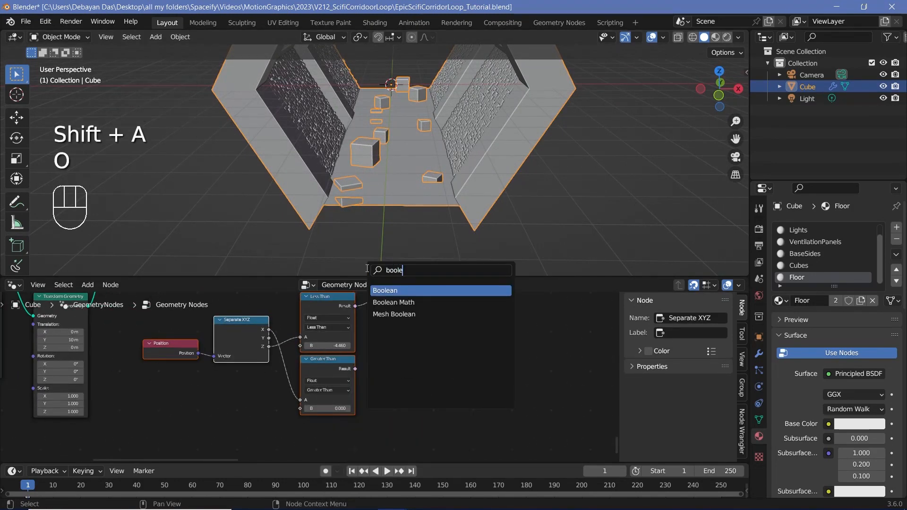
left_click(394, 303)
left_click(421, 401)
scroll(420, 400, "up", 4)
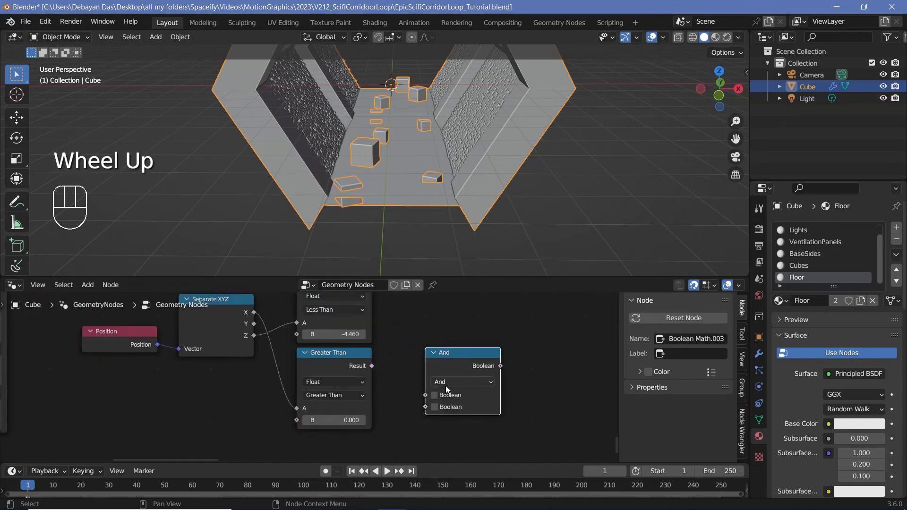
middle_click_drag(384, 376, 355, 342)
- Duplicate the Greater Than node below the original and link Separate XYZ's X output to the copy's A input
left_click(342, 336)
scroll(342, 336, "down", 2)
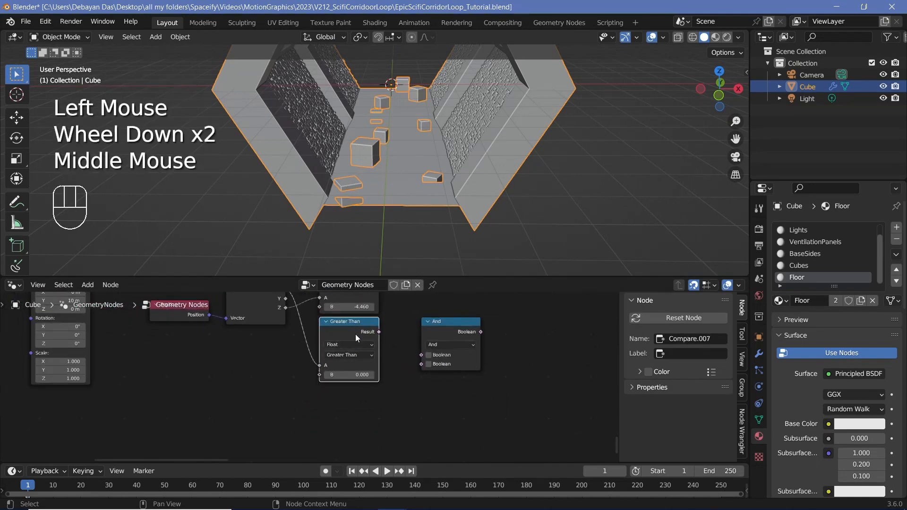
key("shift+d")
left_click(355, 410)
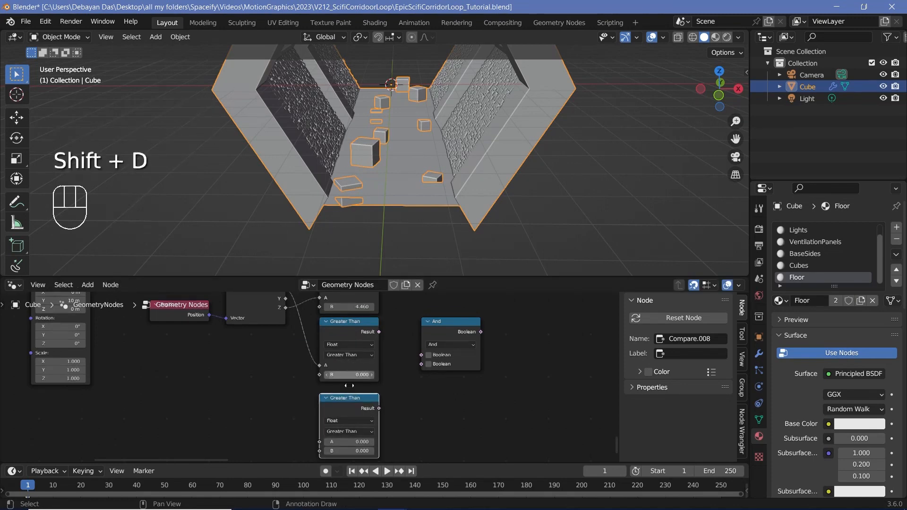
middle_click_drag(367, 375, 379, 412)
left_click_drag(297, 326, 330, 419)
- Set the B value of the upper Greater Than node to 0.100
scroll(344, 411, "up", 2)
middle_click_drag(344, 411, 338, 408)
scroll(338, 408, "up", 2)
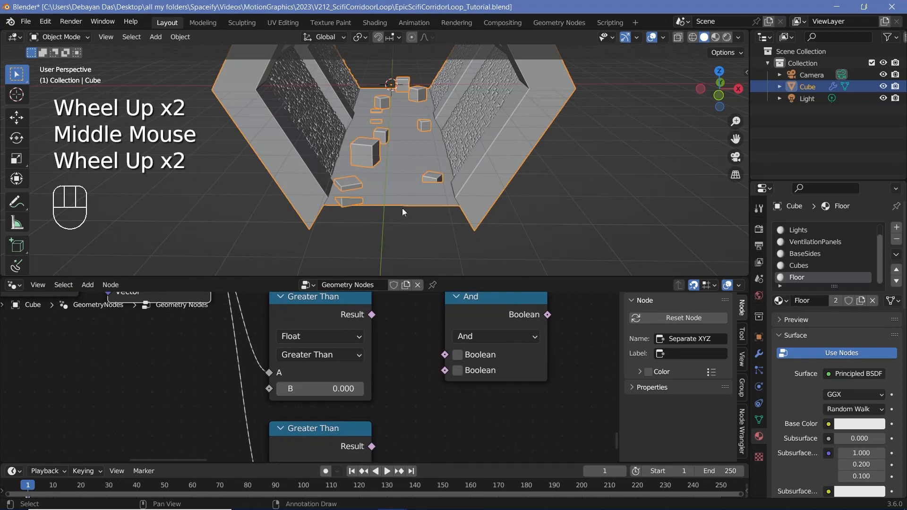
middle_click_drag(386, 158, 384, 185)
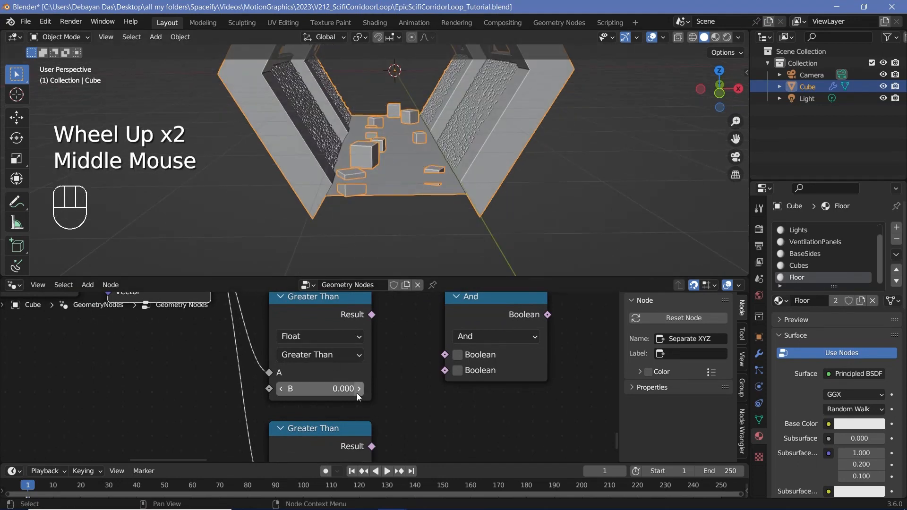
left_click(357, 394)
- Set the duplicated Compare node's B value to -0.100 and its operation to Less Than
middle_click_drag(395, 410, 358, 430)
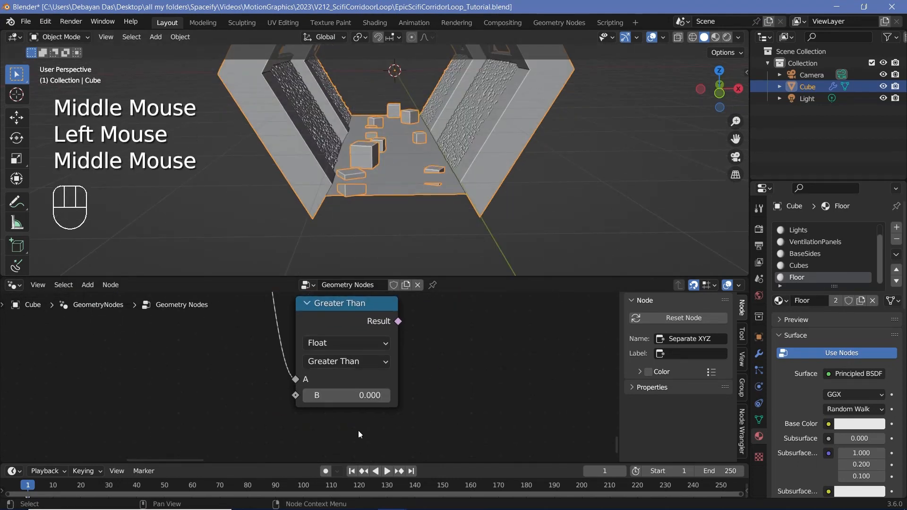
left_click(306, 395)
left_click(338, 362)
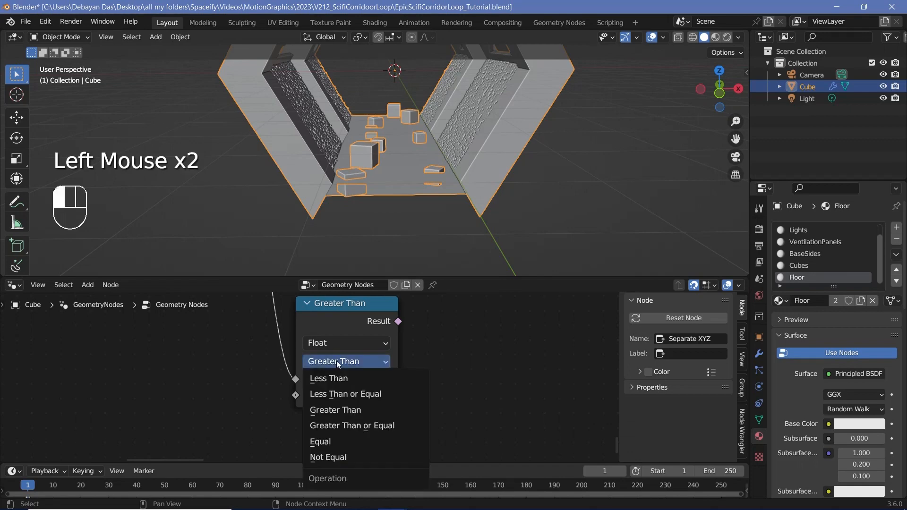
left_click(341, 379)
- Link the Results of both X-based Compare nodes to the And node's two inputs, and space out the nodes
scroll(342, 384, "down", 2)
middle_click_drag(425, 367, 414, 419)
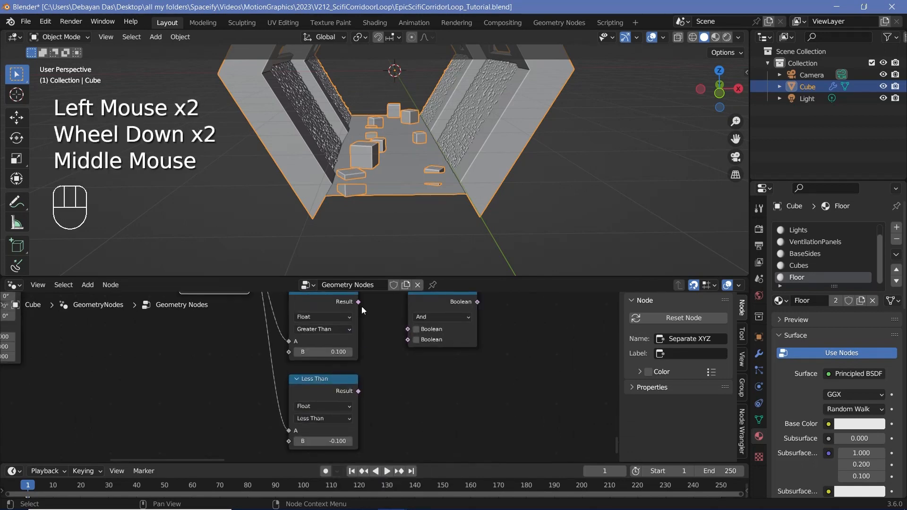
left_click_drag(358, 302, 405, 335)
left_click_drag(358, 391, 408, 339)
scroll(492, 330, "down", 2)
middle_click_drag(492, 330, 438, 409)
left_click_drag(388, 396, 396, 414)
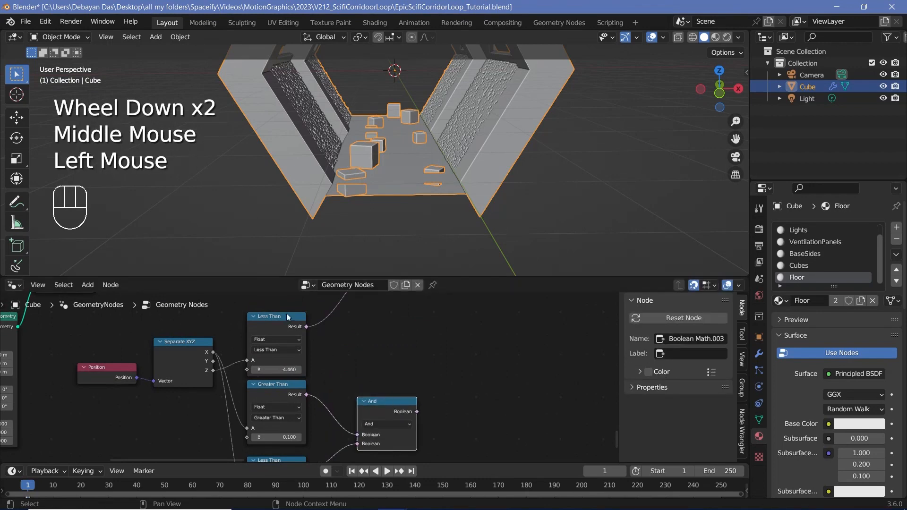
left_click_drag(277, 327, 278, 321)
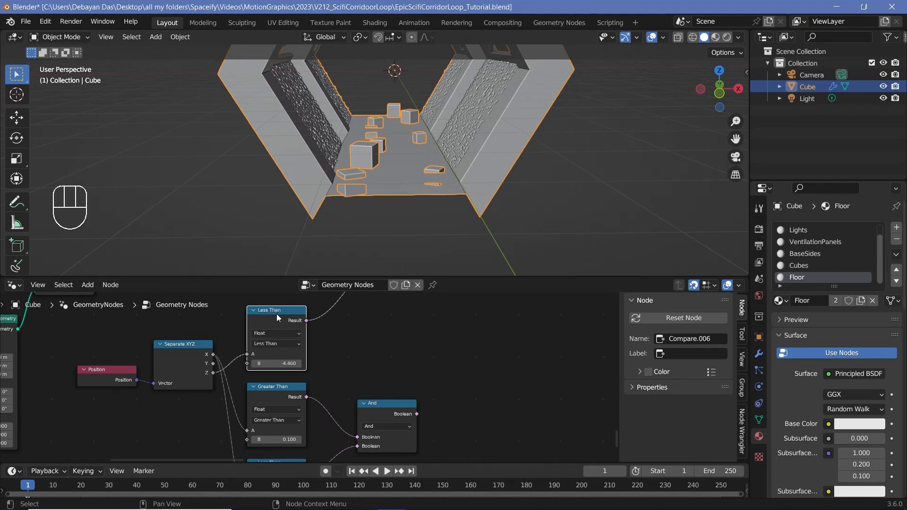
left_click(273, 314)
- Duplicate the And node and feed it the first And's output and the Result of the Z-based Less Than node
middle_click_drag(416, 255, 404, 118, "shift")
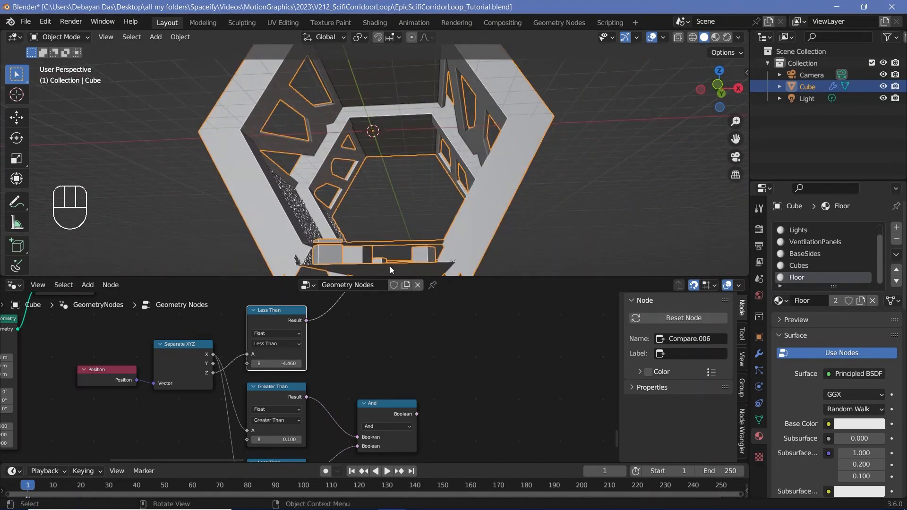
left_click(386, 409)
key("shift+d")
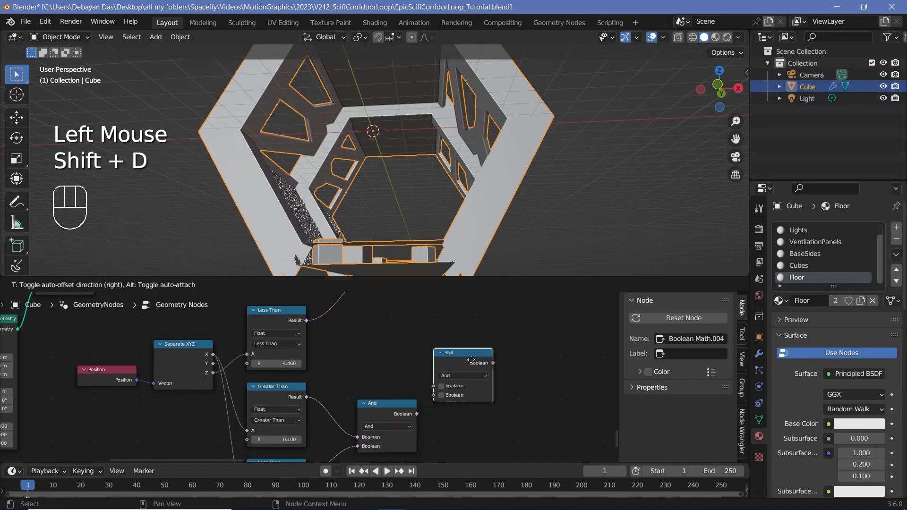
left_click(471, 355)
left_click_drag(416, 413, 432, 387)
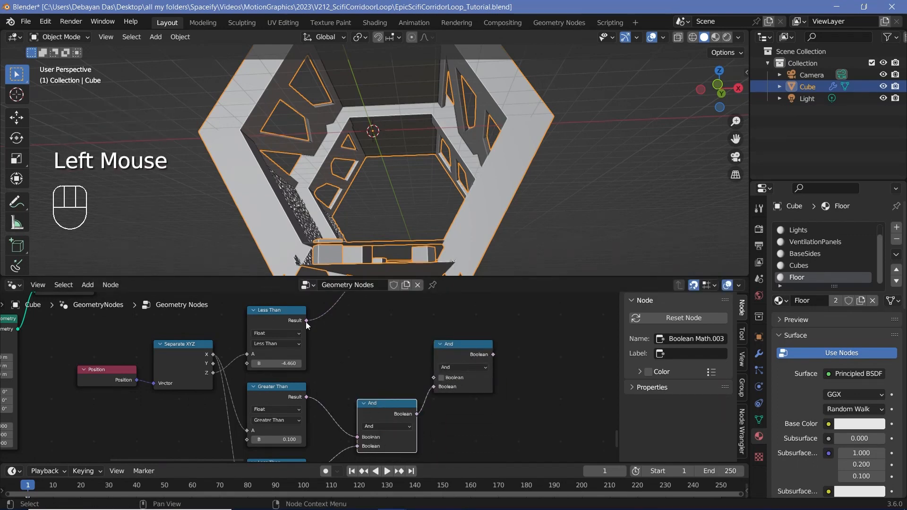
left_click_drag(307, 321, 434, 377)
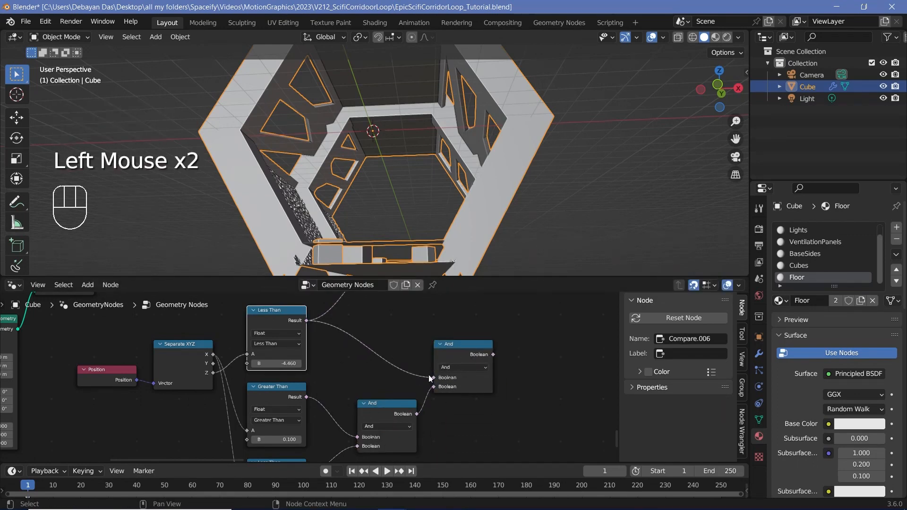
- Link the second And node's Boolean output to Delete Geometry's Selection input
scroll(472, 349, "down", 2)
middle_click_drag(472, 350, 381, 328)
left_click_drag(447, 316, 501, 361)
middle_click_drag(425, 425, 388, 347)
left_click_drag(378, 395, 434, 338)
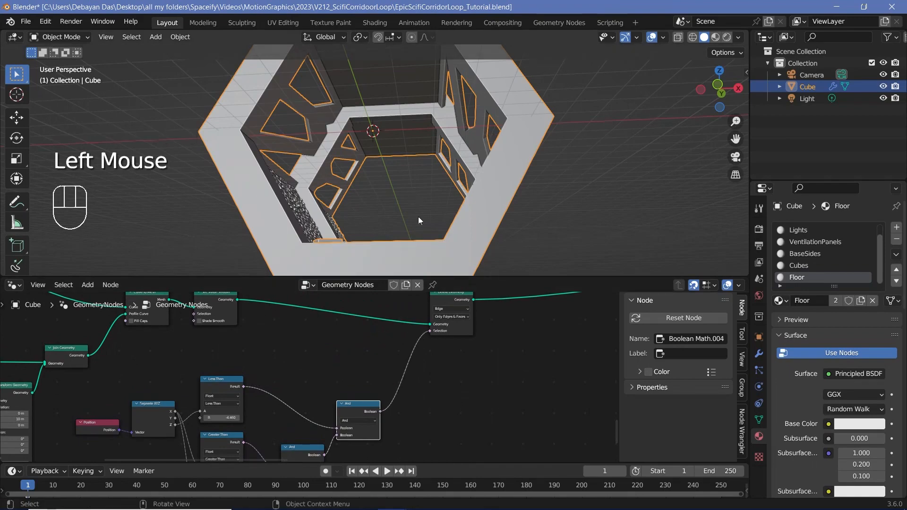
- Inspect the rims along the corridor floor and review the Greater Than and Less Than nodes limiting the X range
middle_click_drag(419, 217, 422, 251)
middle_click_drag(422, 251, 429, 198, "shift")
scroll(429, 198, "up", 2)
middle_click_drag(429, 198, 436, 138, "shift")
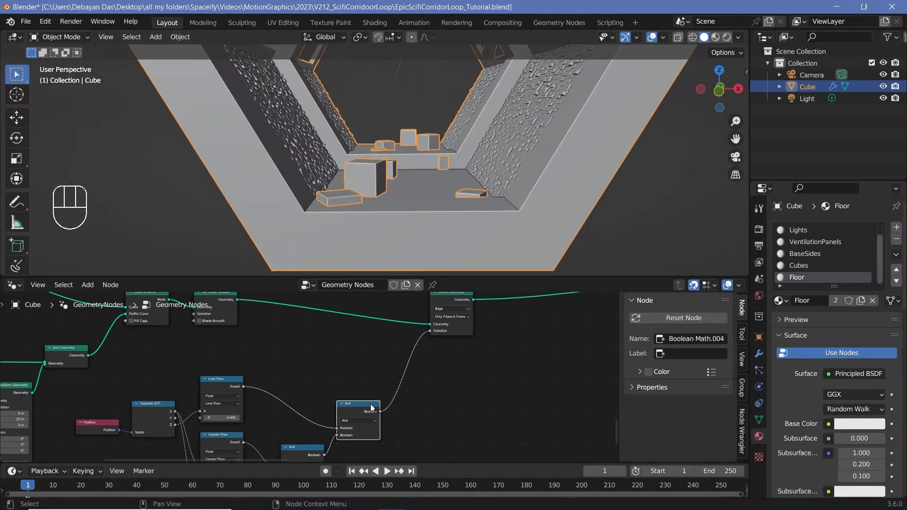
middle_click_drag(353, 409, 441, 313)
scroll(441, 312, "up", 2)
middle_click_drag(369, 353, 428, 320)
scroll(428, 320, "up", 1)
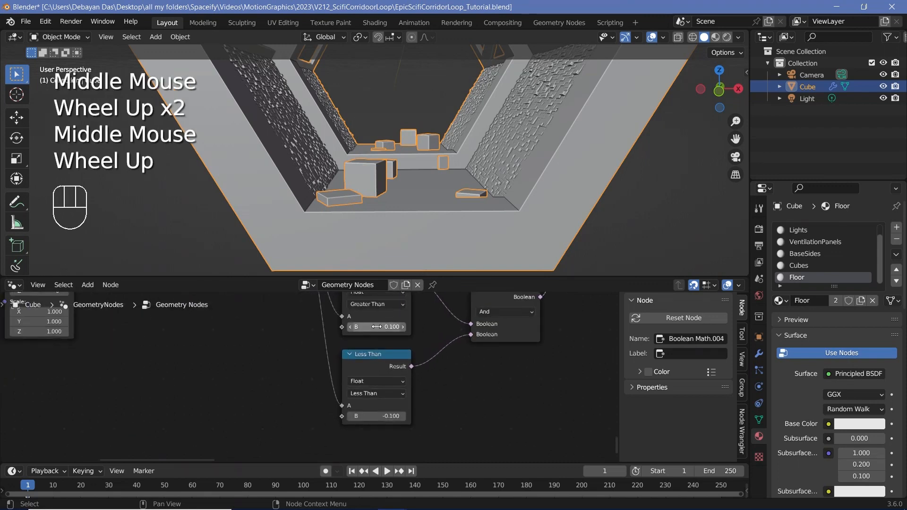
middle_click_drag(369, 292, 424, 324)
mouse_move(423, 319)
left_mouse_down()
mouse_move(438, 321)
mouse_move(421, 322)
left_mouse_up()
left_click(418, 407)
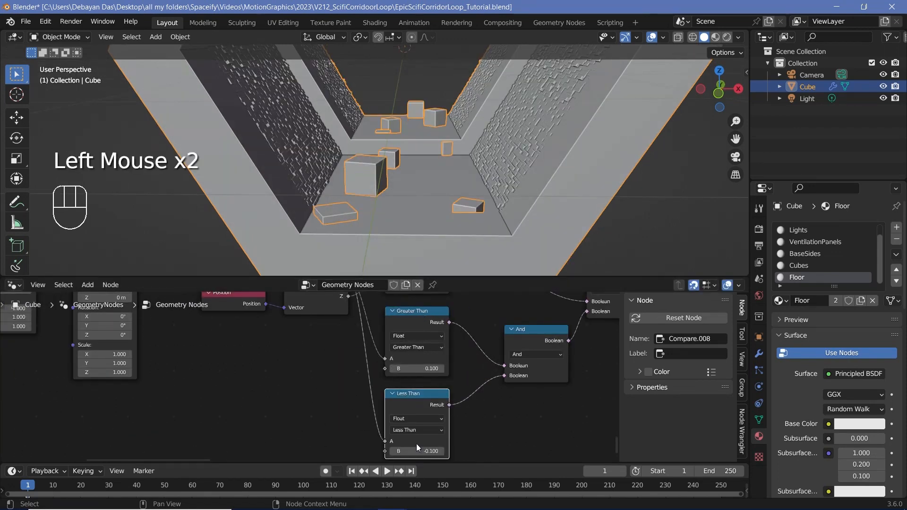
scroll(441, 246, "up", 2)
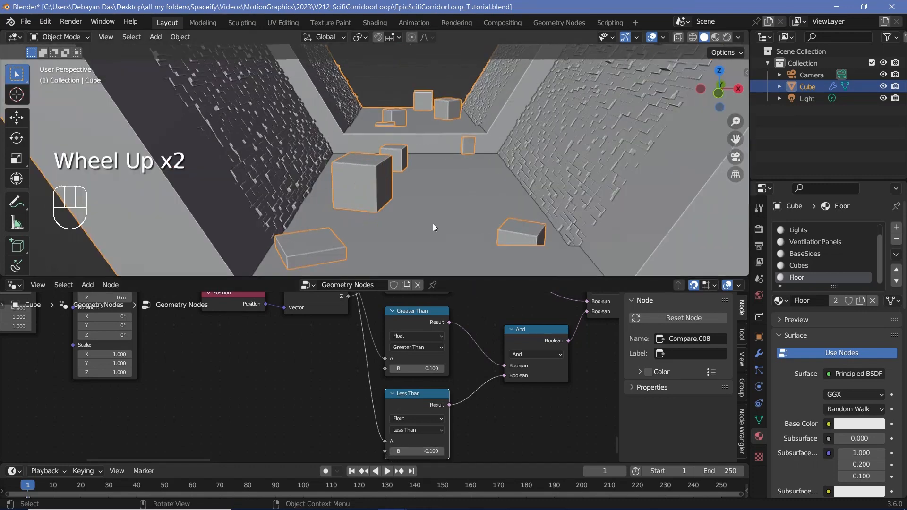
middle_click_drag(433, 223, 445, 174, "shift")
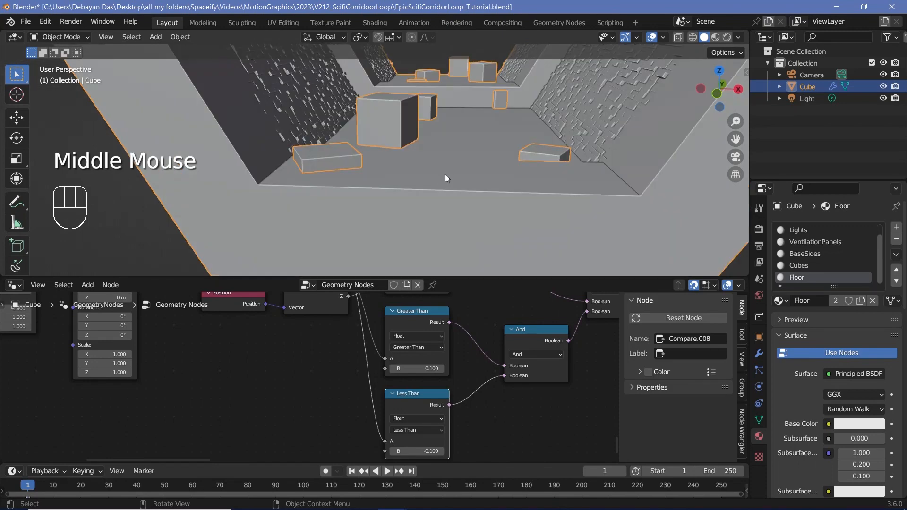
scroll(411, 178, "down", 2)
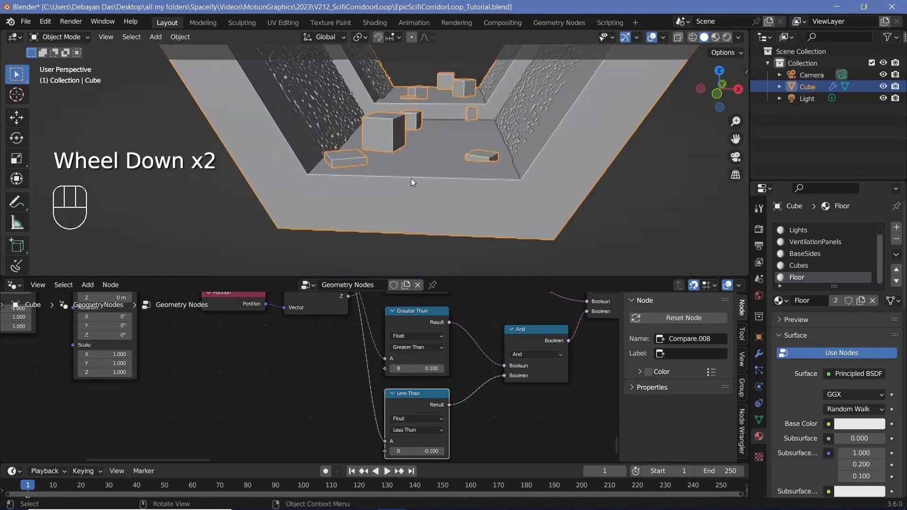
middle_click_drag(416, 177, 418, 176)
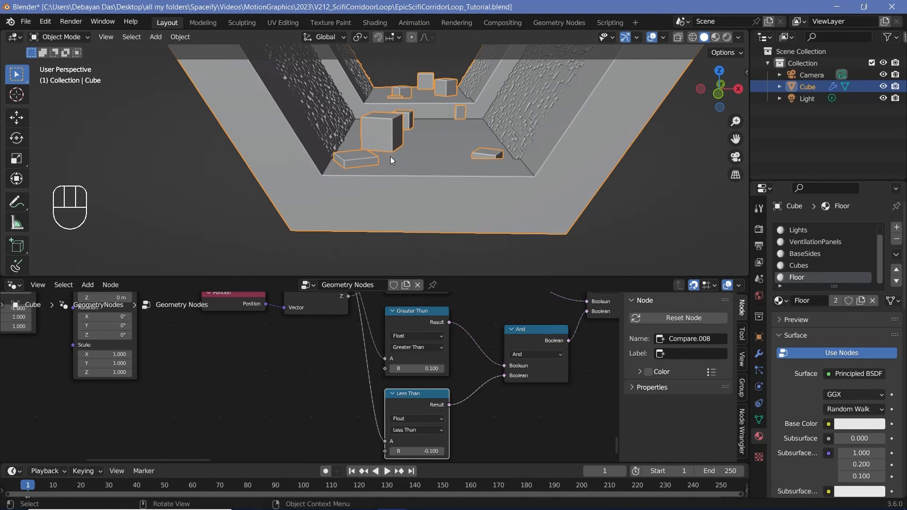
- Set the B threshold of the X-based Greater Than node to -0.1 and of the Less Than node to 0.1
double_click(426, 322)
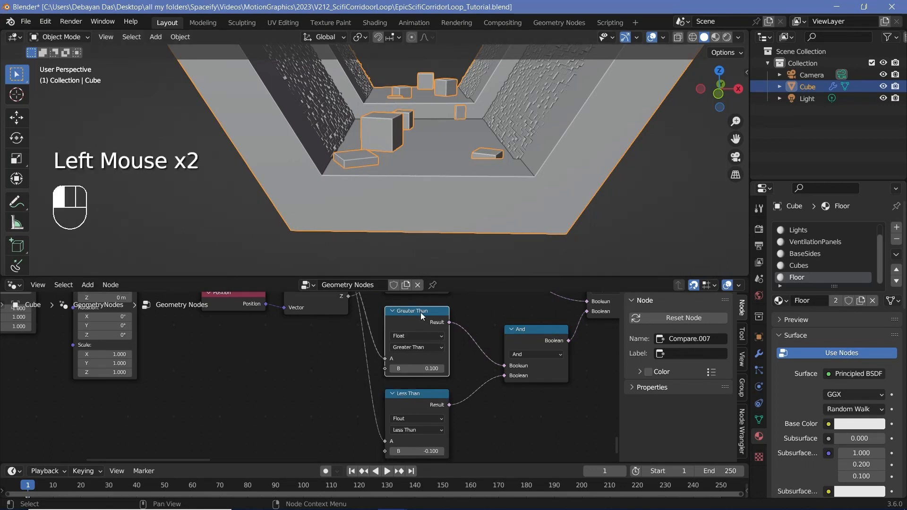
left_click_drag(413, 399, 415, 393)
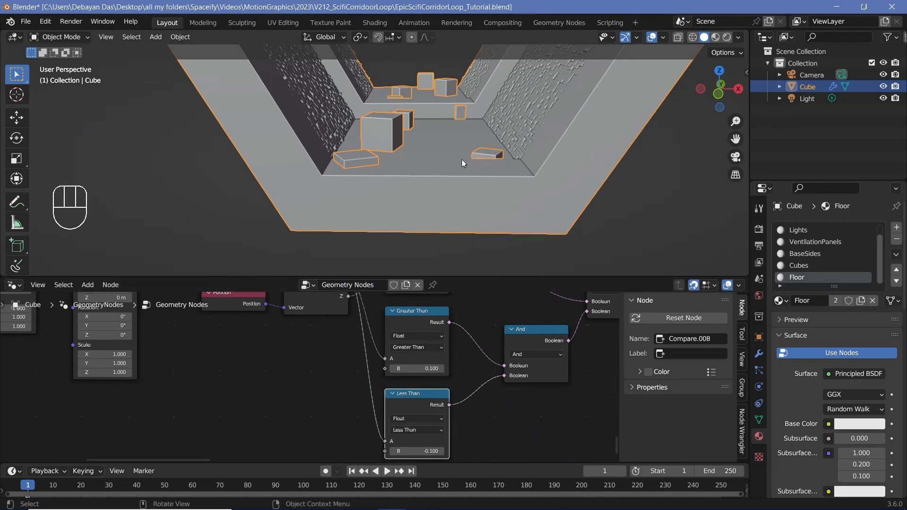
scroll(314, 376, "up", 2)
left_click(442, 367)
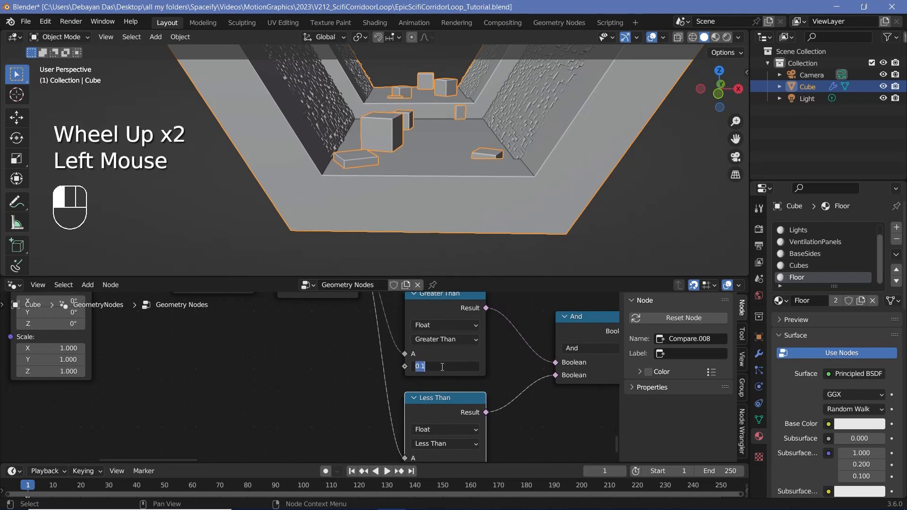
type("-0.1")
key("Return")
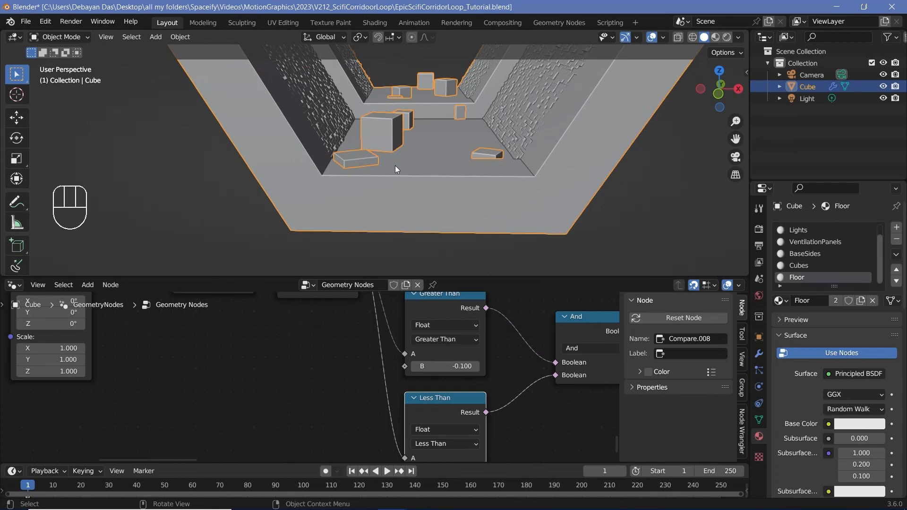
middle_click_drag(489, 338, 496, 299)
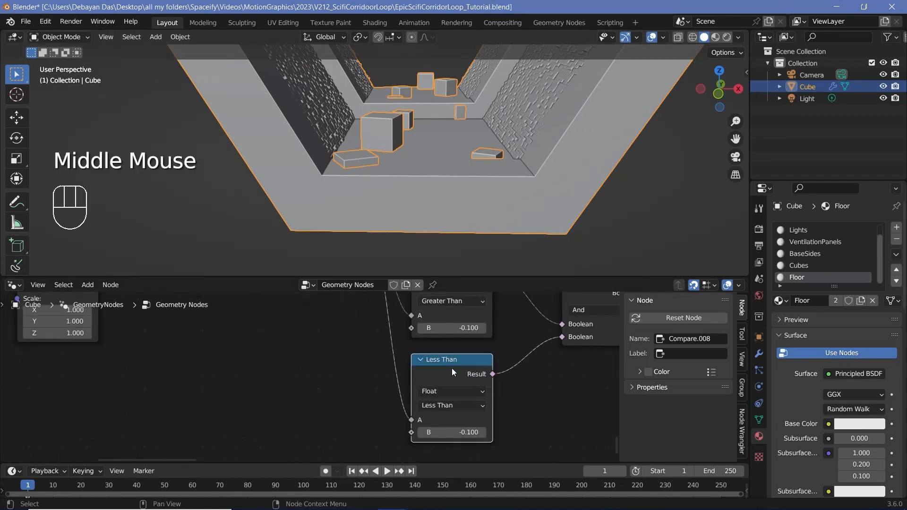
double_click(439, 432)
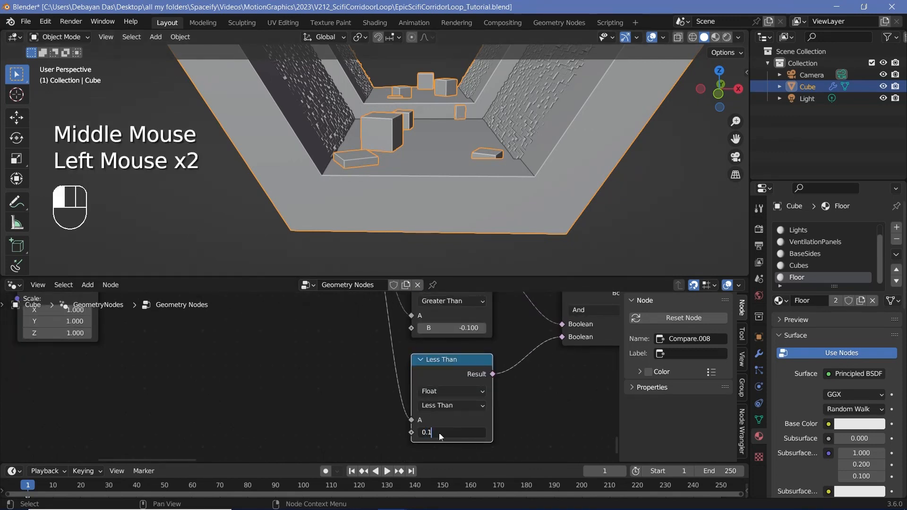
key("Return")
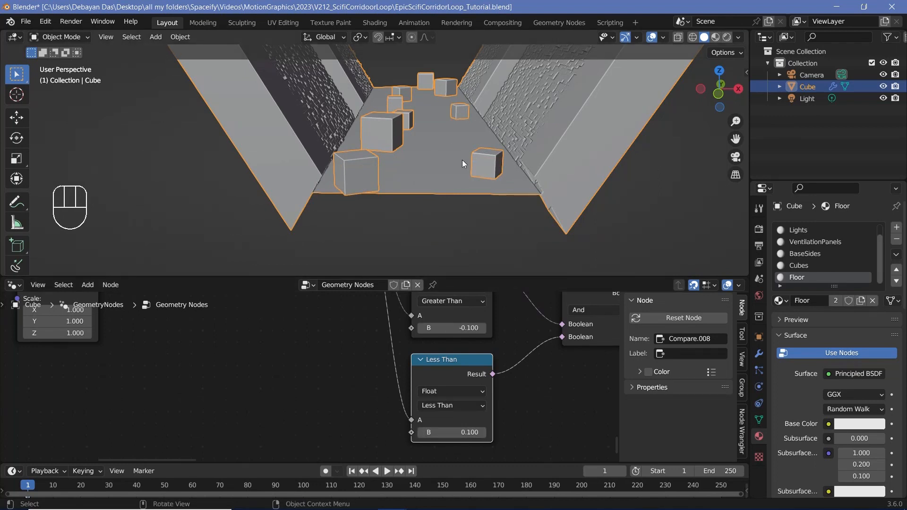
- Mark the floor's centre and its minus and plus X limits with annotation strokes, and erase the strokes
key("e")
left_click(431, 160)
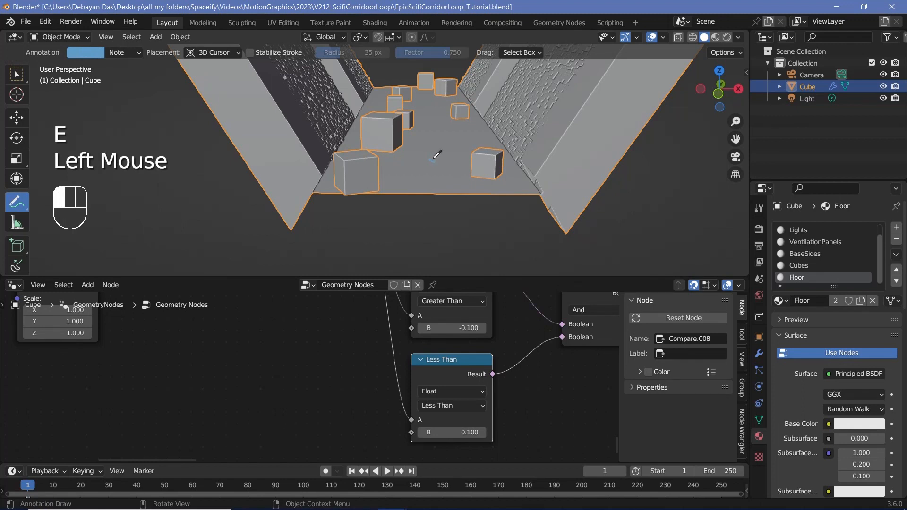
mouse_move(434, 159)
left_mouse_down()
mouse_move(400, 176)
mouse_move(407, 198)
left_mouse_up()
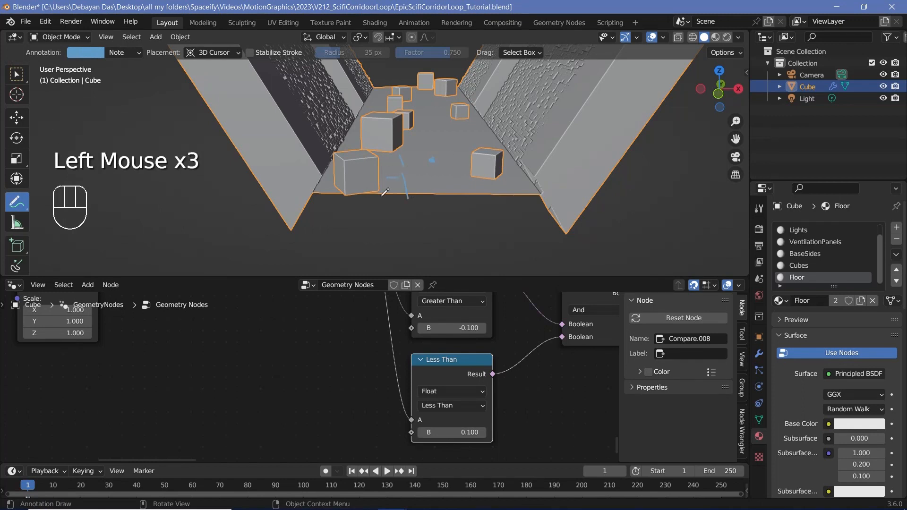
left_click_drag(466, 149, 463, 183)
mouse_move(457, 178)
left_mouse_down()
mouse_move(457, 188)
mouse_move(477, 190)
left_mouse_up()
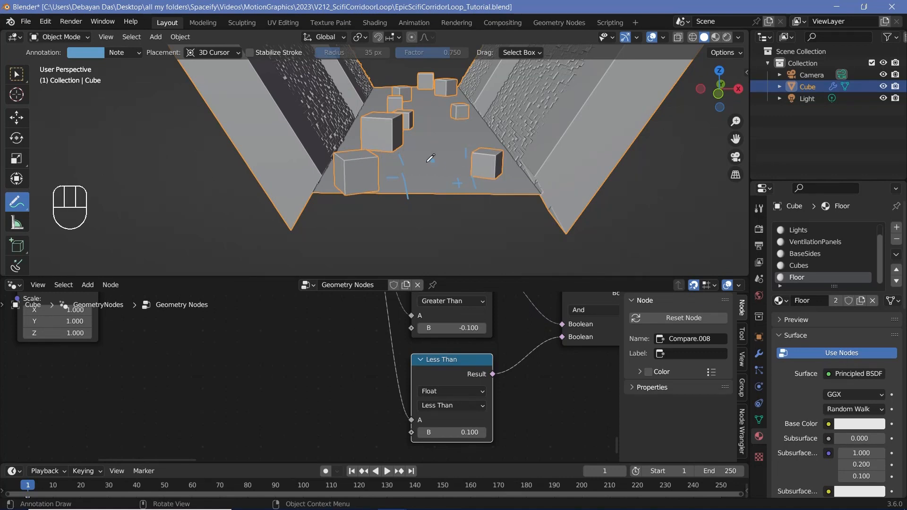
middle_click_drag(445, 300, 453, 324)
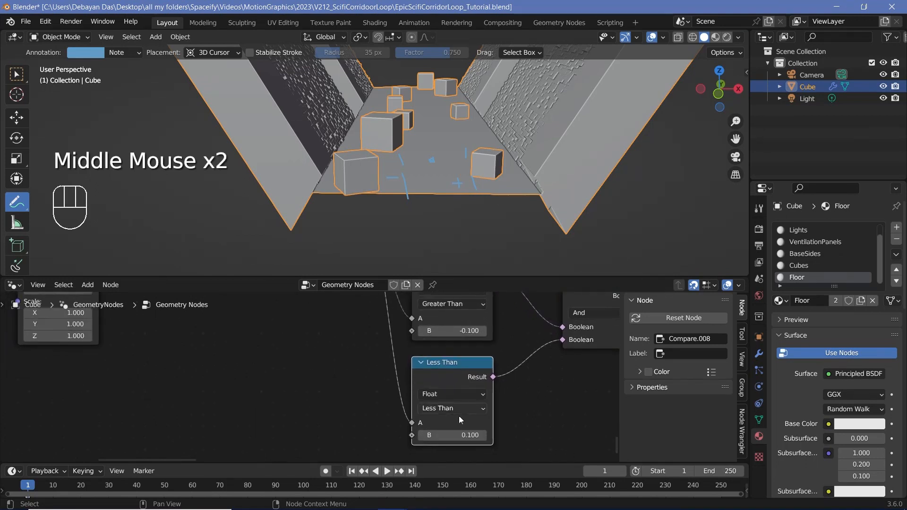
left_click_drag(433, 164, 413, 173, "ctrl")
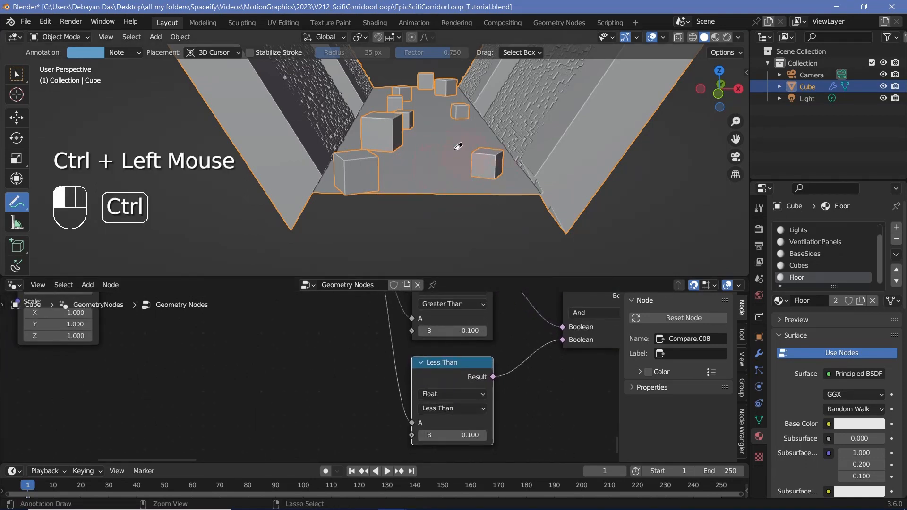
left_click_drag(458, 147, 444, 150, "ctrl")
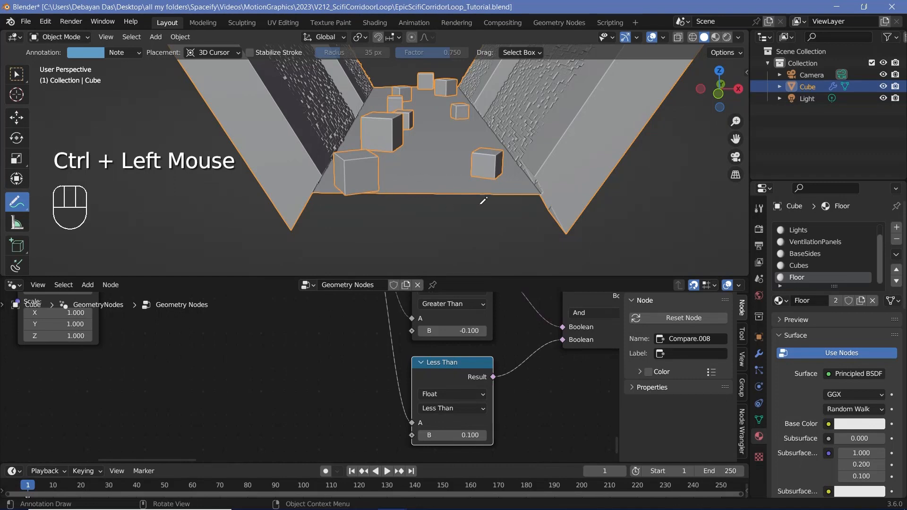
- Inspect the corridor from several angles to check how the hexagonal rims are cut at the floor
middle_click_drag(483, 200, 478, 205, "shift")
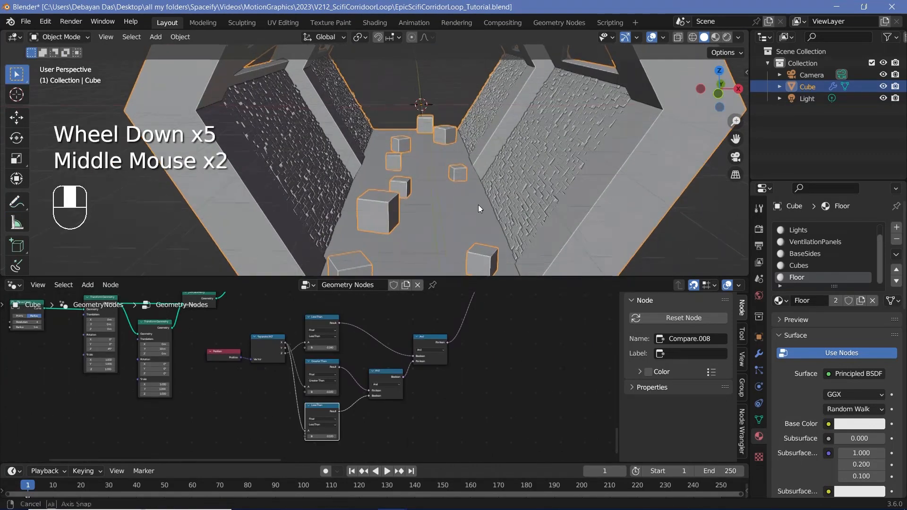
middle_click_drag(478, 205, 518, 395)
scroll(514, 361, "down", 2)
middle_click_drag(515, 361, 132, 384)
scroll(132, 385, "down", 2)
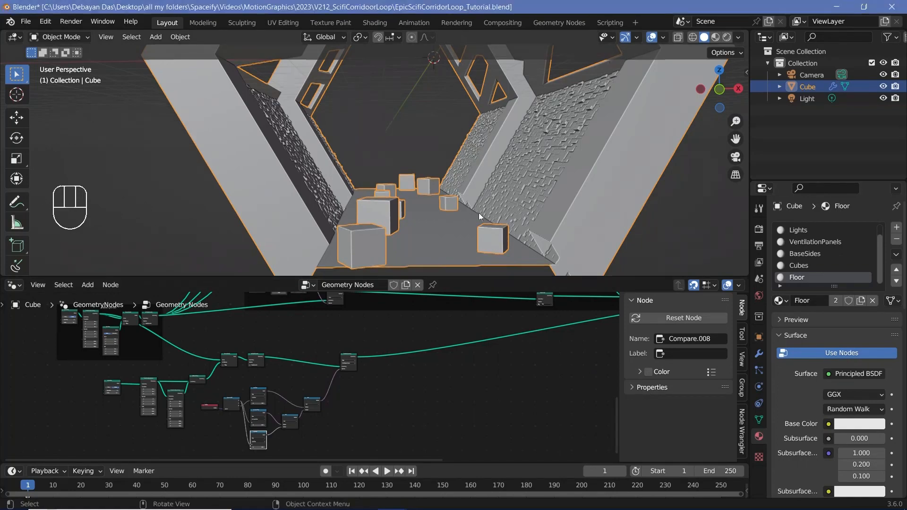
middle_click_drag(478, 213, 444, 95)
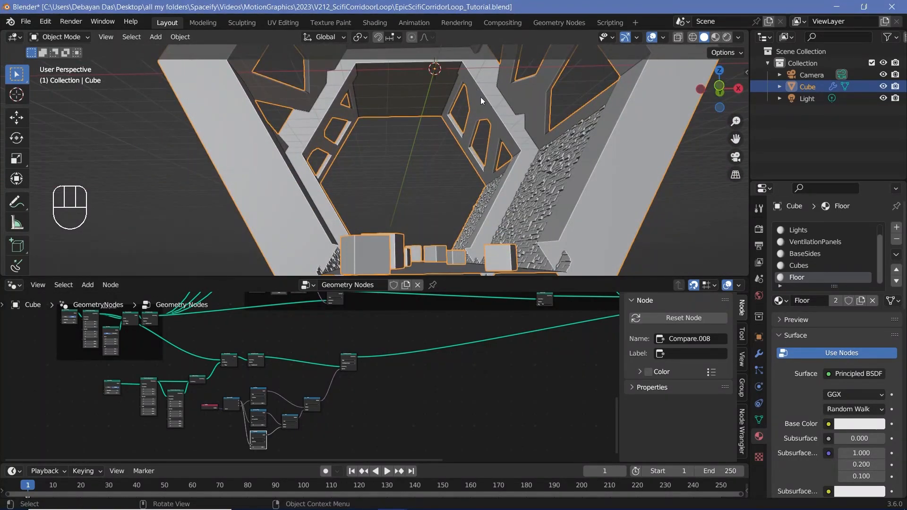
middle_click_drag(499, 127, 400, 115)
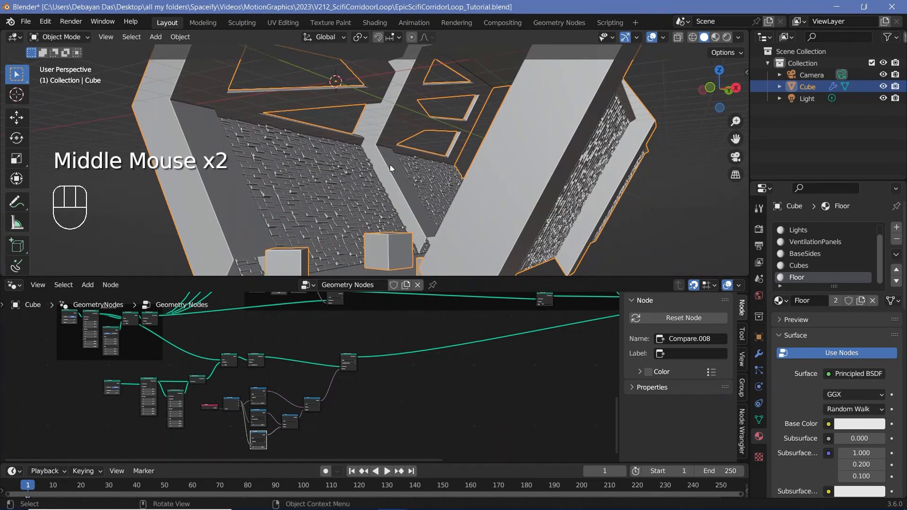
middle_click_drag(415, 188, 458, 166)
- Select all the rim nodes, from the profile curve to Delete Geometry, and move them farther from the neighbouring frame
scroll(283, 399, "down", 1)
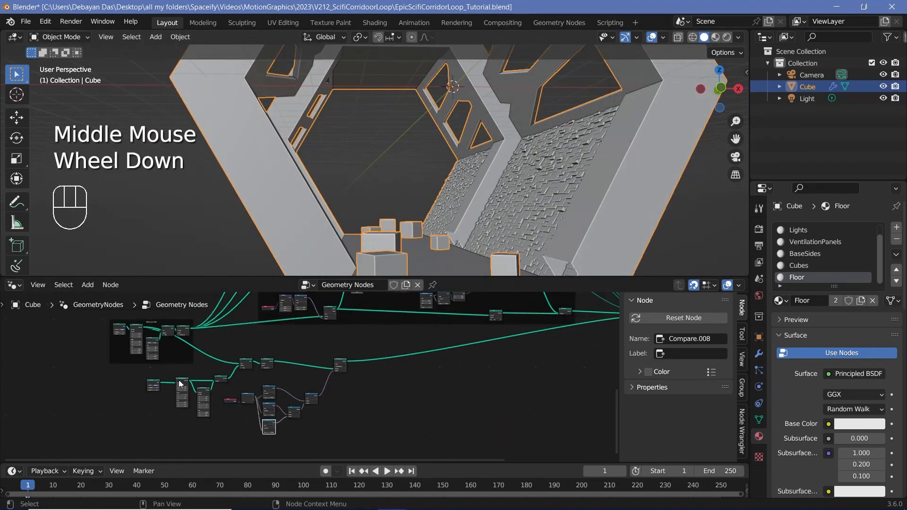
left_click_drag(132, 377, 341, 410)
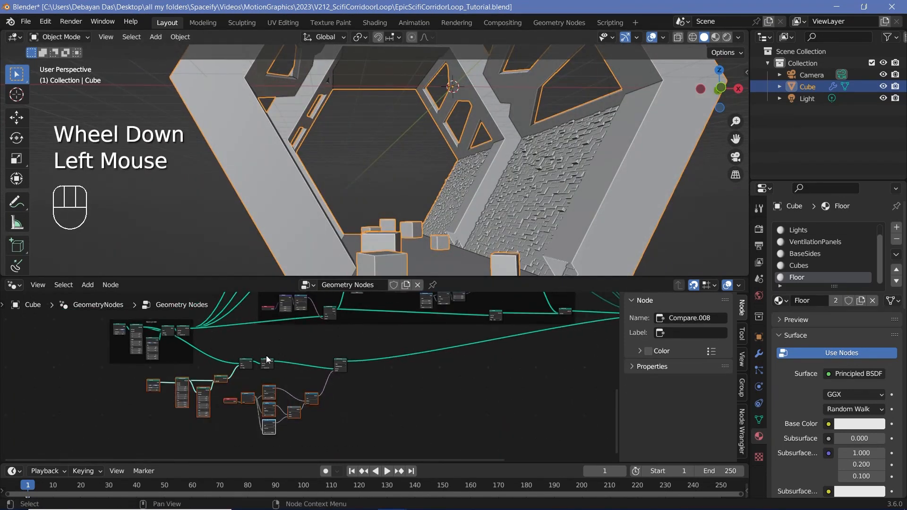
key("b")
left_click_drag(246, 364, 296, 366)
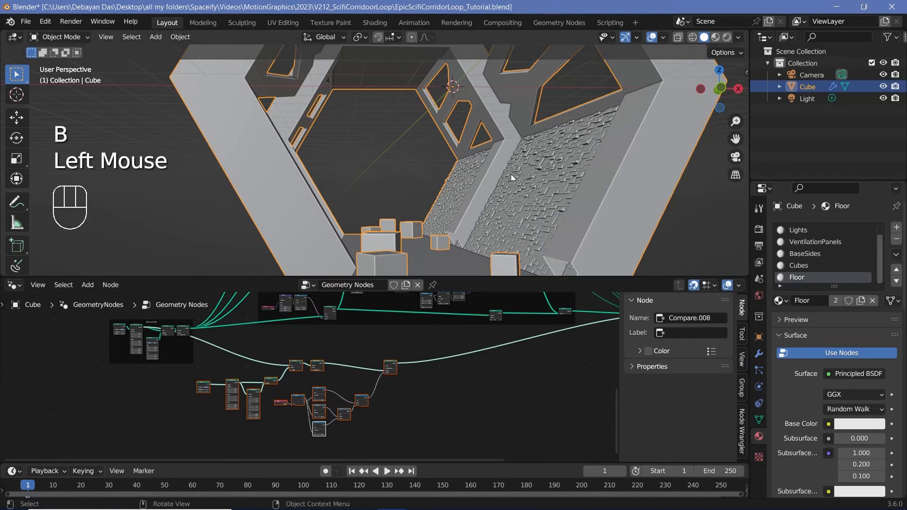
- Insert a Subdivide Mesh node on the link after the rims' Delete Geometry node
middle_click_drag(511, 174, 473, 189)
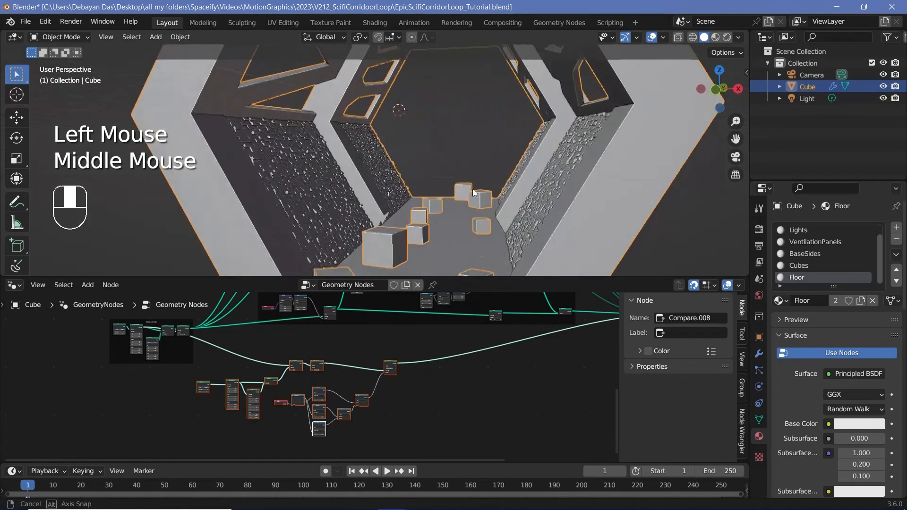
scroll(401, 203, "up", 1)
middle_click_drag(329, 259, 308, 215, "shift")
scroll(309, 376, "up", 2)
scroll(392, 362, "up", 2)
middle_click_drag(475, 362, 381, 375)
scroll(393, 354, "up", 2)
left_click(393, 354)
key("shift+a")
left_click(364, 271)
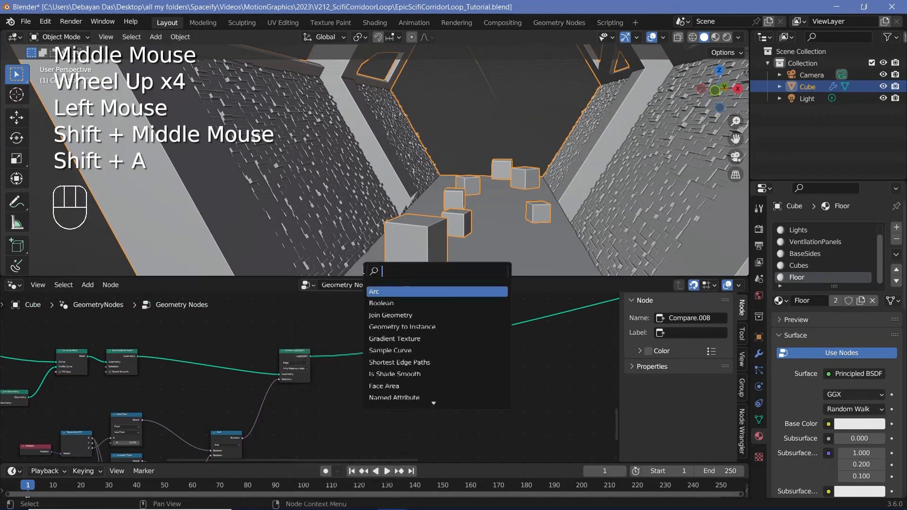
type("subd")
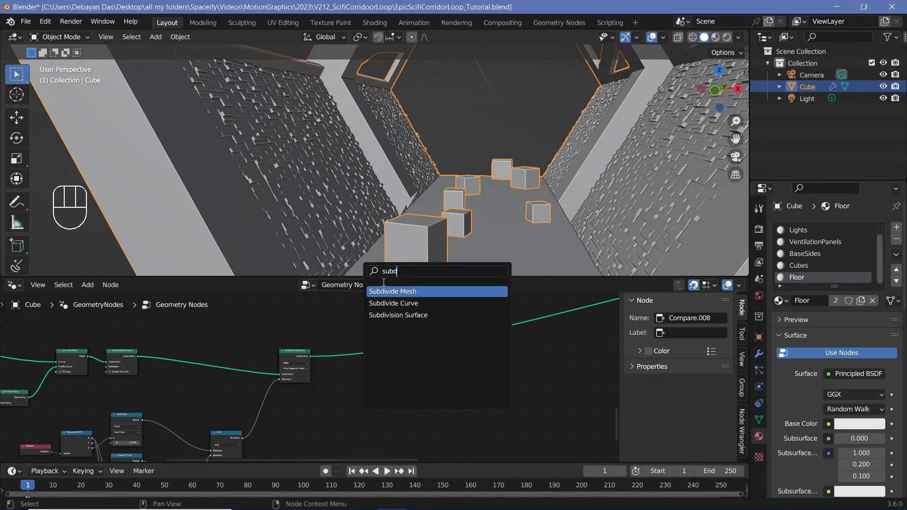
key("Return")
left_click(349, 360)
- Show the model in wireframe and link Subdivide Mesh's output directly to Group Output to view the rims alone
left_click(693, 38)
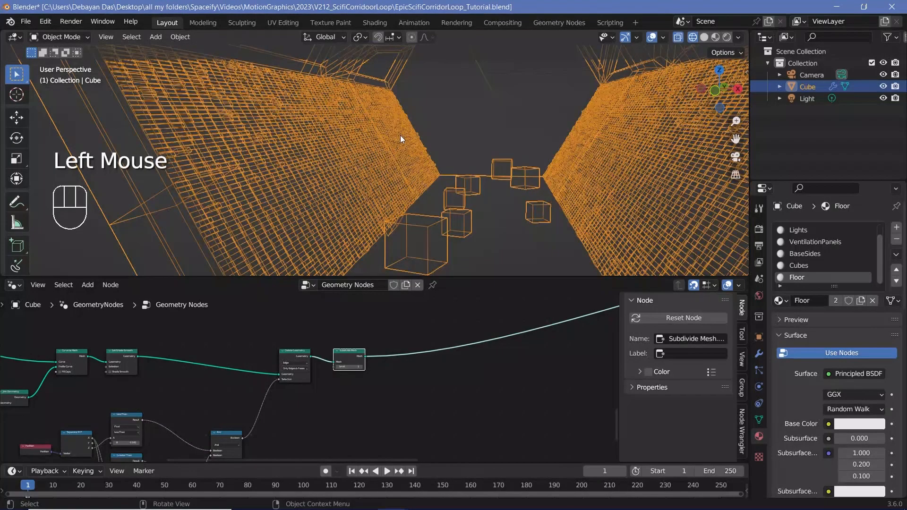
scroll(388, 141, "down", 2)
middle_click_drag(378, 144, 324, 151)
scroll(551, 326, "down", 2)
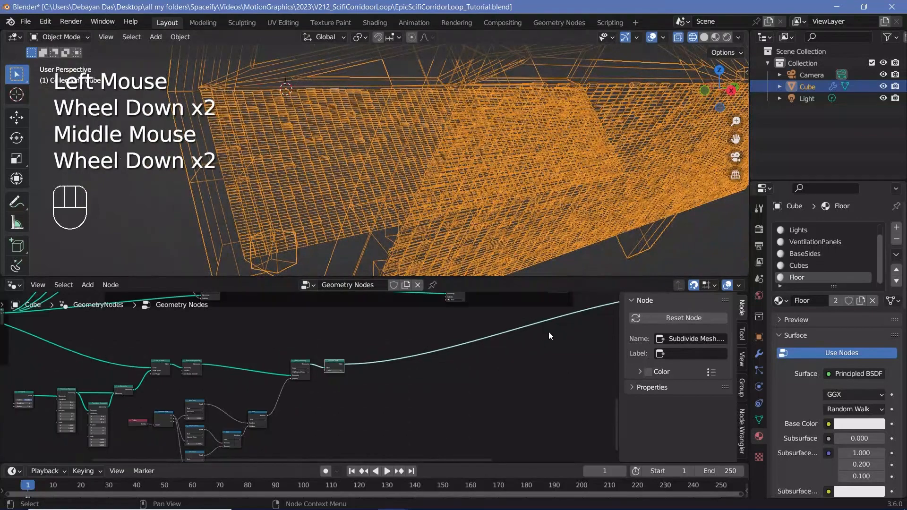
middle_click_drag(548, 331, 362, 406)
scroll(402, 385, "up", 1)
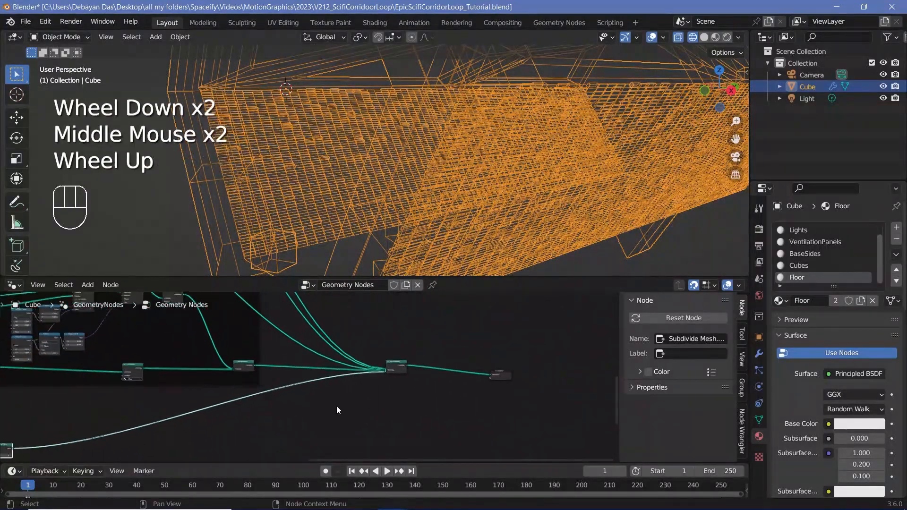
scroll(170, 411, "up", 1)
middle_click_drag(87, 429, 47, 419)
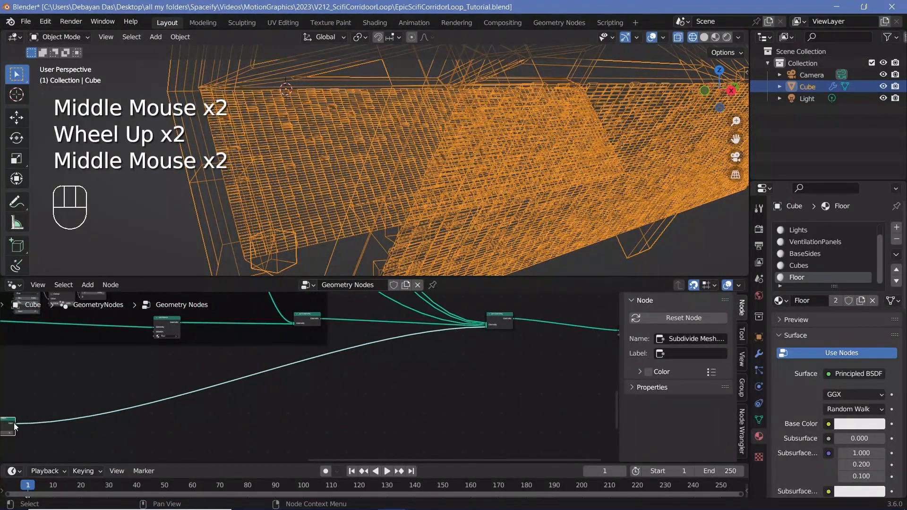
left_click_drag(15, 424, 570, 330)
middle_click_drag(328, 189, 389, 190)
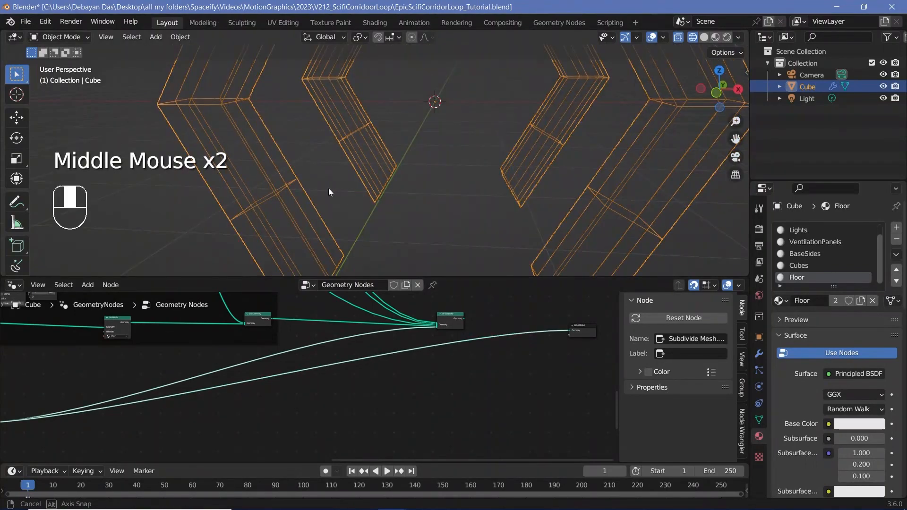
scroll(367, 170, "up", 2)
mouse_move(321, 137)
middle_mouse_down()
mouse_move(293, 136)
mouse_move(328, 147)
middle_mouse_up()
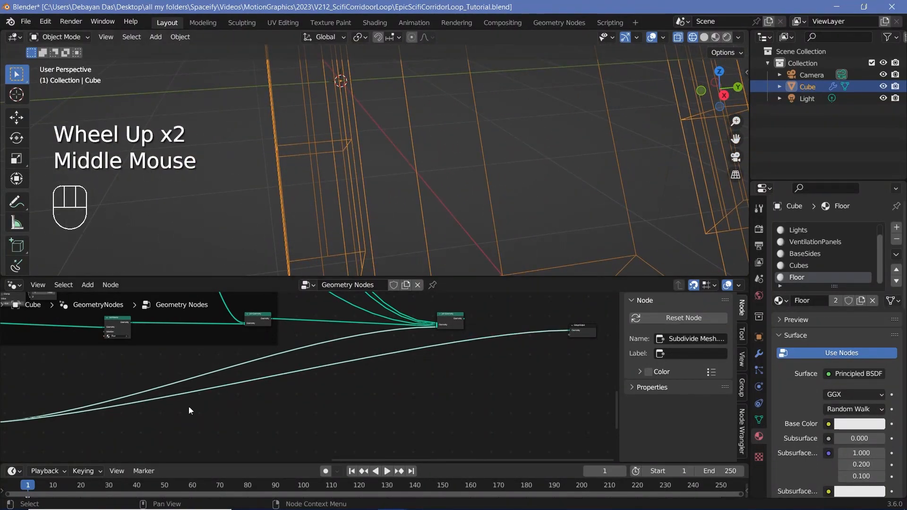
- Insert an Extrude Mesh node on the link after the rims' Subdivide Mesh node
scroll(188, 406, "down", 2)
middle_click_drag(189, 406, 418, 345)
scroll(418, 345, "up", 4)
scroll(409, 345, "up", 3)
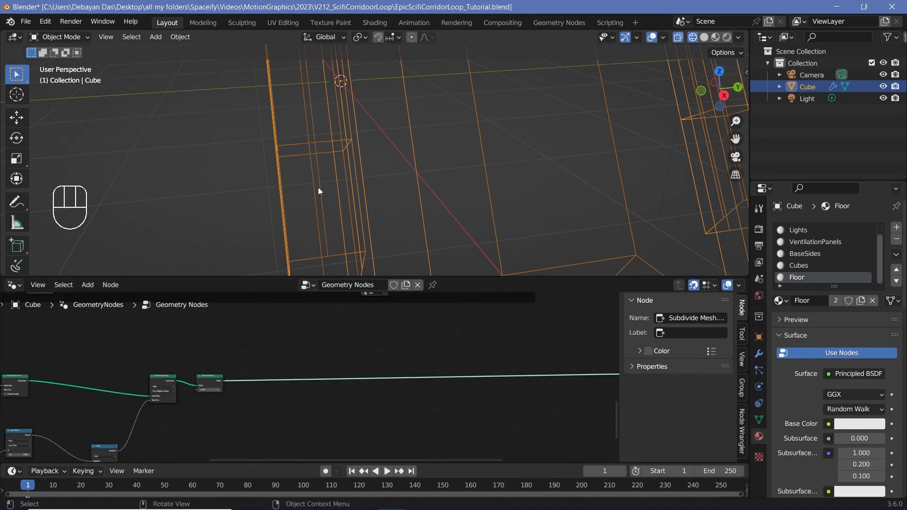
middle_click_drag(349, 387, 360, 371)
scroll(360, 370, "up", 2)
key("shift+a")
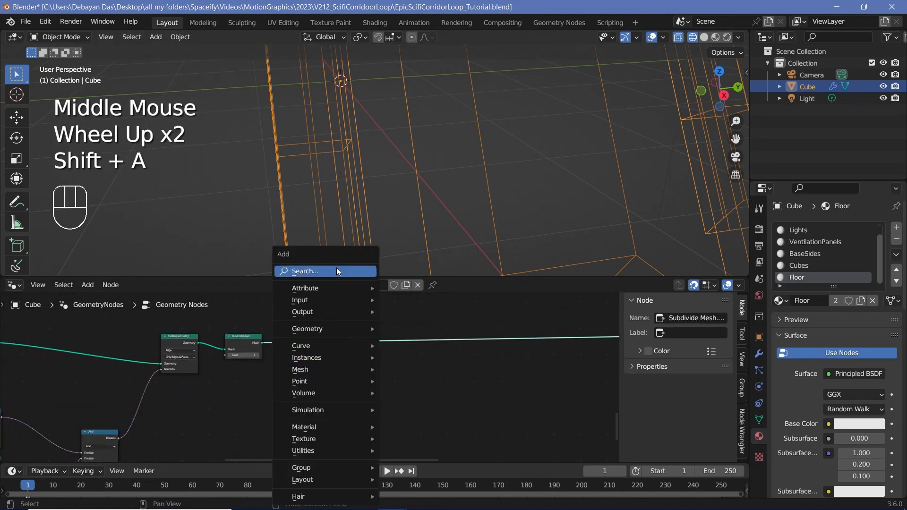
type("extru")
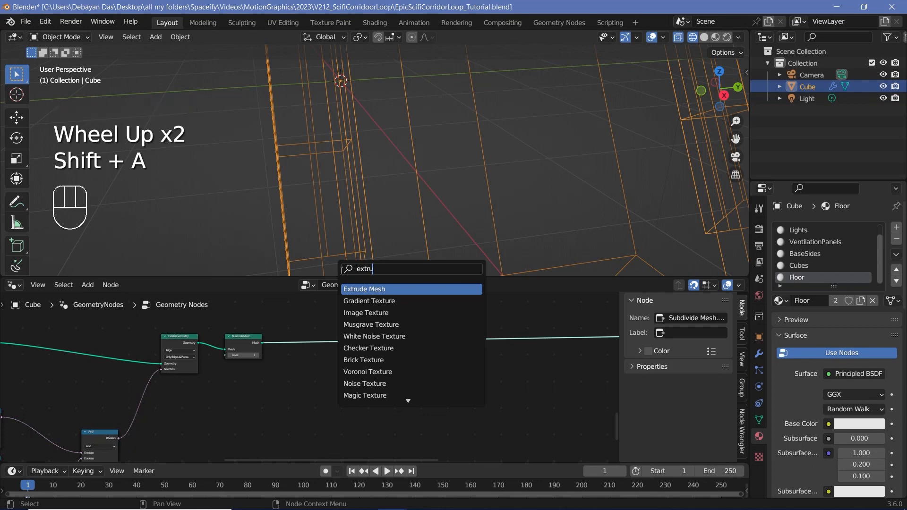
left_click(373, 289)
- Set the Extrude Mesh node's Offset Scale to 0
scroll(286, 430, "up", 3)
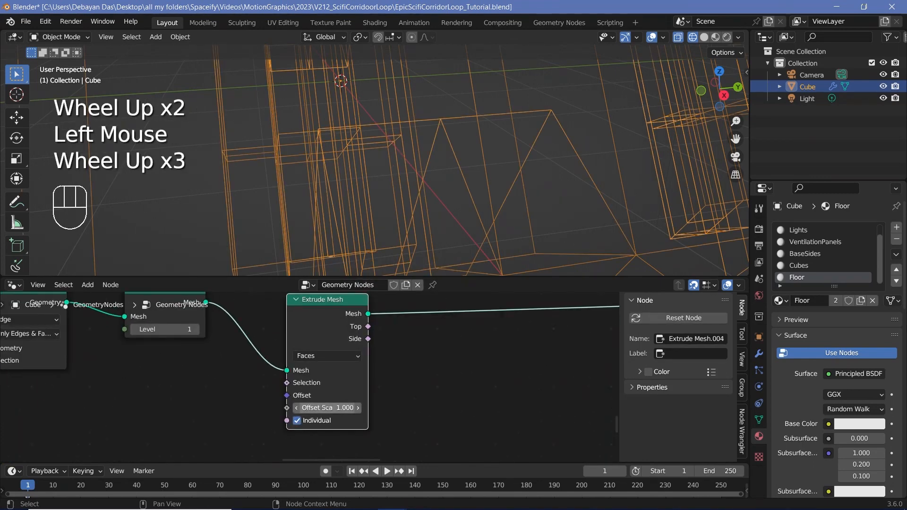
left_click(324, 407)
type("0")
key("Return")
- Insert a Scale Elements node on the link after the rims' Extrude Mesh node
scroll(435, 349, "down", 2)
middle_click_drag(434, 350, 378, 350)
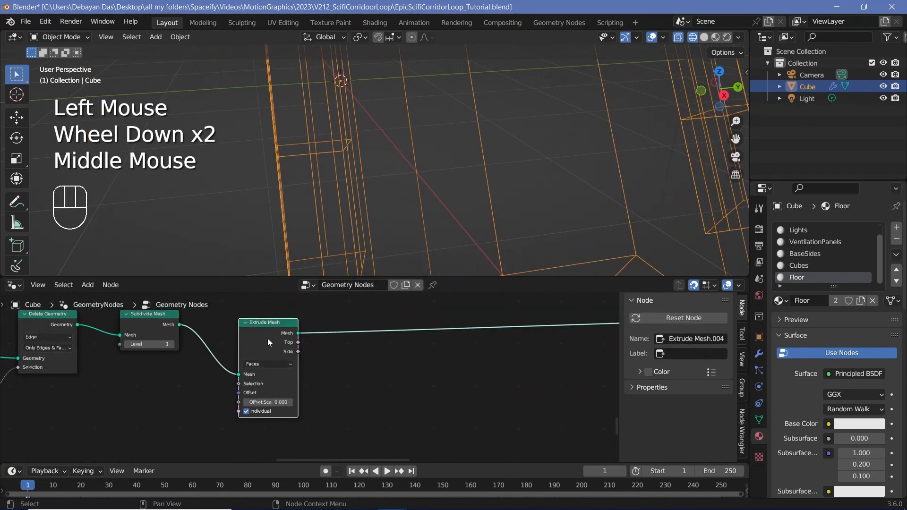
left_click_drag(268, 341, 251, 328)
key("shift+a")
left_click(359, 271)
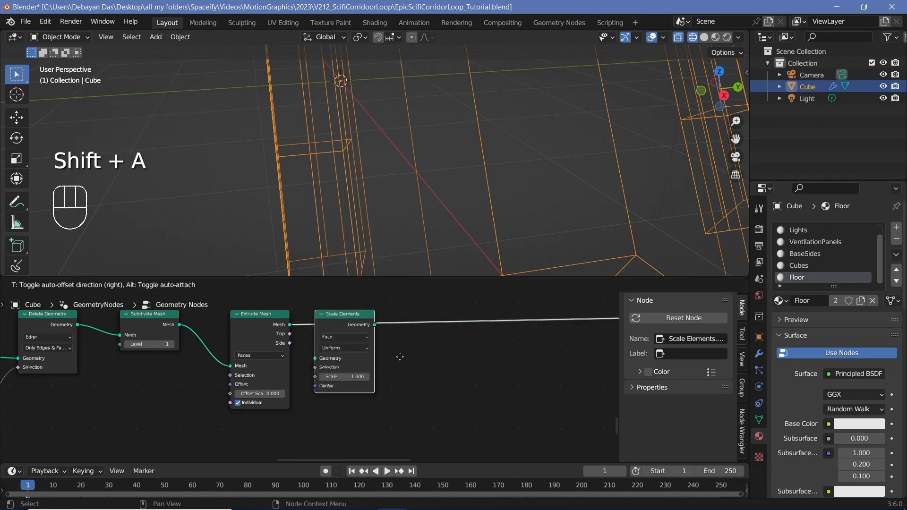
left_click(424, 348)
left_click(370, 314)
- Set the Scale Elements node's Scale to 0.75 and link Extrude Mesh's Top output to its Selection
scroll(370, 313, "up", 4)
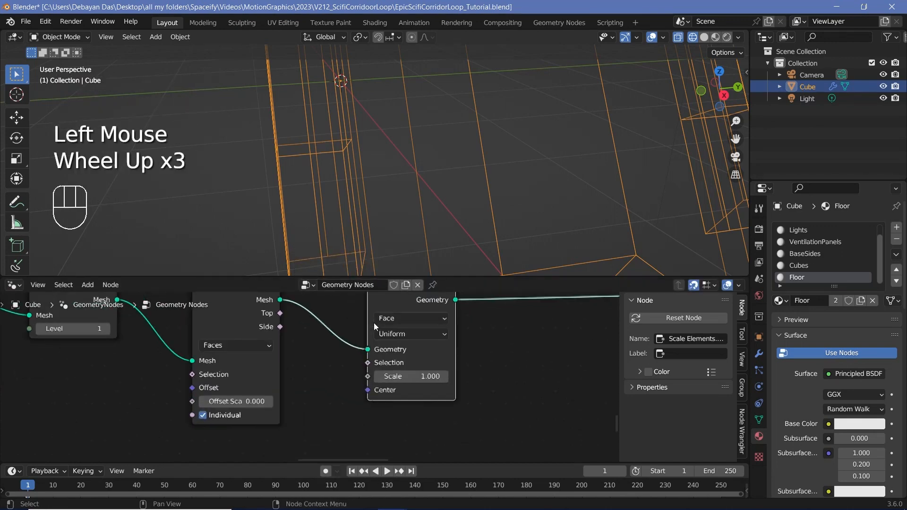
left_click(407, 376)
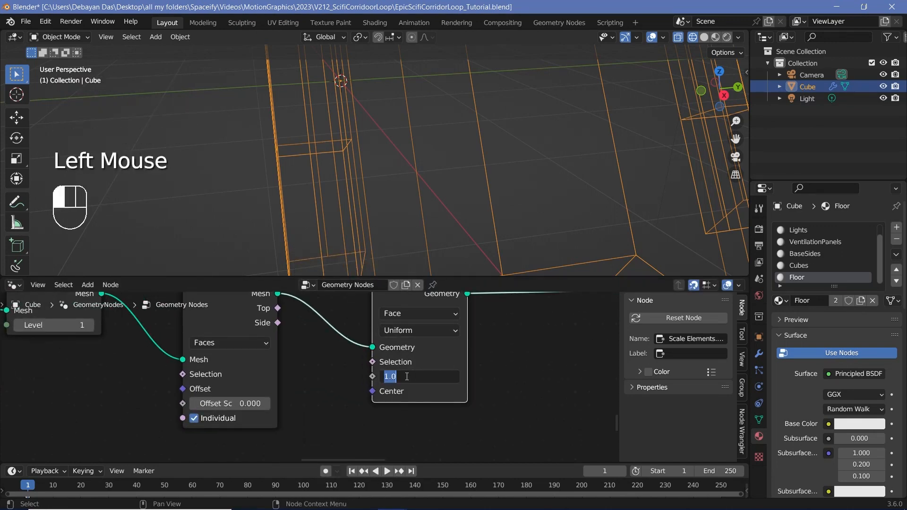
type("0.7")
key("Return")
scroll(351, 396, "down", 2)
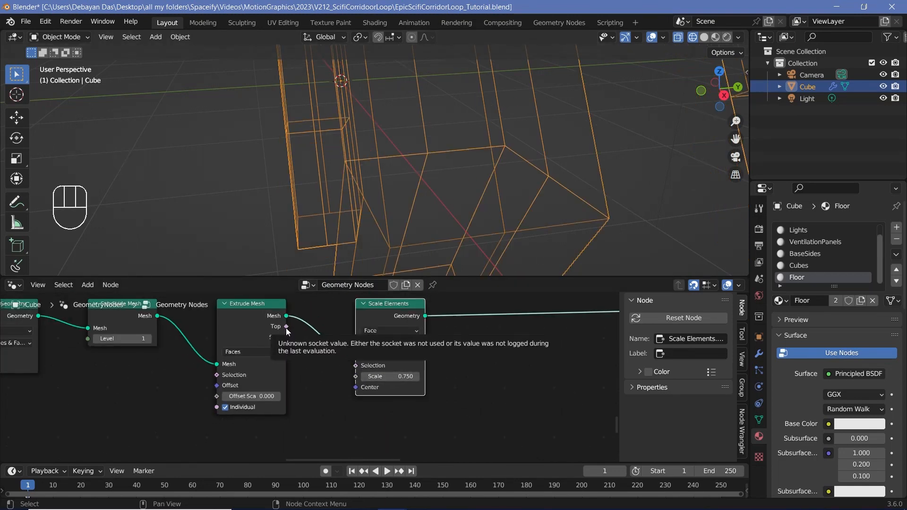
left_click_drag(286, 327, 307, 343)
left_click_drag(357, 367, 357, 366)
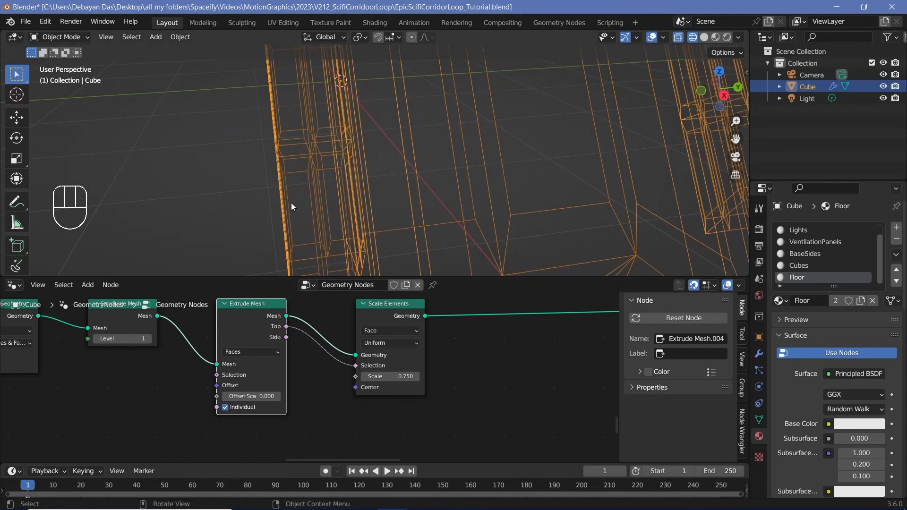
- Insert a duplicate of the Scale Elements node after the original and switch the copy to Single Axis
left_click(399, 308)
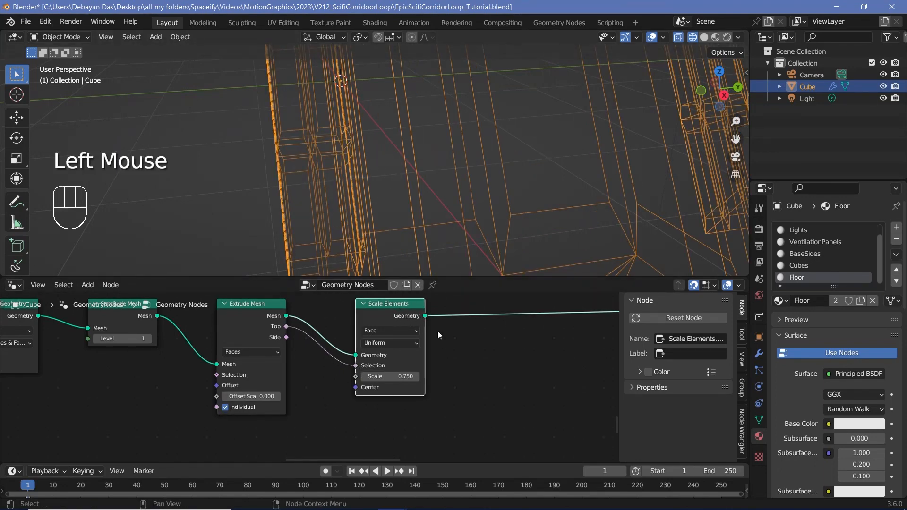
middle_click_drag(438, 331, 367, 347)
key("shift+d")
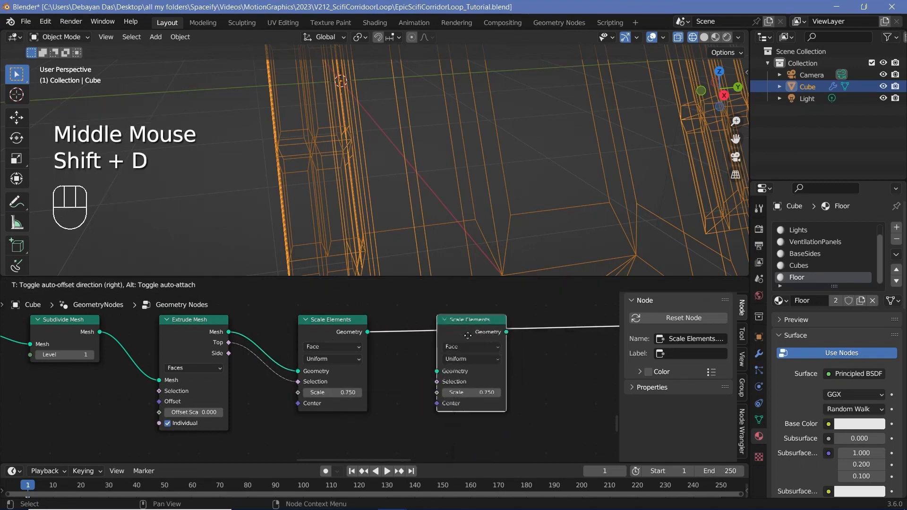
left_click(467, 349)
left_click(418, 369)
left_click(442, 387)
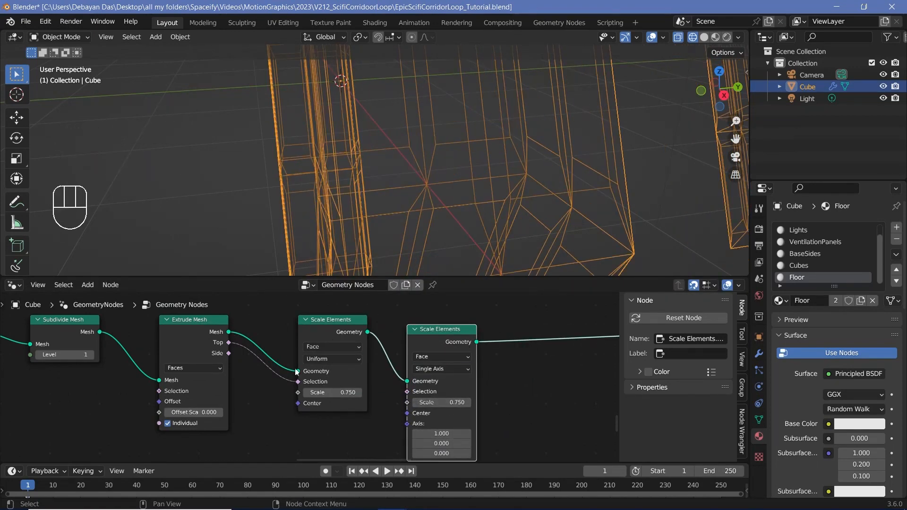
- Link Extrude Mesh's Top output to the single-axis Scale Elements node's Selection and set its Scale to 0.2
left_click_drag(228, 344, 407, 390)
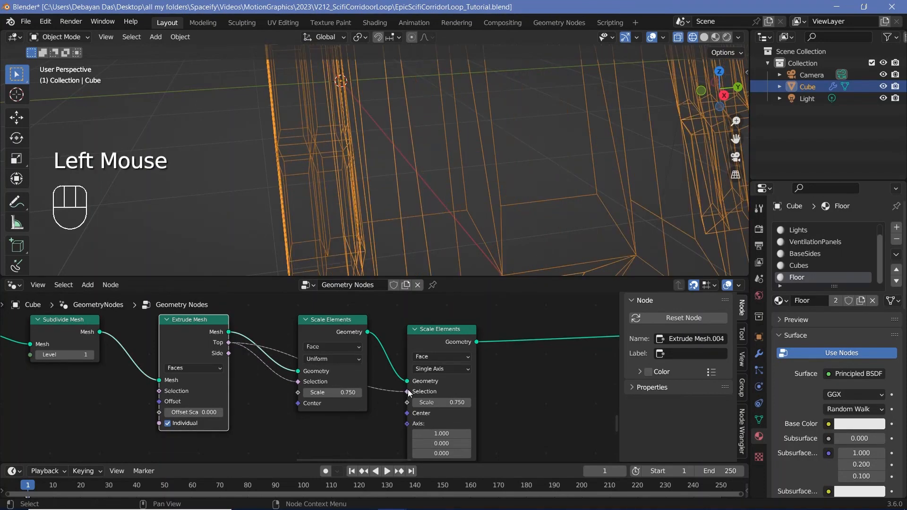
left_click(452, 402)
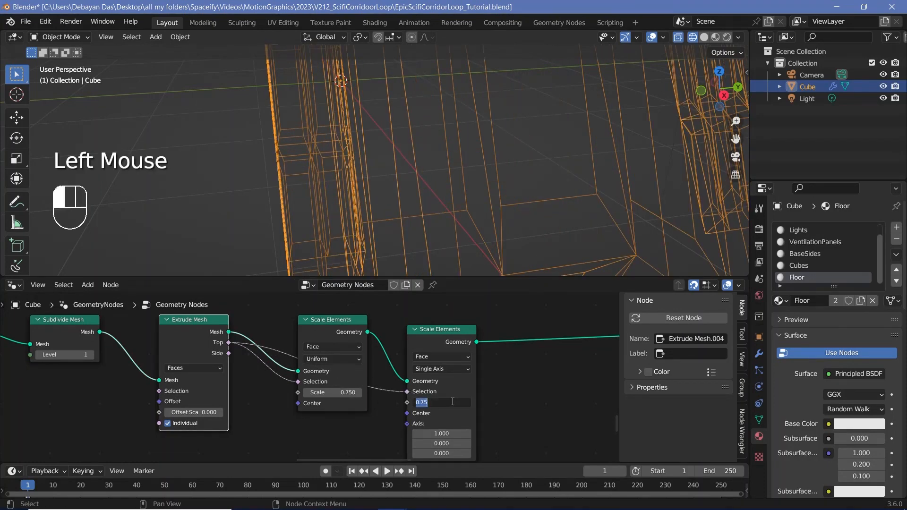
type("0.2")
key("Return")
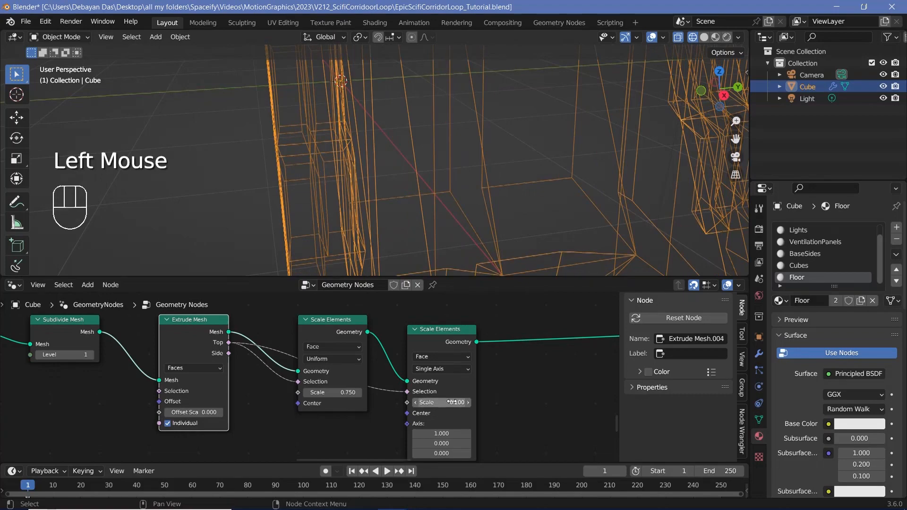
- Change the second Scale Elements node's Axis to 0, 1, 0 so it scales along Y
scroll(398, 163, "down", 3)
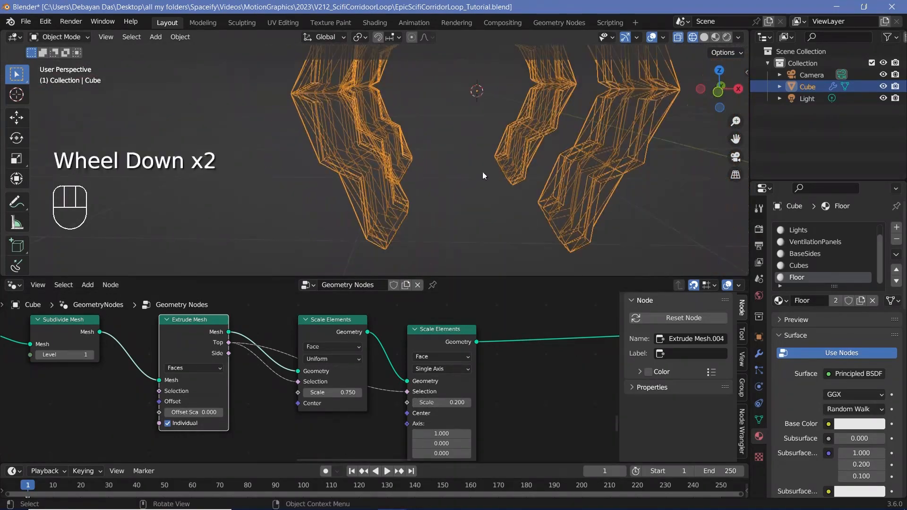
scroll(483, 175, "down", 1)
middle_click_drag(547, 156, 395, 175)
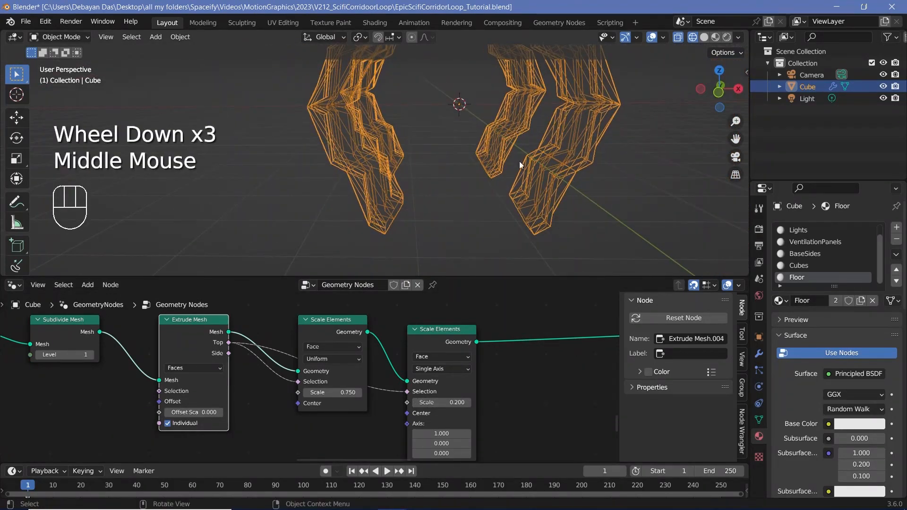
middle_click_drag(520, 160, 465, 155)
scroll(373, 154, "up", 2)
scroll(404, 102, "up", 2)
scroll(431, 115, "down", 2)
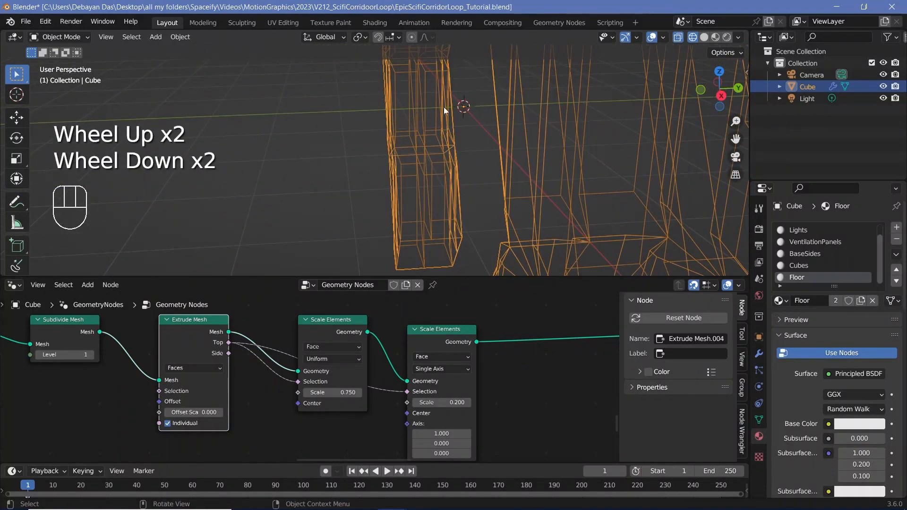
middle_click_drag(443, 427, 462, 356)
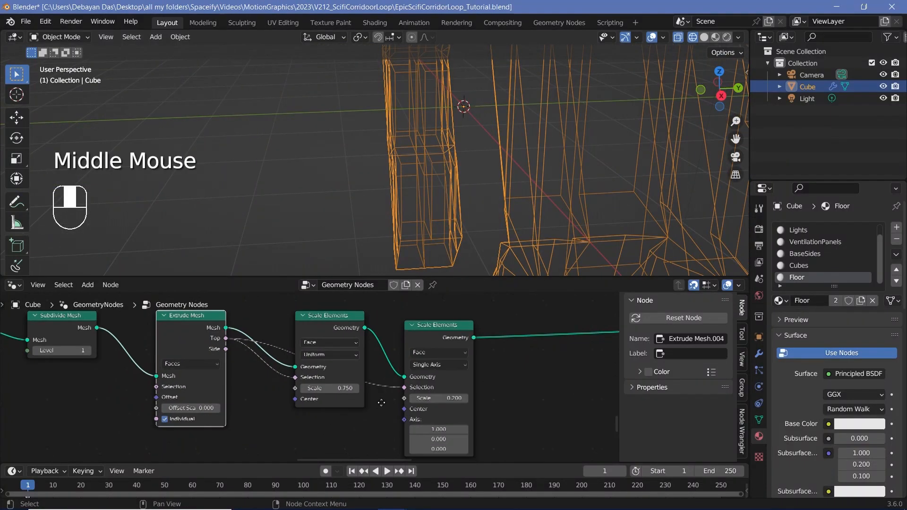
scroll(462, 355, "up", 1)
left_click(462, 358)
double_click(461, 360)
type("0")
key("Return")
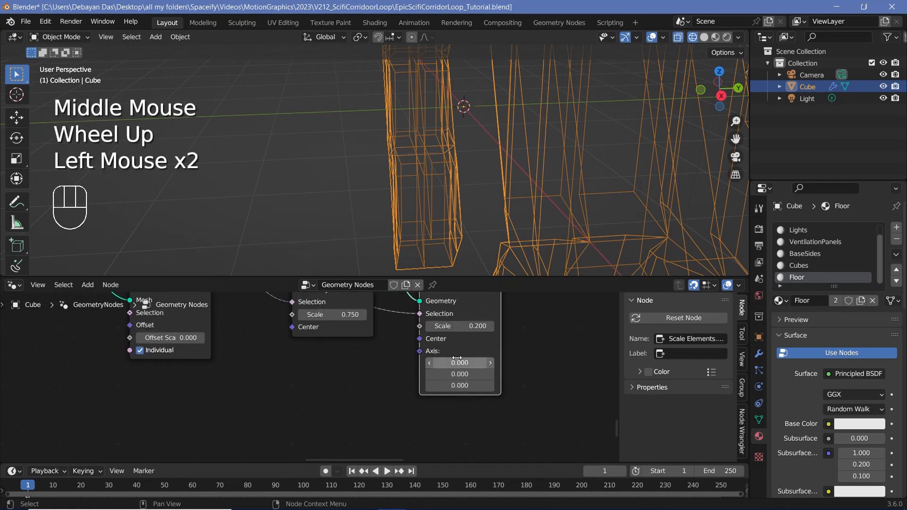
left_click(459, 374)
type("1")
key("Return")
- Switch to solid shading and chain two Set Material nodes after the single-axis Scale Elements node
scroll(540, 331, "down", 2)
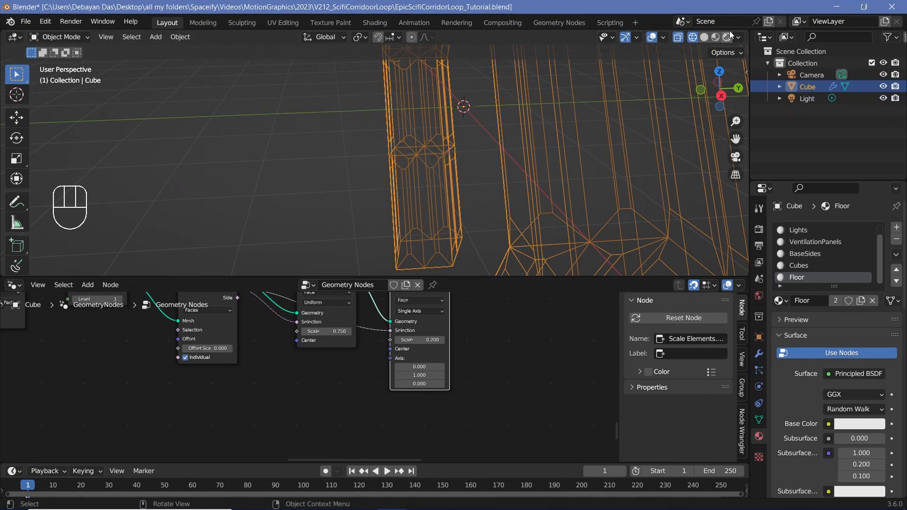
left_click(704, 36)
scroll(466, 360, "down", 2)
middle_click_drag(466, 360, 435, 331)
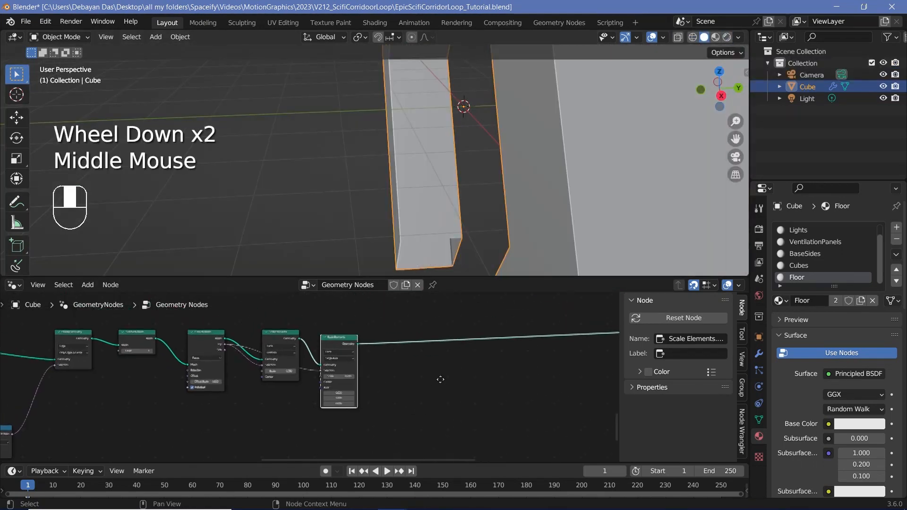
key("shift+a")
type("set ma")
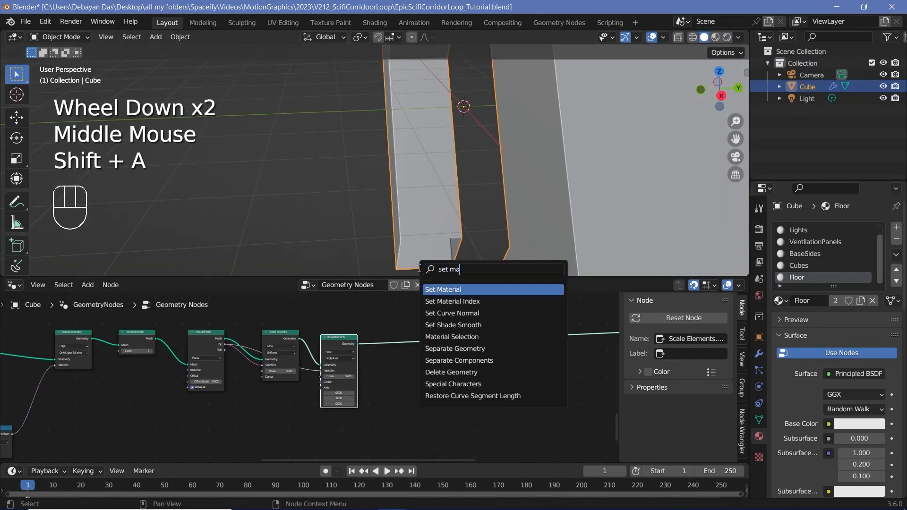
key("Return")
left_click(404, 347)
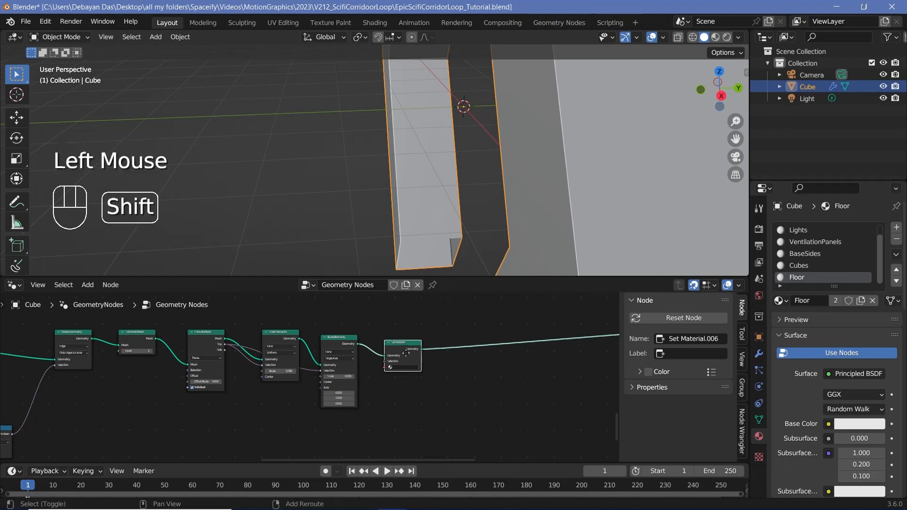
key("shift+d")
left_click(482, 344)
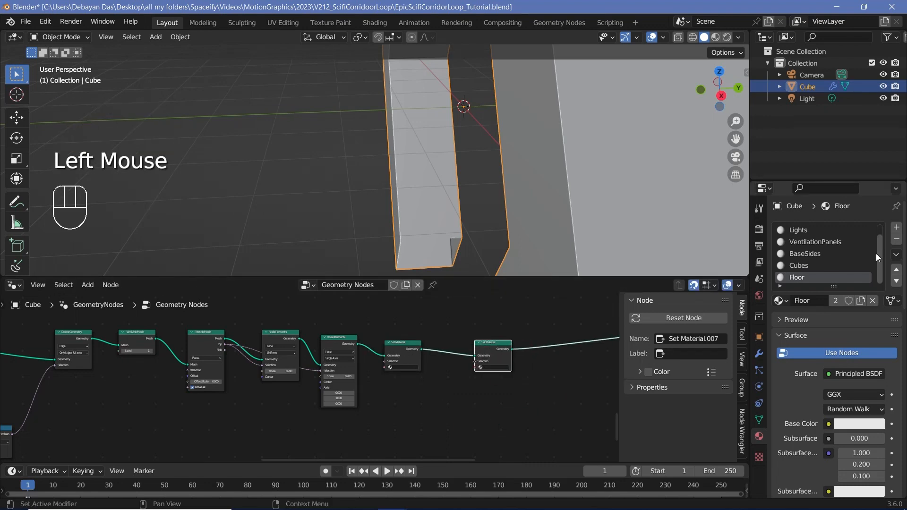
- Add two material slots to the cube and create a material named SeparatorPanels in the first new slot
left_click(897, 227)
left_click(897, 228)
left_click(815, 266)
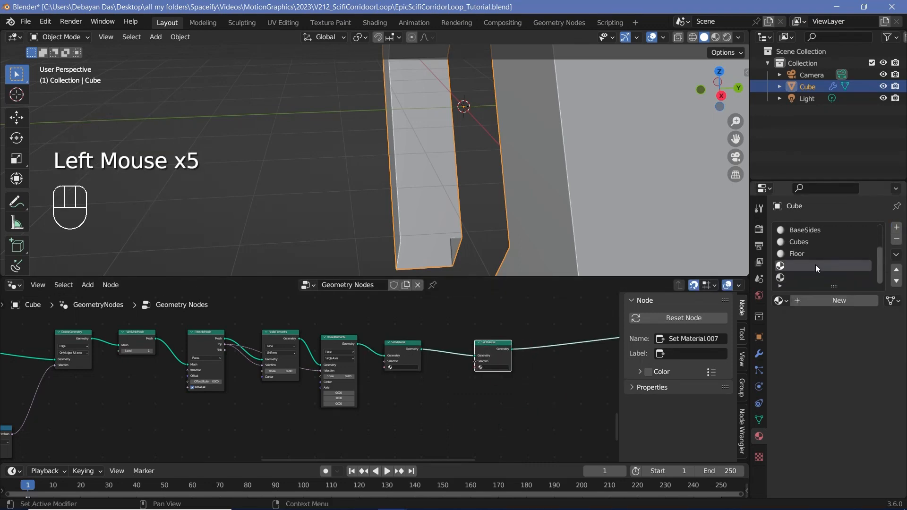
left_click(822, 302)
left_click(821, 300)
type("S")
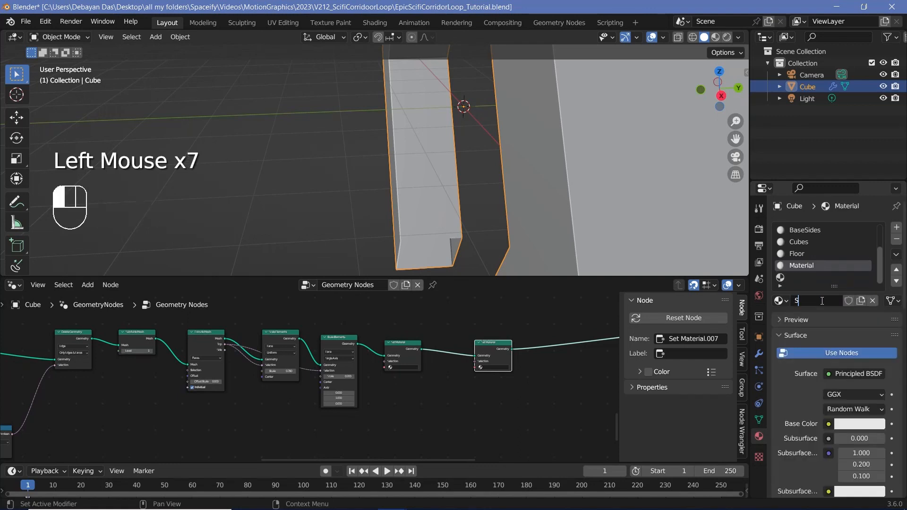
type("eparatorPanels")
key("Return")
- Create a material named SeparatorLights in the remaining empty slot
left_click(800, 279)
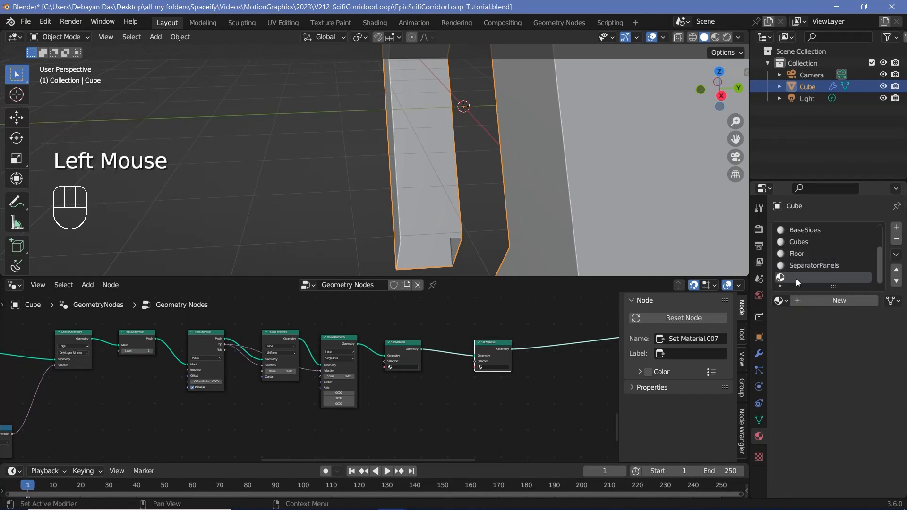
left_click(820, 301)
left_click(809, 303)
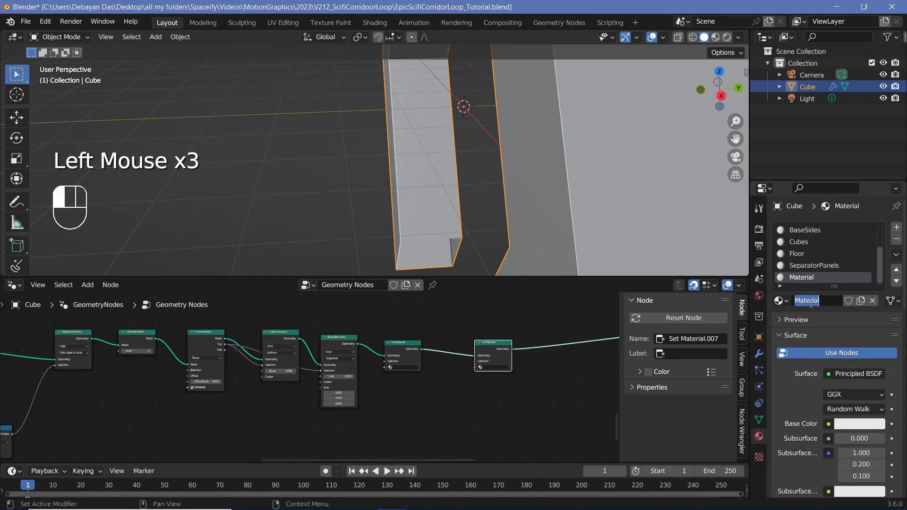
type("SeparatorLights")
key("Return")
- Assign the SeparatorPanels material in the first of the two new Set Material nodes
scroll(425, 385, "up", 4)
middle_click_drag(415, 385, 428, 387)
scroll(427, 387, "up", 1)
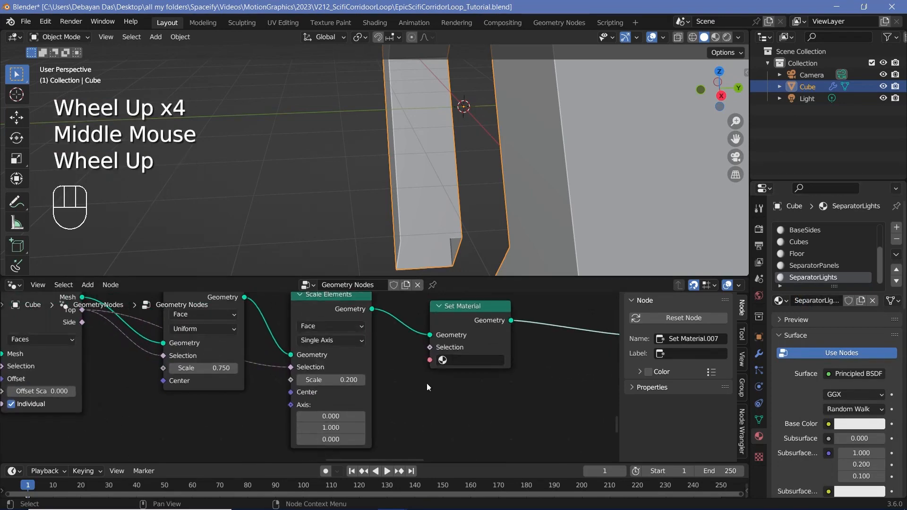
left_click(461, 361)
left_click(466, 446)
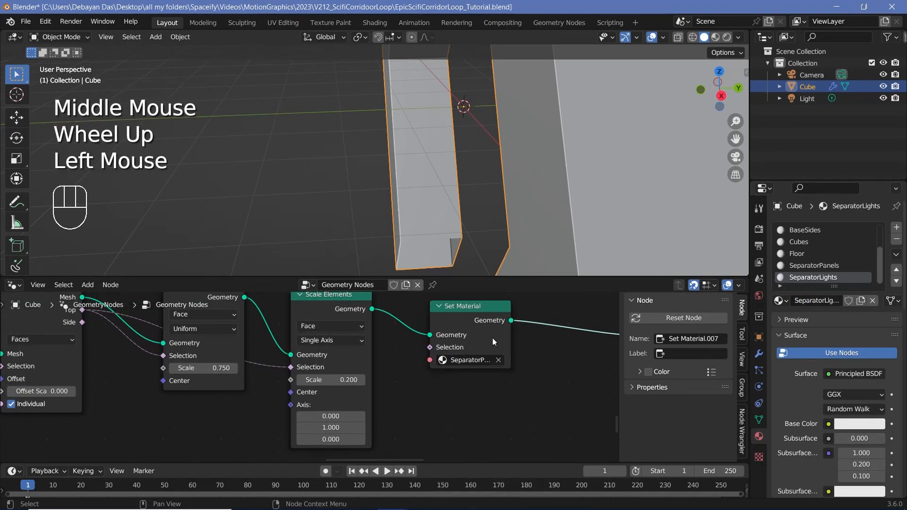
- Assign the SeparatorLights material in the second of the two new Set Material nodes
scroll(492, 378, "down", 2)
middle_click_drag(494, 379, 520, 380)
scroll(520, 381, "up", 2)
left_click(528, 380)
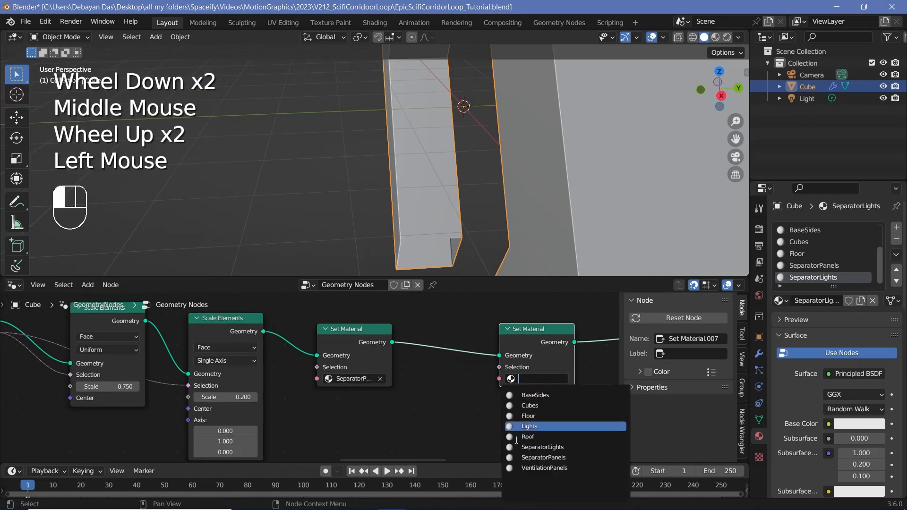
left_click(542, 447)
- Link Extrude Mesh's Top output to the Selection of the SeparatorLights Set Material node
scroll(452, 374, "down", 2)
middle_click_drag(452, 373, 473, 379)
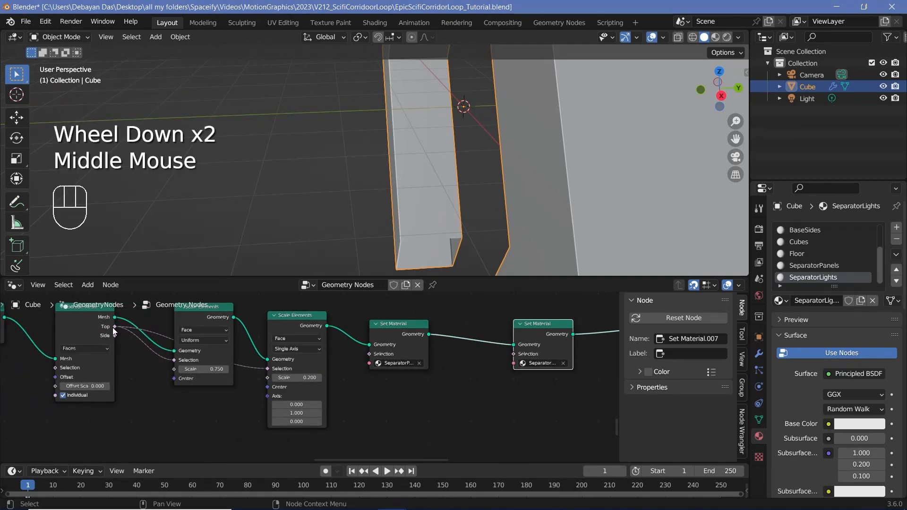
left_click_drag(114, 327, 514, 354)
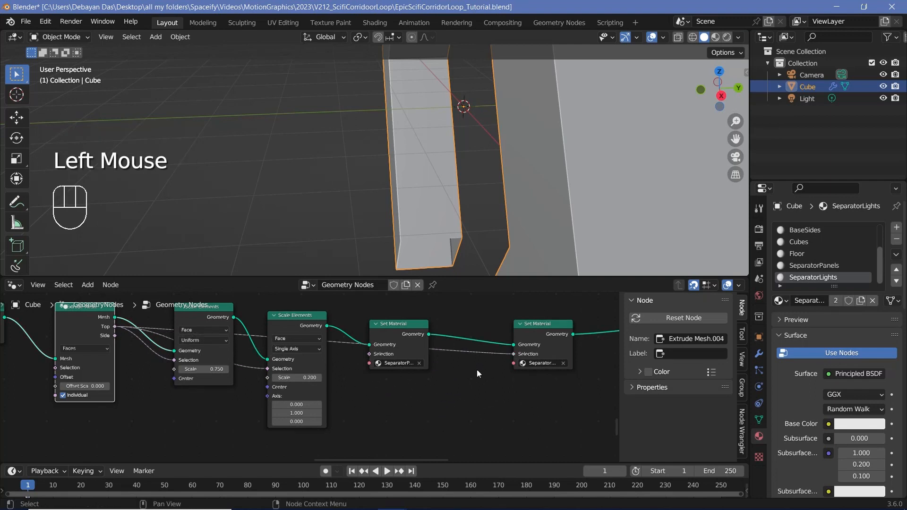
- Inspect the scaled panel faces on the rims in wireframe shading with X-ray turned off
middle_click_drag(486, 245, 579, 181)
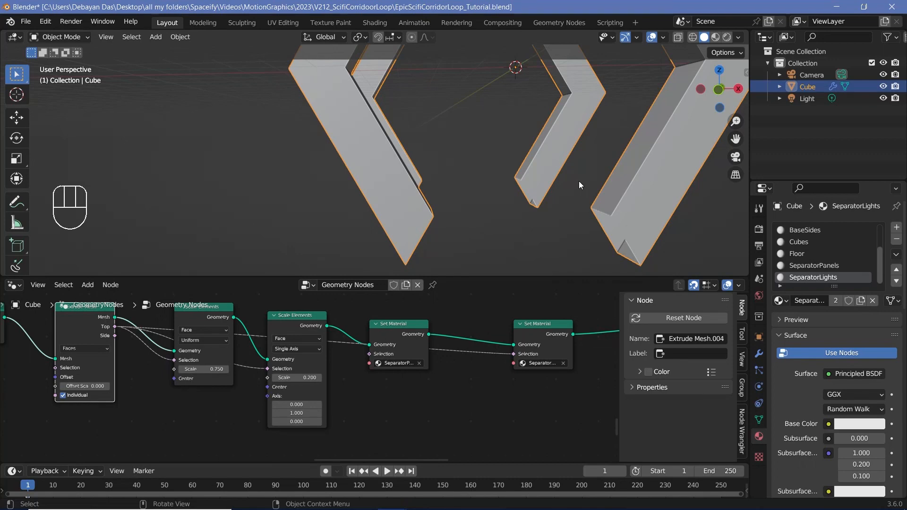
left_click(692, 37)
middle_click_drag(436, 188, 442, 160, "shift")
scroll(475, 169, "up", 2)
middle_click_drag(439, 125, 480, 91)
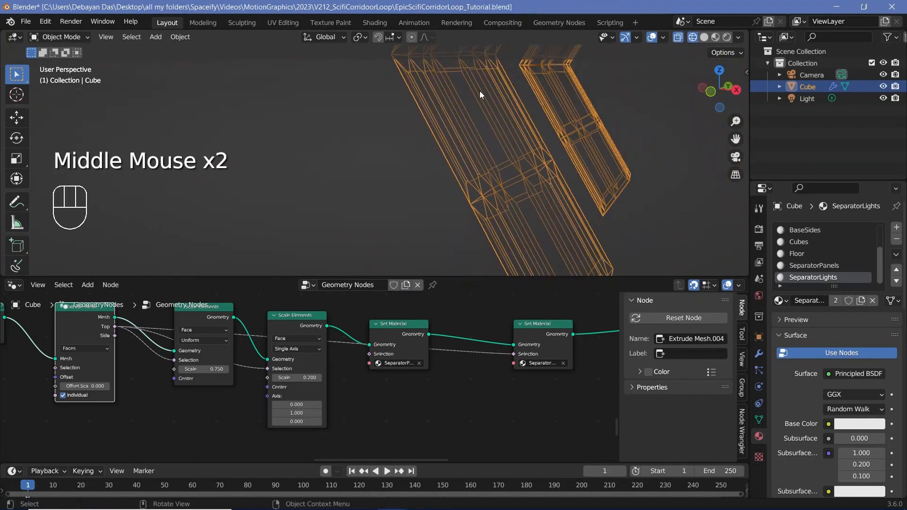
left_click(679, 39)
middle_click_drag(545, 113, 475, 110)
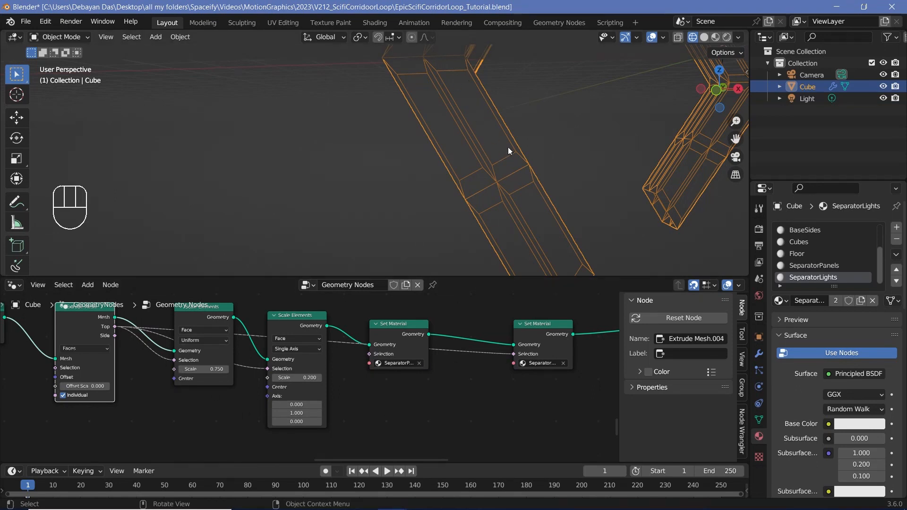
mouse_move(485, 114)
middle_mouse_down()
mouse_move(514, 140)
mouse_move(453, 148)
mouse_move(491, 128)
middle_mouse_up()
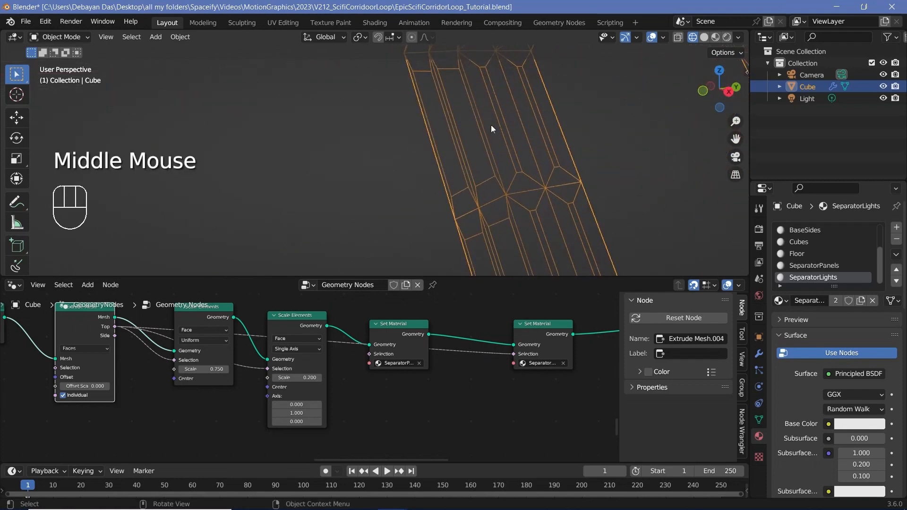
- Switch the viewport to solid shading and examine the front faces of the hexagonal rims
left_click(705, 36)
scroll(503, 185, "down", 8)
mouse_move(503, 186)
middle_mouse_down()
mouse_move(582, 184)
mouse_move(406, 206)
mouse_move(411, 224)
mouse_move(350, 231)
mouse_move(393, 211)
middle_mouse_up()
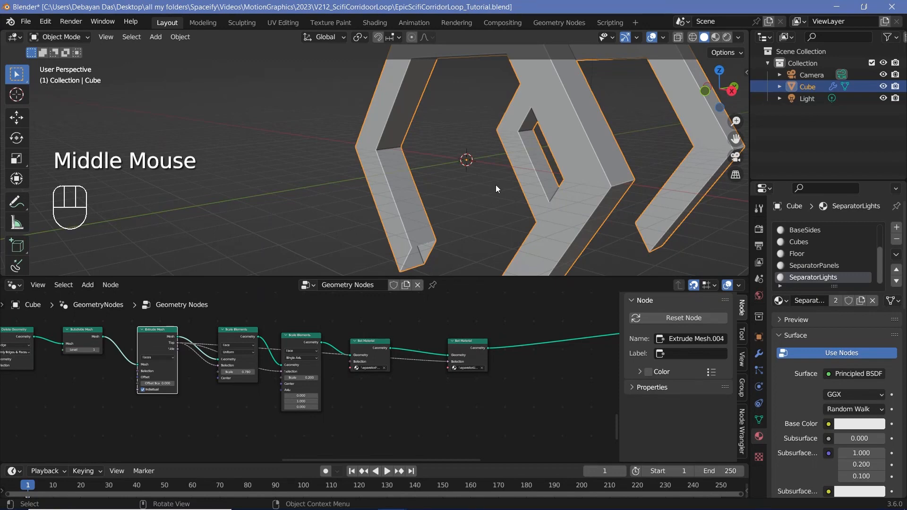
middle_click_drag(495, 188, 416, 205)
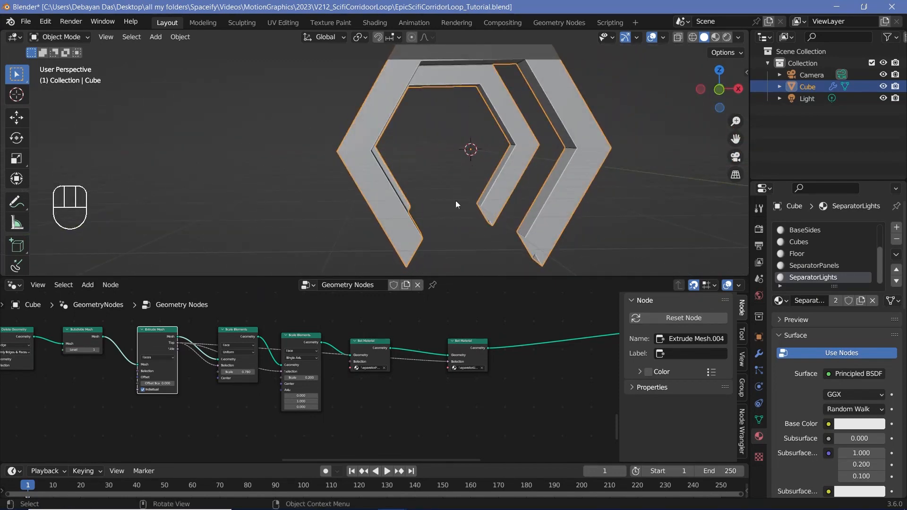
middle_click_drag(462, 213, 405, 200)
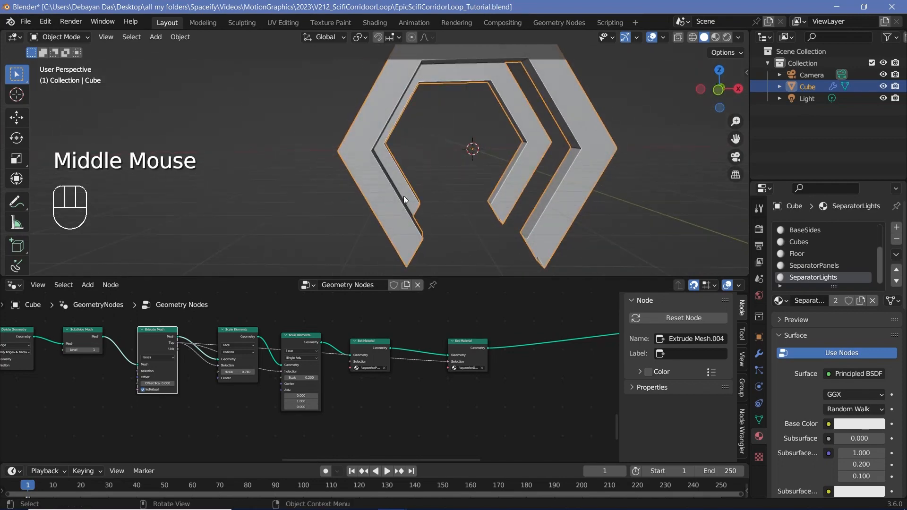
- Sketch an annotation arrow at the front rim's inner edge to show a face direction and erase it
key("e")
left_click_drag(401, 184, 446, 169)
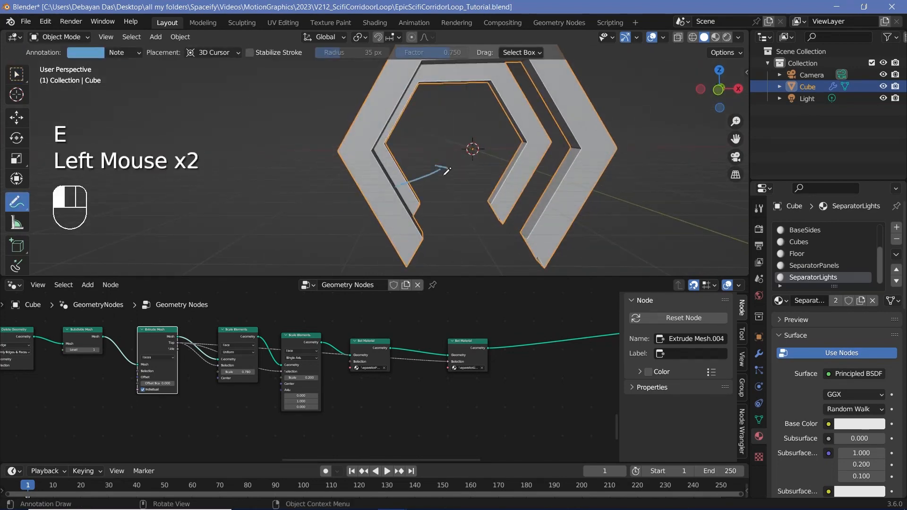
middle_click_drag(452, 171, 379, 189)
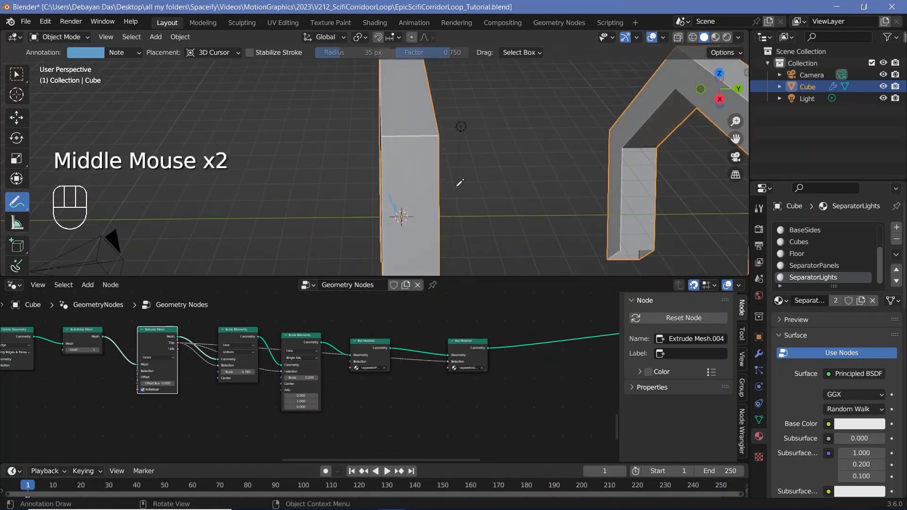
middle_click_drag(399, 219, 446, 191)
left_click_drag(446, 191, 403, 196, "ctrl")
middle_click_drag(403, 197, 497, 180)
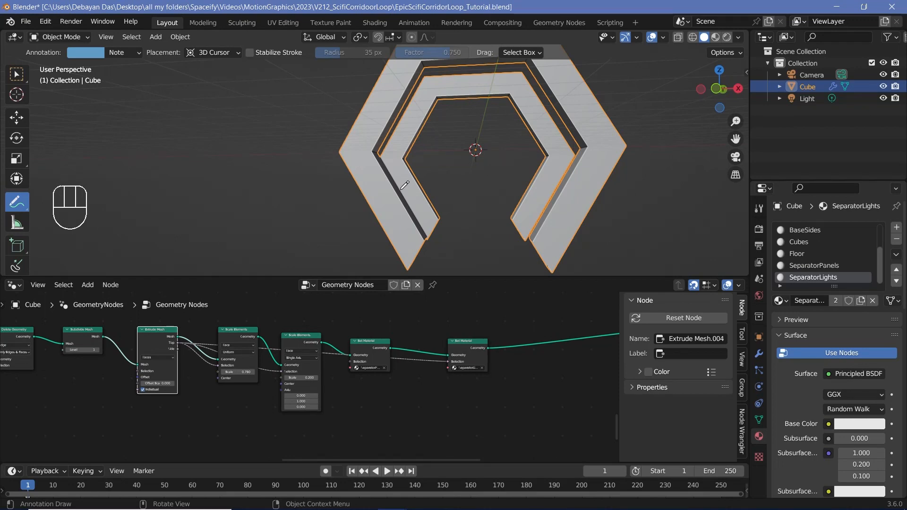
- Return to the selection tool and add a Normal node below the Scale Elements nodes
key("w")
scroll(410, 389, "up", 2)
key("shift+a")
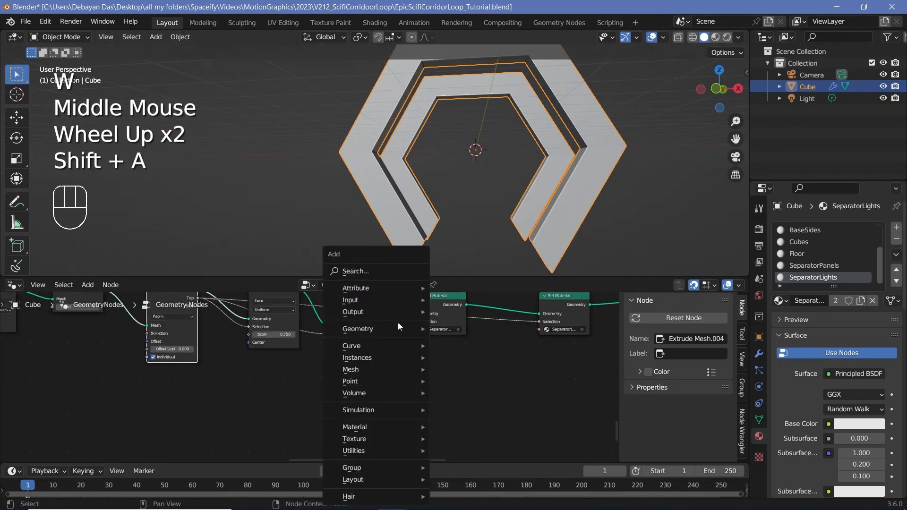
left_click(386, 269)
type("nor")
key("Return")
left_click(271, 417)
- Add a Vector Math node beside the Normal node and set its operation to Dot Product
key("shift+a")
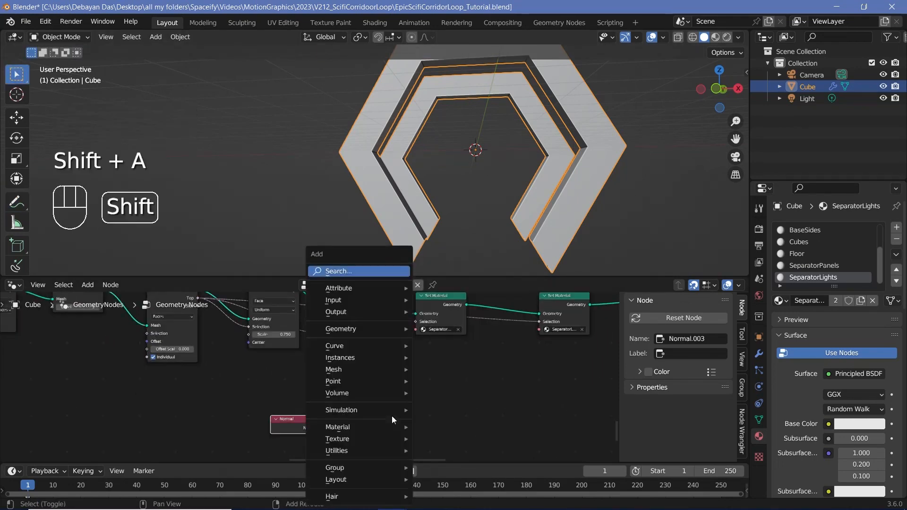
left_click(355, 274)
type("vec")
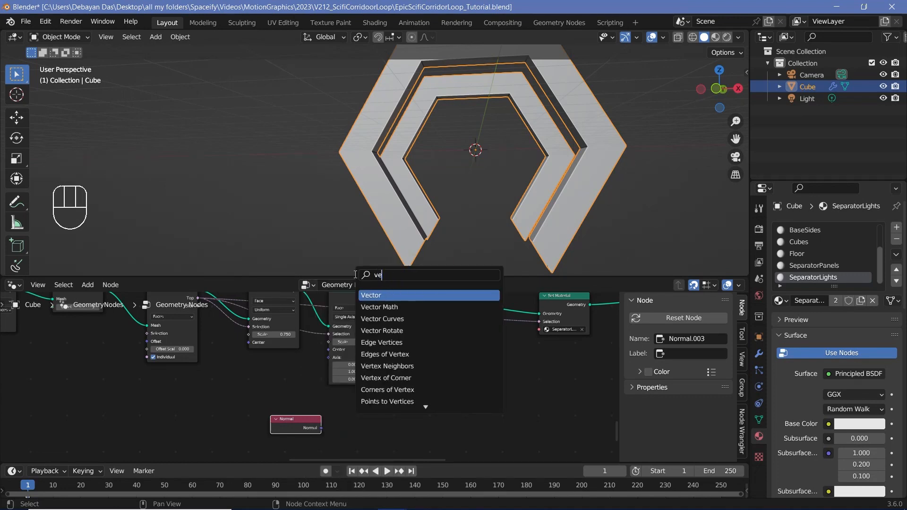
key("Return")
left_click(356, 430)
left_click(356, 427)
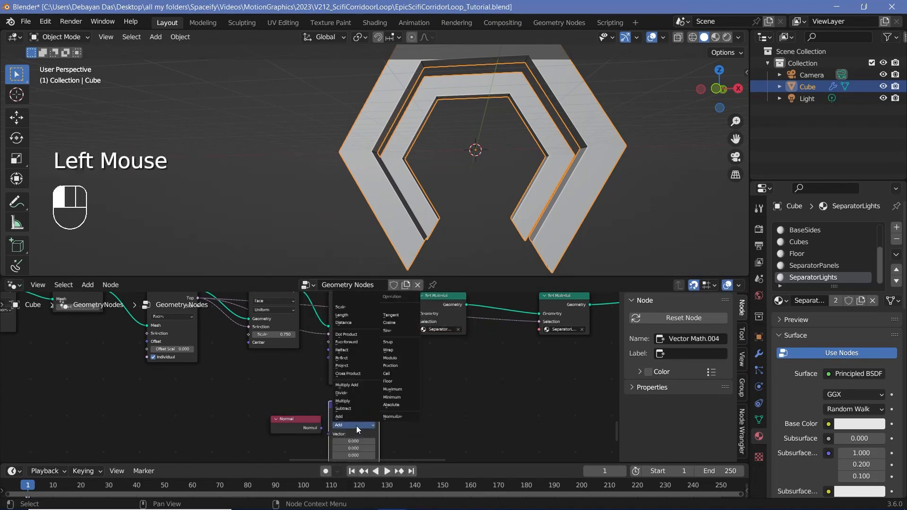
left_click(356, 424)
- Link the Normal output to the Dot Product's first Vector input and arrange the two nodes side by side
middle_click_drag(343, 426, 327, 395)
scroll(326, 395, "up", 2)
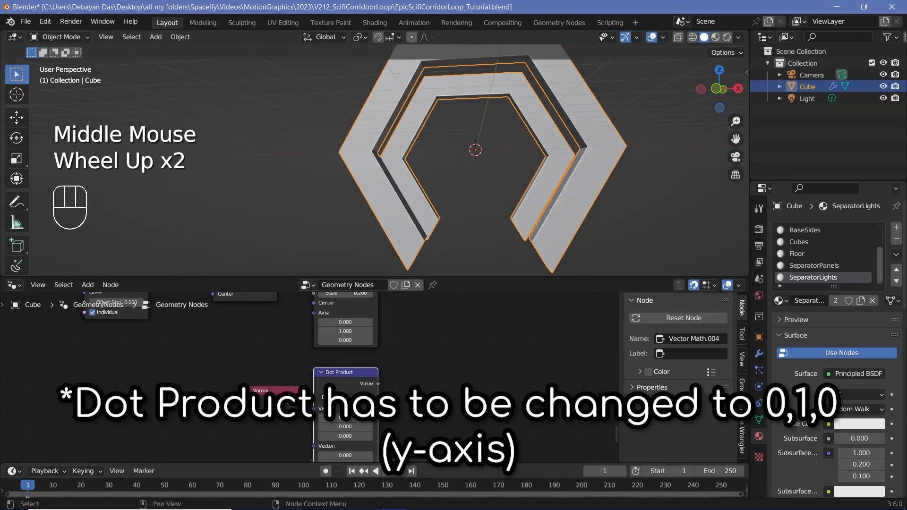
left_click_drag(303, 402, 314, 409)
scroll(315, 409, "down", 2)
middle_click_drag(315, 409, 280, 417)
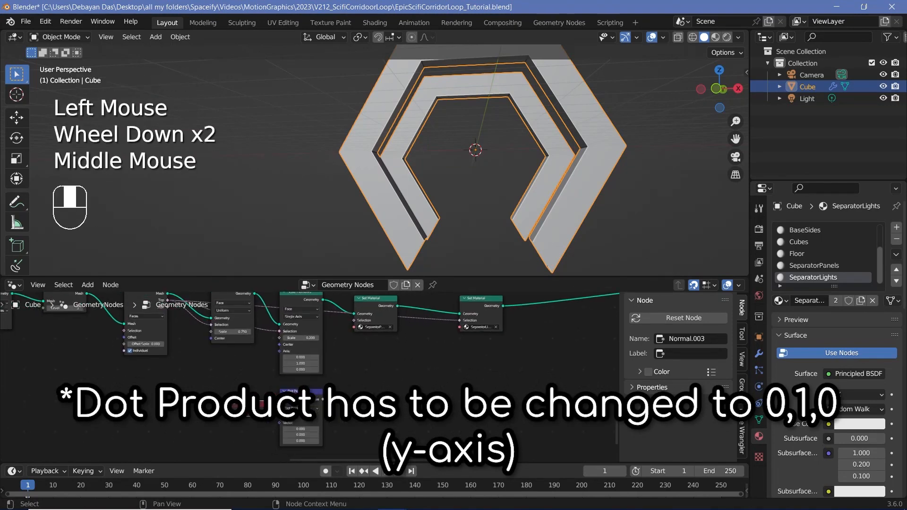
left_click_drag(224, 395, 276, 392)
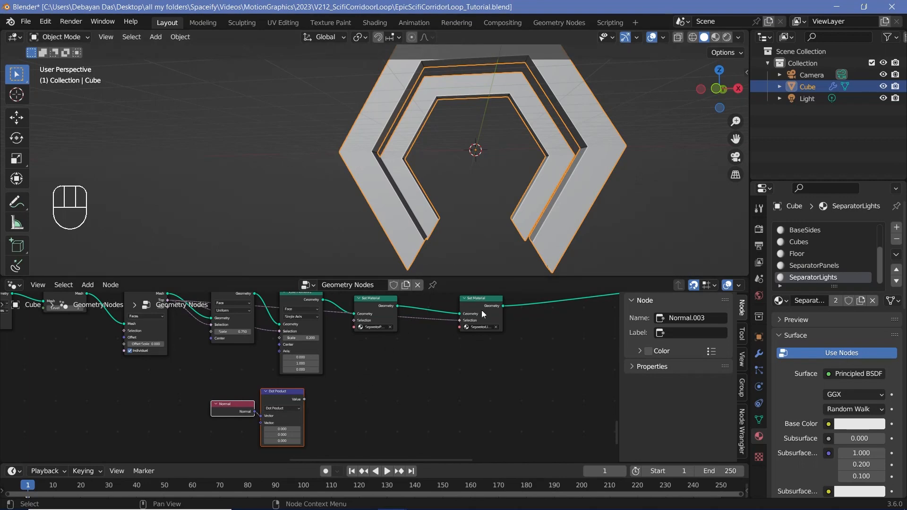
- Add a Float Compare node set to Equal and link the Dot Product's Value to its A input
key("shift+a")
left_click(331, 274)
type("greater")
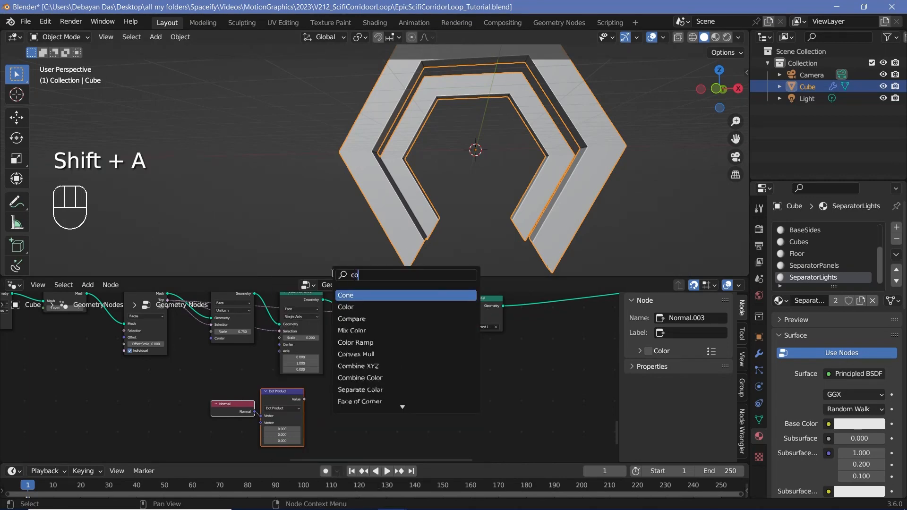
key("Return")
left_click(345, 412)
scroll(344, 412, "up", 3)
middle_click_drag(356, 422, 351, 389)
scroll(351, 390, "up", 2)
left_click(351, 389)
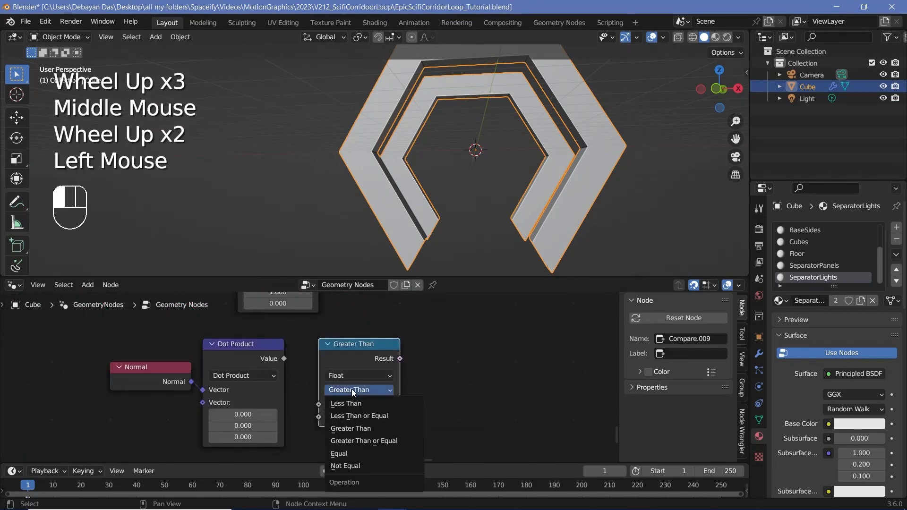
left_click(347, 455)
middle_click_drag(274, 344, 291, 337)
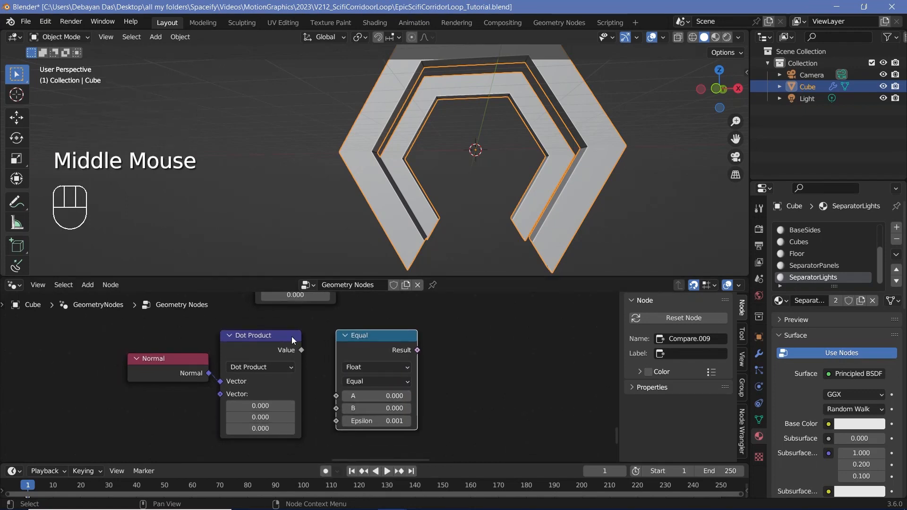
left_click_drag(302, 347, 336, 396)
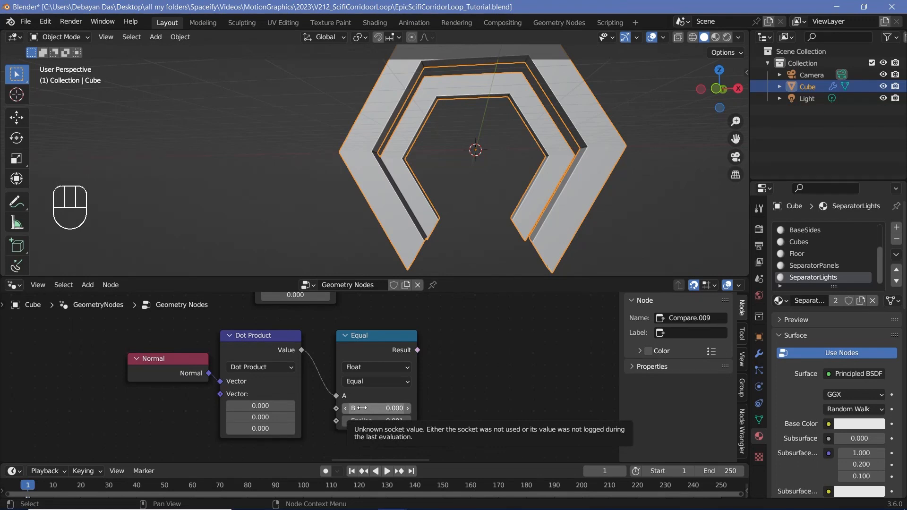
- Insert a Boolean Math node set to And on the Selection link of the SeparatorLights Set Material node
scroll(427, 343, "down", 2)
middle_click_drag(427, 344, 389, 419)
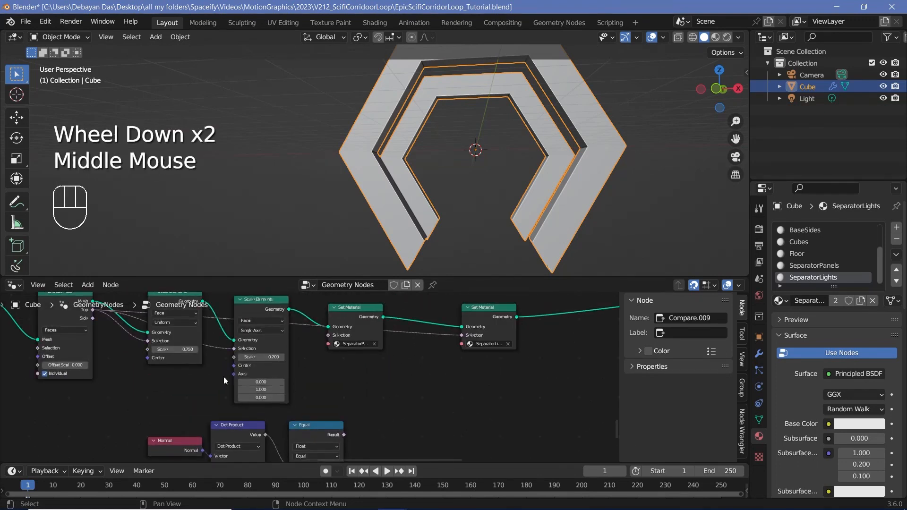
key("shift+a")
type("ve")
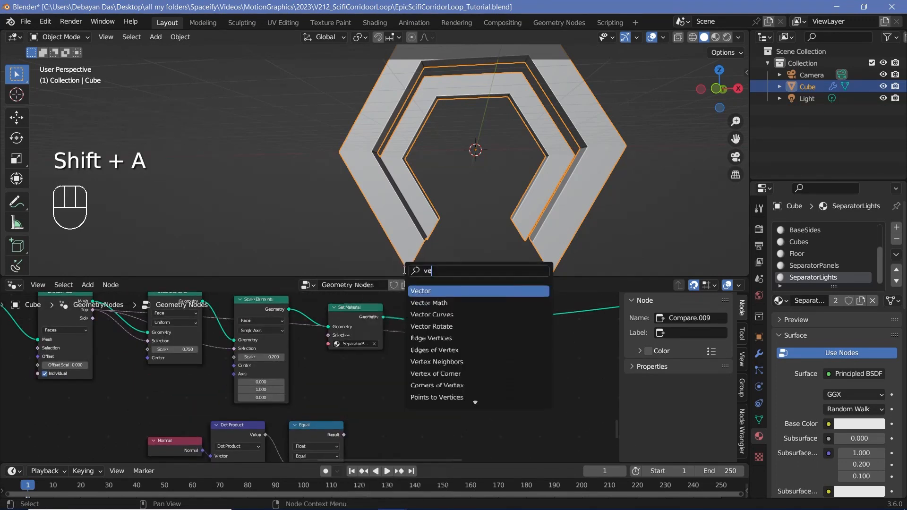
key("BackSpace")
type("bo")
left_click(434, 302)
left_click(400, 335)
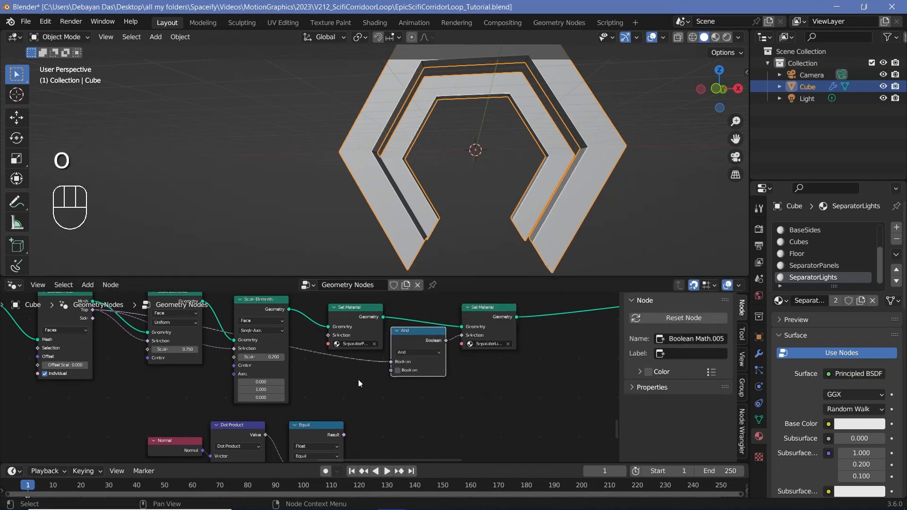
- Place the And node beside the Equal node and link Equal's Result to its free Boolean input
left_click_drag(399, 336, 400, 419)
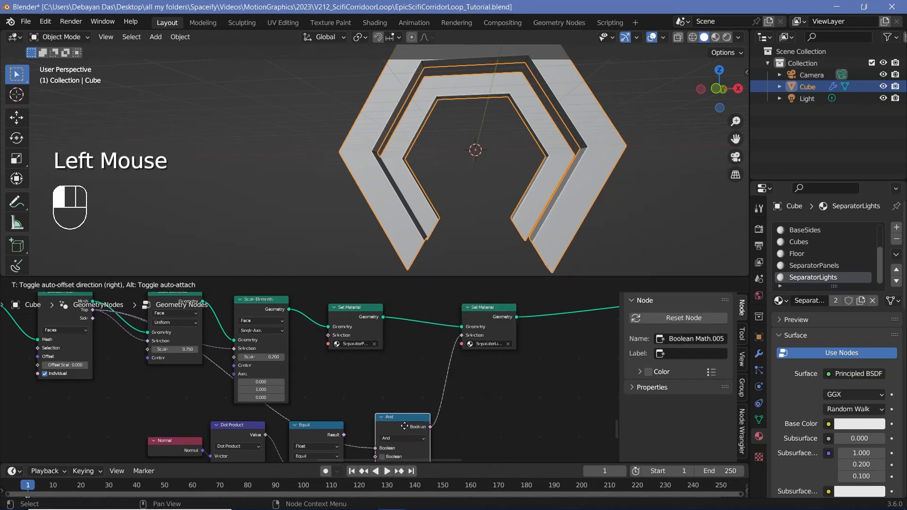
middle_click_drag(347, 436, 376, 372)
scroll(376, 373, "up", 2)
left_click_drag(373, 371, 410, 397)
middle_click_drag(475, 342, 368, 446)
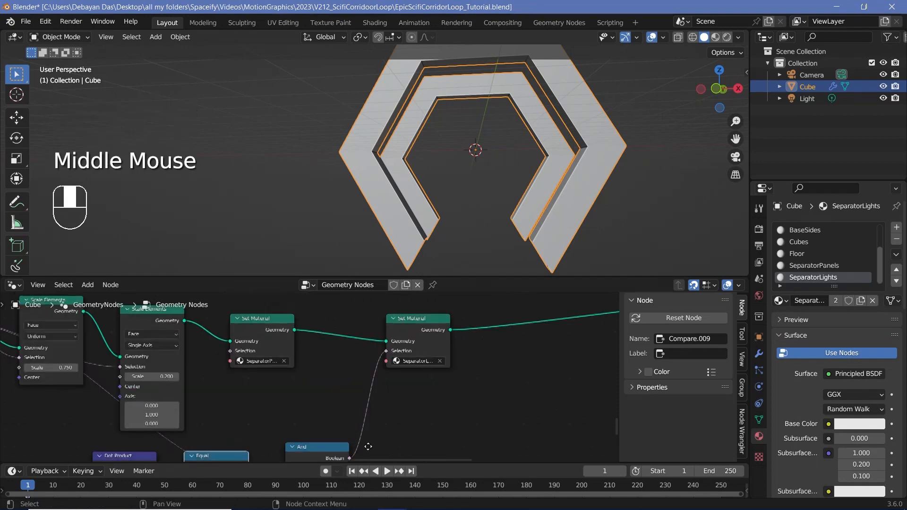
scroll(390, 342, "down", 2)
left_click(399, 342)
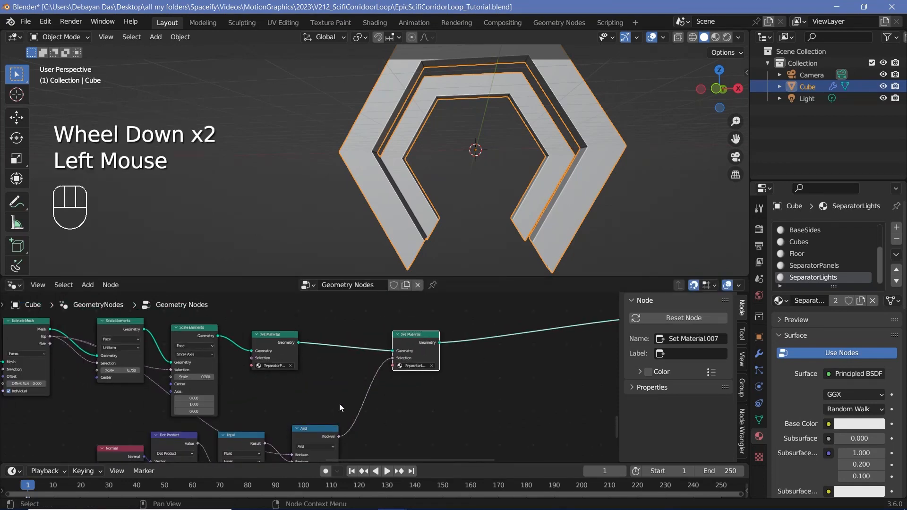
- Link the SeparatorLights Set Material geometry into the final Join Geometry node and connect that node to Group Output
middle_click_drag(510, 255, 520, 208)
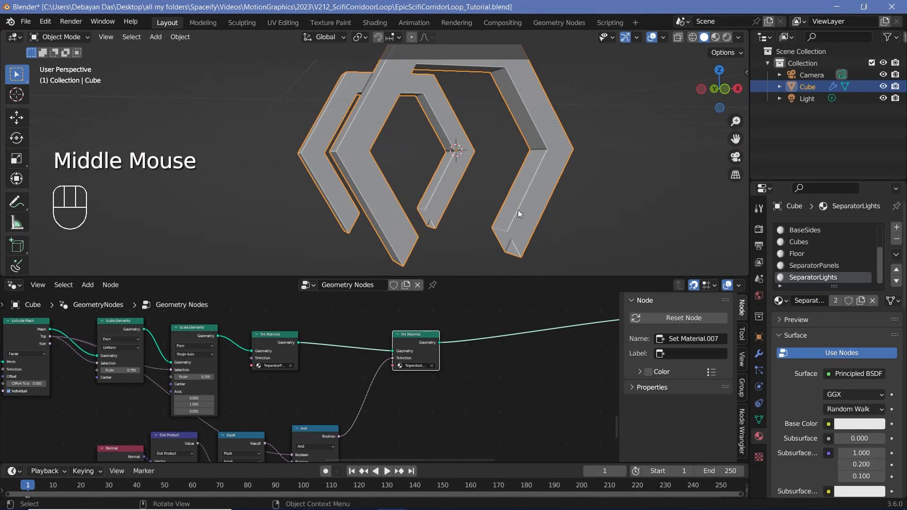
middle_click_drag(420, 71, 369, 203)
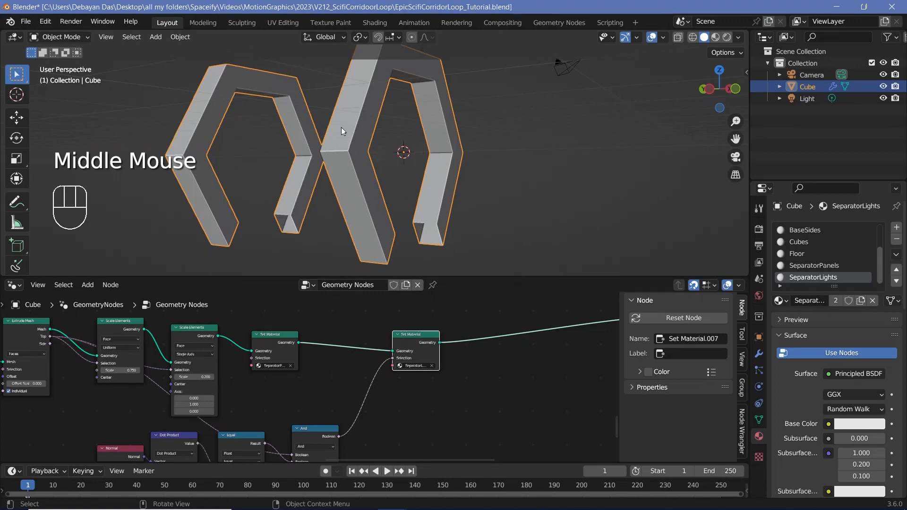
middle_click_drag(363, 135, 265, 131)
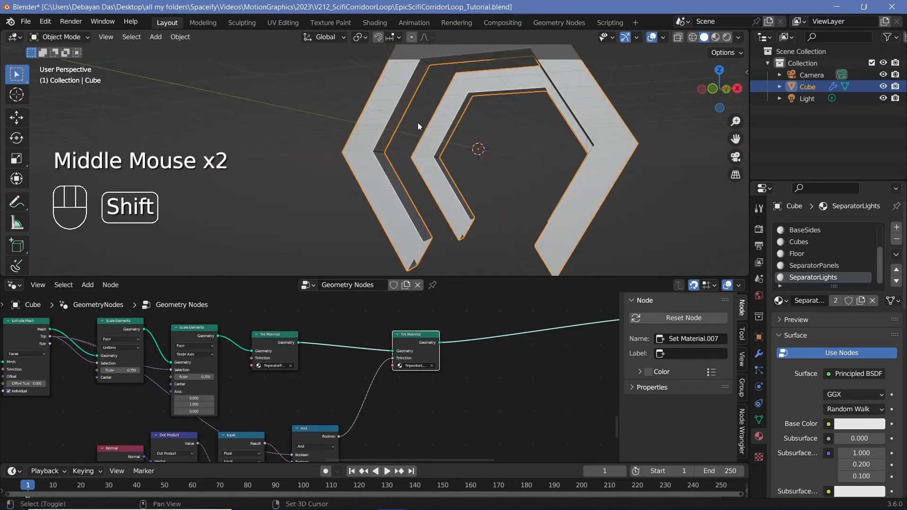
middle_click_drag(418, 124, 418, 127, "shift")
middle_click_drag(418, 127, 444, 147)
scroll(427, 130, "up", 2)
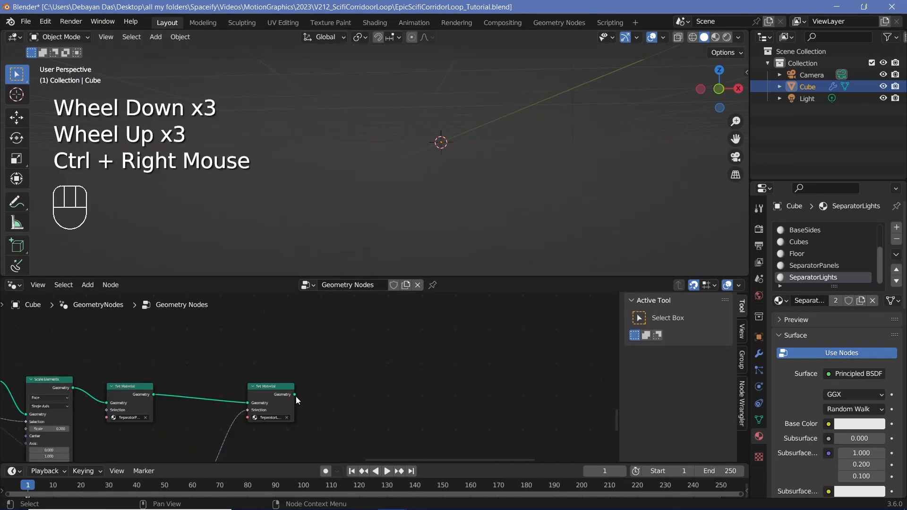
left_click_drag(294, 395, 447, 403)
scroll(446, 403, "down", 2)
middle_click_drag(446, 404, 366, 367)
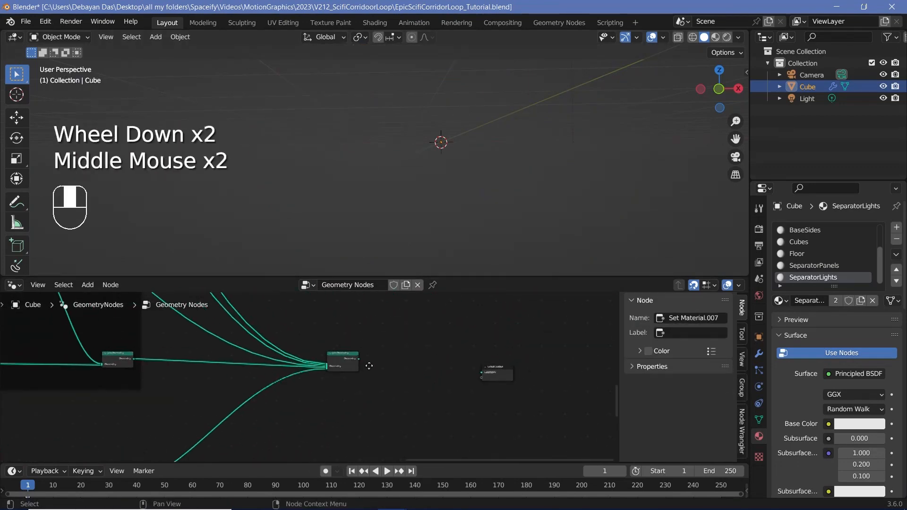
scroll(376, 359, "up", 2)
left_click_drag(371, 354, 527, 372)
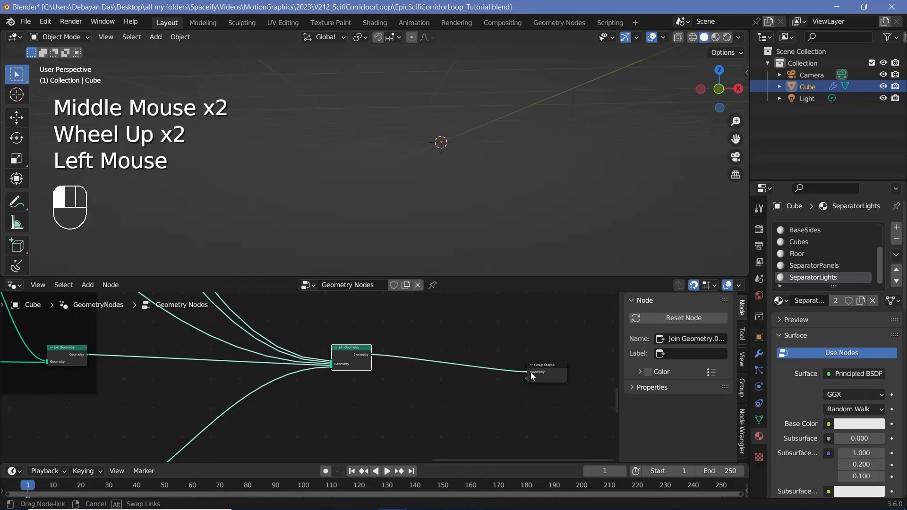
- Add a Bezier curve object at the centre of the complete corridor
middle_click_drag(463, 182, 397, 194, "shift")
scroll(388, 151, "up", 1)
scroll(388, 151, "down", 1)
scroll(412, 165, "down", 2)
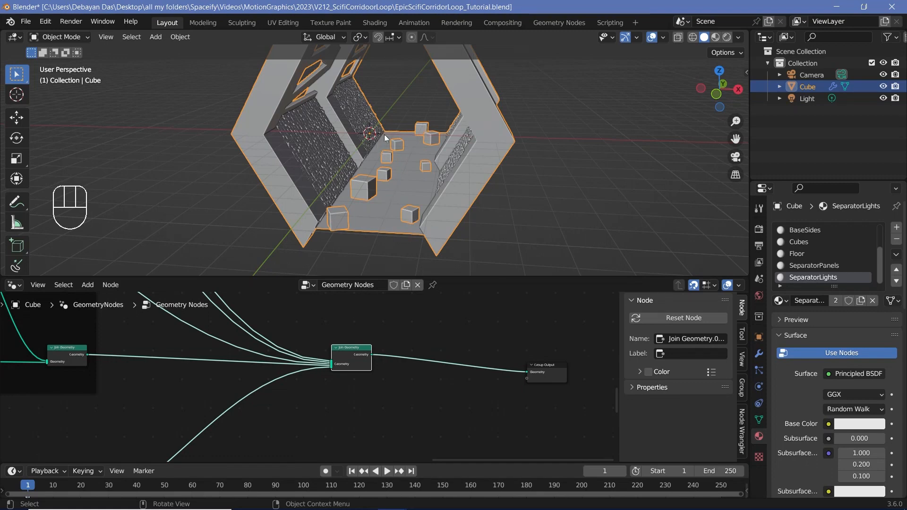
middle_click_drag(421, 135, 395, 209)
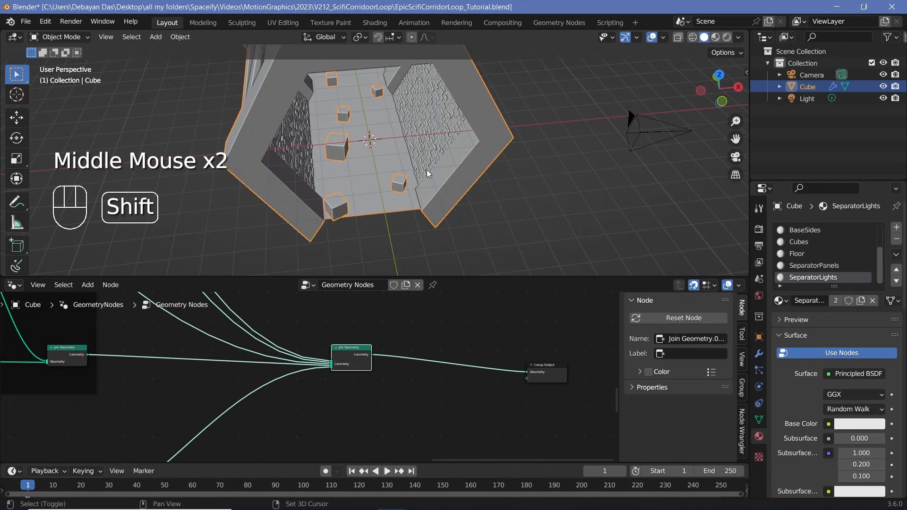
key("shift+a")
mouse_move(426, 183)
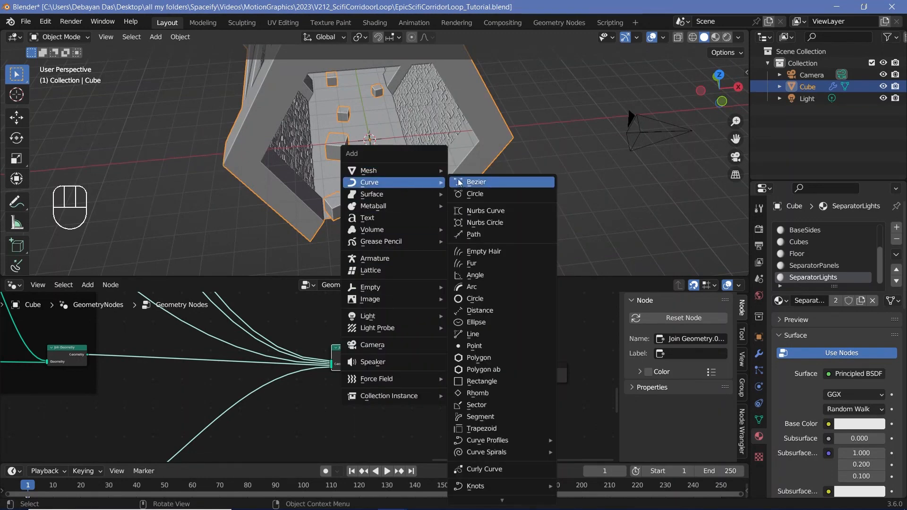
left_click(462, 180)
- Rotate the Bezier curve about Z to run along the Y axis and turn on X-ray in the viewport
key("r")
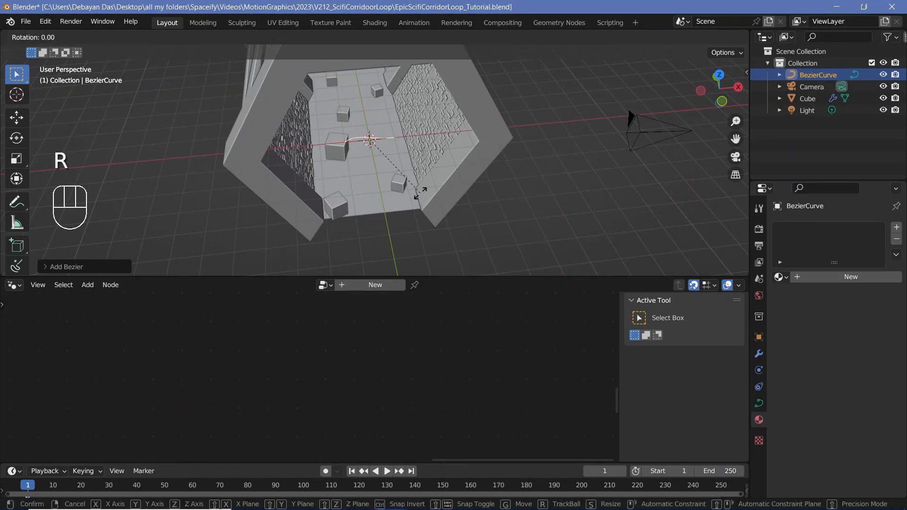
key("z")
left_click(421, 193)
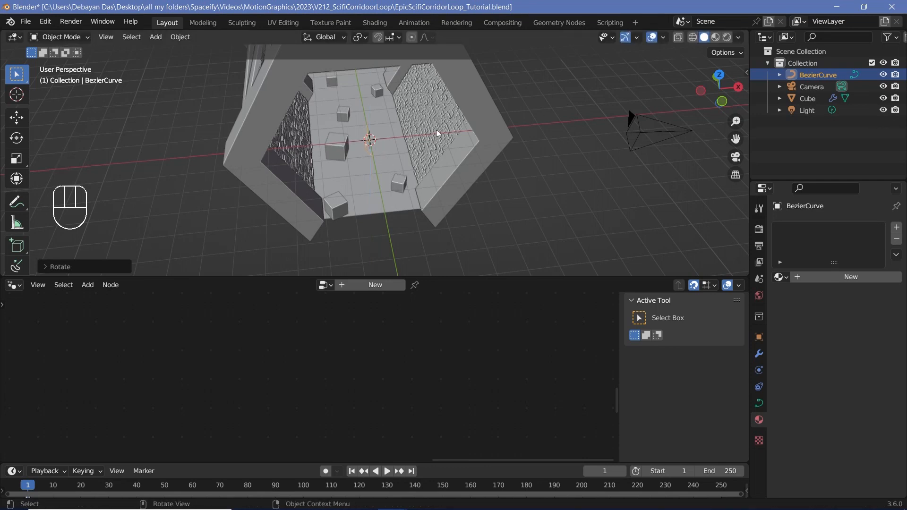
left_click(678, 38)
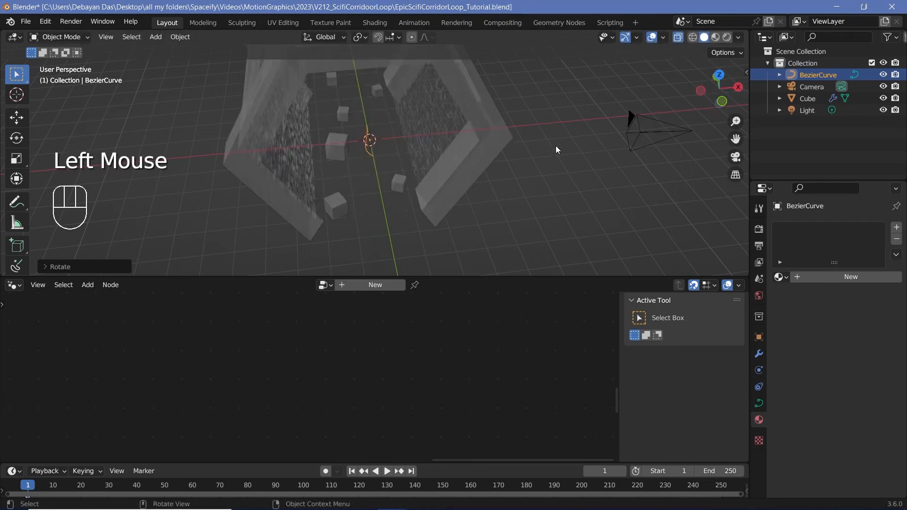
- In top view, move the Bezier curve along Y until its near end sits on the X axis at the corridor's entrance
key("KP_7")
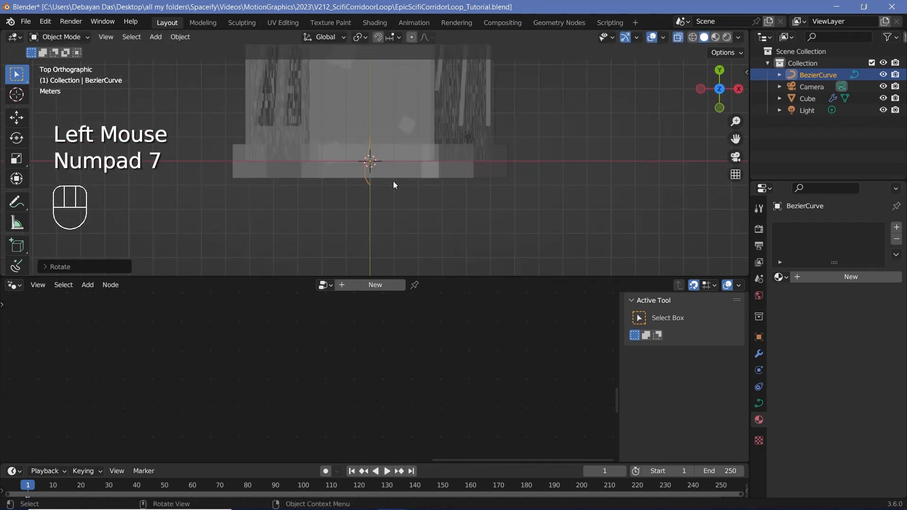
key("g")
key("y")
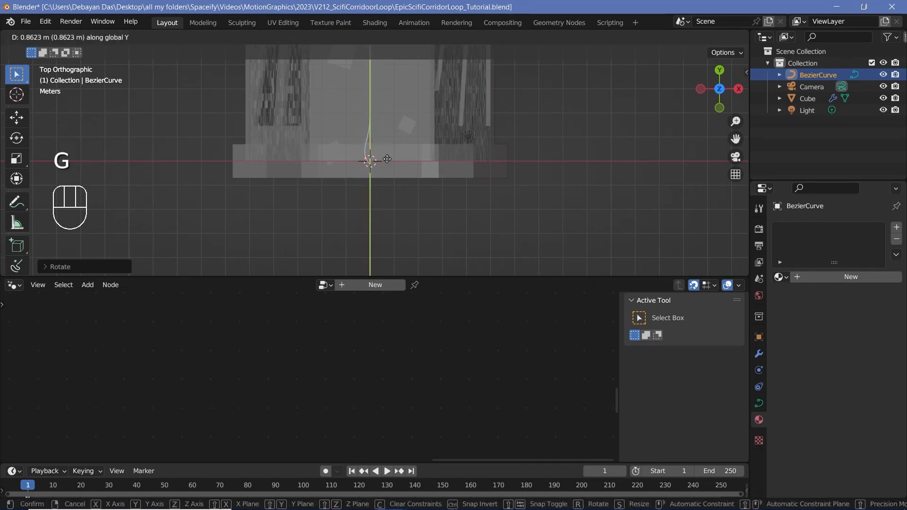
left_click(385, 159)
scroll(381, 159, "up", 4)
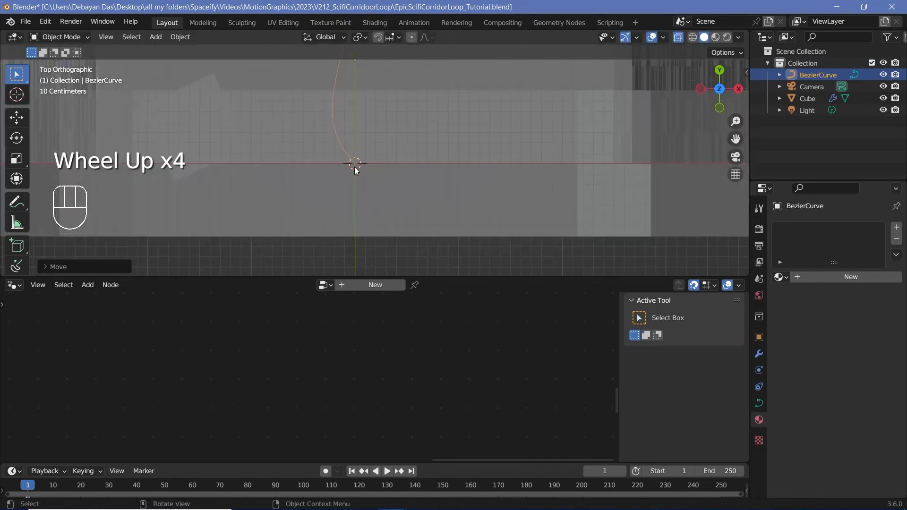
- Offset the Bezier curve along positive X, away from the corridor's centre line, using snapped increments
key("g")
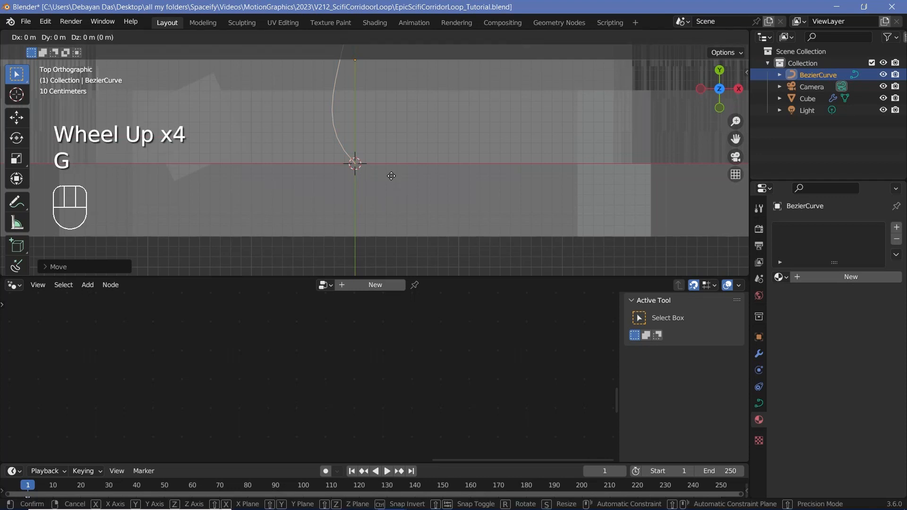
key("x")
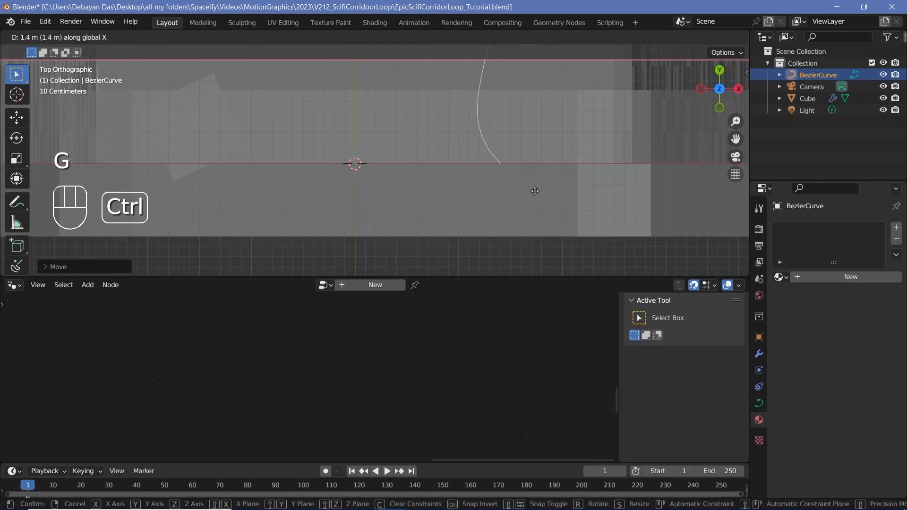
left_click(542, 195)
scroll(407, 193, "down", 2)
middle_click_drag(407, 193, 479, 191, "shift")
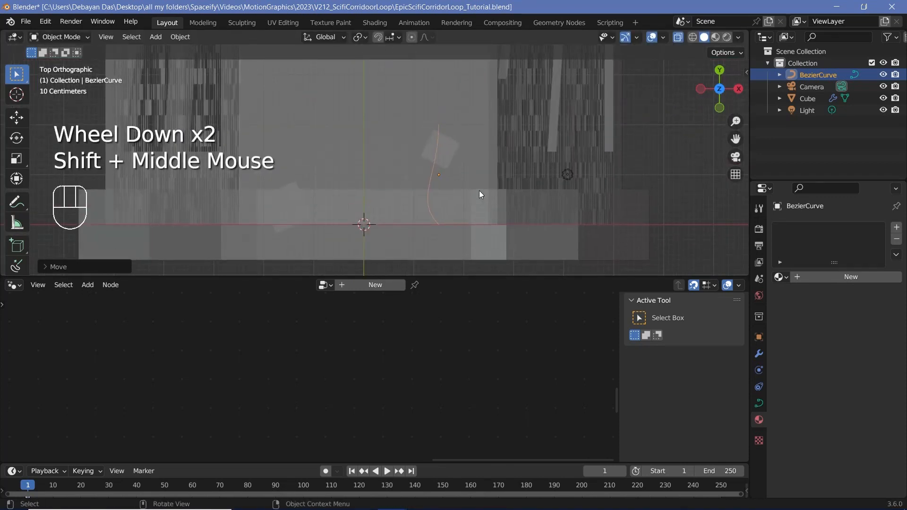
- Start editing the curve and move its far control point along Y to the corridor's far end
key("Tab")
left_click(439, 124)
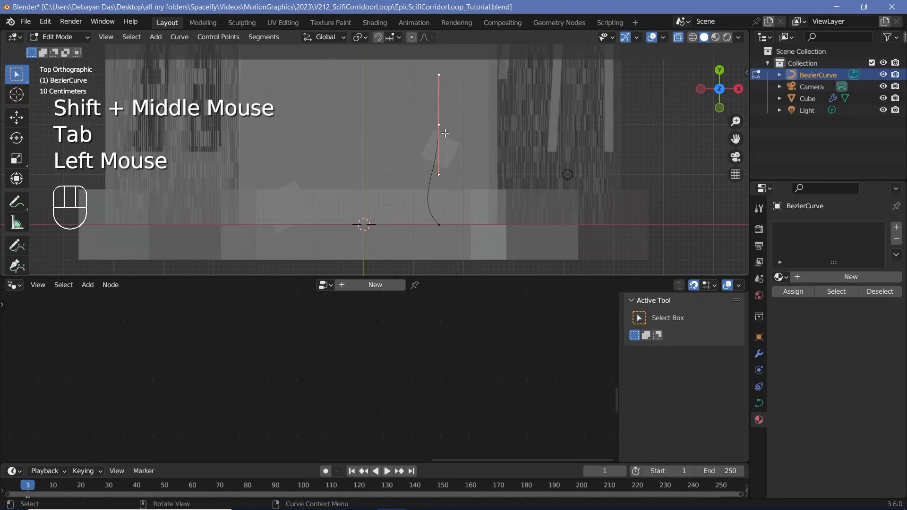
scroll(453, 146, "down", 2)
middle_click_drag(453, 145, 435, 256, "shift")
scroll(434, 255, "down", 1)
key("g")
key("y")
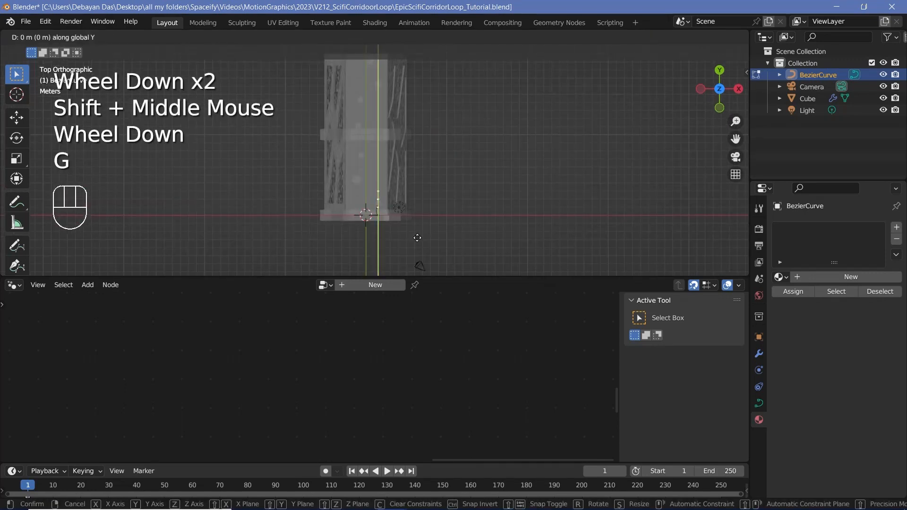
left_click(391, 92)
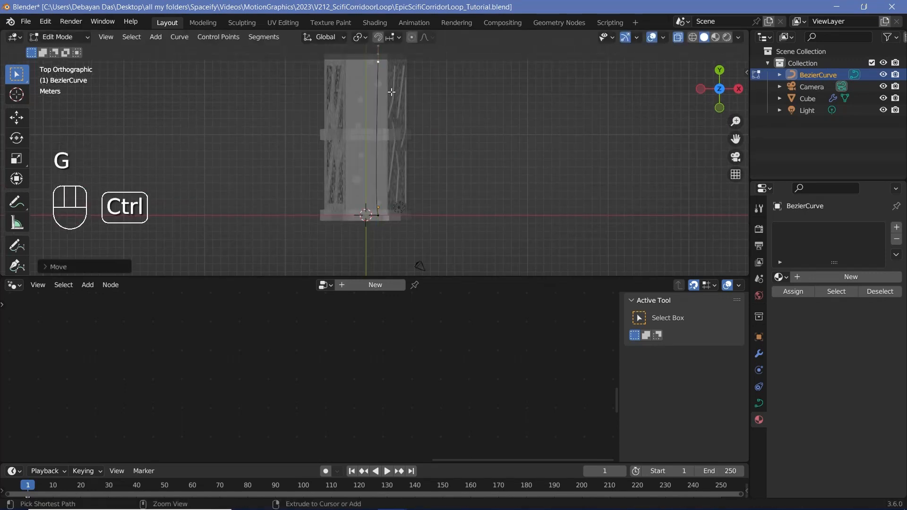
- Examine how the near and far ends of the curve line up with the corridor's two ends in top view
middle_click_drag(391, 92, 411, 223, "shift")
scroll(409, 191, "up", 2)
scroll(409, 191, "up", 2)
scroll(390, 192, "up", 2)
scroll(390, 192, "up", 1)
scroll(395, 203, "down", 1)
scroll(413, 265, "up", 3)
scroll(369, 188, "down", 2)
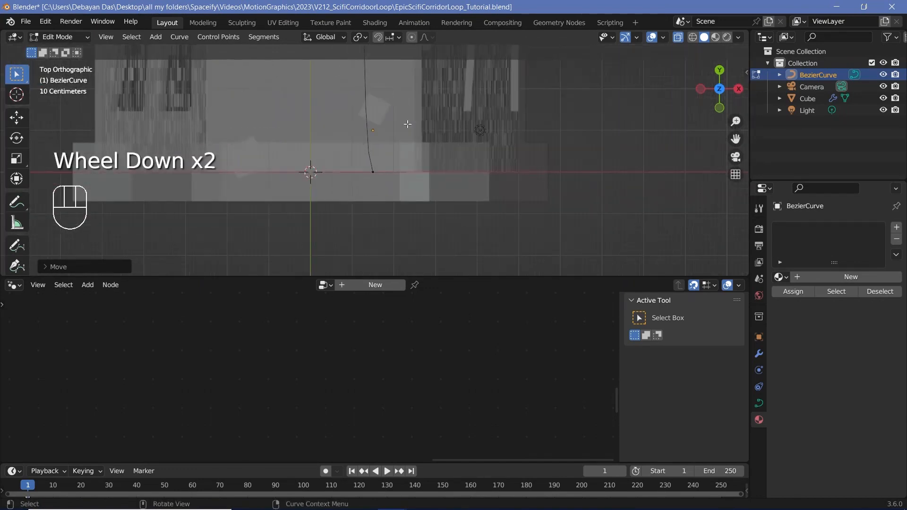
scroll(310, 170, "down", 1)
middle_click_drag(310, 170, 367, 163, "shift")
scroll(435, 232, "up", 2)
scroll(435, 233, "up", 3)
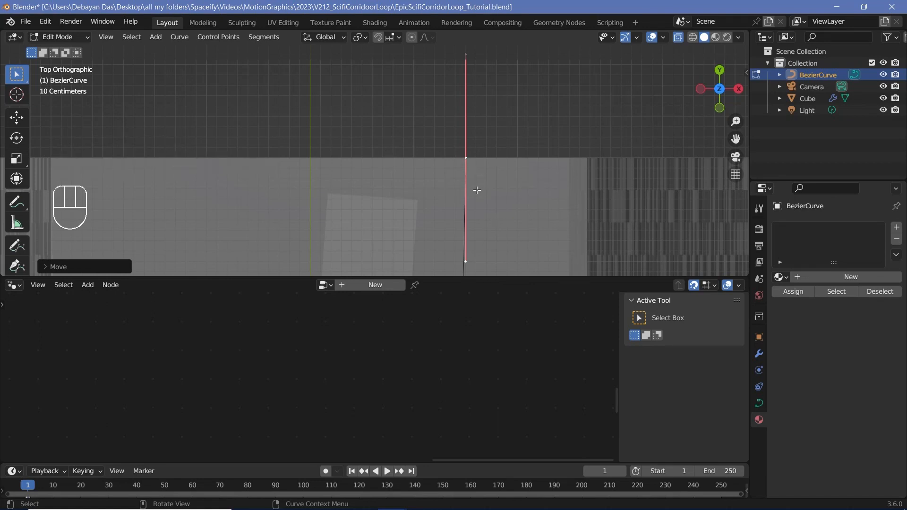
scroll(481, 192, "down", 7)
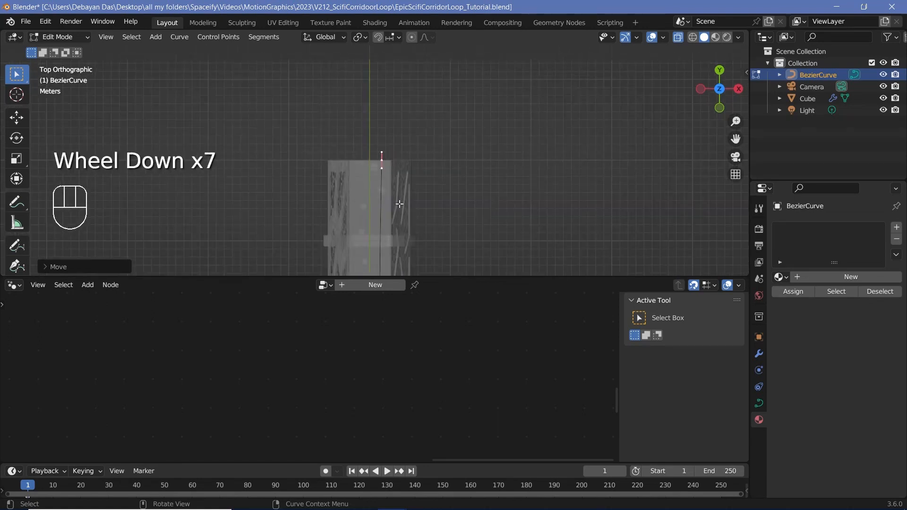
- Select all of the curve's control points and subdivide its segments three times
key("a")
middle_click_drag(400, 205, 433, 119, "shift")
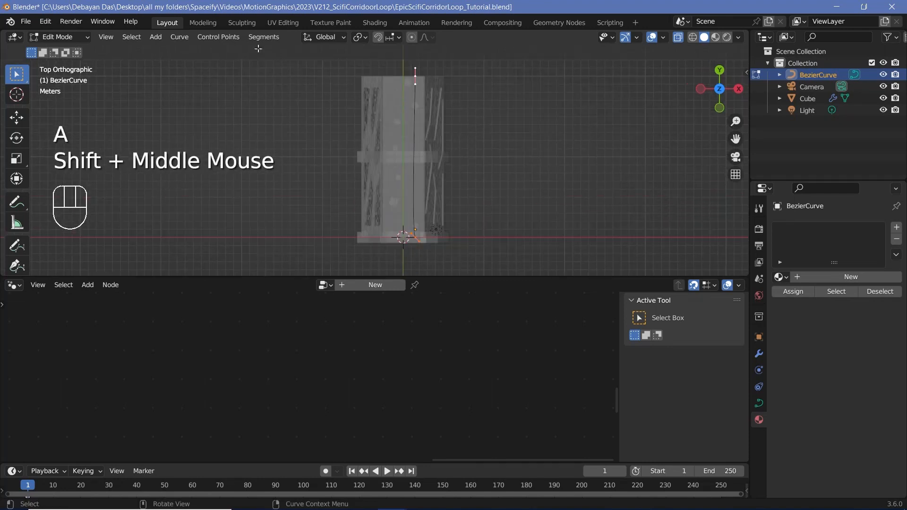
left_click(263, 38)
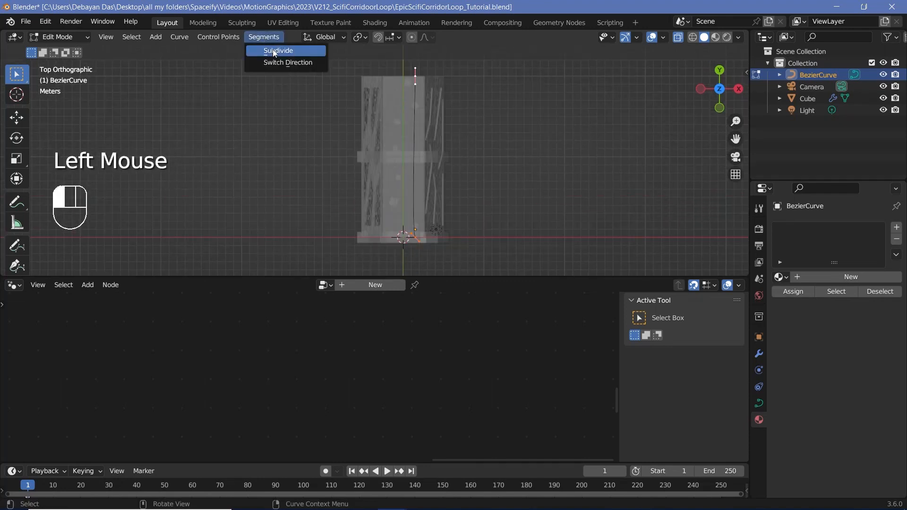
left_click(273, 49)
left_click(263, 37)
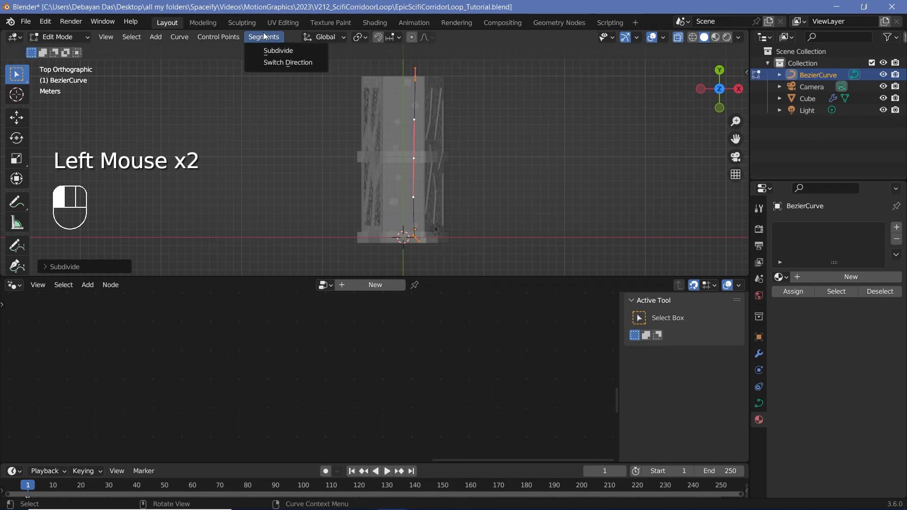
left_click(271, 47)
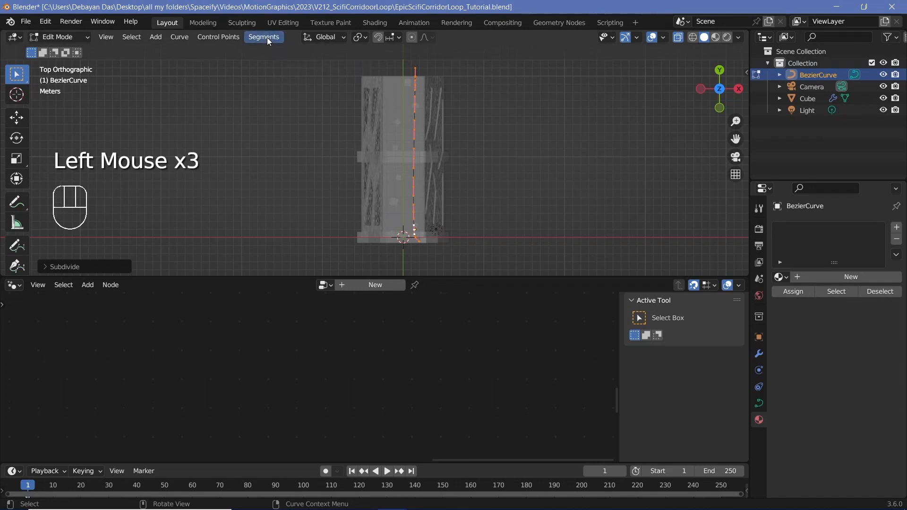
left_click(267, 38)
left_click(278, 51)
- Move the first control point after the curve's near end across to the corridor's centre line
scroll(461, 115, "up", 2)
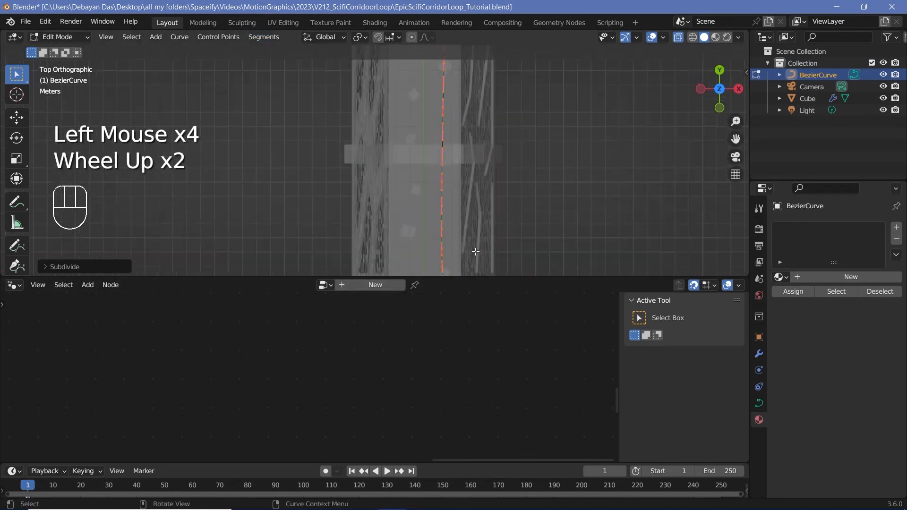
scroll(475, 251, "up", 2)
middle_click_drag(475, 251, 367, 114, "shift")
scroll(367, 114, "up", 3)
middle_click_drag(329, 81, 335, 64, "shift")
scroll(336, 64, "up", 1)
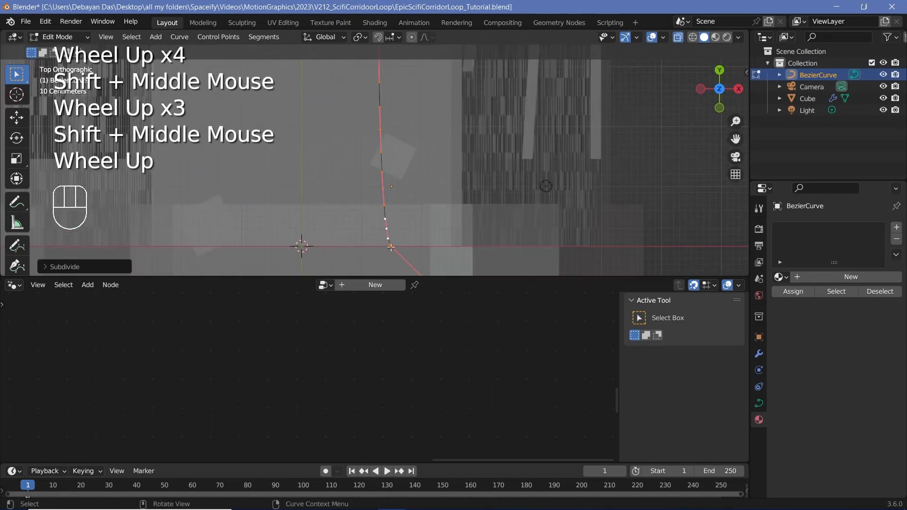
left_click(389, 226)
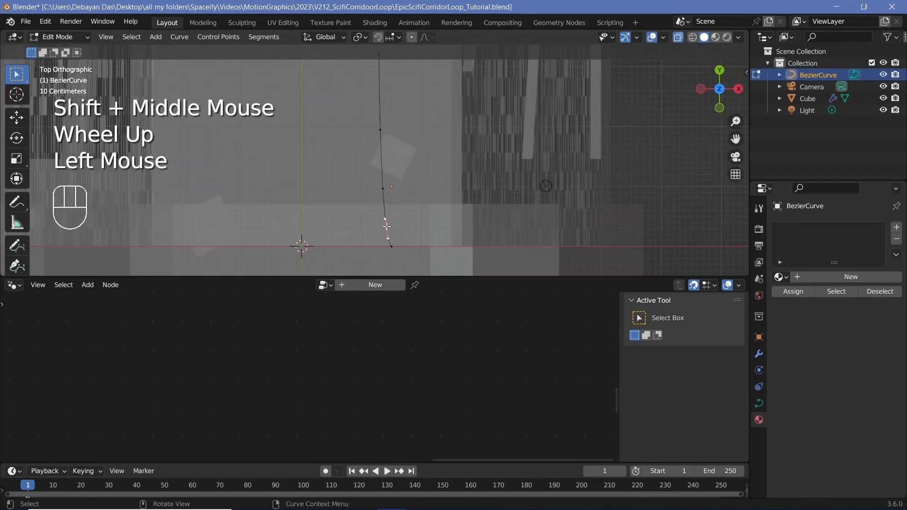
key("g")
left_click(307, 210)
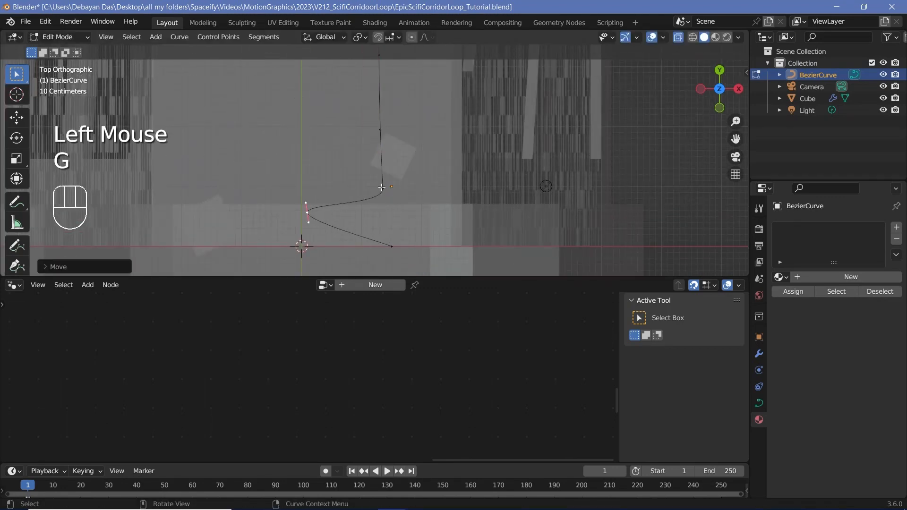
- Move the second interior control point forward onto the centre line, then rotate and enlarge its handles to round the bend
left_click(382, 188)
key("g")
left_click(335, 125)
key("r")
left_click(371, 194)
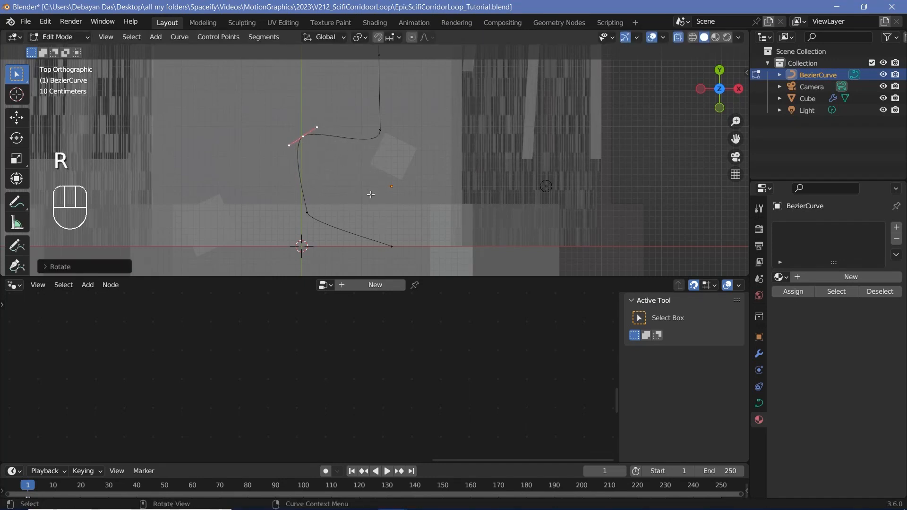
key("s")
left_click(435, 232)
- Rotate and enlarge the first interior control point's handles to smooth the curve's bend near the corridor entrance
left_click(314, 216)
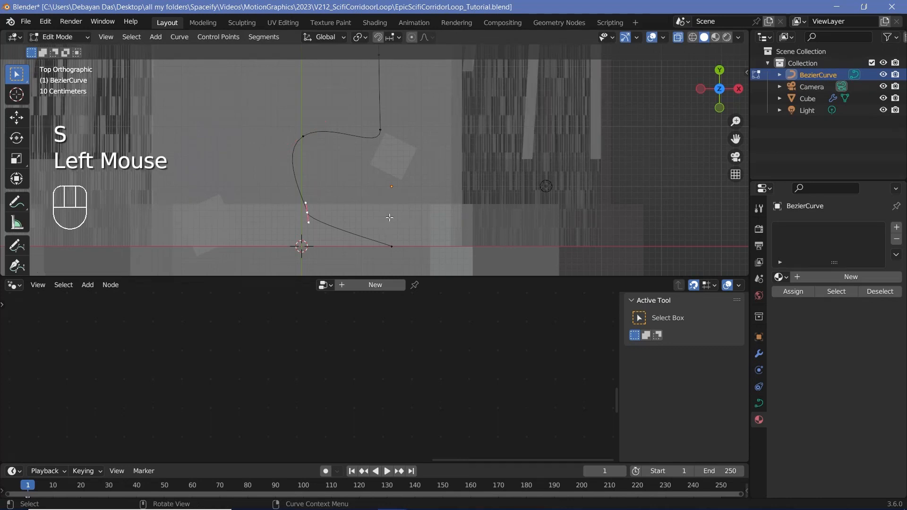
scroll(362, 249, "up", 2)
middle_click_drag(363, 248, 339, 176, "shift")
scroll(307, 222, "up", 2)
key("a")
key("a")
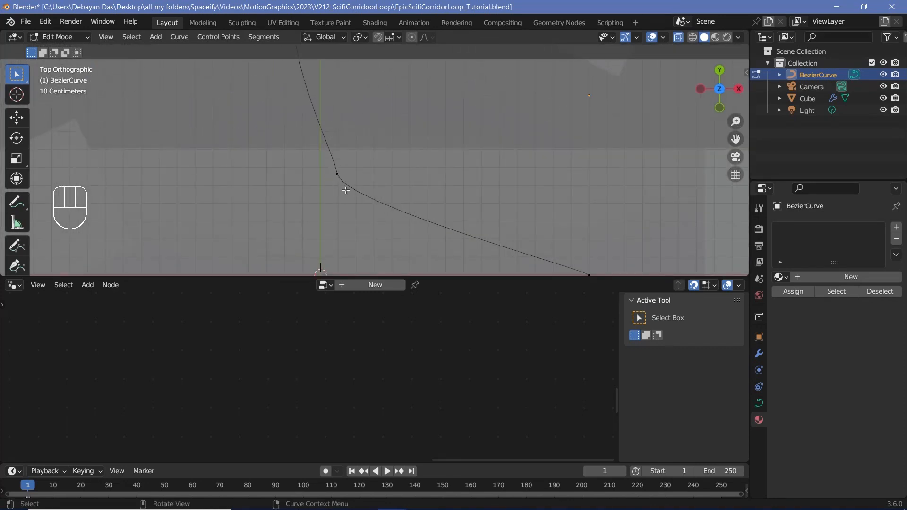
left_click(330, 178)
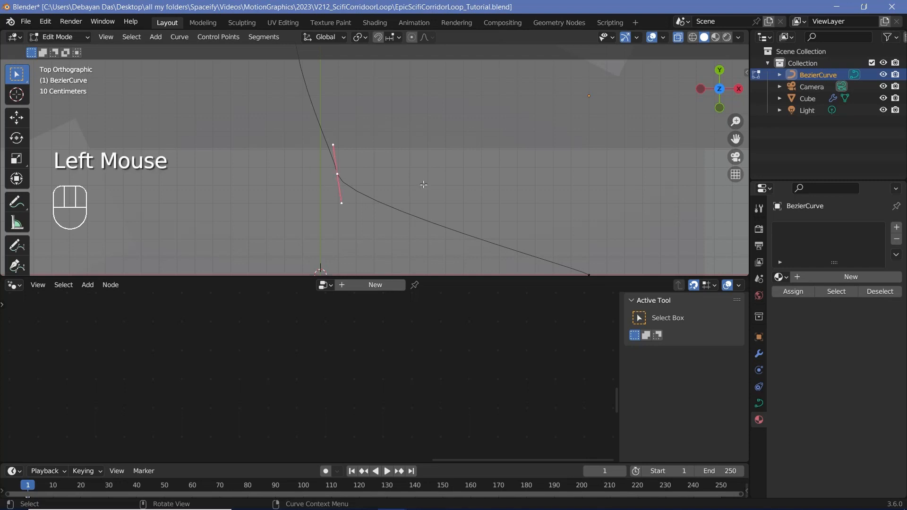
key("r")
left_click(432, 131)
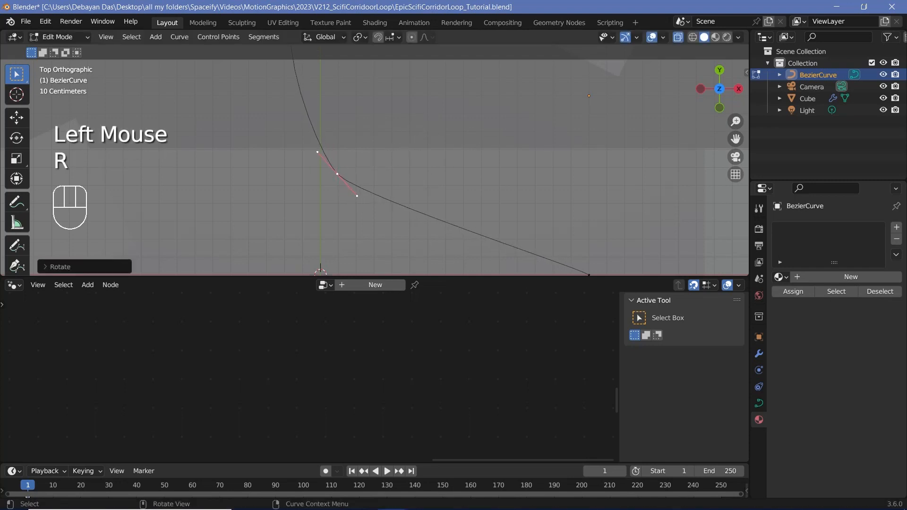
key("s")
left_click(519, 94)
- Select the third interior control point and move it farther along the corridor, slightly toward the centre line
scroll(458, 123, "down", 4)
middle_click_drag(458, 123, 411, 198, "shift")
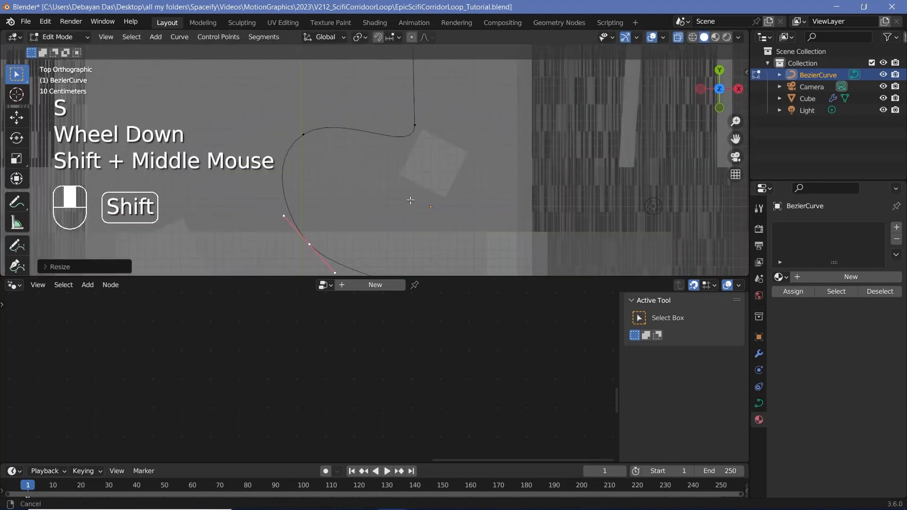
left_click(416, 123)
middle_click_drag(415, 124, 335, 173)
key("KP_7")
scroll(430, 165, "down", 2)
key("g")
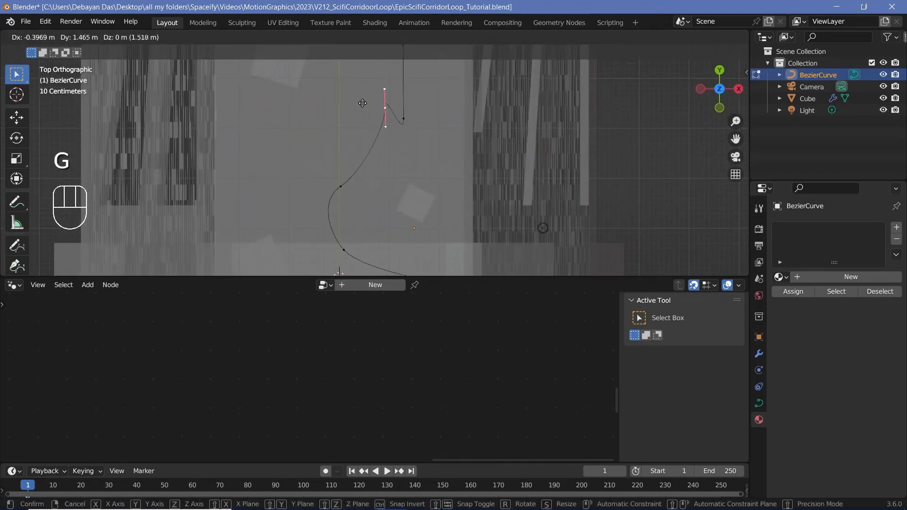
- Move the upper Bezier control point toward the +X side of the corridor to form a bulge
left_click(407, 118)
key("g")
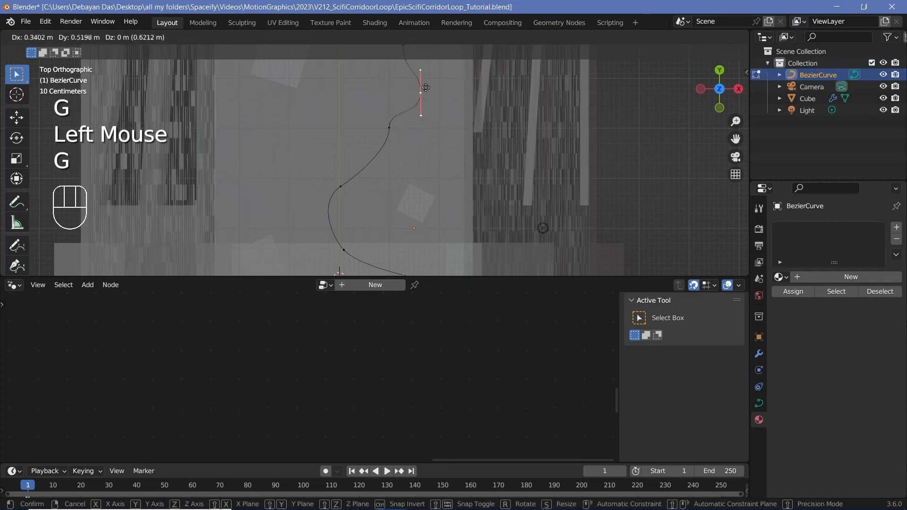
left_click(393, 127)
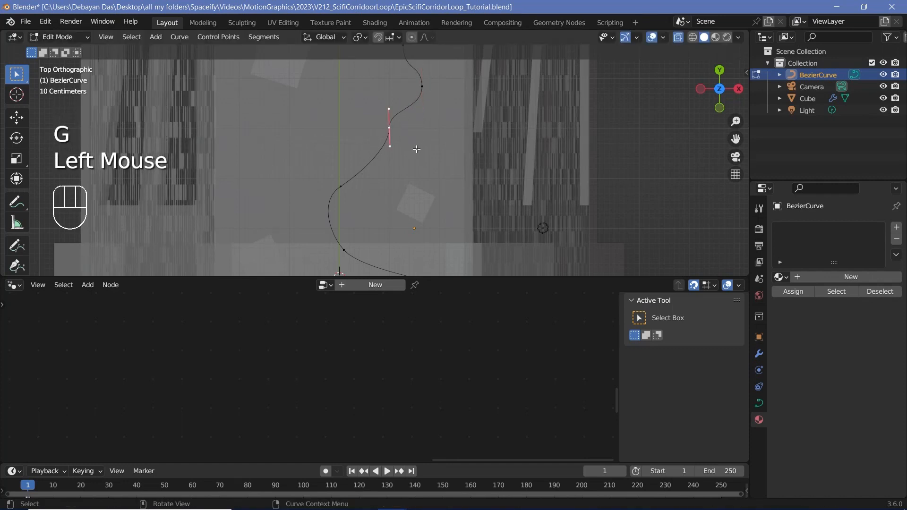
- Rotate and scale the handles of the control point below the bulge, and rotate the next lower point's handles to smooth the curve
key("r")
key("s")
left_click(387, 189)
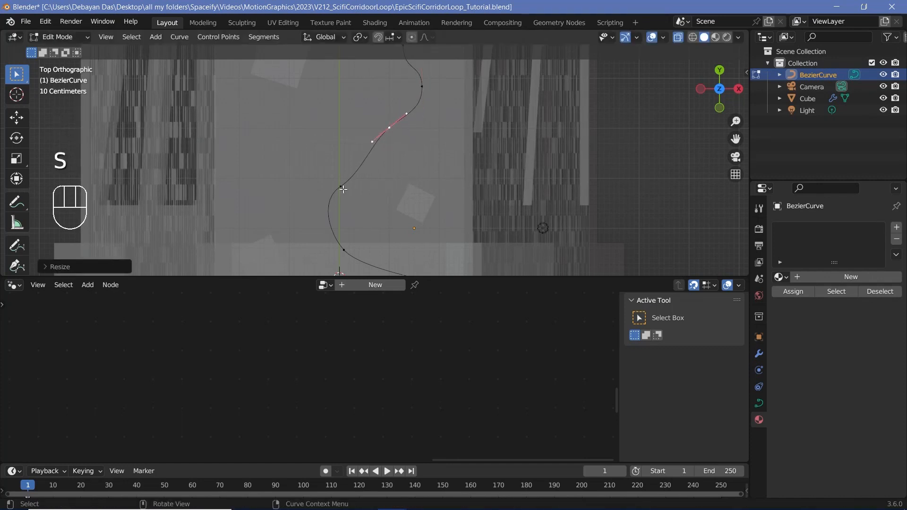
left_click(341, 187)
key("r")
left_click(399, 185)
- Move the next control point up the curve across to the −X side and lengthen its handles into a wide bend
middle_click_drag(398, 58, 411, 142, "shift")
left_click(413, 130)
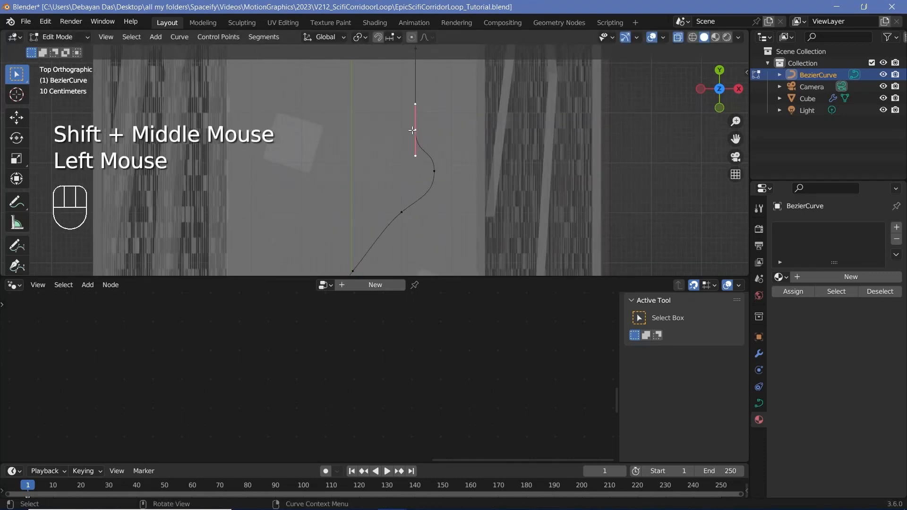
key("g")
left_click(317, 98)
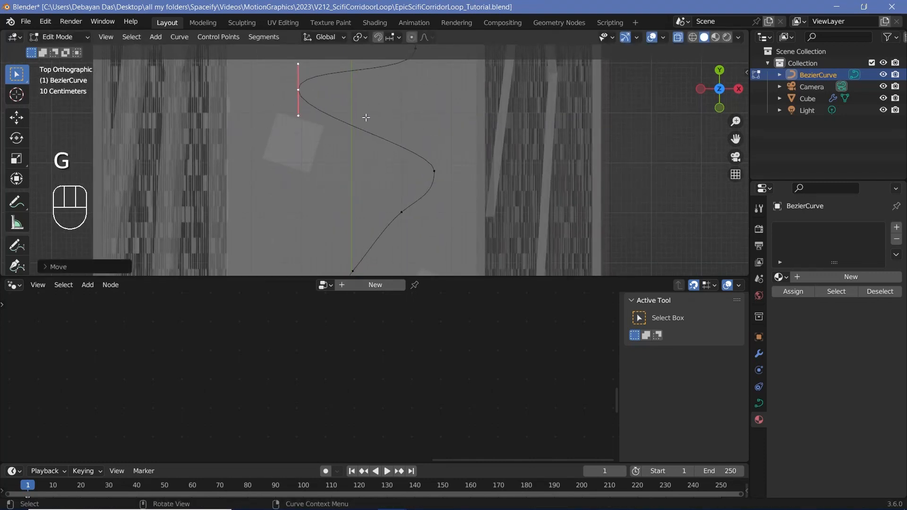
key("s")
left_click(353, 166)
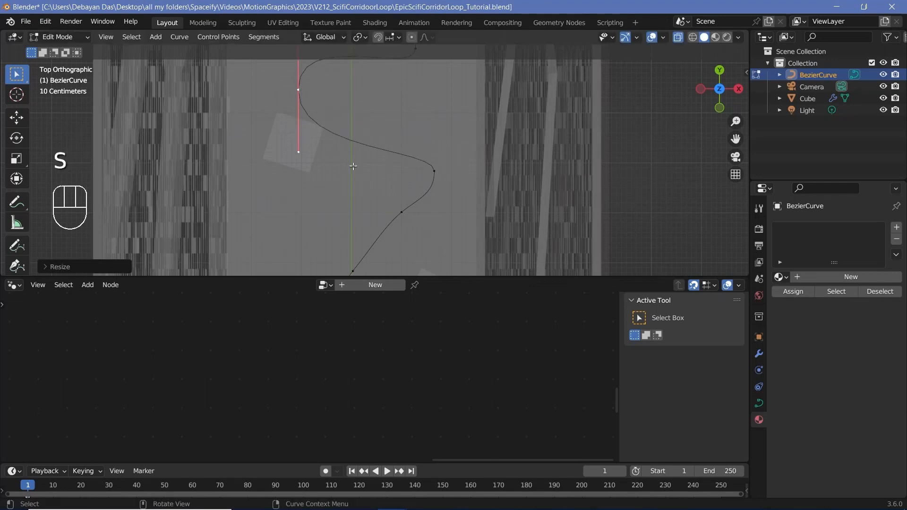
- Pull the control point below the wide bend inward, then tilt its handles about 37° and rescale them
middle_click_drag(376, 207, 381, 254, "shift")
key("g")
left_click(420, 227)
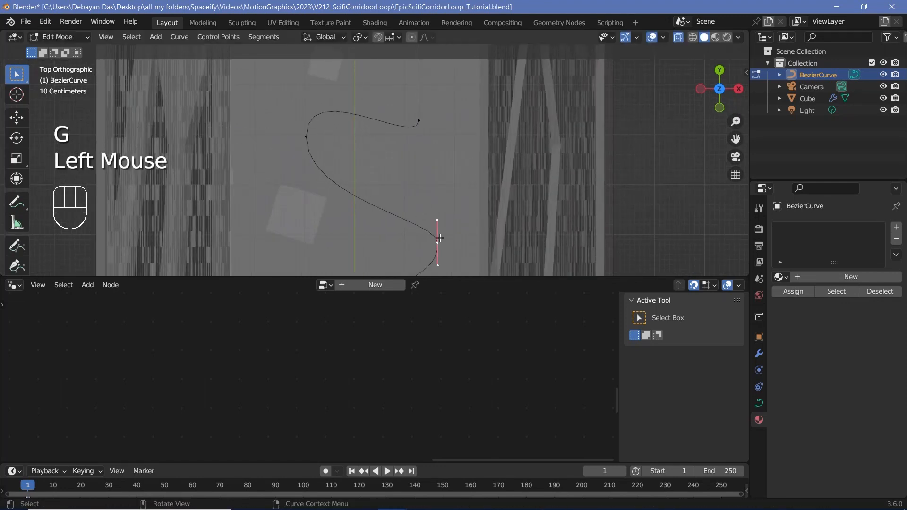
key("g")
left_click(408, 238)
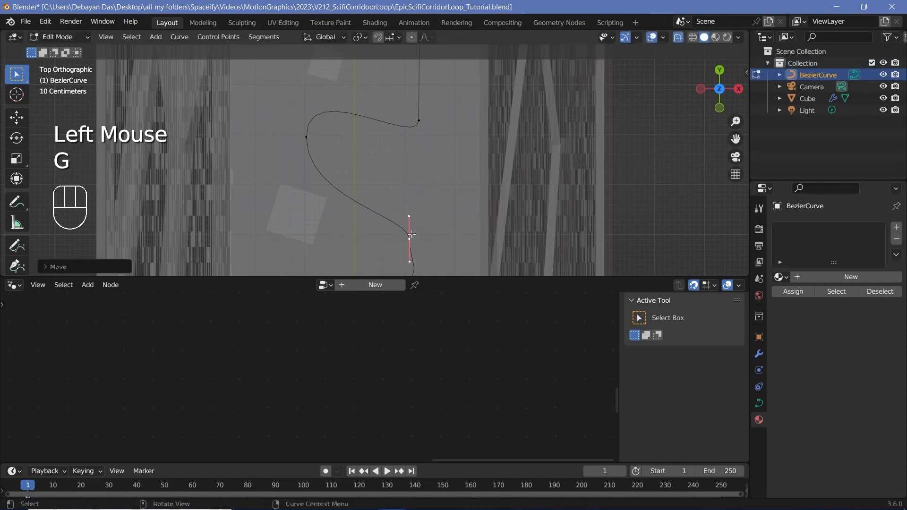
key("r")
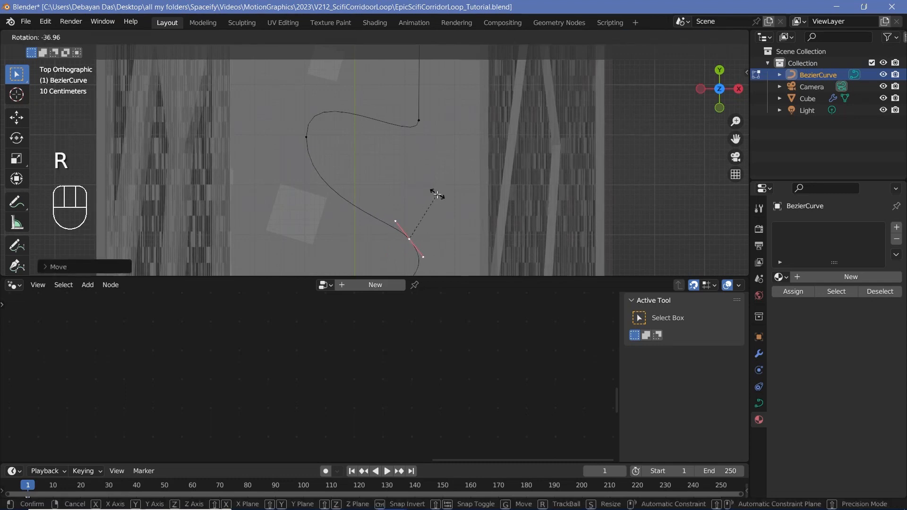
key("s")
left_click(435, 200)
- Scale and rotate the handles of the control point above the wide bend to lead smoothly into the next bend
middle_click_drag(399, 113, 412, 210, "shift")
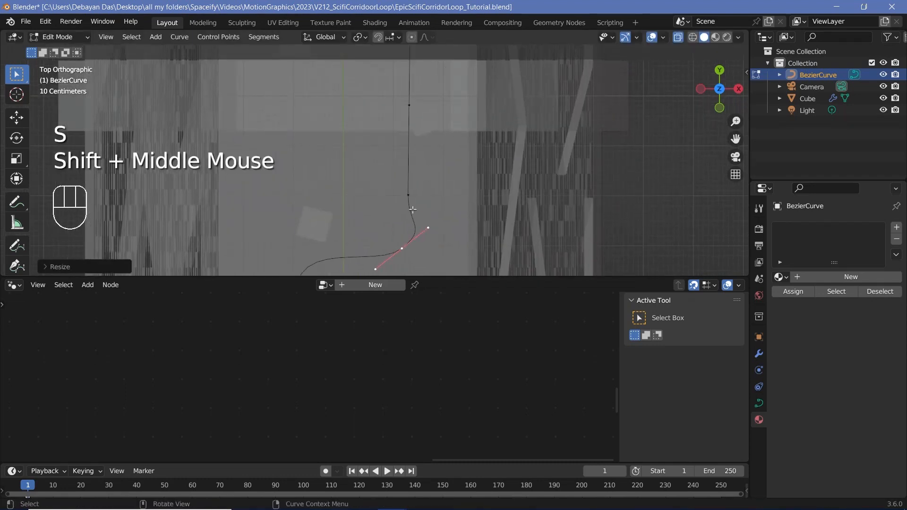
key("s")
left_click(441, 251)
key("r")
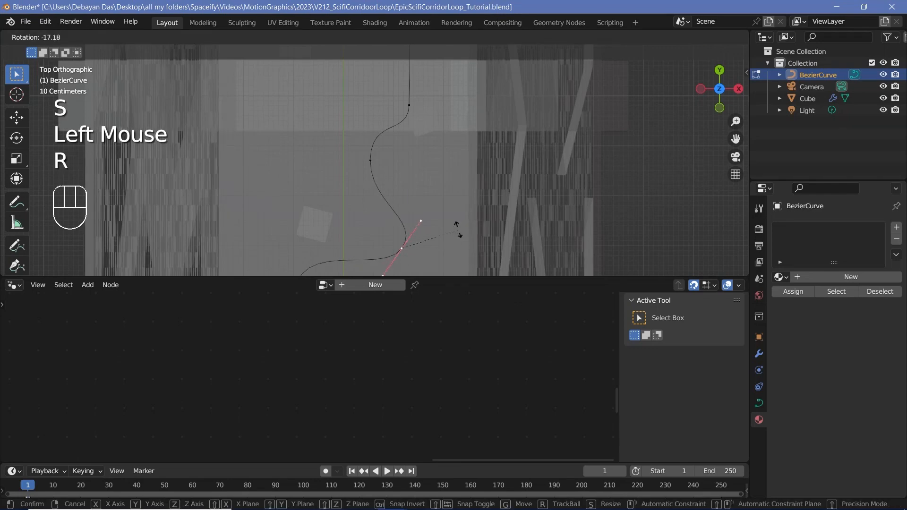
left_click(455, 226)
key("s")
- Examine the curve's start and end points along the corridor to compare their alignment
middle_click_drag(338, 198, 297, 148, "shift")
scroll(385, 242, "up", 2)
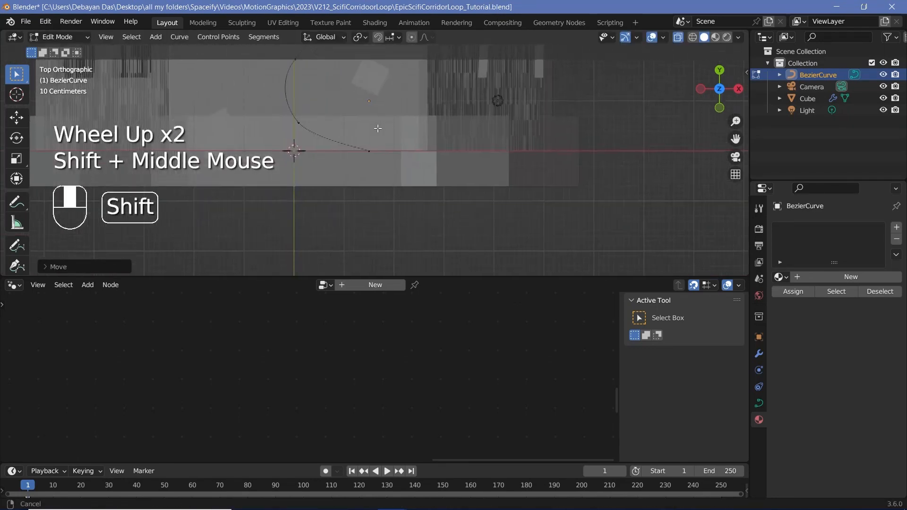
scroll(364, 146, "up", 2)
middle_click_drag(361, 146, 409, 190, "shift")
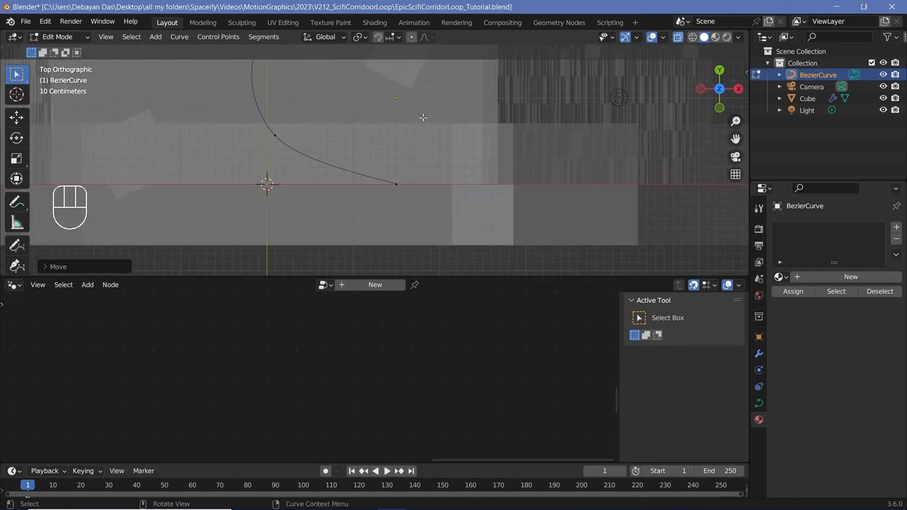
scroll(293, 161, "down", 2)
middle_click_drag(311, 170, 383, 140, "shift")
scroll(379, 137, "up", 1)
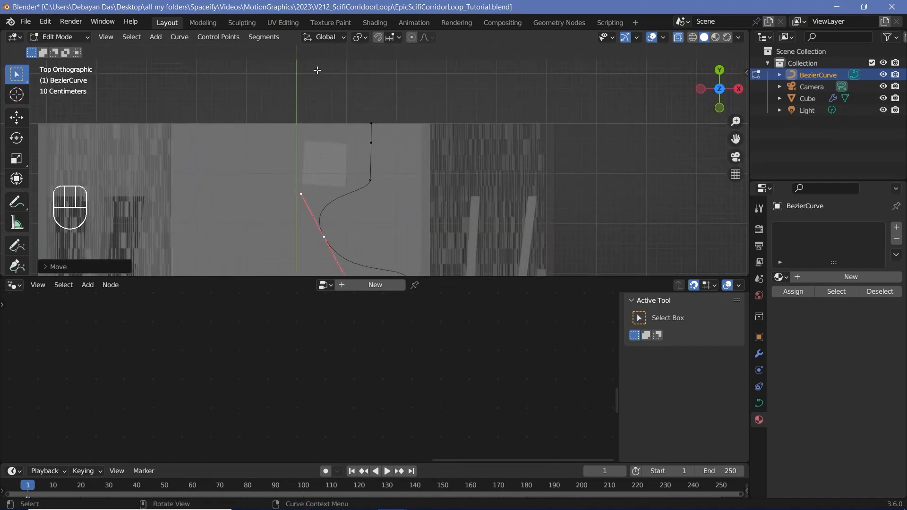
scroll(372, 126, "down", 2)
middle_click_drag(373, 141, 393, 157, "shift")
scroll(411, 215, "up", 1)
scroll(392, 158, "up", 1)
scroll(392, 158, "up", 1)
left_click(426, 179)
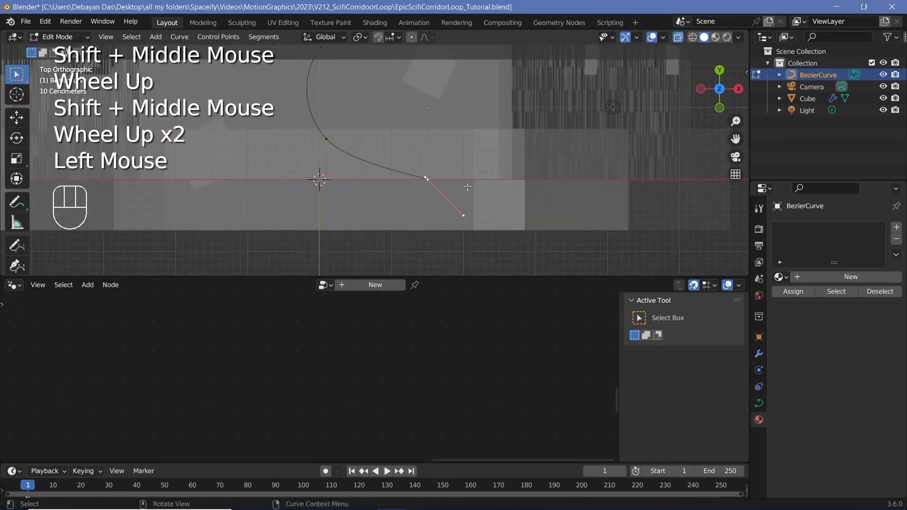
scroll(458, 182, "up", 1)
scroll(435, 145, "up", 1)
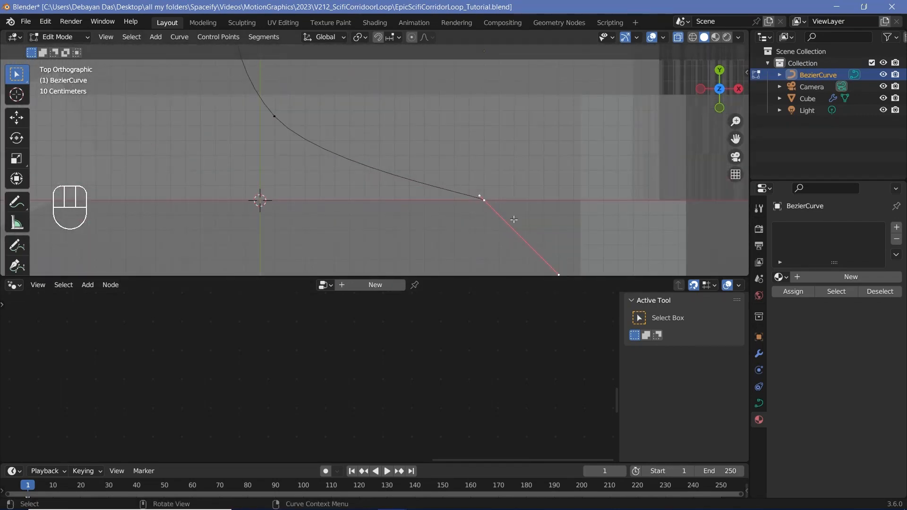
scroll(406, 179, "down", 4)
middle_click_drag(415, 160, 384, 245, "shift")
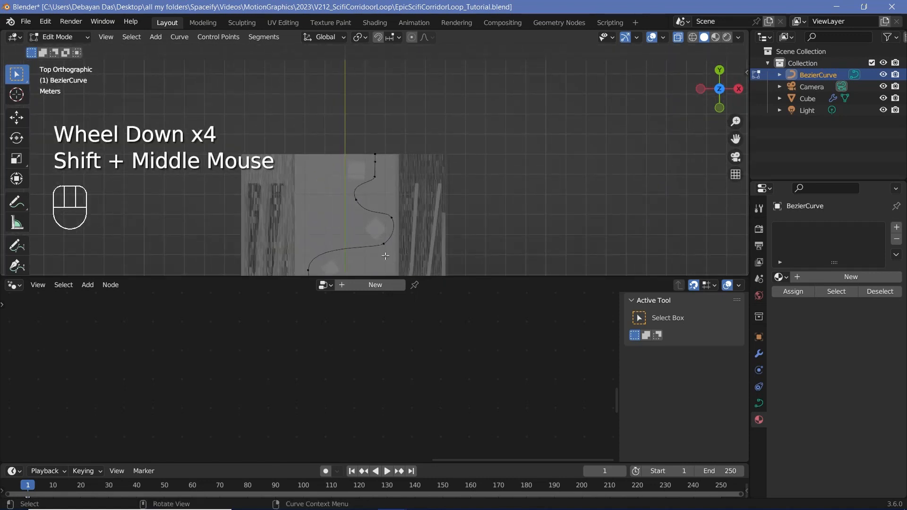
- Move the control point at the upper +X bend inward toward the centerline and rotate its handles along the diagonal
scroll(384, 182, "up", 3)
left_click(416, 168)
key("g")
left_click(361, 150)
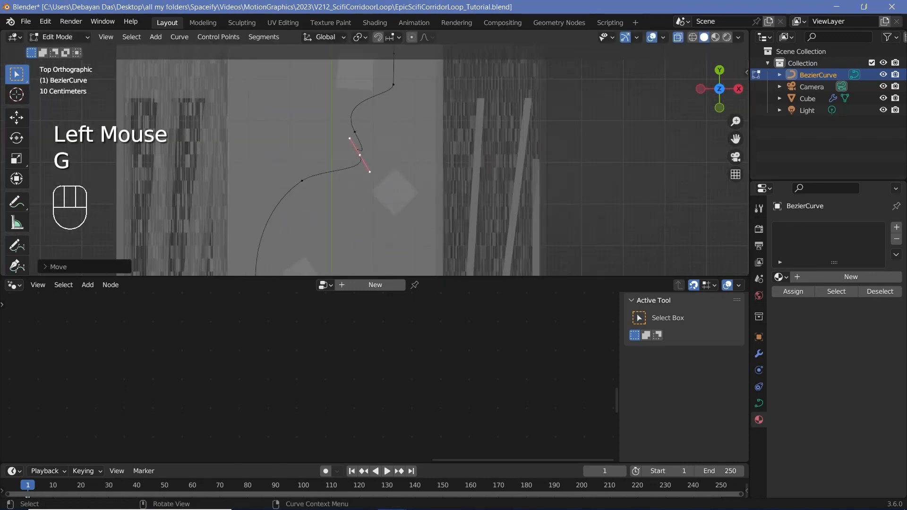
key("r")
left_click(355, 134)
- Move the next higher control point toward the +X wall, then rotate its handles and shrink them to about a third
left_click(355, 132)
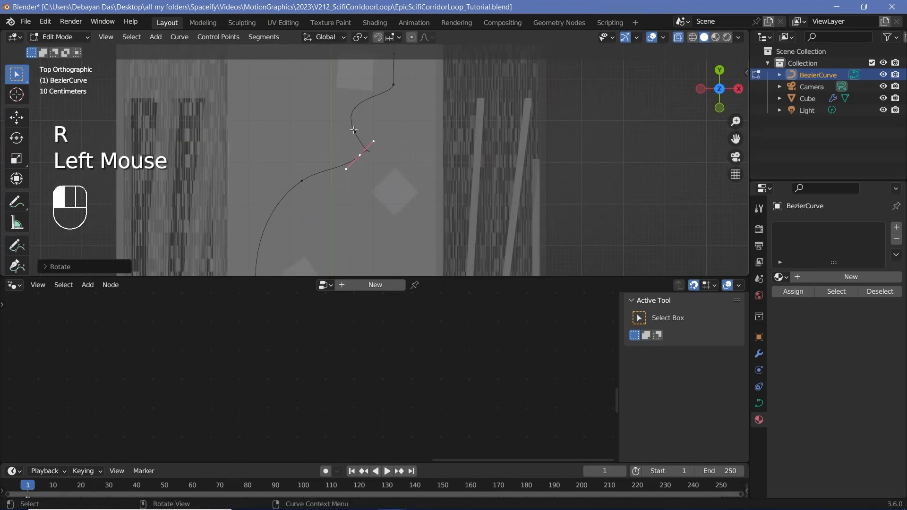
key("g")
left_click(417, 102)
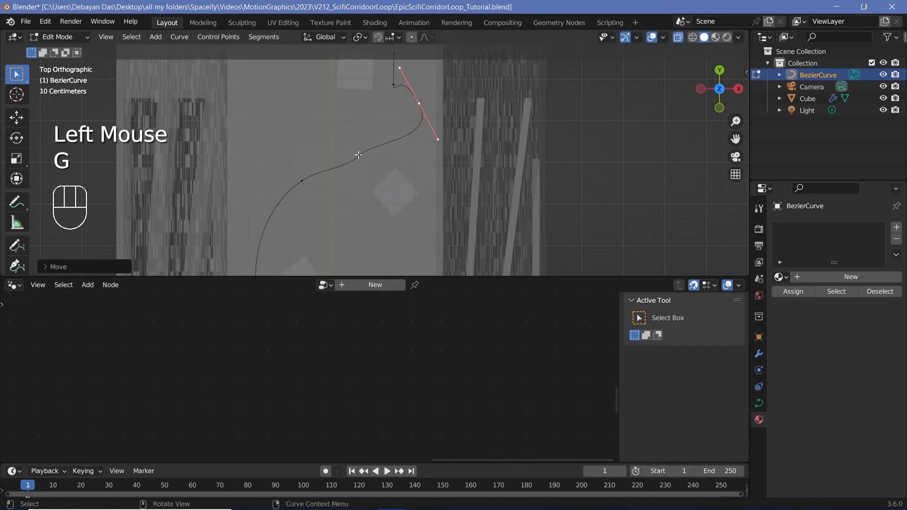
key("r")
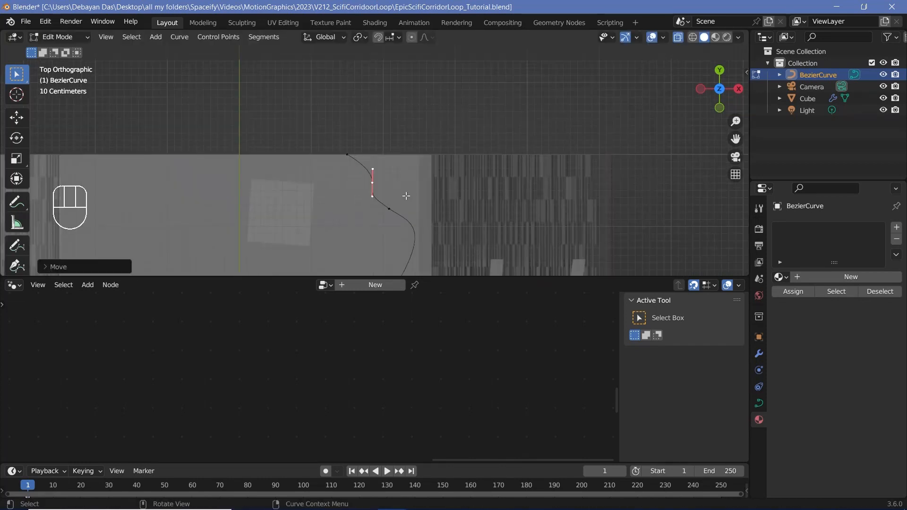
left_click(476, 109)
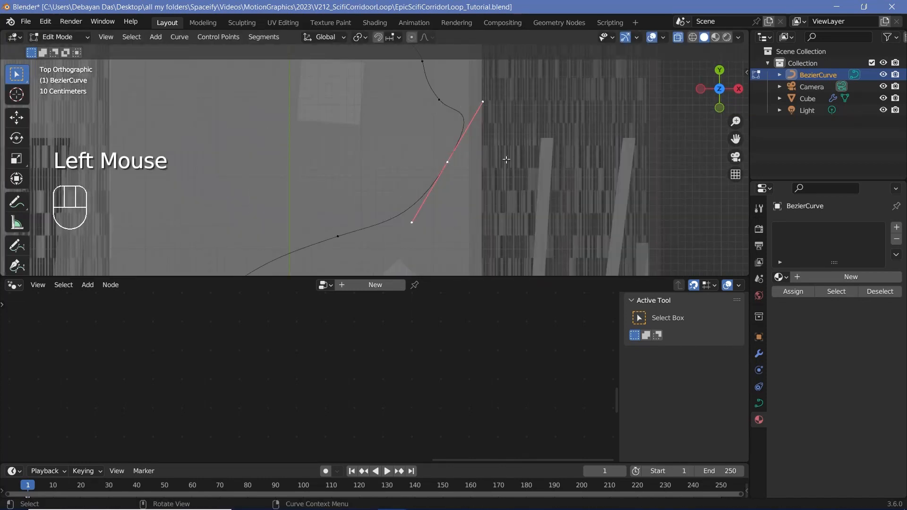
key("s")
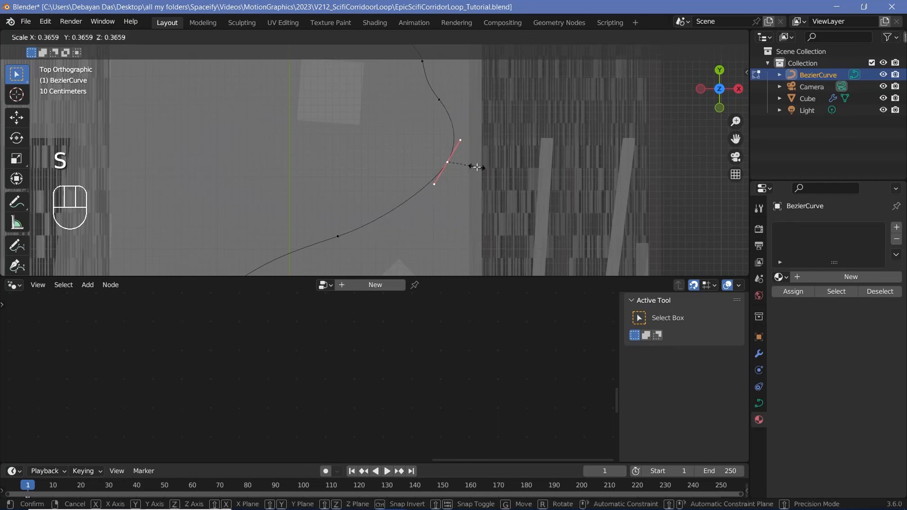
left_click(474, 166)
- Nudge the control points near the curve's far end to even out the final bend
middle_click_drag(445, 134, 406, 149, "shift")
key("g")
left_click(469, 148)
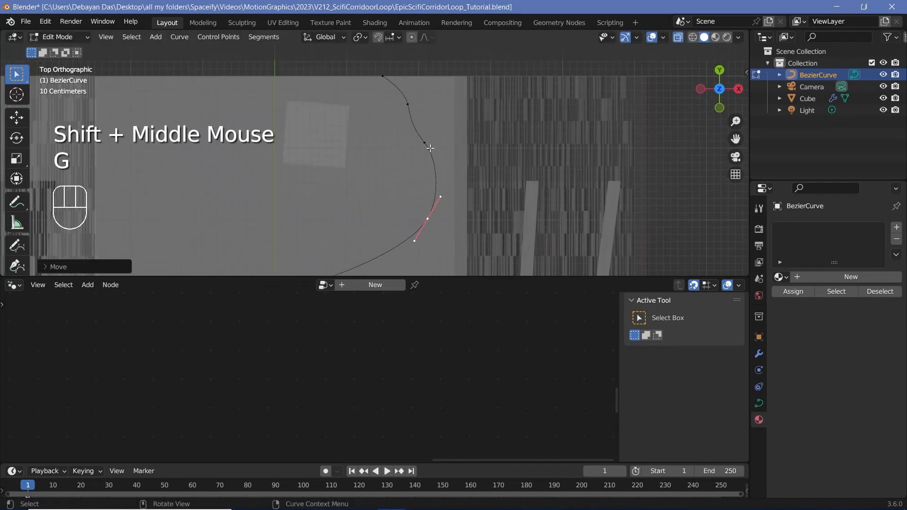
key("g")
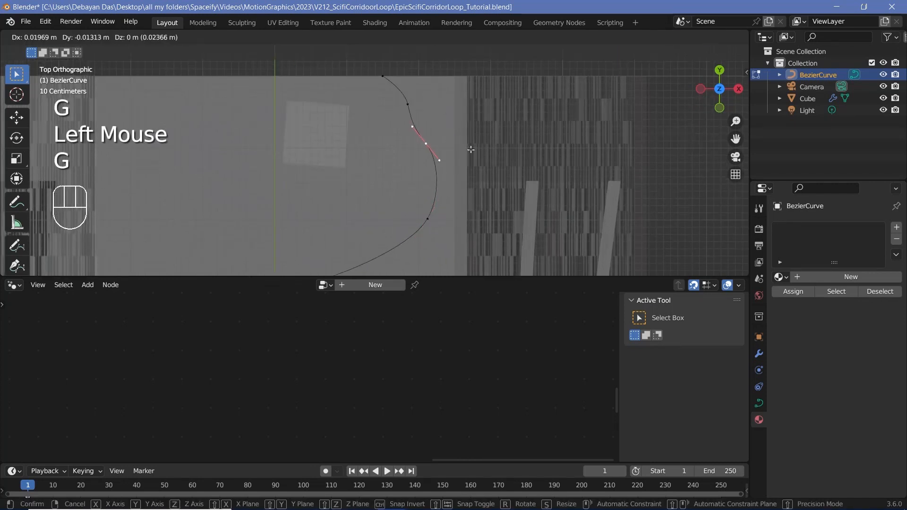
left_click(471, 149)
- Examine the full winding curve from above and in perspective inside the corridor
scroll(419, 102, "up", 2)
scroll(393, 99, "down", 3)
scroll(410, 213, "up", 2)
middle_click_drag(392, 99, 414, 215, "shift")
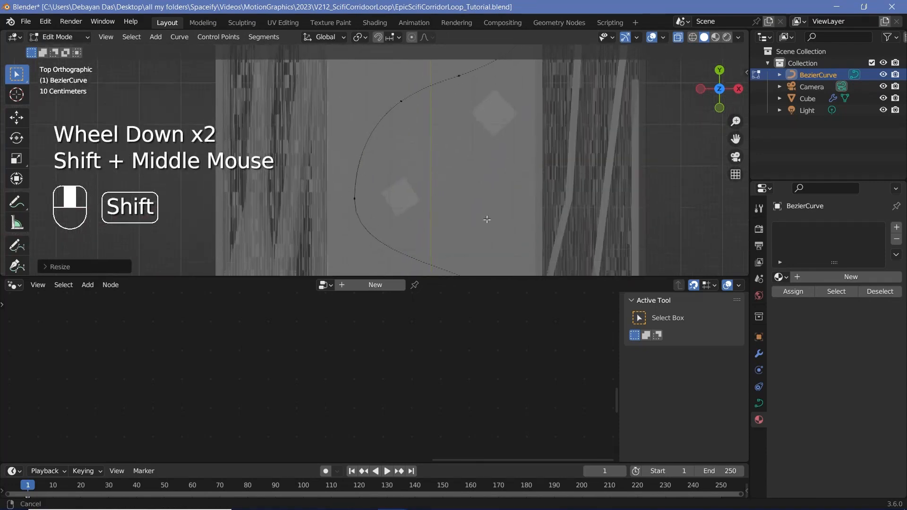
middle_click_drag(486, 219, 470, 63, "shift")
scroll(471, 173, "down", 2)
middle_click_drag(471, 173, 420, 91, "shift")
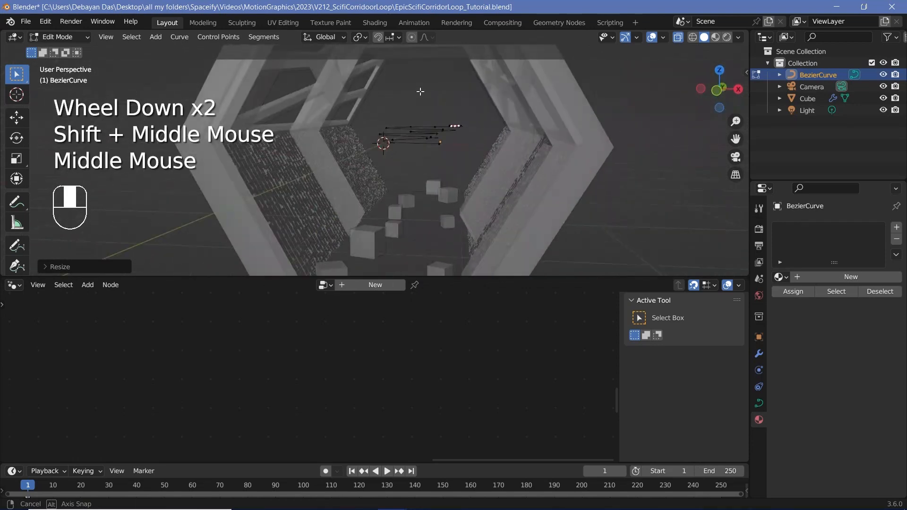
- Set the curve's preview resolution to 100 and its twist smoothing to 10
left_click(754, 403)
double_click(854, 278)
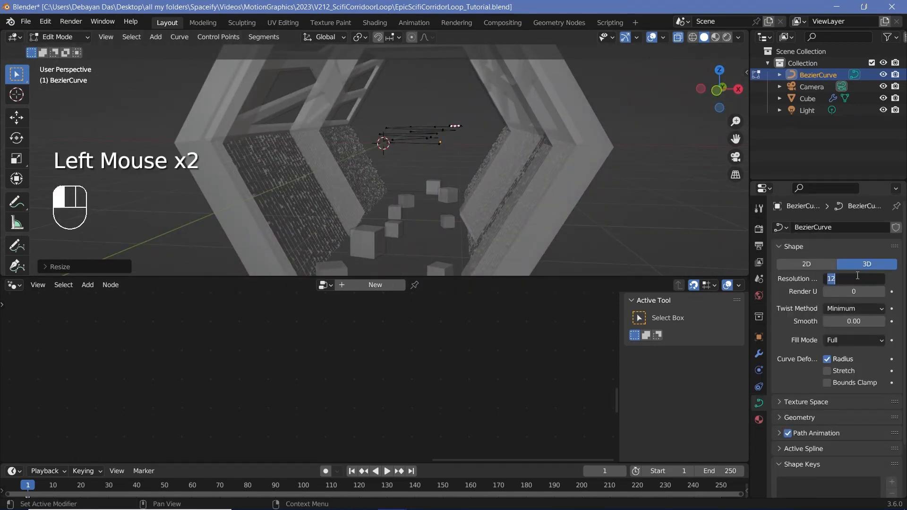
type("100")
key("Return")
left_click(845, 321)
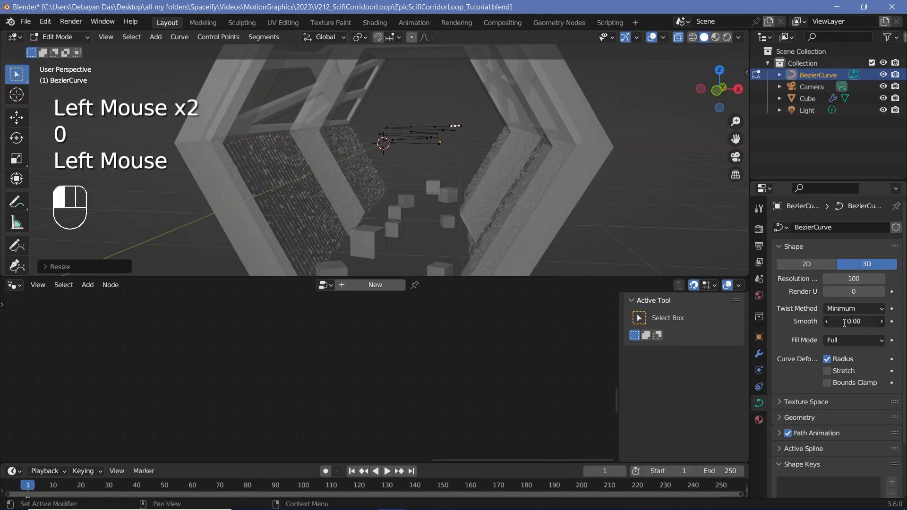
type("10")
key("Return")
- Switch the curve's bevel to Profile mode and set the bevel resolution to 32
scroll(789, 361, "down", 3)
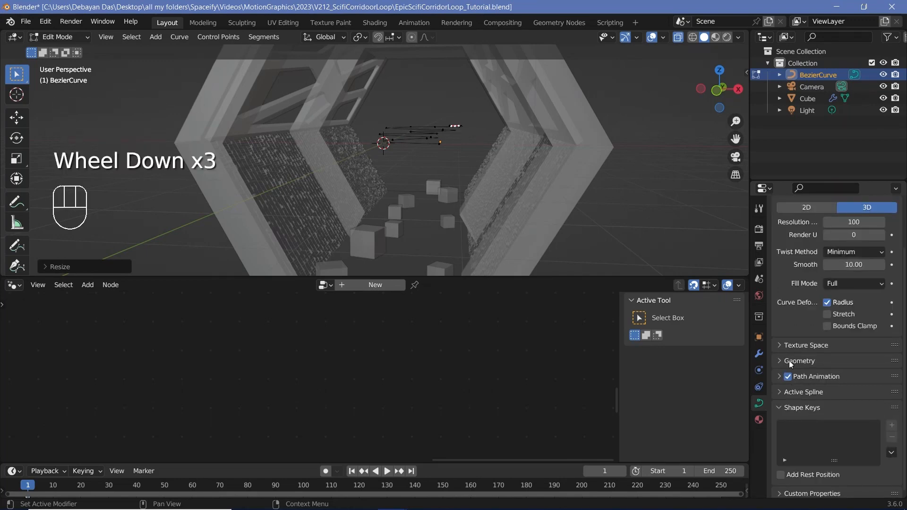
left_click(784, 362)
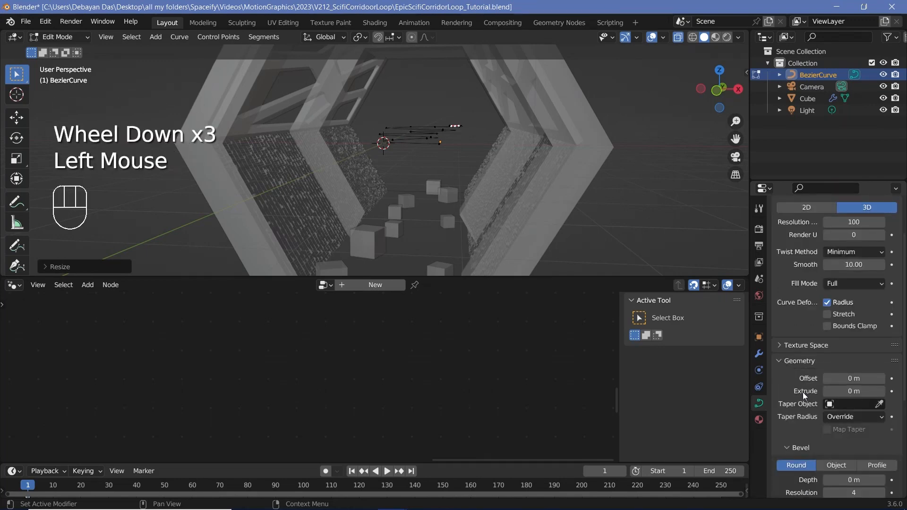
scroll(805, 395, "down", 2)
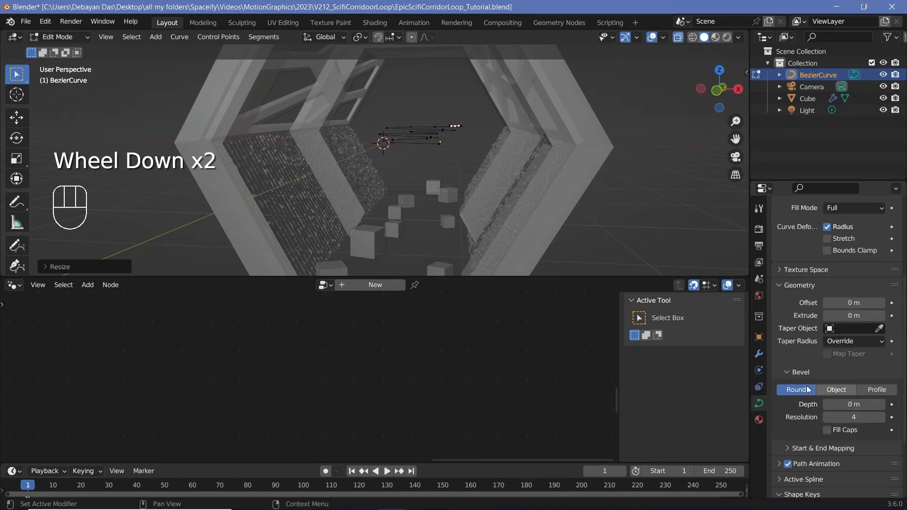
left_click(877, 390)
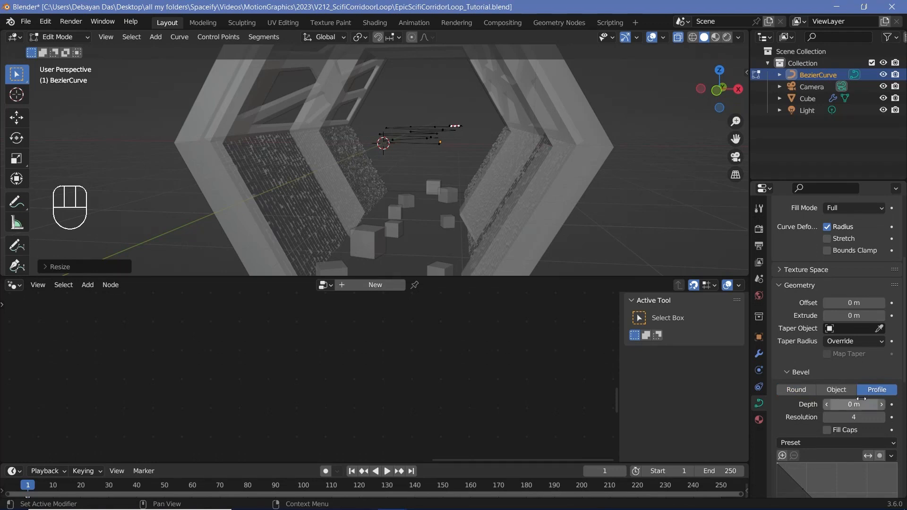
left_click(854, 418)
type("32")
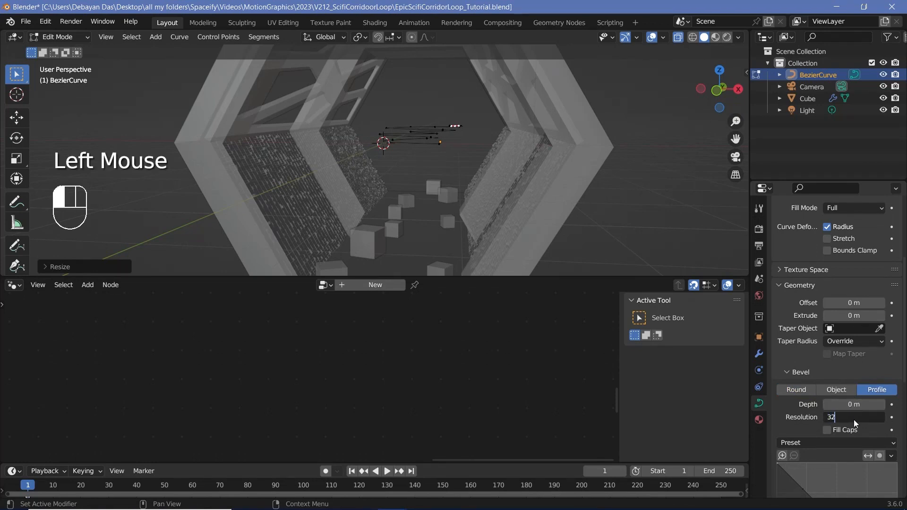
key("Return")
scroll(796, 395, "down", 5)
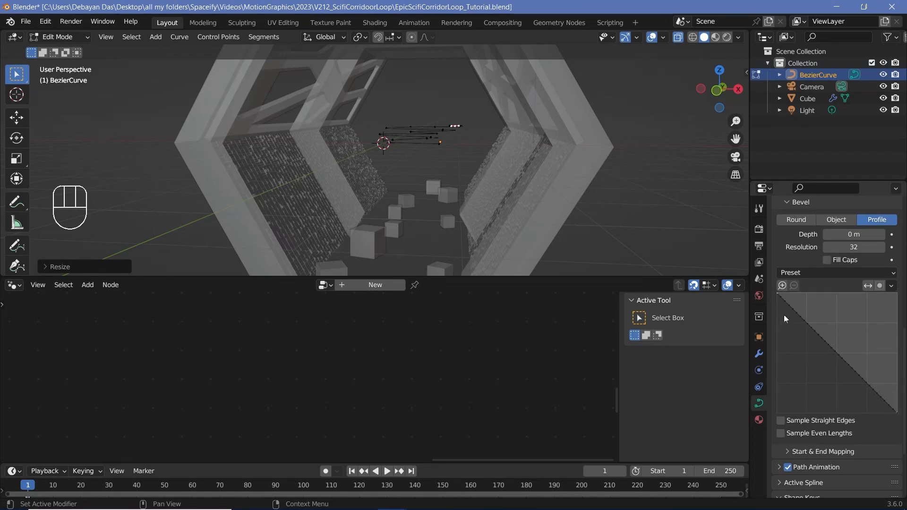
- Enter 32 as the curve's bevel resolution again and return to Object Mode
left_click(853, 247)
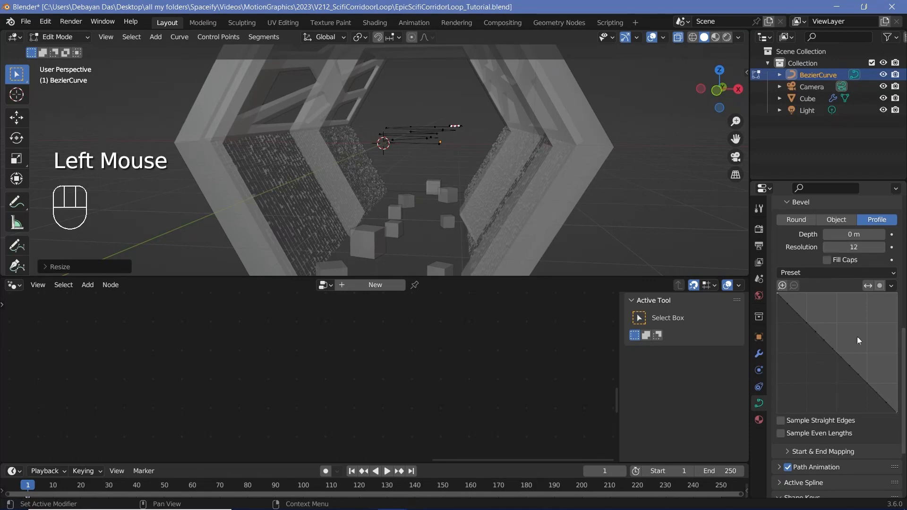
left_click_drag(849, 245, 851, 243)
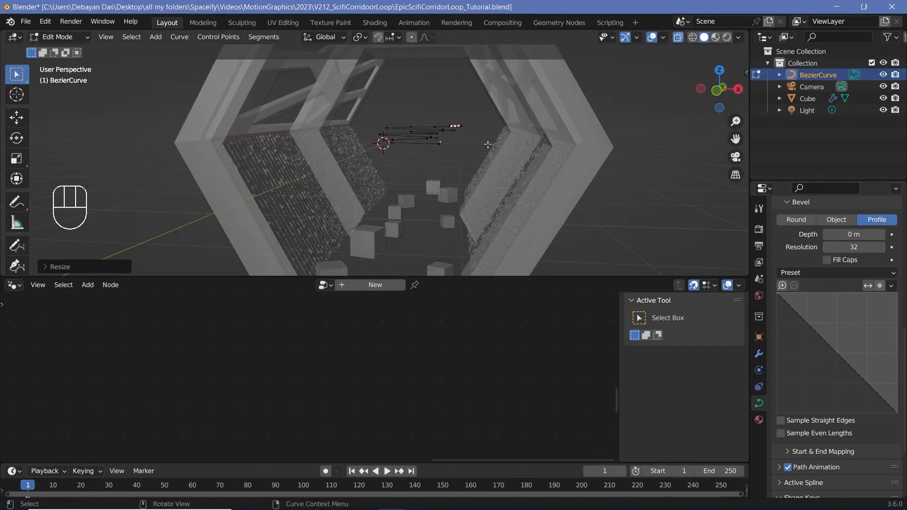
key("Tab")
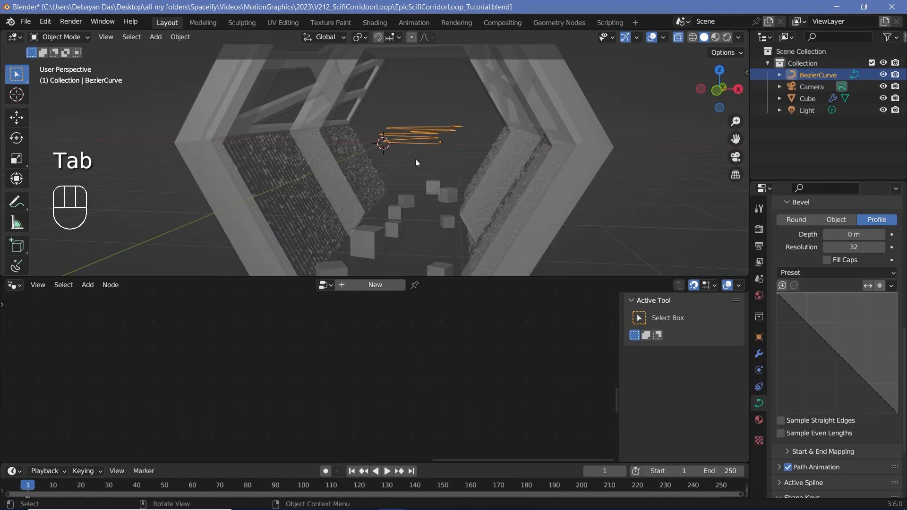
- Set the curve's bevel depth to 0.4 m and inspect its thickness inside the corridor
left_click(844, 233)
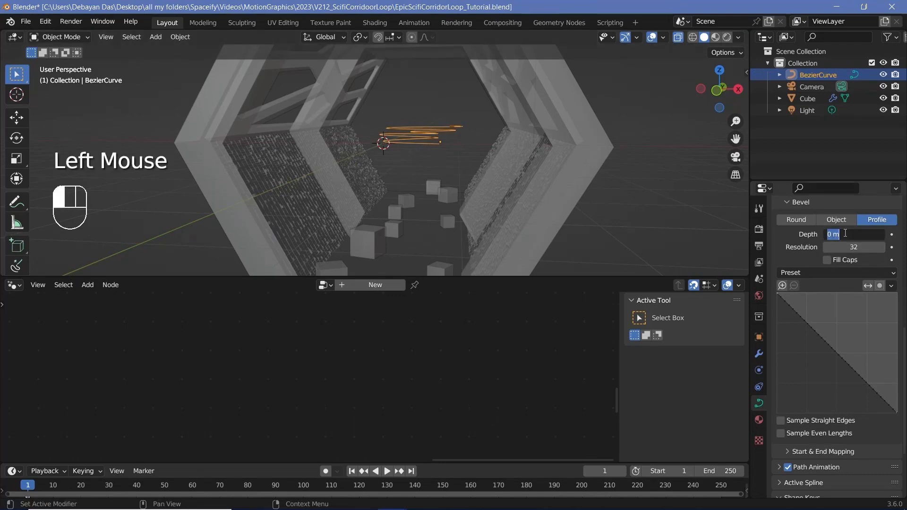
type("0.4")
key("Return")
middle_click_drag(446, 141, 498, 192)
scroll(586, 220, "up", 2)
middle_click_drag(595, 222, 557, 219)
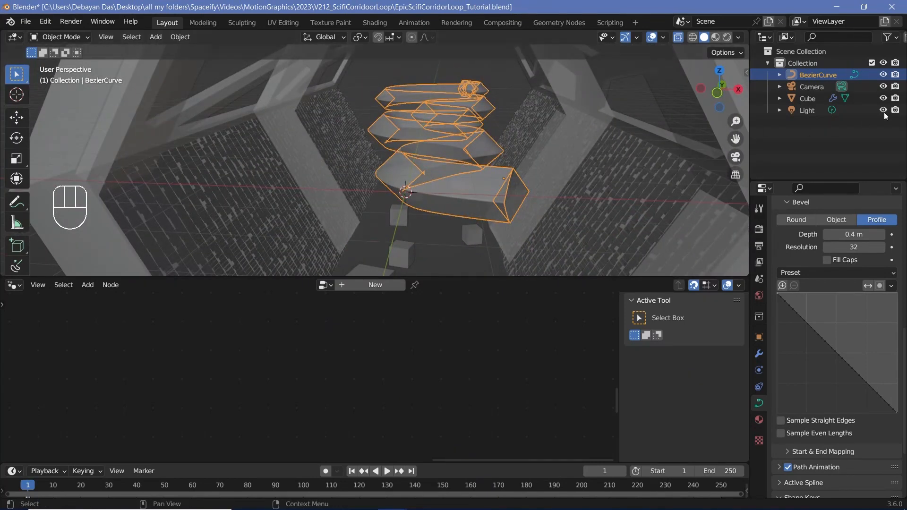
- Set the curve's bevel depth to 0.15 m and turn off X-ray display in the viewport
left_click(843, 234)
type("0.15")
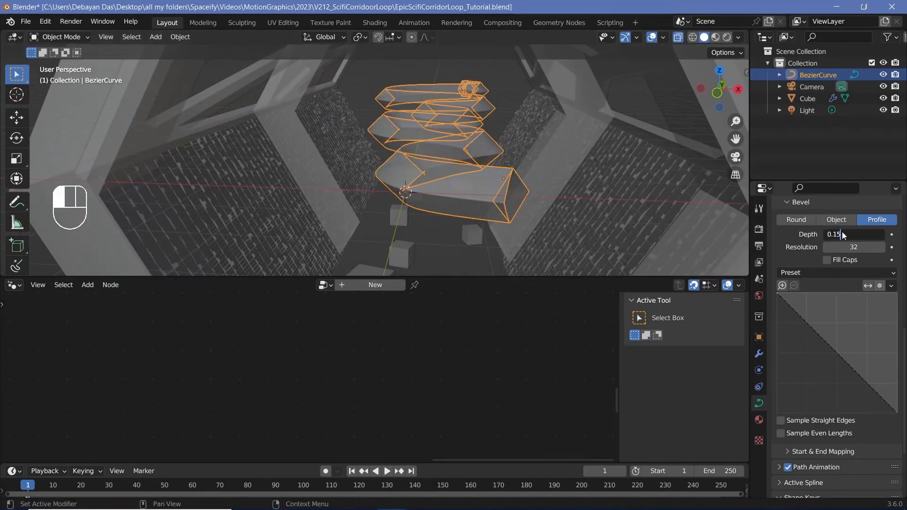
key("Return")
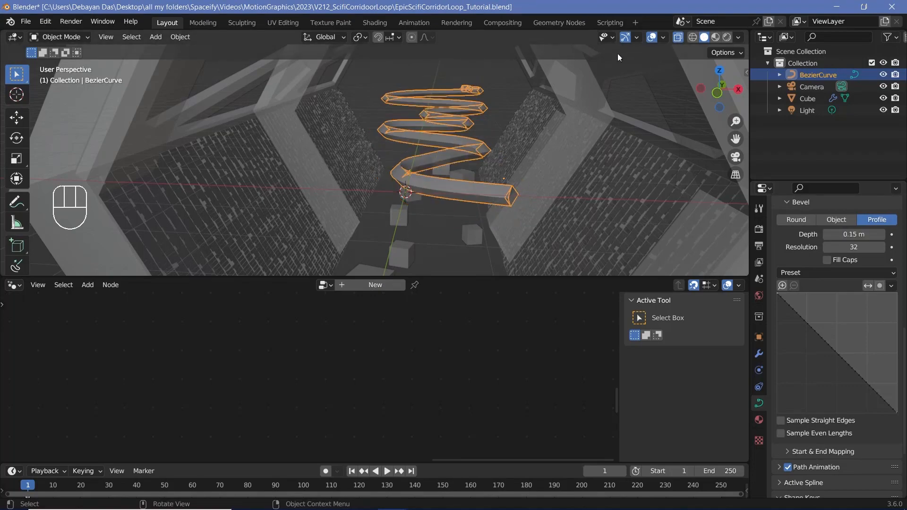
left_click(678, 37)
middle_click_drag(503, 168, 514, 142, "shift")
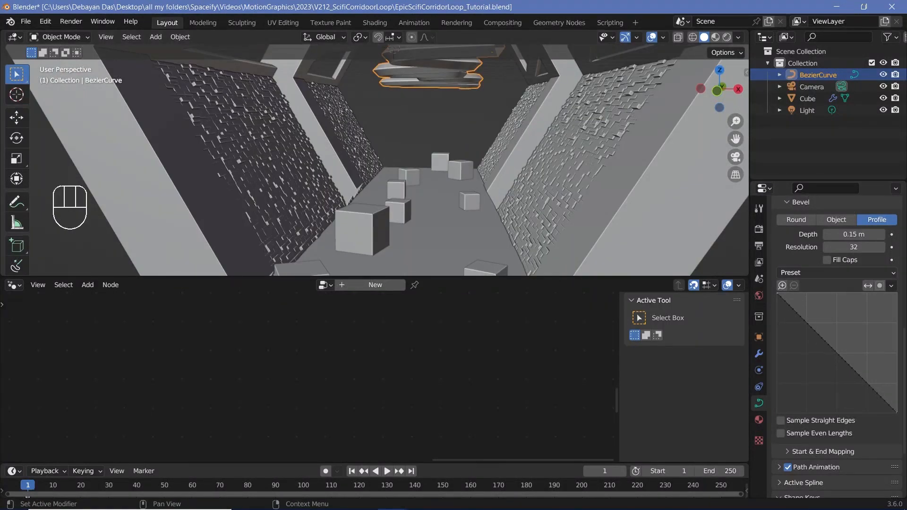
middle_click_drag(600, 200, 592, 237, "shift")
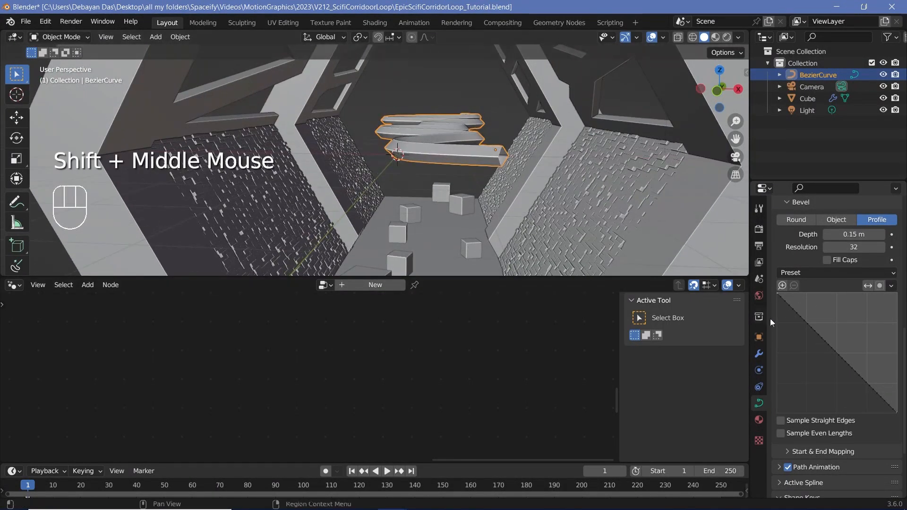
- Add three control points to the bevel profile, bending it into an S-shape with the lowest new point at about 0.36, 0.36
left_click_drag(795, 311, 813, 303)
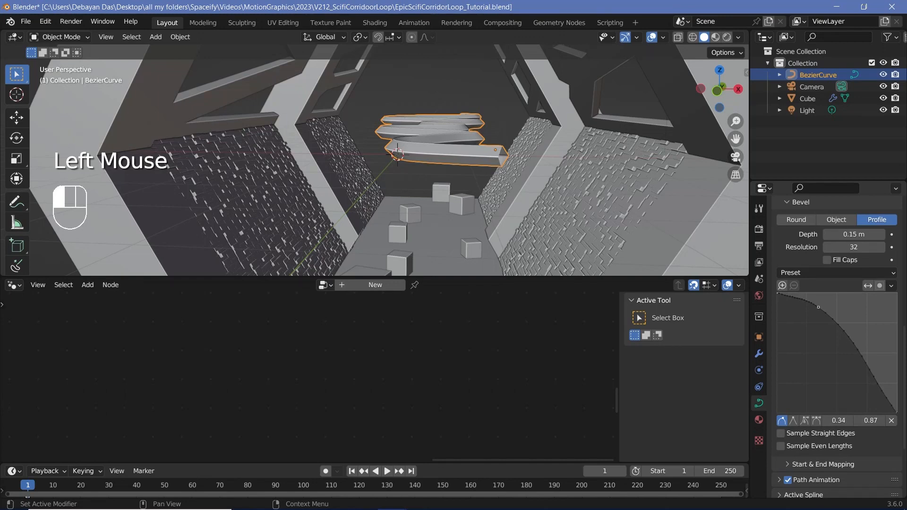
left_click(848, 331)
left_click_drag(868, 365, 822, 368)
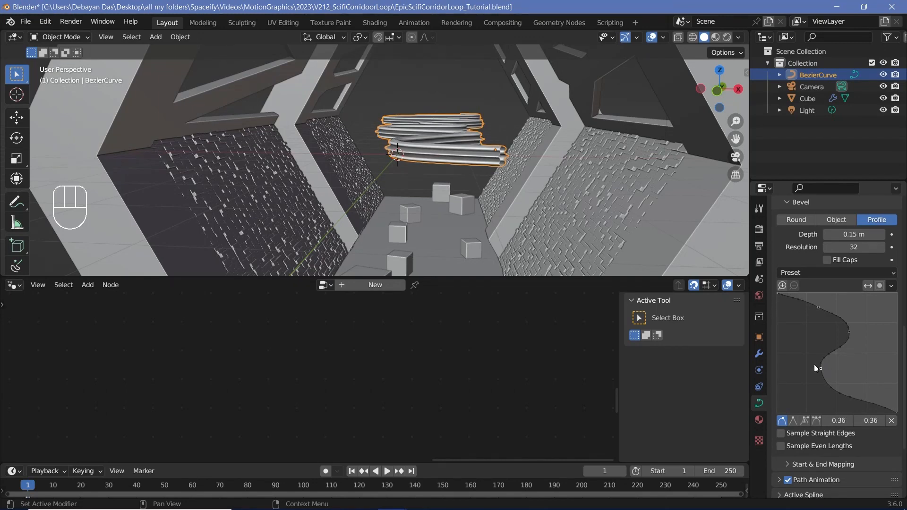
scroll(471, 167, "up", 2)
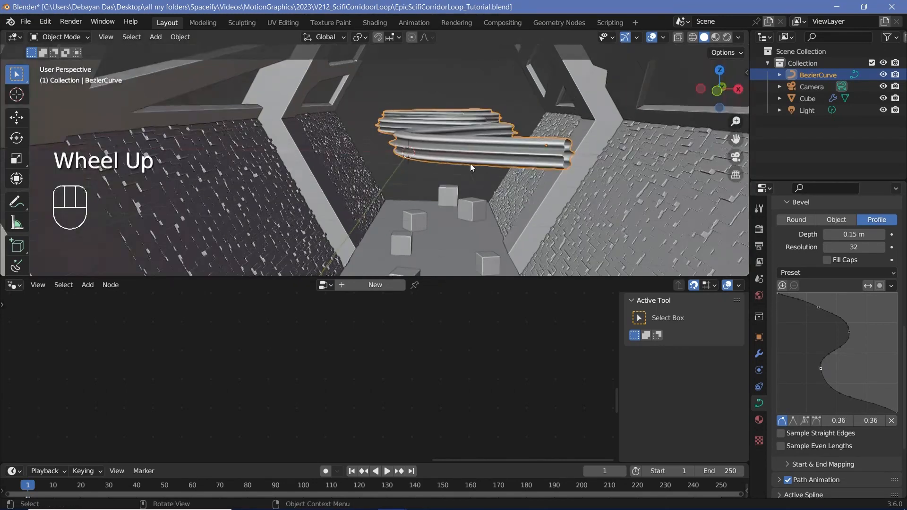
scroll(435, 144, "up", 1)
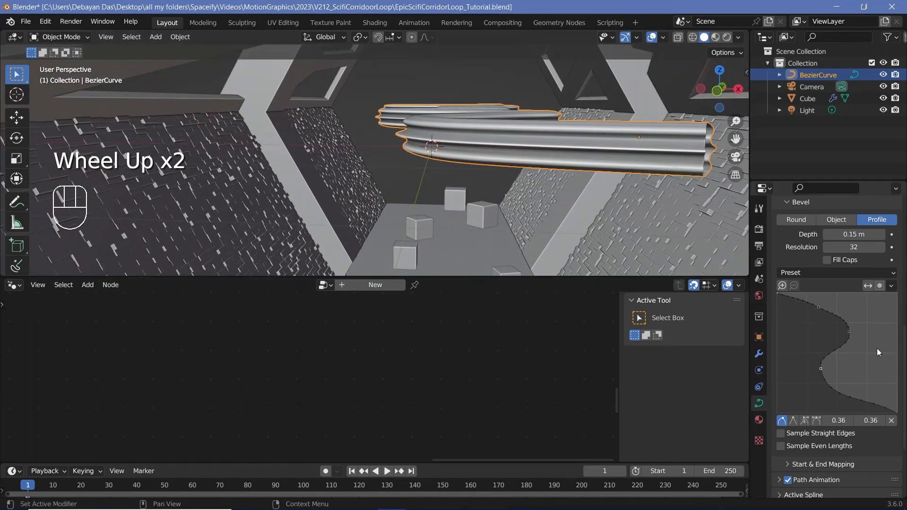
- Refine the bevel profile with extra points near its lower end and middle, and reposition the upper points into a wavier grooved shape
left_click(878, 381)
left_click_drag(849, 332, 845, 326)
left_click_drag(818, 307, 818, 301)
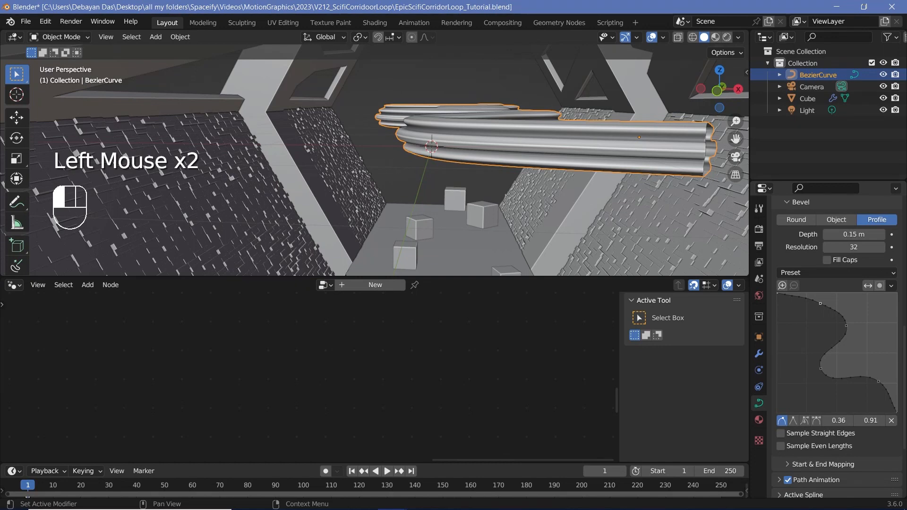
left_click(836, 309)
left_click_drag(817, 302, 808, 299)
left_click_drag(845, 325, 812, 300)
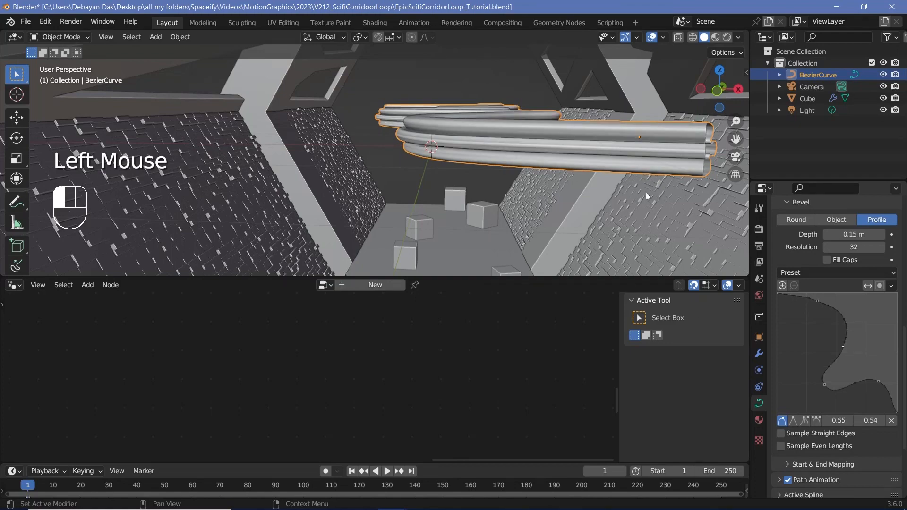
middle_click_drag(637, 169, 605, 165)
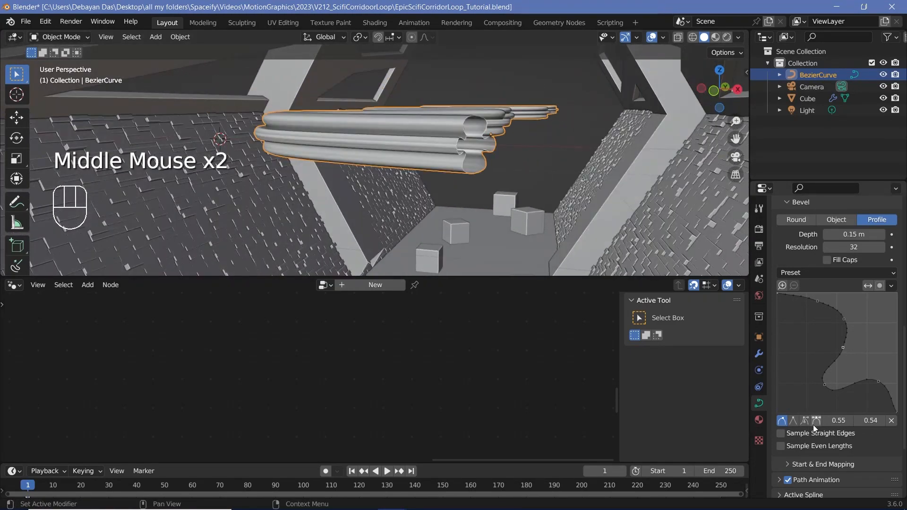
left_click(813, 424)
mouse_move(817, 301)
left_mouse_down()
mouse_move(839, 307)
mouse_move(836, 318)
mouse_move(846, 311)
mouse_move(824, 315)
left_mouse_up()
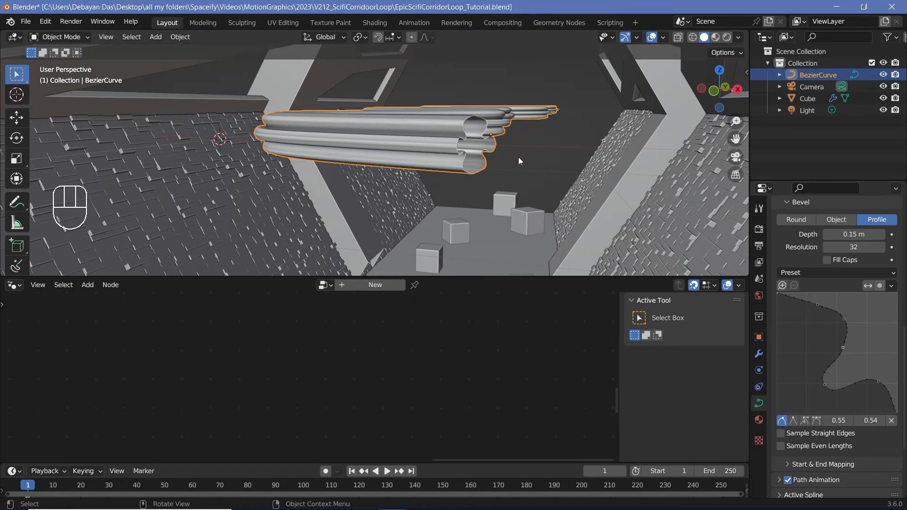
- Move the beveled curve down along the Z axis with increment snapping to the level of the corridor floor
middle_click_drag(523, 143, 539, 159)
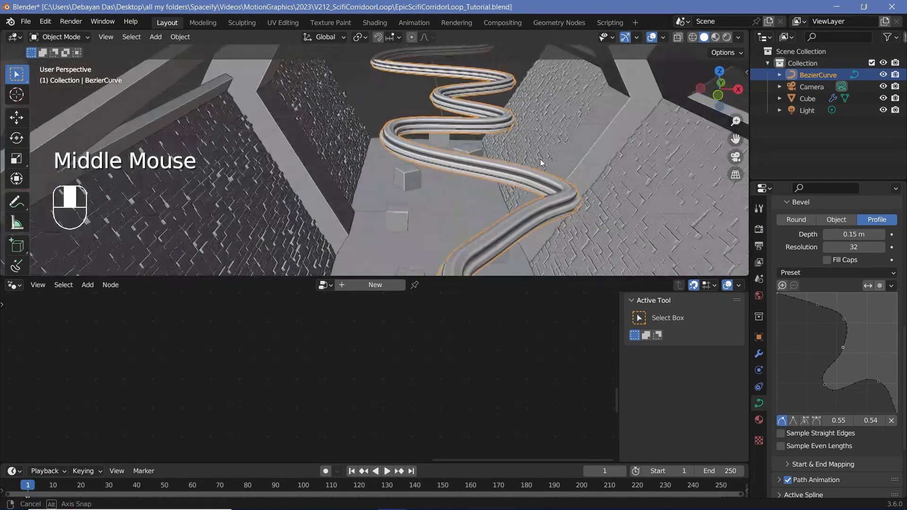
scroll(495, 189, "down", 5)
key("g")
key("ctrl")
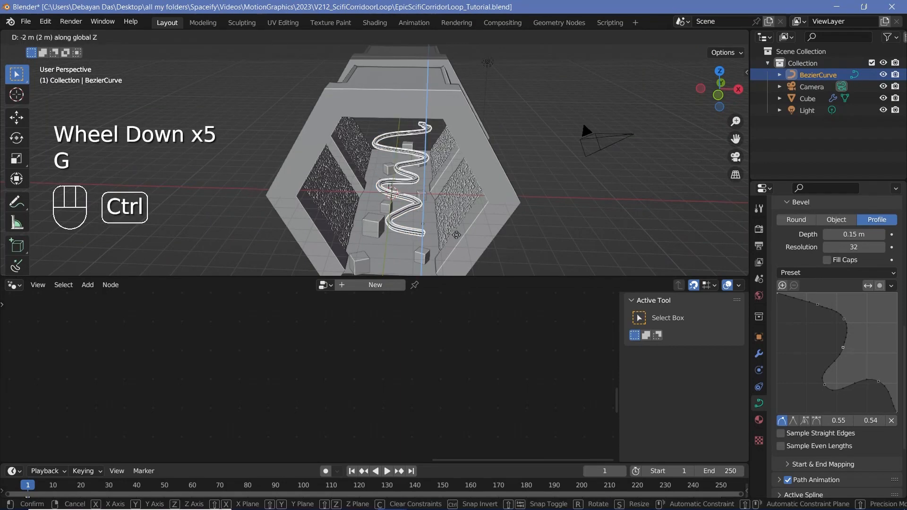
left_click(430, 157)
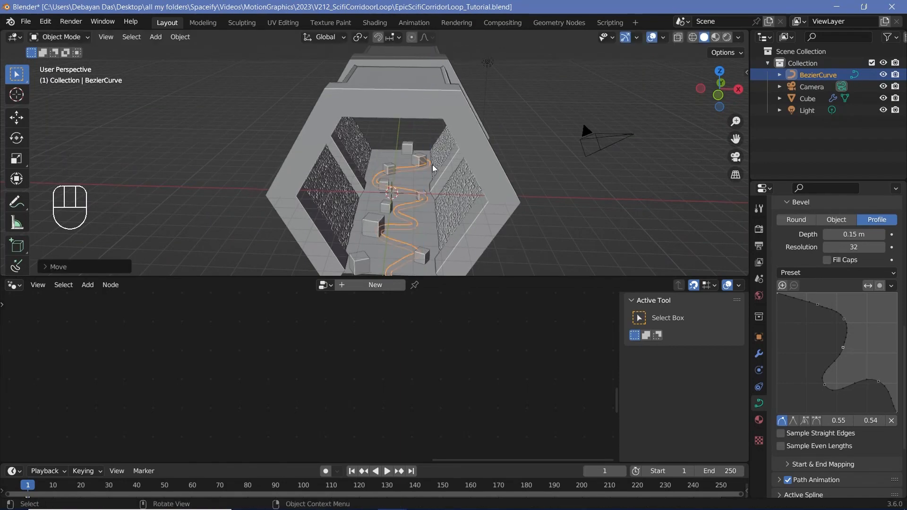
- In front view, raise the curve about 0.85 m along Z so it rests on the floor beside the cubes
middle_click_drag(430, 156, 432, 120)
key("KP_1")
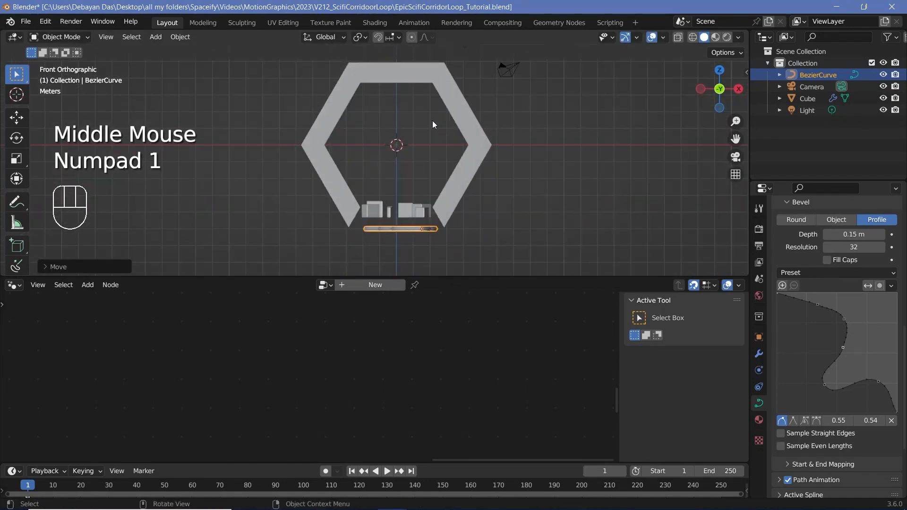
scroll(418, 195, "up", 3)
middle_click_drag(417, 194, 423, 137, "shift")
scroll(418, 134, "up", 2)
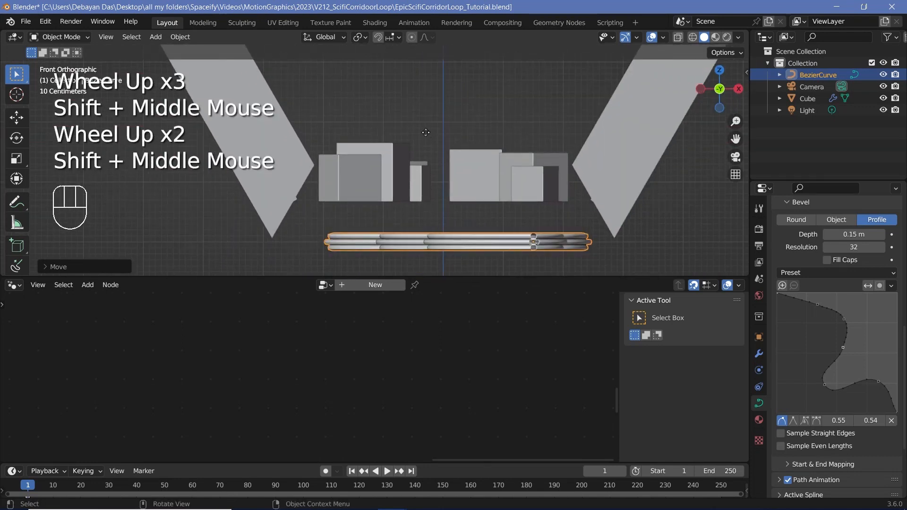
key("g")
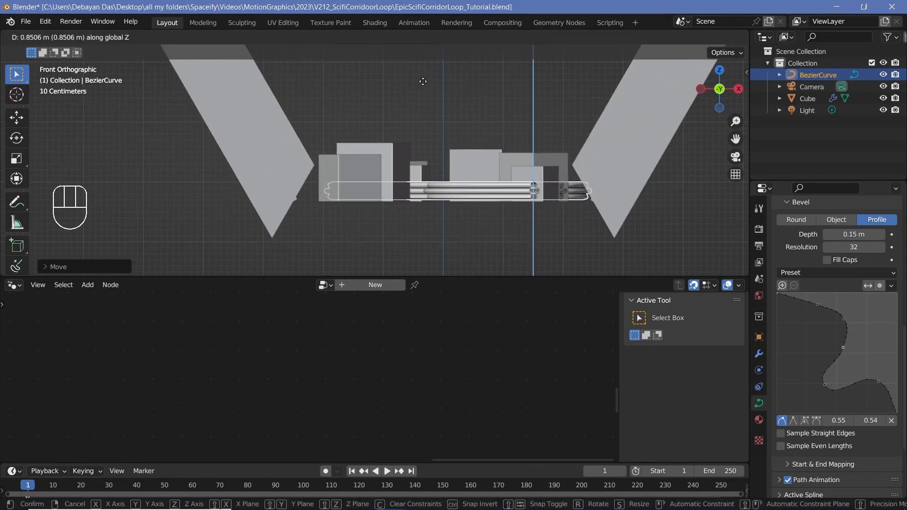
left_click(422, 81)
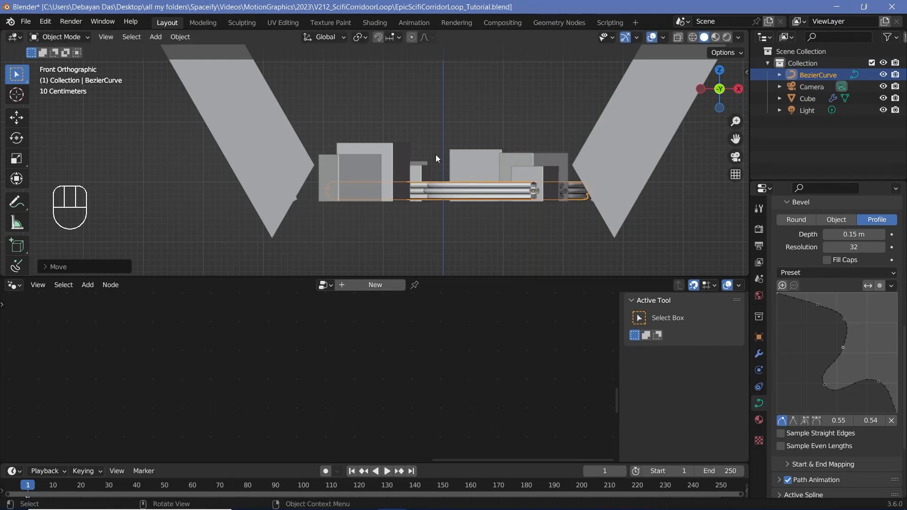
- Give the curve a material named Cable
middle_click_drag(435, 154, 429, 179)
left_click(758, 421)
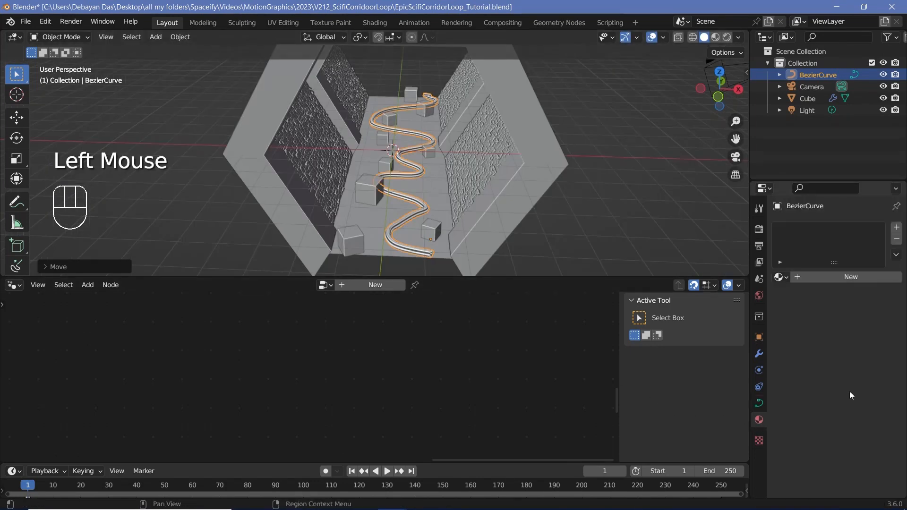
left_click(814, 297)
left_click(829, 279)
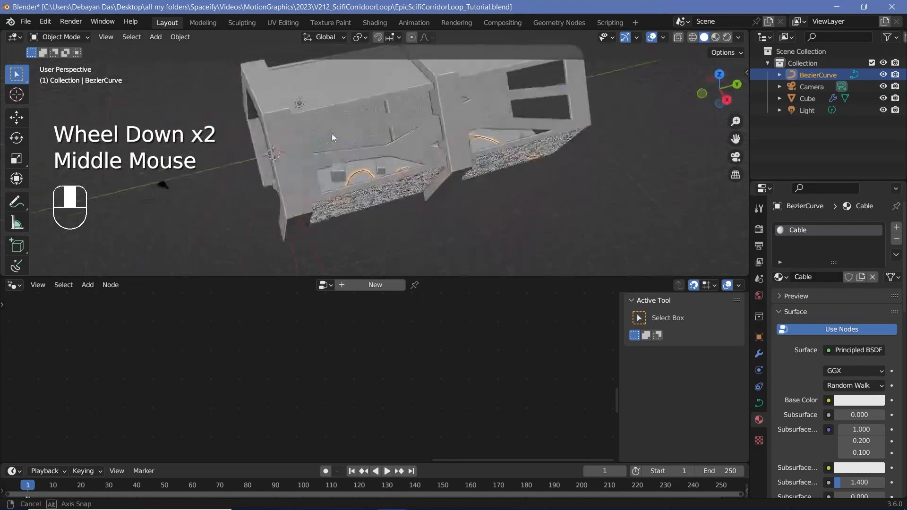
- Select the corridor together with the cable curve and make a linked duplicate of both, offset 20 m along the Y axis
scroll(447, 157, "down", 1)
middle_click_drag(332, 133, 400, 152)
scroll(447, 160, "down", 1)
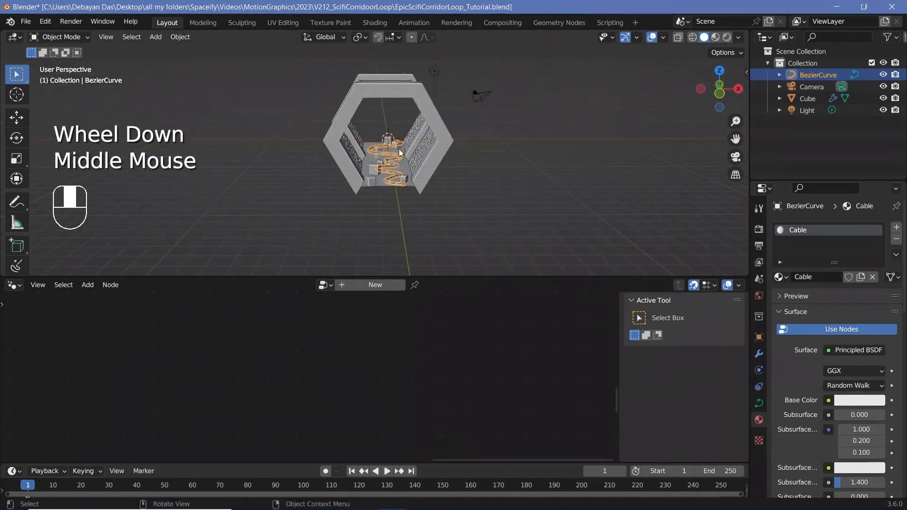
left_click(347, 164, "shift")
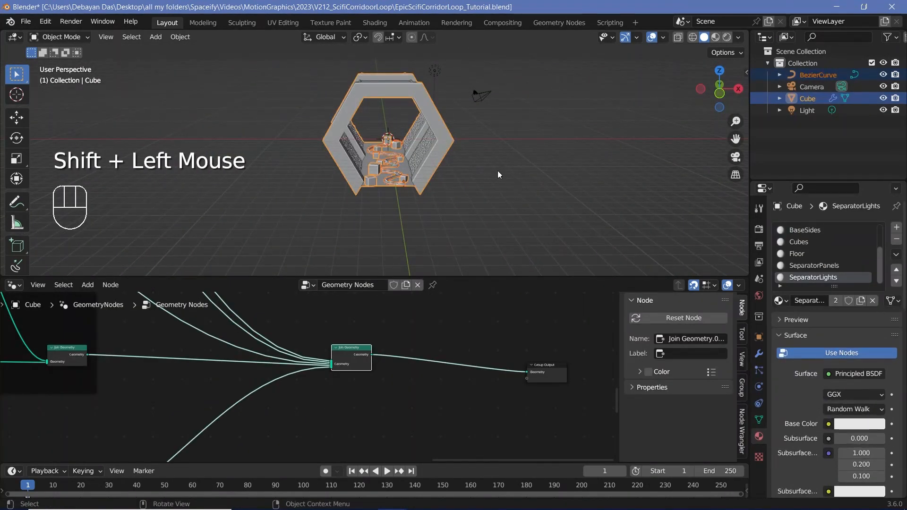
scroll(498, 174, "down", 2)
middle_click_drag(497, 174, 332, 217)
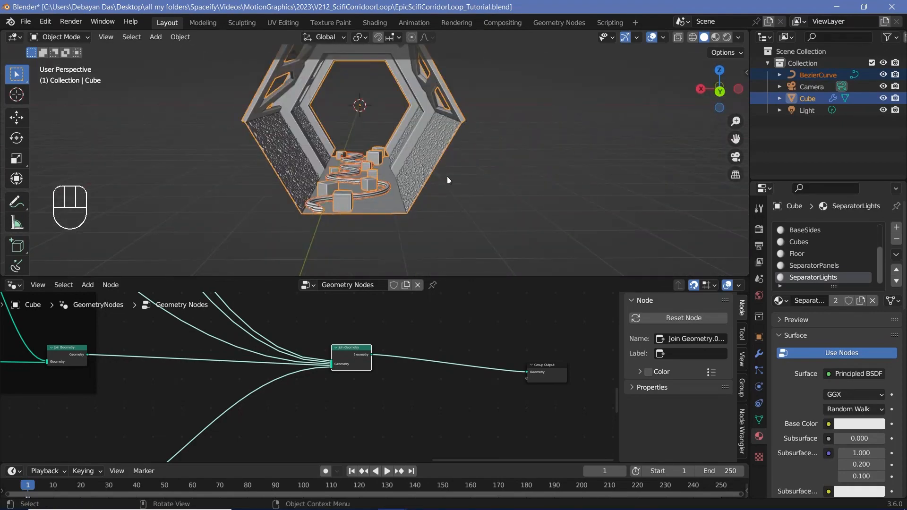
middle_click_drag(383, 191, 381, 211)
scroll(472, 194, "down", 3)
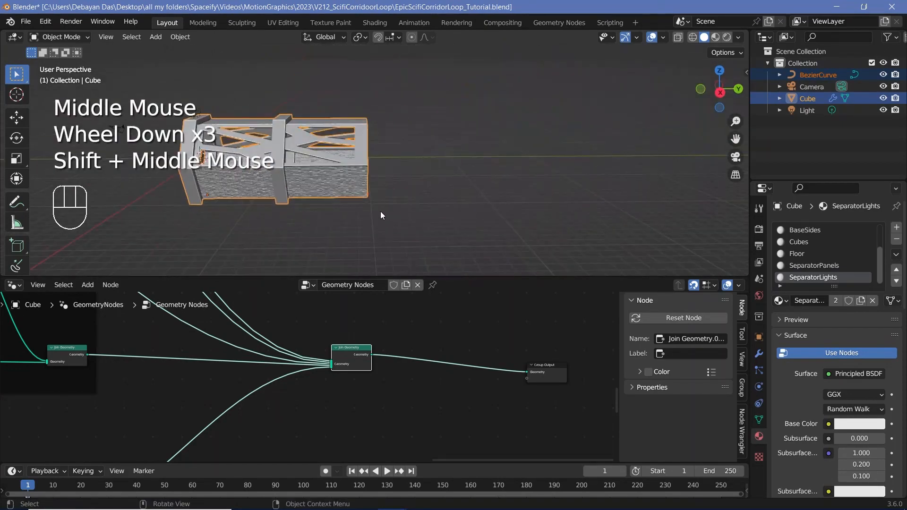
key("alt+d")
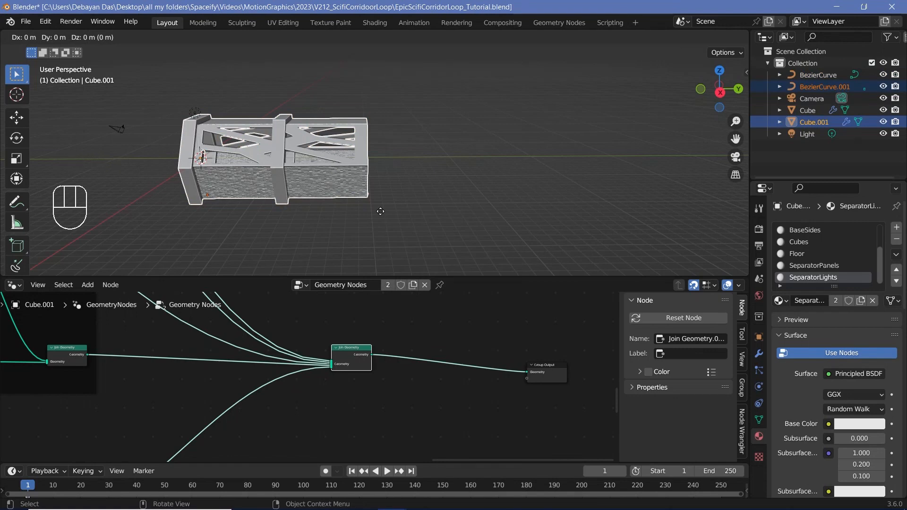
type("y20")
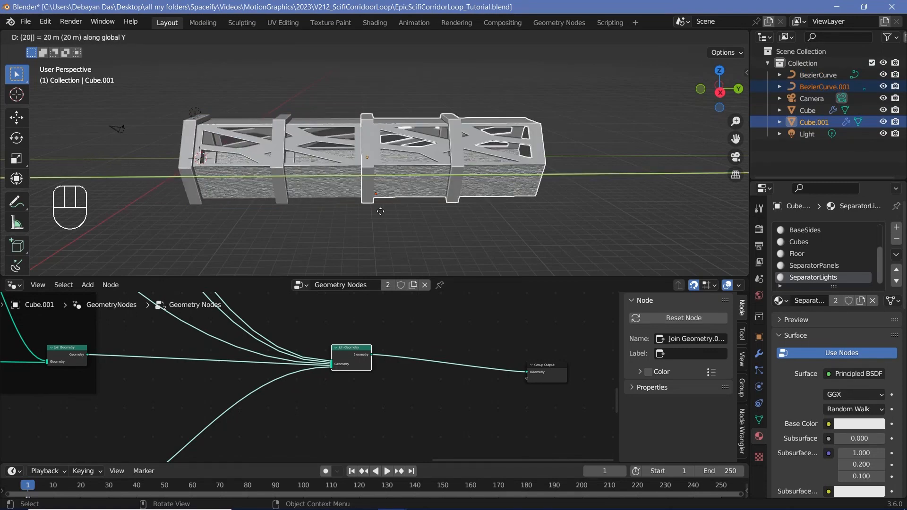
key("Return")
- Repeat the linked duplication three more times to extend the corridor and cable along Y
middle_click_drag(372, 207, 384, 226)
key("shift+r")
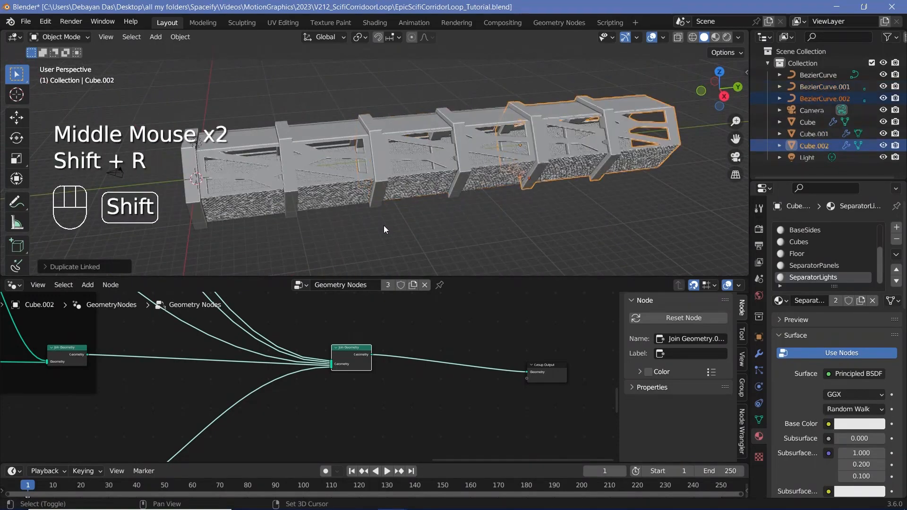
key("shift+r")
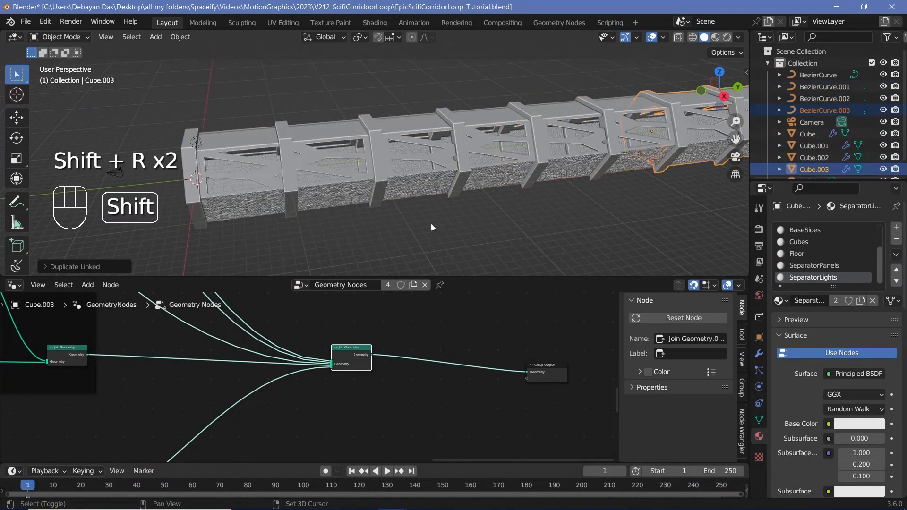
key("shift+r")
middle_click_drag(622, 211, 449, 127, "shift")
scroll(449, 126, "down", 3)
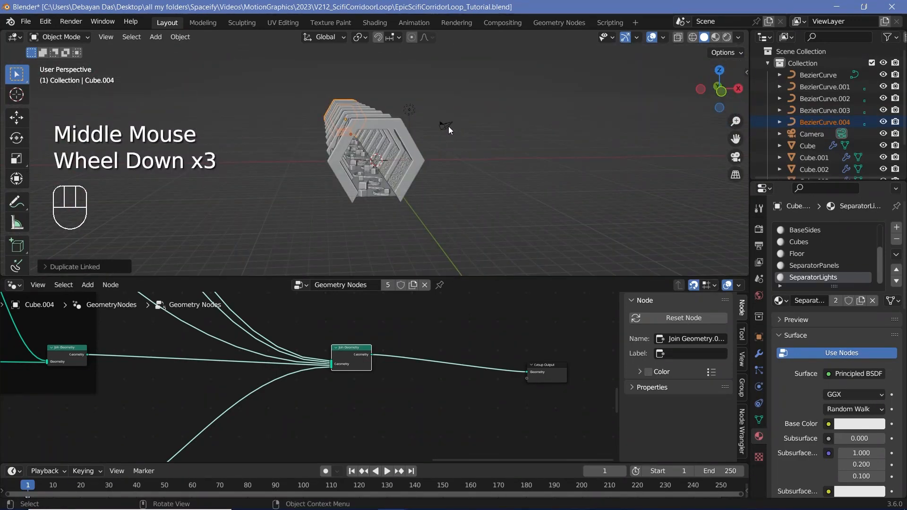
- Reset the camera's location and rotation, rotate it 90° about the X axis, and look through it
left_click(447, 126)
key("alt+g")
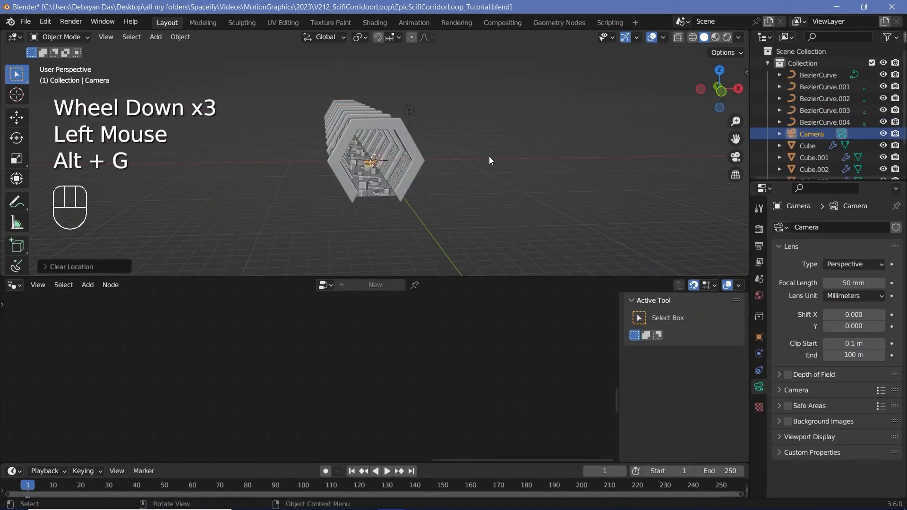
key("alt+r")
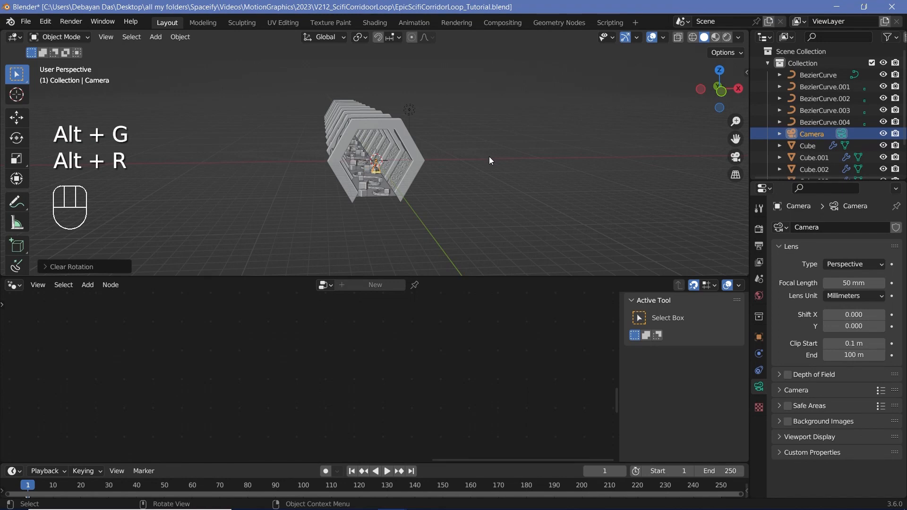
type("rx90")
key("Return")
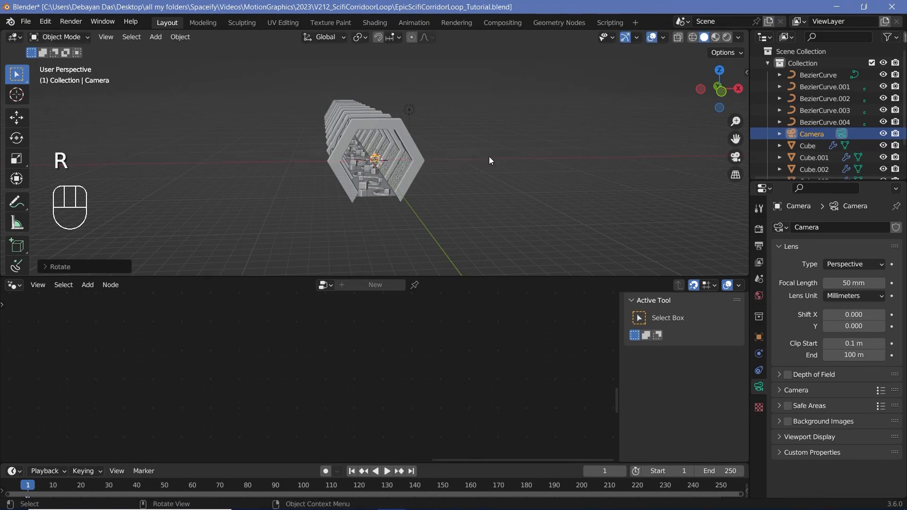
key("KP_0")
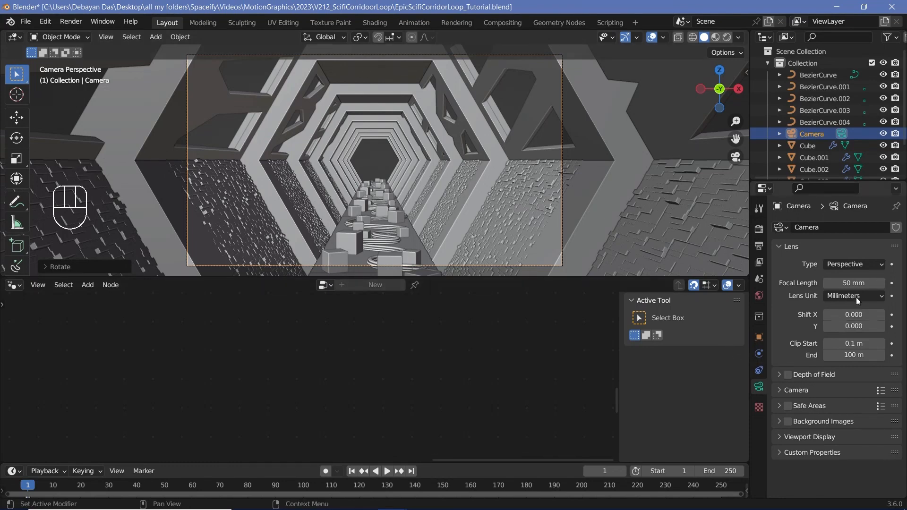
- Set the camera's focal length to 24 mm and its passepartout opacity to 1.000
left_click(849, 282)
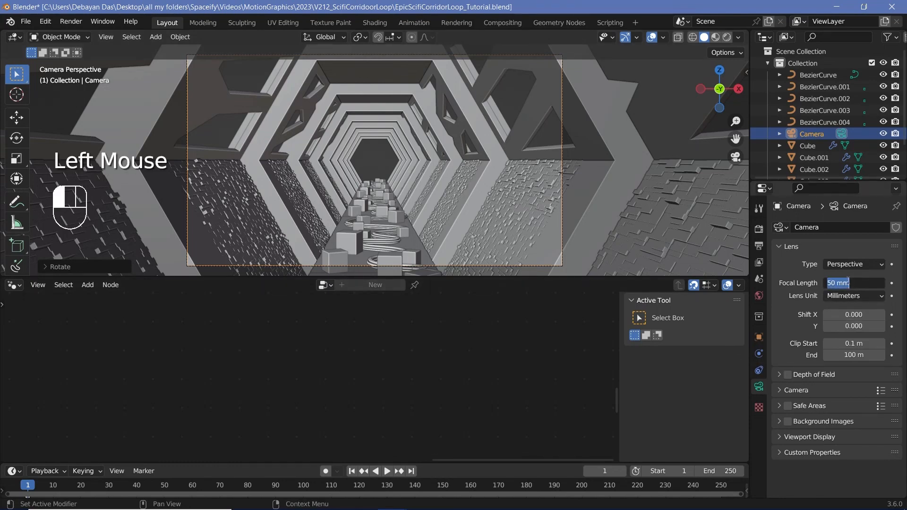
type("24")
key("Return")
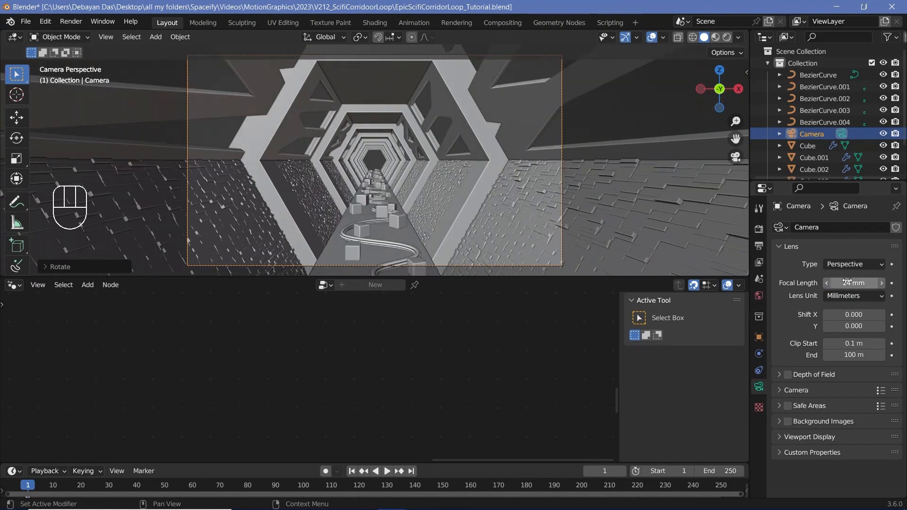
left_click(782, 438)
scroll(783, 440, "down", 2)
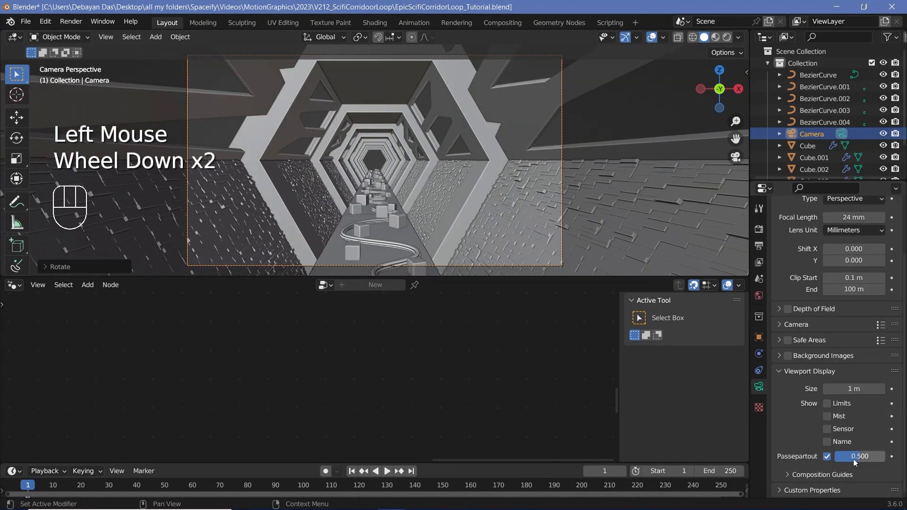
left_click_drag(856, 461, 886, 462)
- Lower the camera 2 m along the global Z axis
key("g")
key("z")
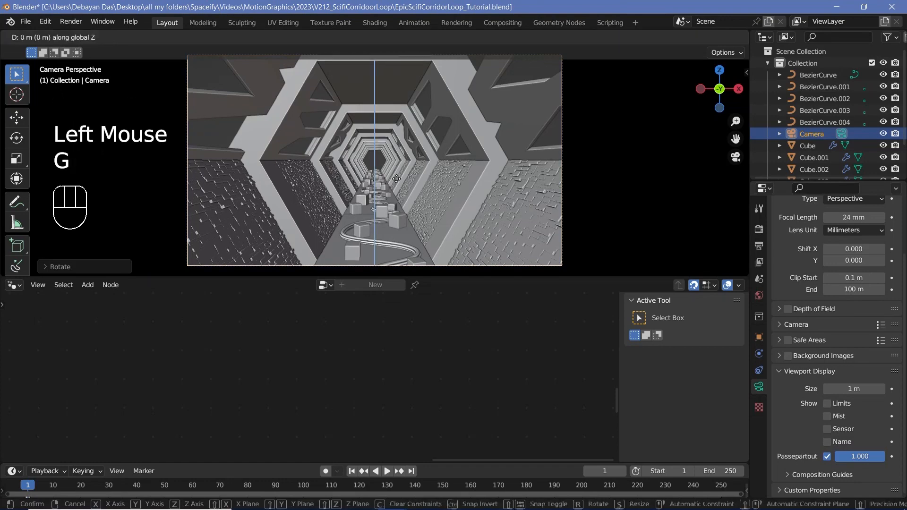
key("ctrl")
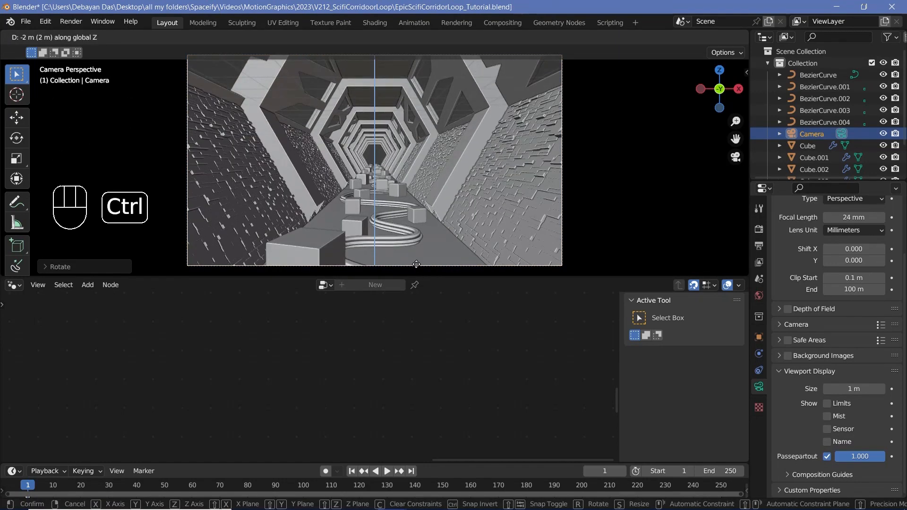
left_click(423, 47)
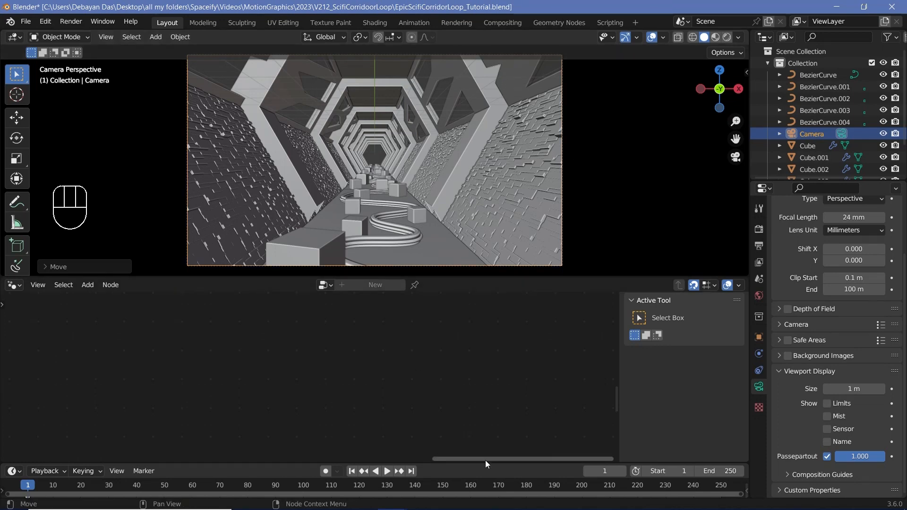
- Delete the camera's existing keyframe at frame 1 and insert a Location keyframe at frame 0
left_click_drag(484, 463, 485, 432)
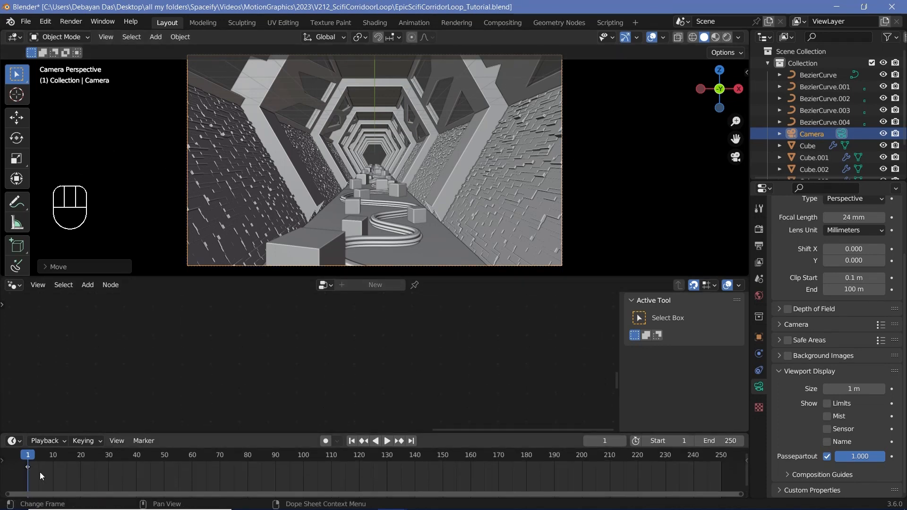
key("Left")
left_click(26, 469)
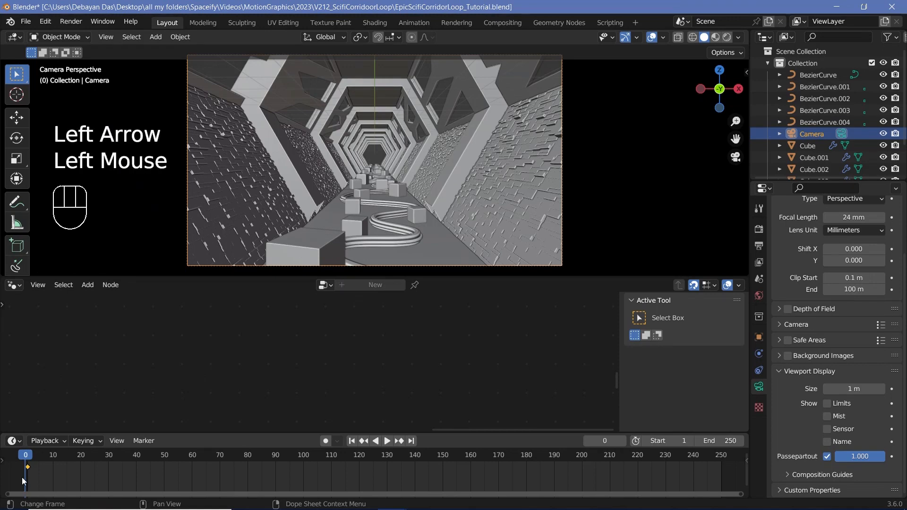
key("x")
left_click(41, 469)
key("i")
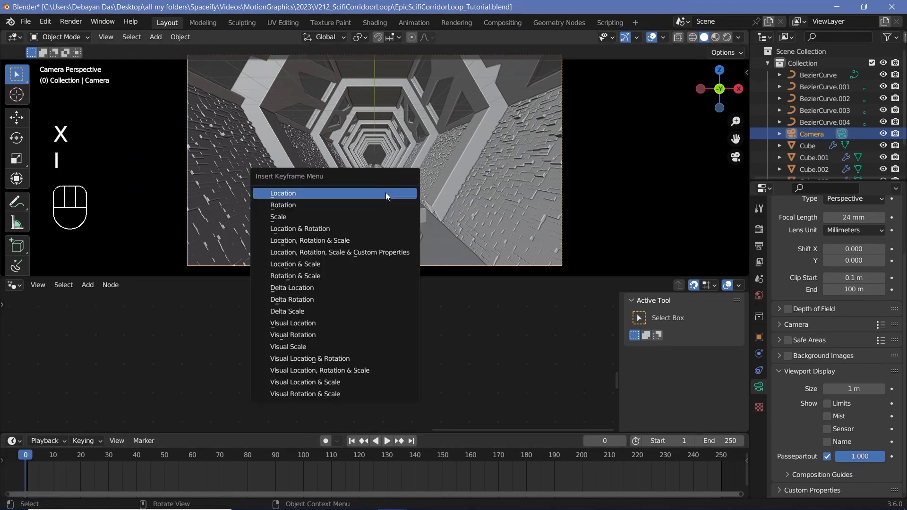
left_click(385, 192)
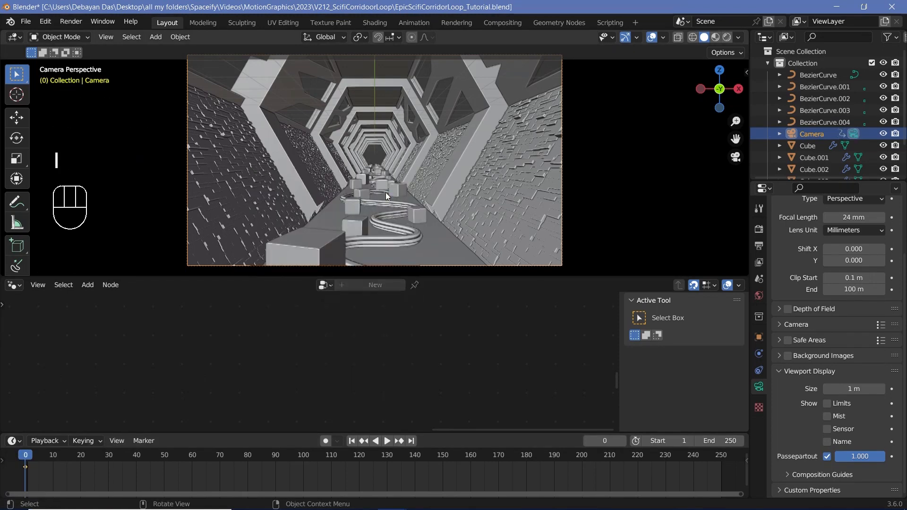
- At frame 150, move the camera 20 m along the Y axis and insert a Location keyframe
left_click(443, 461)
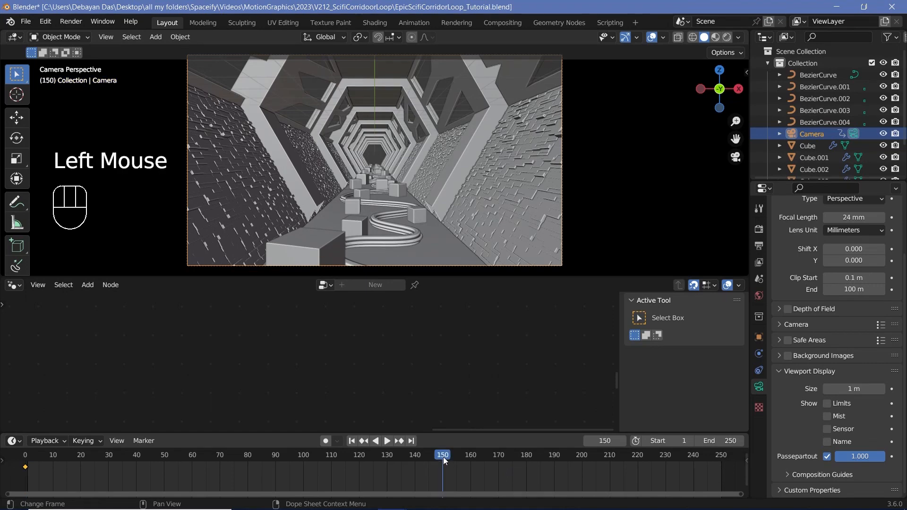
type("gy")
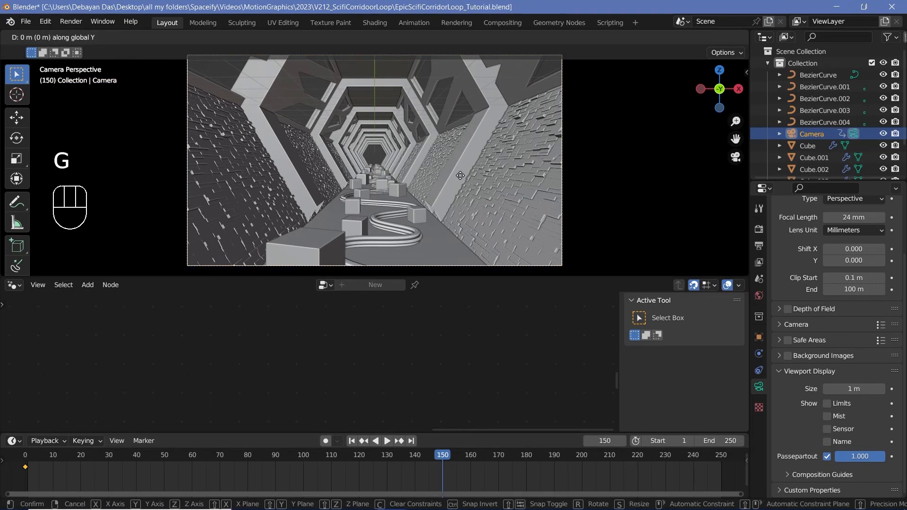
type("20")
key("Return")
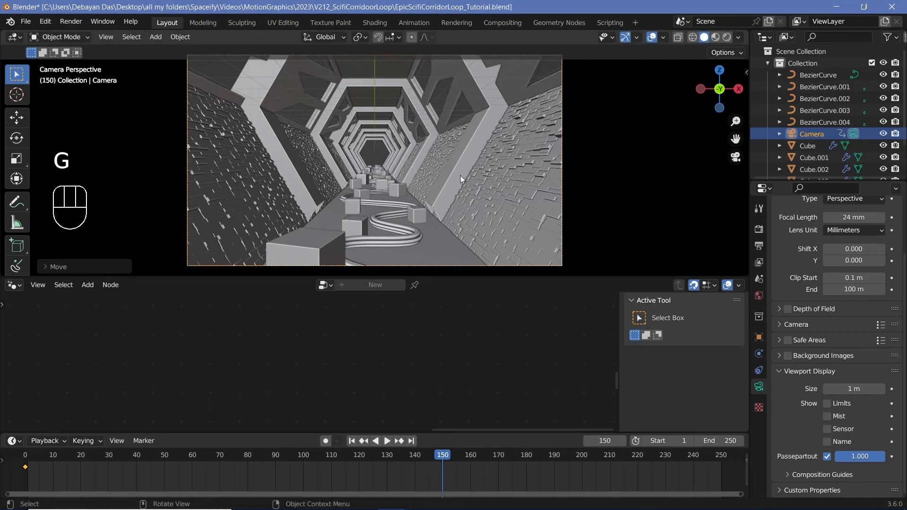
key("i")
left_click(460, 175)
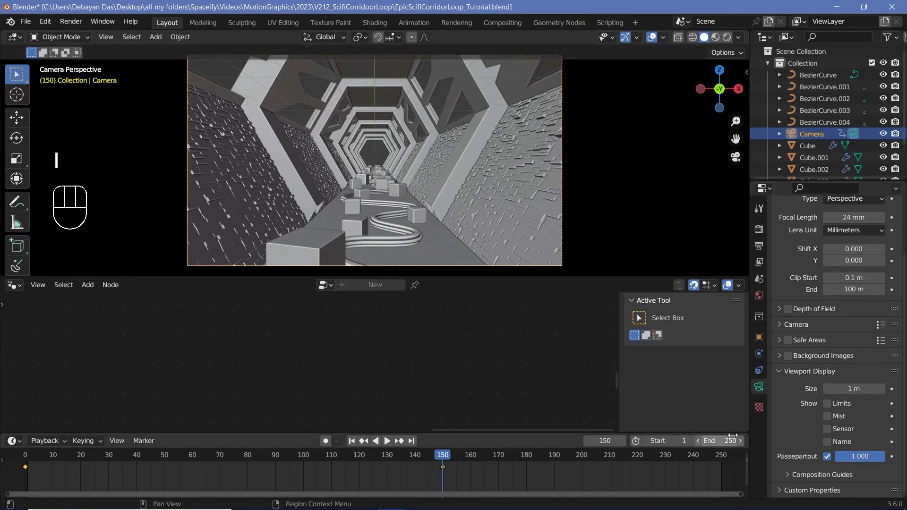
- Set the render resolution scale to 200%
left_click(758, 246)
scroll(836, 269, "up", 3)
left_click(857, 267)
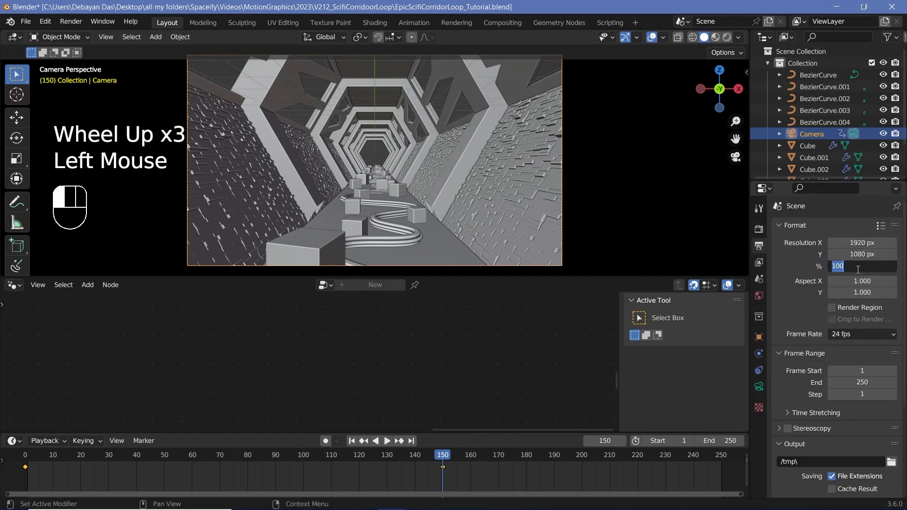
type("200")
key("Return")
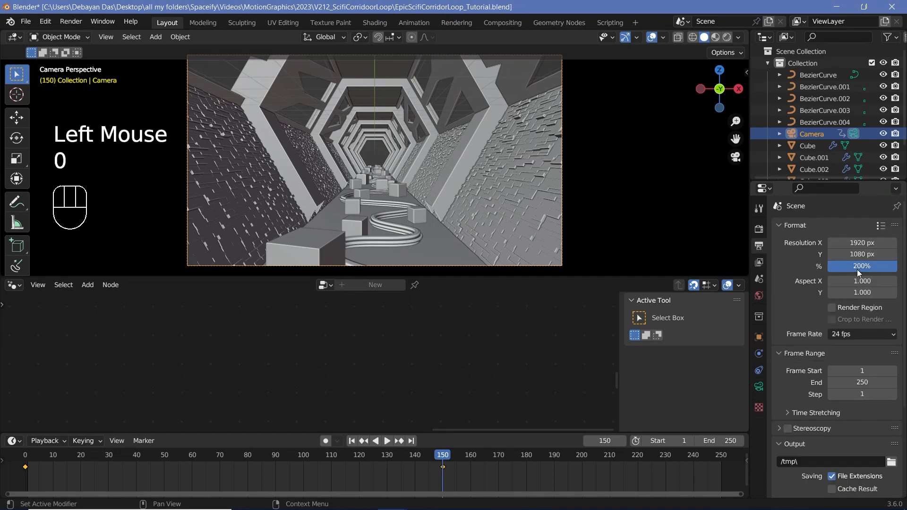
- Set the scene's frame rate to 60 fps and the end frame to 300
scroll(810, 281, "down", 2)
left_click(867, 241)
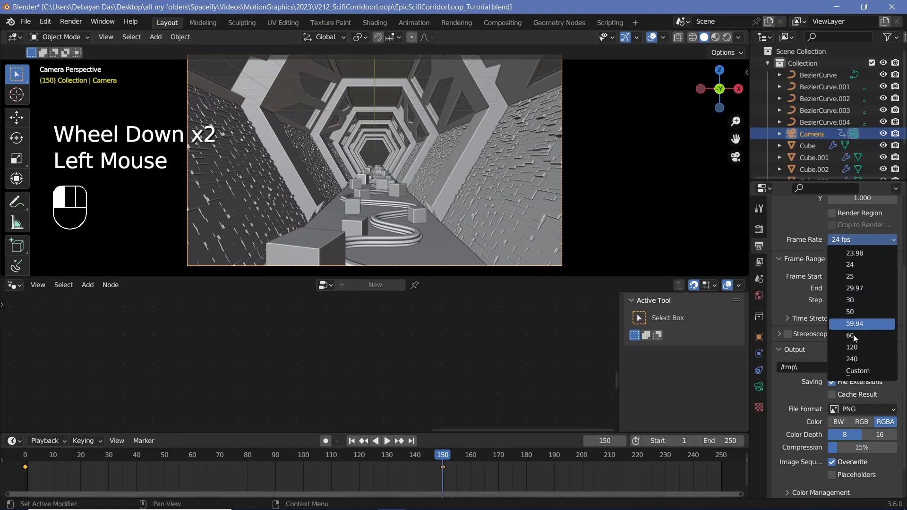
left_click(854, 340)
left_click(867, 289)
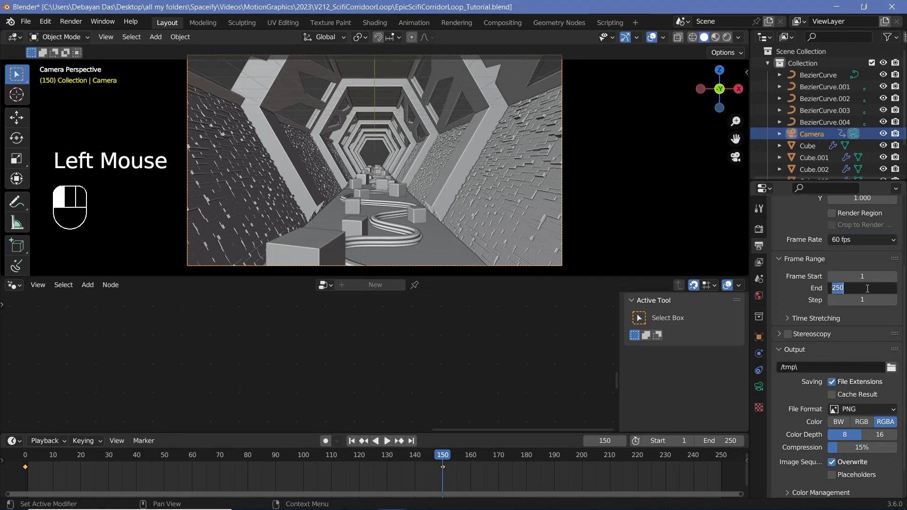
type("300")
key("Return")
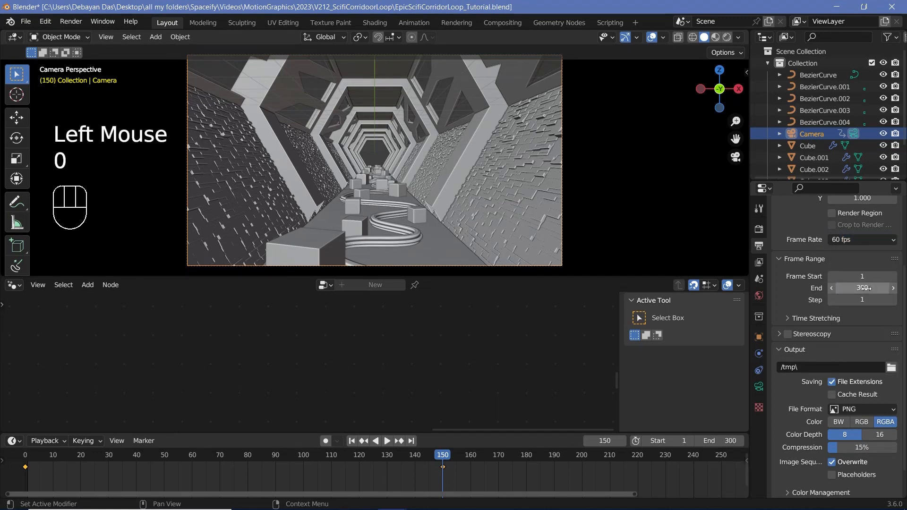
- Move the camera's second location keyframe to frame 300
scroll(477, 473, "down", 2)
middle_click_drag(477, 473, 372, 469)
left_click(375, 467)
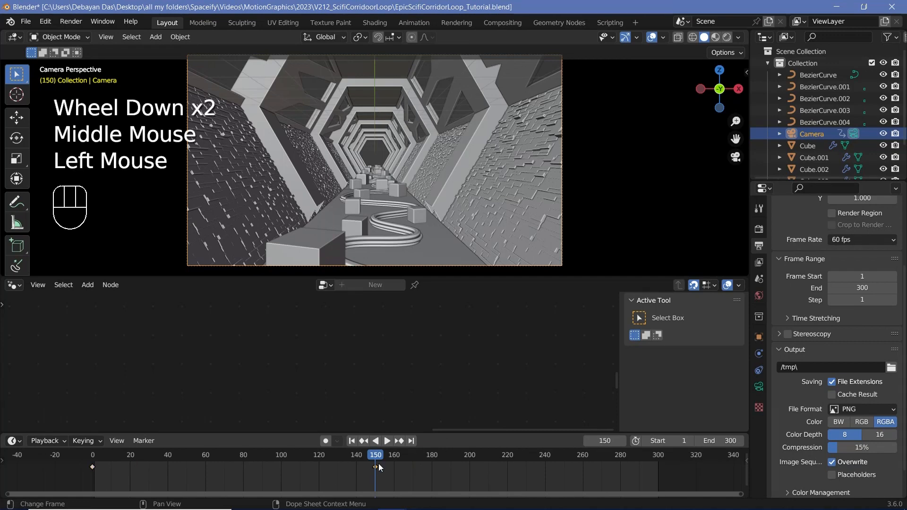
key("g")
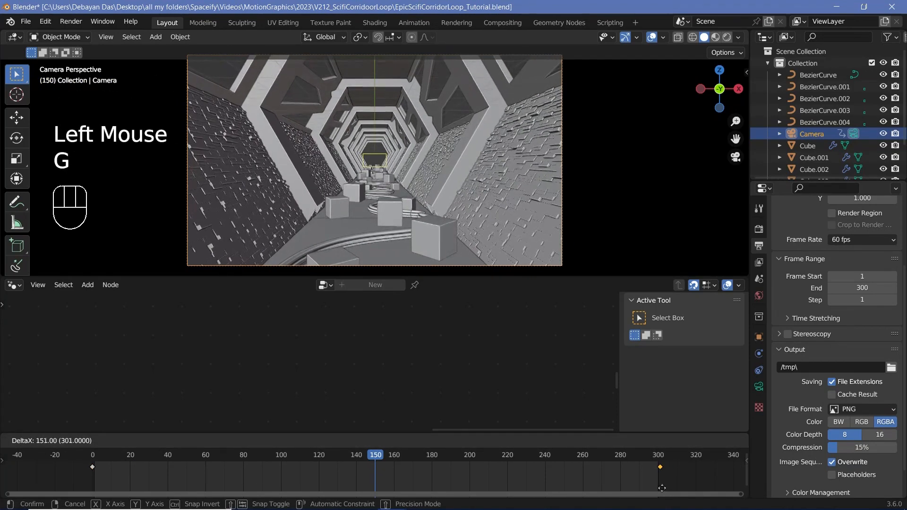
left_click(663, 491)
- Set the render output path to // and the file format to FFmpeg Video
scroll(808, 359, "down", 2)
left_click(809, 331)
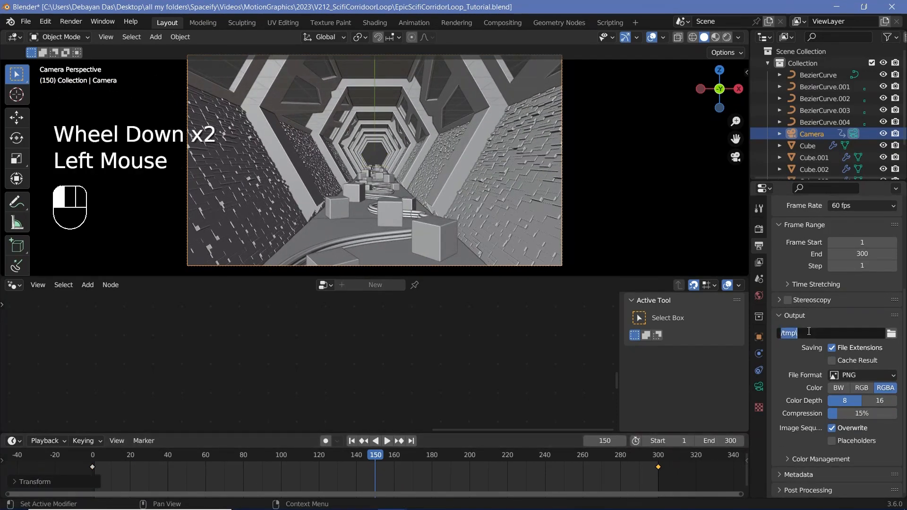
type("//")
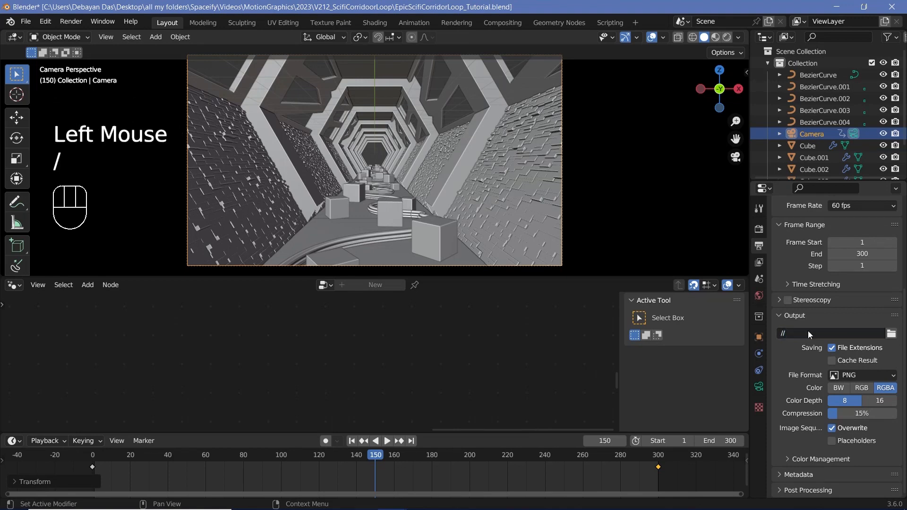
left_click(846, 377)
left_click(848, 433)
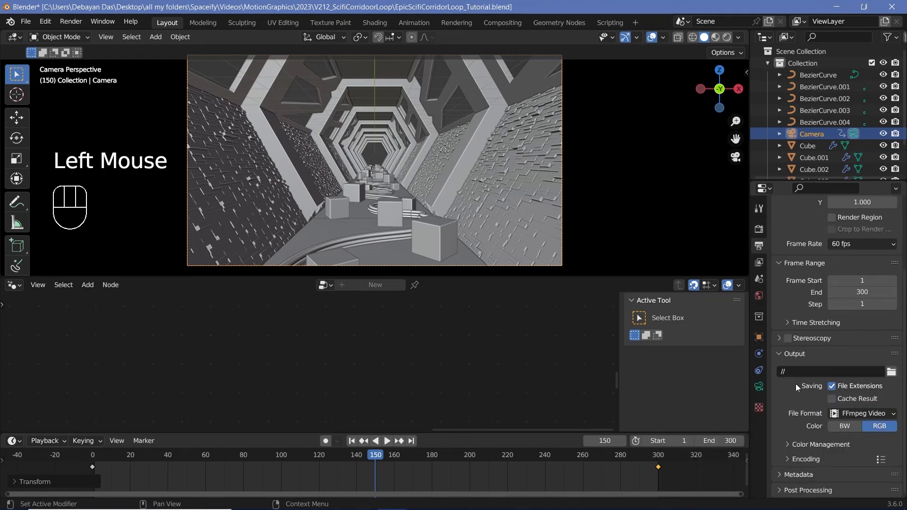
- In the video encoding settings, use the MPEG-4 container and perceptually lossless output quality
scroll(802, 444, "down", 2)
left_click(798, 455)
scroll(805, 425, "down", 2)
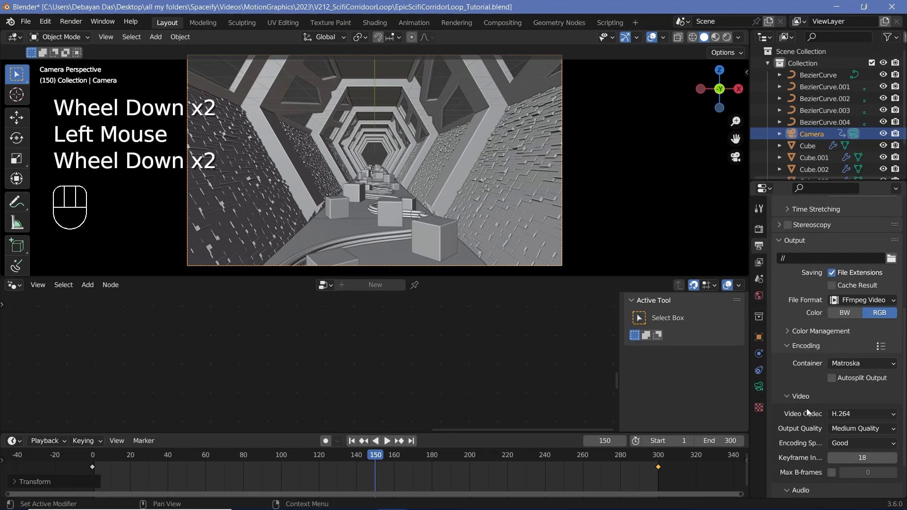
left_click(844, 363)
left_click(851, 324)
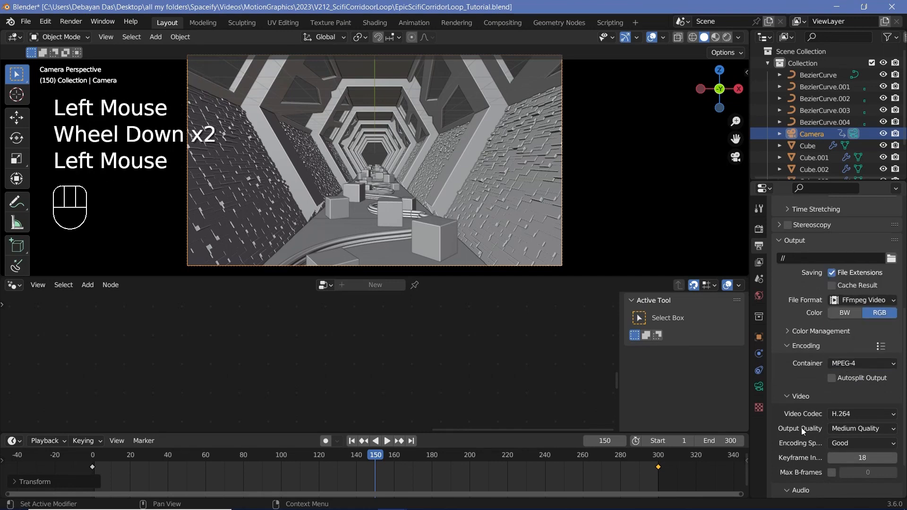
left_click(839, 430)
left_click(841, 389)
- Complete the output path as //4K_ScifiTunnelLoop_GeoNodes_60FPS.mp4 and disable the automatic file extensions
scroll(788, 314, "up", 2)
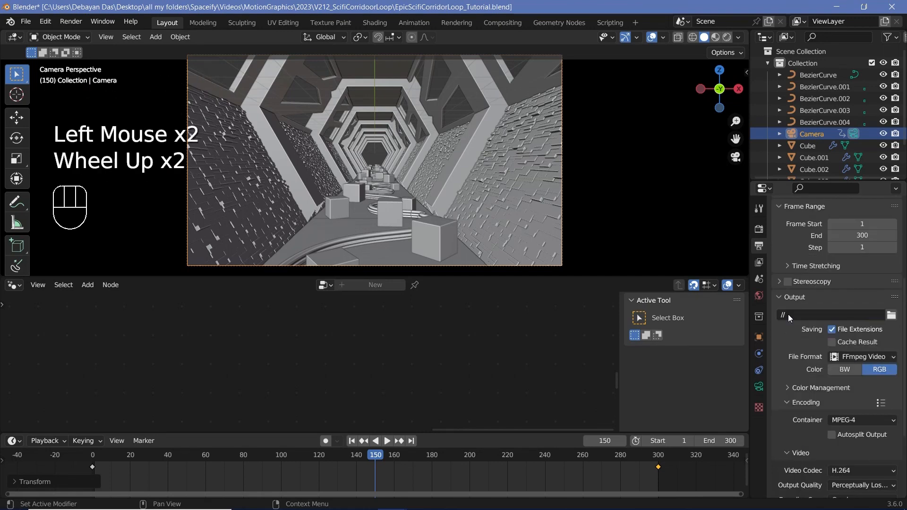
left_click(788, 313)
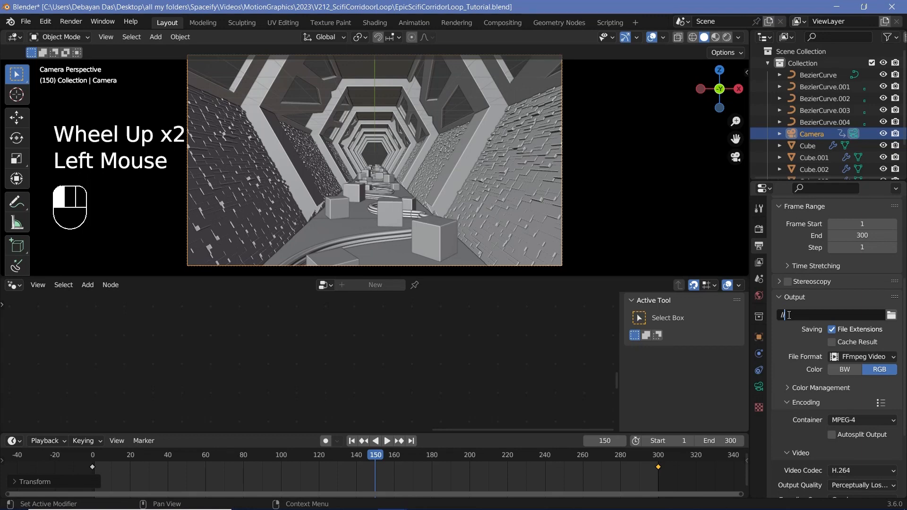
key("ctrl+v")
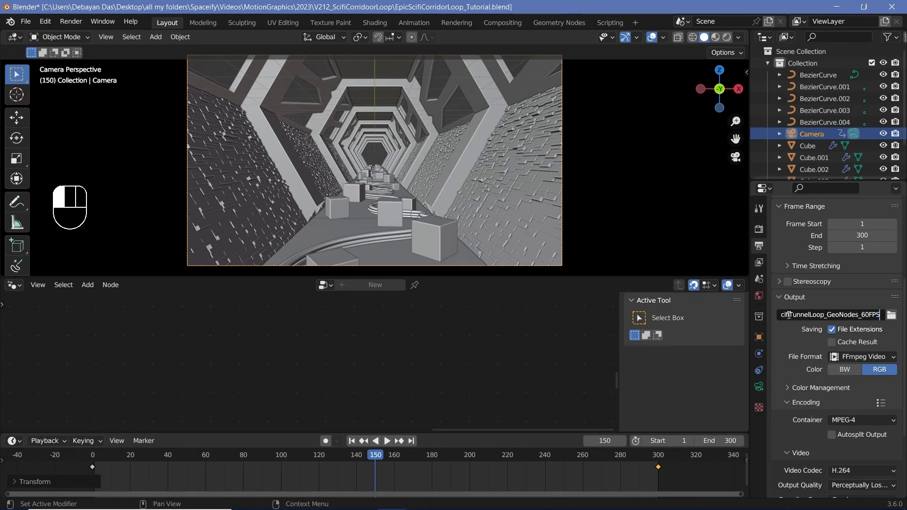
type(".mp4")
key("Return")
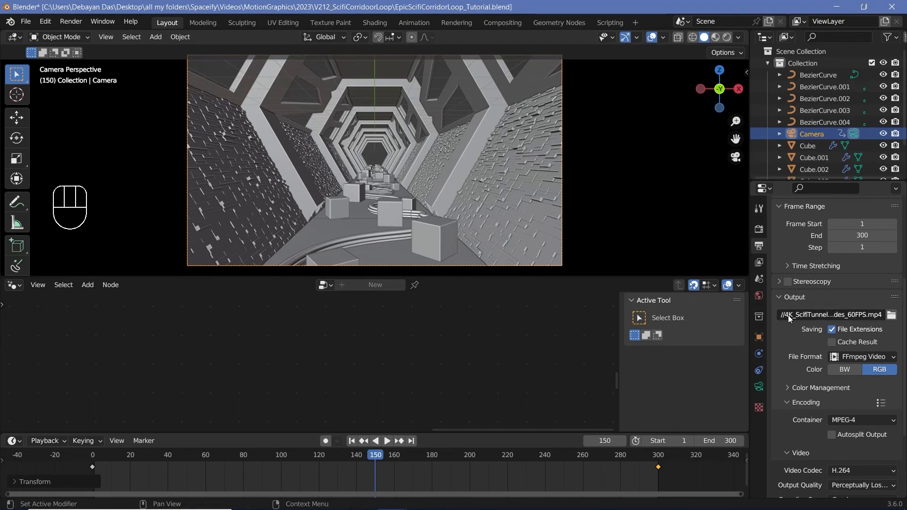
left_click(832, 329)
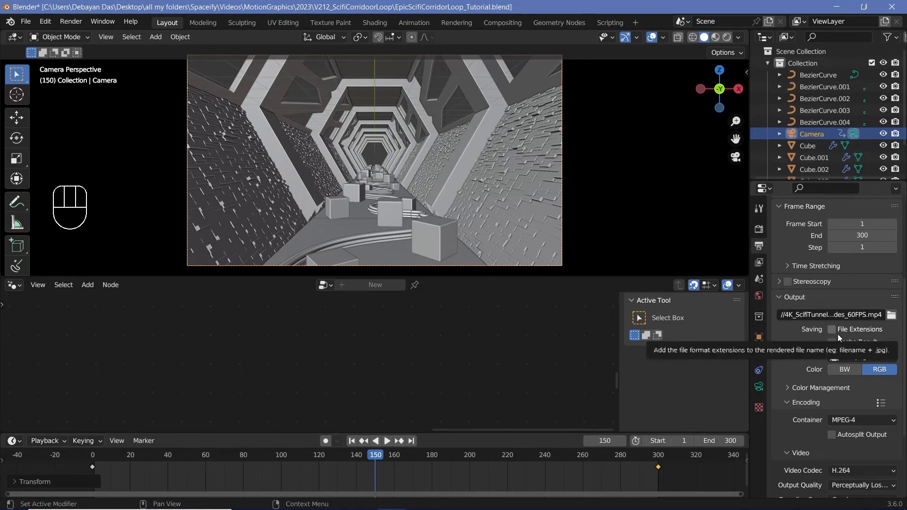
- Play the animation from the first frame to preview the camera's flight through the corridor
left_click(351, 440)
key("space")
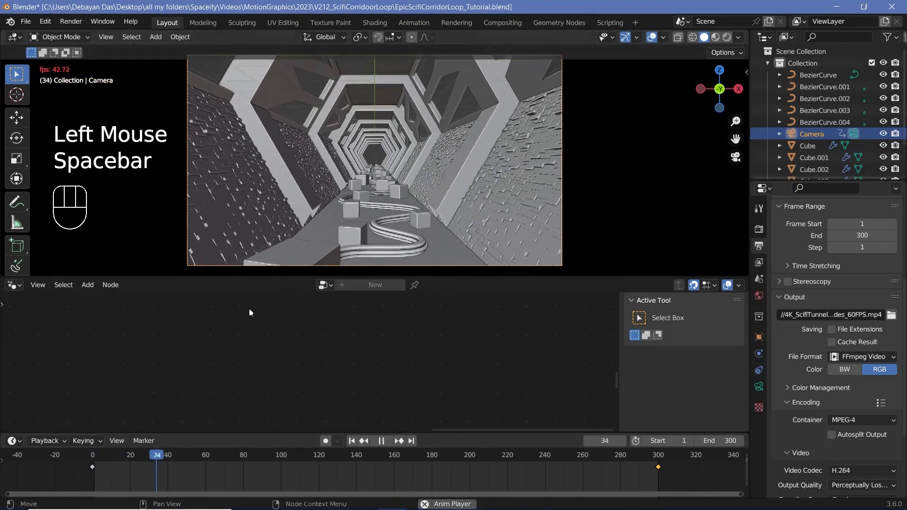
key("space")
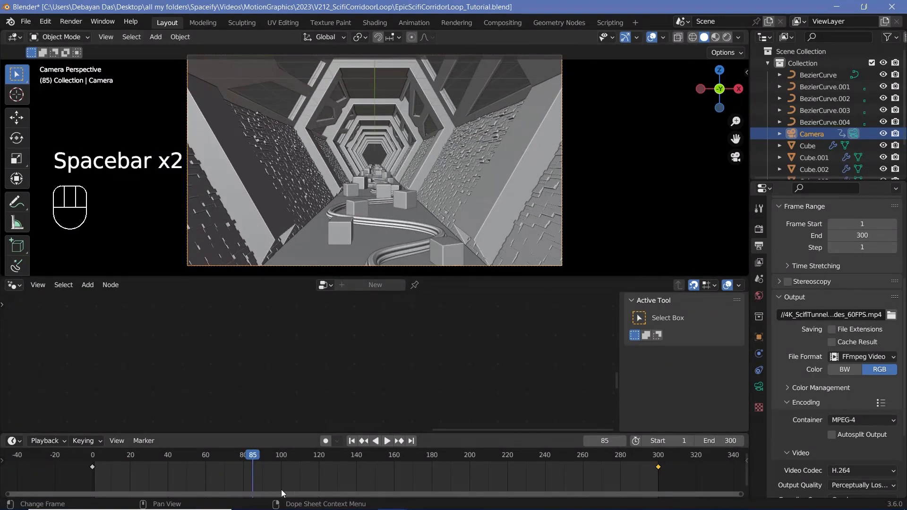
- Set all of the camera's keyframes to Linear interpolation and preview the motion
key("a")
key("t")
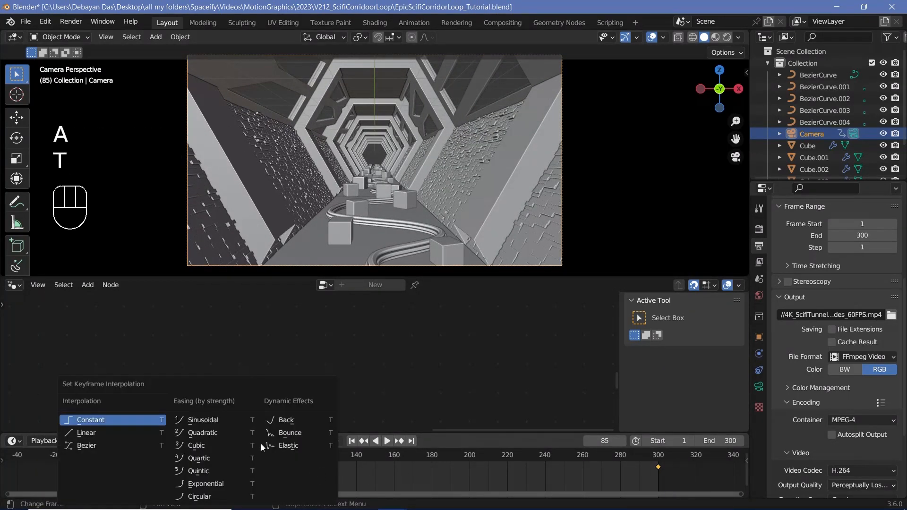
left_click(78, 427)
key("space")
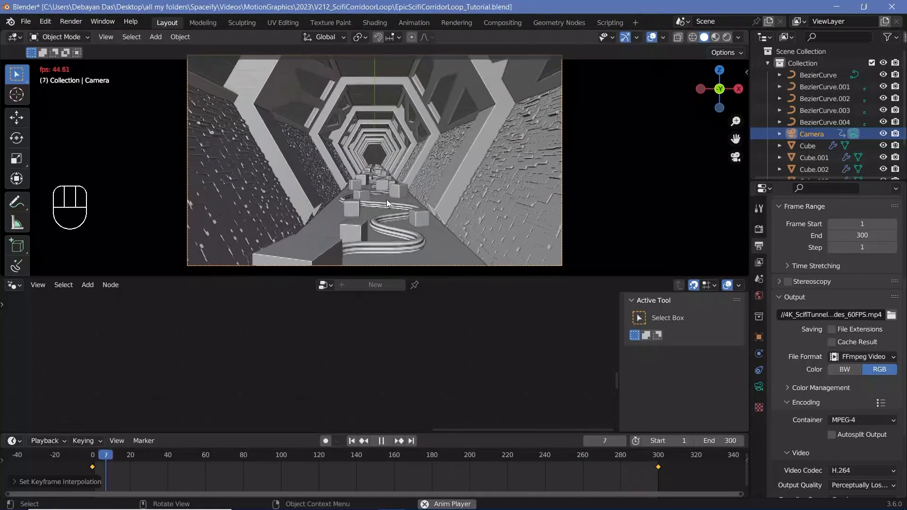
key("space")
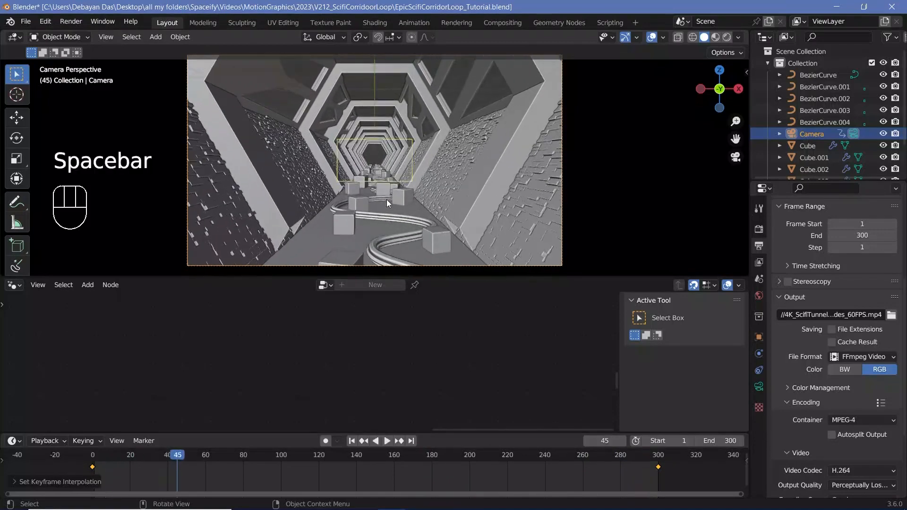
- Change the timeline's playback sync mode and preview the corridor animation with it
left_click(46, 441)
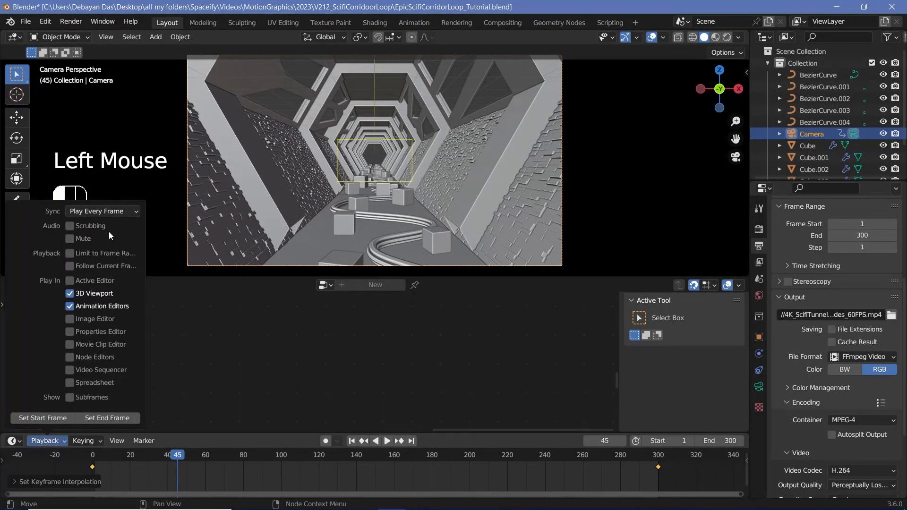
left_click(115, 211)
left_click(111, 251)
key("space")
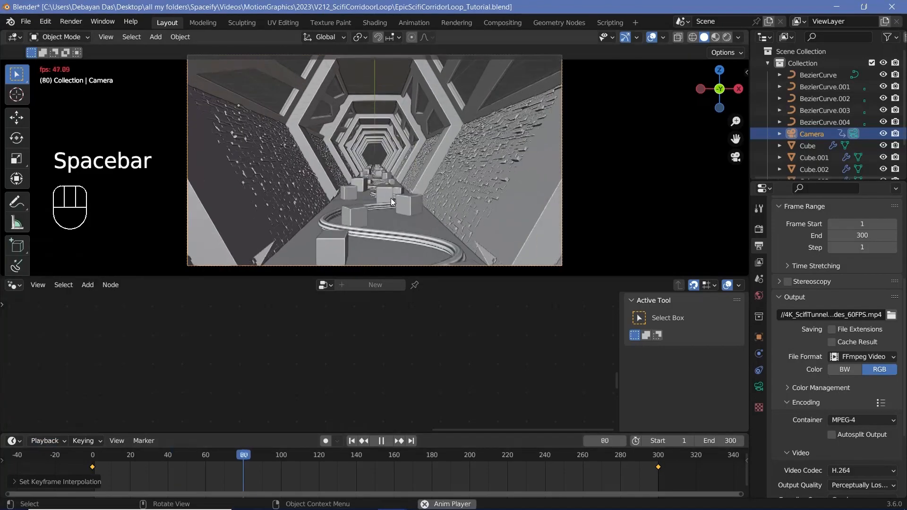
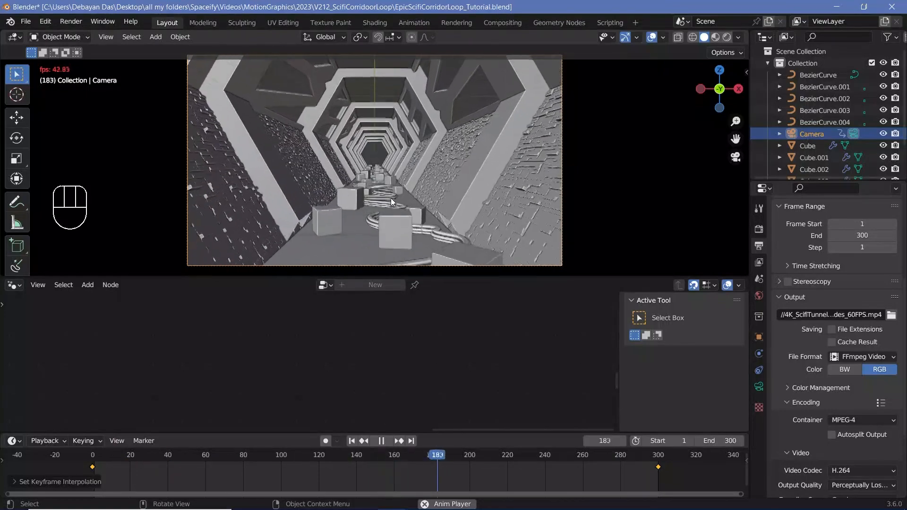
key("space")
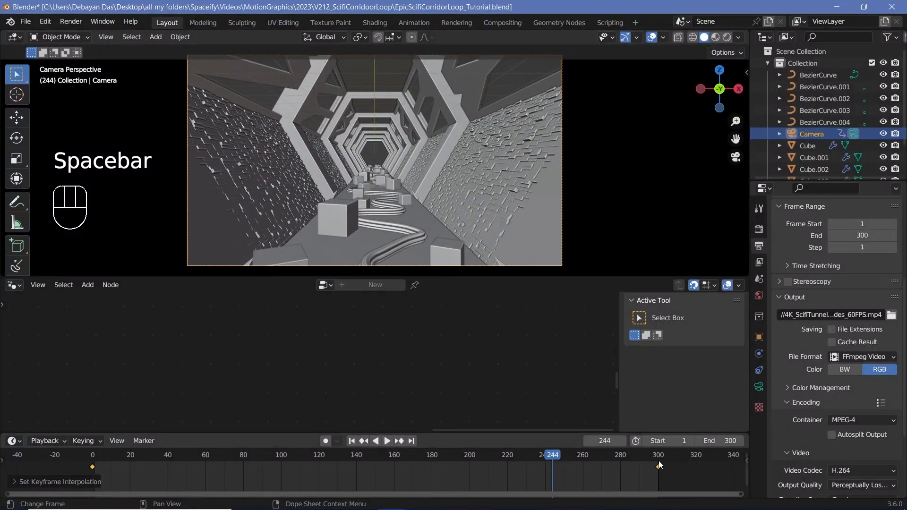
- Compare the camera view at frames 0 and 300 to check that the corridor loop matches
left_click(659, 463)
key("Left")
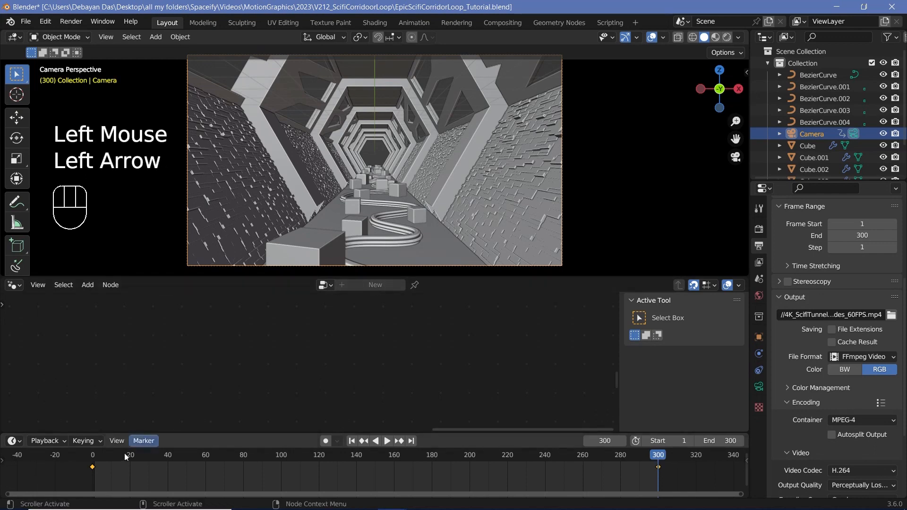
left_click(93, 459)
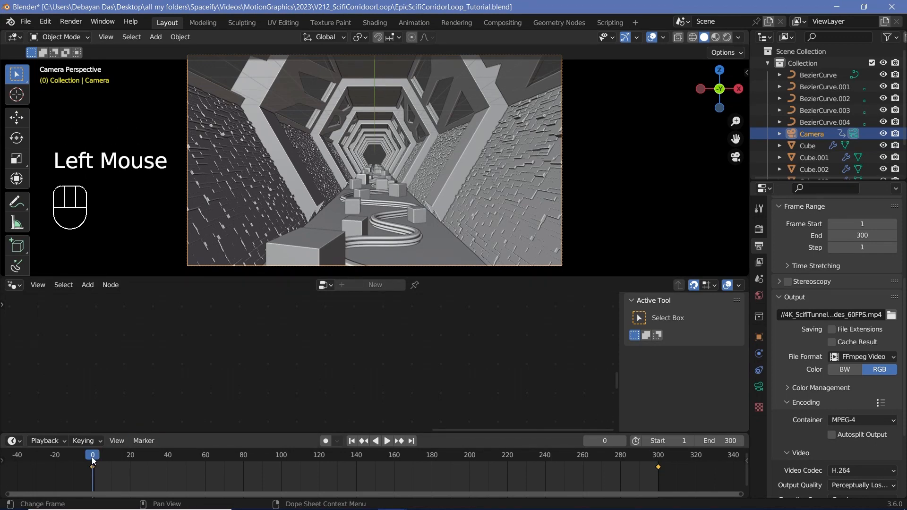
scroll(310, 157, "up", 5)
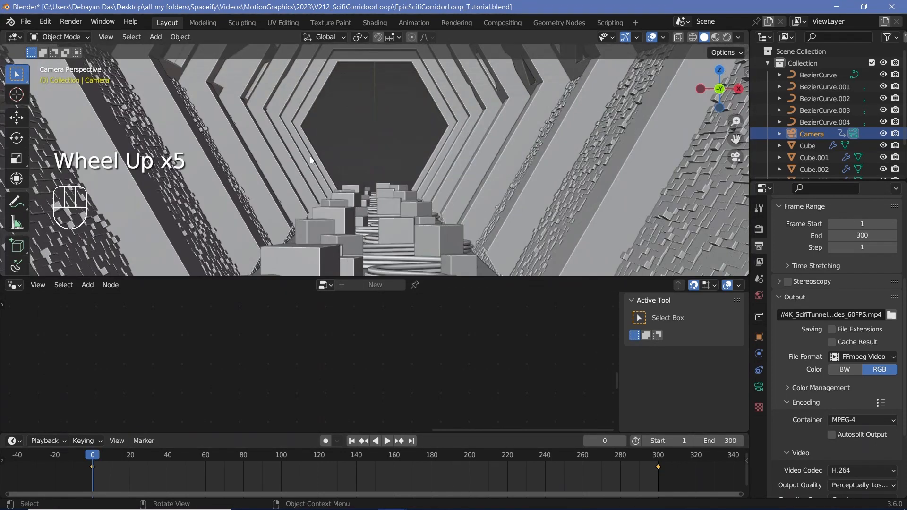
scroll(359, 139, "down", 2)
middle_click_drag(380, 129, 350, 144, "shift")
scroll(340, 150, "up", 1)
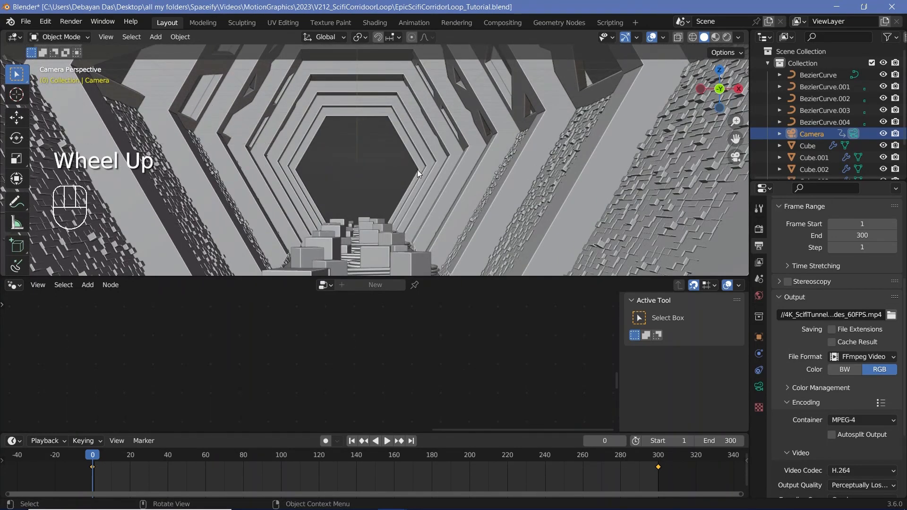
scroll(476, 206, "down", 3)
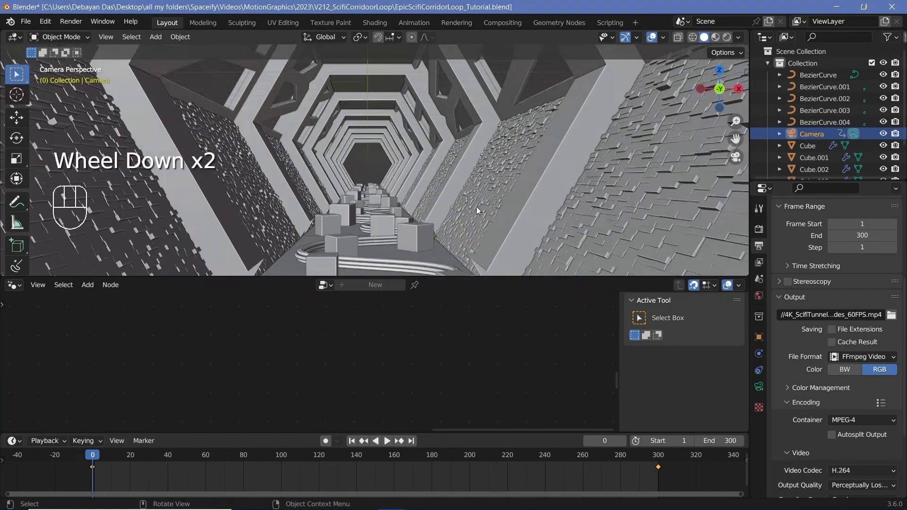
left_click(660, 468)
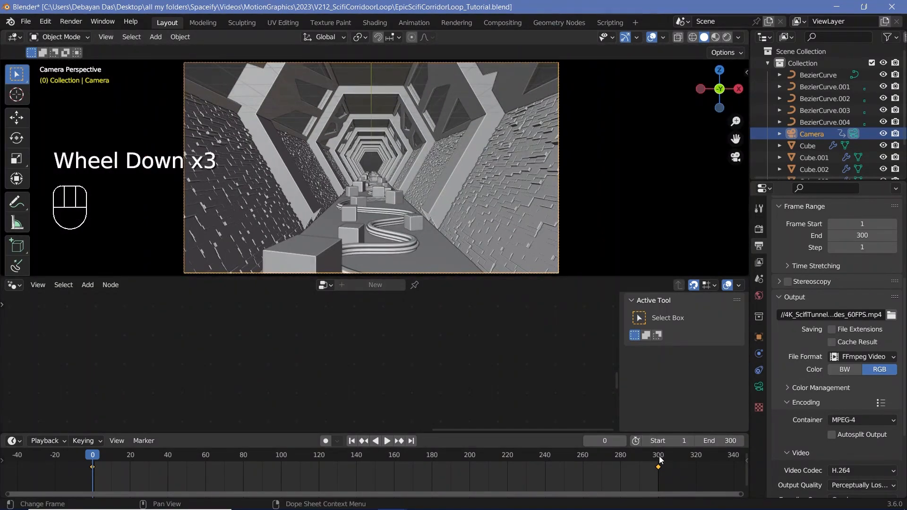
left_click(91, 459)
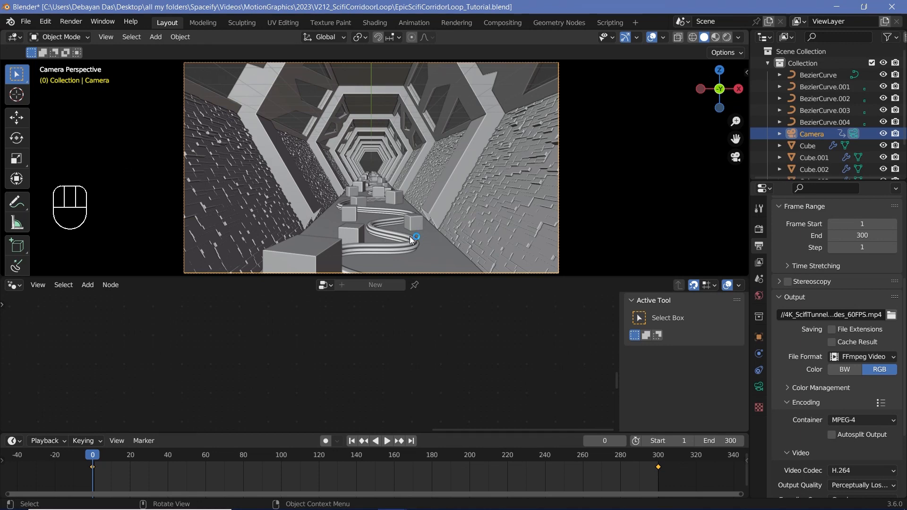
- Switch the lower editor to the Shader Editor and show the 3D viewport in rendered shading
left_click(14, 285)
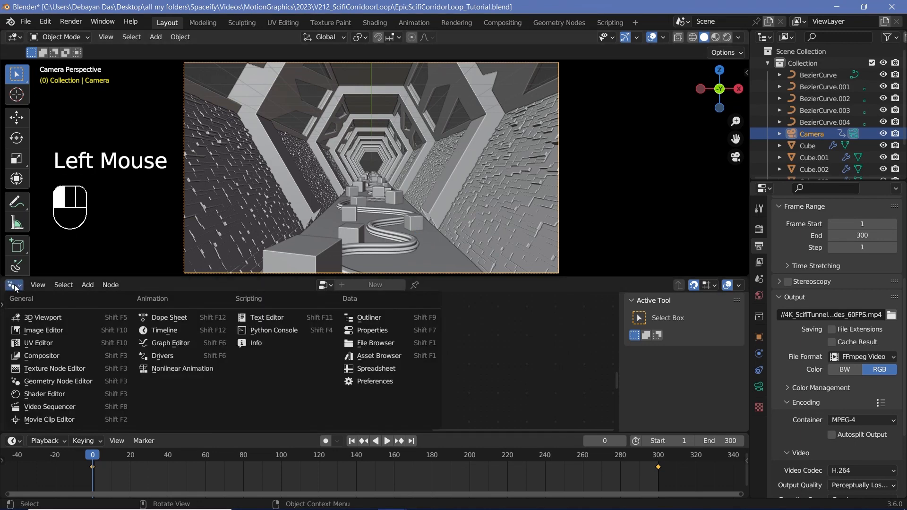
left_click(38, 394)
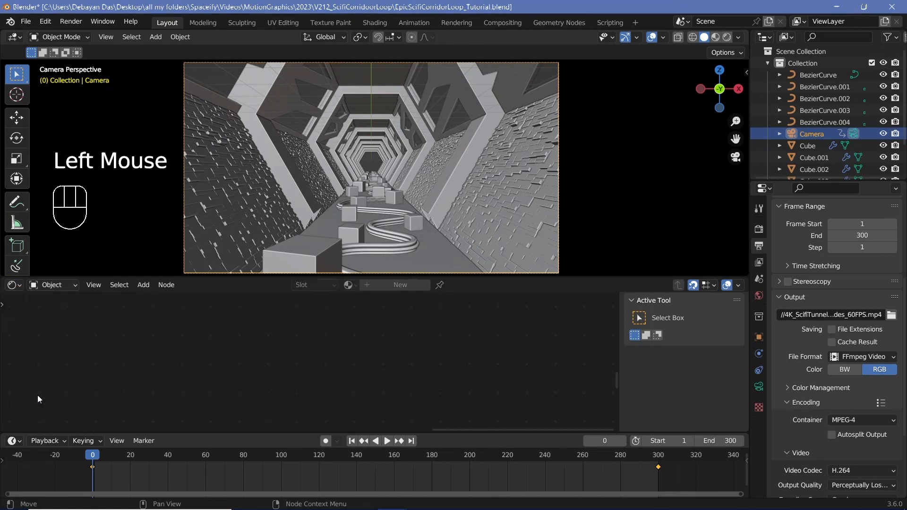
left_click(727, 37)
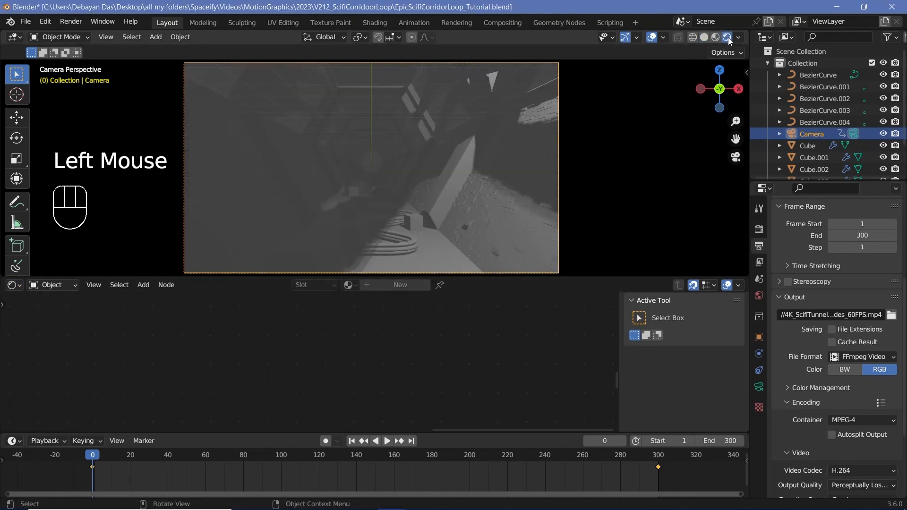
- Delete the Light object from the scene
scroll(815, 142, "down", 4)
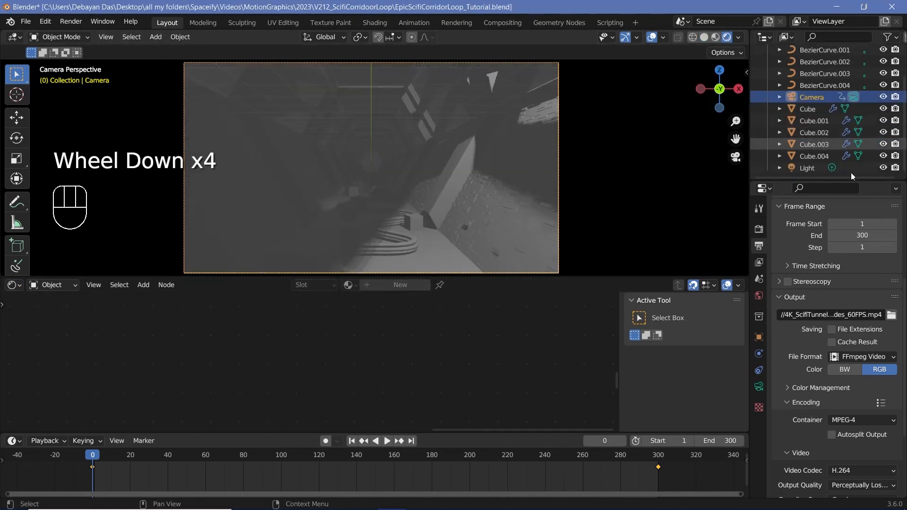
left_click(815, 168)
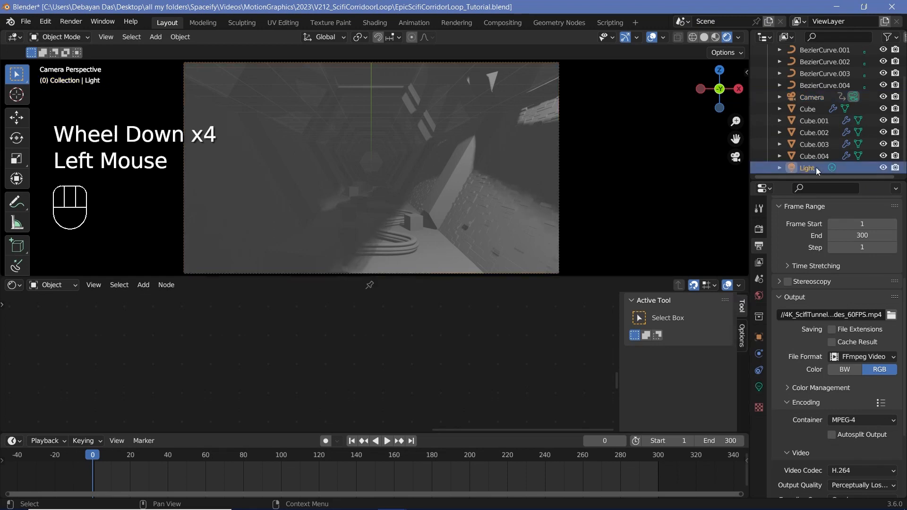
key("Delete")
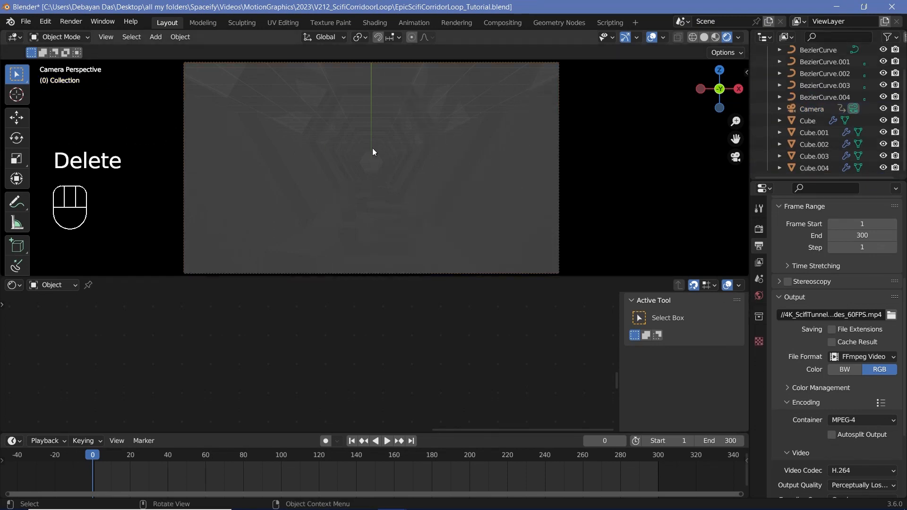
- Enable Ambient Occlusion in the render settings and set its distance to 10 m
left_click(758, 230)
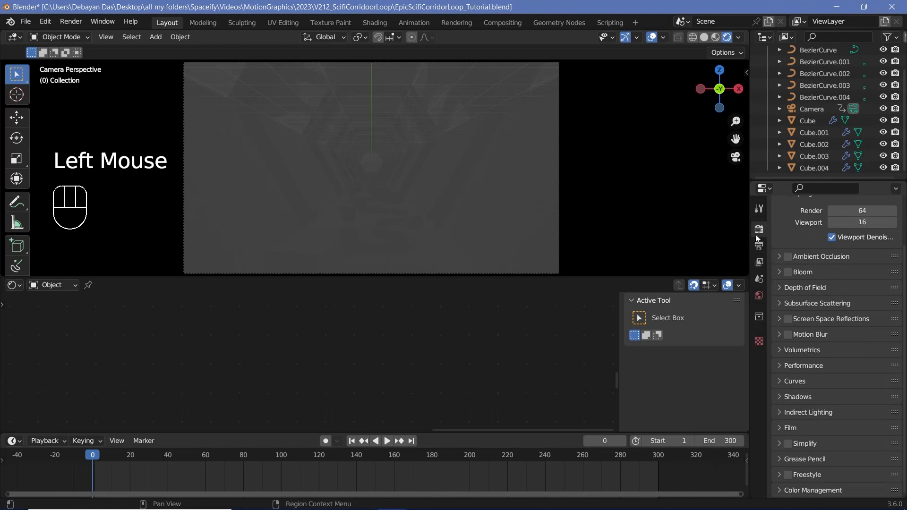
left_click(788, 256)
left_click(781, 258)
left_click(841, 274)
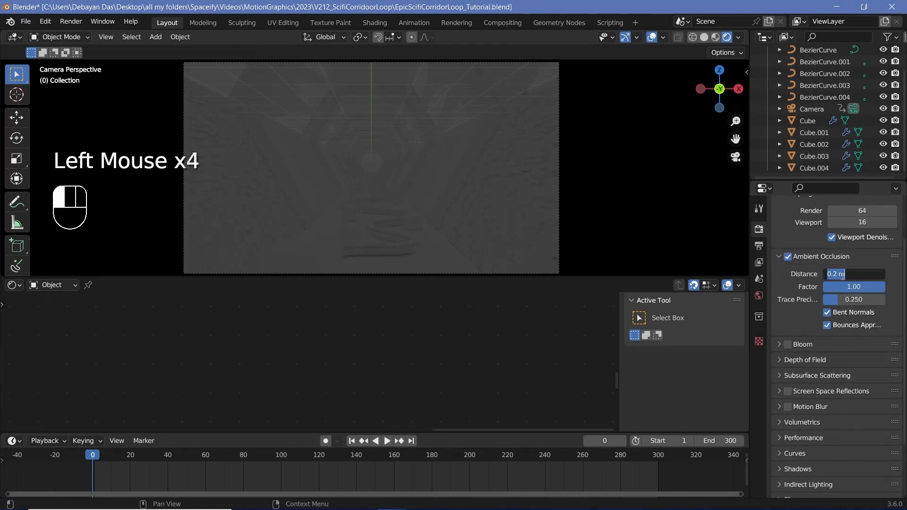
key("Return")
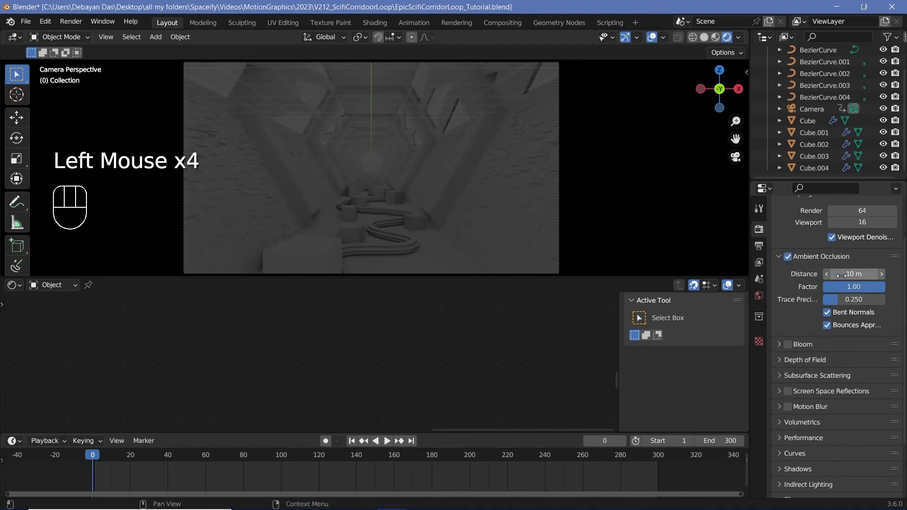
- Enable Bloom with an intensity of 0.02 and a clamp of 4, and turn on Screen Space Reflections
left_click(788, 346)
left_click(778, 345)
left_click(857, 411)
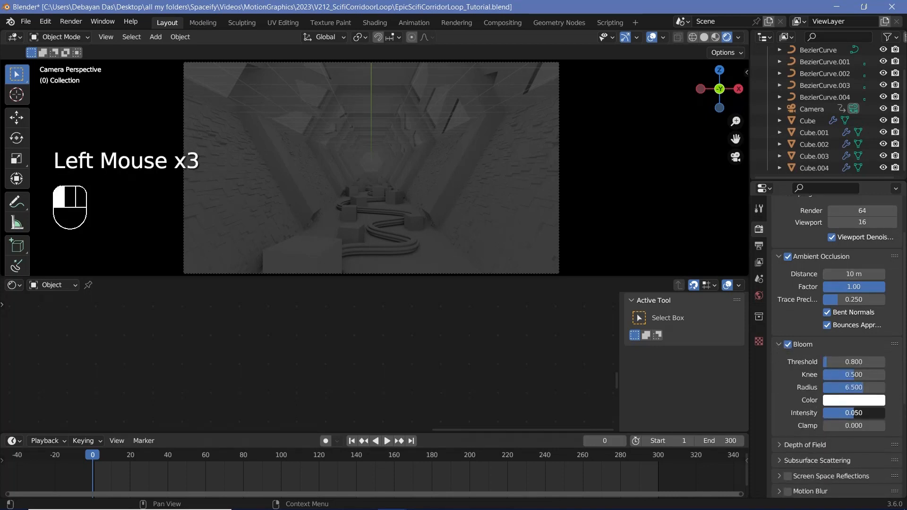
type("0.01")
key("Return")
left_click(855, 424)
scroll(774, 395, "down", 2)
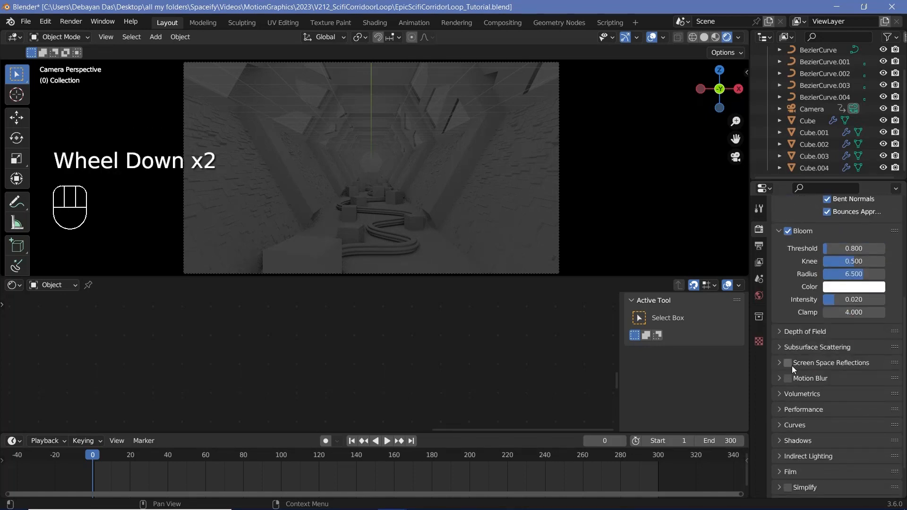
left_click(788, 364)
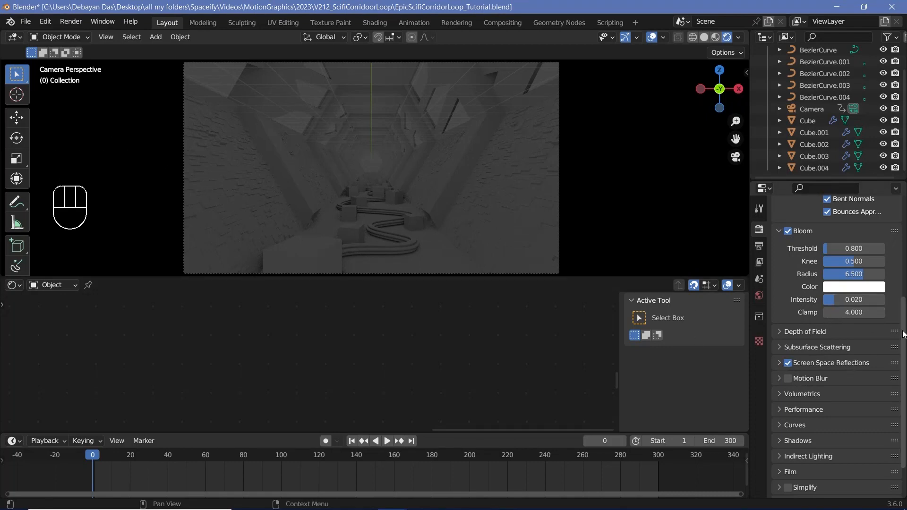
- In the Cube's SeparatorLights material, replace the Principled BSDF with an Emission node connected to the Material Output's Surface input
left_click(515, 210)
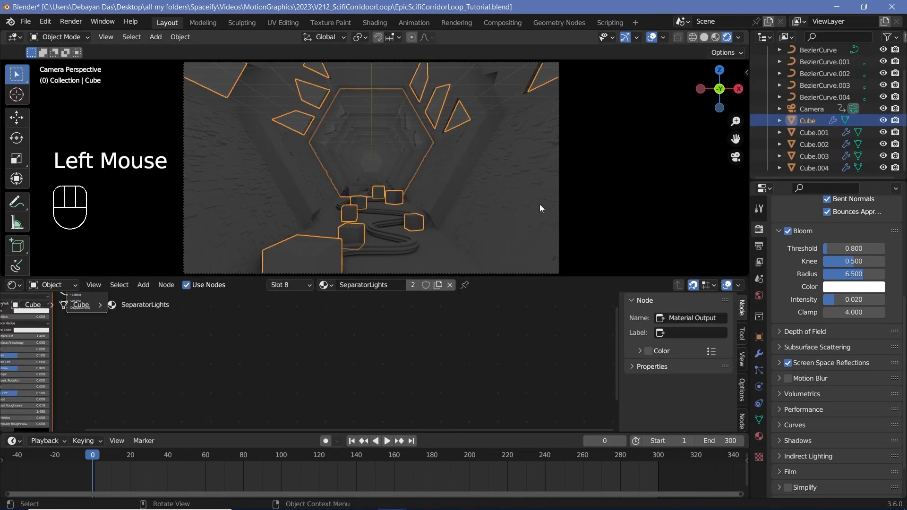
scroll(331, 344, "down", 2)
middle_click_drag(331, 345, 496, 377)
scroll(492, 359, "up", 3)
scroll(495, 378, "up", 2)
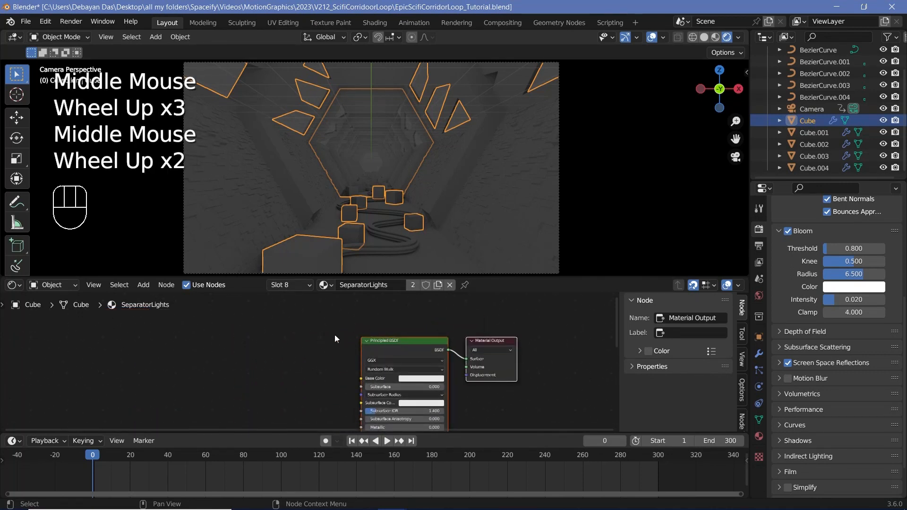
left_click(354, 338)
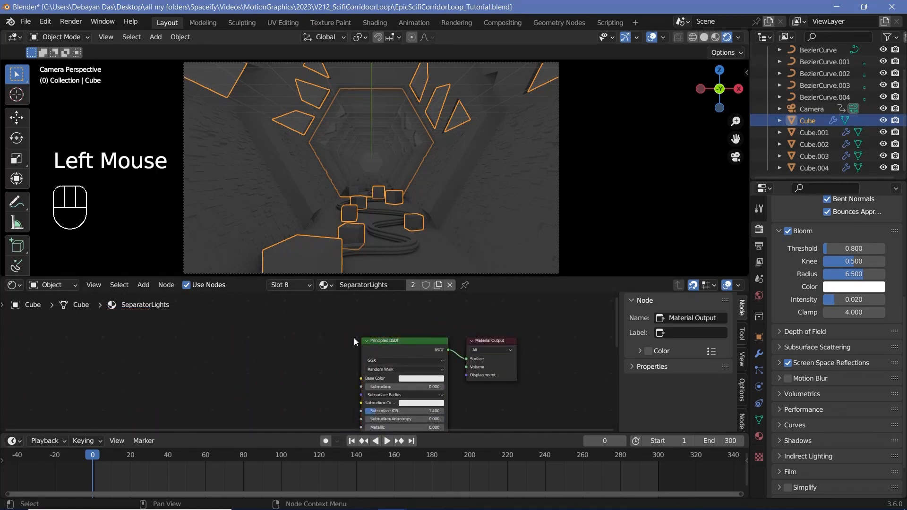
left_click(404, 354)
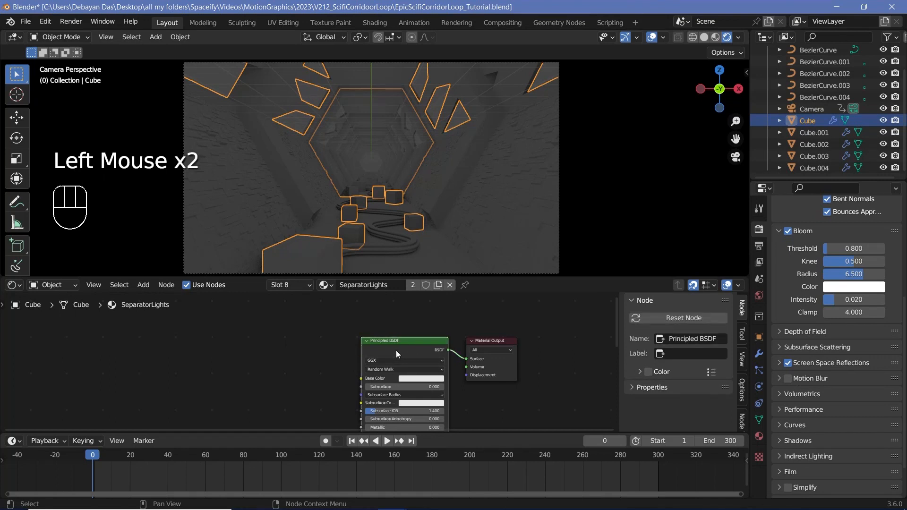
key("x")
key("shift+a")
left_click(394, 351)
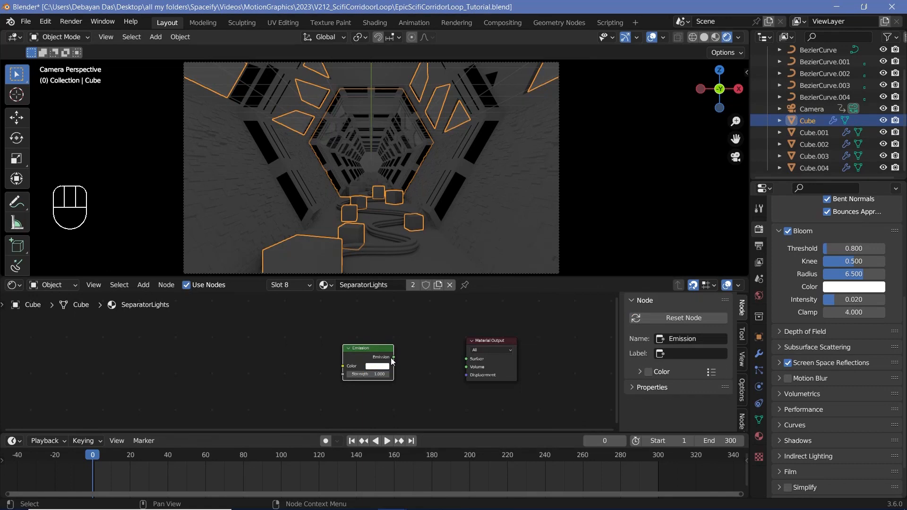
left_click_drag(392, 358, 466, 359)
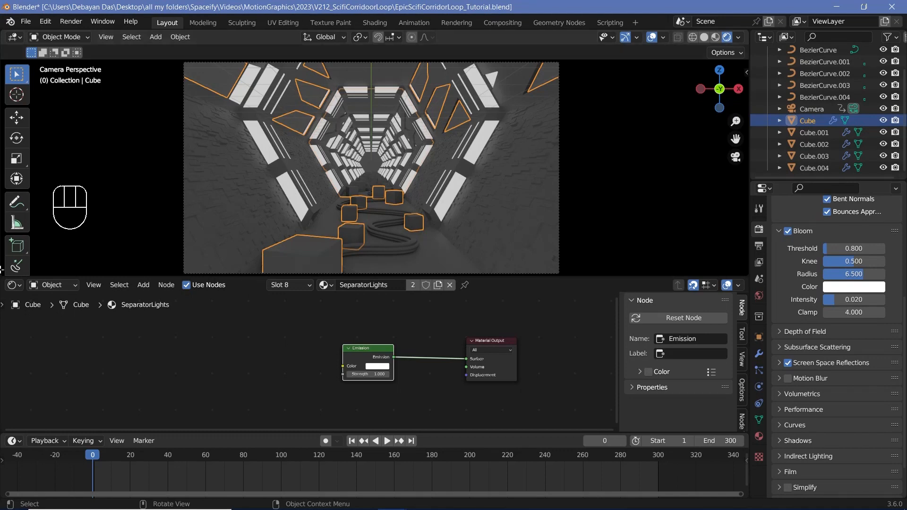
- In the Cube's geometry nodes, frame the node branch that builds the separators and label the frame Separators
left_click(13, 285)
left_click(28, 369)
scroll(28, 369, "down", 5)
middle_click_drag(28, 368, 5, 307)
scroll(284, 359, "up", 2)
scroll(283, 359, "down", 4)
middle_click_drag(284, 359, 389, 410)
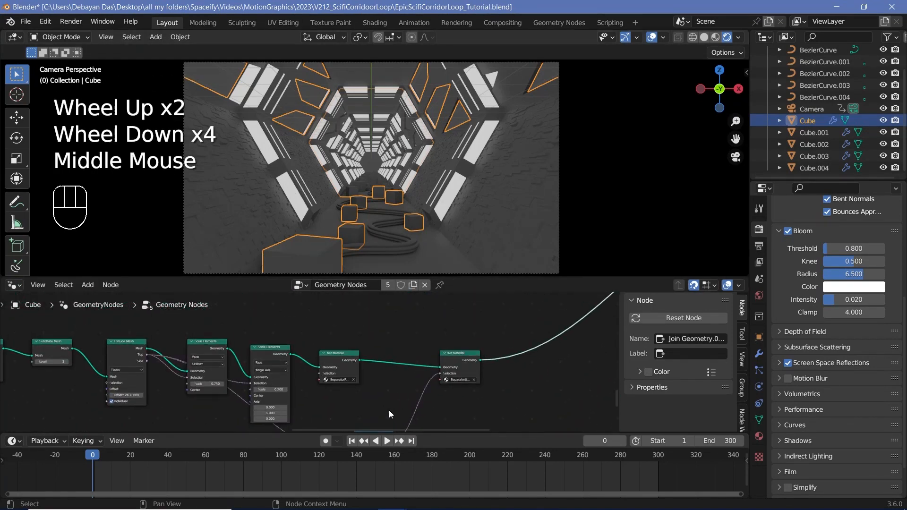
scroll(388, 410, "down", 3)
scroll(180, 355, "down", 2)
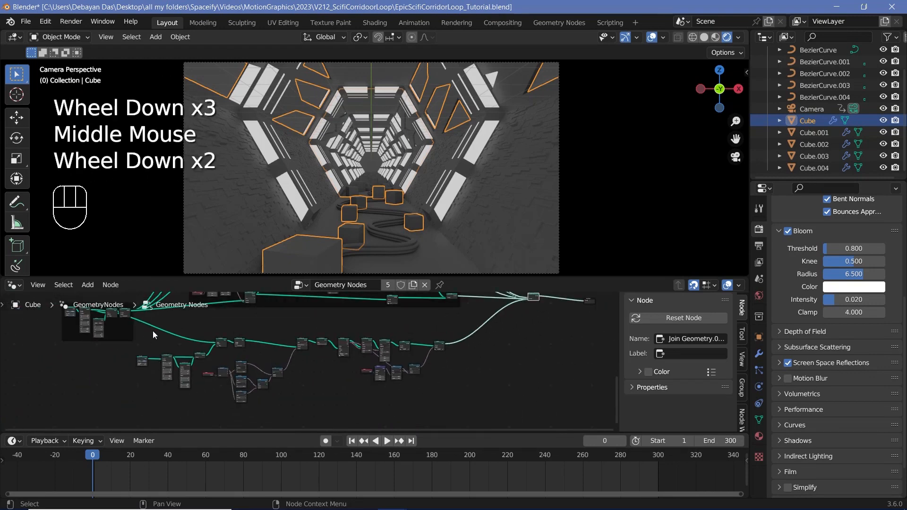
left_click_drag(153, 331, 497, 403)
left_click(138, 362, "shift")
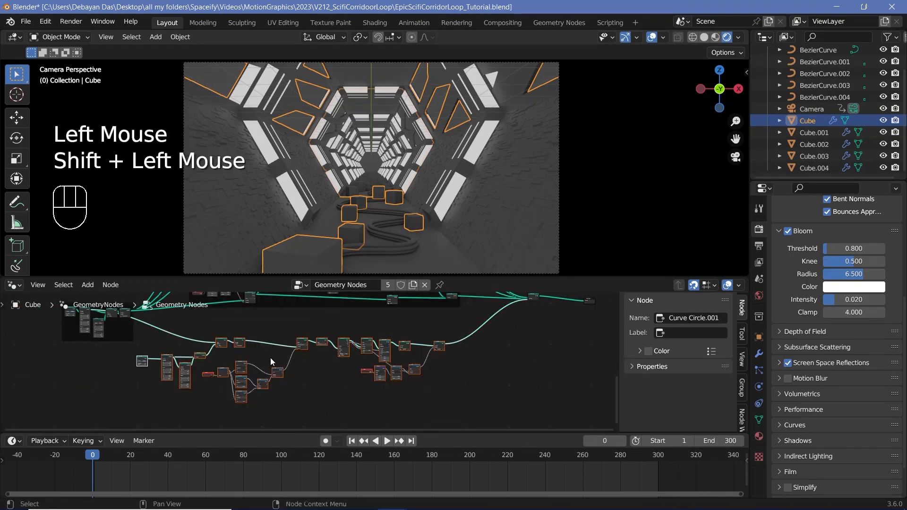
key("ctrl+j")
left_click(271, 358)
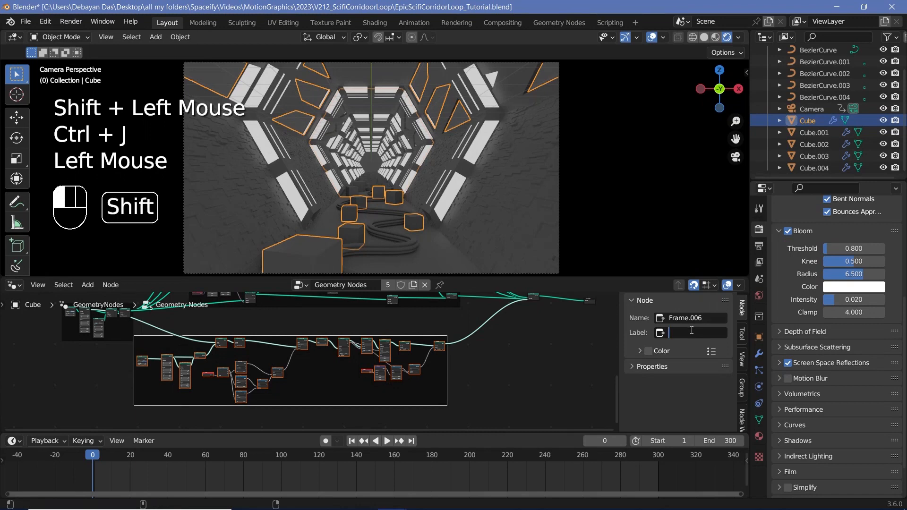
- Set the second vector's Y value to 1 on the Dot Product node in the Separators frame
scroll(413, 351, "up", 4)
middle_click_drag(414, 351, 307, 359)
scroll(307, 359, "up", 2)
middle_click_drag(307, 359, 378, 339)
scroll(378, 340, "up", 2)
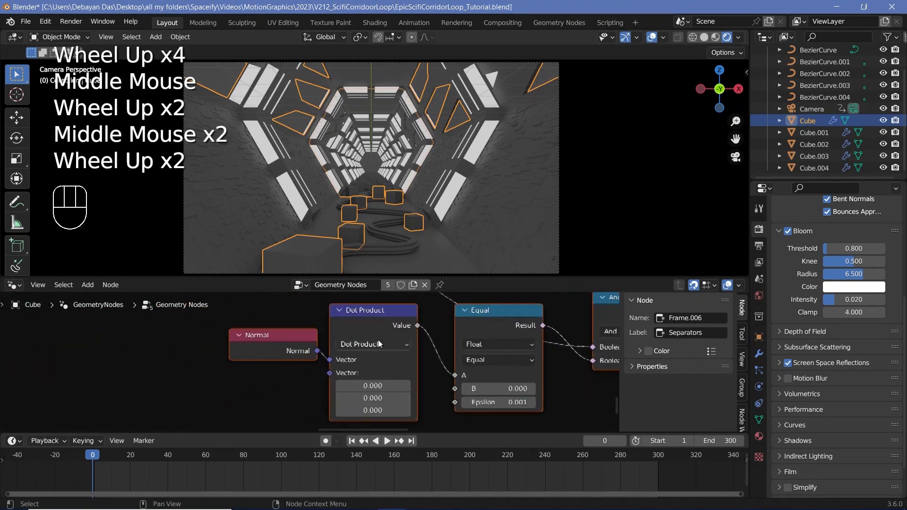
left_click(361, 321)
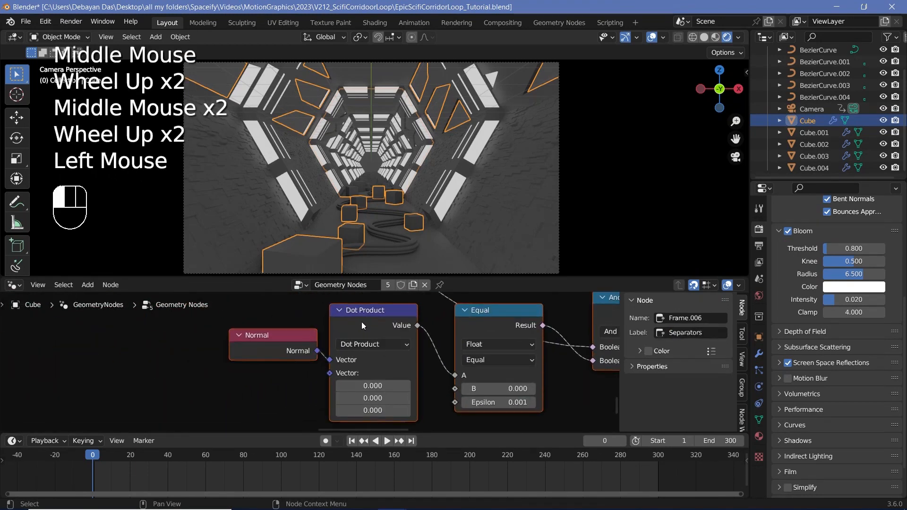
left_click(370, 398)
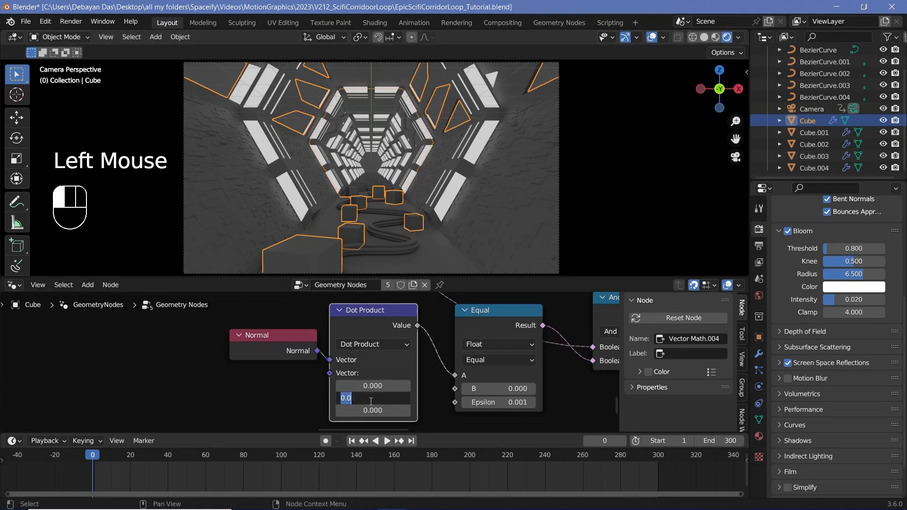
key("Return")
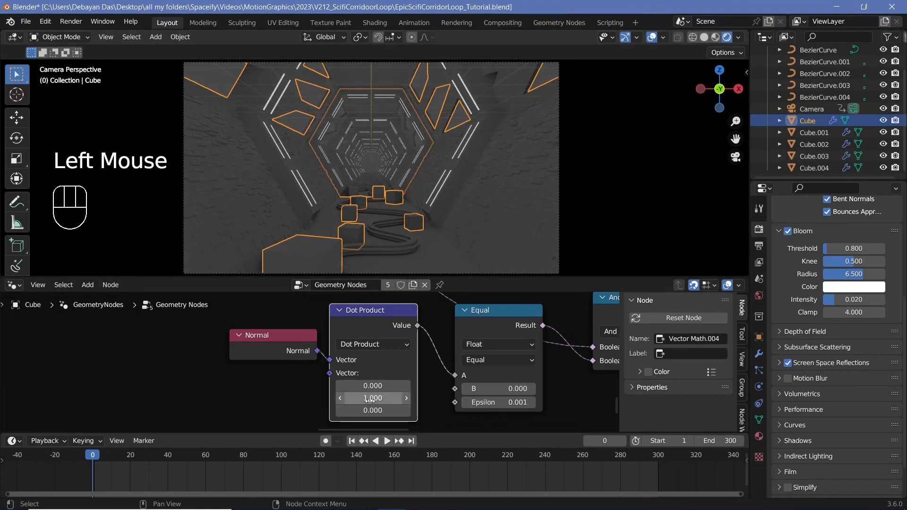
left_click_drag(379, 325, 392, 348)
middle_click_drag(392, 347, 412, 295)
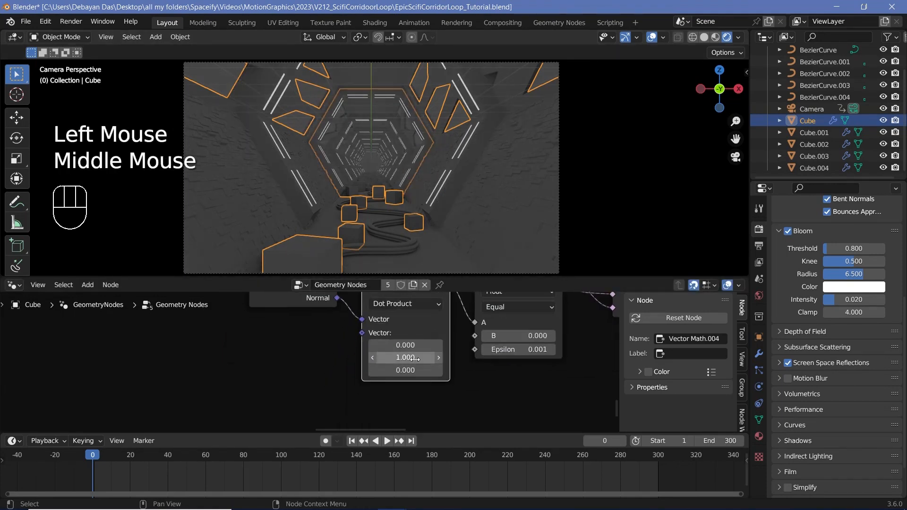
middle_click_drag(400, 354, 338, 402)
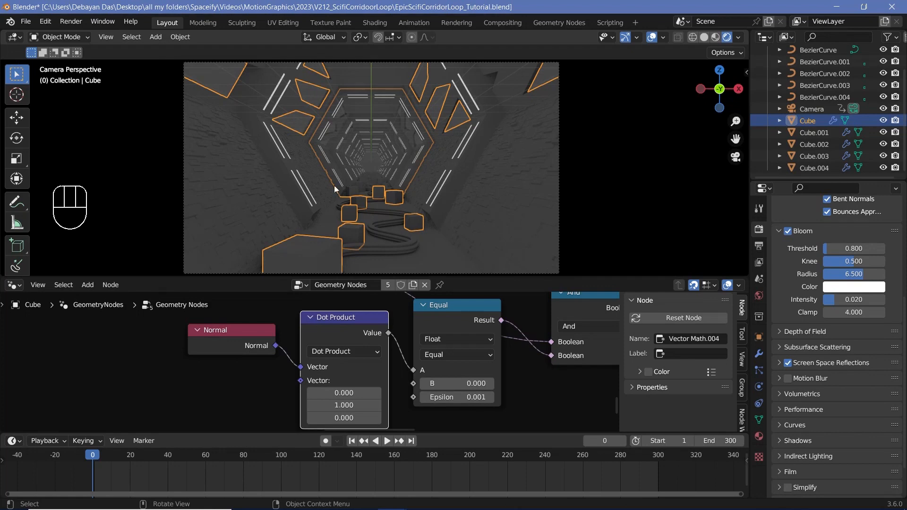
- In the SeparatorLights material's Emission node, set the color to cyan (hue 0.5, saturation 1) and the strength to 200
left_click(14, 285)
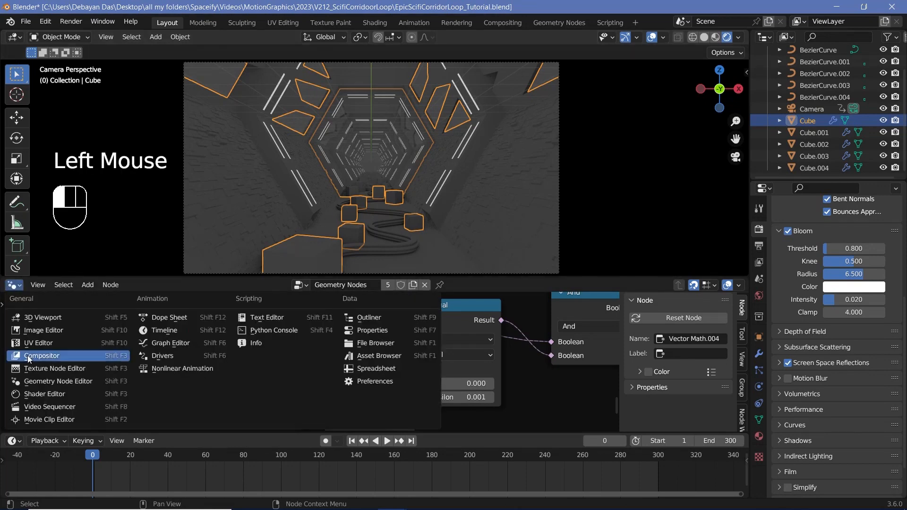
left_click(35, 397)
scroll(353, 412, "down", 13)
scroll(353, 412, "up", 8)
mouse_move(331, 387)
middle_mouse_down()
mouse_move(353, 411)
mouse_move(322, 397)
middle_mouse_up()
scroll(313, 392, "up", 5)
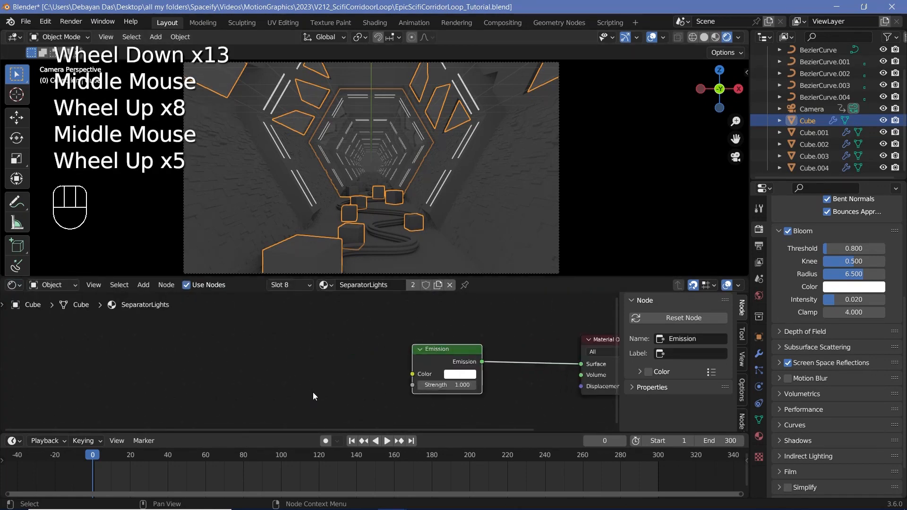
middle_click_drag(424, 358, 374, 346)
scroll(375, 346, "up", 3)
left_click(424, 368)
left_click(460, 174, "ctrl")
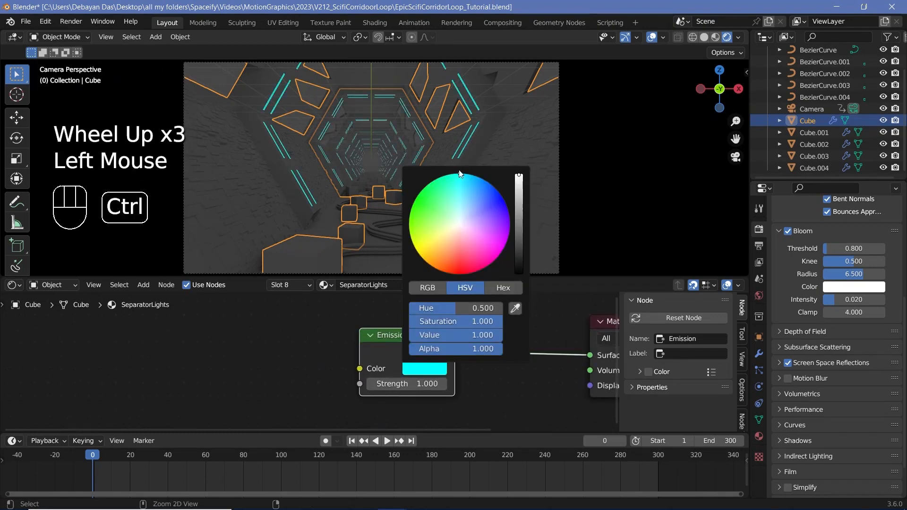
left_click(400, 384)
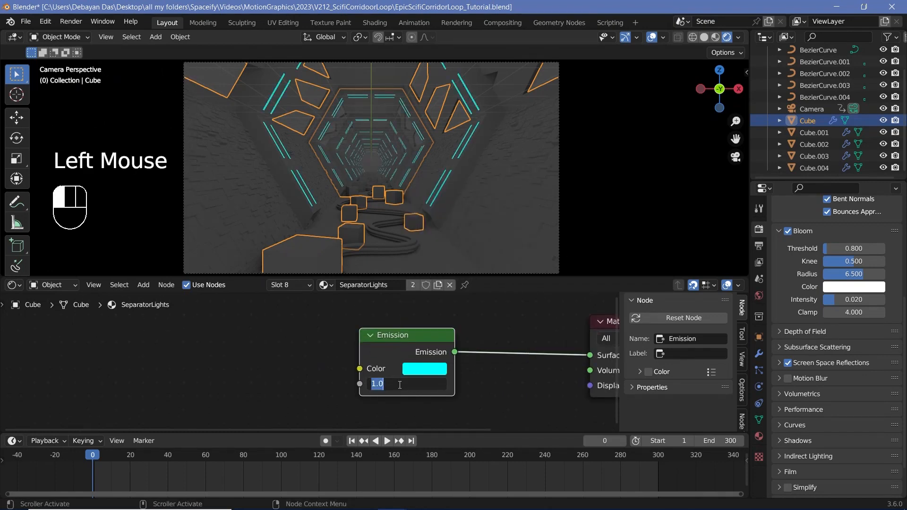
type("200")
key("Return")
- Change the SeparatorLights Emission color to a fully saturated green
left_click(440, 369)
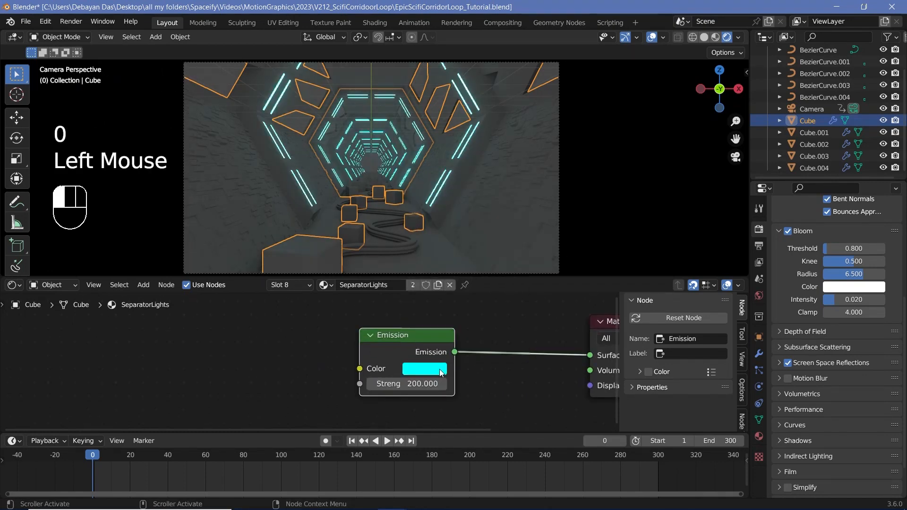
left_click(416, 198, "ctrl")
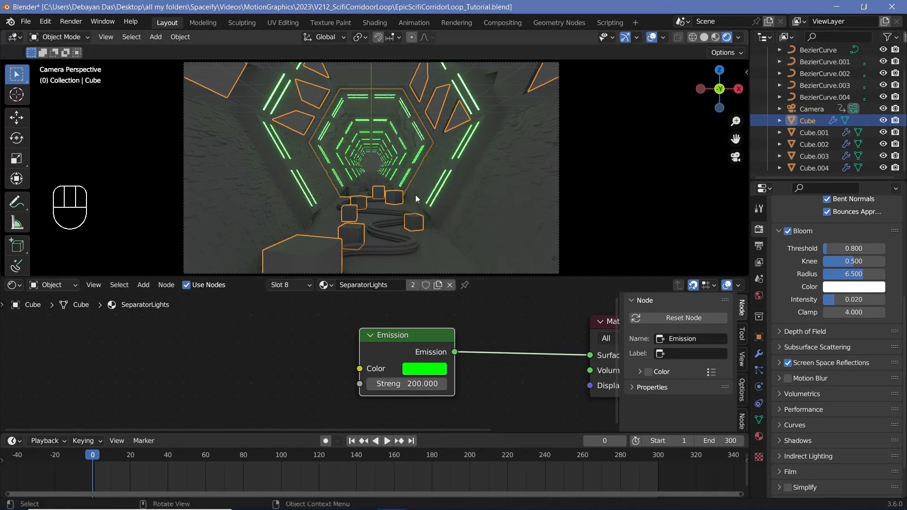
scroll(521, 358, "down", 2)
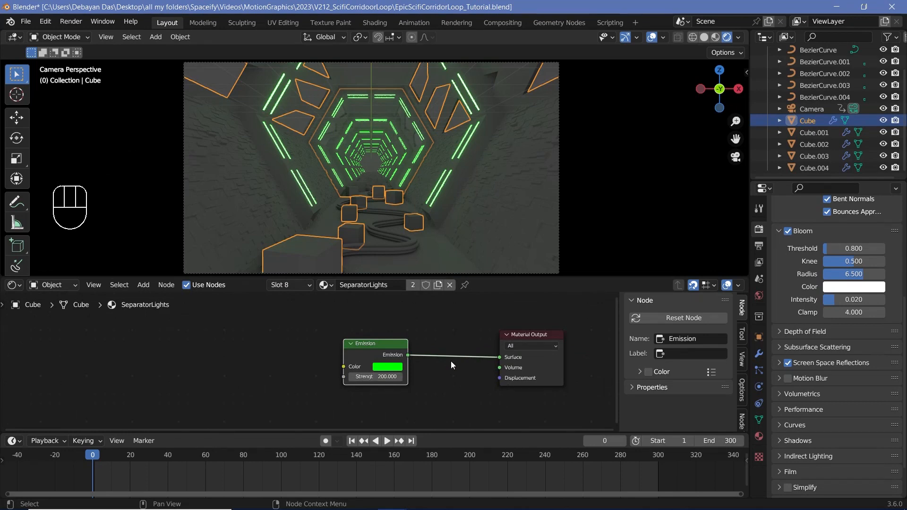
- Set Metallic to 1 on the Principled BSDF of the Cube's SeparatorPanels material
left_click(759, 436)
scroll(804, 321, "up", 6)
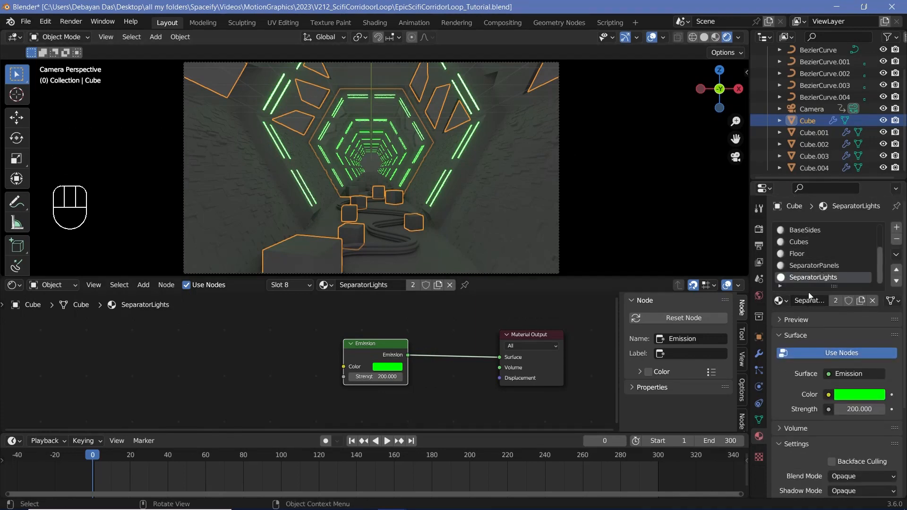
left_click(812, 265)
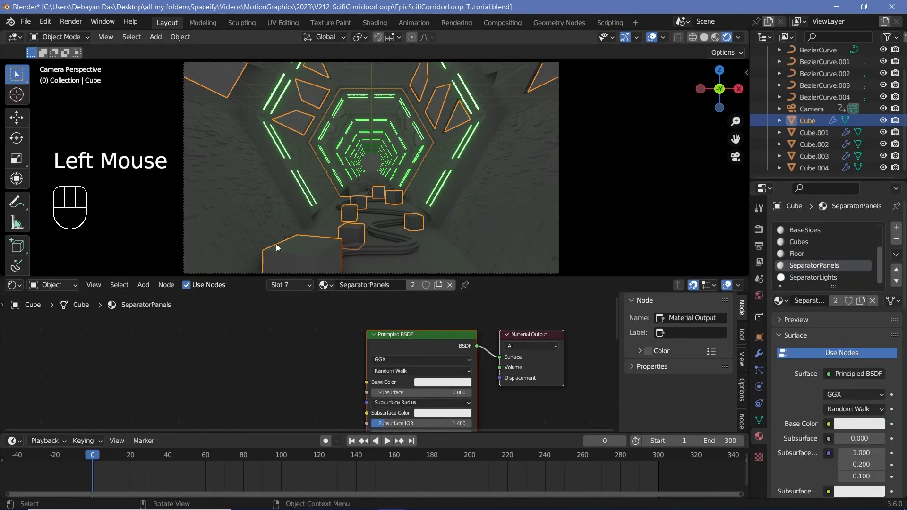
middle_click_drag(369, 351, 377, 293)
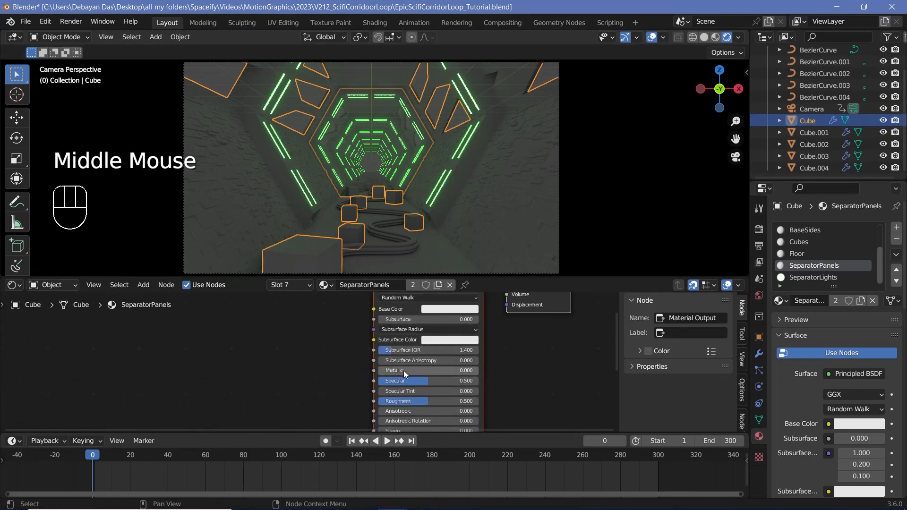
left_click_drag(395, 370, 475, 370)
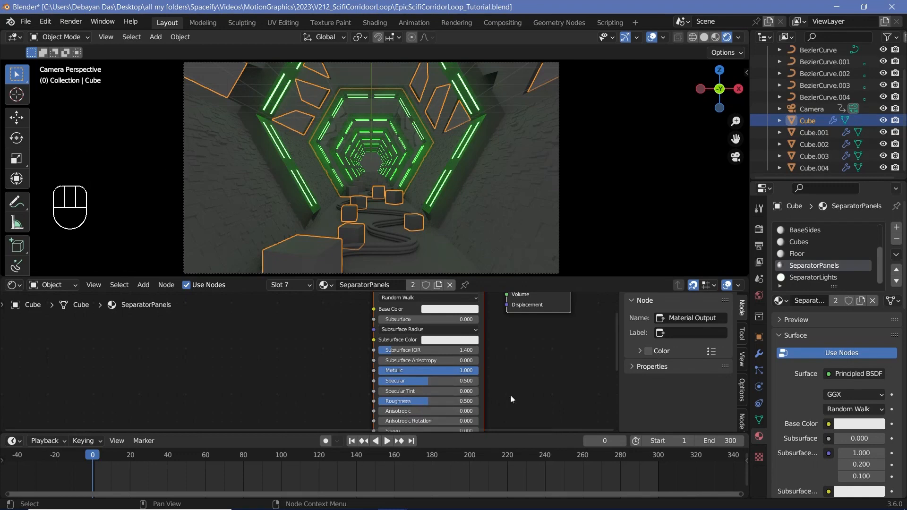
middle_click_drag(483, 340, 468, 377)
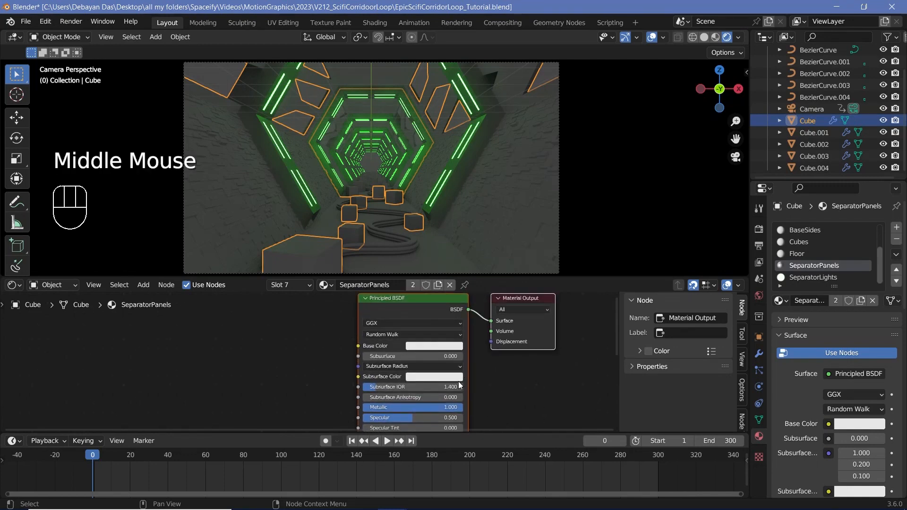
- Set Metallic to 1 on the Principled BSDF of the Cube's Floor material
left_click(809, 252)
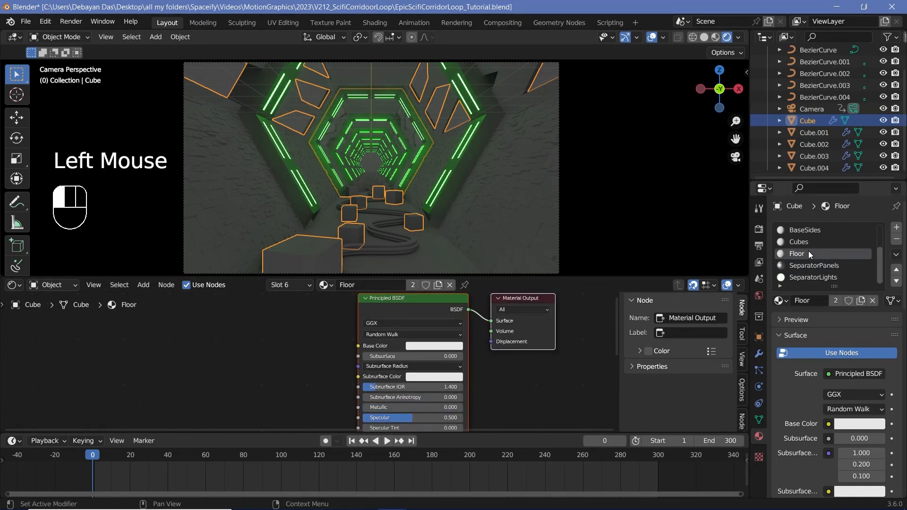
scroll(543, 348, "down", 3)
left_click_drag(378, 376, 438, 375)
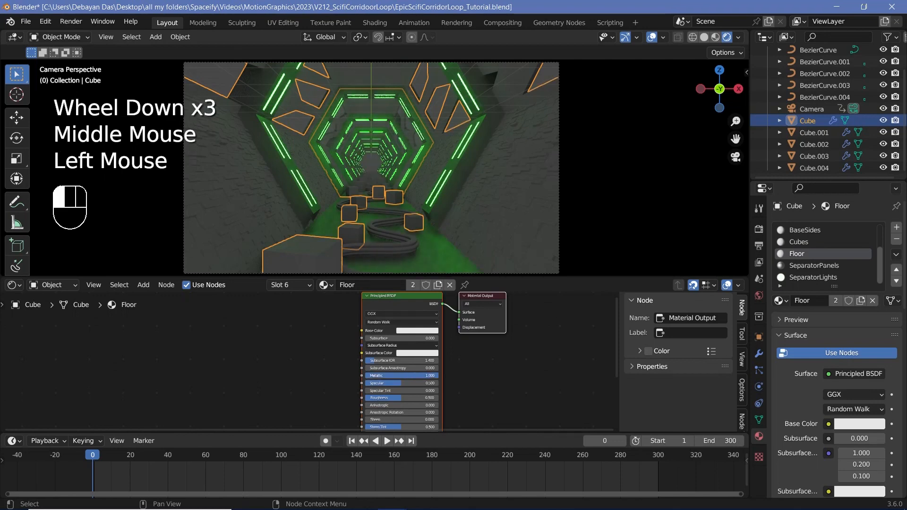
- Add a Noise Texture and a Color Ramp to the Floor material, feeding the noise Color through the ramp into the Principled BSDF's Roughness
middle_click_drag(309, 397, 324, 373)
key("shift+a")
left_click(324, 372)
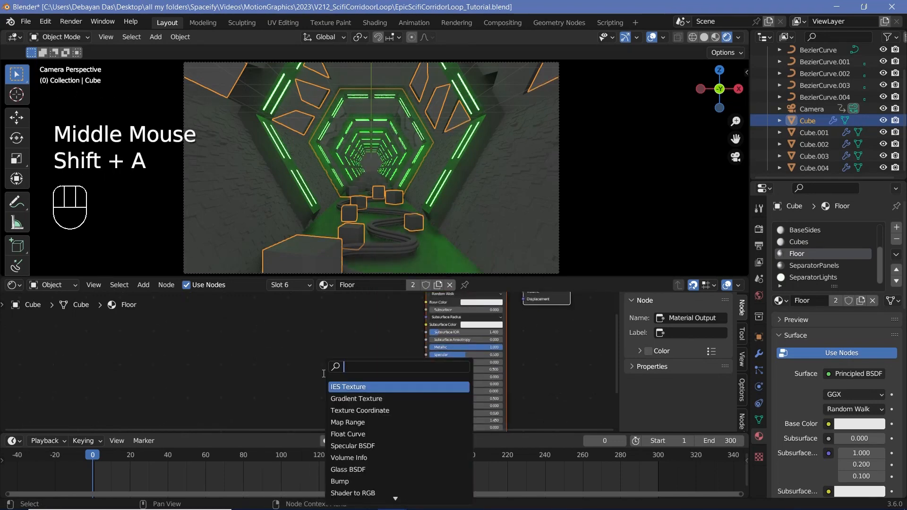
type("noise")
key("Return")
key("shift+a")
left_click(326, 338)
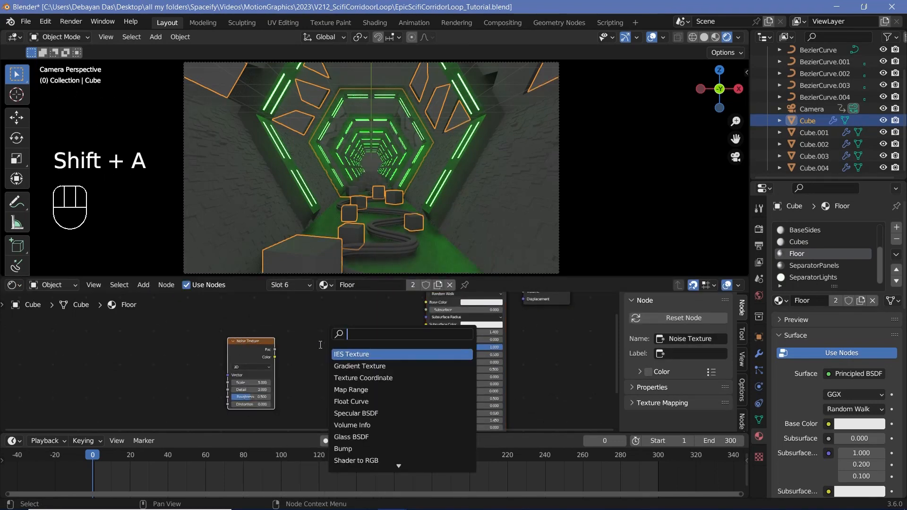
type("color")
left_click(352, 366)
left_click(335, 330)
left_click_drag(275, 357, 298, 382)
left_click_drag(376, 329, 426, 369)
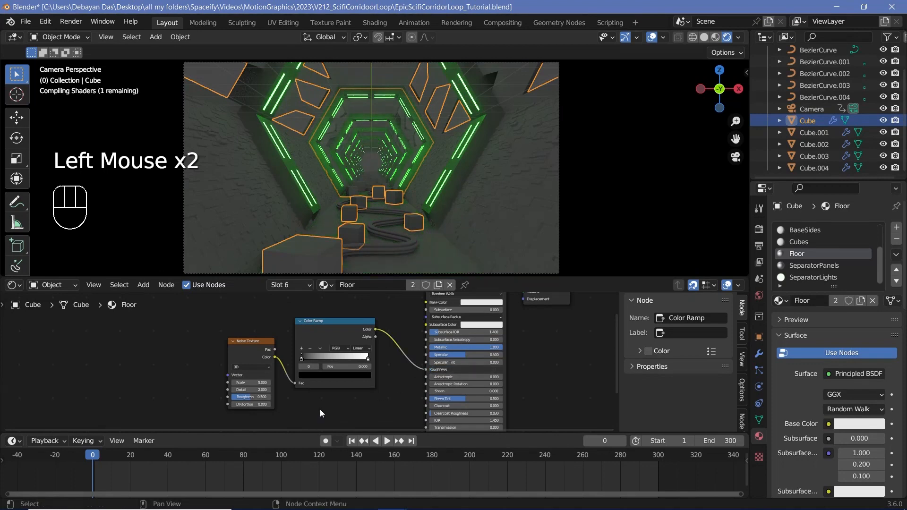
- Set the Noise Texture scale to 10 and move the Color Ramp's black stop to about 0.18 and white stop to about 0.83
middle_click_drag(319, 409, 396, 398)
scroll(383, 392, "up", 3)
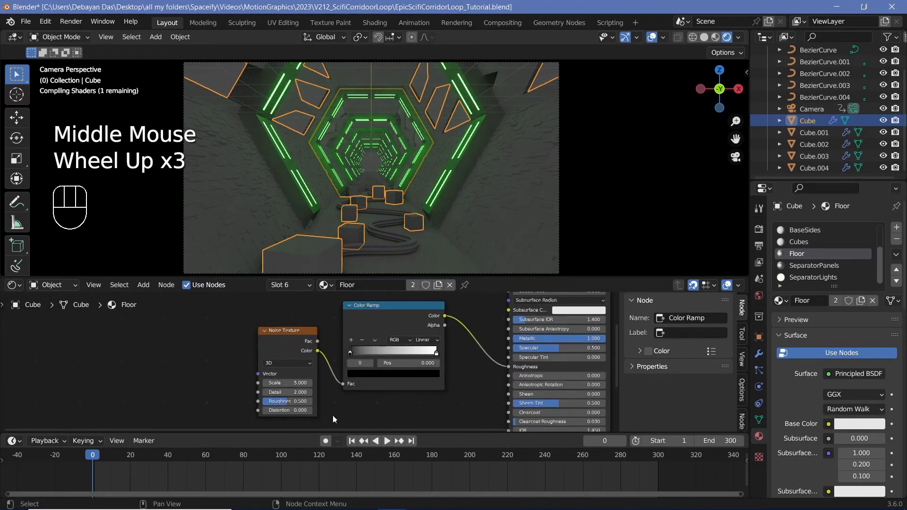
scroll(333, 415, "up", 2)
left_click(278, 391)
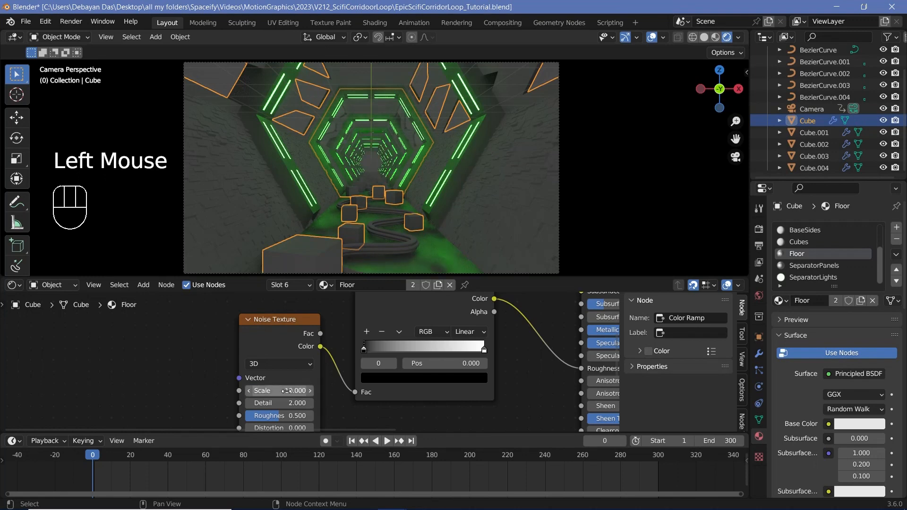
key("Return")
left_click_drag(365, 350, 385, 350)
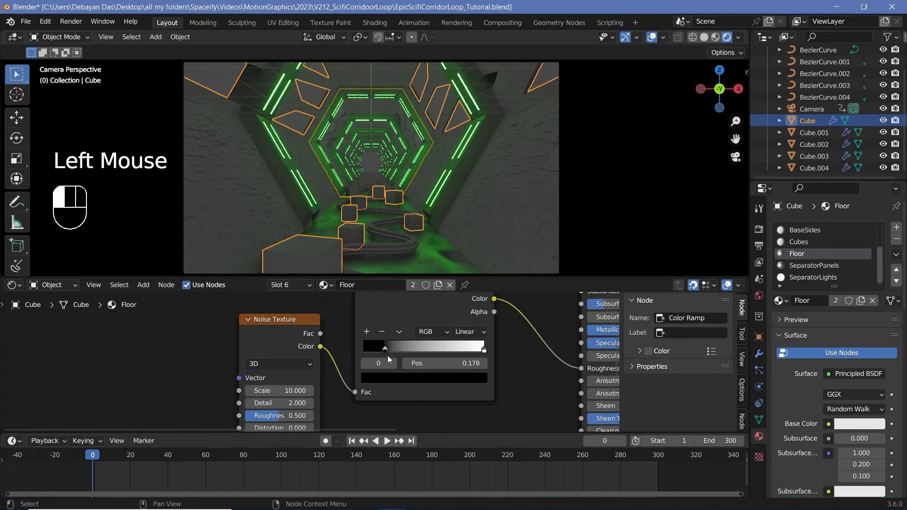
left_click_drag(479, 352, 463, 350)
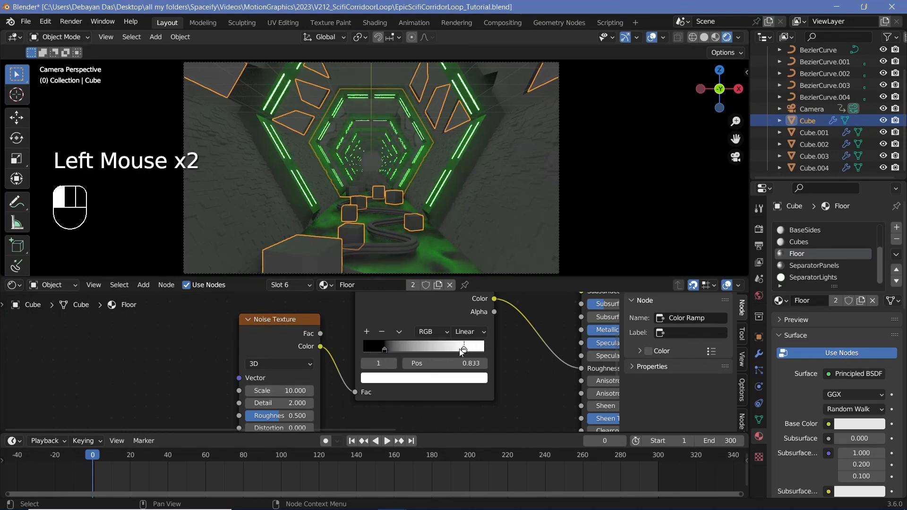
- Set the color value of the Color Ramp's dark stop to 0.2 and that of its white stop to 0.8
left_click(384, 349)
left_click(389, 379)
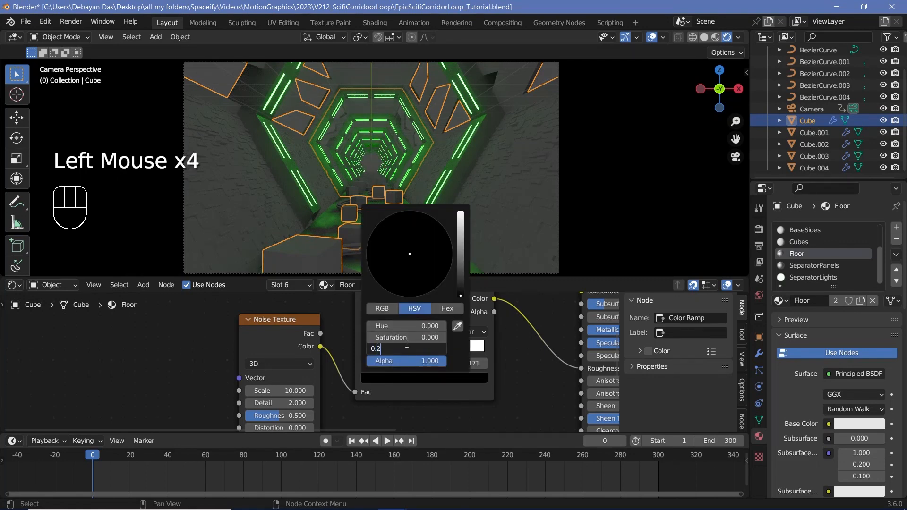
key("Return")
left_click(464, 351)
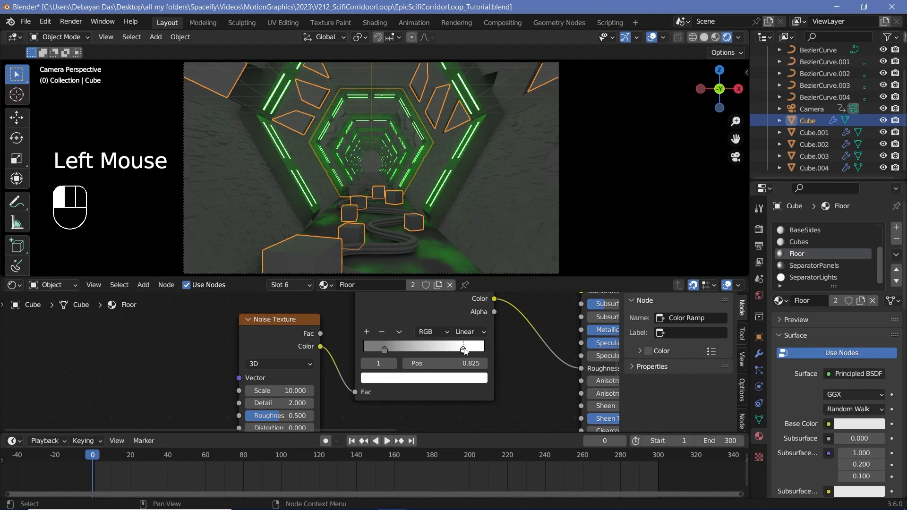
left_click(444, 382)
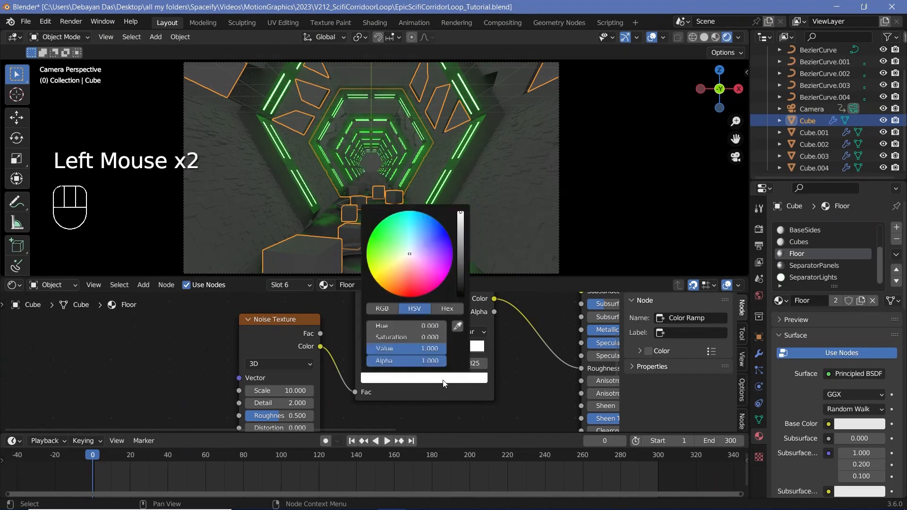
left_click(434, 352)
type("0.8")
key("Return")
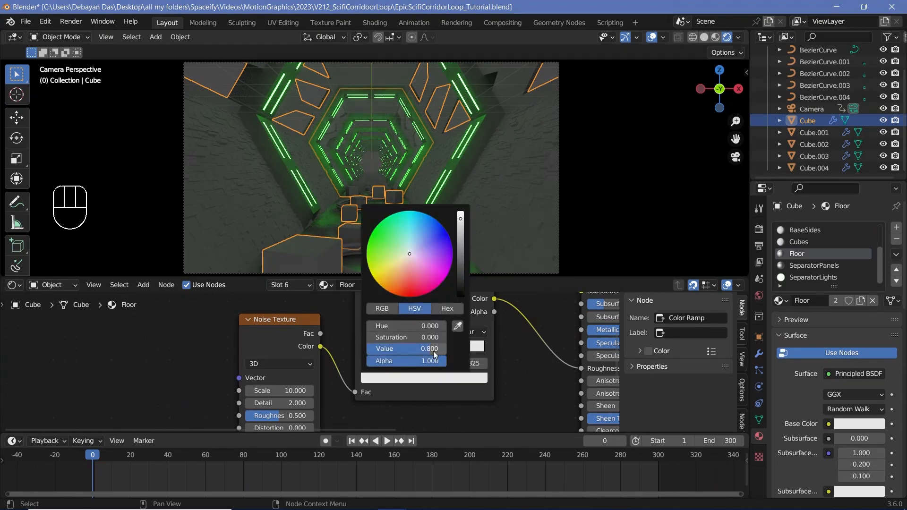
- Set the Floor material's Noise Texture Detail to 15 and Roughness to 0.8, and narrow its Color Ramp stops to about 0.34 and 0.68
middle_click_drag(315, 401, 347, 378)
left_click(329, 380)
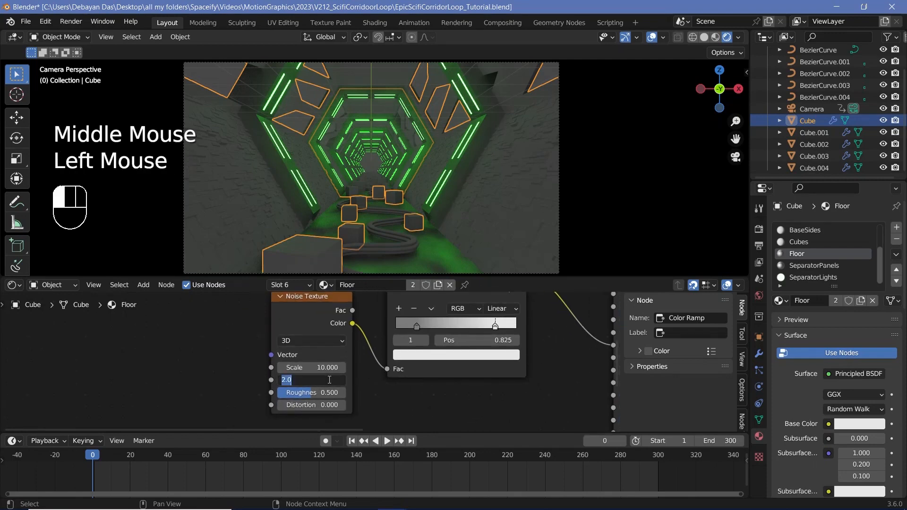
type("15")
double_click(322, 393)
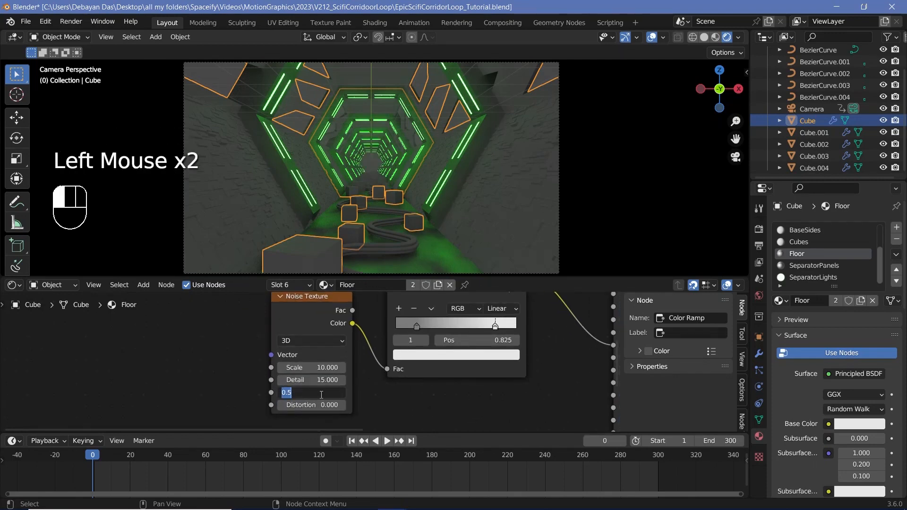
key("Return")
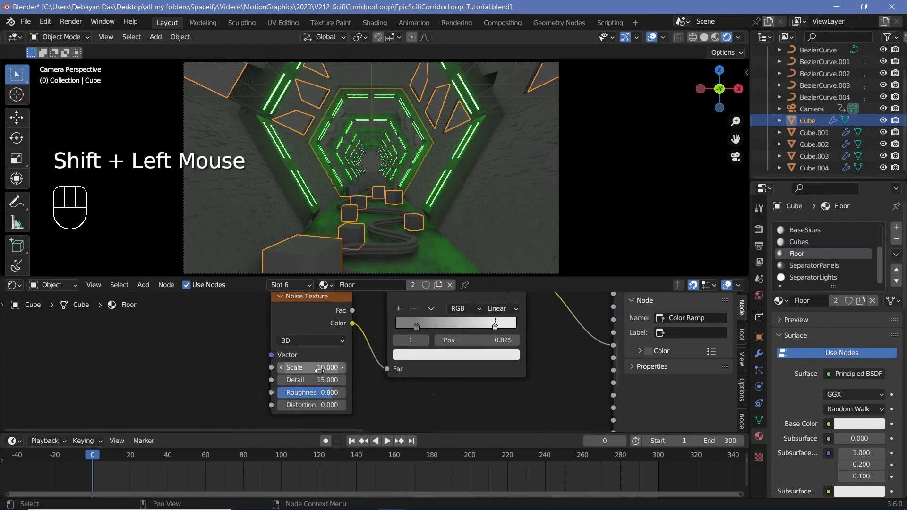
left_click_drag(418, 326, 437, 326)
left_click_drag(497, 326, 477, 325)
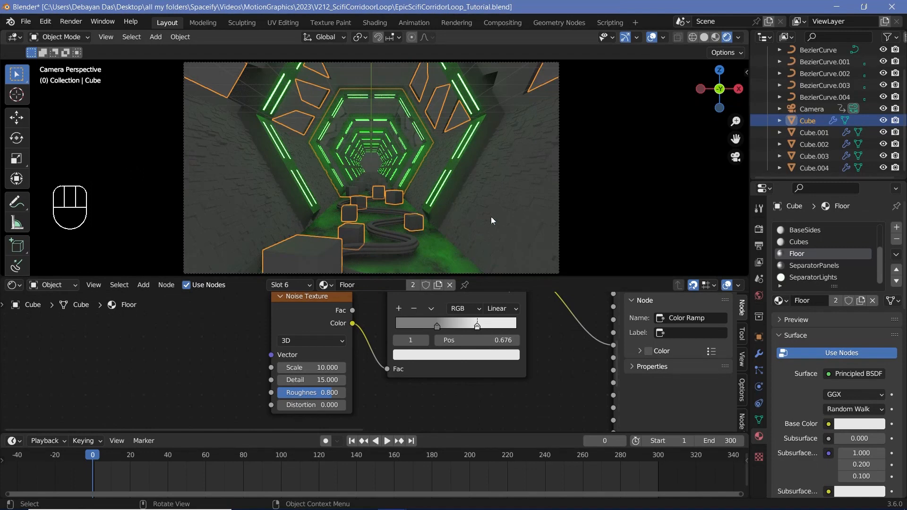
- Add a Voronoi Texture node to the Cube's Cubes material
left_click(806, 243)
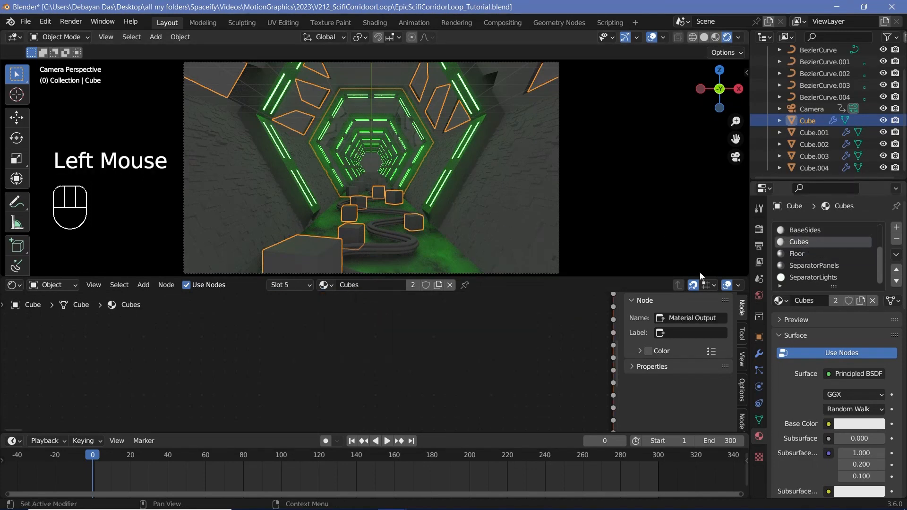
scroll(501, 349, "down", 2)
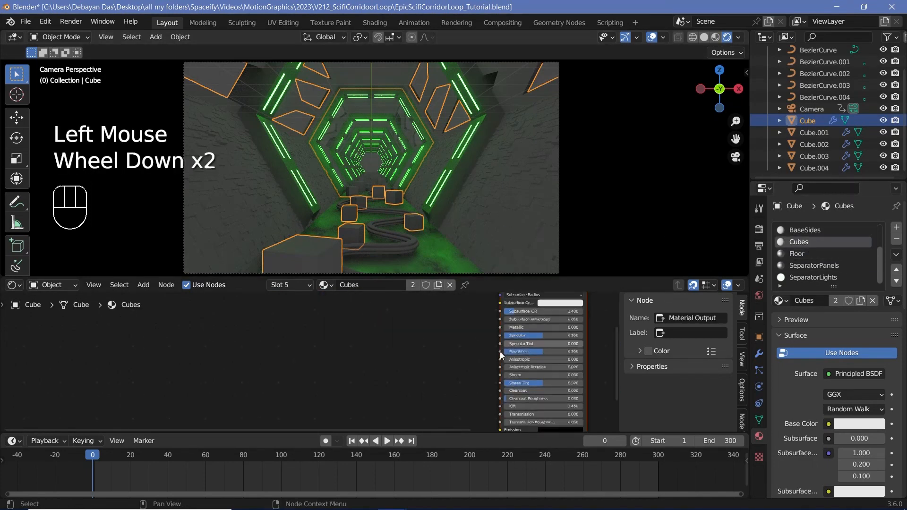
scroll(448, 363, "down", 2)
middle_click_drag(396, 376, 438, 356)
key("shift+a")
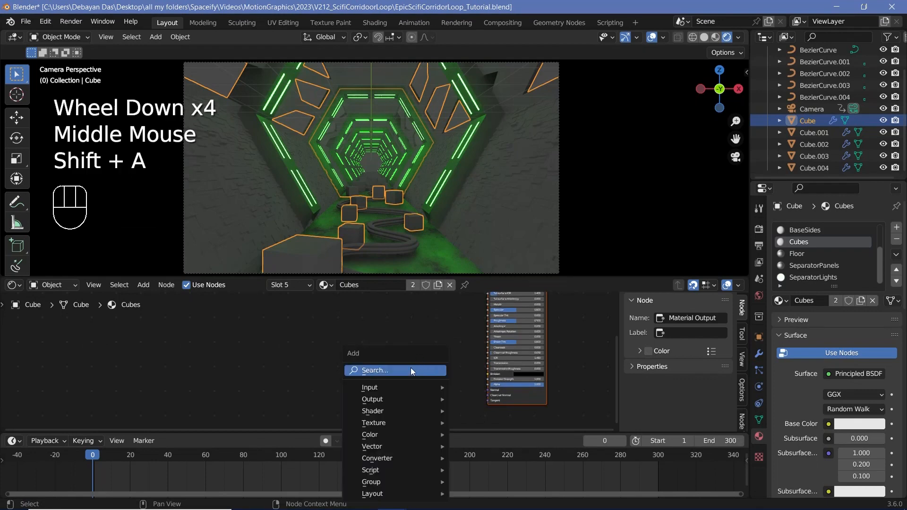
type("voro")
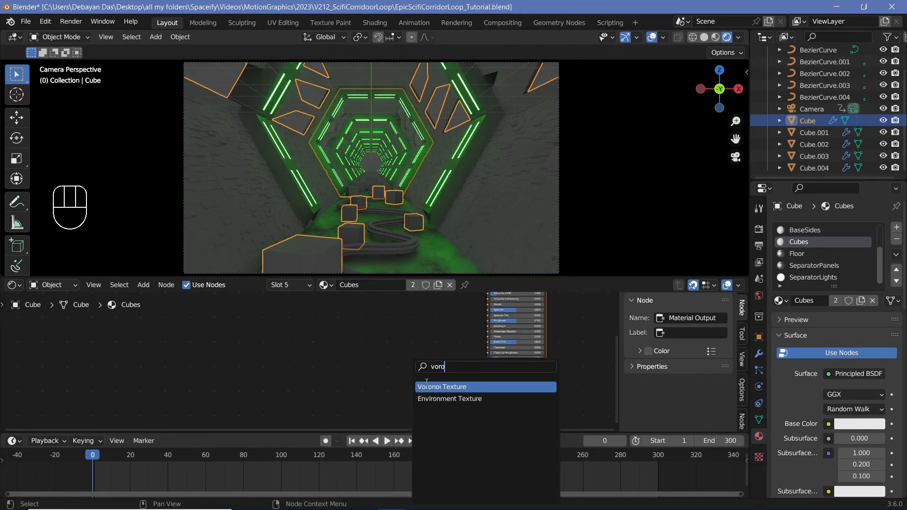
key("Return")
left_click(354, 329)
scroll(427, 378, "up", 2)
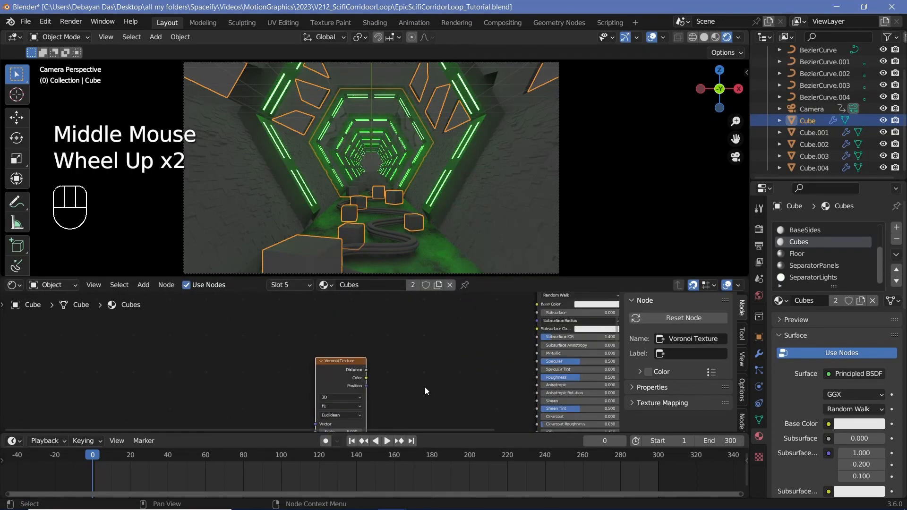
- On the Cubes material's Principled BSDF, set Metallic to 0.5, Specular and Roughness to 0, and Subsurface IOR to 1.01
middle_click_drag(446, 382, 417, 370)
left_click_drag(524, 341, 590, 341)
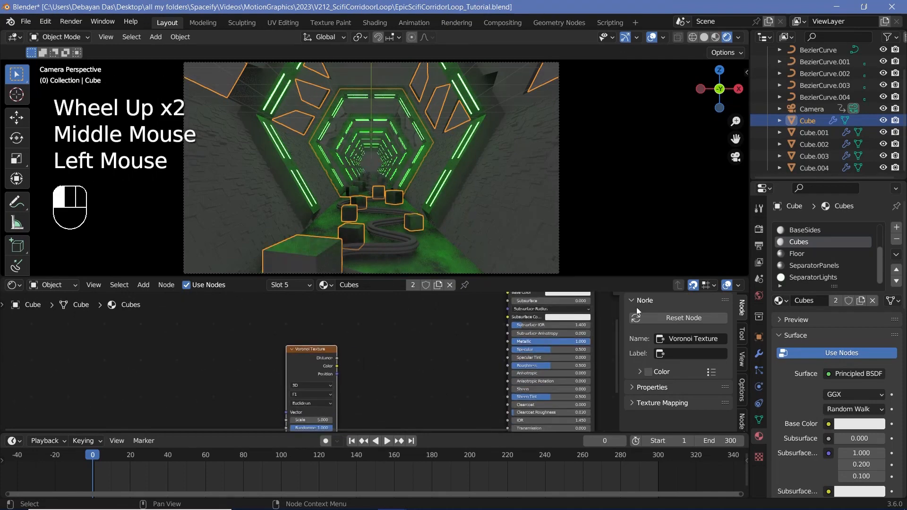
left_click_drag(543, 367, 529, 326)
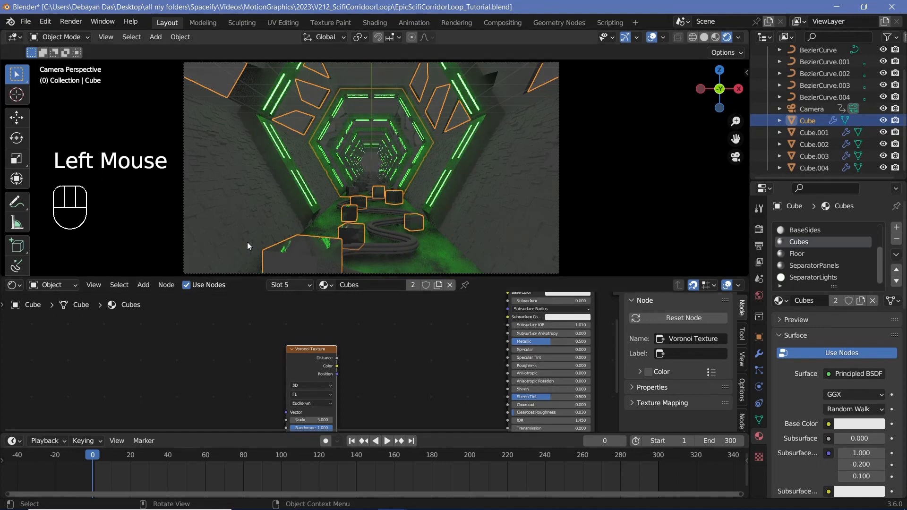
- Set the Voronoi Texture's feature output to F2 and its distance metric to Chebychev
scroll(311, 350, "down", 2)
middle_click_drag(311, 349, 317, 333)
left_click_drag(316, 333, 332, 366)
middle_click_drag(331, 367, 305, 342)
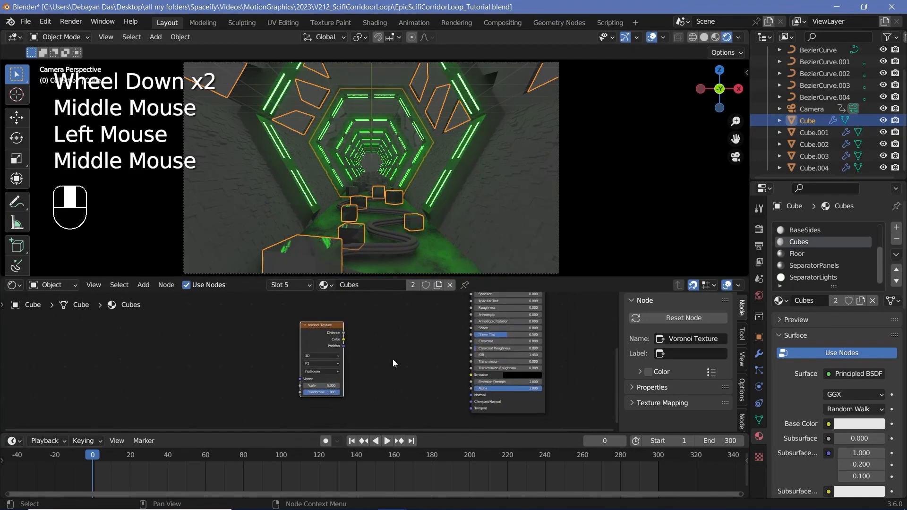
left_click(471, 396)
scroll(310, 360, "up", 2)
left_click(309, 331)
scroll(282, 329, "up", 2)
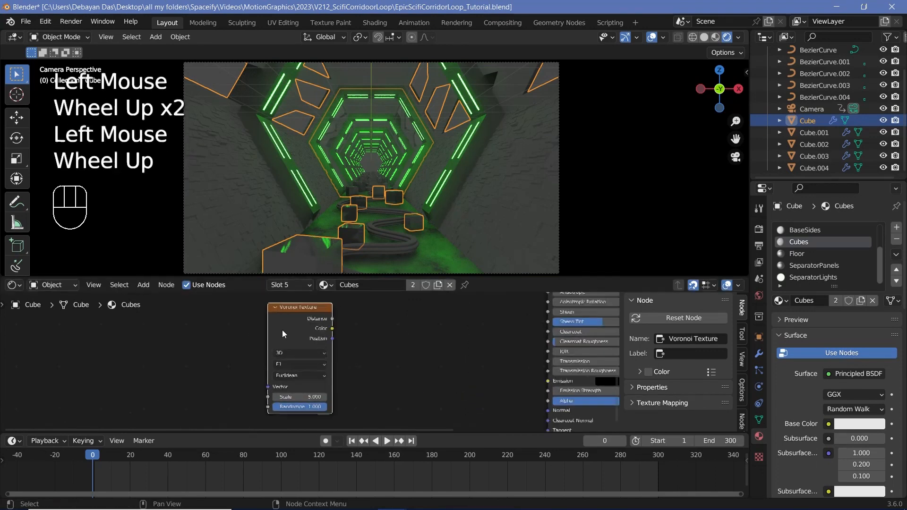
middle_click_drag(284, 330, 317, 343)
scroll(319, 344, "up", 2)
left_click(337, 379)
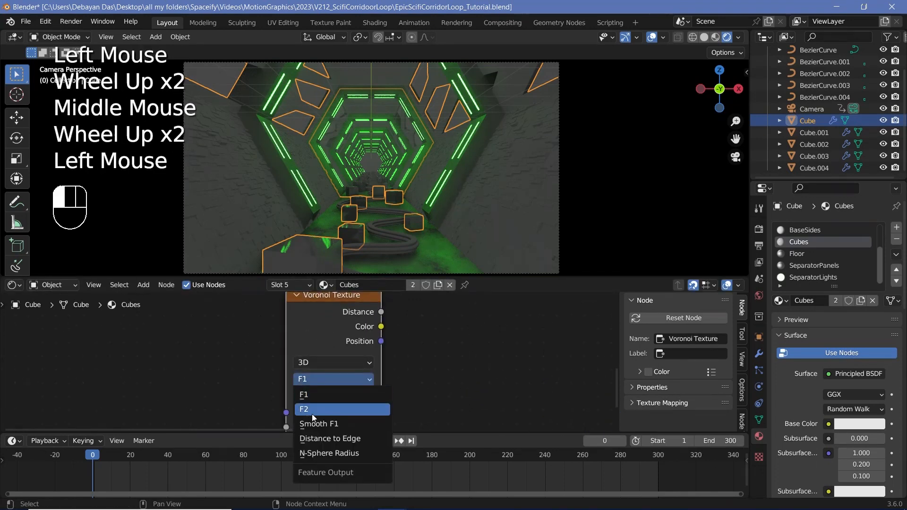
left_click(312, 414)
left_click(341, 395)
left_click(344, 441)
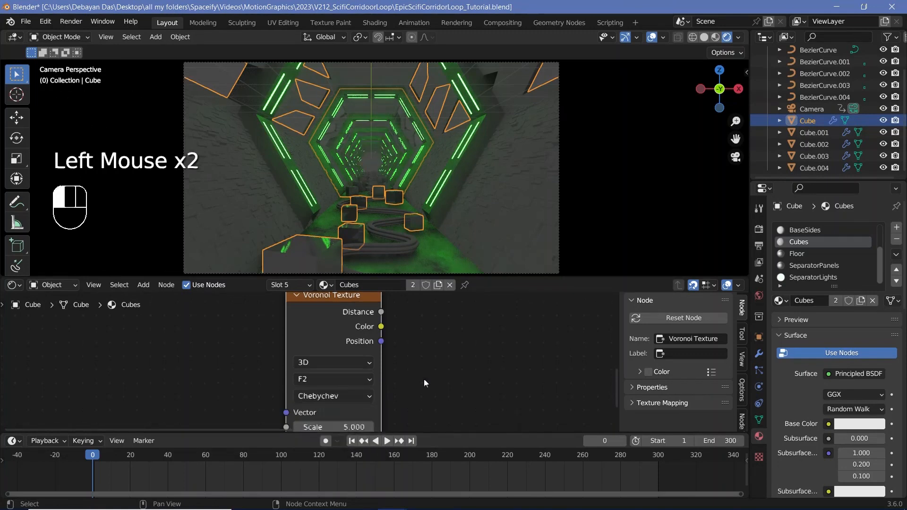
- Add a Color Ramp and feed the Voronoi Distance through it into the Principled BSDF's Emission
scroll(424, 379, "down", 3)
middle_click_drag(423, 378, 398, 355)
key("shift+a")
mouse_move(397, 355)
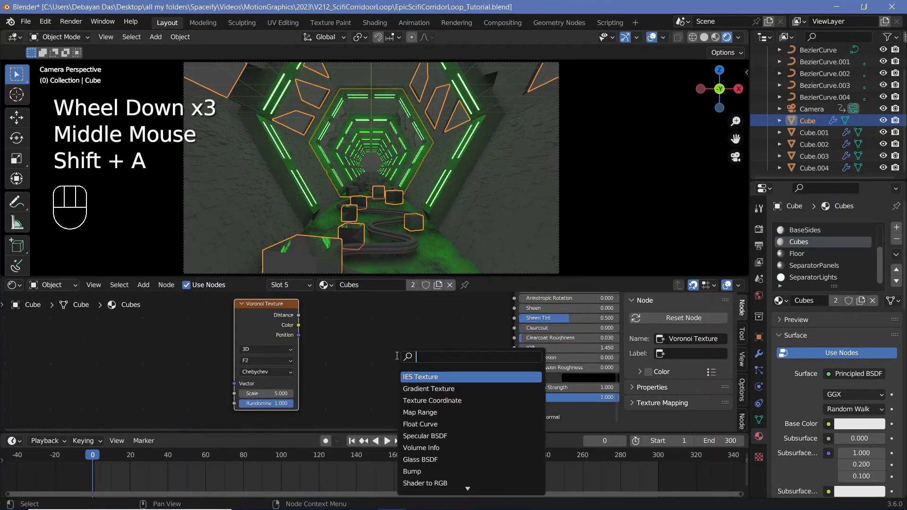
type("col")
left_click(415, 388)
left_click(363, 346)
left_click_drag(300, 314, 352, 398)
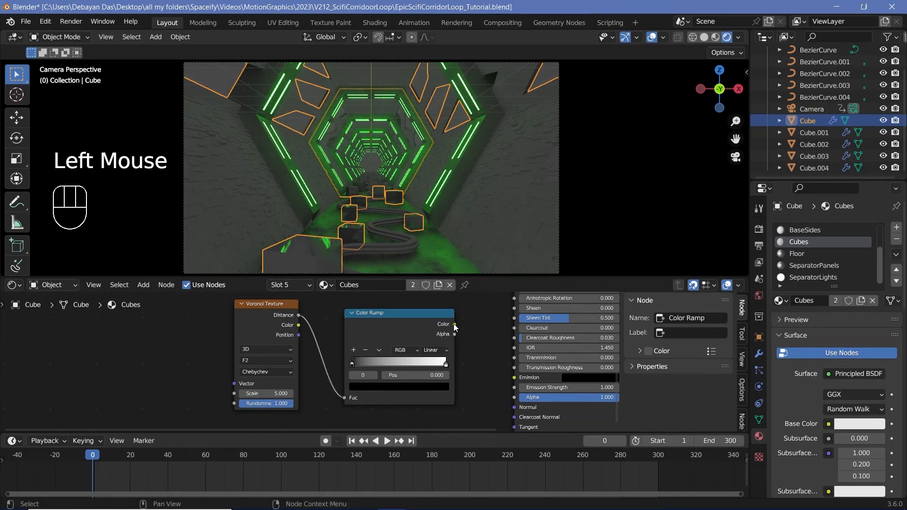
left_click_drag(454, 324, 517, 382)
- Move the Color Ramp's black stop to about 0.56 and white stop to about 0.8, and recolor the white stop pure green
left_click_drag(352, 373, 387, 356)
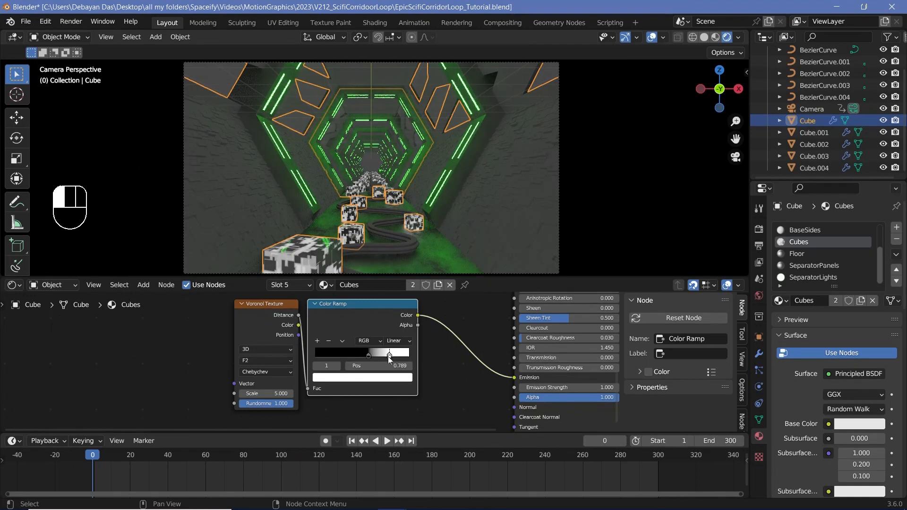
scroll(359, 382, "up", 2)
left_click(372, 383)
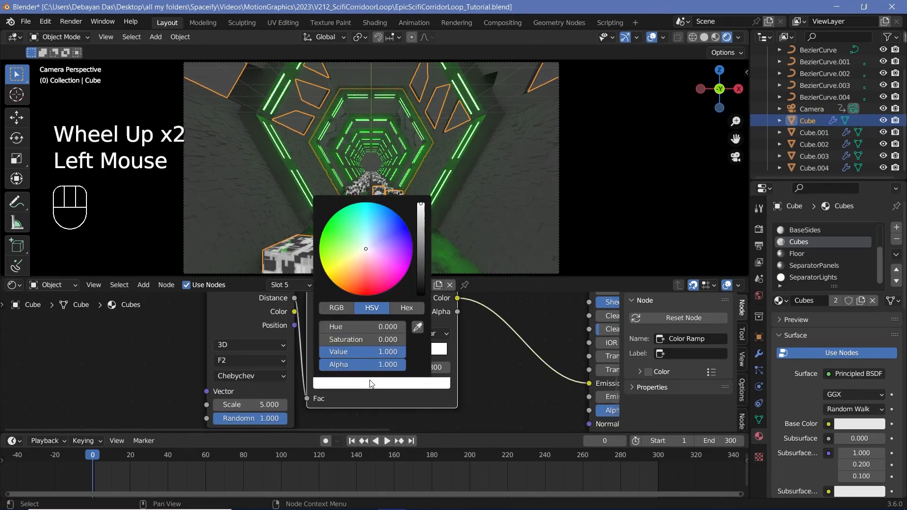
left_click_drag(365, 249, 325, 225, "ctrl")
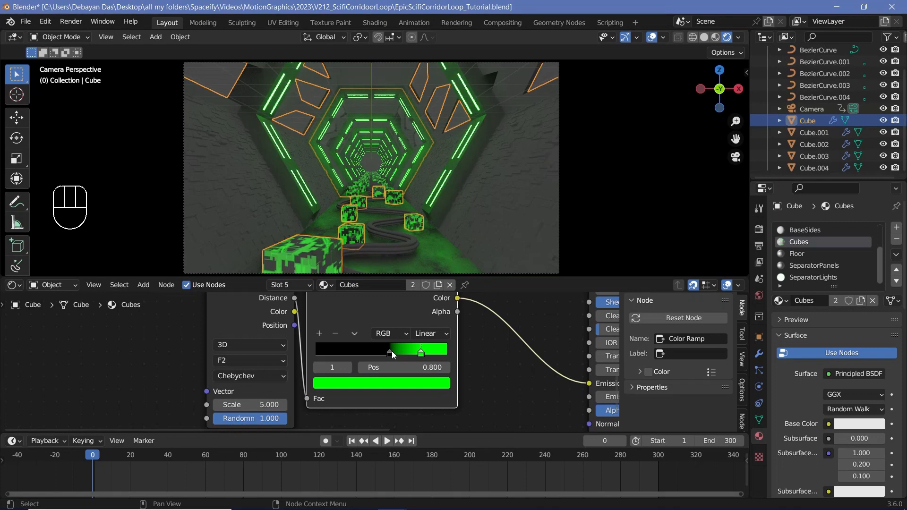
- Set the World background color to black
left_click(759, 295)
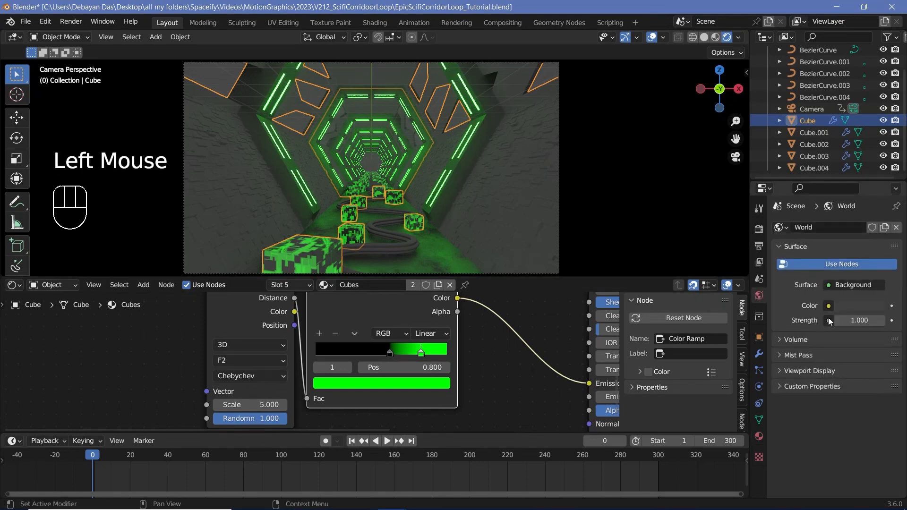
left_click(859, 306)
left_click_drag(875, 202, 875, 223)
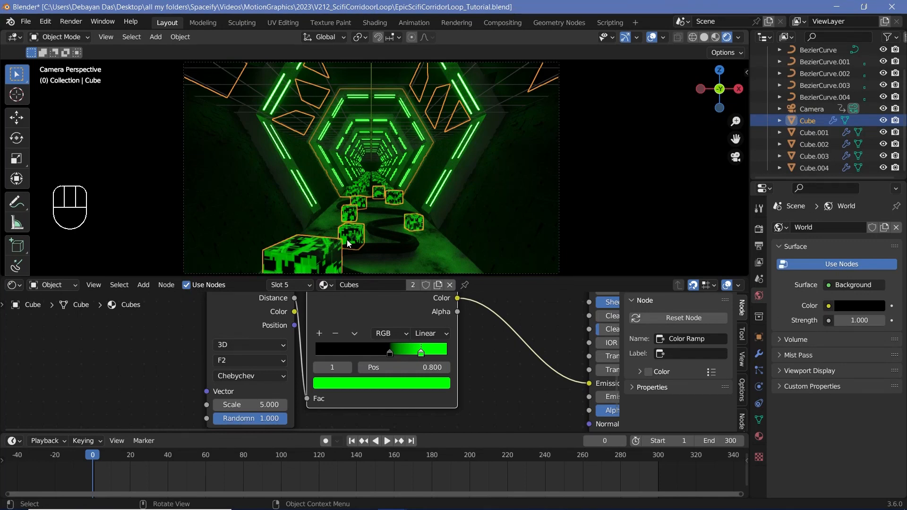
- Darken the Color Ramp's green stop to a color value of about 0.019
scroll(401, 386, "up", 2)
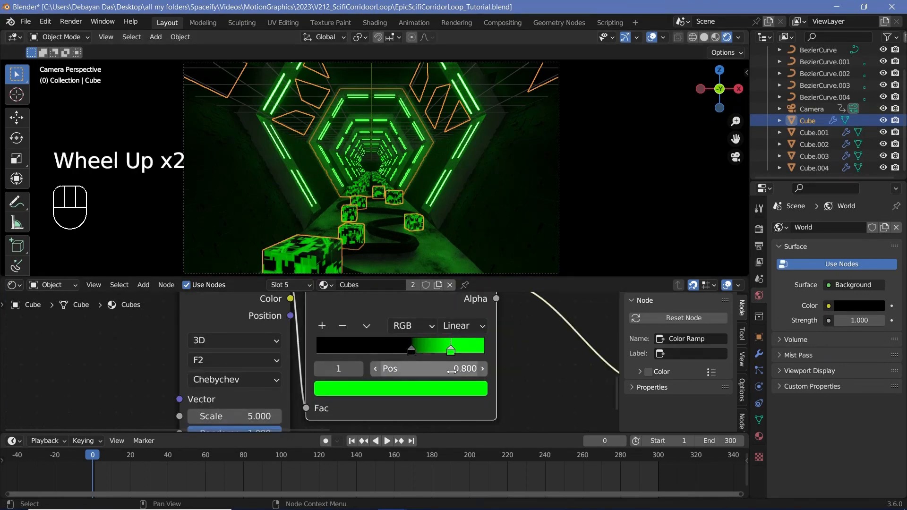
left_click(444, 389)
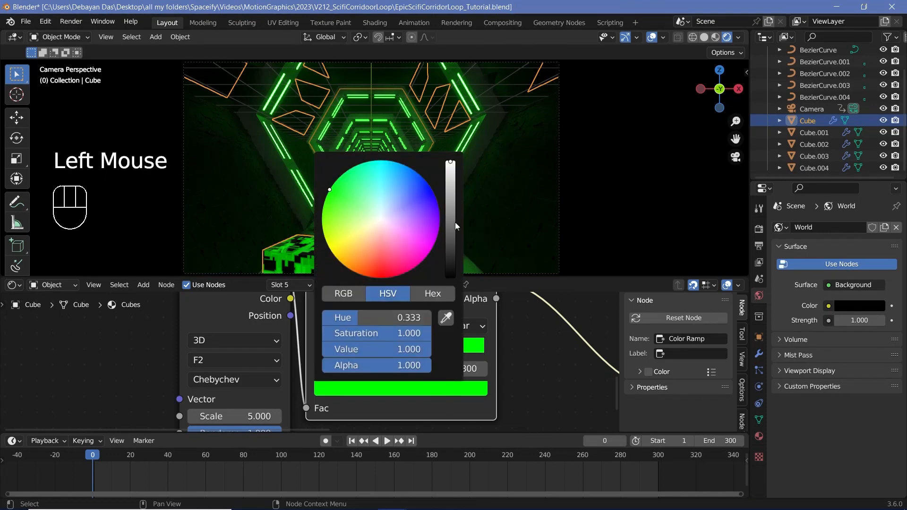
left_click_drag(455, 222, 450, 260)
- Set the Emission Strength of the Cubes material's Principled BSDF to 100
scroll(520, 383, "down", 5)
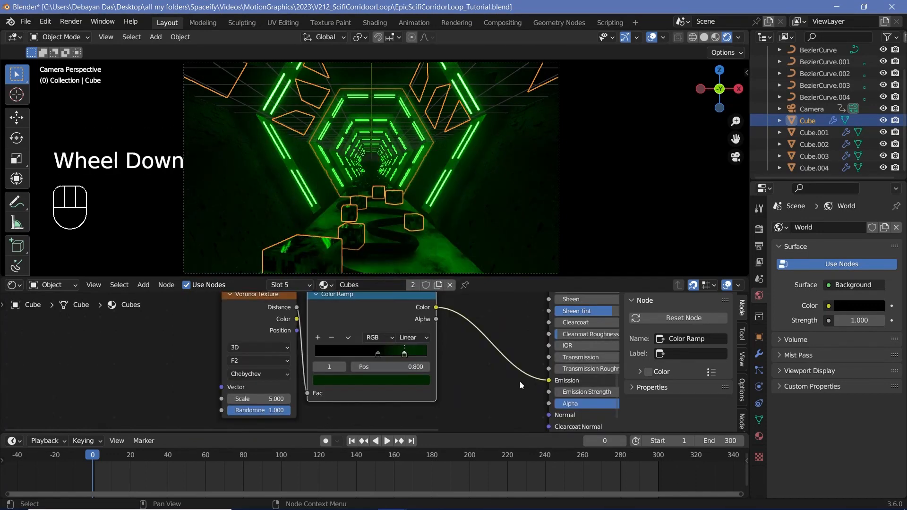
middle_click_drag(520, 382, 431, 359)
left_click(487, 367)
type("1.0")
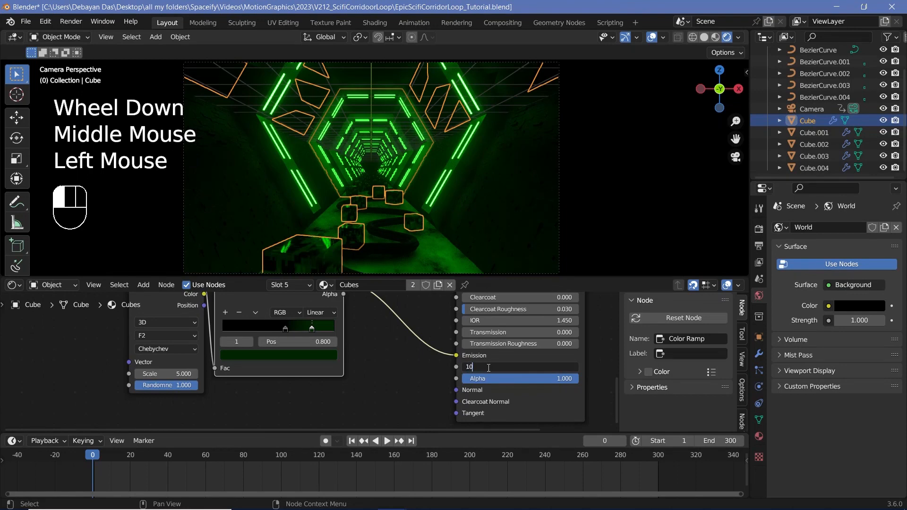
type("0")
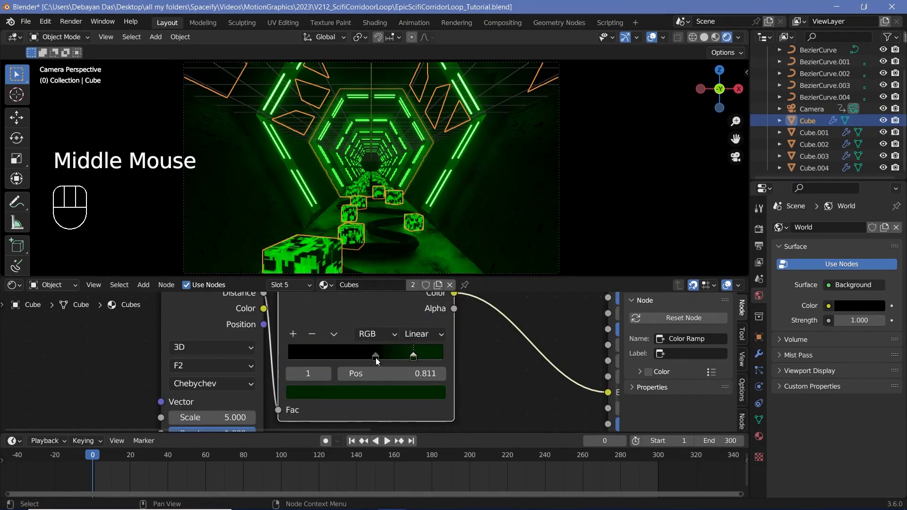
- Move the Color Ramp's black stop to about 0.356 and its green stop to about 0.46
left_click_drag(376, 358, 343, 352)
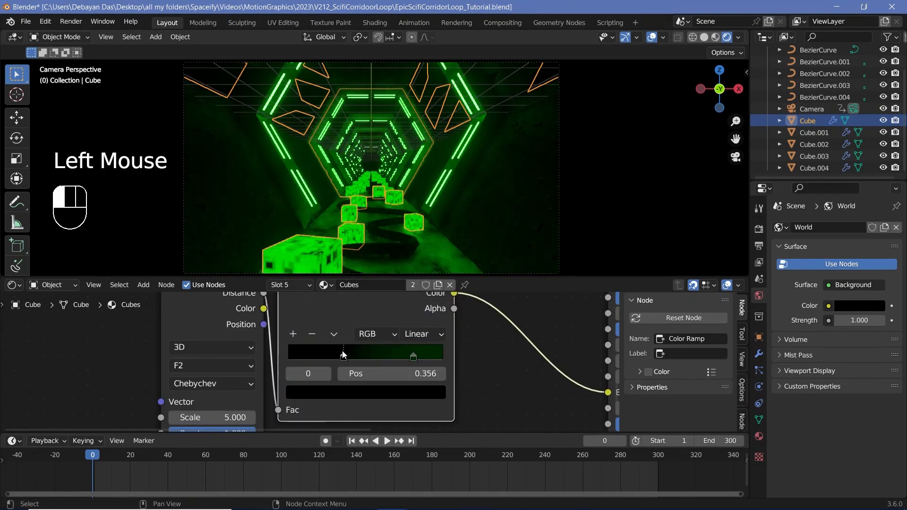
left_click_drag(415, 357, 363, 350)
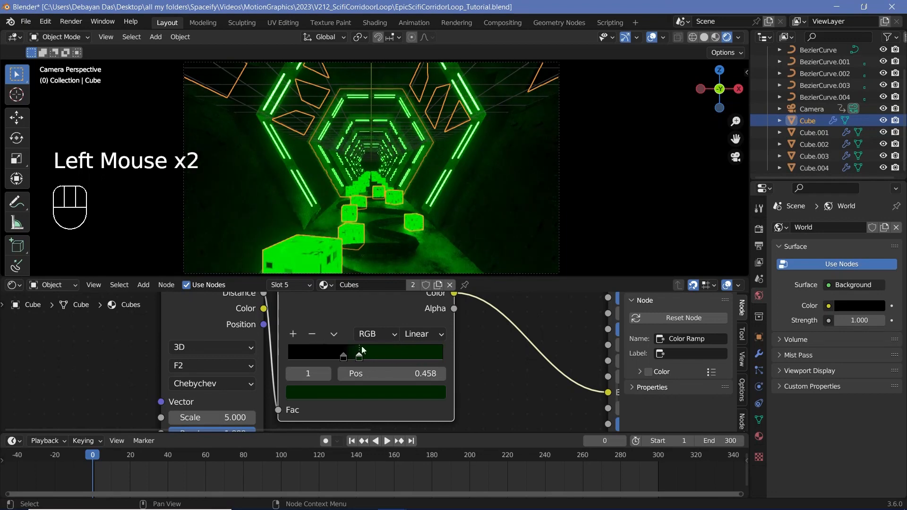
- Add a third, black stop to the Color Ramp and place it at about 0.59, beyond the green stop
left_click(427, 356, "ctrl")
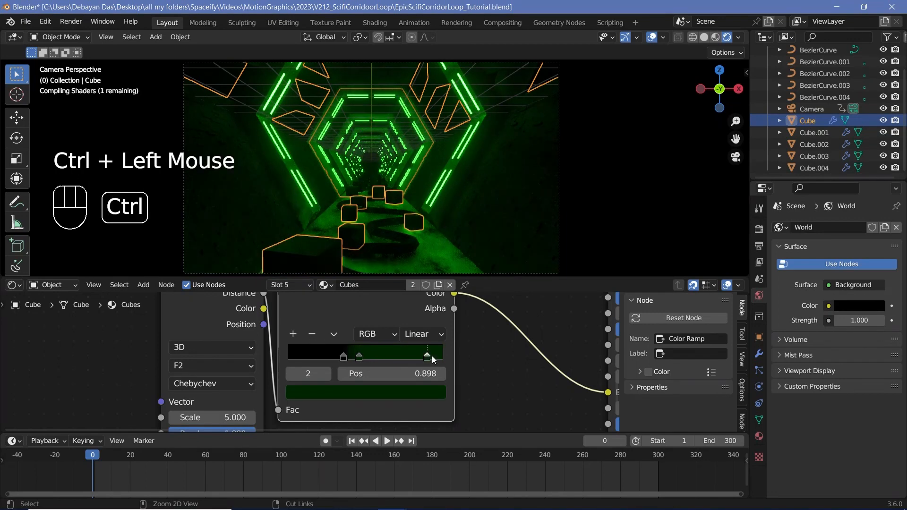
left_click_drag(425, 355, 425, 370)
left_click(418, 392)
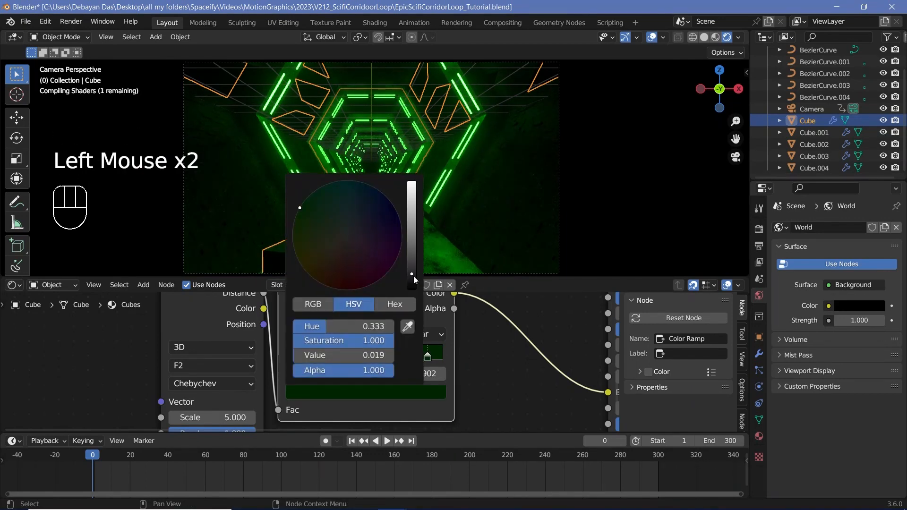
left_click_drag(411, 274, 411, 288)
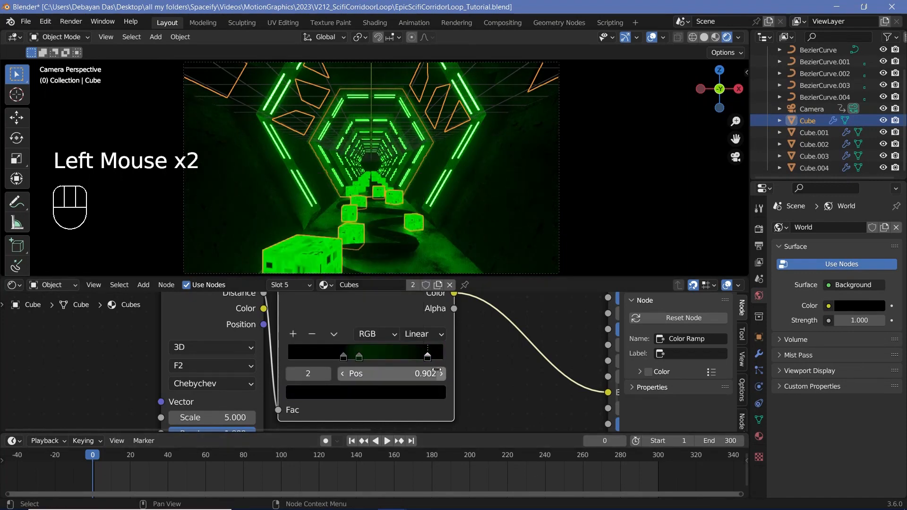
left_click(429, 354)
left_click_drag(428, 355, 405, 362)
scroll(359, 359, "up", 5)
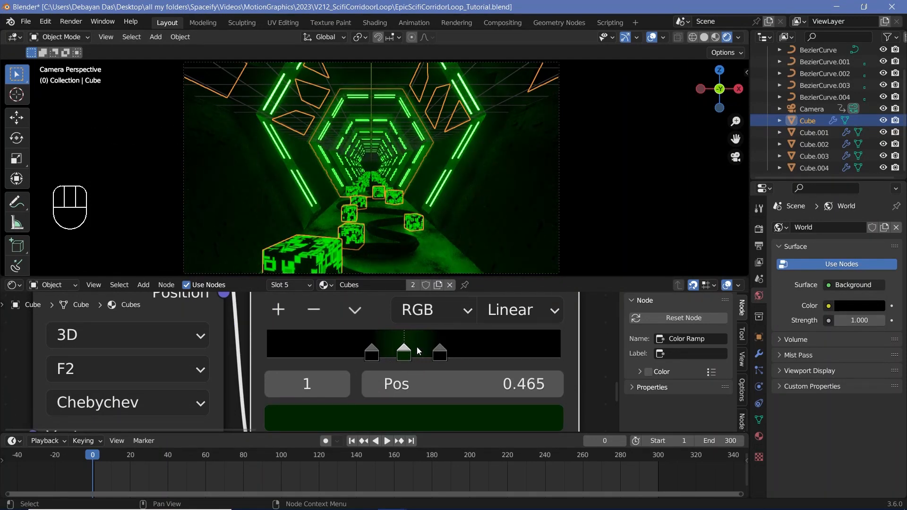
- Add a stop at about 0.51 between the green stop and the last black stop, and set its Saturation to 0
left_click(416, 351, "ctrl")
left_click(417, 416)
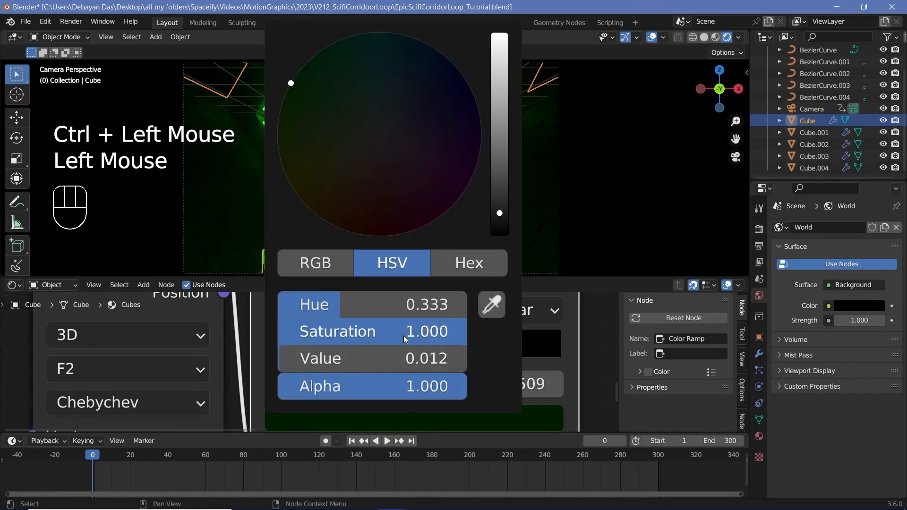
left_click_drag(404, 340, 283, 339)
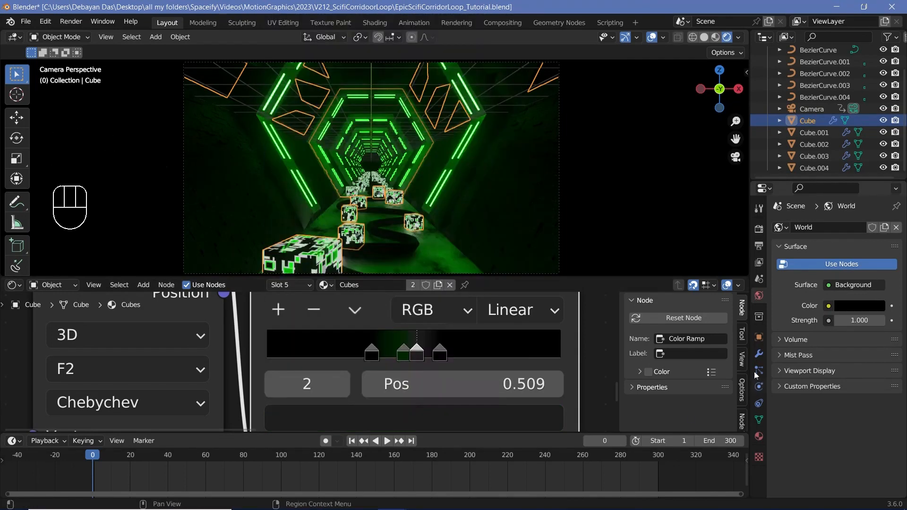
- Darken the Color Ramp stop at 0.509 to black and move the ramp's last stop to 1.000
left_click(529, 418)
left_click_drag(502, 220, 499, 223)
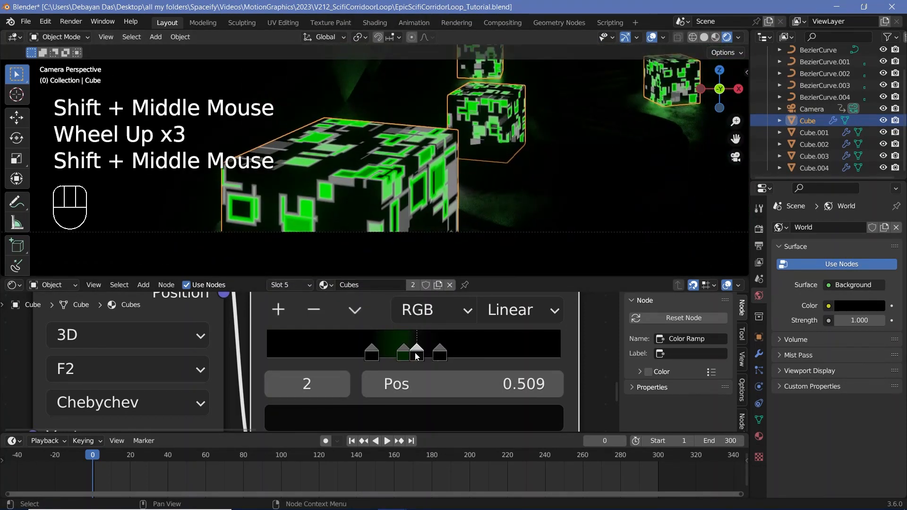
left_click(458, 353)
left_click_drag(458, 353, 589, 372)
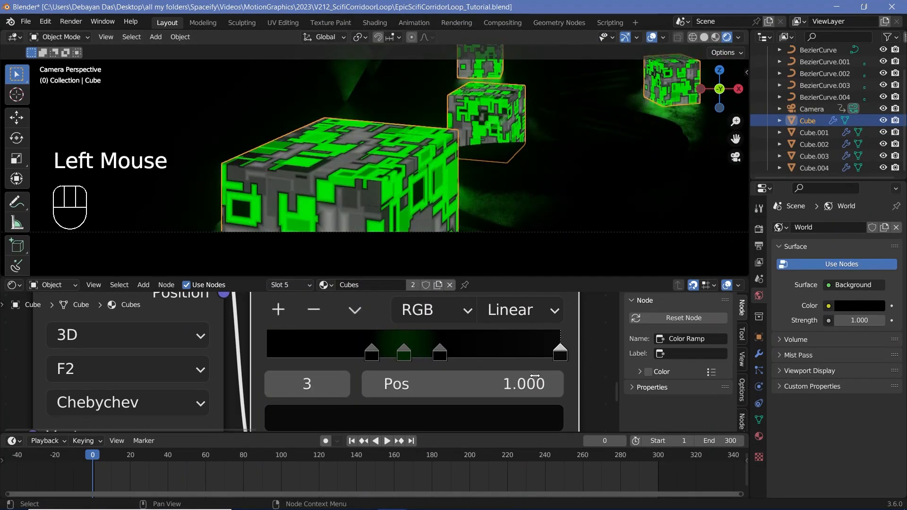
- Add another black stop near the end of the Color Ramp at about 0.82 and bring the last stop slightly inward
left_click(537, 355, "ctrl")
left_click(514, 407)
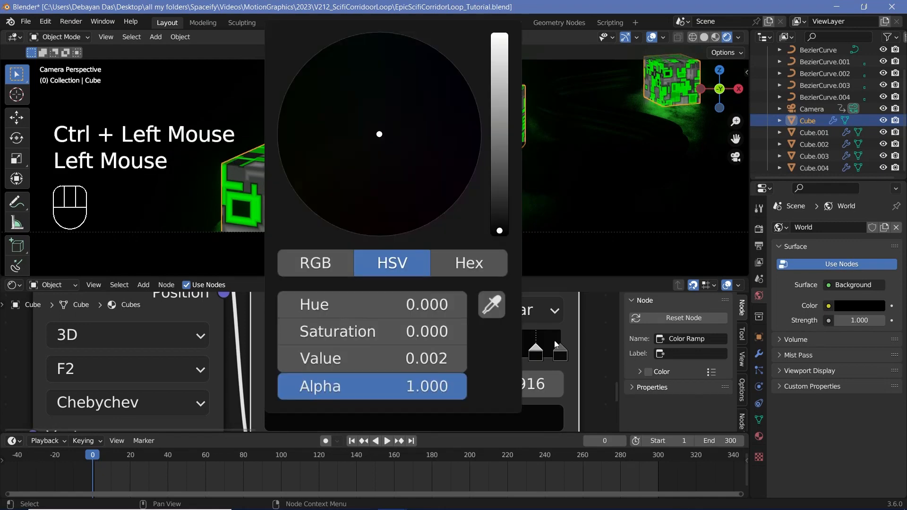
left_click(485, 406)
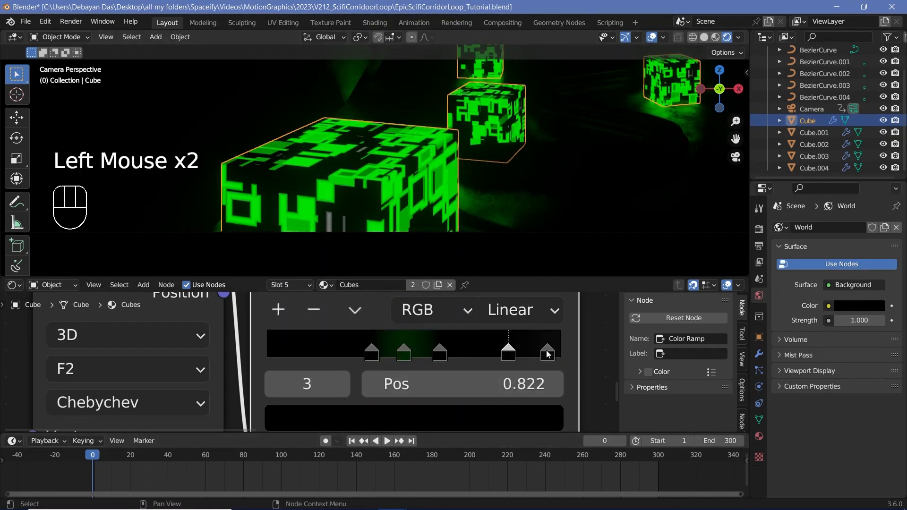
scroll(425, 173, "down", 2)
middle_click_drag(427, 168, 430, 198, "shift")
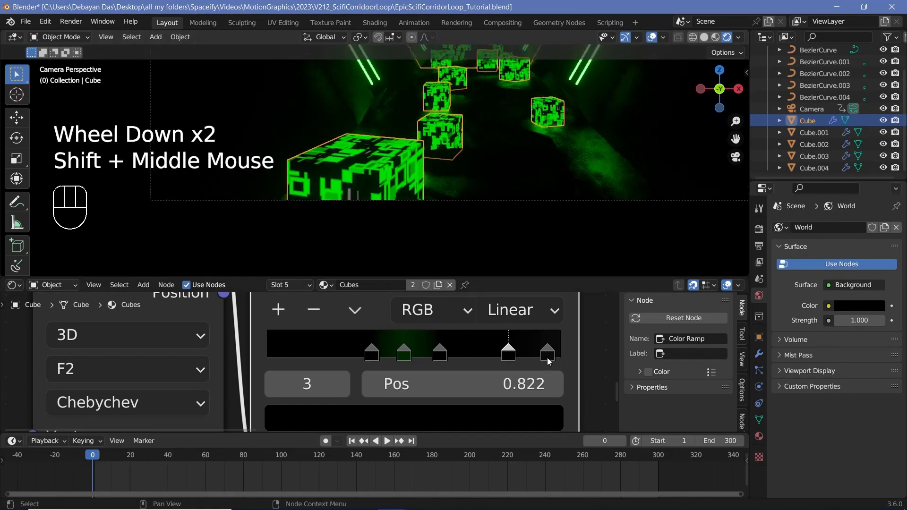
- Turn the Color Ramp's last stop white with the black stop before it at about 0.85, and shift the green stop to about 0.45
left_click_drag(547, 355, 535, 350)
left_click(519, 418)
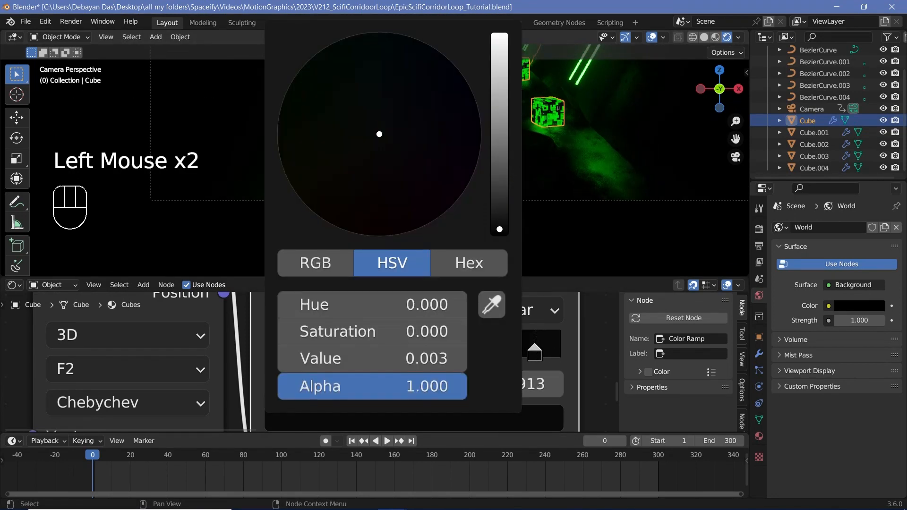
left_click_drag(373, 358, 465, 358)
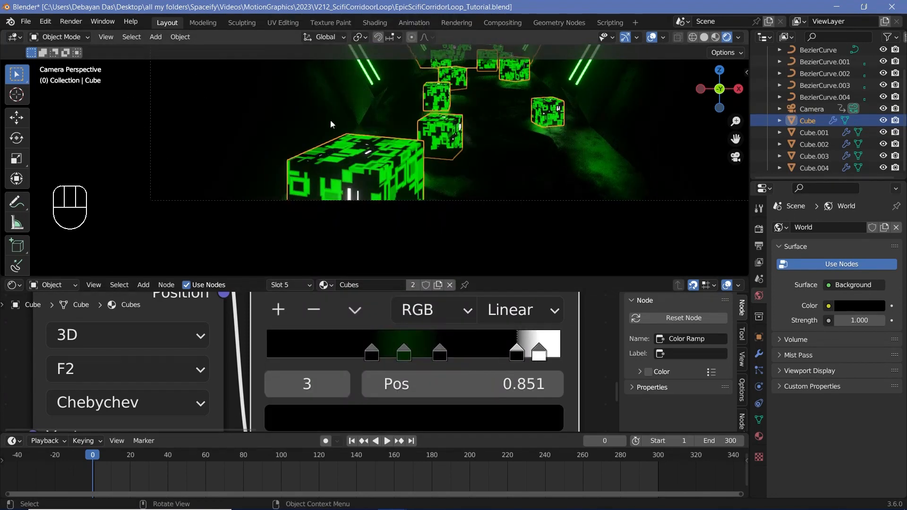
scroll(467, 126, "down", 2)
left_click_drag(404, 353, 401, 353)
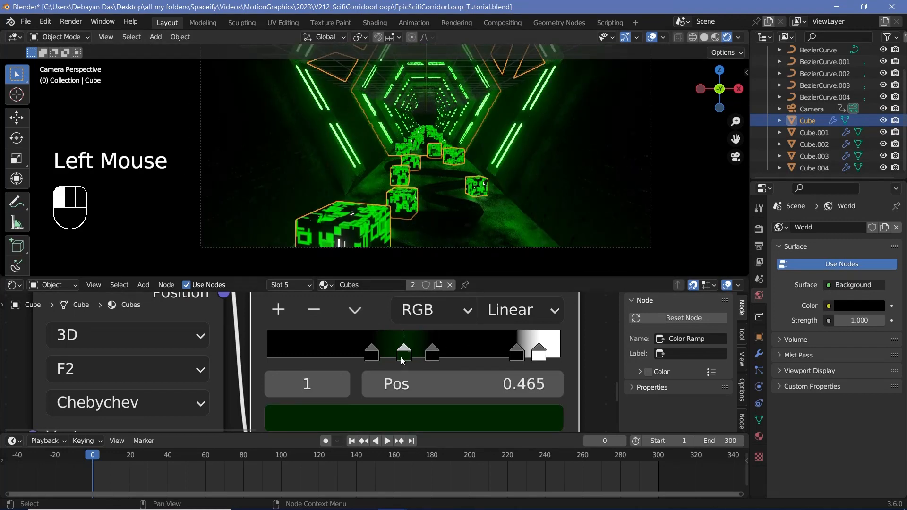
- Move the Voronoi Texture and Color Ramp nodes away from the Principled BSDF and add a Bump node in the space between
scroll(460, 179, "up", 2)
middle_click_drag(461, 178, 494, 130, "shift")
scroll(529, 350, "down", 7)
middle_click_drag(529, 351, 482, 352)
left_click_drag(405, 413, 223, 318)
left_click_drag(315, 319, 213, 310)
middle_click_drag(310, 367, 372, 334)
key("shift+a")
type("b")
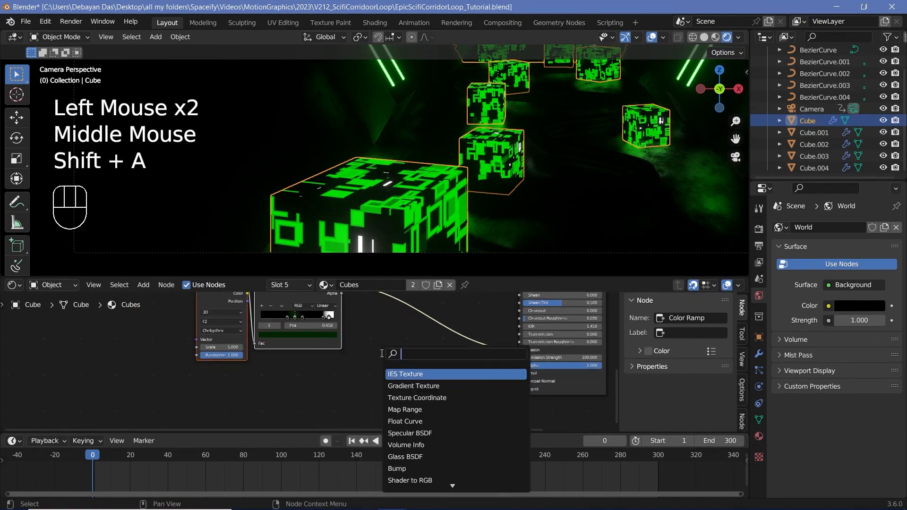
left_click(397, 374)
left_click(401, 386)
- Move the Color Ramp node up and to the right to clear space between the Voronoi Texture and Bump nodes
scroll(290, 304, "down", 1)
middle_click_drag(290, 303, 324, 339)
left_click(324, 337)
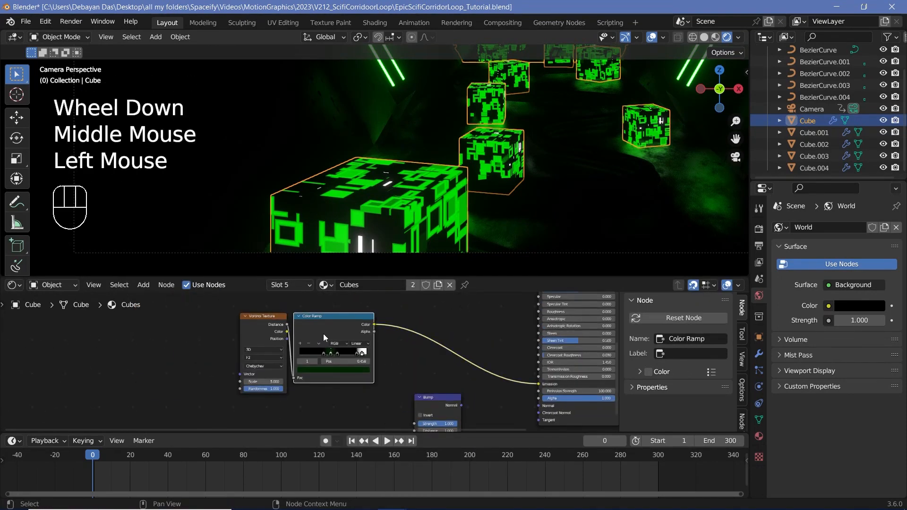
left_click_drag(323, 334, 376, 295)
left_click(262, 355)
middle_click_drag(262, 355, 285, 346)
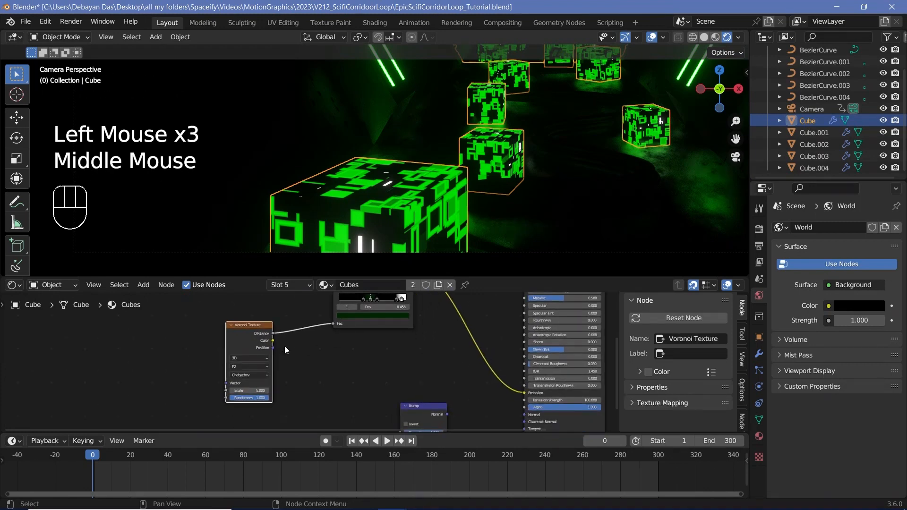
- Add a second Color Ramp, feed the Voronoi Distance into its Fac, and link its Color to the Bump node's Height
key("shift+a")
type("c")
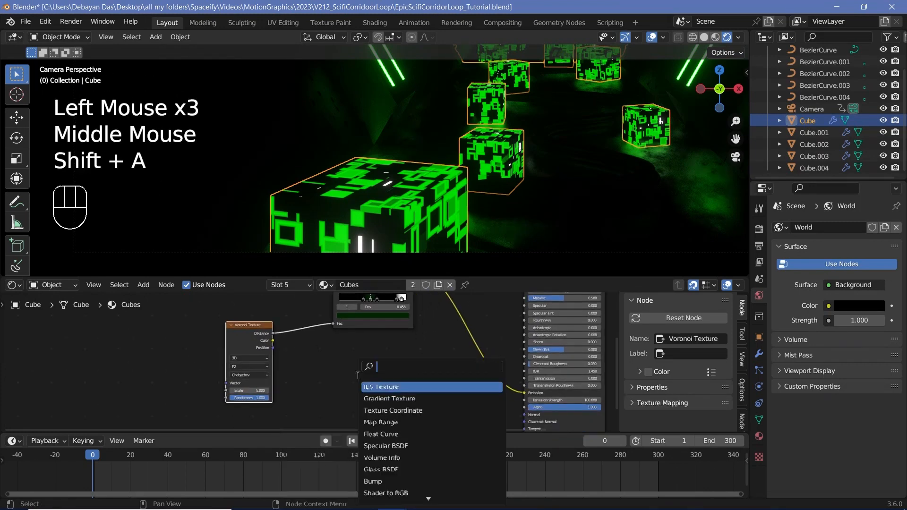
left_click(382, 410)
left_click_drag(273, 333, 299, 407)
left_click_drag(380, 354, 402, 367)
middle_click_drag(358, 317, 353, 376)
scroll(353, 375, "up", 2)
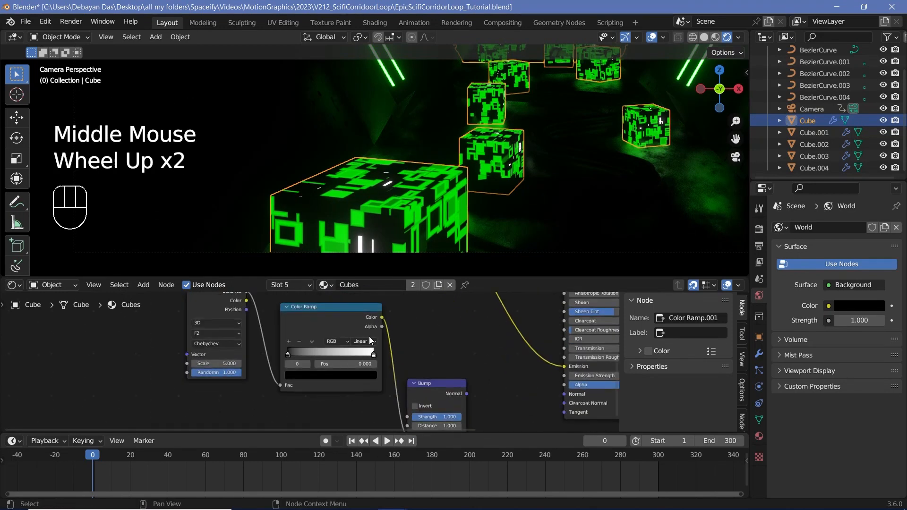
- Try Constant interpolation on the second Color Ramp with its white stop at about 0.535, and return it to Linear
left_click(369, 336)
left_click(363, 341)
left_click(368, 386)
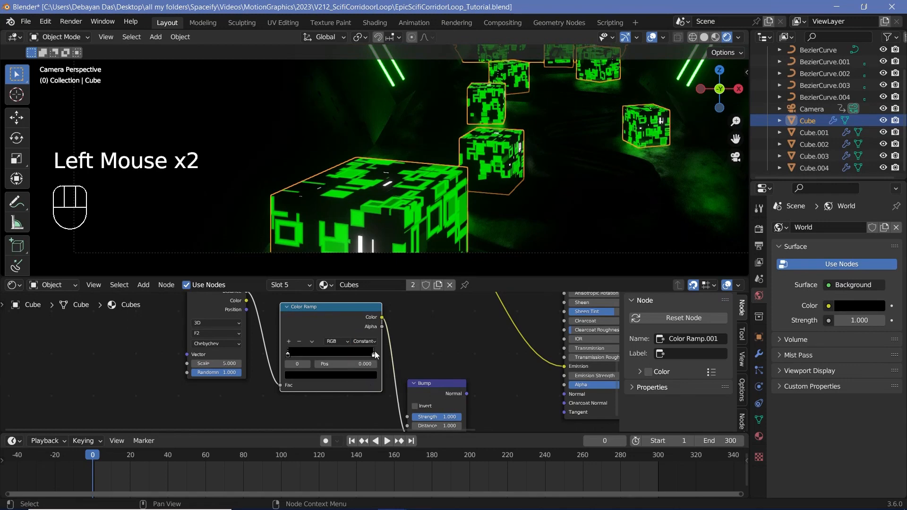
left_click_drag(375, 352, 334, 354)
left_click(365, 341)
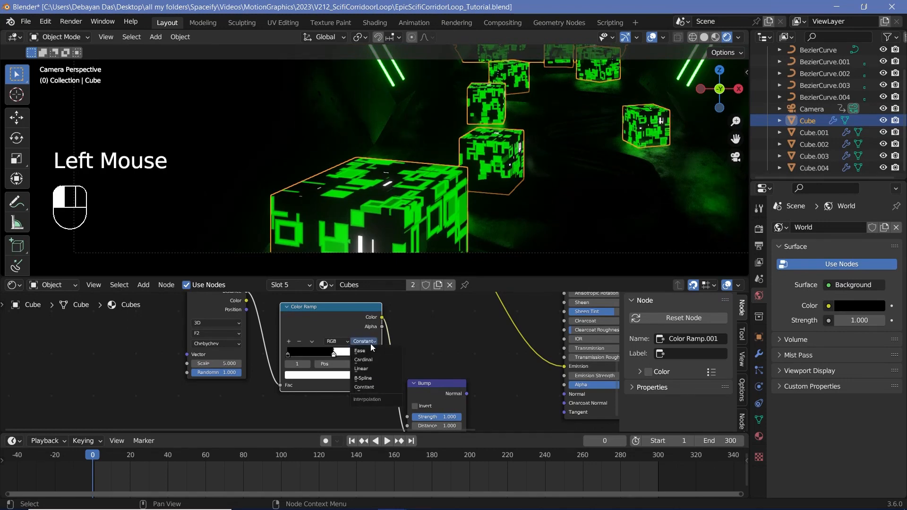
left_click(372, 367)
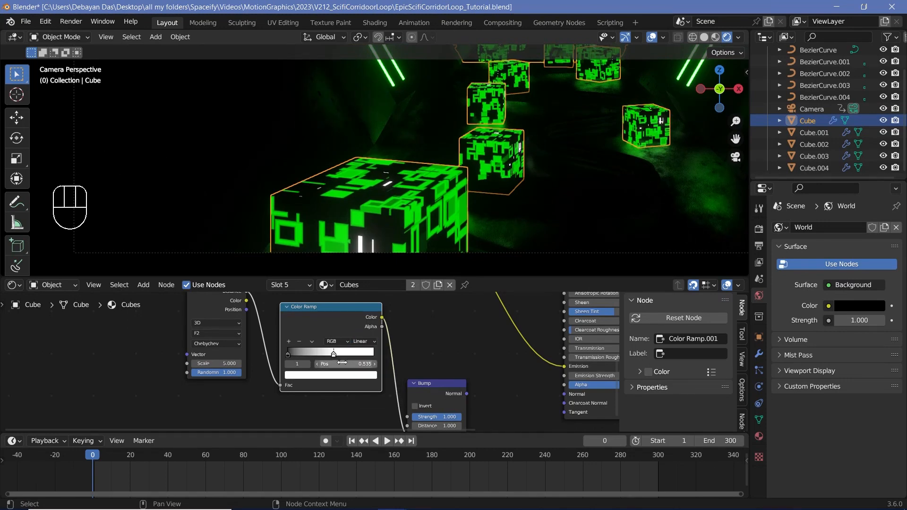
- Place the second Color Ramp's black stop at about 0.40 and its white stop at about 0.58
scroll(285, 345, "up", 2)
left_click(295, 350)
left_click_drag(296, 353, 325, 354)
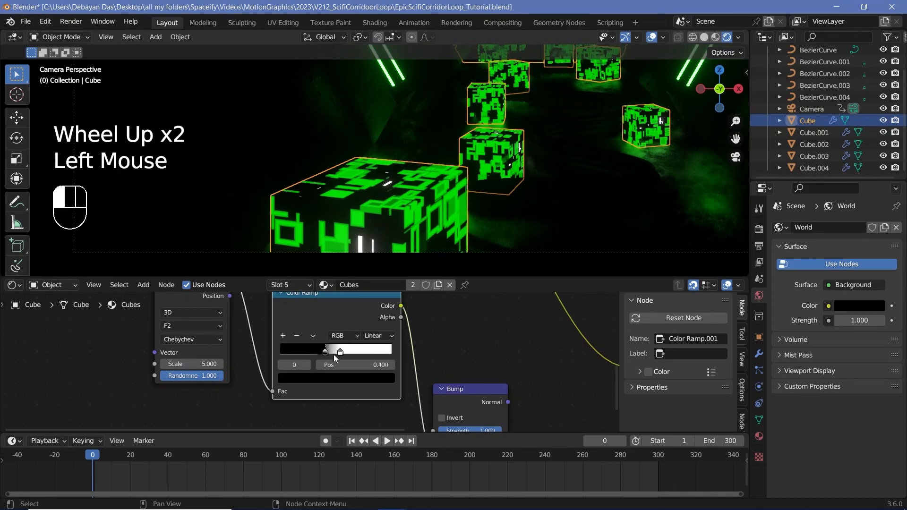
left_click(340, 351)
- Connect the Bump node's Normal output to the Principled BSDF's Normal input and check the cubes in the corridor view
middle_click_drag(536, 409, 435, 394)
left_click_drag(407, 387, 529, 386)
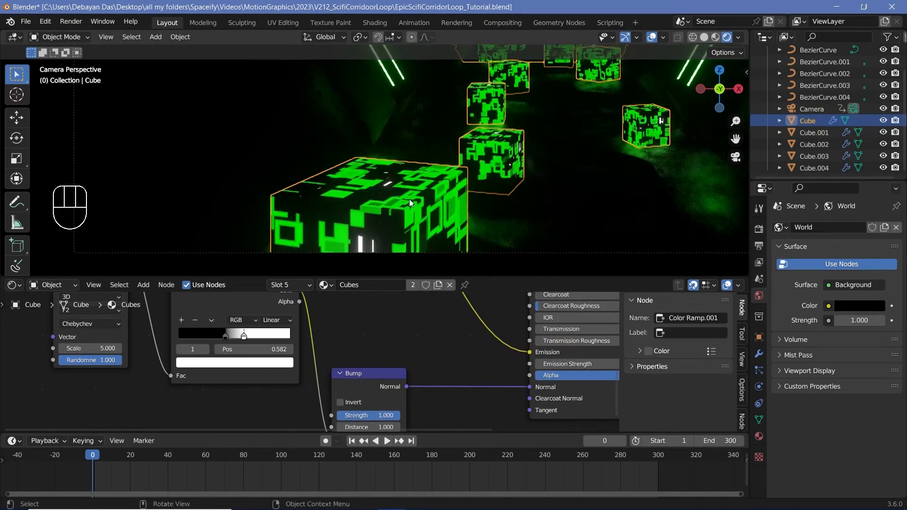
scroll(389, 197, "down", 2)
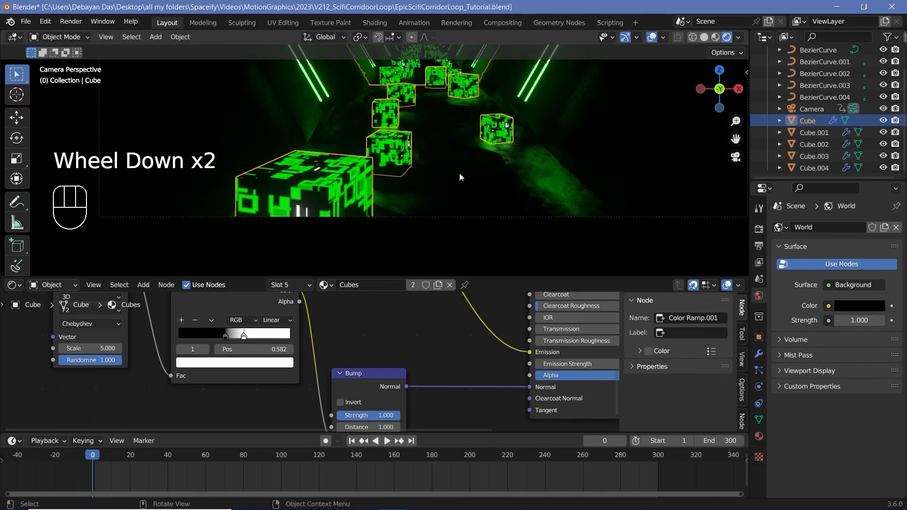
middle_click_drag(494, 145, 460, 155, "shift")
scroll(460, 155, "down", 1)
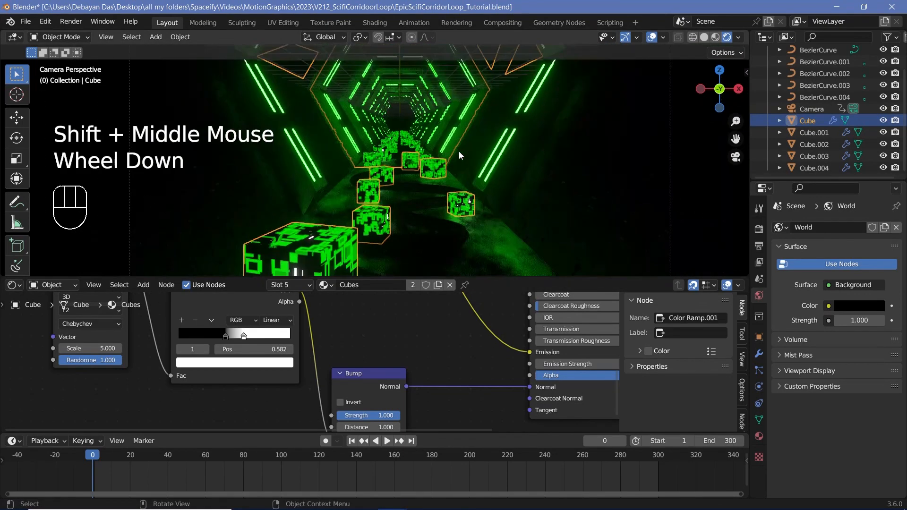
- Replace the Lights material's Principled BSDF with an Emission shader connected to the Material Output's Surface
left_click(759, 436)
scroll(801, 259, "up", 6)
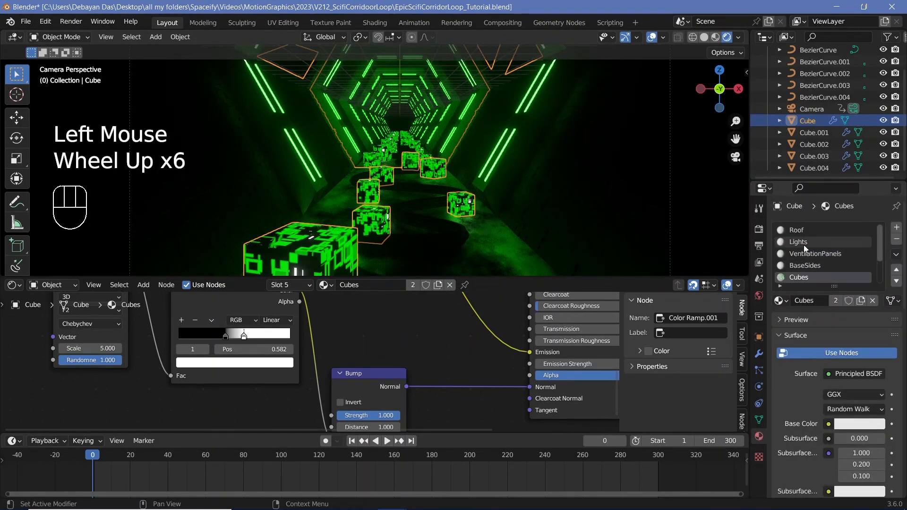
left_click(803, 242)
scroll(421, 320, "down", 2)
middle_click_drag(420, 321, 350, 351)
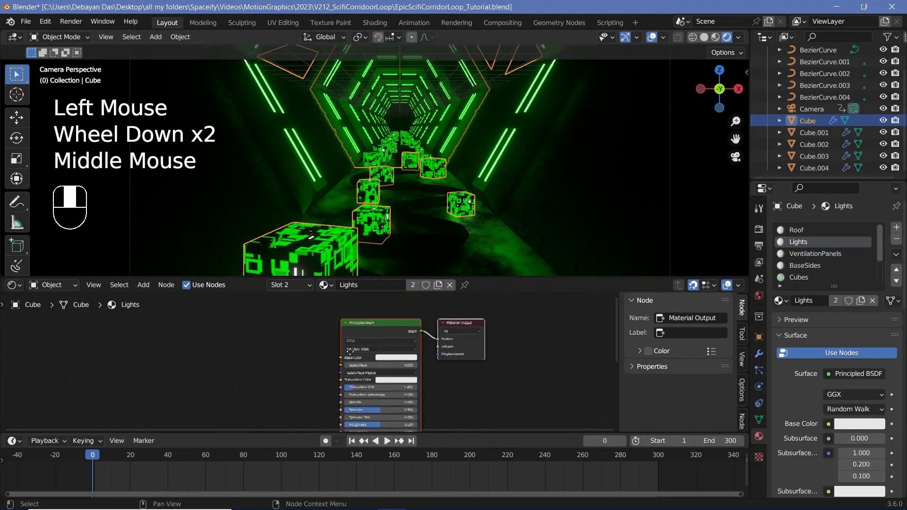
left_click(348, 335)
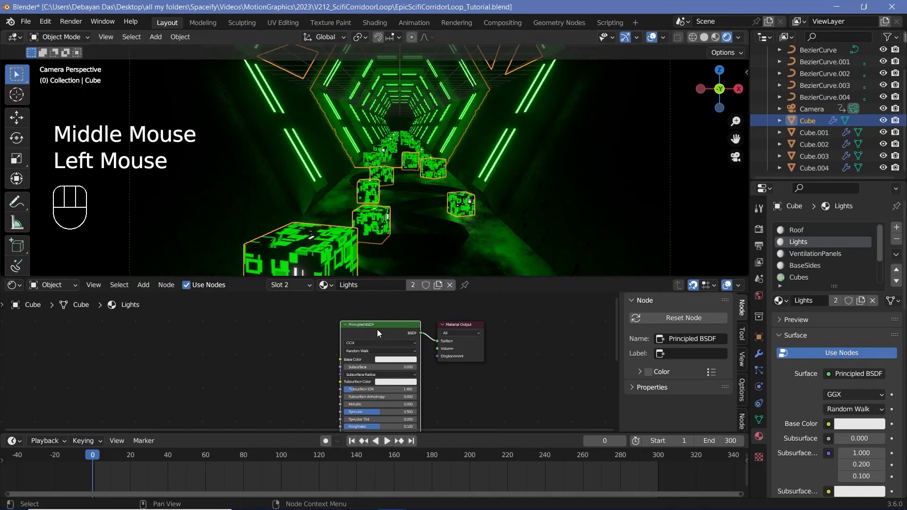
key("x")
key("shift+a")
mouse_move(378, 339)
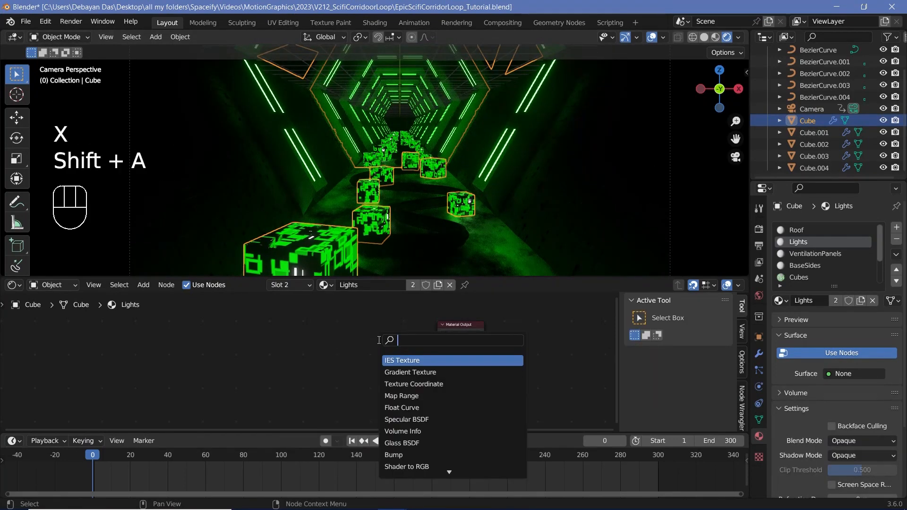
type("emission")
key("Return")
left_click_drag(372, 332, 438, 343)
- Set the Strength of the Lights material's Emission shader to 200
scroll(375, 356, "up", 2)
middle_click_drag(375, 356, 358, 395)
scroll(358, 395, "up", 2)
left_click(340, 391)
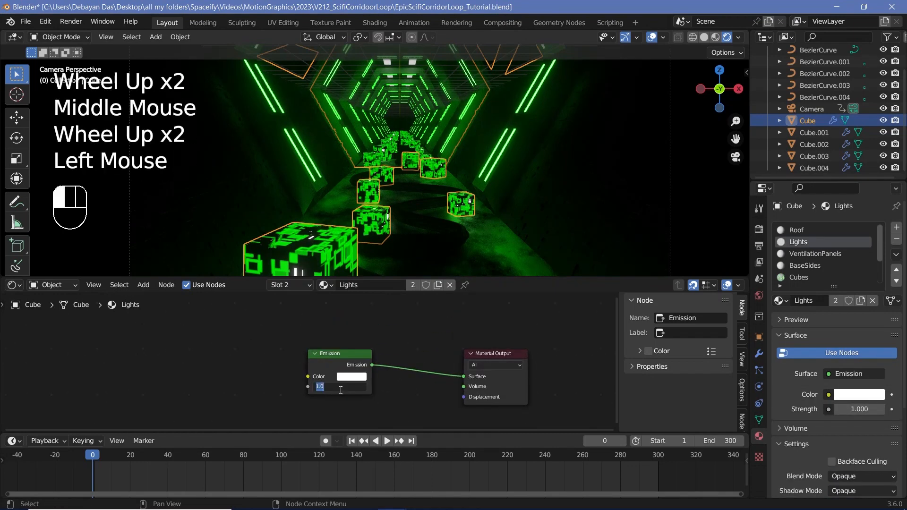
type("200")
- Change the Lights material's Emission color to a bright, saturated blue
left_click(356, 378)
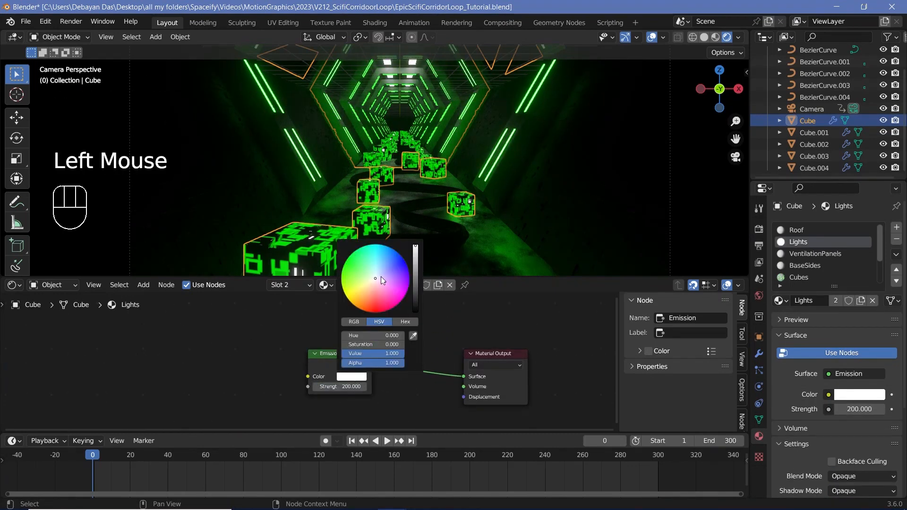
mouse_move(383, 281)
left_mouse_down("ctrl")
mouse_move(375, 245)
mouse_move(358, 308)
mouse_move(341, 278)
mouse_move(343, 290)
left_mouse_up("ctrl")
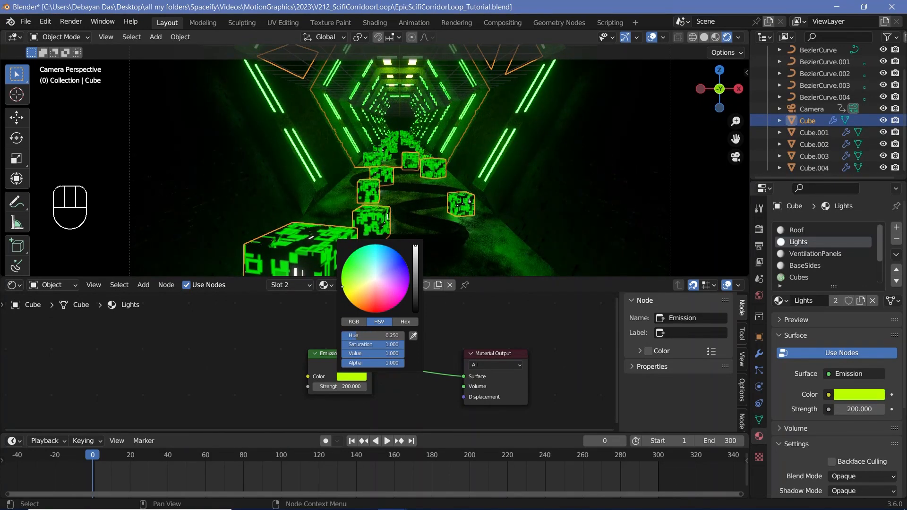
left_click_drag(364, 251, 392, 248, "ctrl")
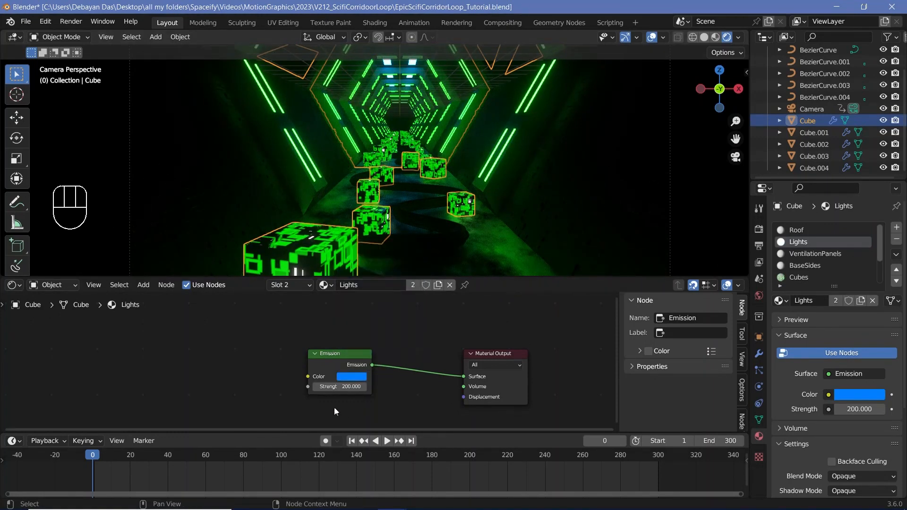
- Raise the Strength of the Lights material's Emission shader to 400
left_click(336, 386)
type("400")
key("Return")
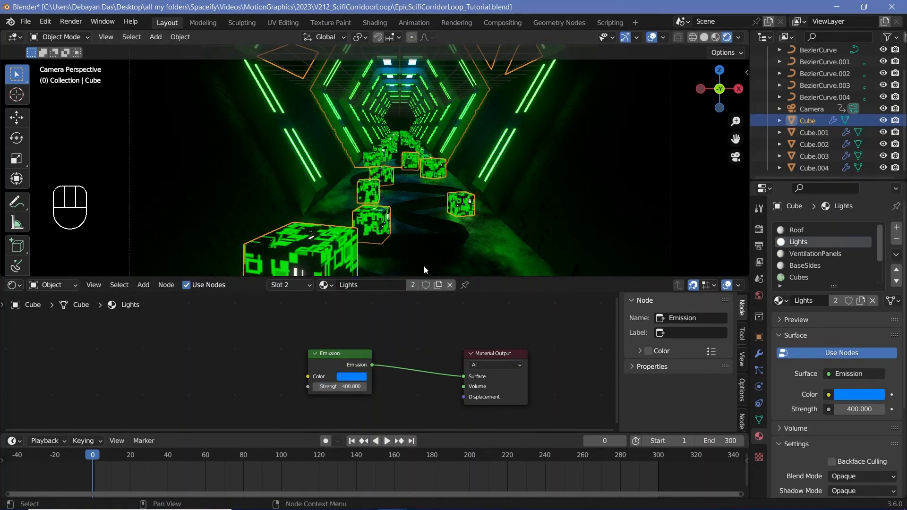
- Frame the whole camera view, hide the viewport overlays, and enlarge the 3D viewport over the node editor
scroll(425, 246, "down", 2)
middle_click_drag(425, 241, 427, 234, "shift")
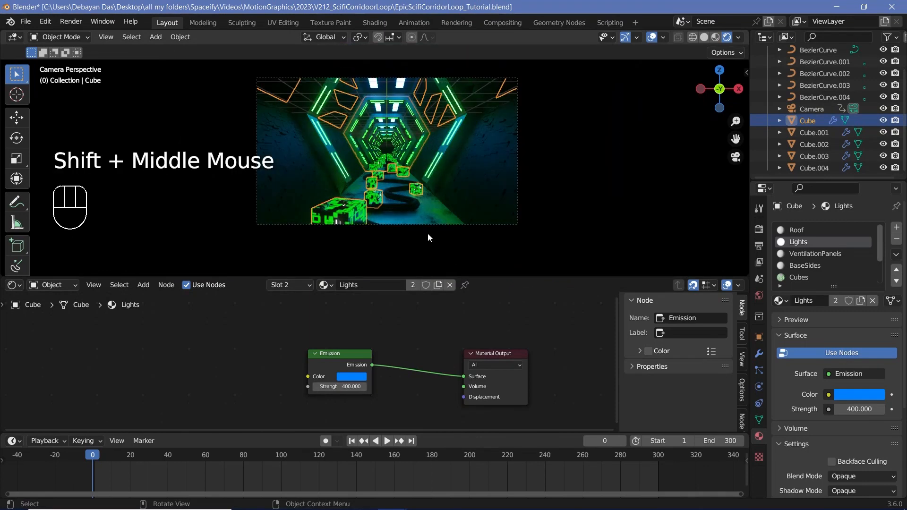
left_click(651, 37)
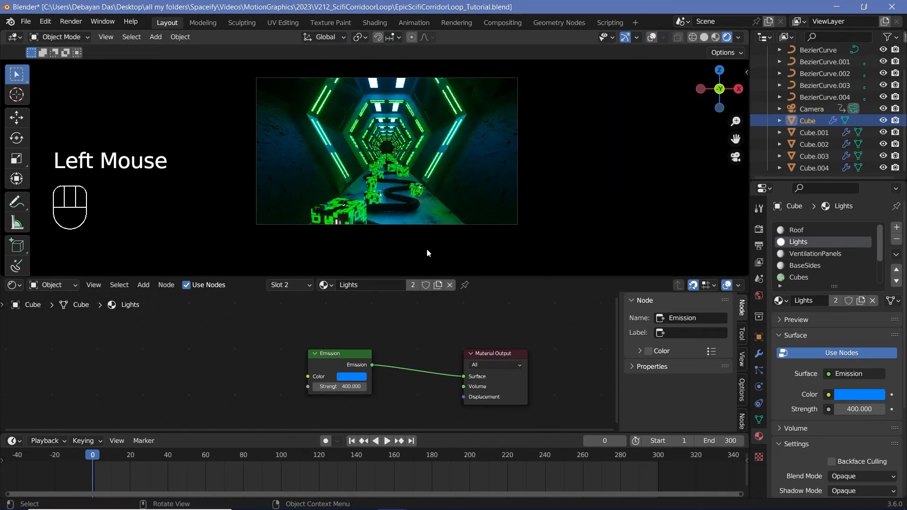
left_click_drag(491, 278, 492, 355)
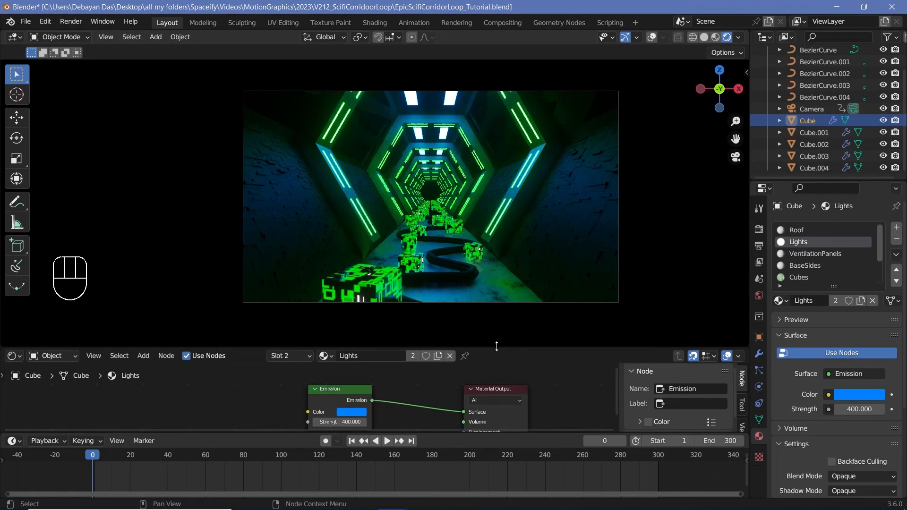
- Set the Metallic value of the Roof material's Principled BSDF to 1.000
left_click(817, 232)
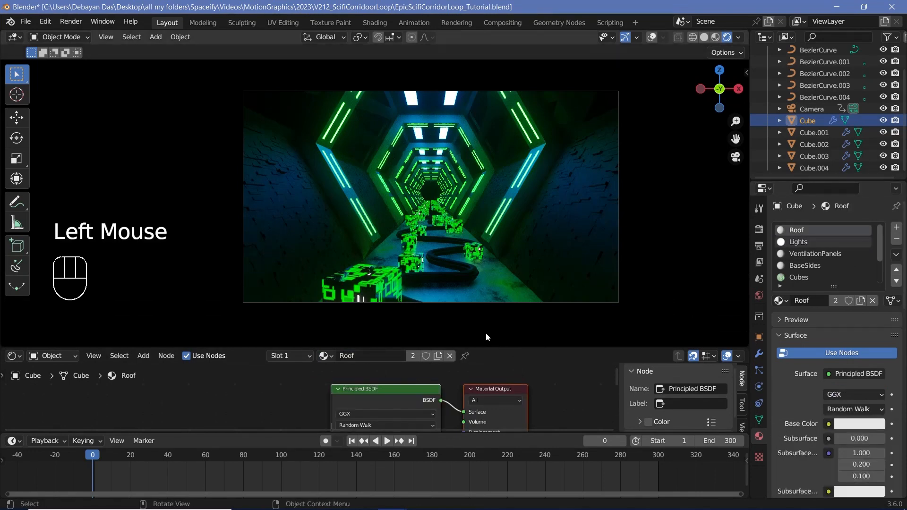
scroll(444, 395, "down", 2)
middle_click_drag(444, 395, 441, 392)
left_click(440, 392)
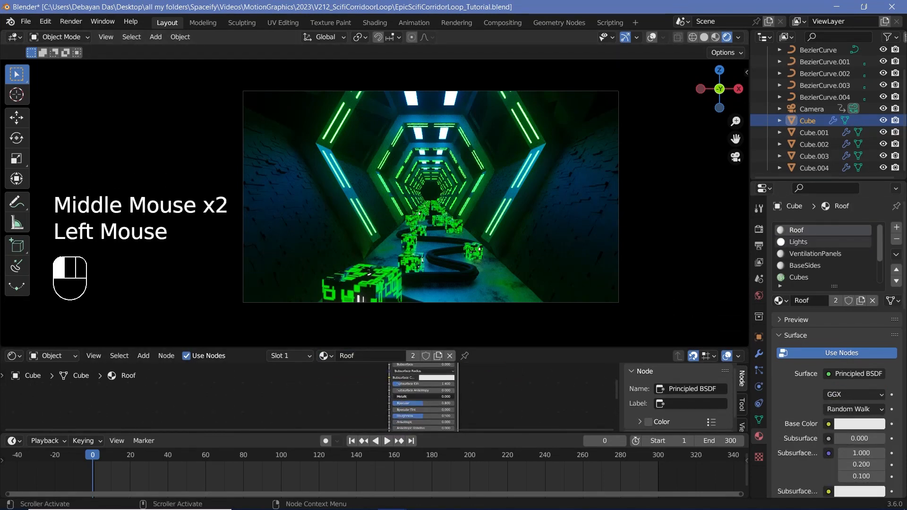
left_click_drag(398, 397, 451, 396)
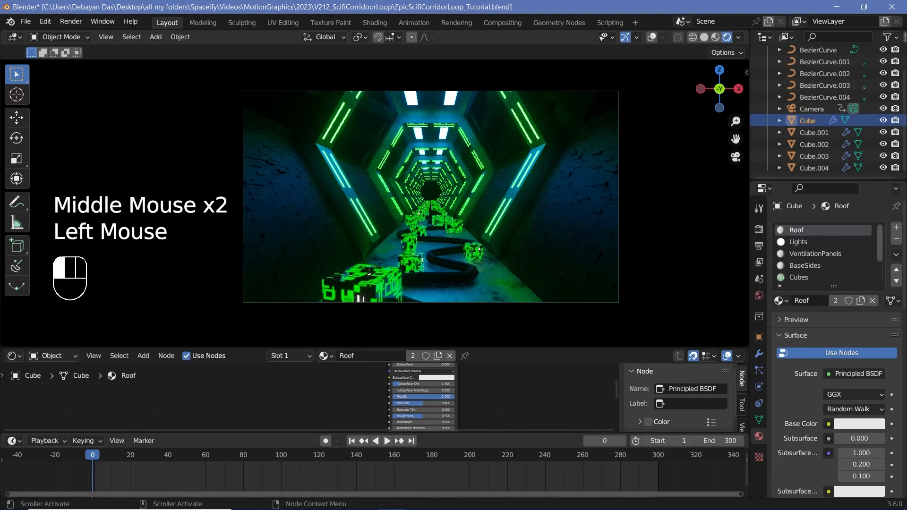
- Set the Roughness of the Roof material's Principled BSDF to 0.8
middle_click_drag(481, 401, 483, 388)
left_click(426, 403)
left_click(426, 402)
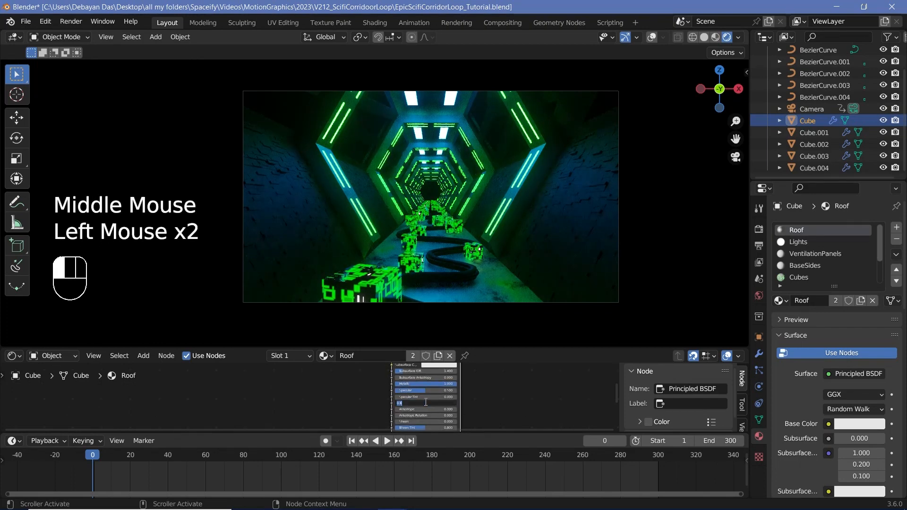
type("0.8")
key("Return")
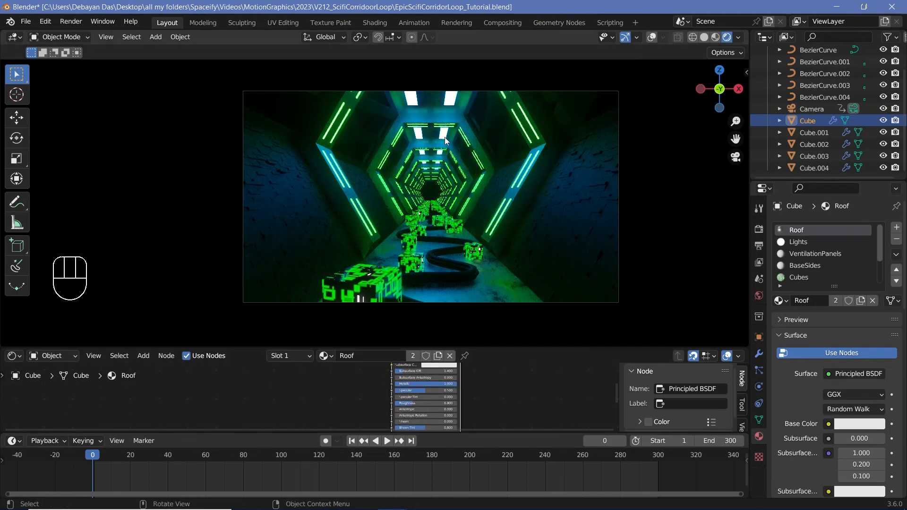
- Set the VentilationPanels material's Metallic value to 1.000 and its Roughness to 0.6
left_click(818, 254)
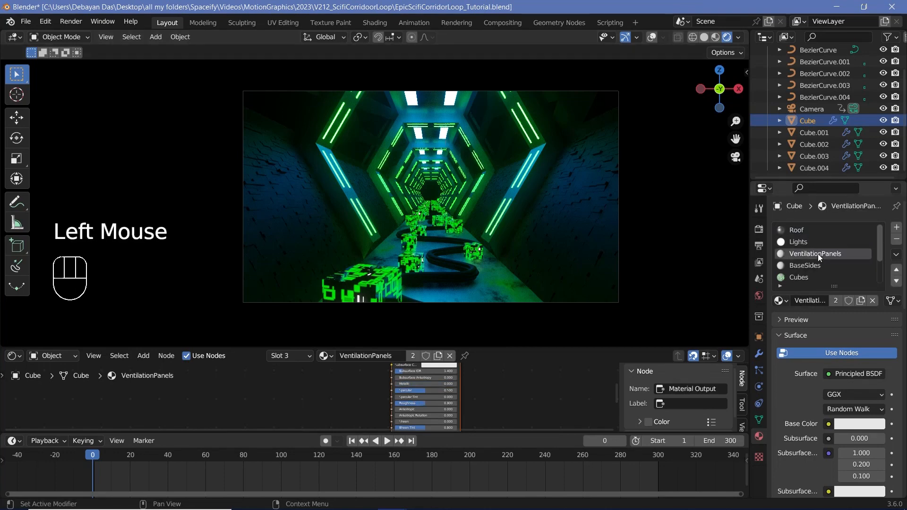
left_click_drag(415, 384, 412, 404)
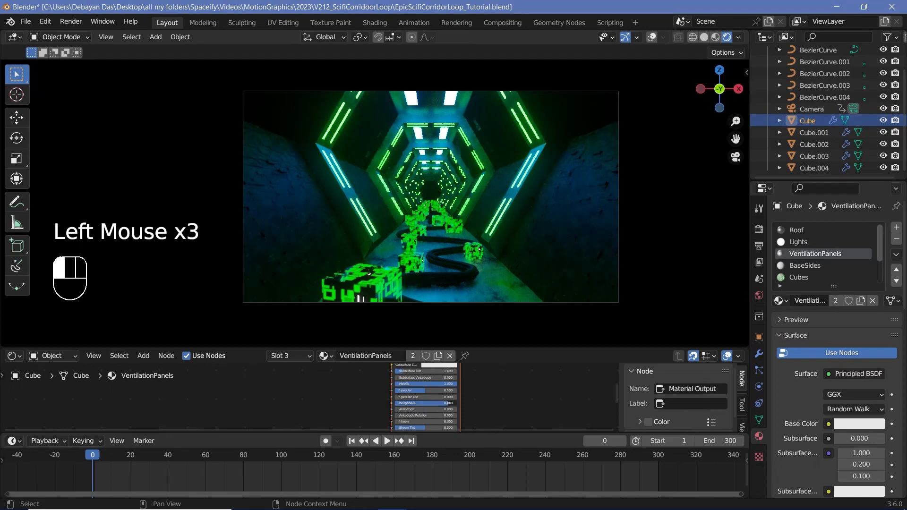
scroll(469, 412, "up", 3)
left_click(466, 405)
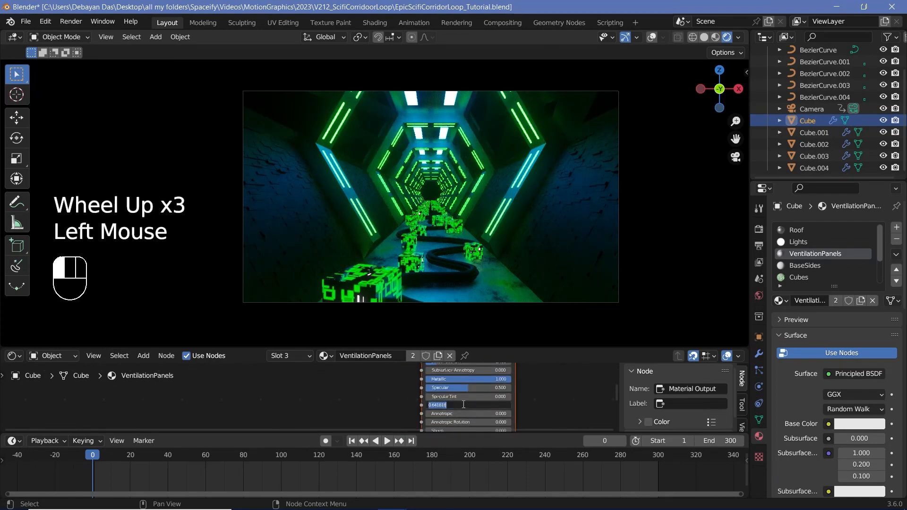
type("0.6")
key("Return")
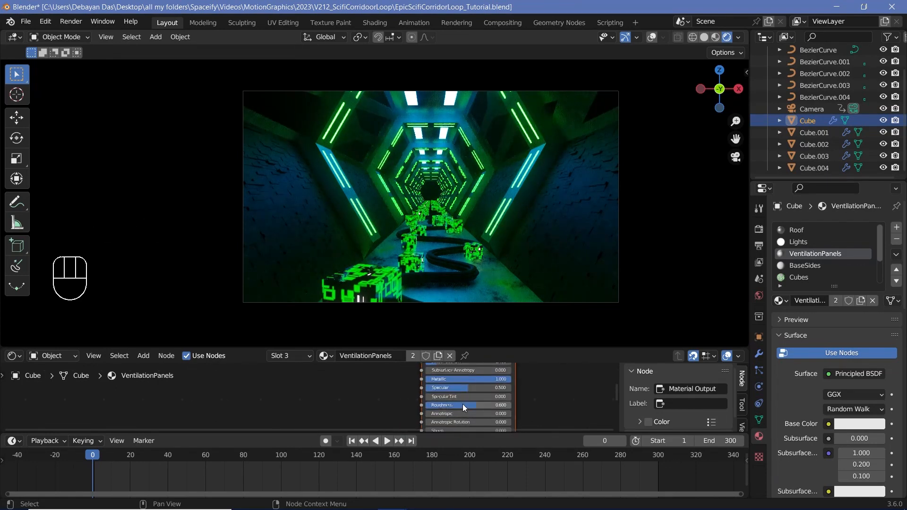
- Set the Roughness of the BaseSides material's Principled BSDF to 0.3
left_click(809, 265)
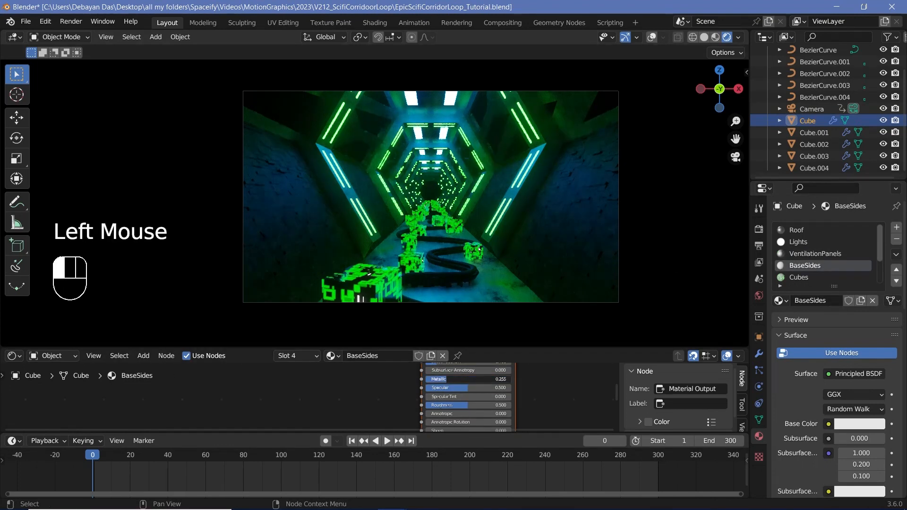
left_click(469, 405)
type("0")
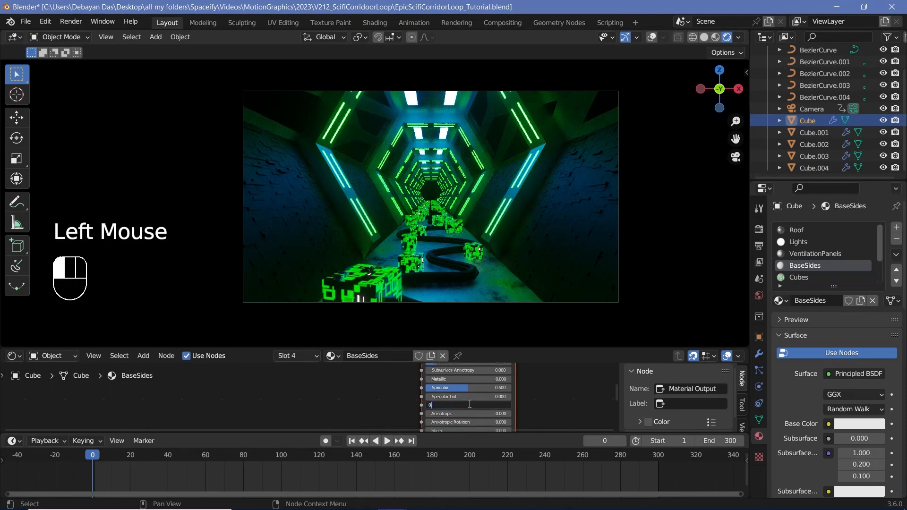
type(".3")
key("Return")
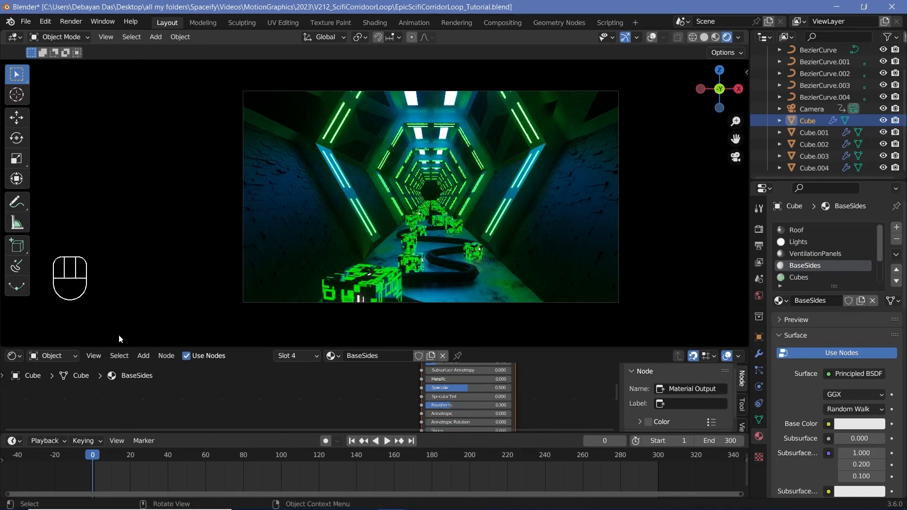
- Switch the node editor to the World shader nodes and enlarge the editor area
left_click(56, 358)
left_click(49, 382)
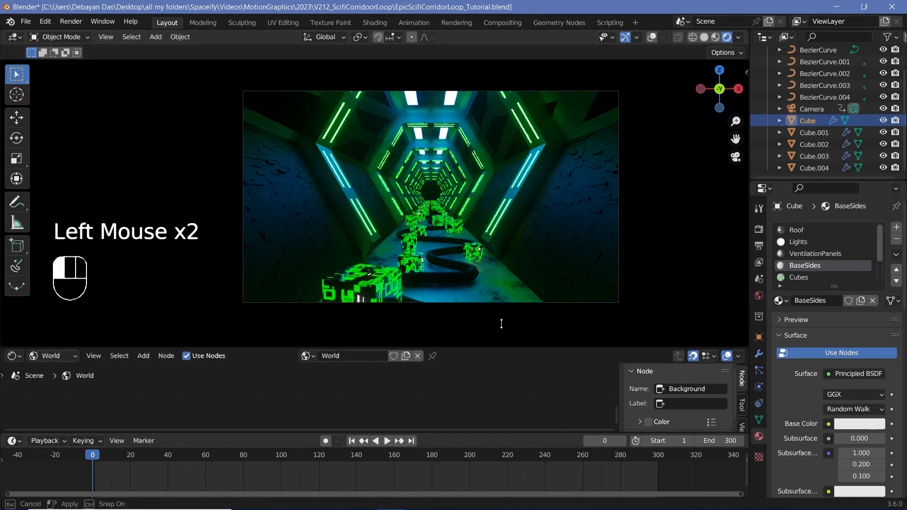
left_click_drag(507, 349, 507, 311)
scroll(445, 374, "down", 6)
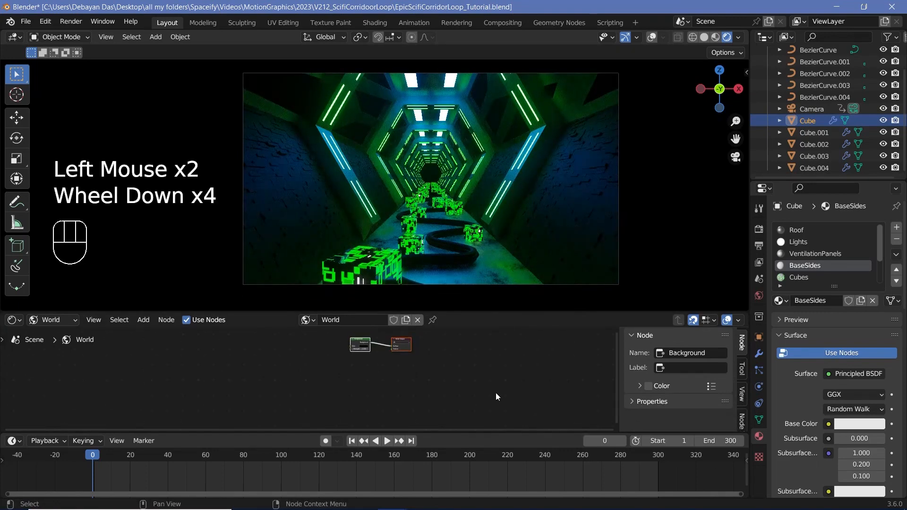
middle_click_drag(495, 393, 476, 412)
scroll(476, 412, "up", 2)
scroll(432, 179, "up", 4)
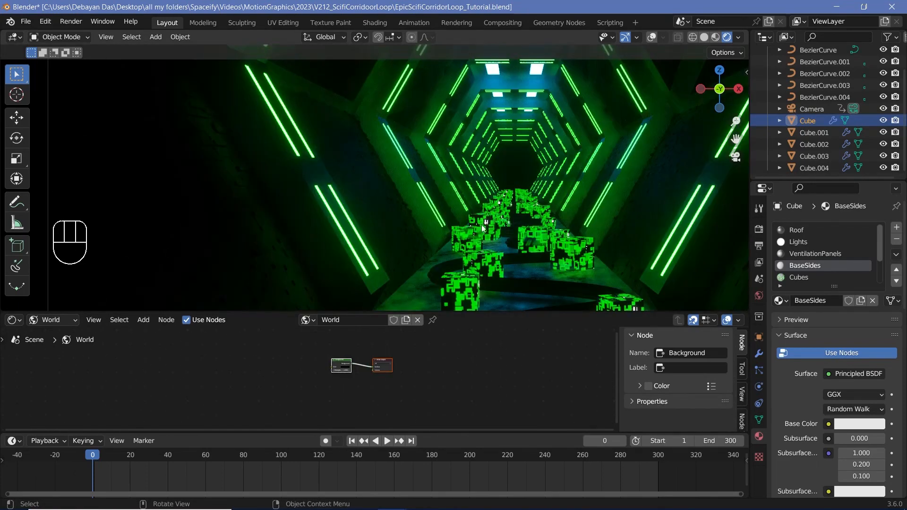
scroll(529, 180, "down", 2)
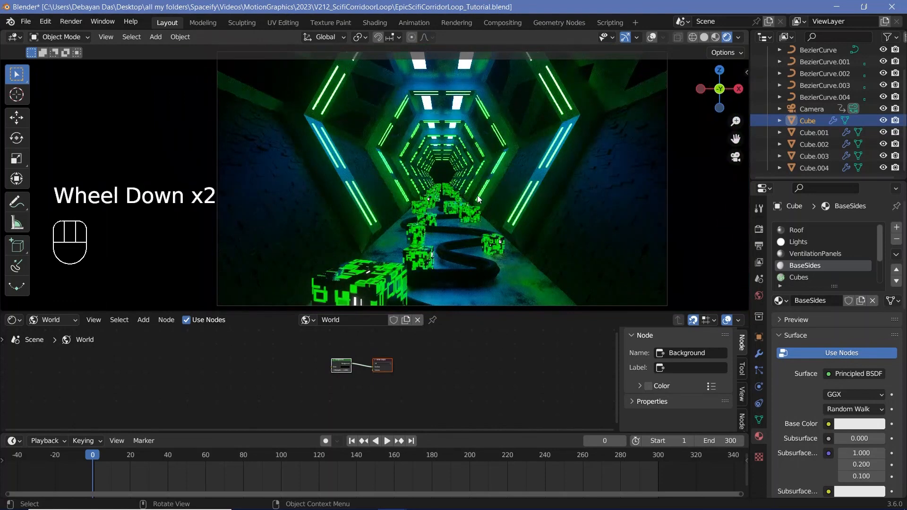
scroll(472, 227, "down", 2)
scroll(390, 389, "up", 3)
- Add a Volume Scatter node to the World shader and set its color to pure white with Value 1.000
key("shift+a")
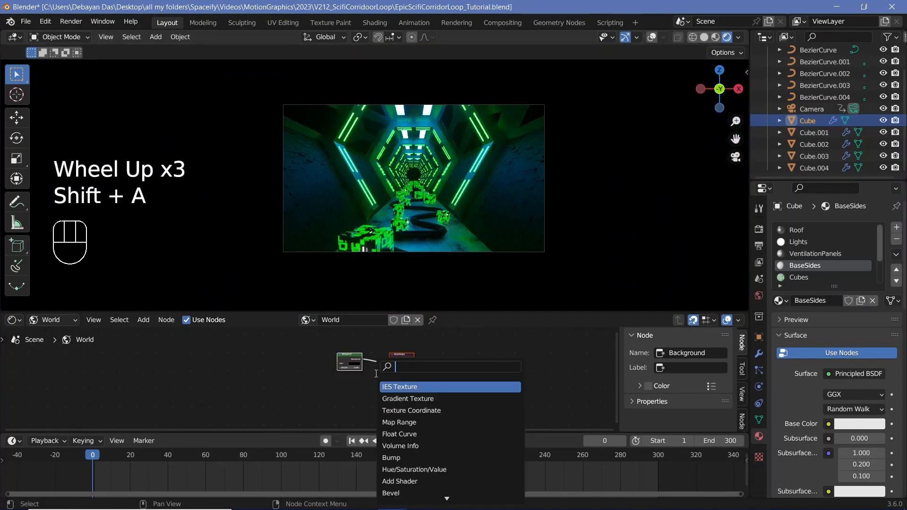
type("volume")
middle_click_drag(354, 386, 320, 370)
scroll(320, 371, "up", 1)
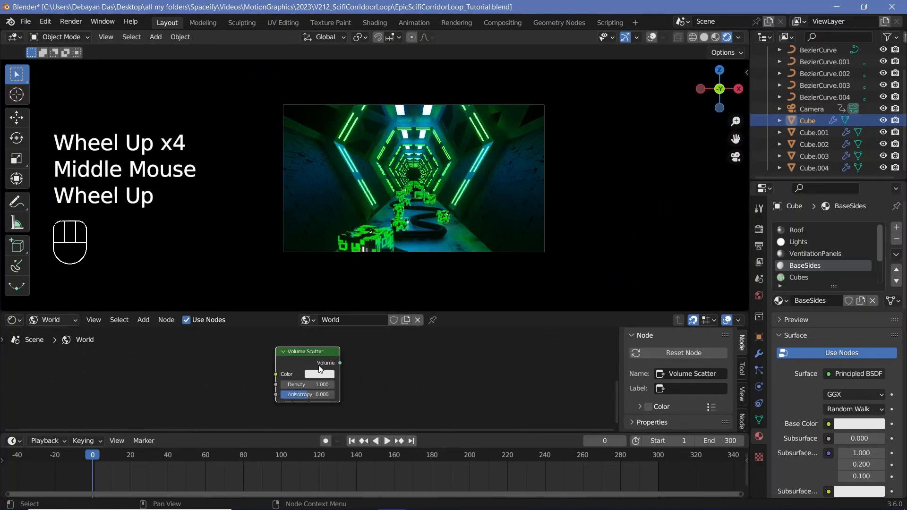
left_click(320, 374)
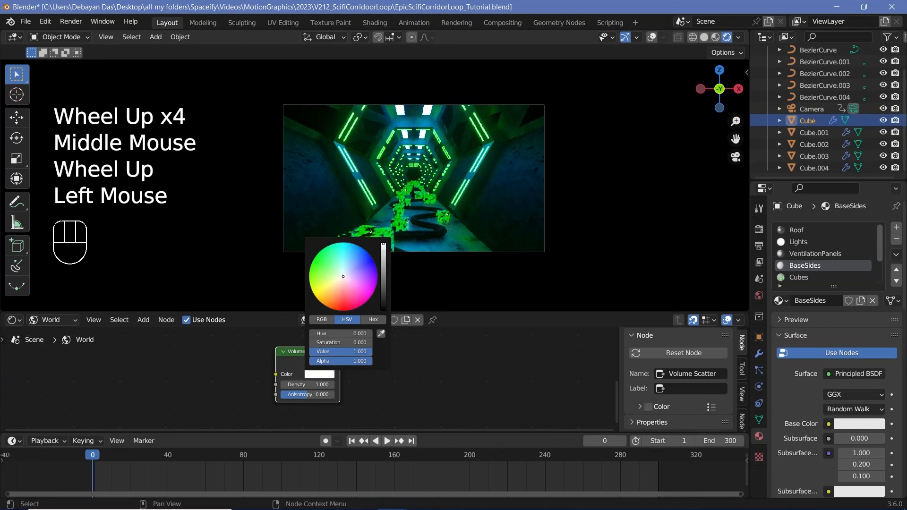
middle_click_drag(338, 422, 330, 400)
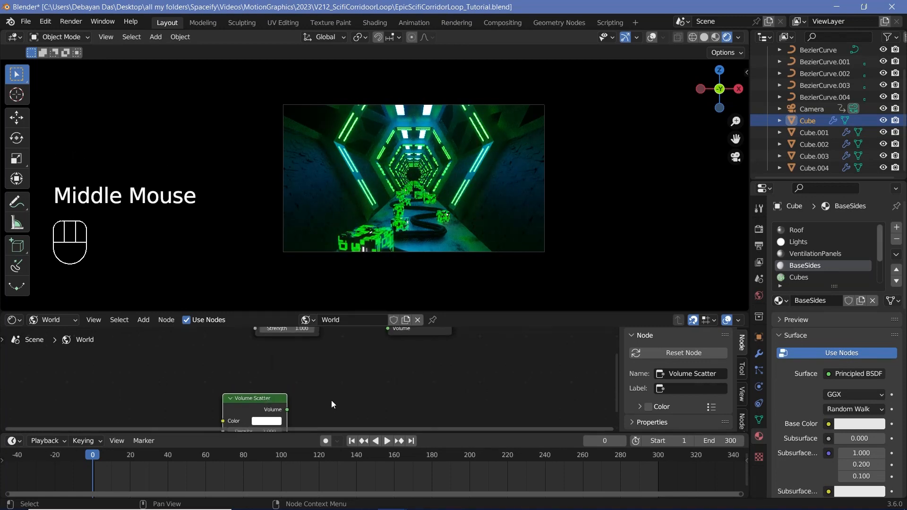
- Connect the Volume Scatter to the World Output's Volume input and set its Density to 0.1
scroll(304, 403, "down", 2)
left_click_drag(293, 402, 370, 360)
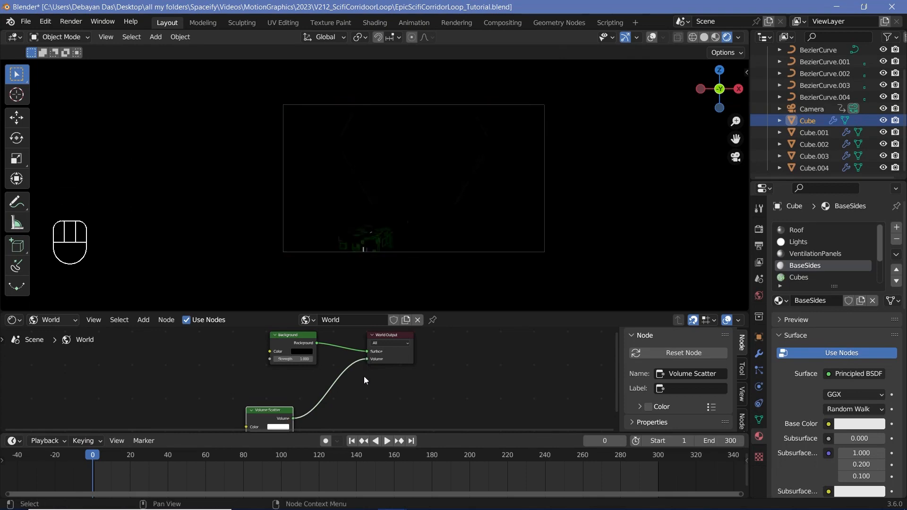
middle_click_drag(311, 410, 358, 370)
left_click(319, 394)
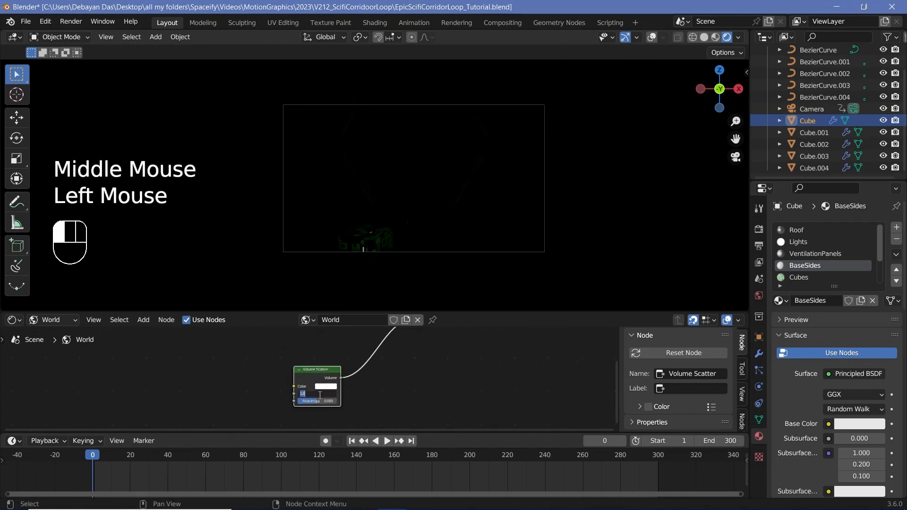
type("0.1")
key("Return")
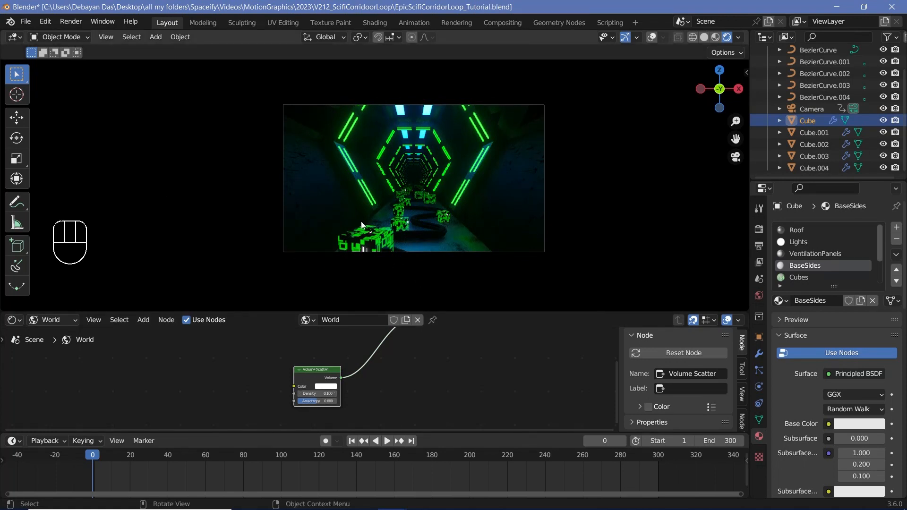
- Add a Gradient Texture node and connect its Color output to the Volume Scatter's Density input
scroll(279, 405, "up", 3)
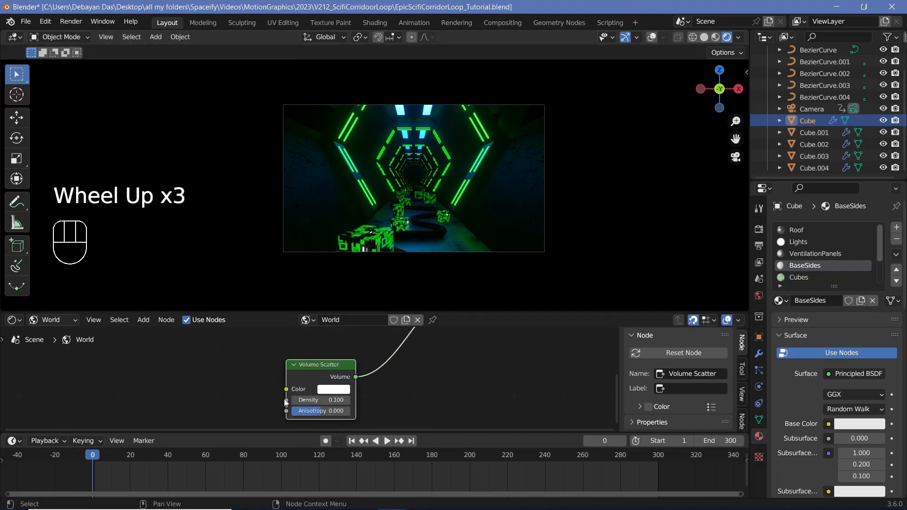
middle_click_drag(279, 406, 344, 369)
key("shift+a")
left_click(345, 369)
type("gradient")
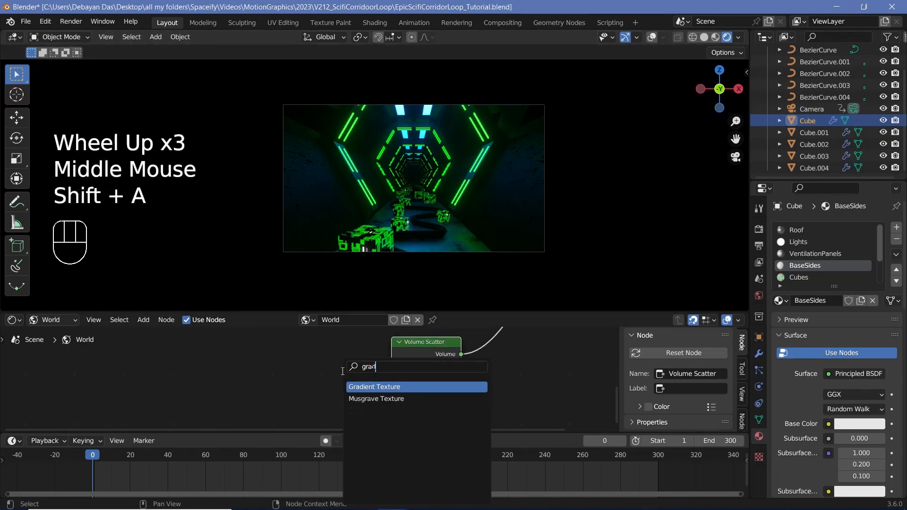
key("Return")
left_click(373, 376)
left_click_drag(372, 377, 466, 366)
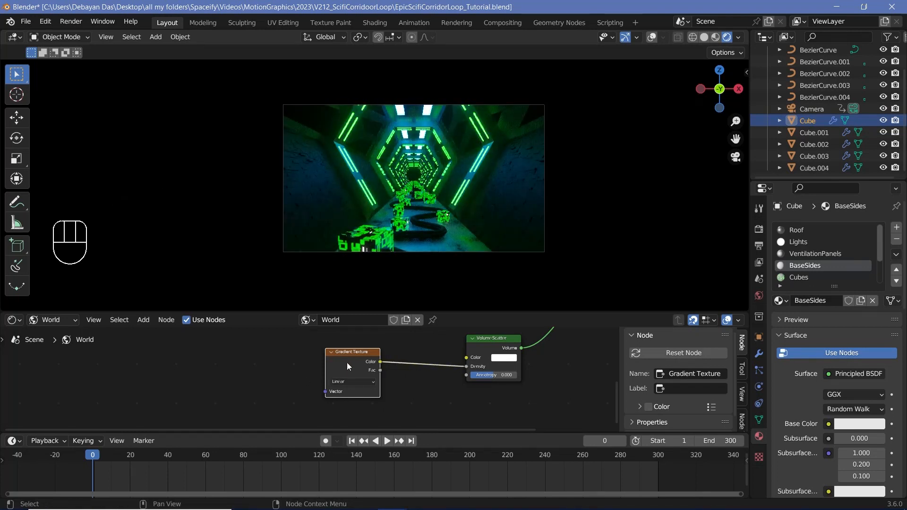
- Add a Texture Coordinate and Mapping node setup feeding the Gradient Texture's Vector input
left_click(347, 362)
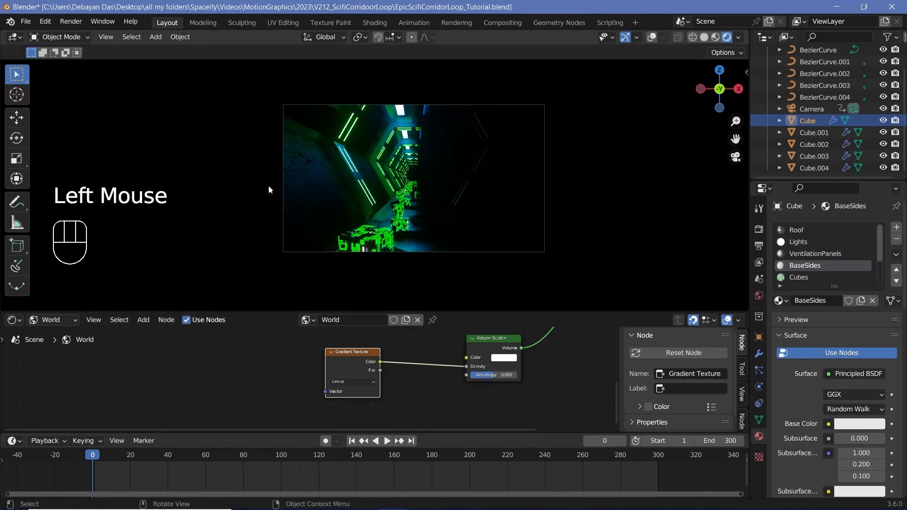
left_click(350, 370, "ctrl")
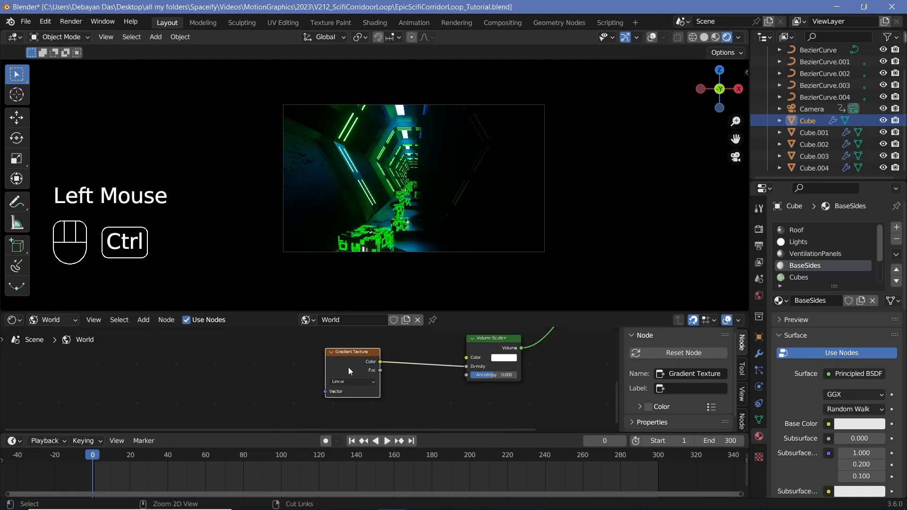
key("ctrl+t")
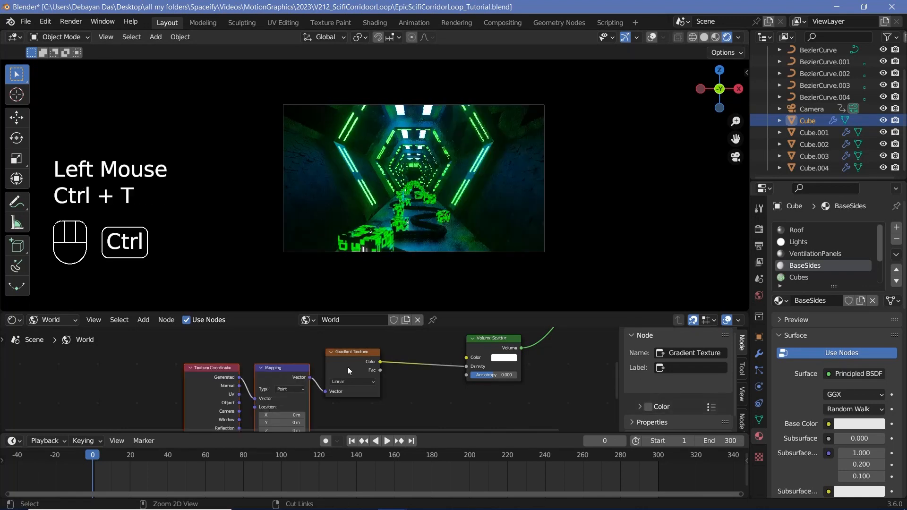
- Set the Z rotation of the World shader's Mapping node to 90°
middle_click_drag(283, 370, 339, 354)
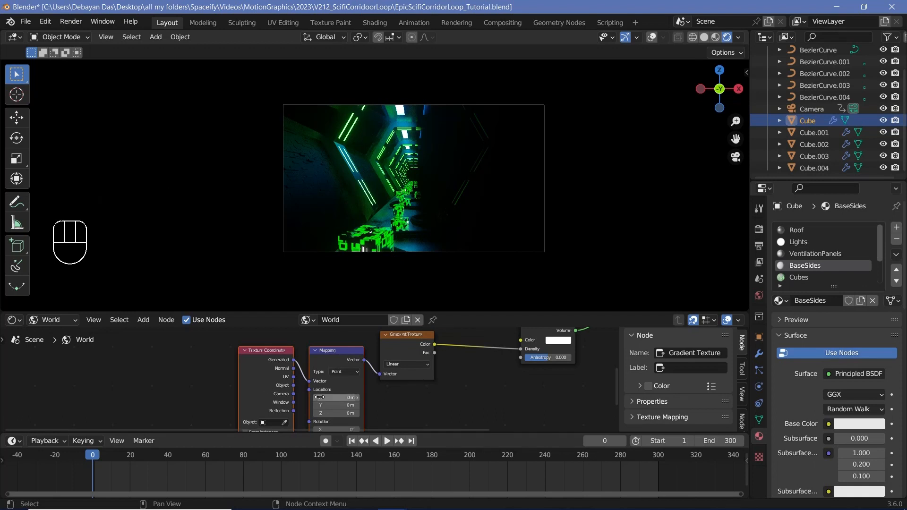
middle_click_drag(316, 399, 261, 348)
double_click(294, 394)
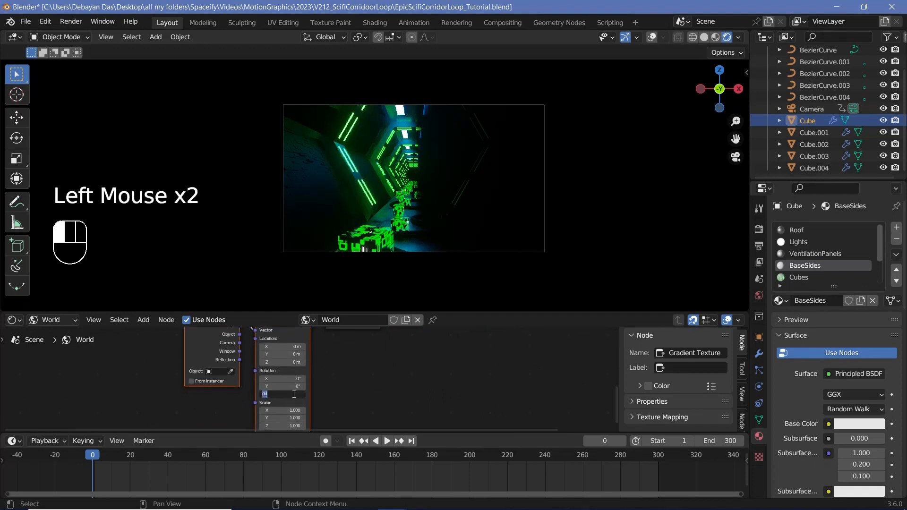
type("90")
key("Return")
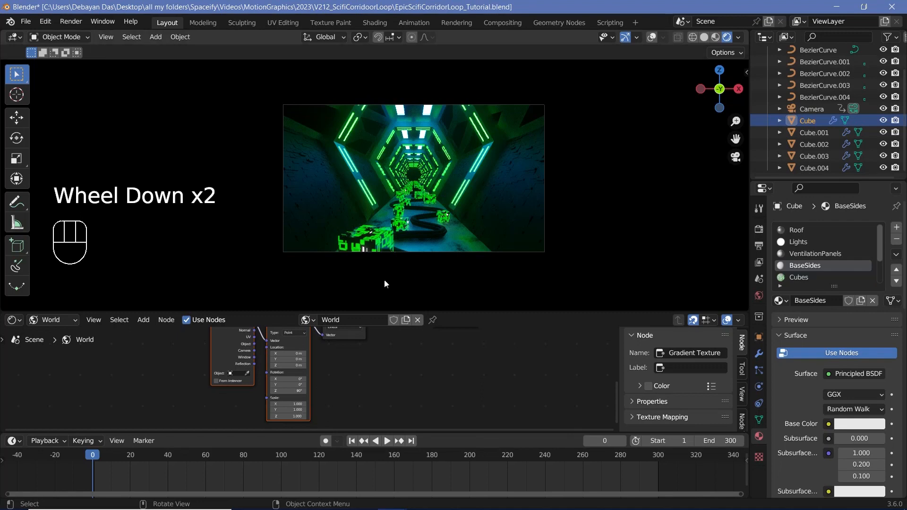
- Set the X location of the gradient's Mapping node to 2.7 m
middle_click_drag(337, 392, 353, 402)
scroll(346, 380, "up", 4)
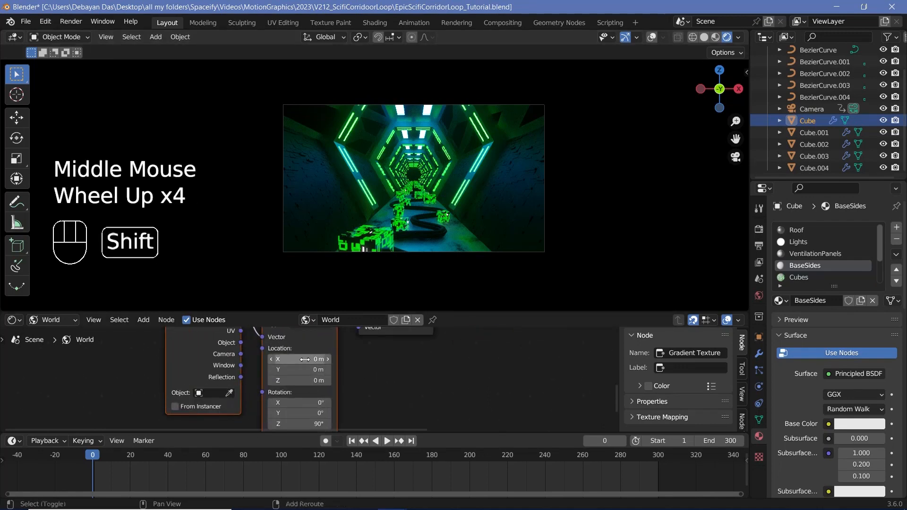
mouse_move(299, 359)
left_mouse_down()
mouse_move(338, 359)
mouse_move(317, 359)
left_mouse_up()
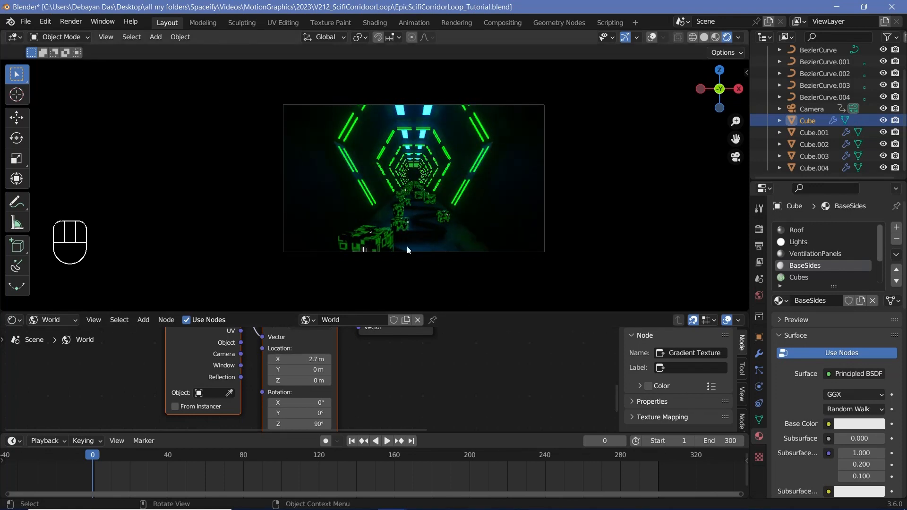
scroll(417, 184, "up", 3)
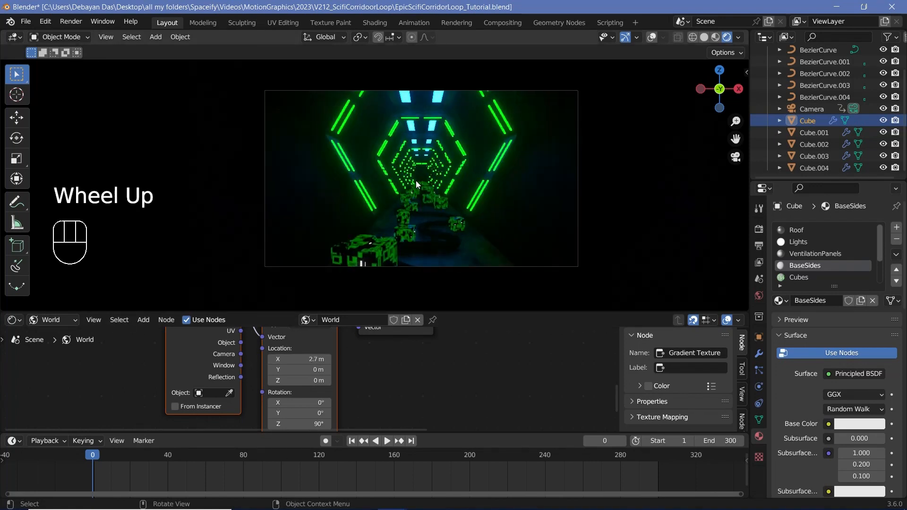
scroll(472, 185, "down", 1)
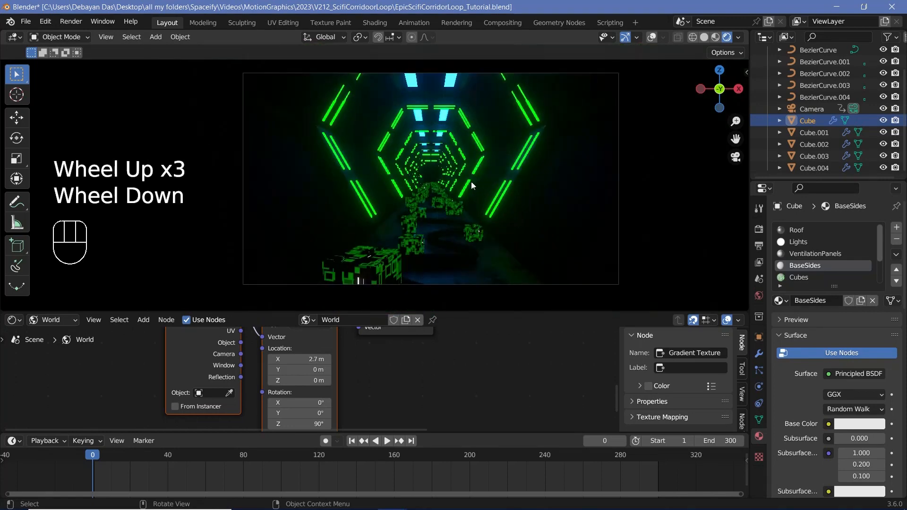
scroll(353, 374, "down", 3)
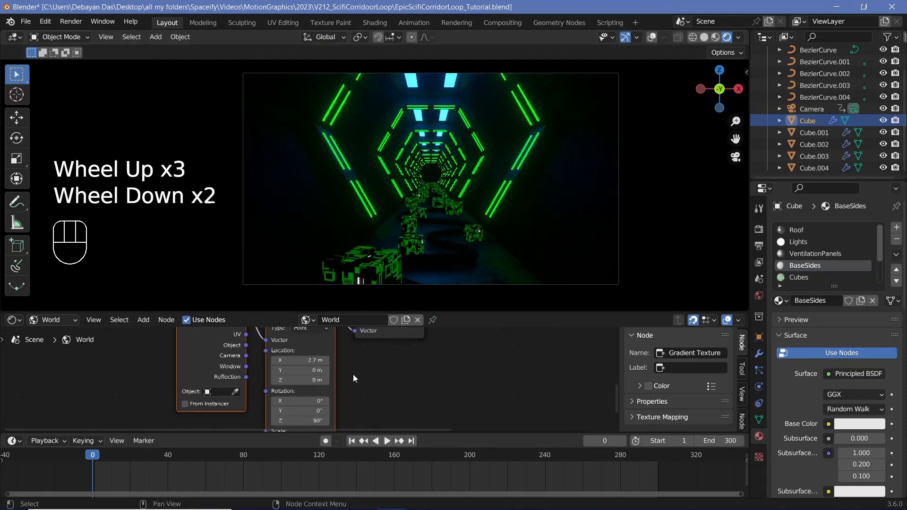
middle_click_drag(336, 406, 361, 384)
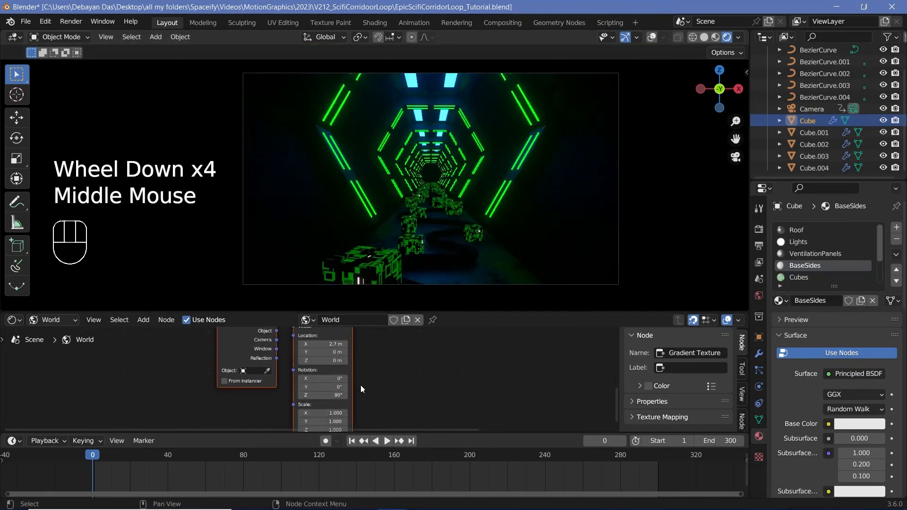
- Set the gradient Mapping node's Z rotation to -90° and lower its X location to about -62.8 m
left_click(330, 399)
key("BackSpace")
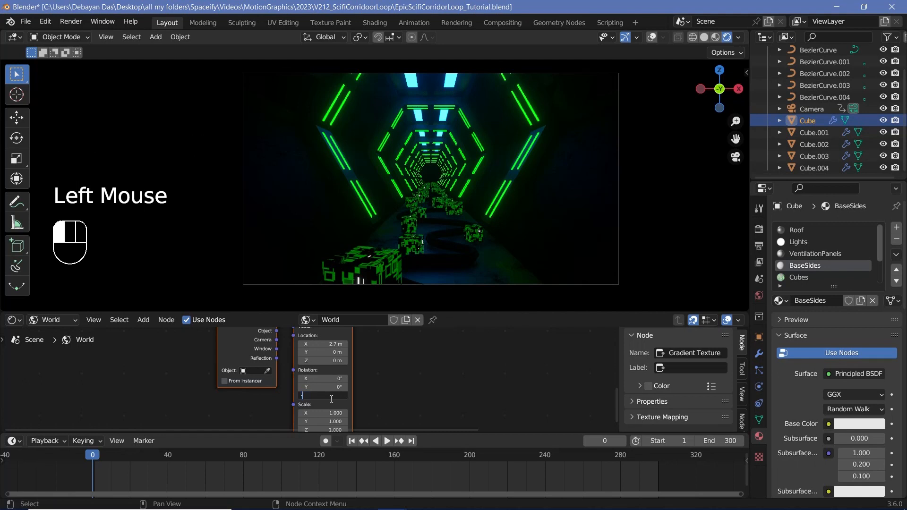
type("-90")
key("Return")
middle_click_drag(439, 384, 419, 415)
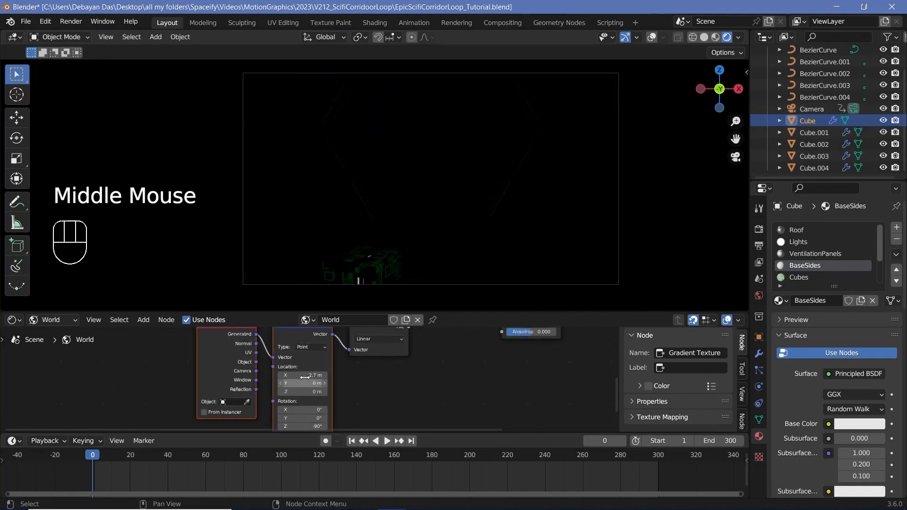
left_click_drag(303, 375, 183, 375)
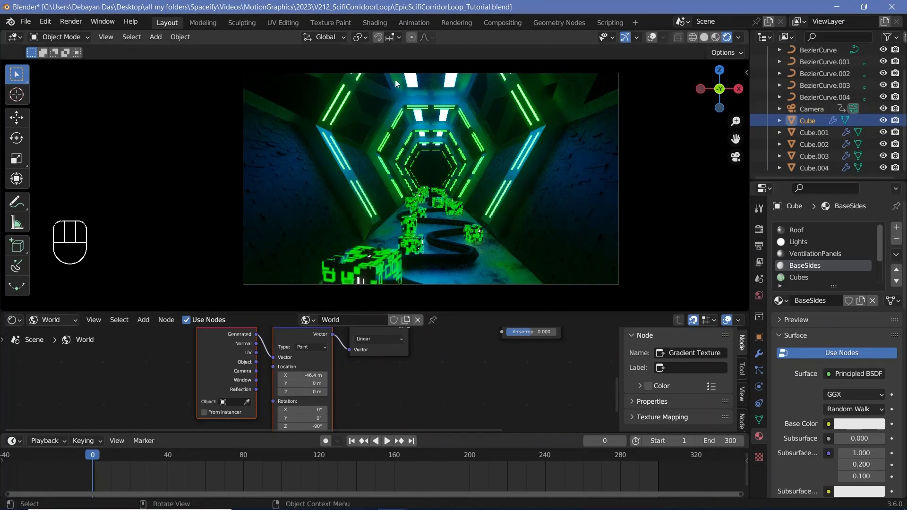
left_click_drag(303, 375, 260, 375)
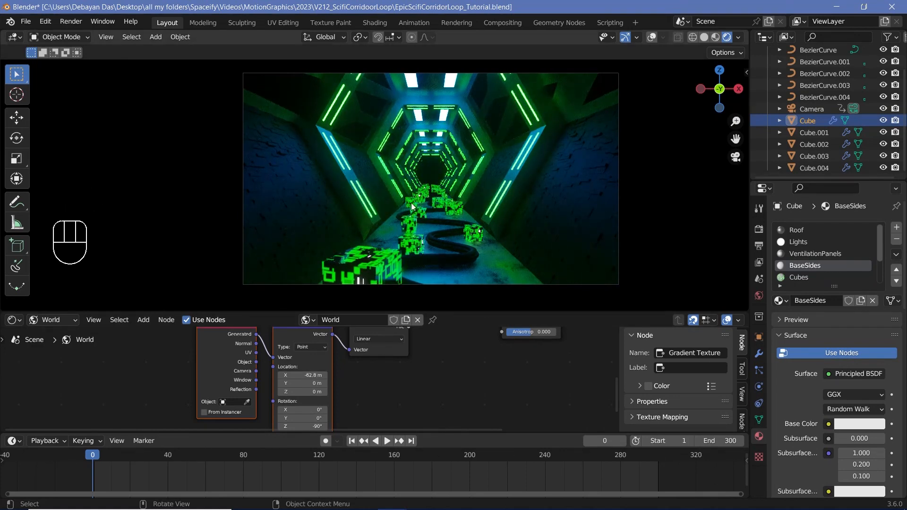
- Set the gradient Mapping node's X and Y scale to 0.2
scroll(456, 392, "up", 5)
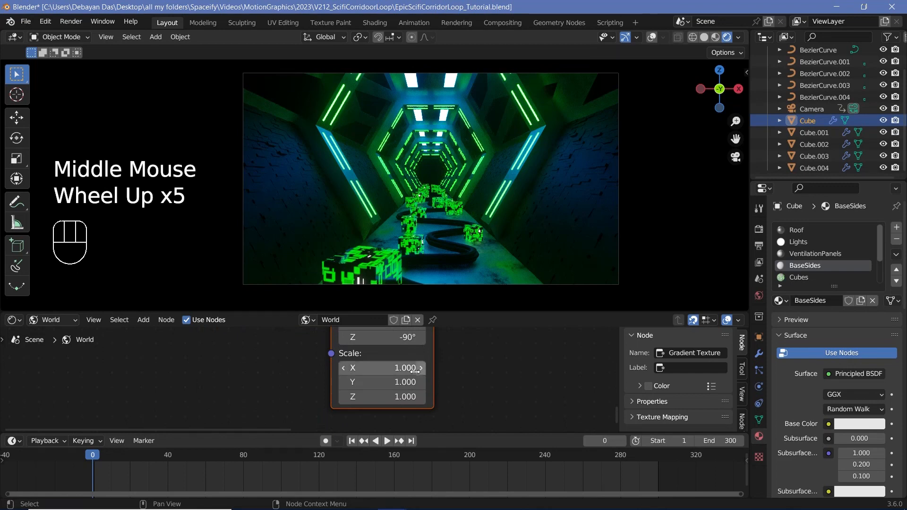
left_click(391, 368)
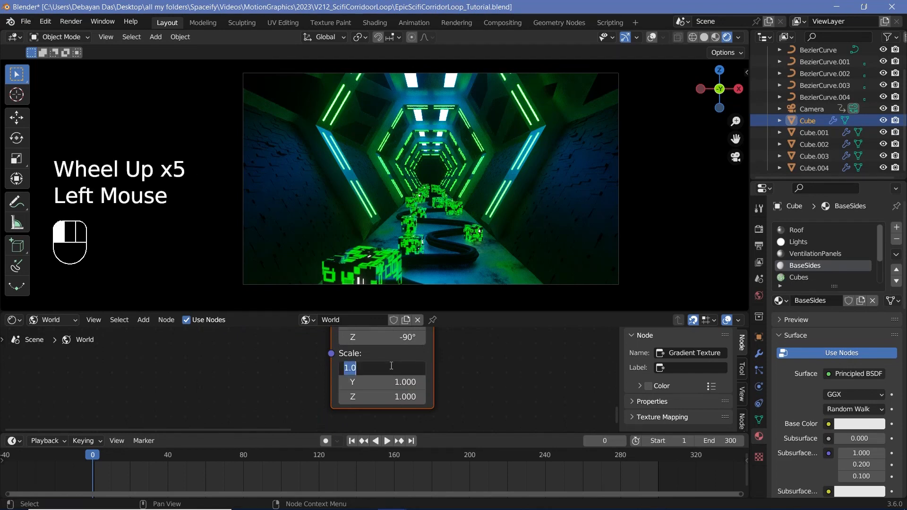
type("0.2")
key("Return")
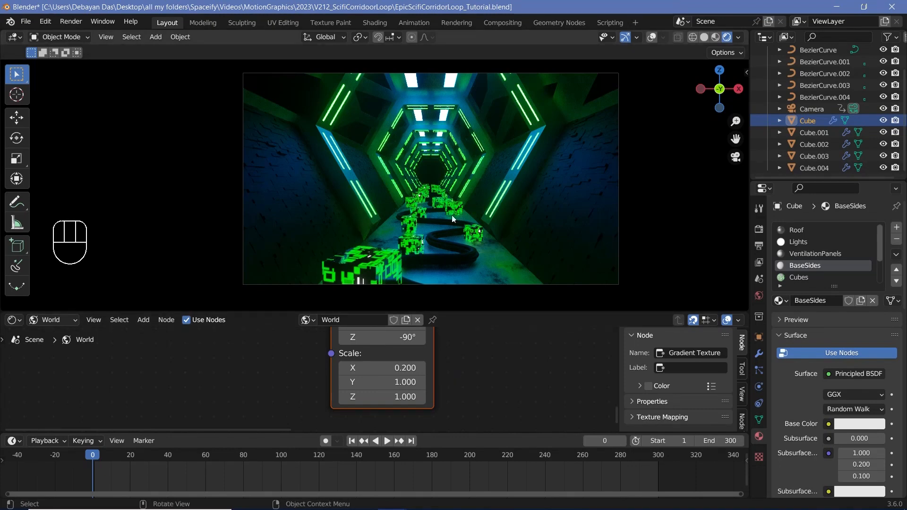
left_click(387, 382)
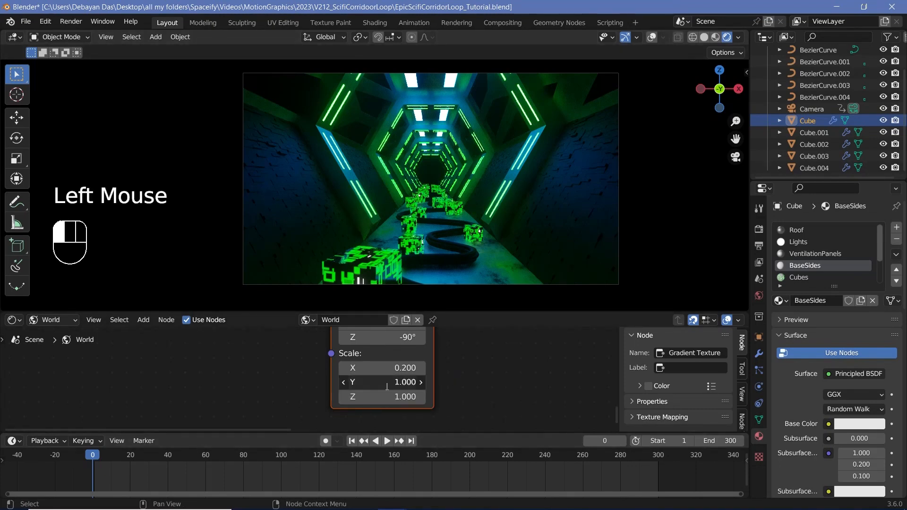
type("0.2")
key("Return")
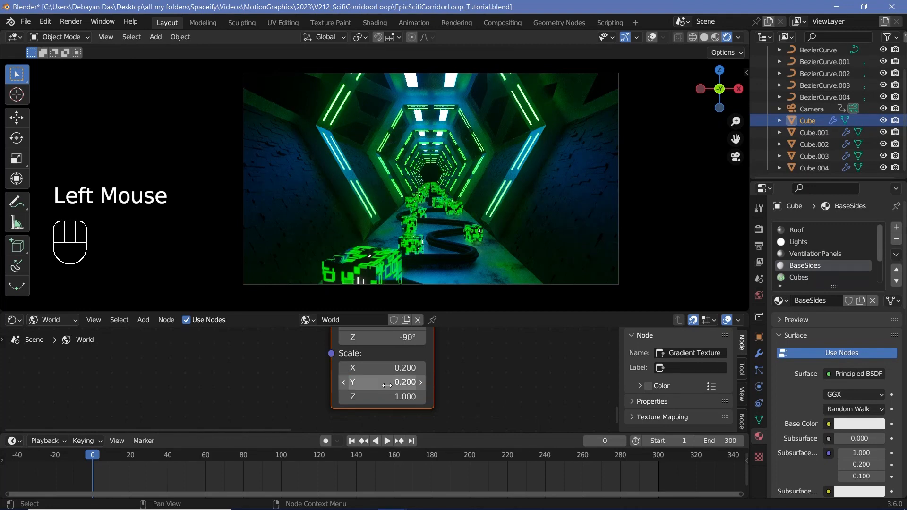
- Set the X location of the gradient's Mapping node to -15 m
scroll(474, 379, "down", 2)
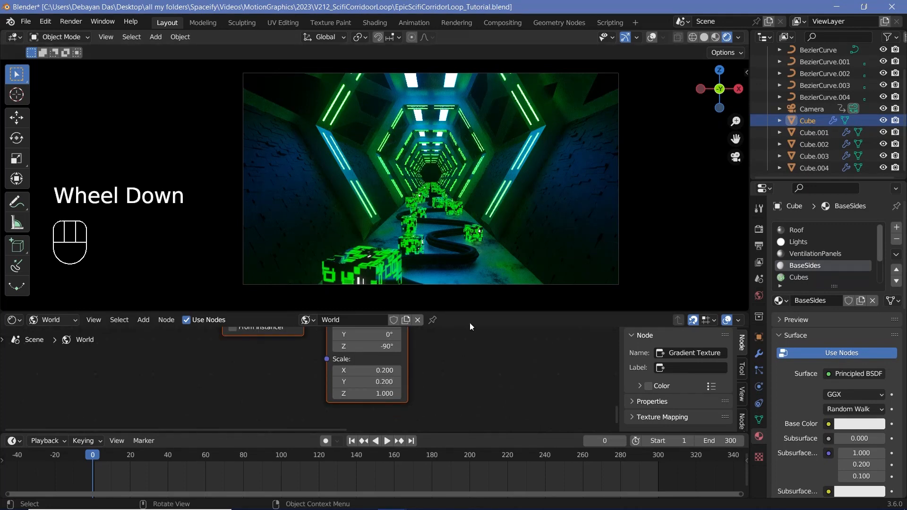
middle_click_drag(468, 349, 463, 412)
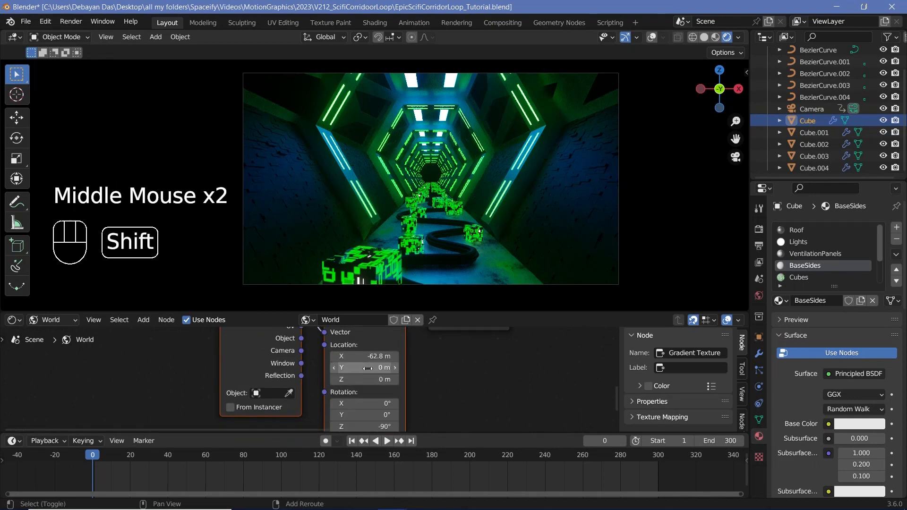
left_click_drag(366, 356, 435, 356, "shift")
left_click(367, 356)
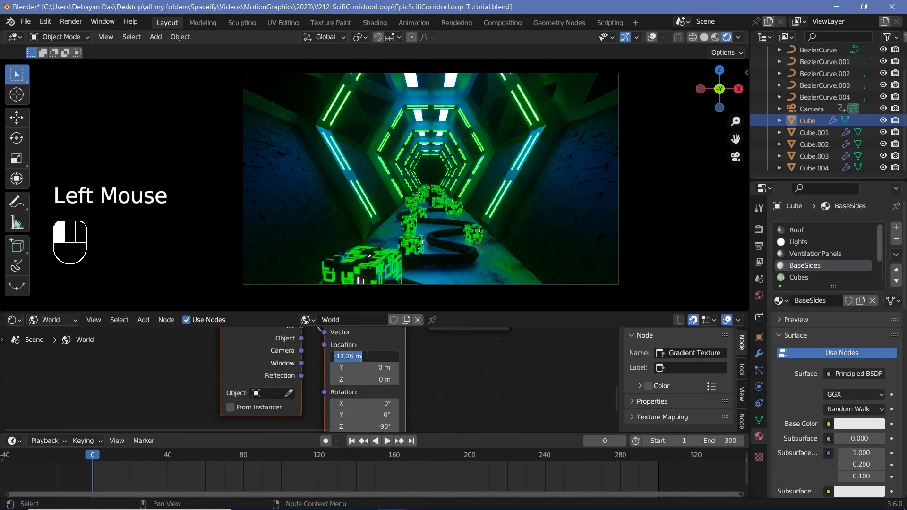
type("-15")
key("Return")
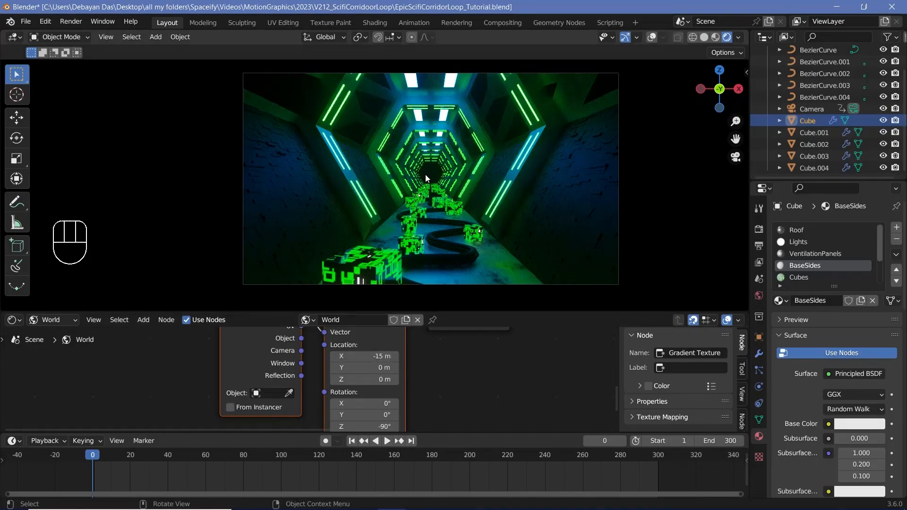
- Compare the fog at the far end of the corridor between frames 300 and 0
scroll(425, 178, "up", 4)
middle_click_drag(425, 177, 432, 206, "shift")
scroll(358, 191, "up", 1)
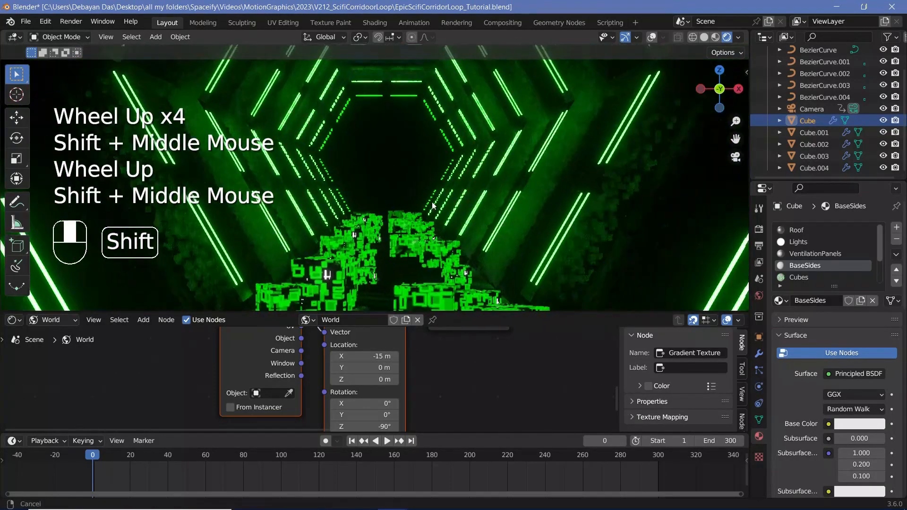
left_click(658, 457)
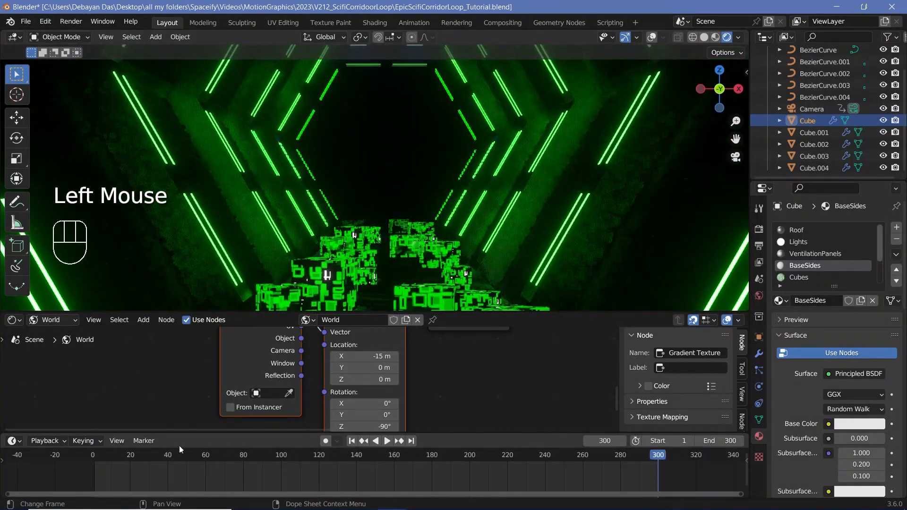
double_click(90, 458)
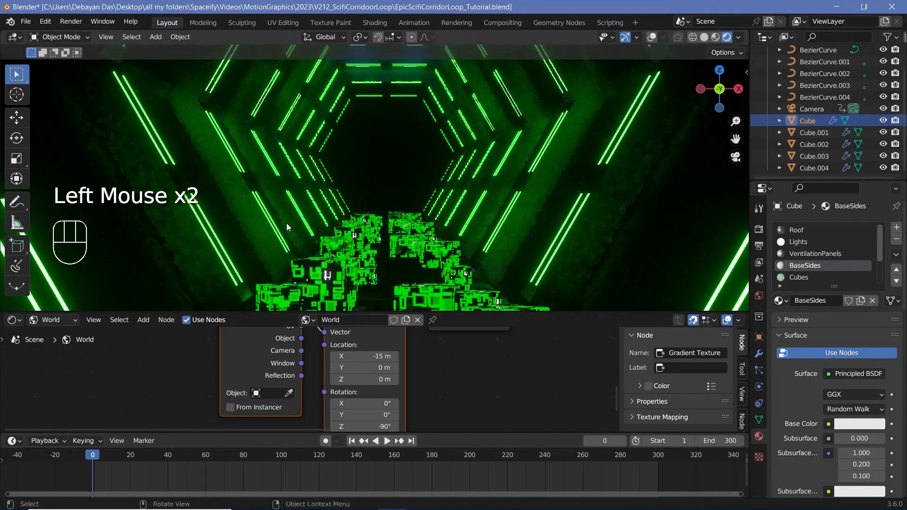
- Set the gradient Mapping node's X location to -10 m and compare the fog at the start and end of the animation
left_click(371, 357)
type("-10")
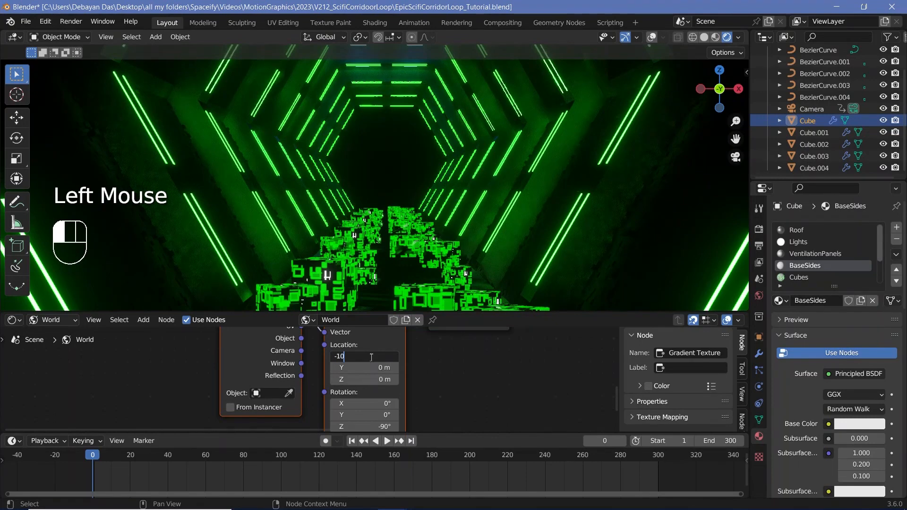
key("Return")
left_click(660, 461)
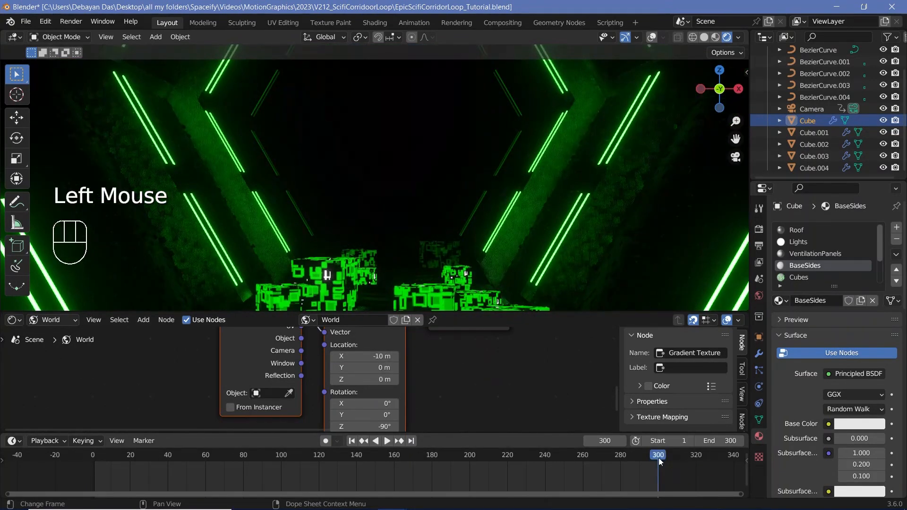
left_click(95, 456)
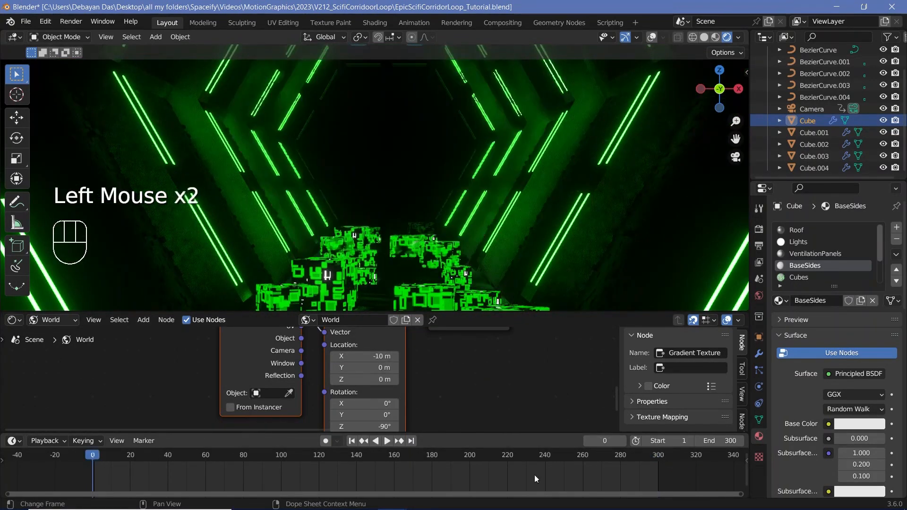
left_click(660, 457)
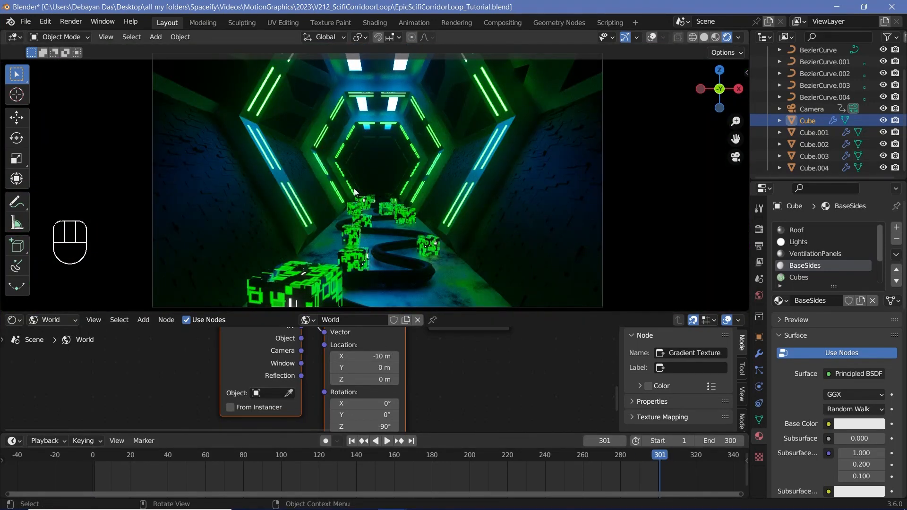
- Connect the Texture Coordinate's Object output to the Mapping node's Vector input and choose Cube as the reference object
scroll(236, 384, "down", 2)
middle_click_drag(237, 364, 212, 377)
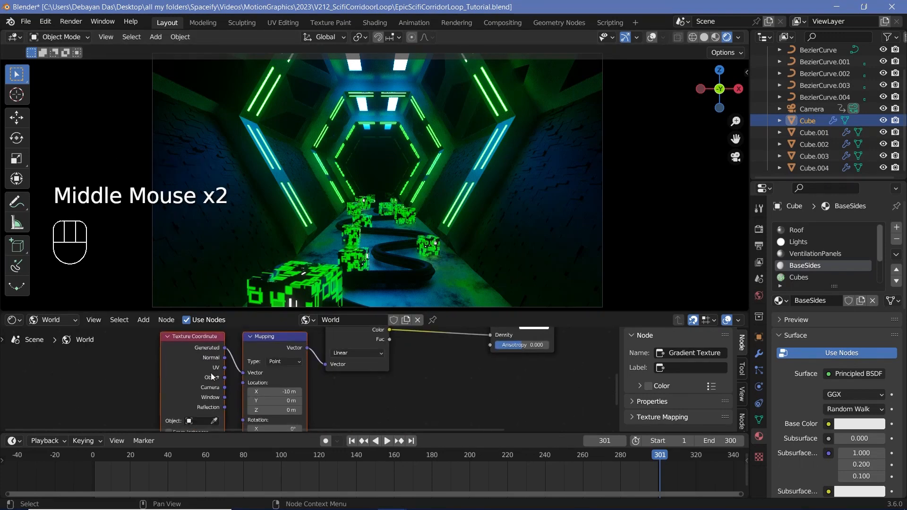
left_click_drag(224, 377, 243, 372)
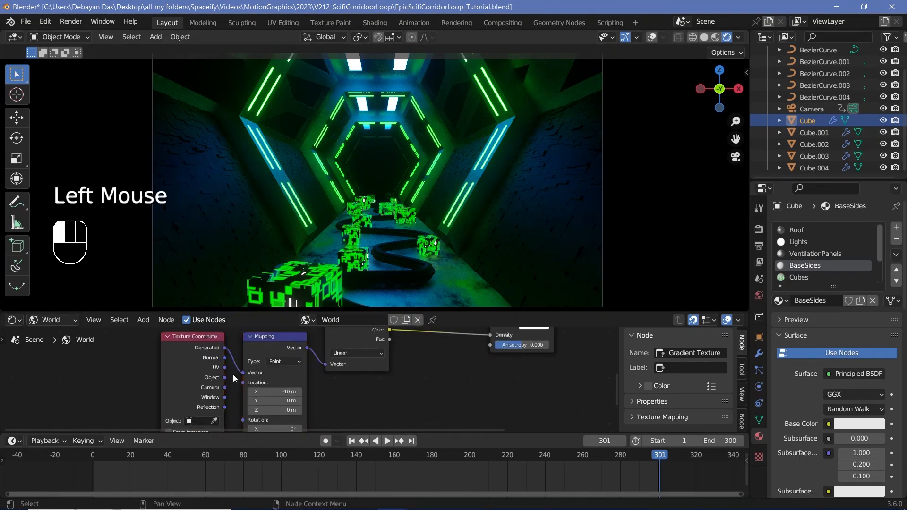
middle_click_drag(196, 421, 219, 392)
left_click(218, 392)
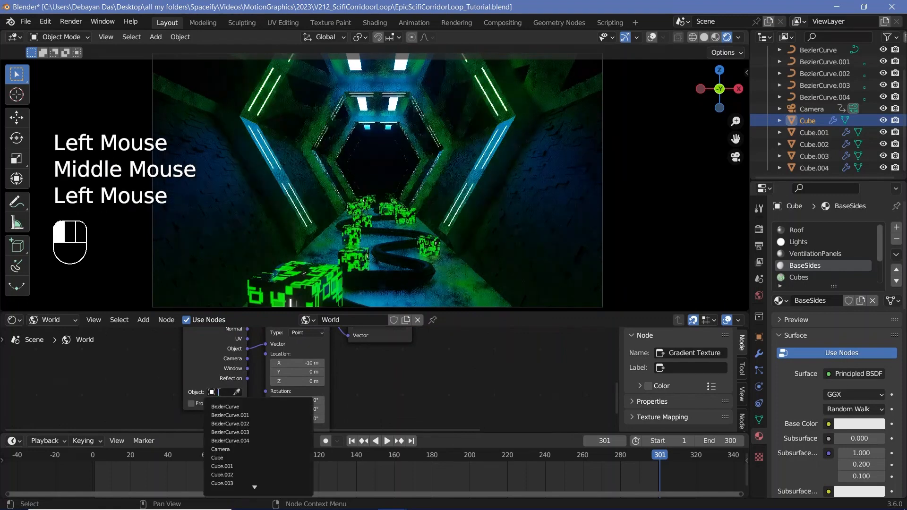
left_click(227, 457)
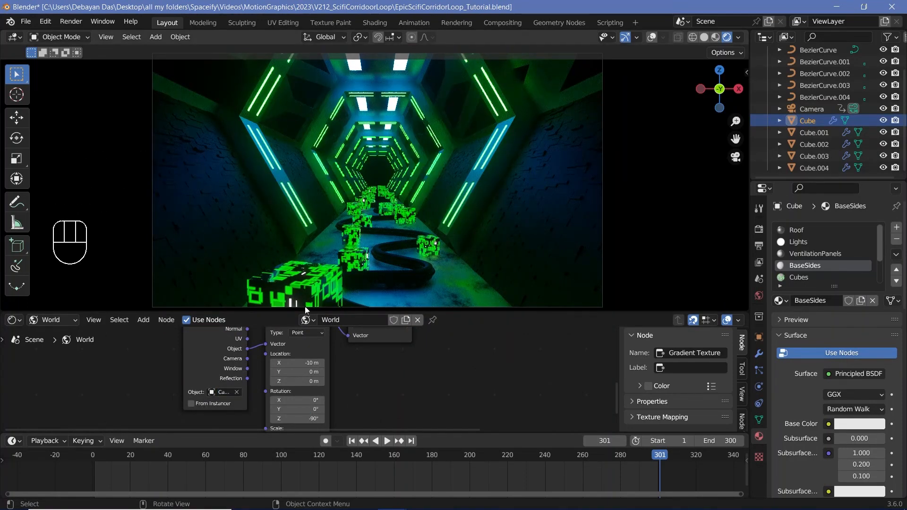
- Examine the fog along the corridor, including at frame 0, together with the gradient's coordinate and mapping settings
left_click(90, 457)
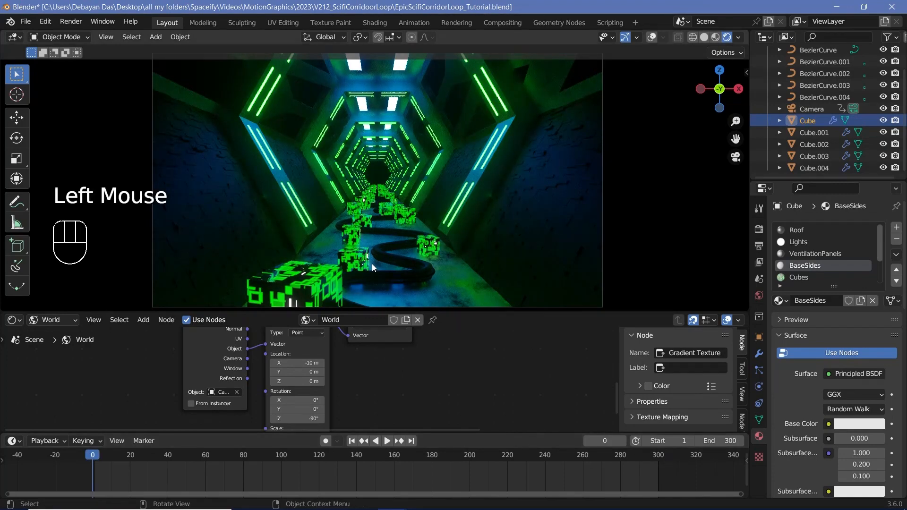
key("KP_0")
key("KP_0")
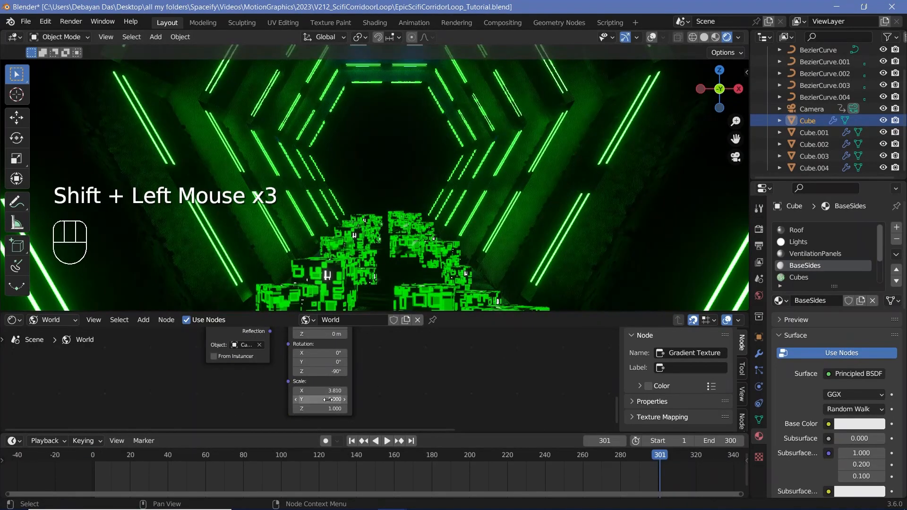
scroll(385, 392, "up", 2)
scroll(413, 392, "up", 2)
middle_click_drag(385, 392, 276, 376)
scroll(412, 392, "down", 2)
scroll(389, 354, "up", 1)
scroll(237, 369, "down", 1)
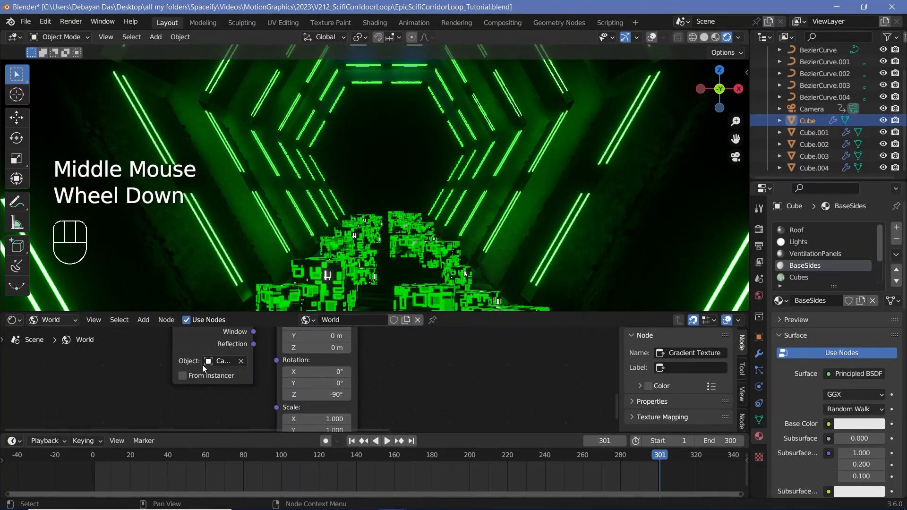
scroll(350, 406, "up", 2)
scroll(418, 222, "down", 3)
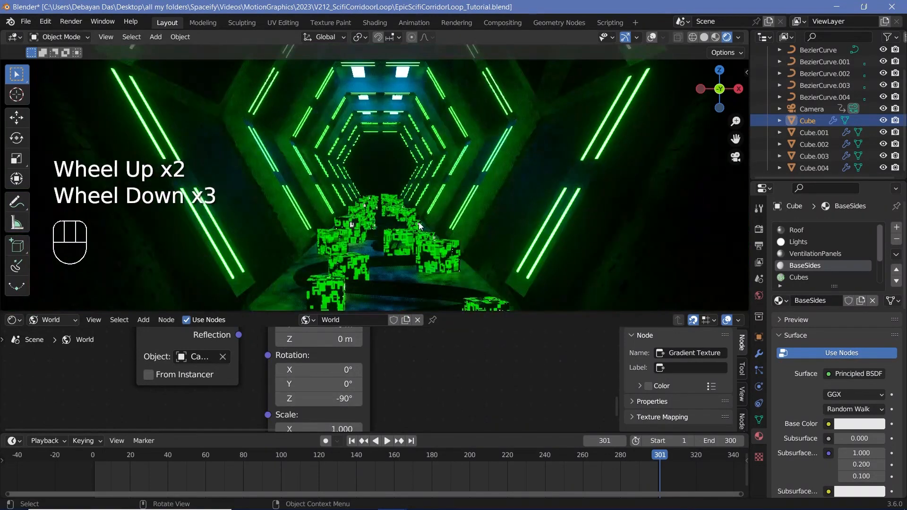
scroll(418, 222, "down", 2)
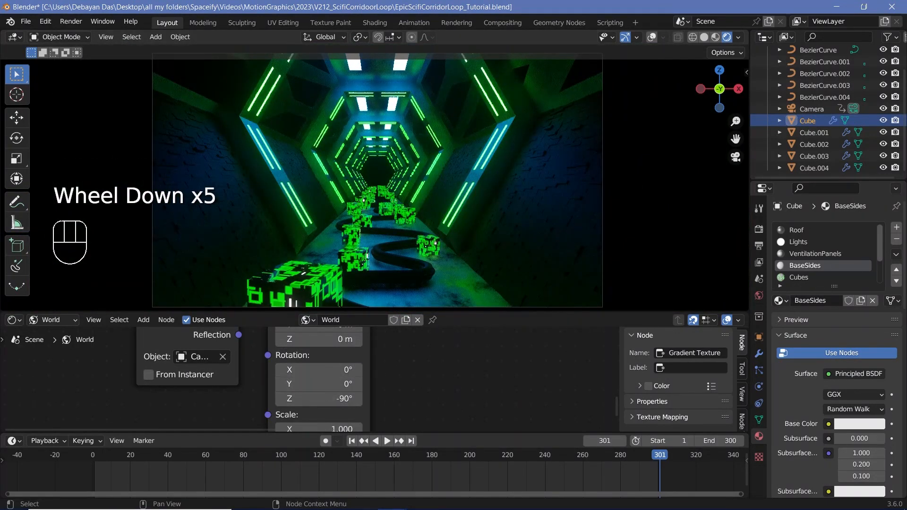
- Set the gradient Mapping node's Z rotation to 0° and its Y rotation to -90°
left_click(336, 399)
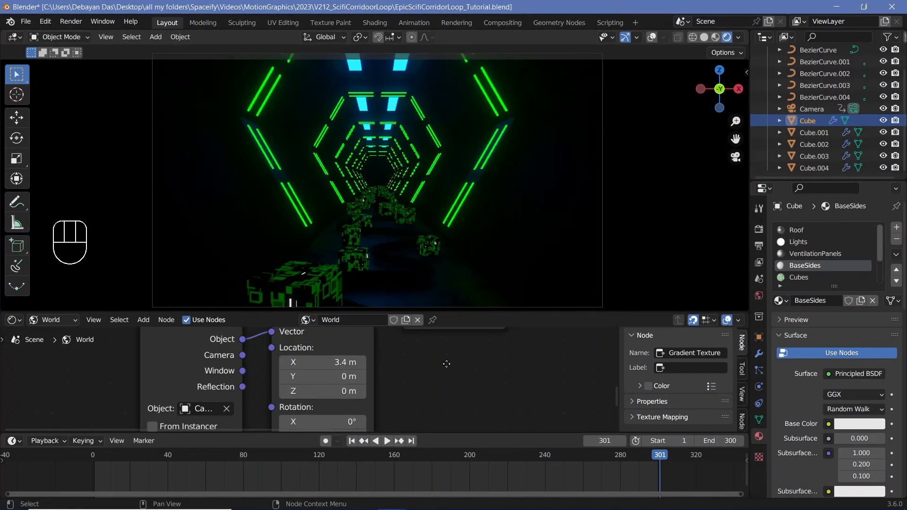
middle_click_drag(446, 366, 463, 333)
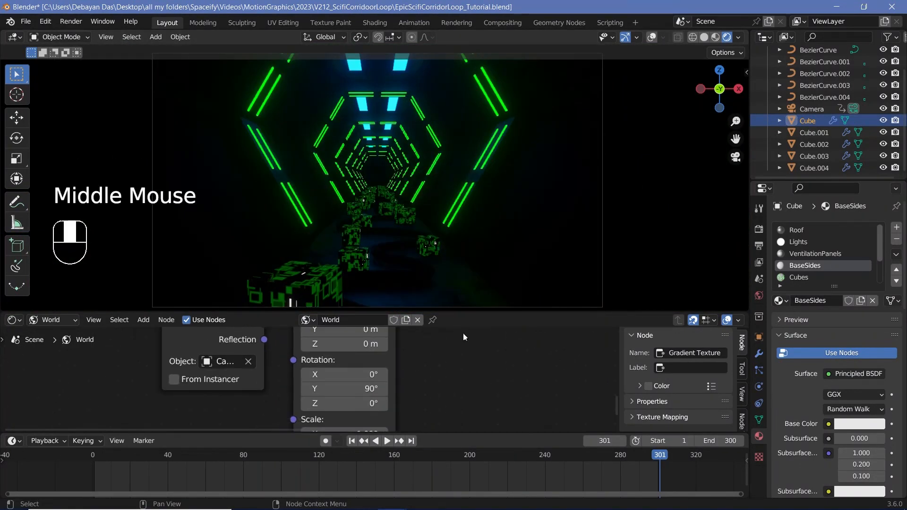
left_click(359, 394)
key("Return")
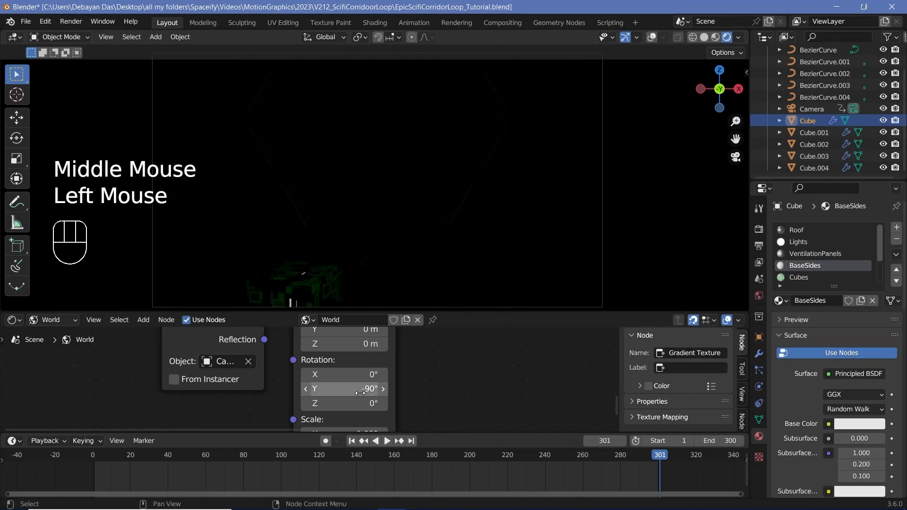
- Lower the Mapping node's X location to about -45.6 m and set its X, Y and Z scale to 0.3
middle_click_drag(361, 368, 342, 424)
left_click(336, 370)
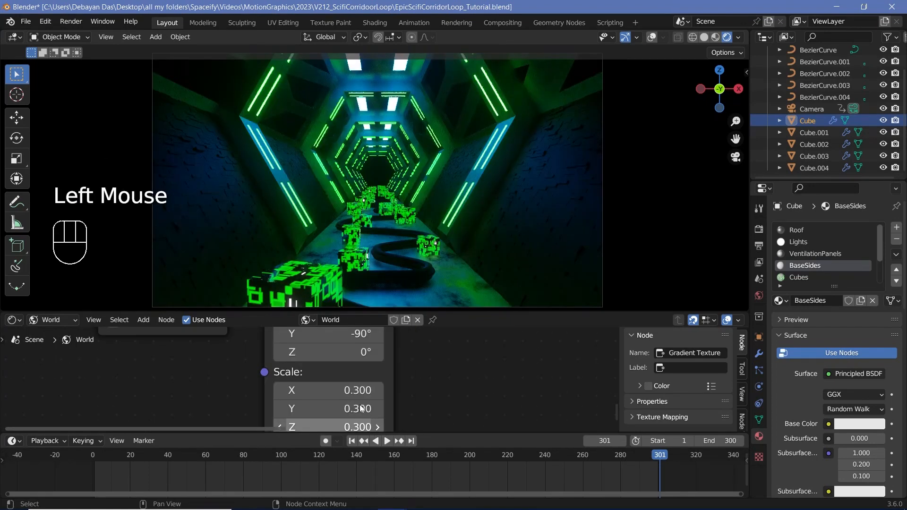
left_click(435, 356, "shift")
- Set the gradient Mapping node's X location to -20 m
middle_click_drag(435, 356, 442, 272)
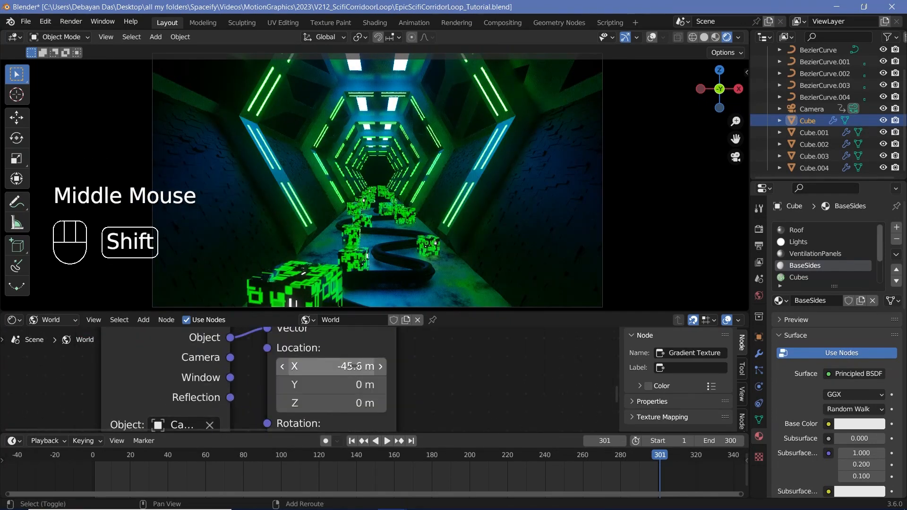
left_click_drag(353, 366, 302, 365, "shift")
left_click(354, 366)
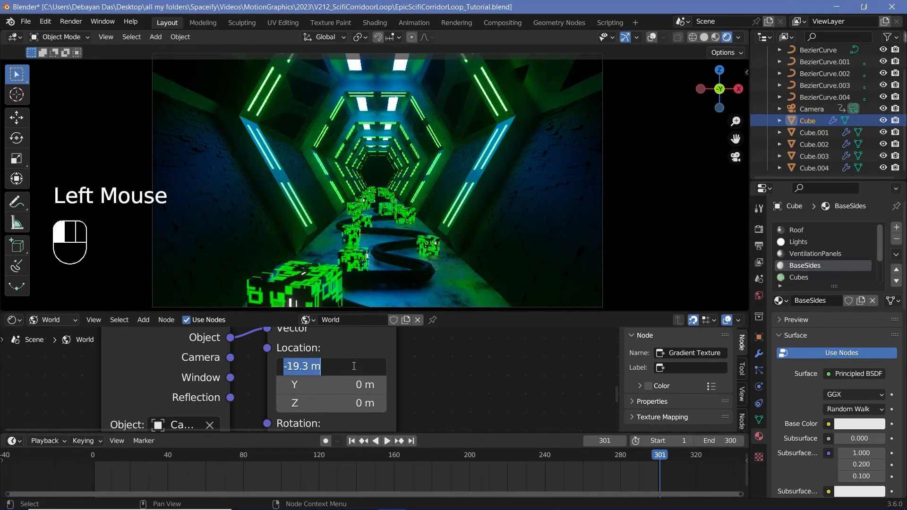
type("-20")
key("Return")
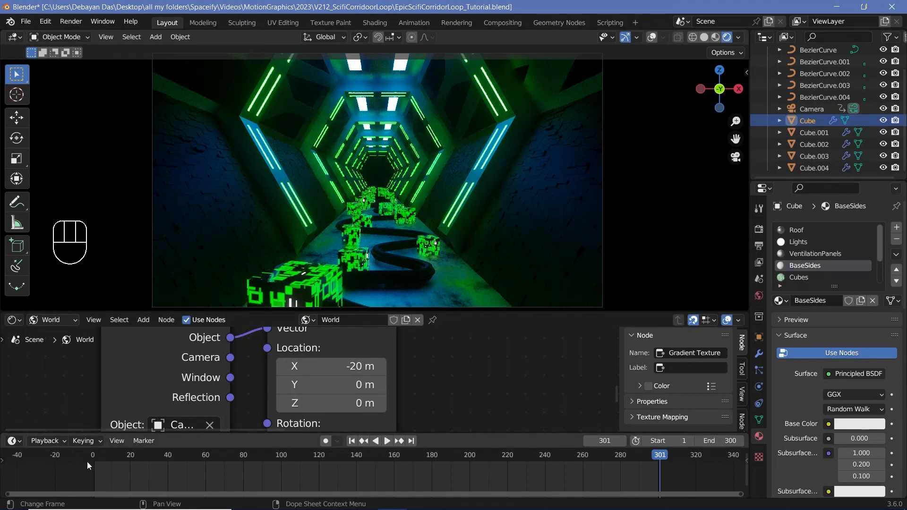
- Compare the corridor's fog in the camera view at frames 0 and 300, including a short playback
scroll(391, 210, "up", 2)
scroll(385, 214, "up", 2)
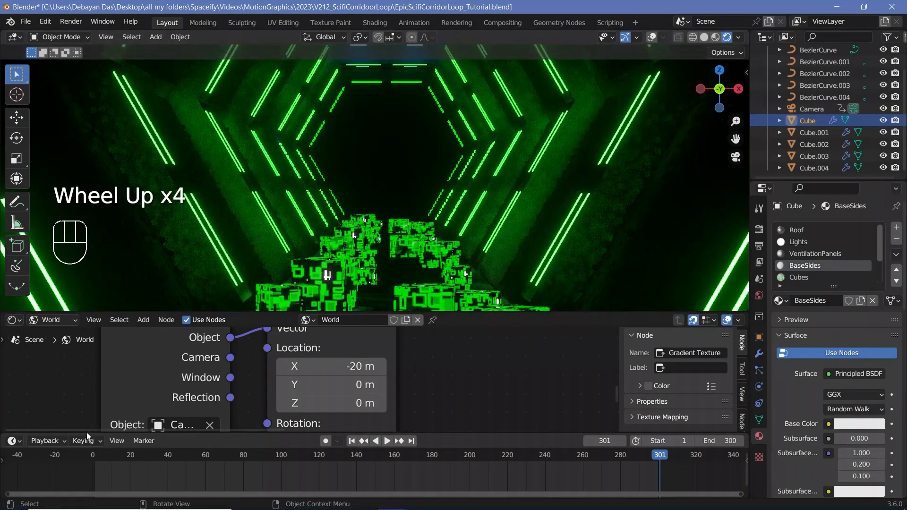
left_click(92, 456)
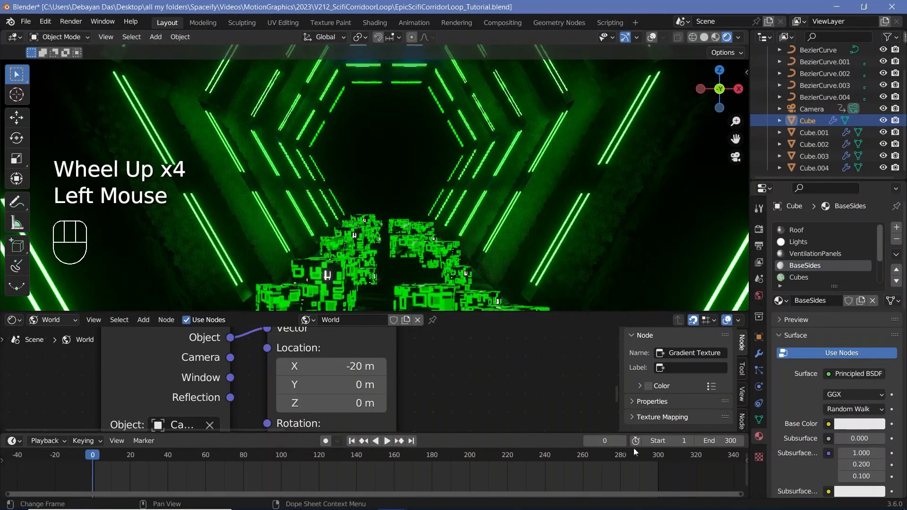
left_click(659, 458)
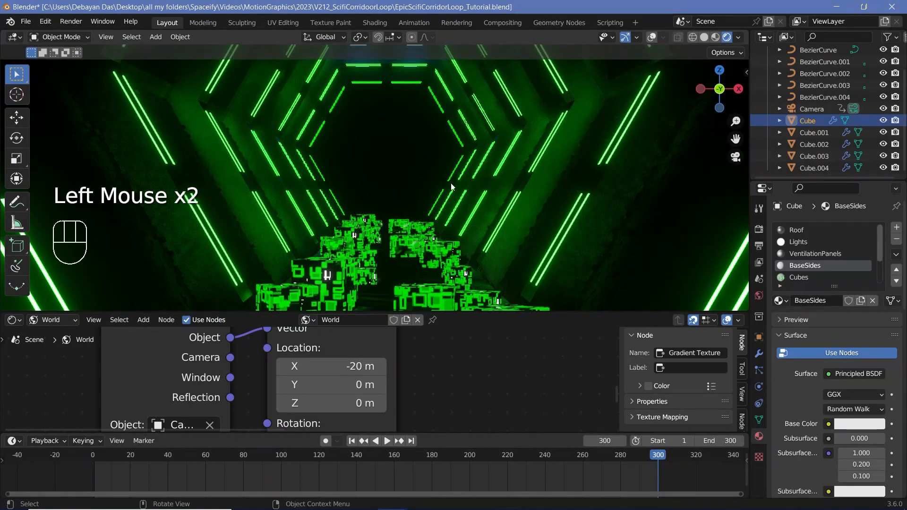
key("space")
left_click(92, 457)
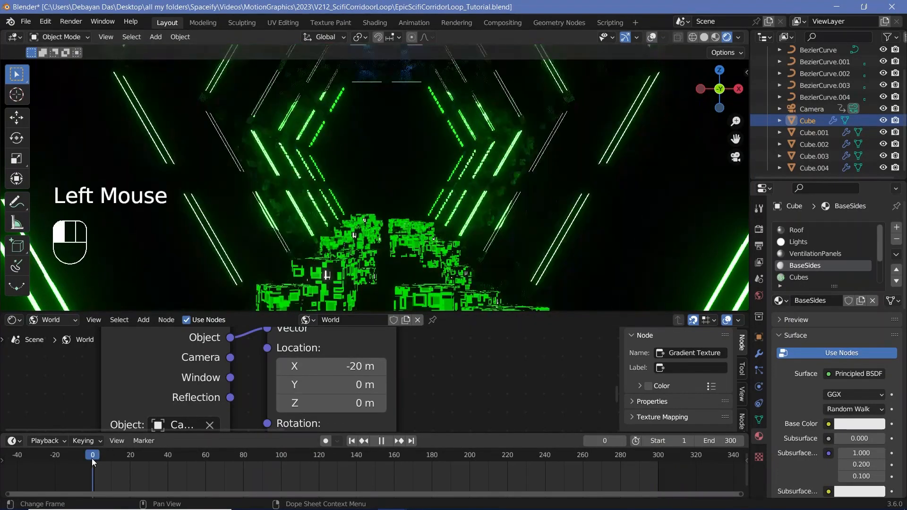
scroll(446, 174, "down", 6)
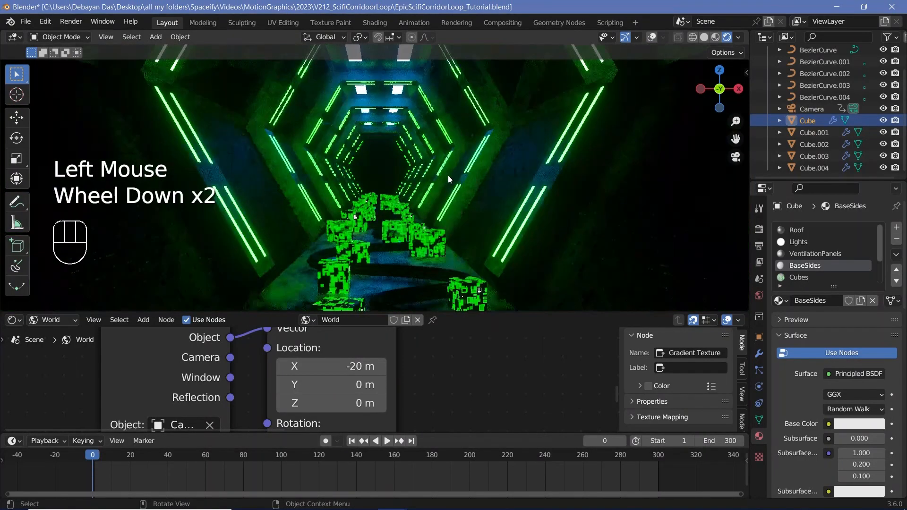
scroll(425, 194, "up", 4)
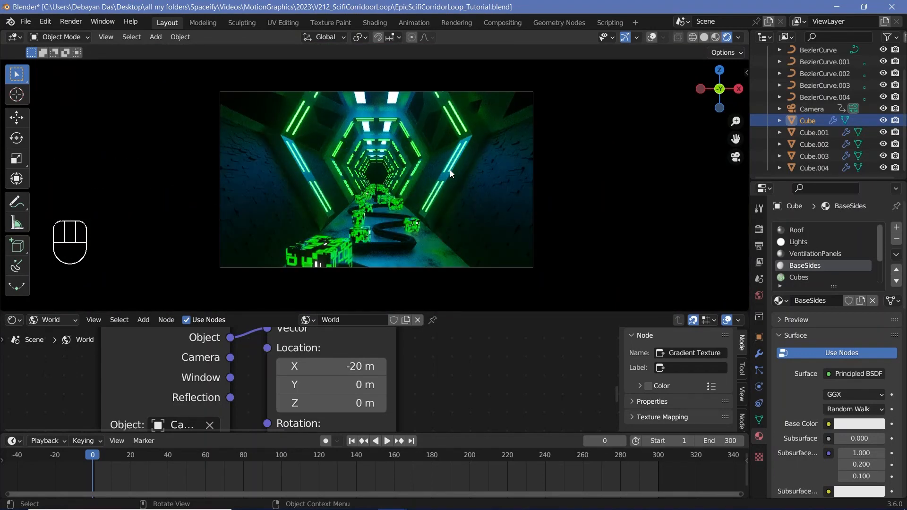
- Try the High Contrast look in the scene's color management settings and restore the look to None
left_click(758, 229)
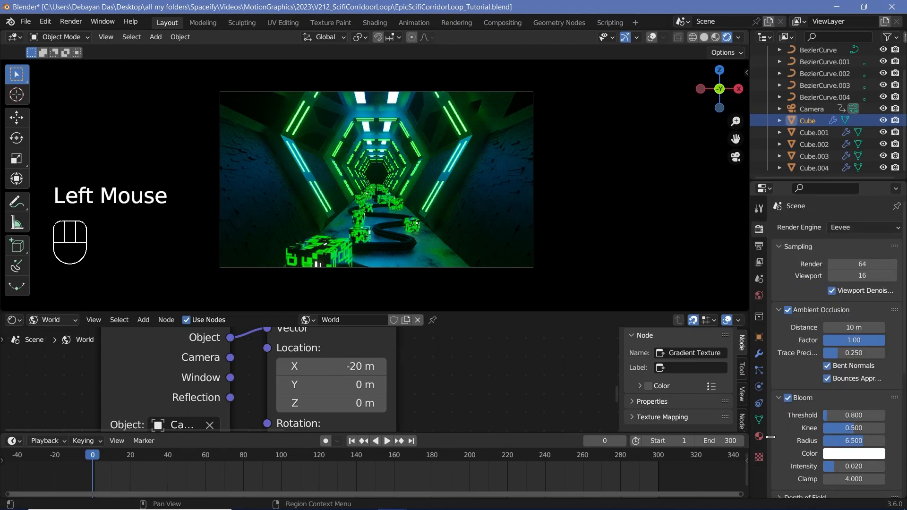
scroll(804, 384, "up", 2)
scroll(798, 414, "down", 4)
scroll(789, 448, "down", 2)
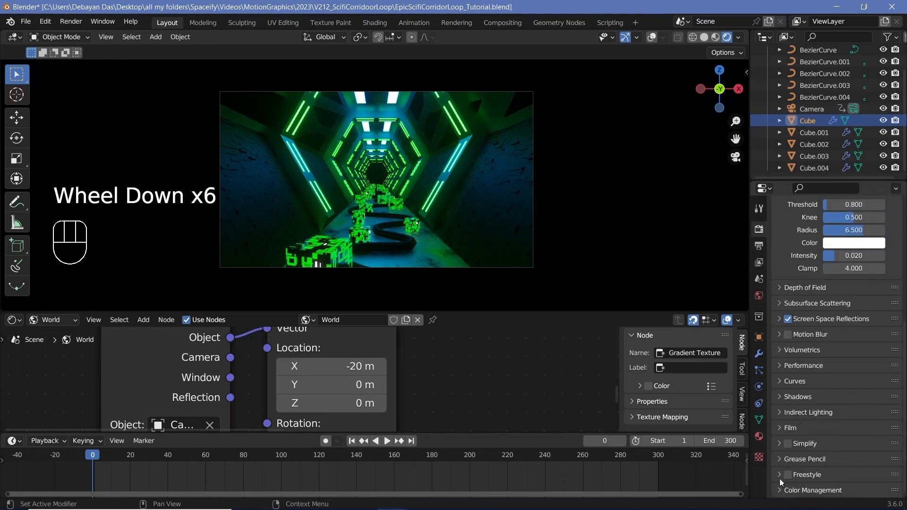
left_click(781, 481)
scroll(784, 425, "down", 1)
scroll(813, 406, "down", 2)
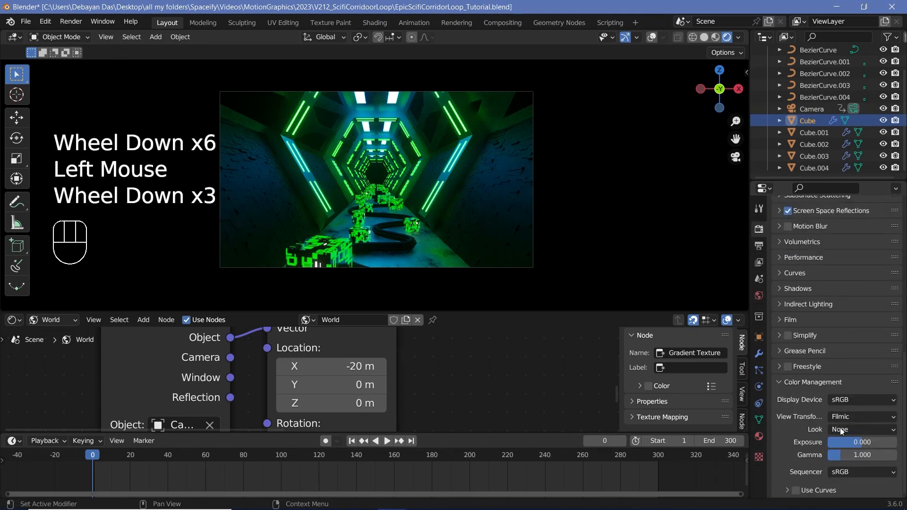
left_click(840, 428)
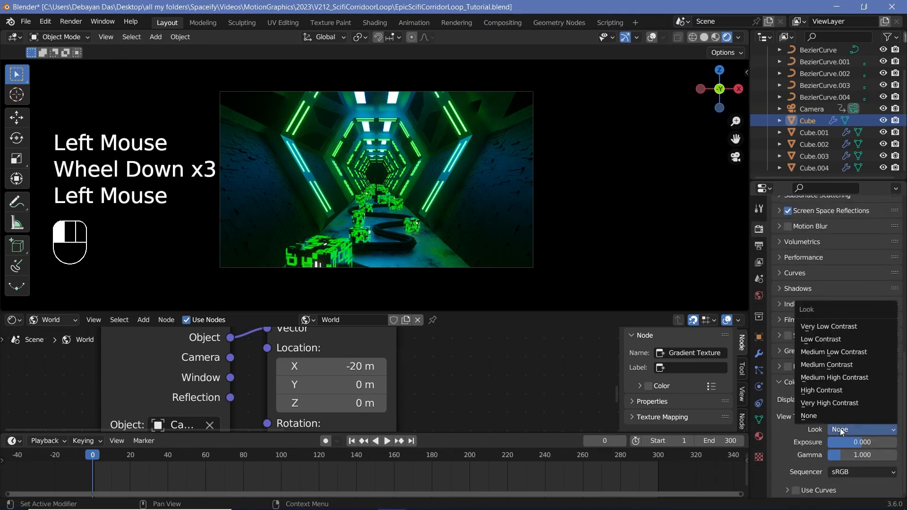
left_click(827, 390)
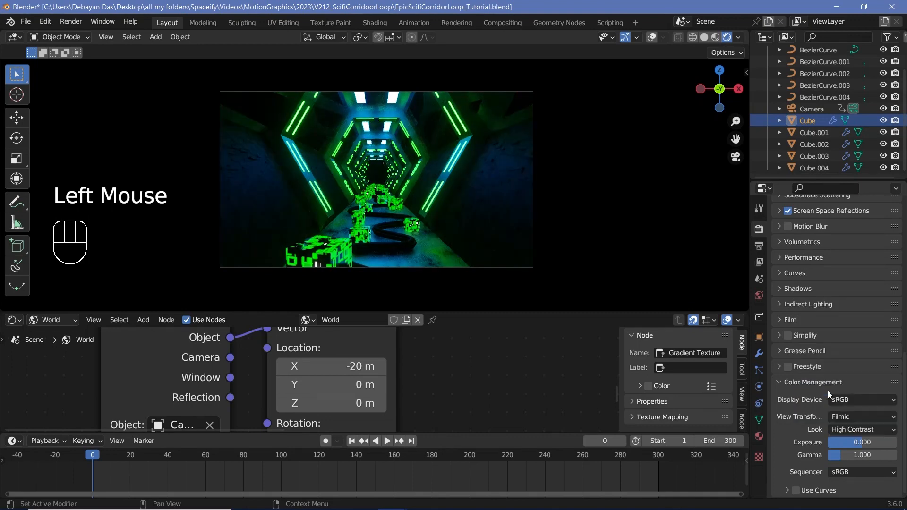
left_click(857, 431)
left_click(845, 416)
scroll(329, 284, "up", 3)
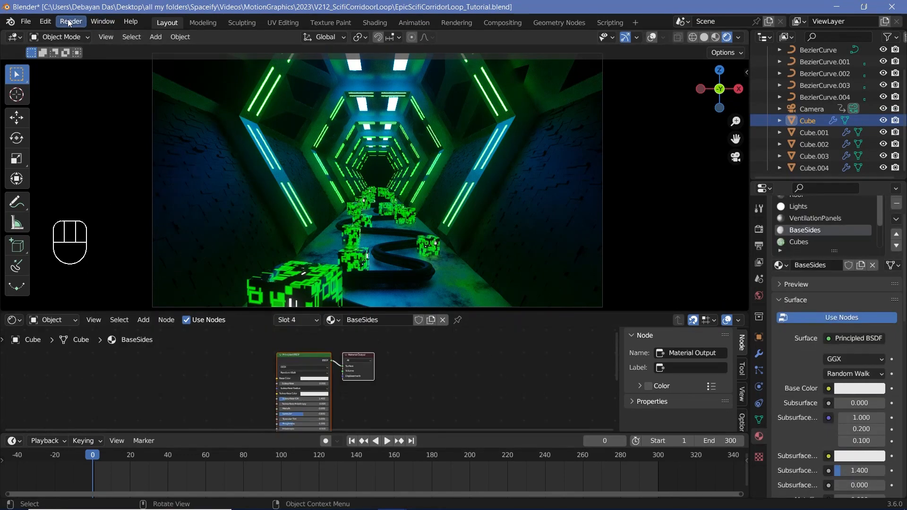
left_click(70, 22)
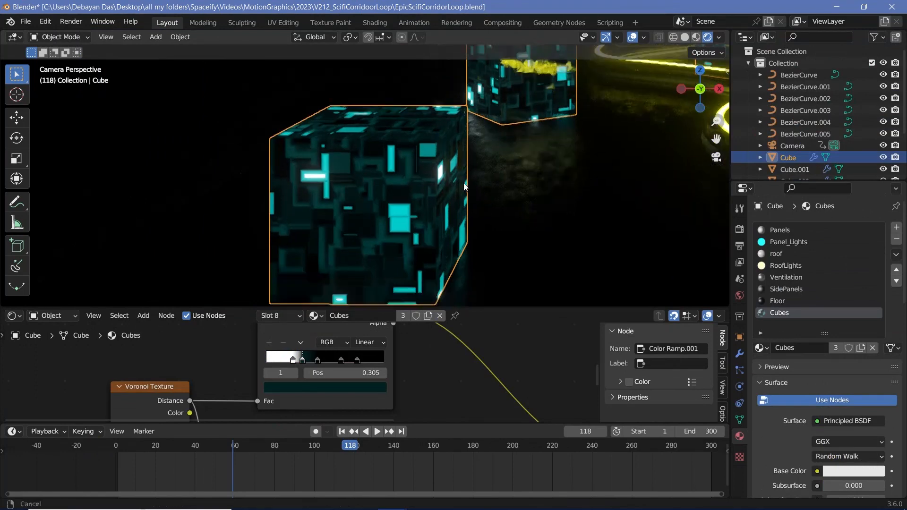
- In the EpicScifiCorridorLoop file, examine the Cubes material's Voronoi Texture settings and the two Color Ramp nodes it feeds
middle_click_drag(478, 176, 440, 187)
middle_click_drag(407, 349, 418, 386)
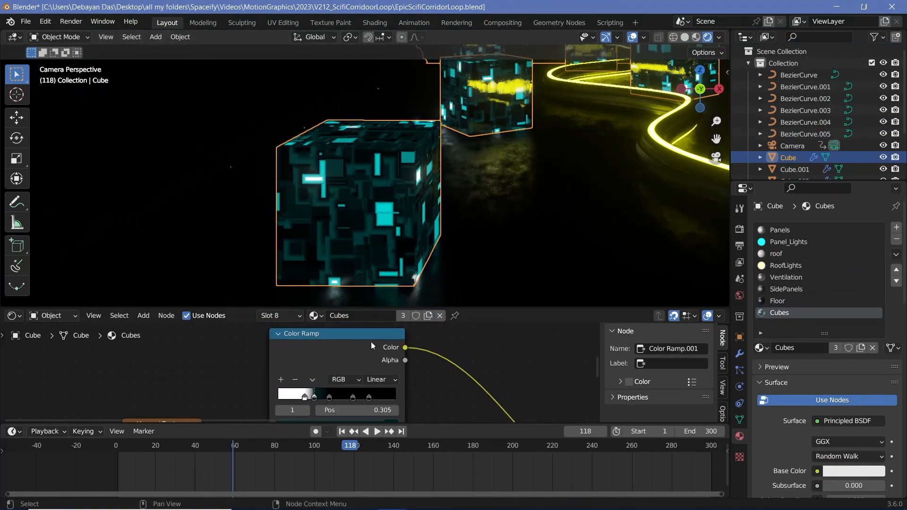
left_click(354, 338)
scroll(375, 350, "up", 4)
middle_click_drag(338, 376, 361, 410)
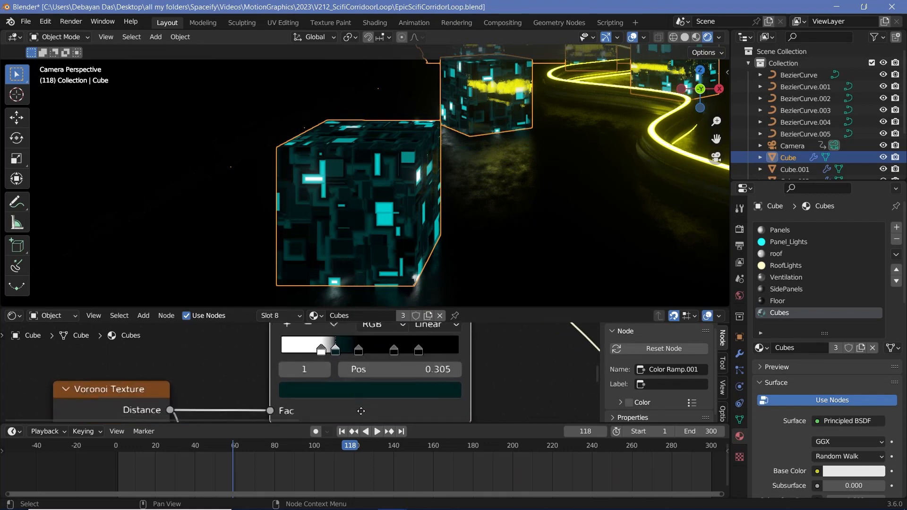
middle_click_drag(234, 385, 408, 306)
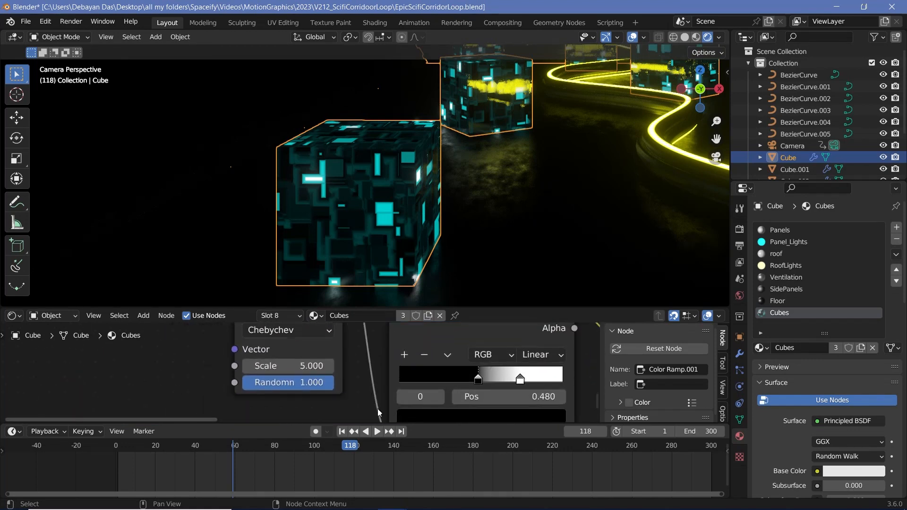
middle_click_drag(339, 377, 322, 444)
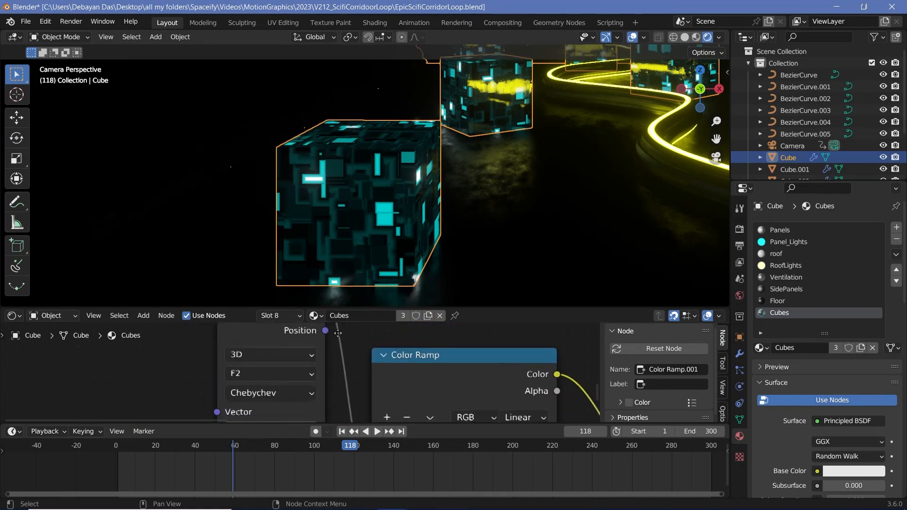
middle_click_drag(360, 341, 320, 407)
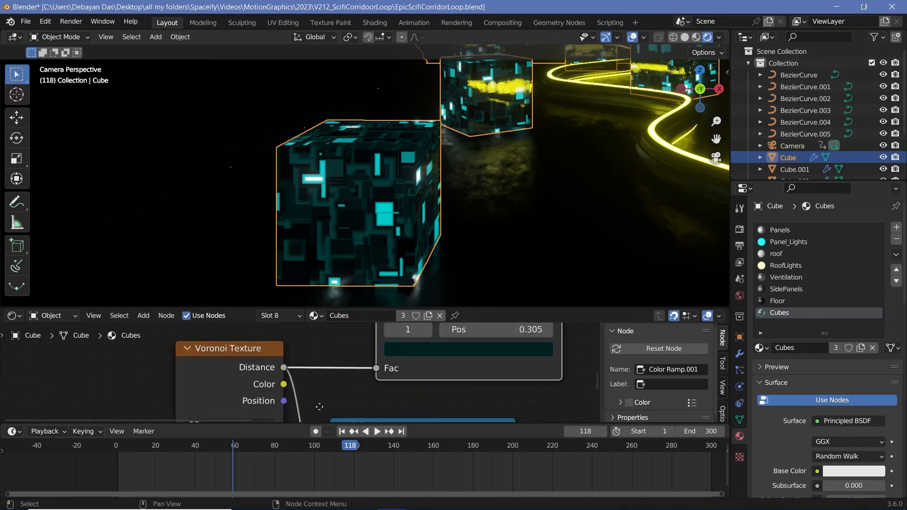
middle_click_drag(376, 392, 286, 451)
scroll(336, 381, "up", 1)
- Inspect the positions and colors of the first three stops on the Cubes material's emission Color Ramp, including the third stop's HSV value
left_click(341, 370)
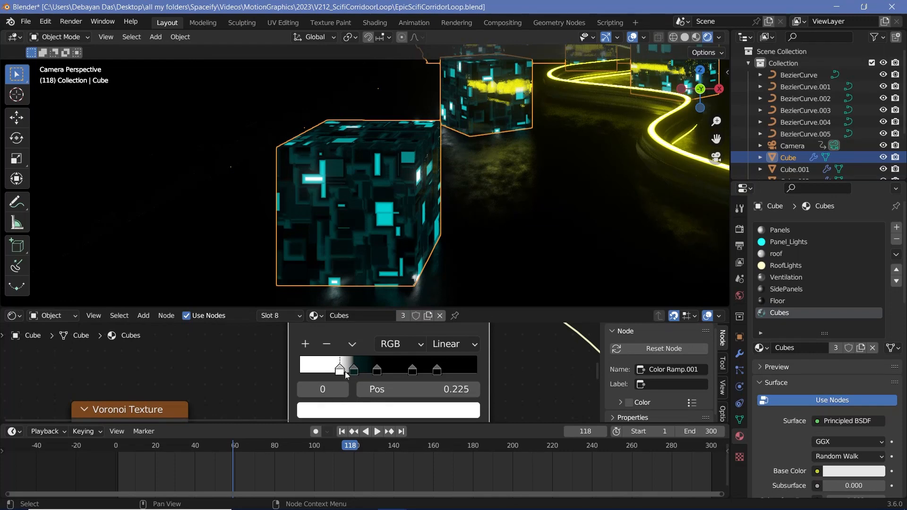
left_click(355, 370)
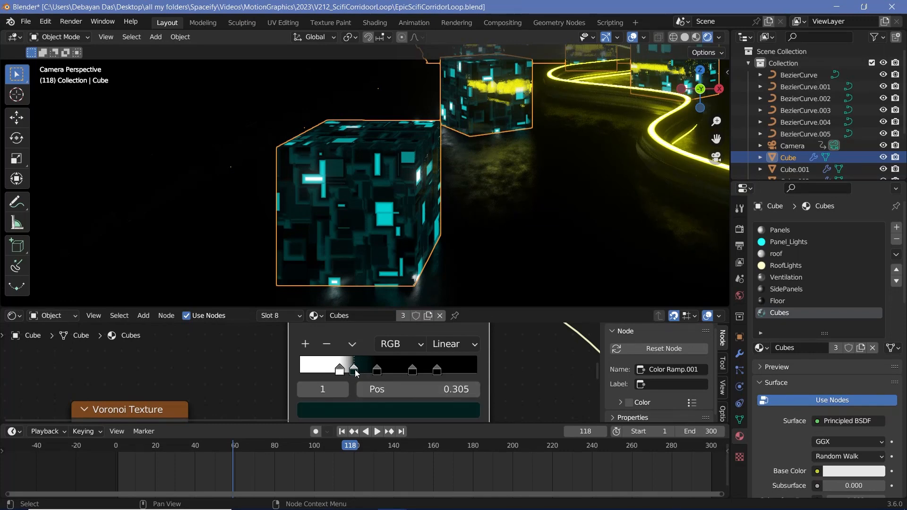
left_click(412, 409)
left_click(379, 371)
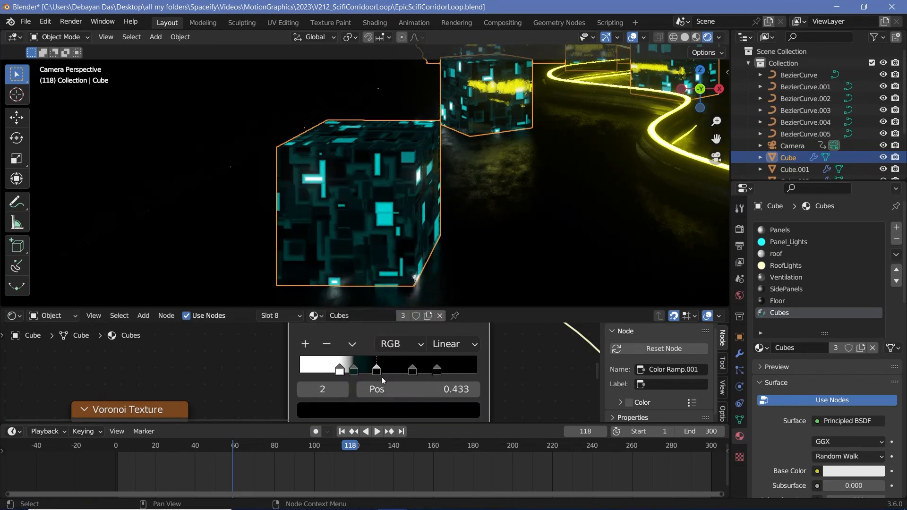
left_click(385, 407)
left_click(404, 368)
key("Return")
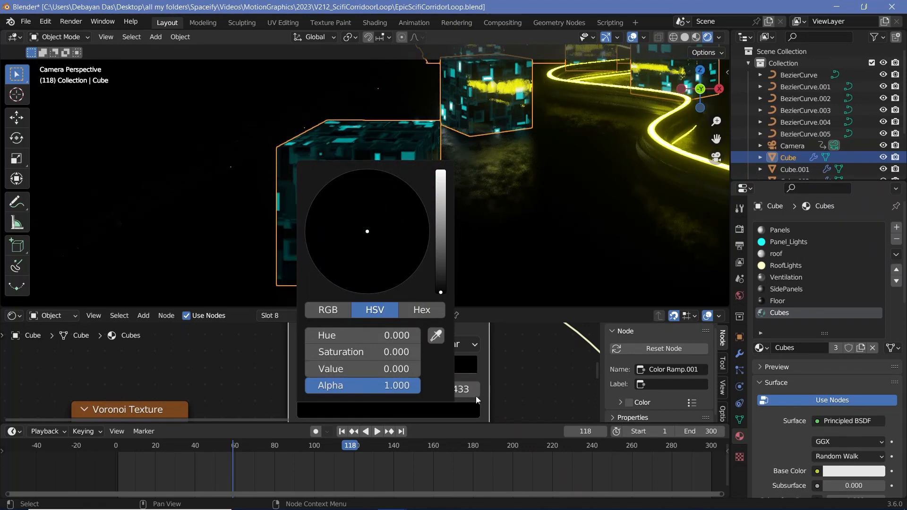
- Inspect the positions and HSV color values of the emission Color Ramp's last two stops
left_click(413, 369)
left_click(401, 405)
left_click(369, 368)
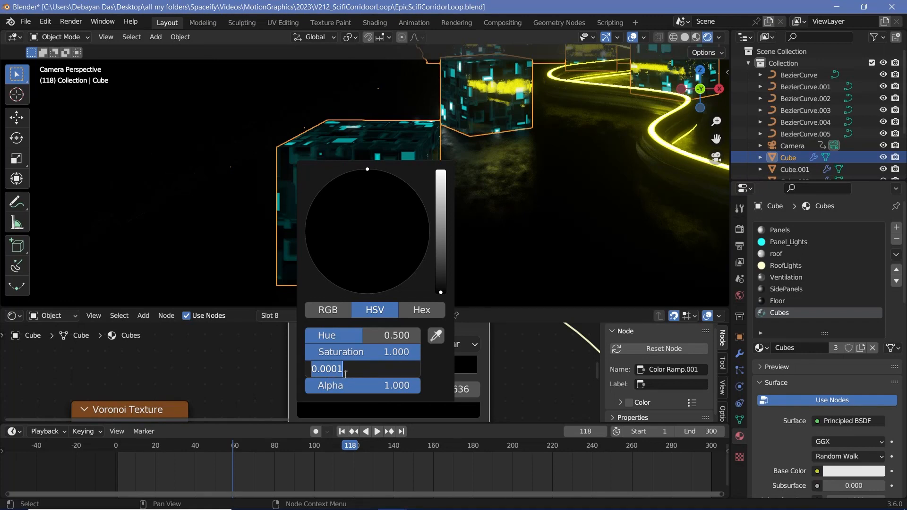
key("Return")
left_click(438, 371)
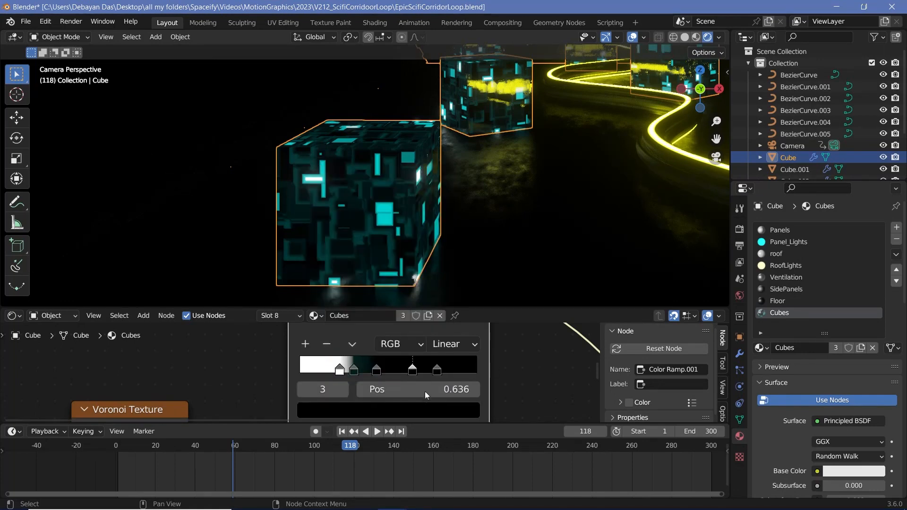
left_click(443, 407)
left_click(359, 369)
key("Return")
- Examine the second Color Ramp and Bump nodes of the Cubes material together with their effect on the nearest cube
scroll(379, 198, "up", 3)
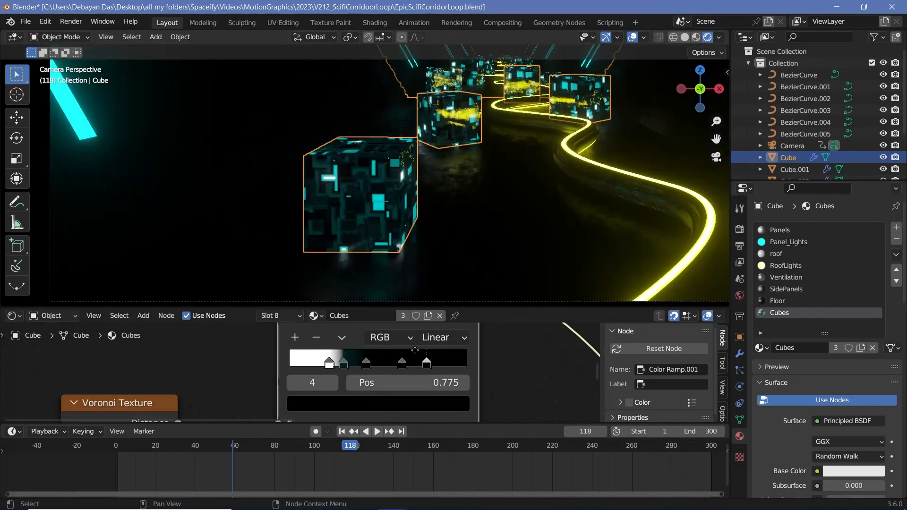
middle_click_drag(414, 350, 390, 365)
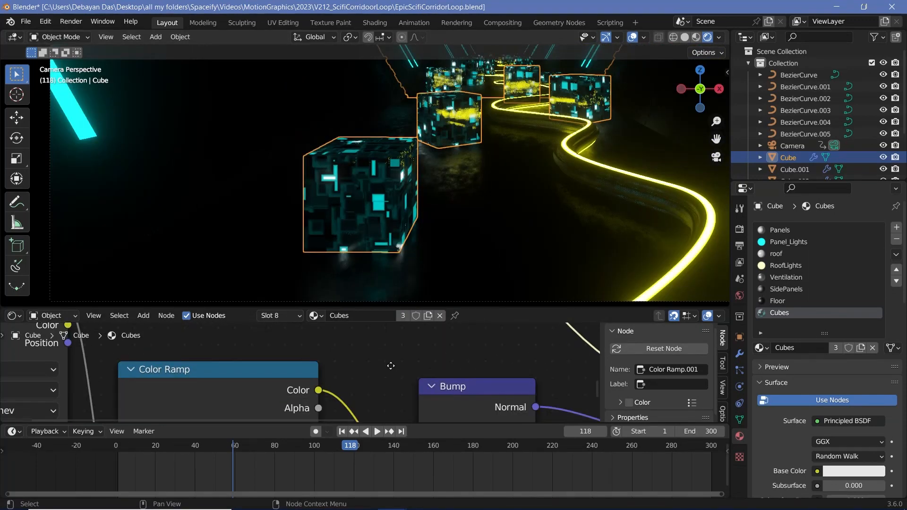
scroll(488, 391, "down", 3)
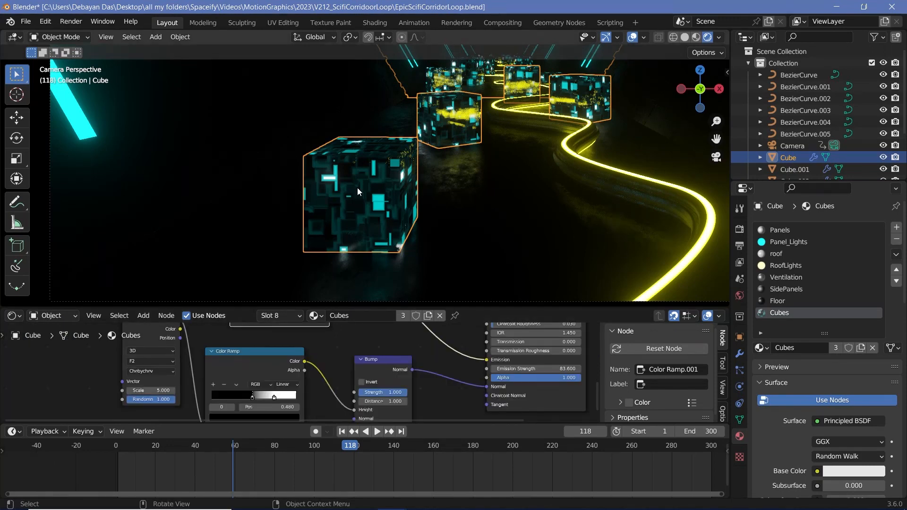
scroll(357, 188, "up", 3)
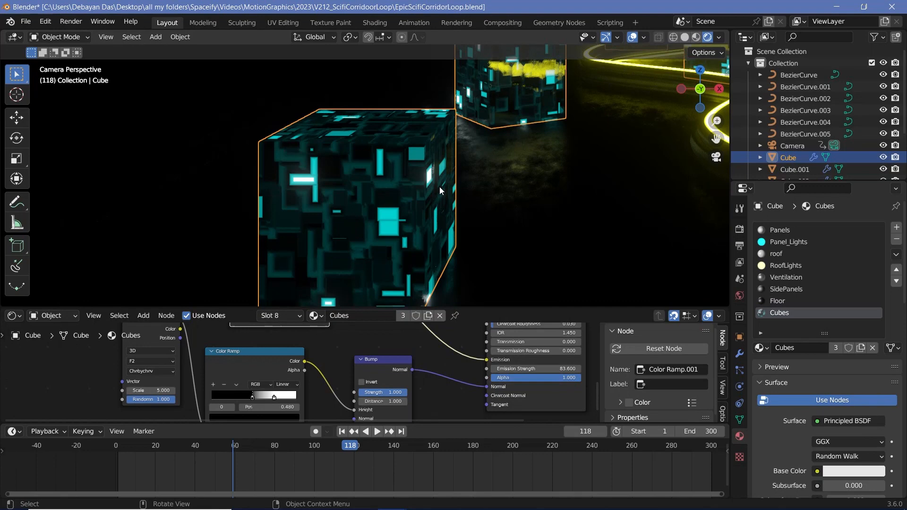
scroll(440, 191, "down", 4)
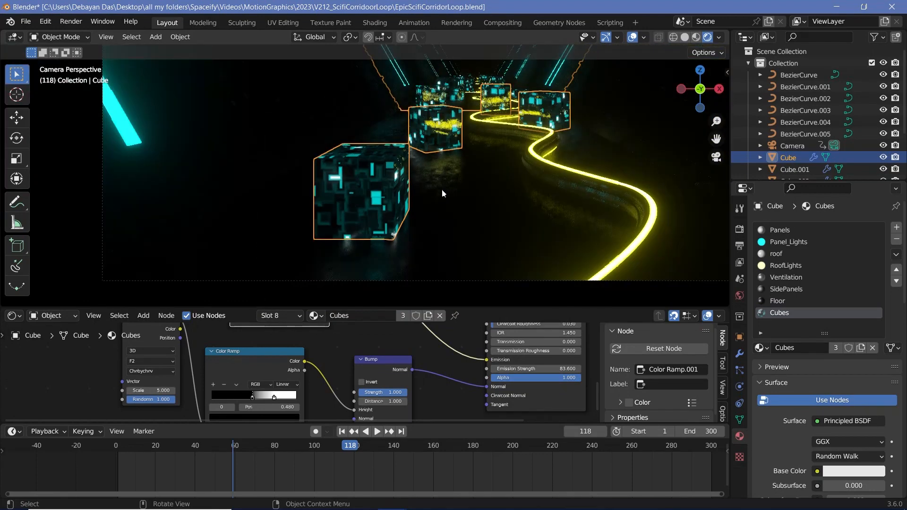
- Select the glowing yellow cable beside the cubes and look over its Cable material's node tree
middle_click_drag(580, 189, 495, 209, "shift")
scroll(498, 197, "up", 2)
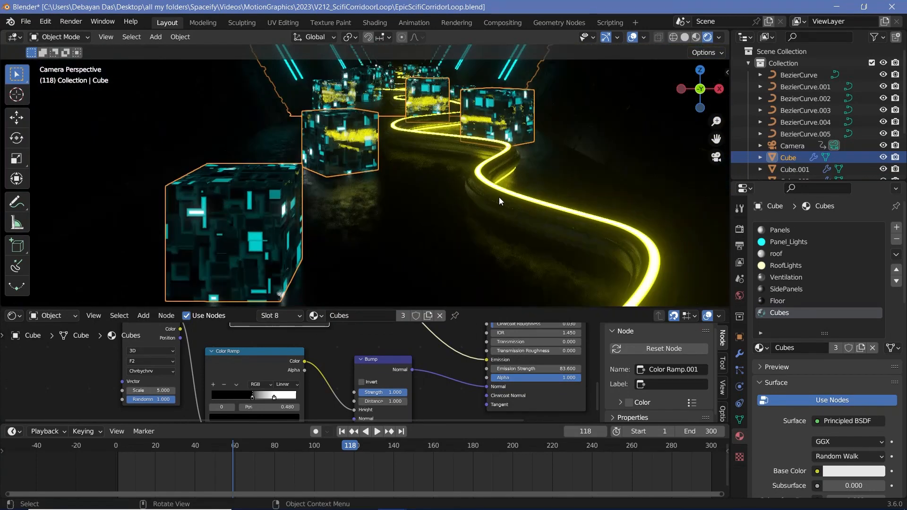
left_click(495, 196)
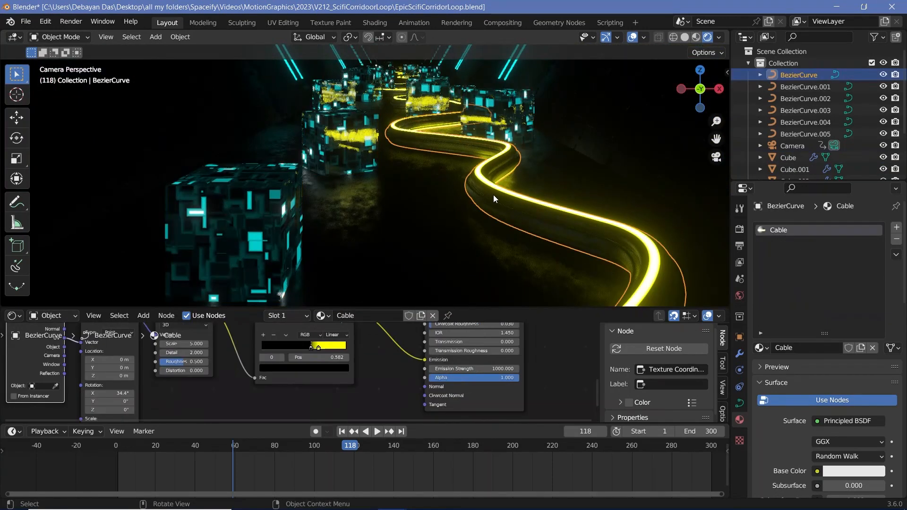
middle_click_drag(339, 336, 466, 388)
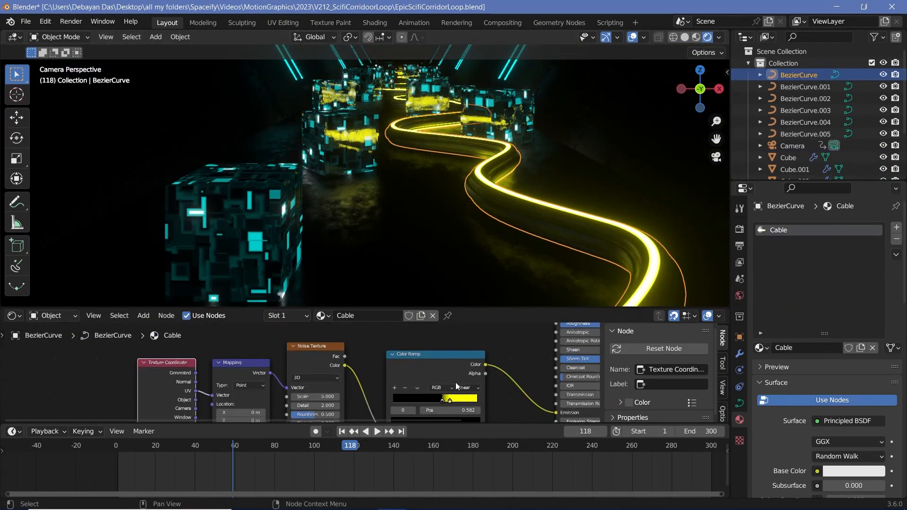
scroll(455, 382, "down", 5)
scroll(404, 418, "up", 5)
middle_click_drag(522, 366, 390, 406)
scroll(390, 406, "up", 2)
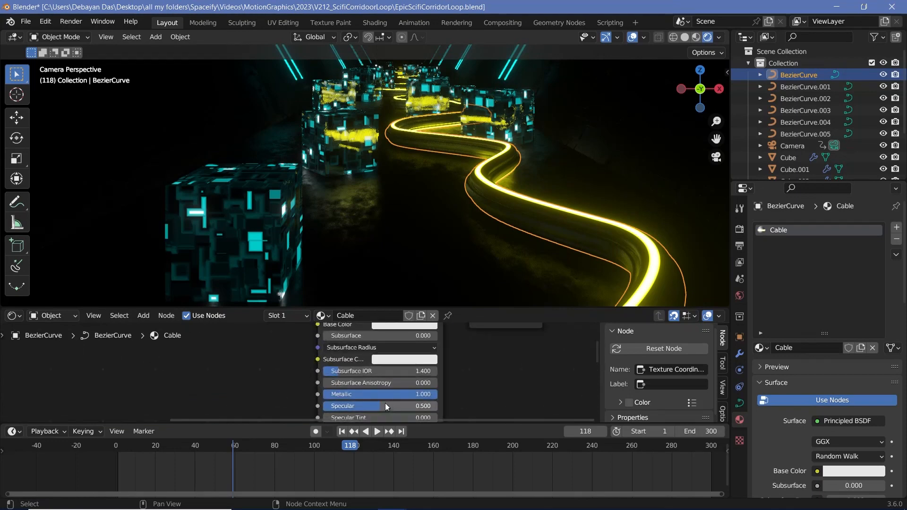
- Examine the Principled BSDF's metallic, roughness and emission strength in the Cable material, along with the scene's Bloom settings
scroll(500, 410, "down", 7)
middle_click_drag(489, 385, 534, 378)
scroll(366, 368, "up", 5)
middle_click_drag(349, 331, 366, 401)
scroll(366, 357, "up", 3)
middle_click_drag(443, 337, 404, 370)
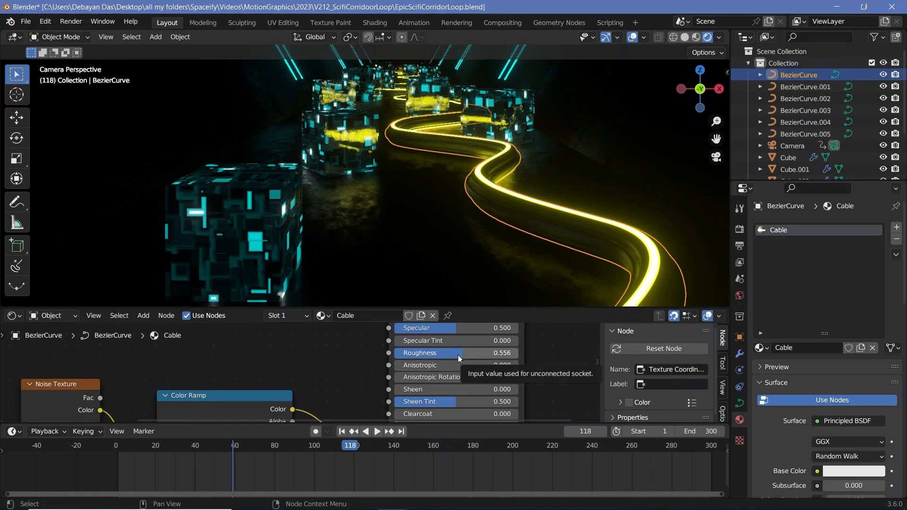
middle_click_drag(483, 336, 539, 243)
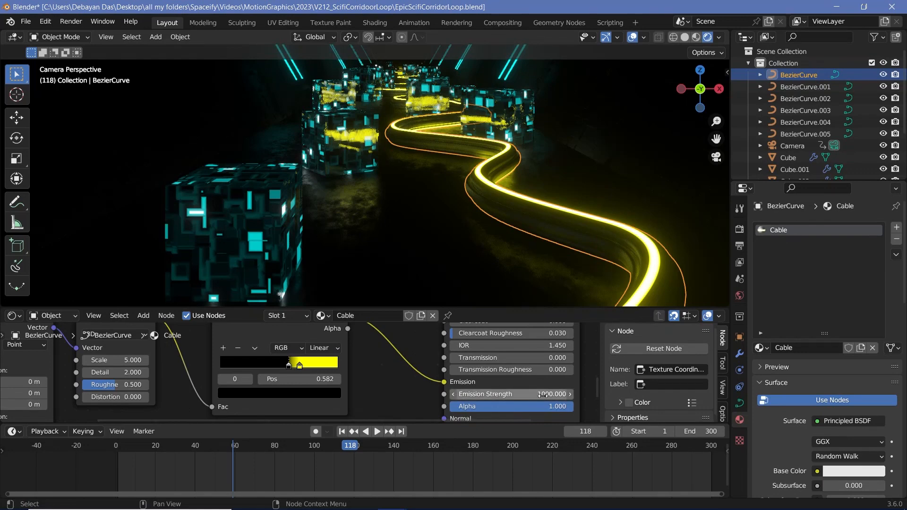
left_click(740, 229)
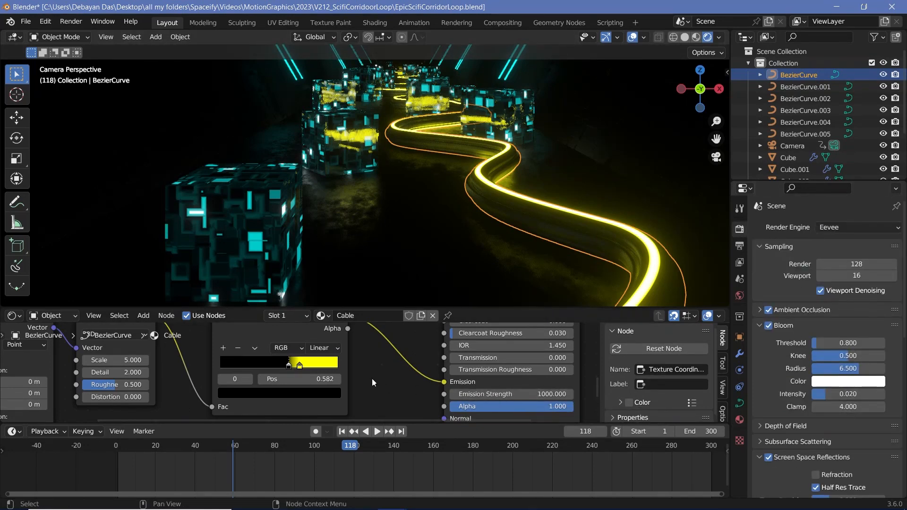
- Reposition the Noise Texture, Mapping and Texture Coordinate nodes in the Cable material's node tree
key("Home")
scroll(273, 381, "up", 2)
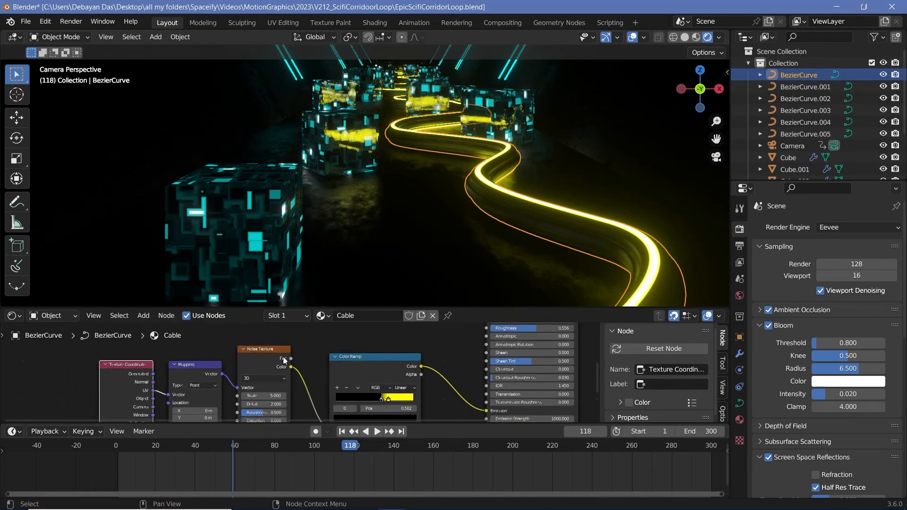
scroll(340, 346, "up", 1)
left_click(340, 346)
left_click_drag(340, 345, 369, 355)
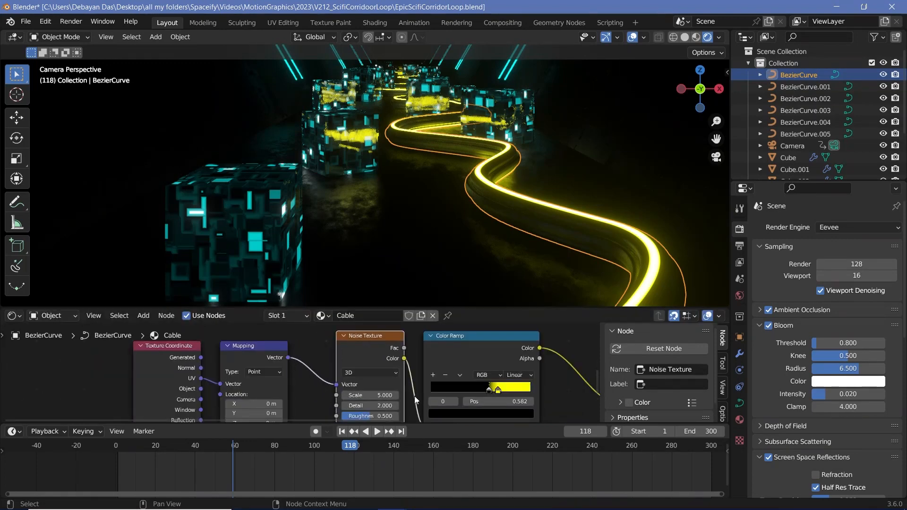
middle_click_drag(415, 396, 400, 383)
scroll(290, 381, "down", 3)
middle_click_drag(290, 382, 333, 392)
left_click_drag(299, 368, 314, 387)
mouse_move(233, 376)
left_mouse_down()
mouse_move(234, 367)
mouse_move(241, 381)
left_mouse_up()
- Inspect the Mapping node's Scale and Rotation values, and try out other X rotations for the cable's glowing stripe
middle_click_drag(321, 385, 312, 324)
scroll(342, 360, "up", 5)
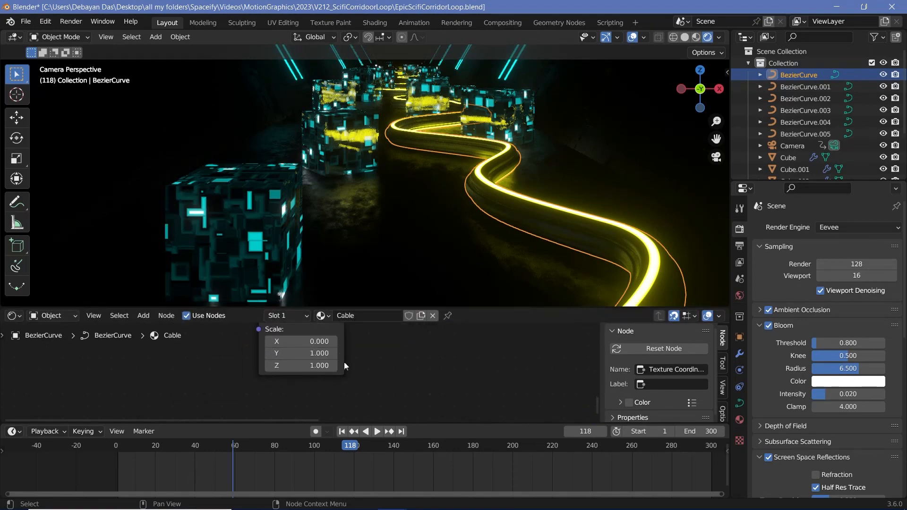
middle_click_drag(344, 365, 342, 399)
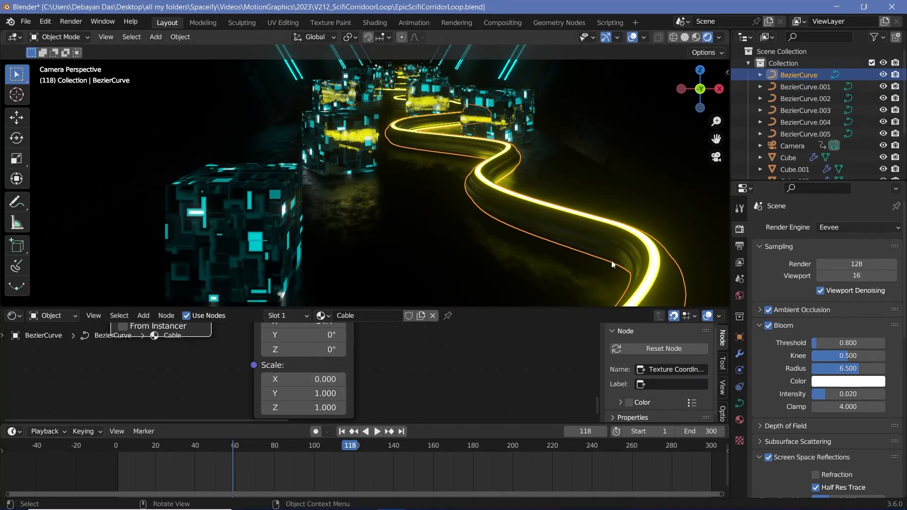
middle_click_drag(388, 364, 395, 408)
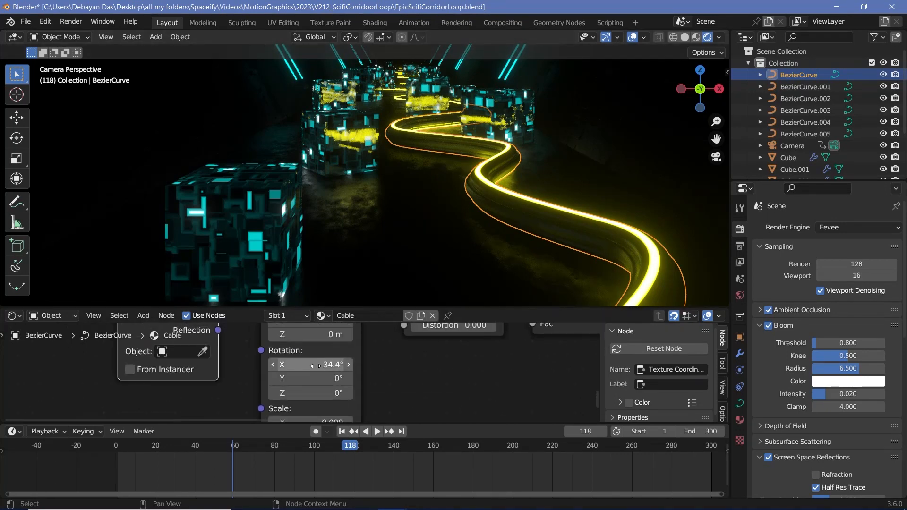
left_click_drag(309, 365, 475, 365)
right_click(347, 365)
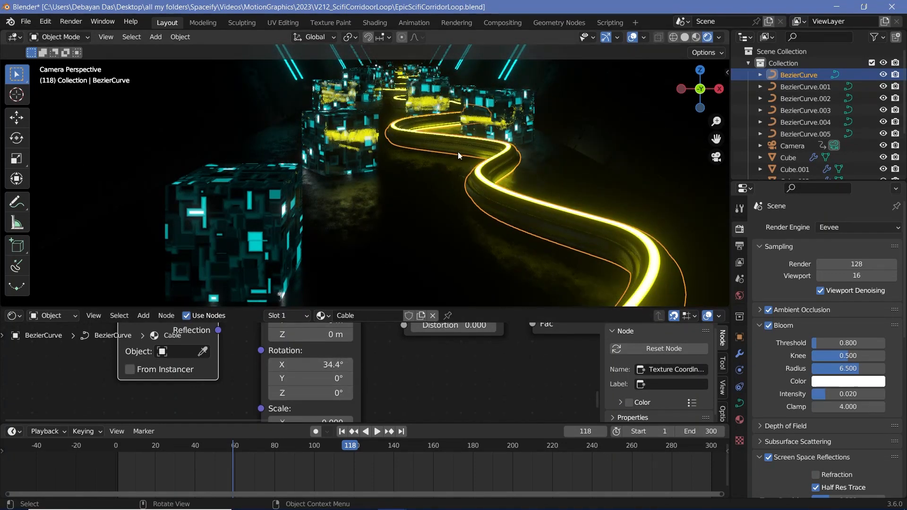
- Try a Noise Texture scale of 64.2 on the cable, restore it to 5, and review the cable within the corridor
middle_click_drag(458, 151, 462, 260)
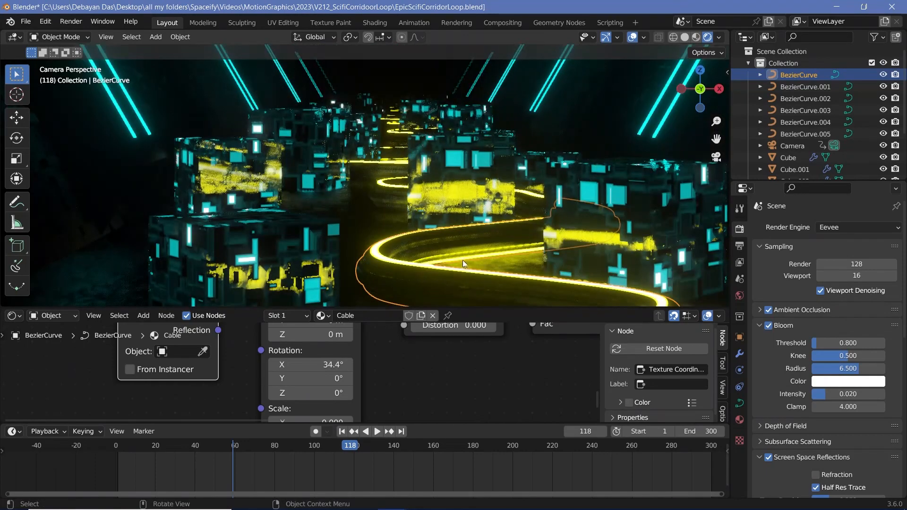
scroll(409, 394, "down", 5)
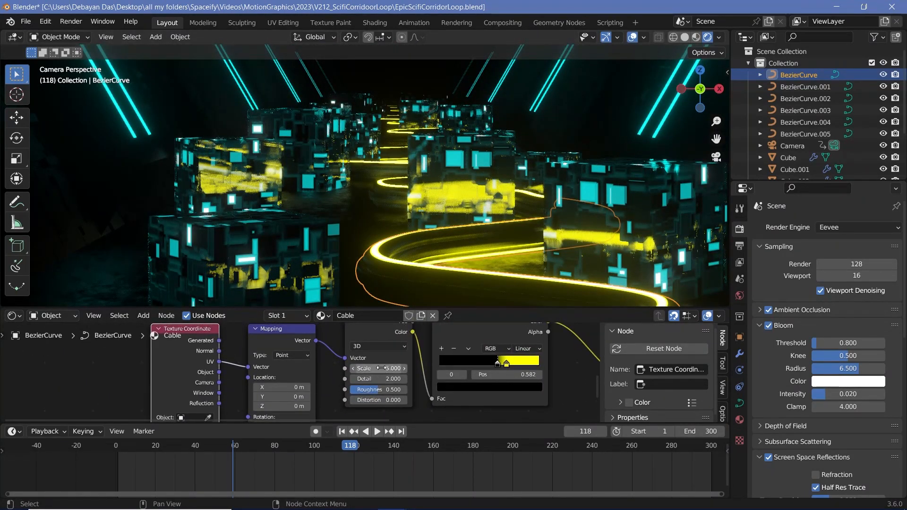
left_click_drag(378, 369, 501, 368)
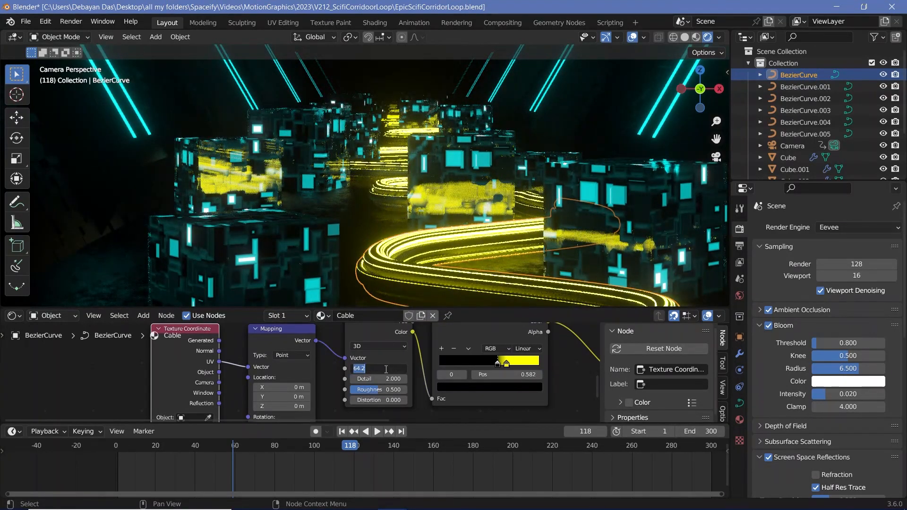
type("5")
key("Return")
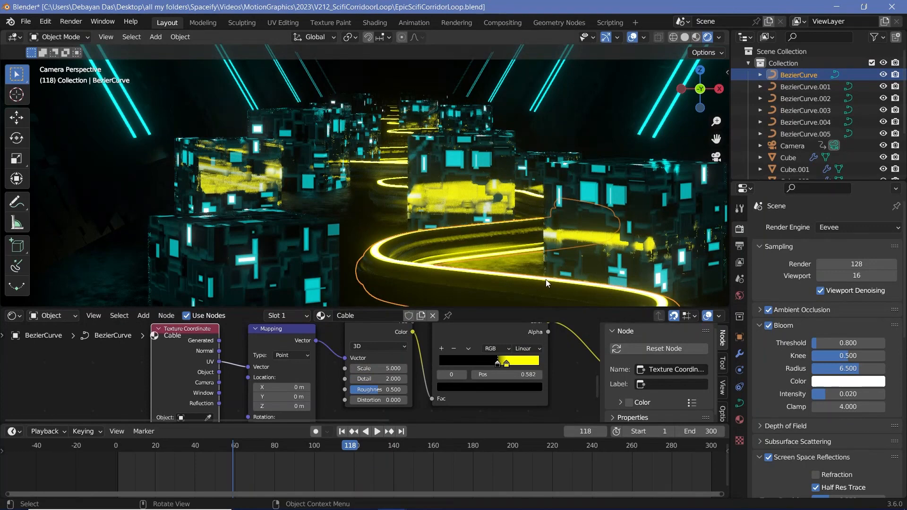
scroll(546, 279, "down", 3)
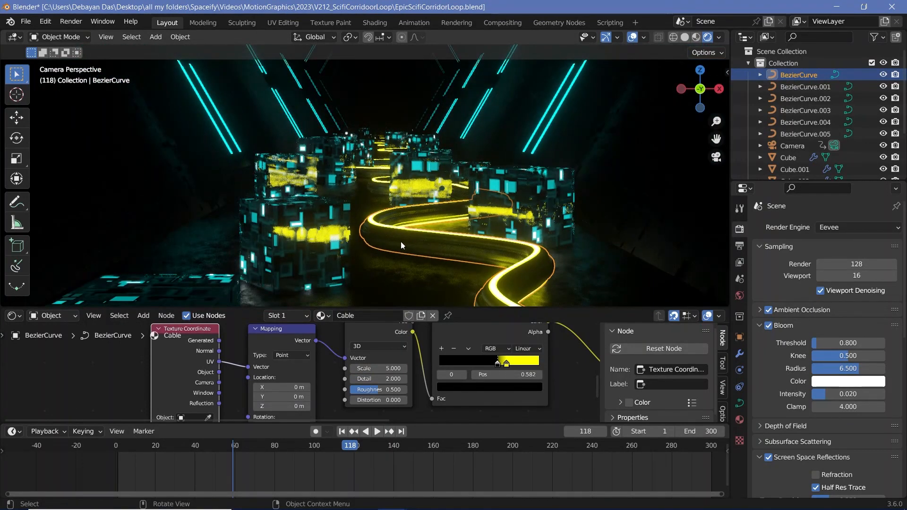
scroll(332, 387, "up", 3)
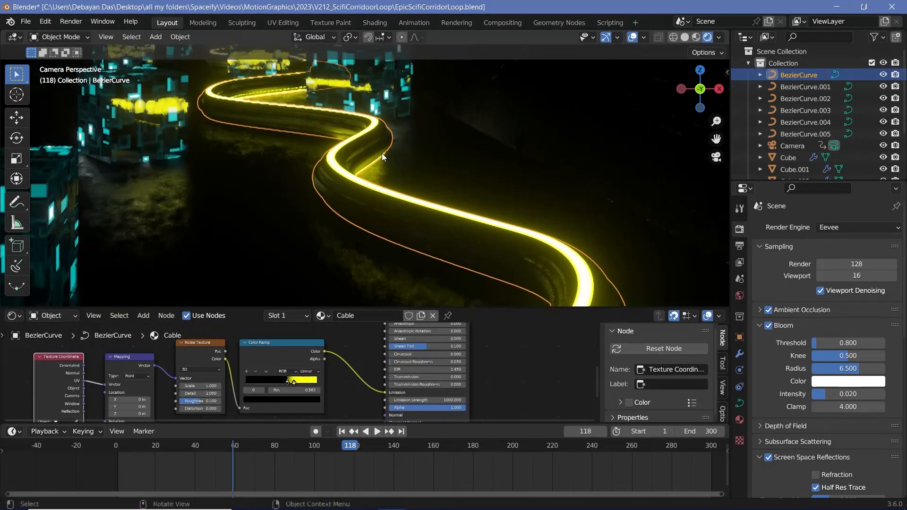
scroll(381, 153, "down", 7)
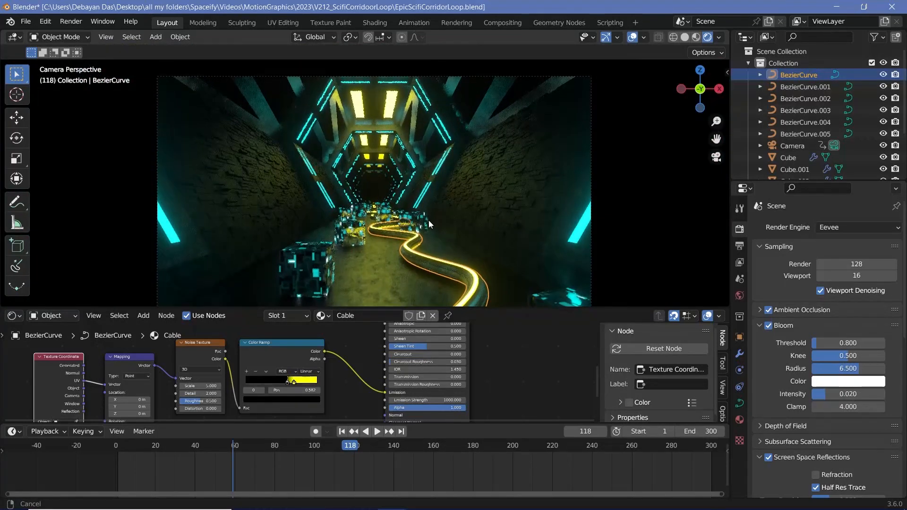